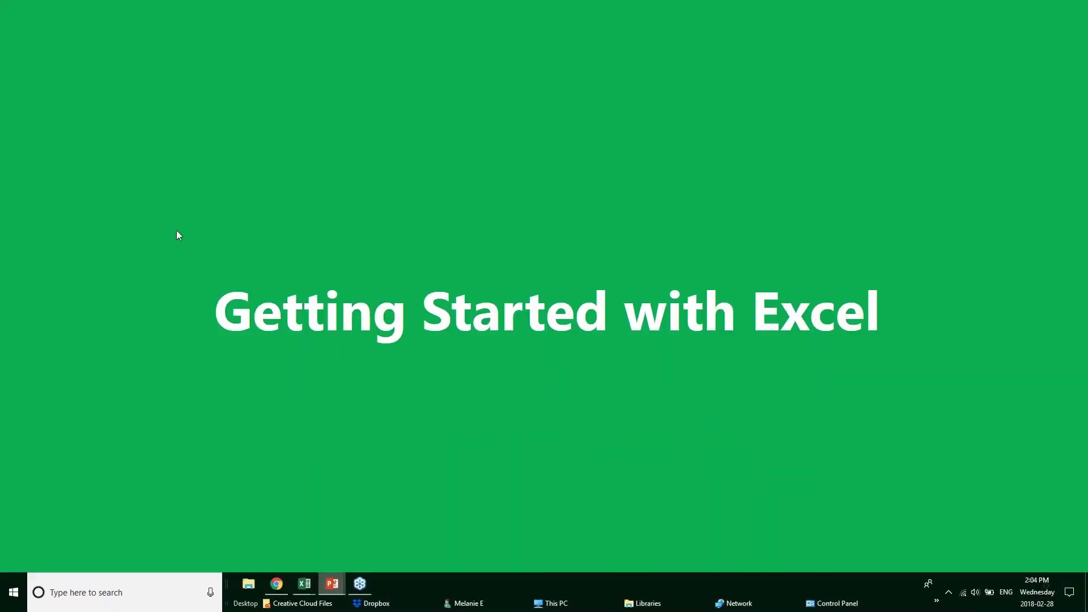
- Advance the slideshow from the title slide to the NAVIGATION slide labelling Excel's window parts
click(216, 280)
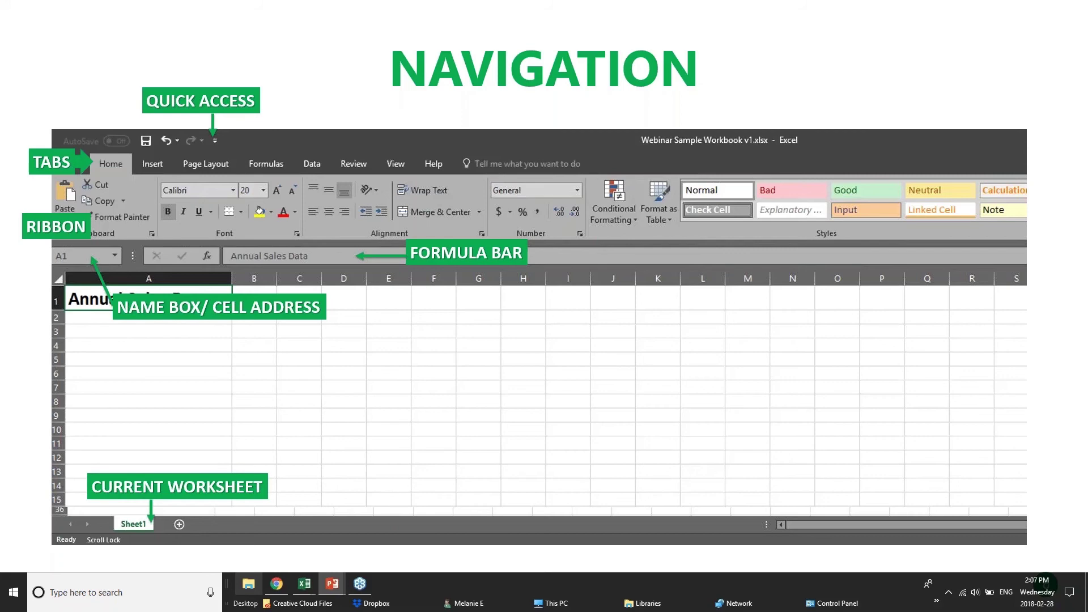
- Advance to the ADDING DATA slide, which lists Type In Data, Copy & Paste and Import
click(413, 417)
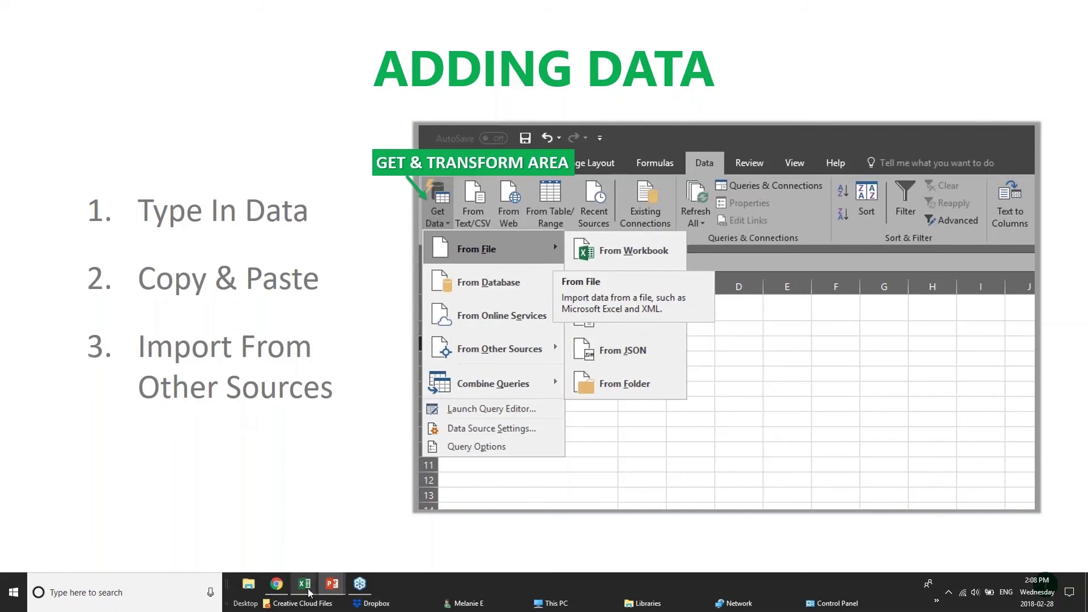
mouse_move(309, 592)
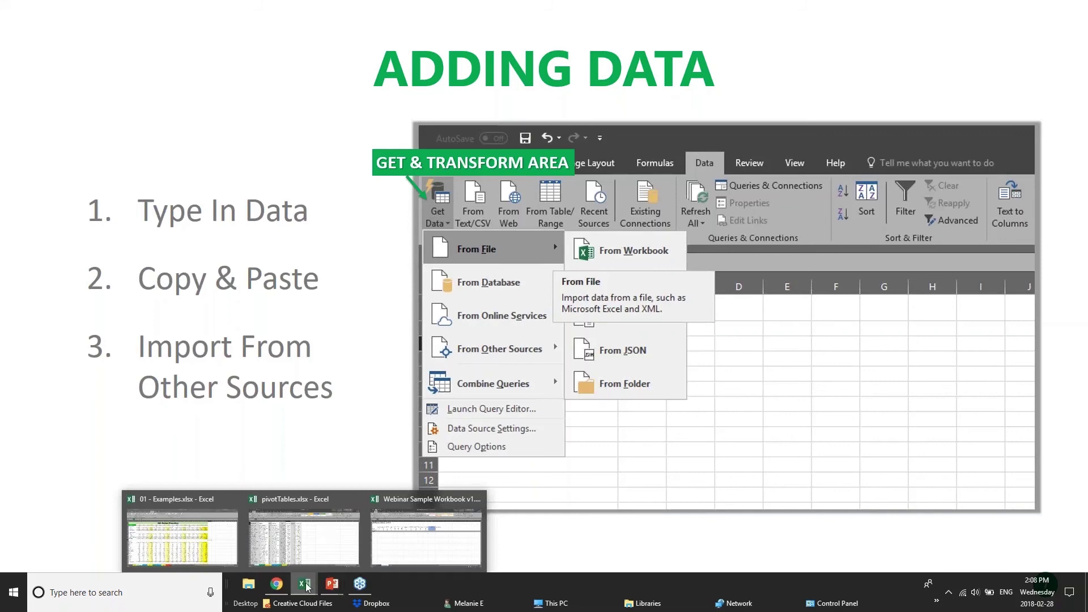
- Switch to the Webinar Sample Workbook and insert a new blank worksheet, Sheet1
click(292, 521)
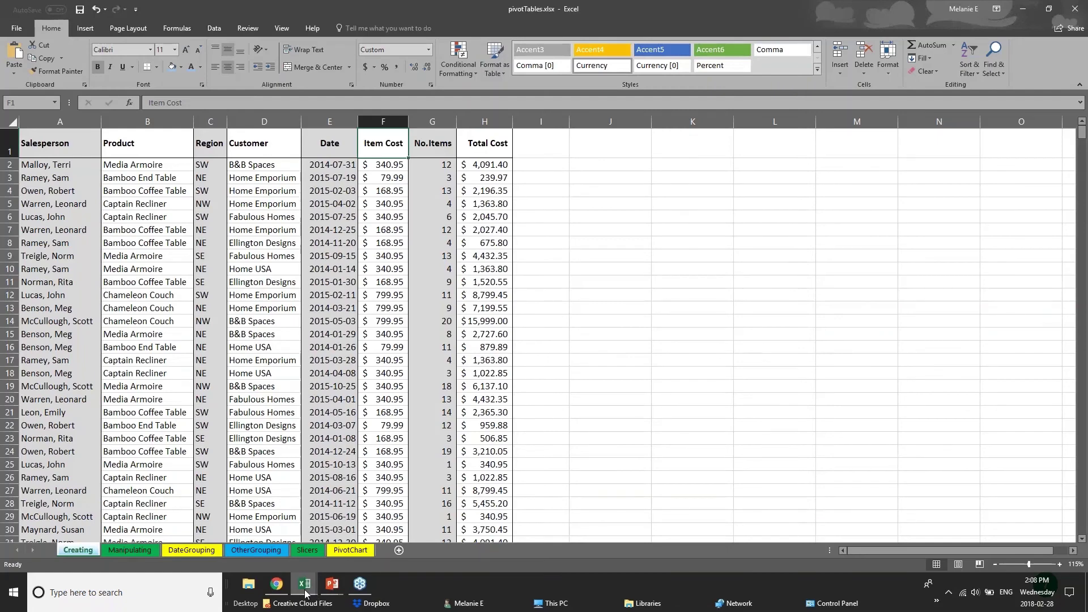
click(389, 564)
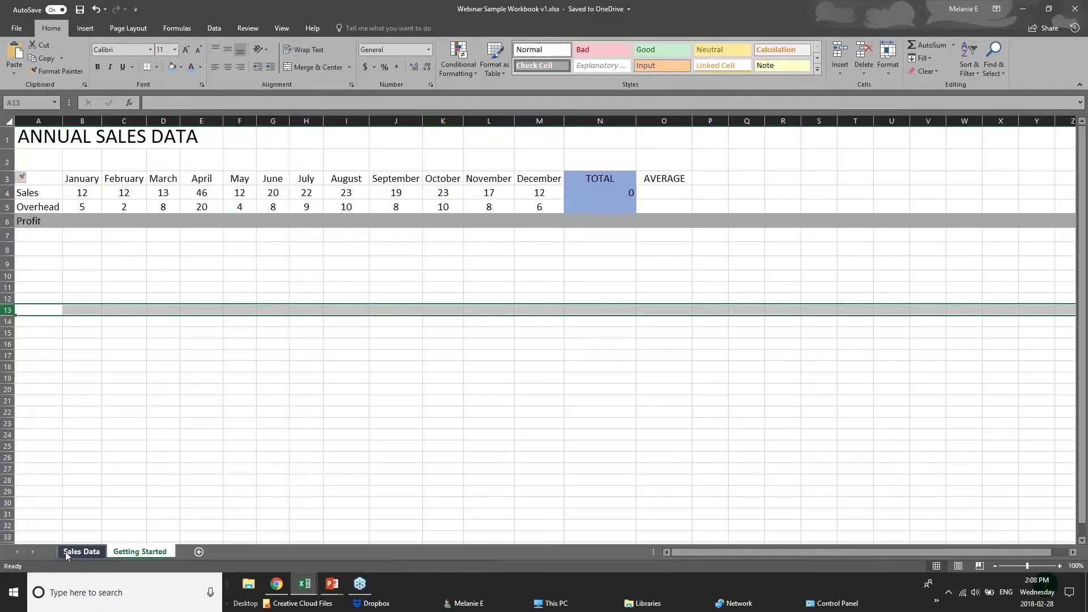
click(243, 326)
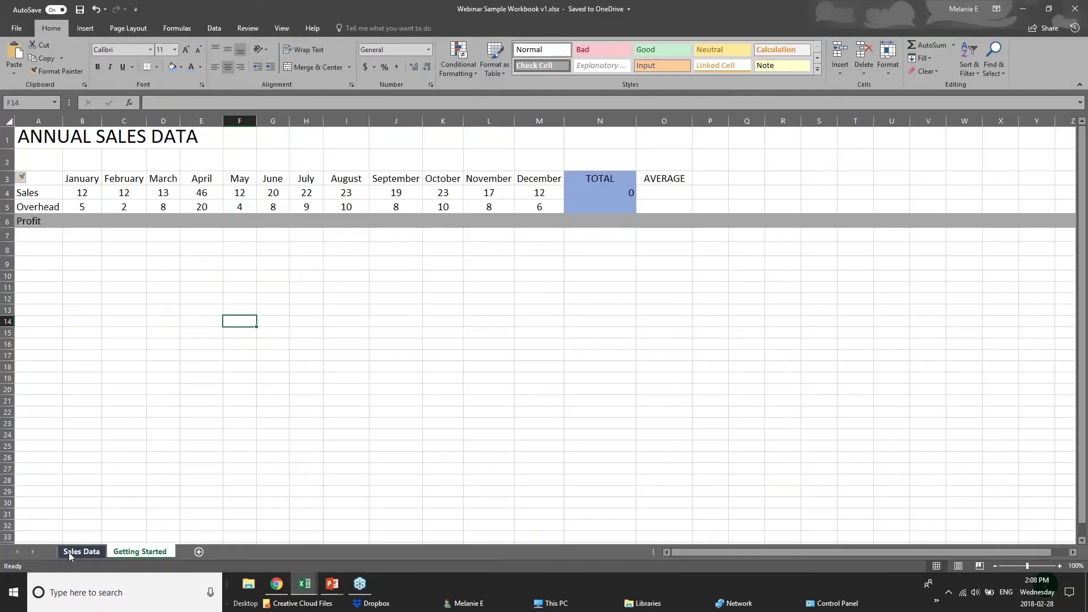
click(199, 552)
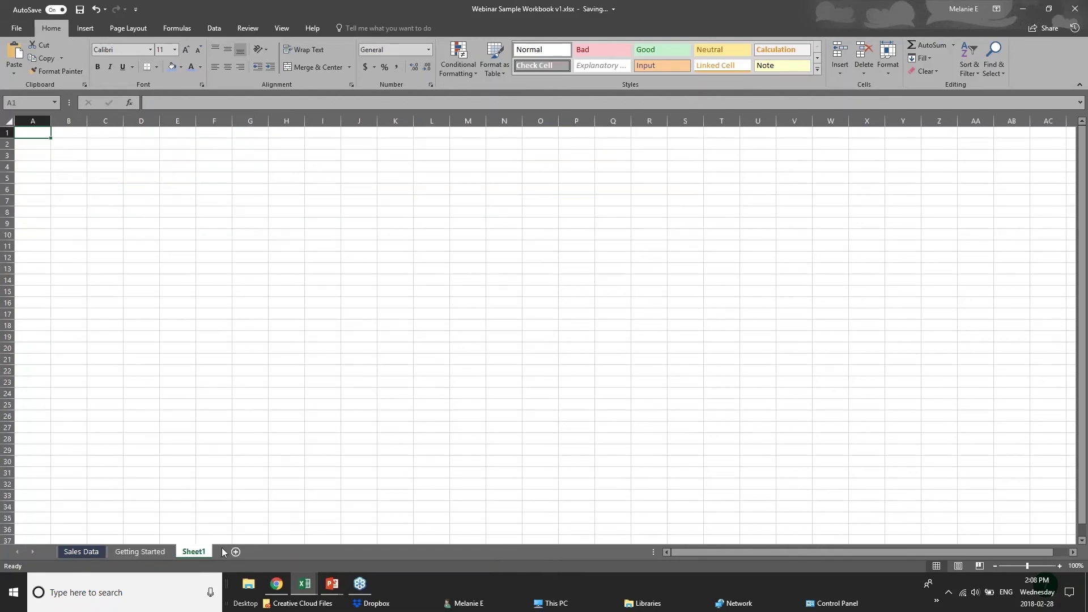
click(1074, 11)
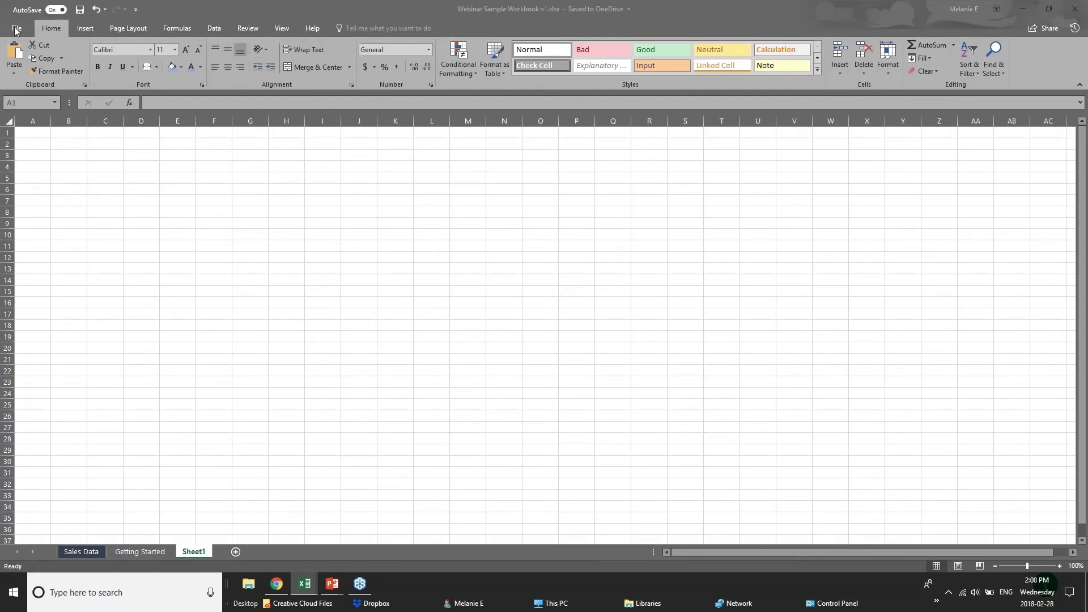
click(135, 10)
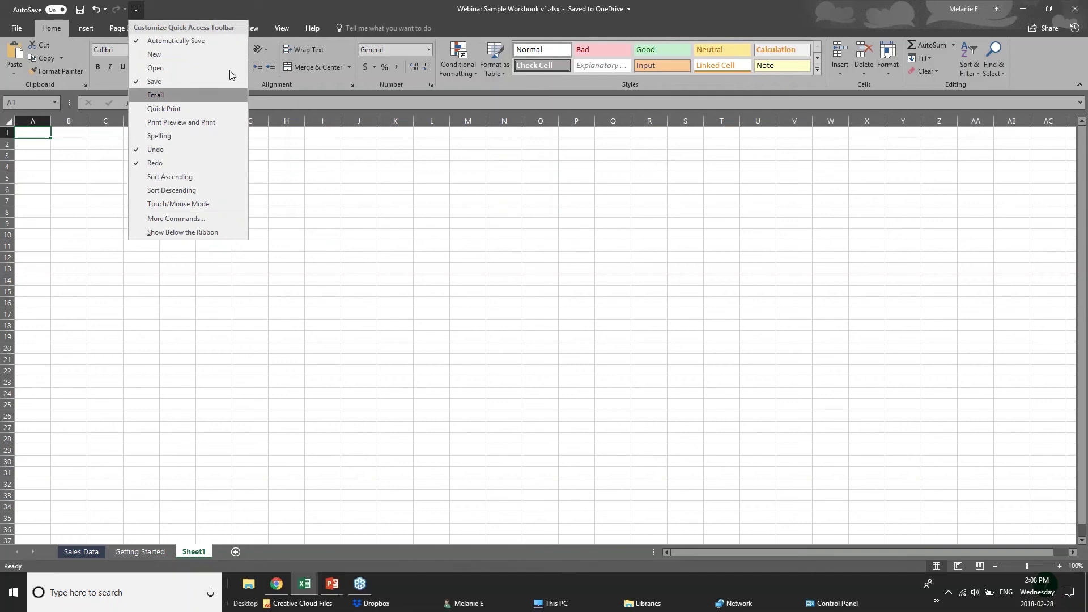
click(222, 5)
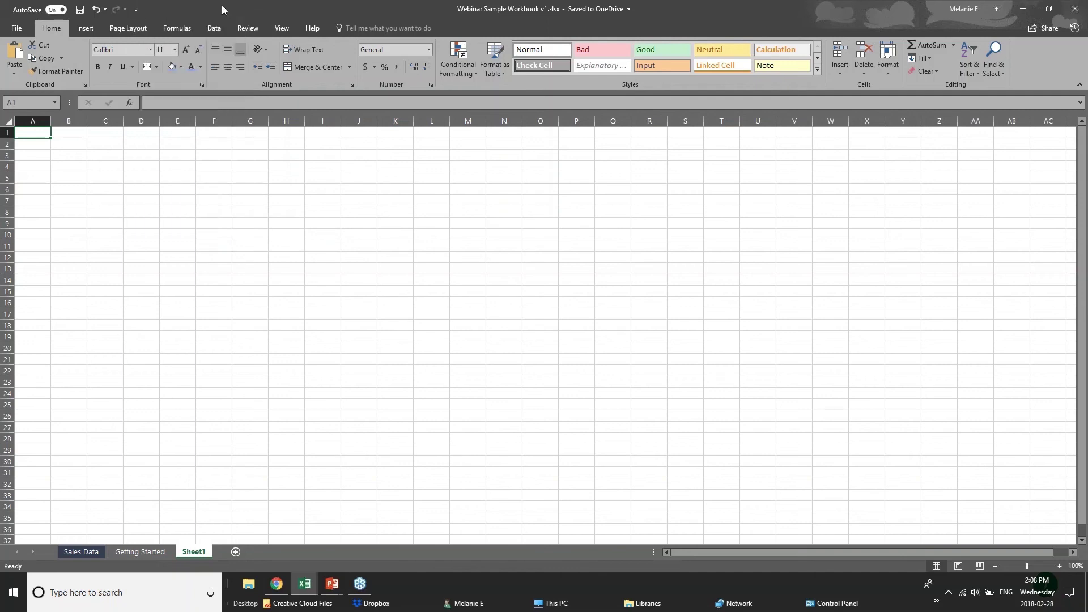
click(17, 30)
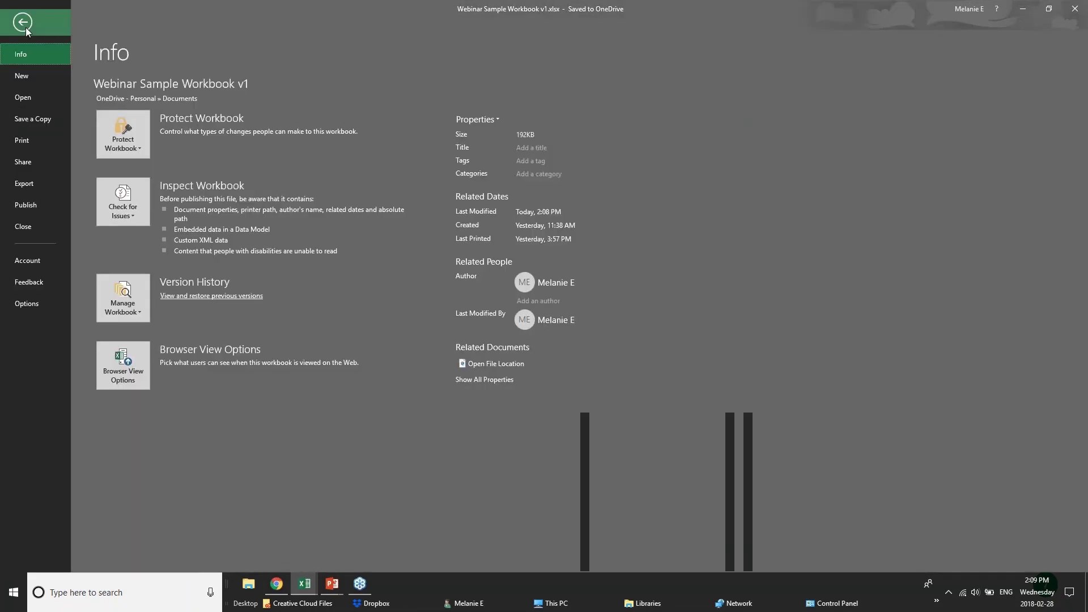
click(25, 26)
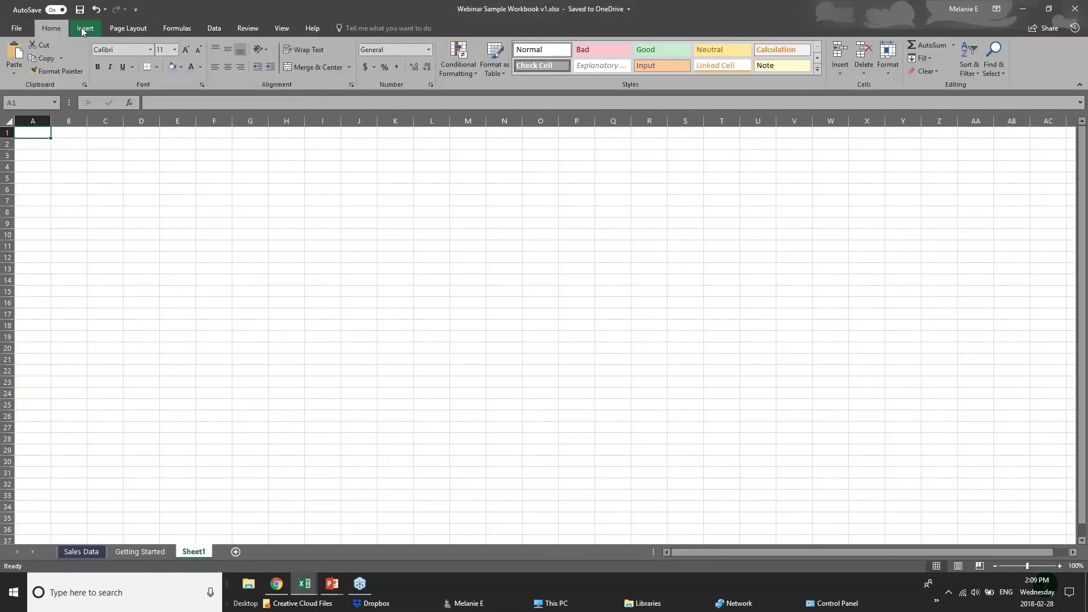
click(117, 30)
click(177, 28)
click(203, 28)
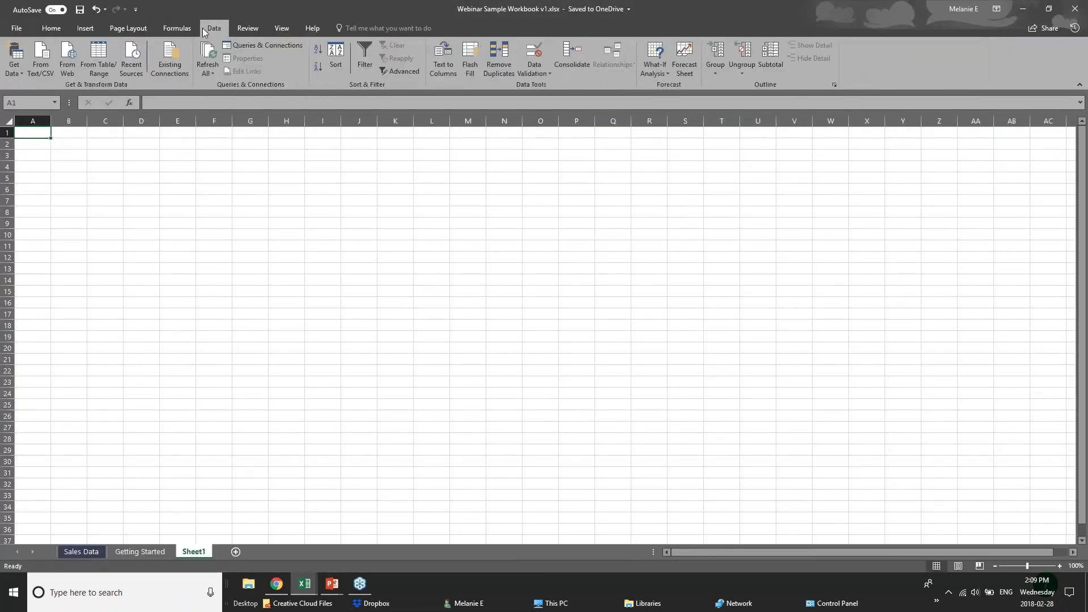
click(263, 28)
click(282, 29)
click(303, 29)
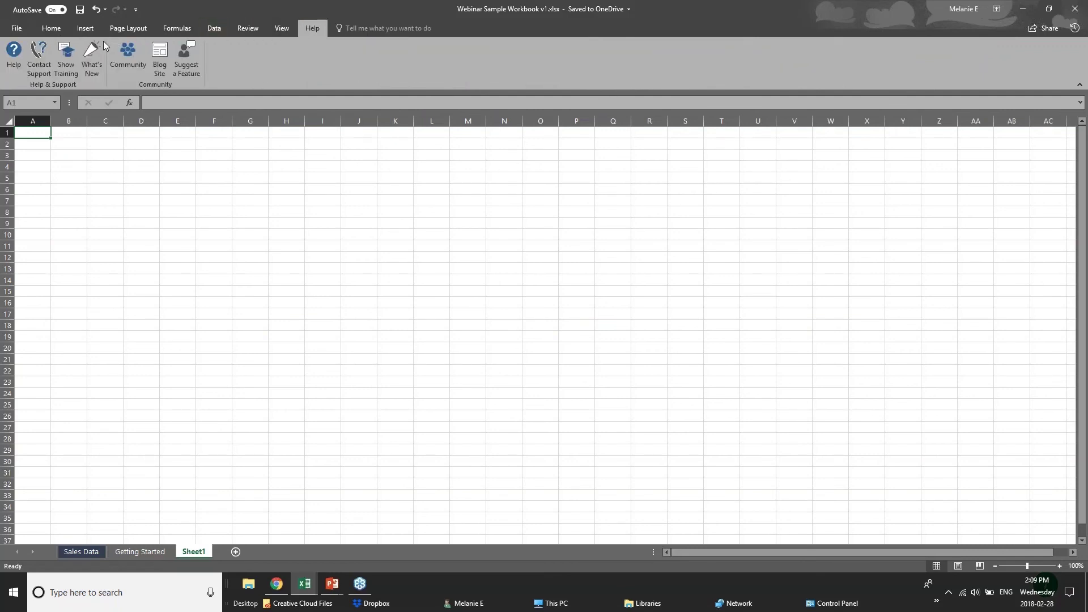
click(52, 31)
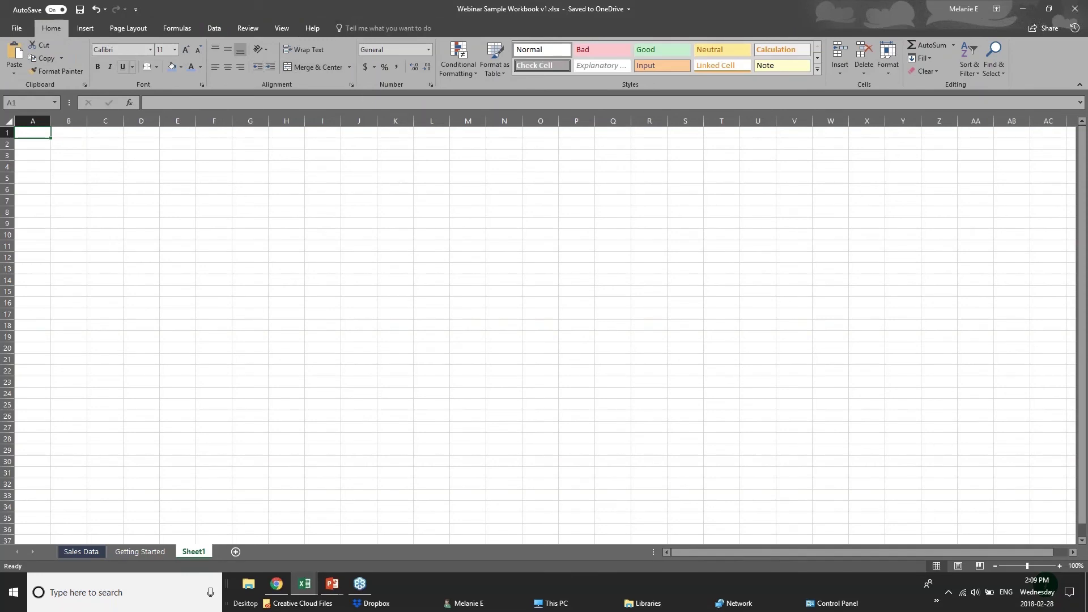
scroll(92, 39, down, 3)
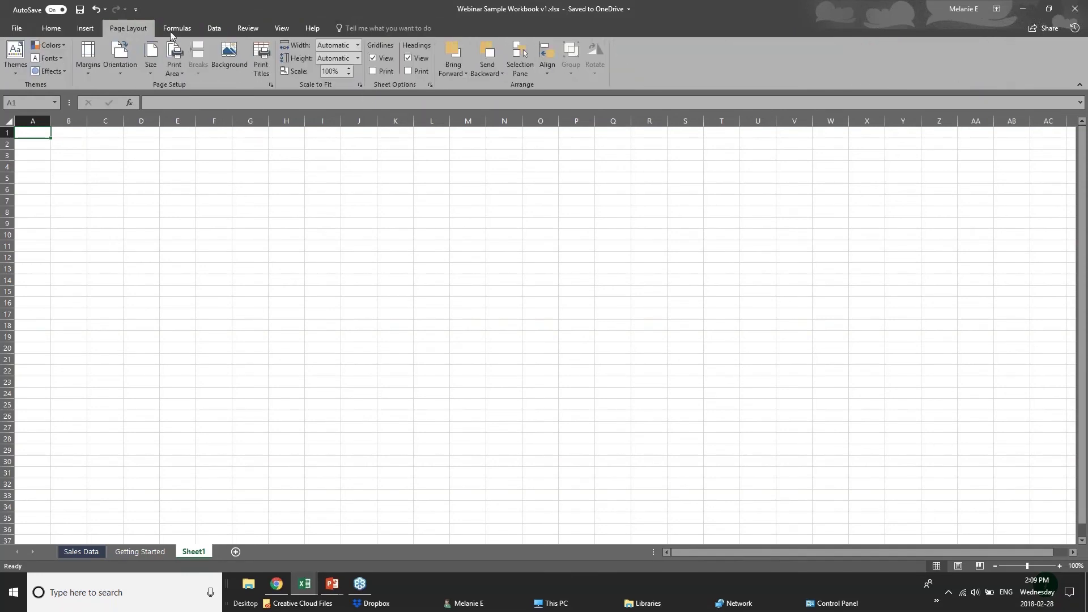
scroll(108, 40, up, 3)
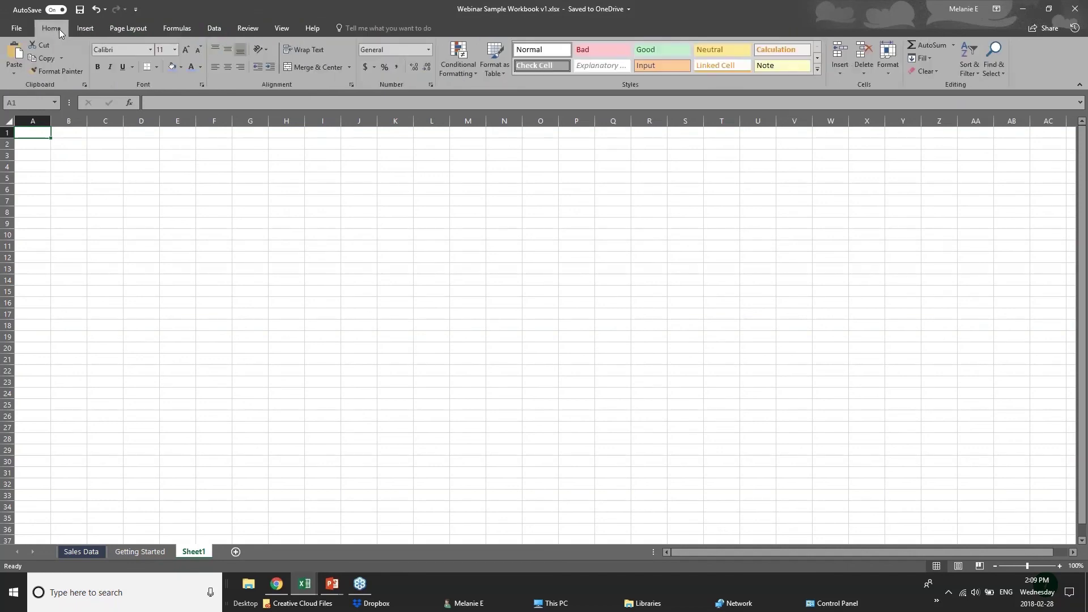
click(126, 152)
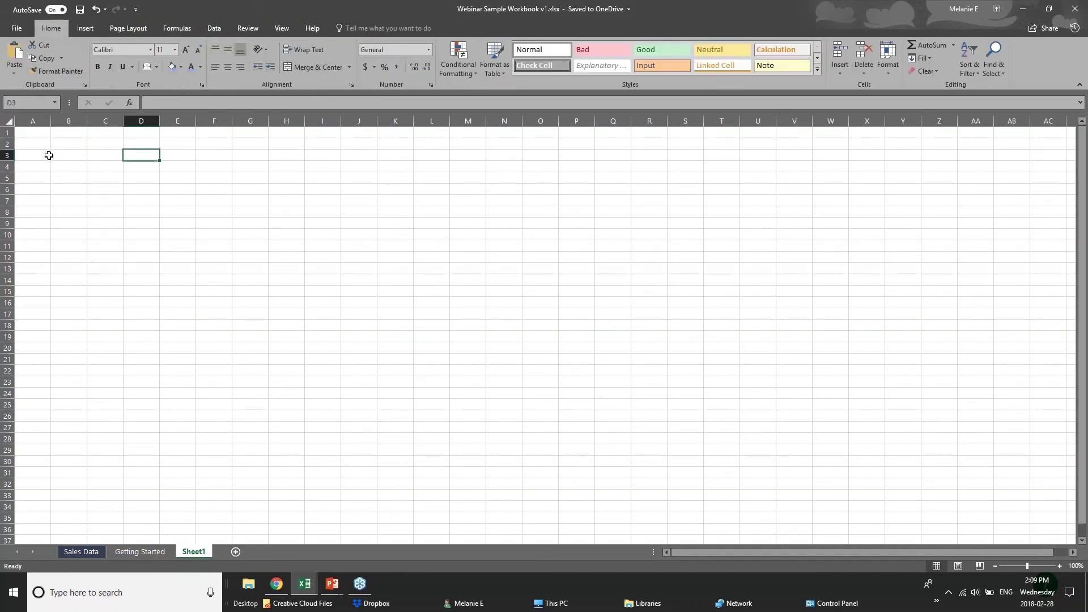
- Inspect the Name Box address while selecting cells B3 through E3
click(31, 103)
key(BackSpace)
click(149, 156)
click(70, 152)
click(113, 155)
click(135, 156)
click(174, 156)
click(33, 103)
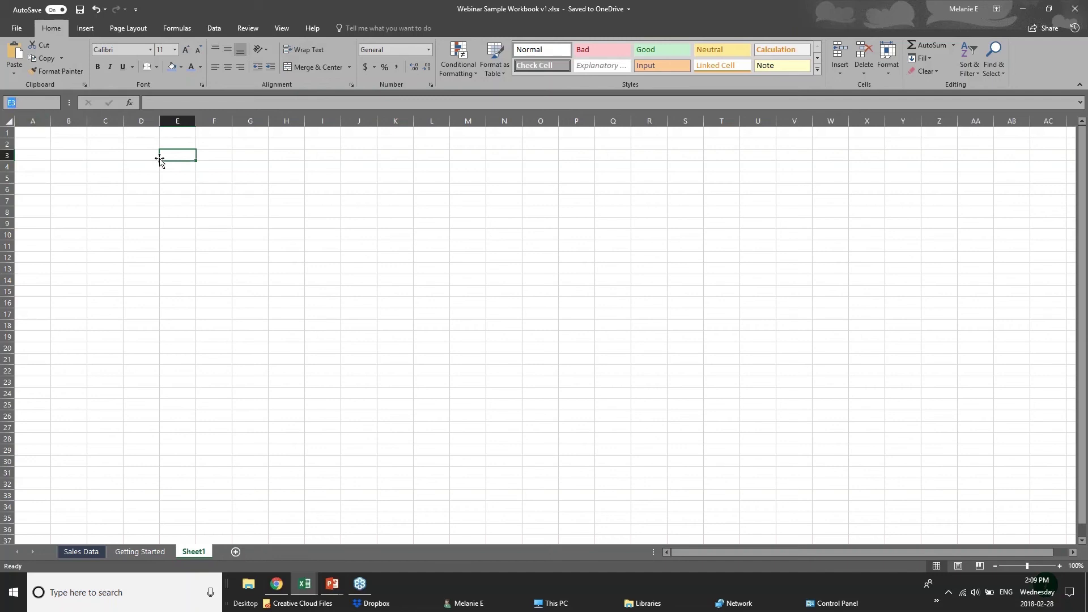
- Widen column A and enter the label 'Sales Numbers' in A3
click(25, 154)
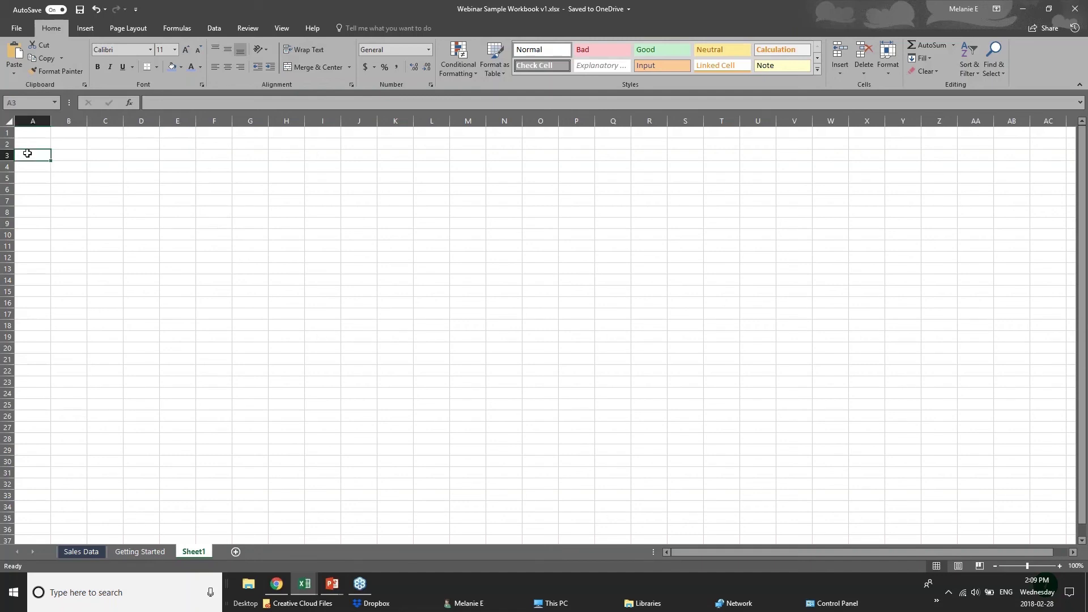
drag(50, 121, 87, 120)
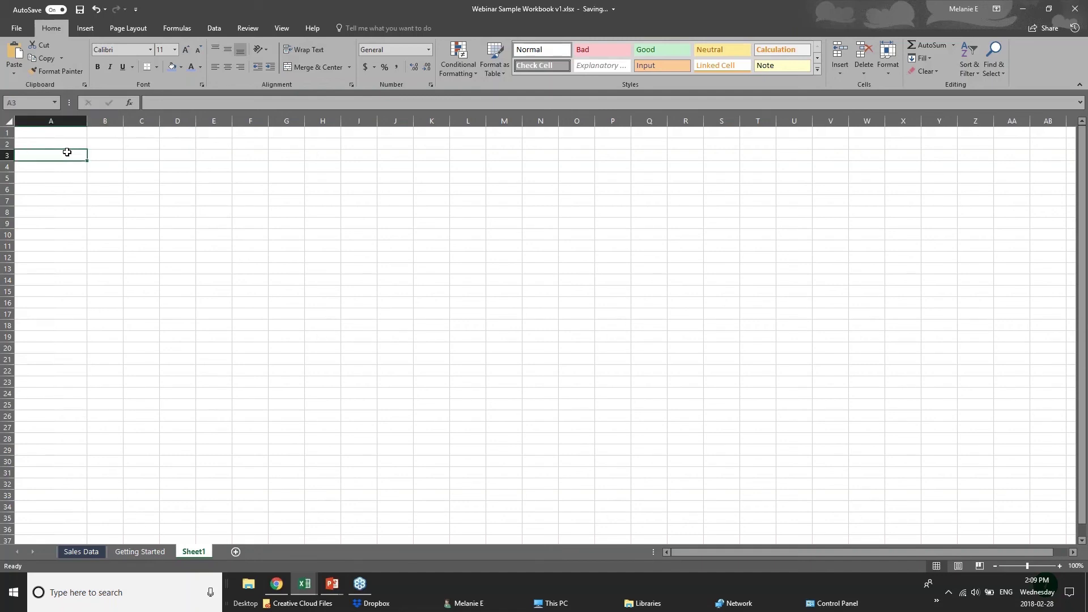
text(S)
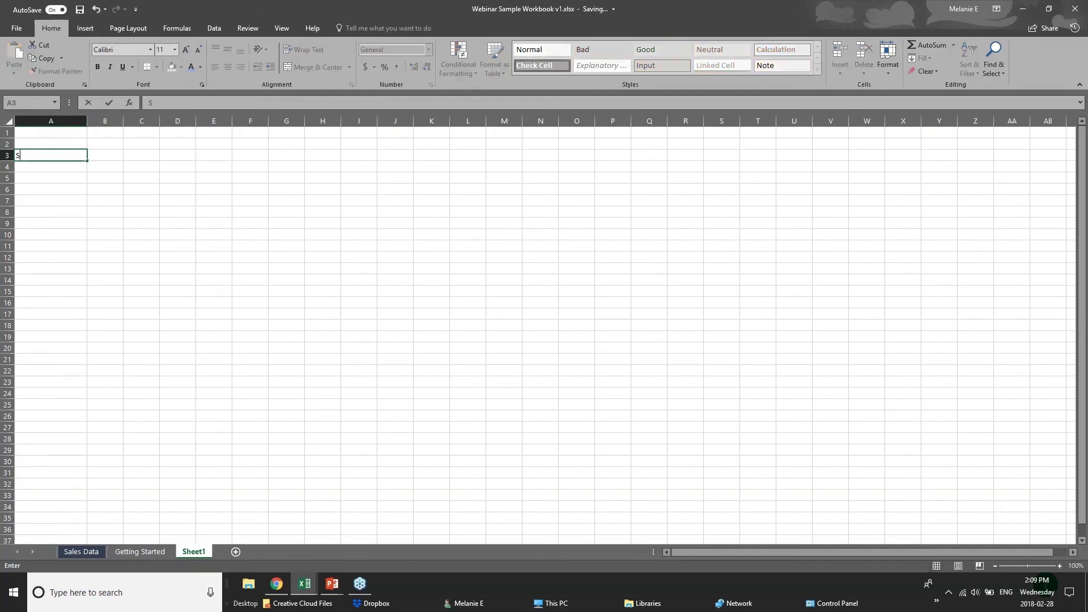
text(ales Numnbers)
key(BackSpace)
key(BackSpace)
key(BackSpace)
key(BackSpace)
key(BackSpace)
text(bers)
click(67, 179)
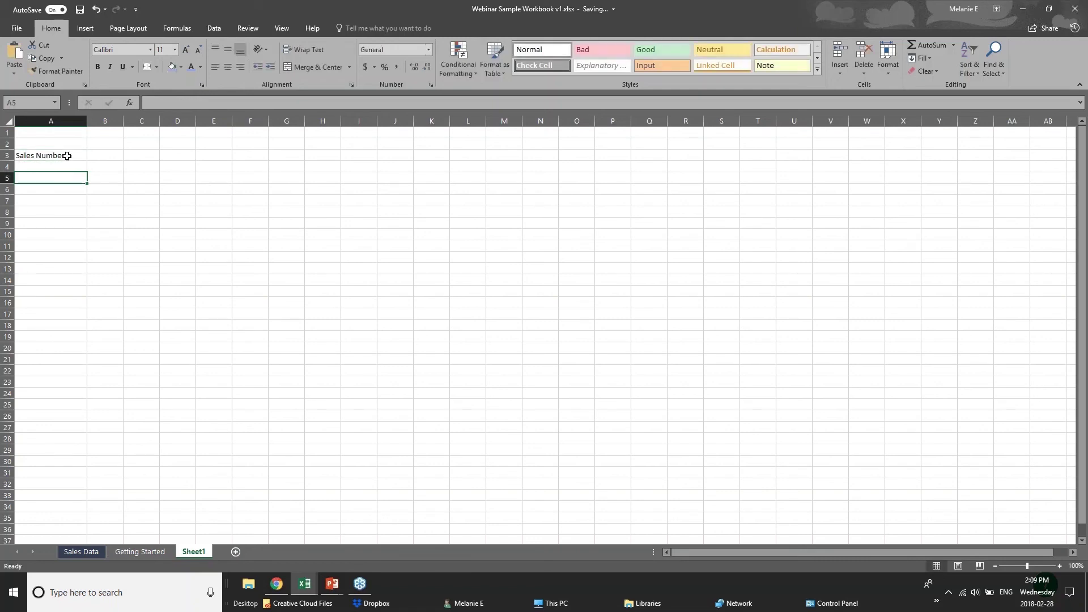
click(71, 155)
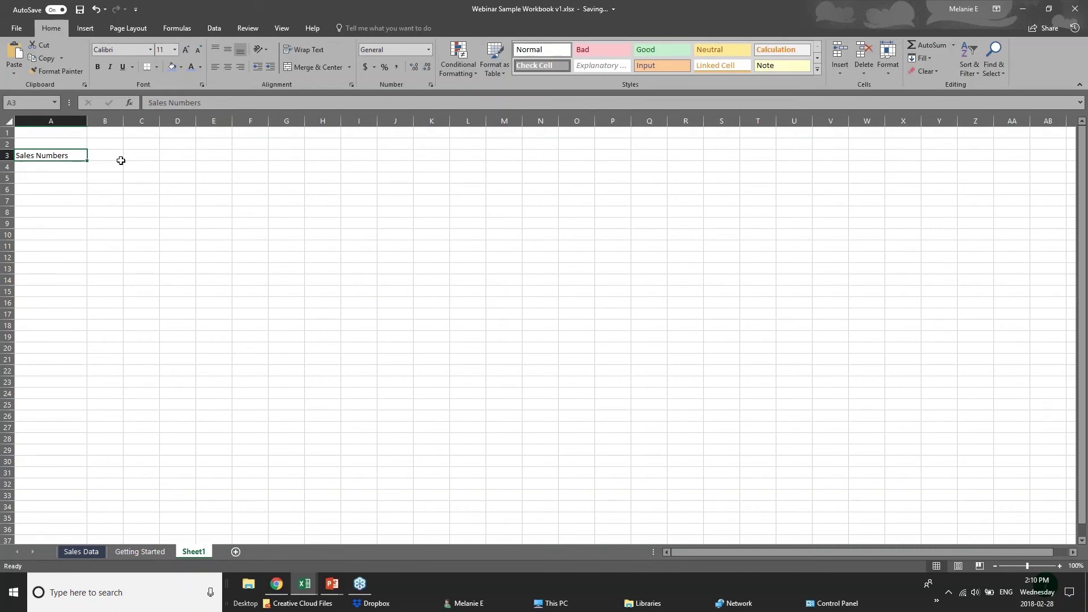
- Enter the date 'Jan 2018' in B2 so it displays as Jan-18
click(63, 171)
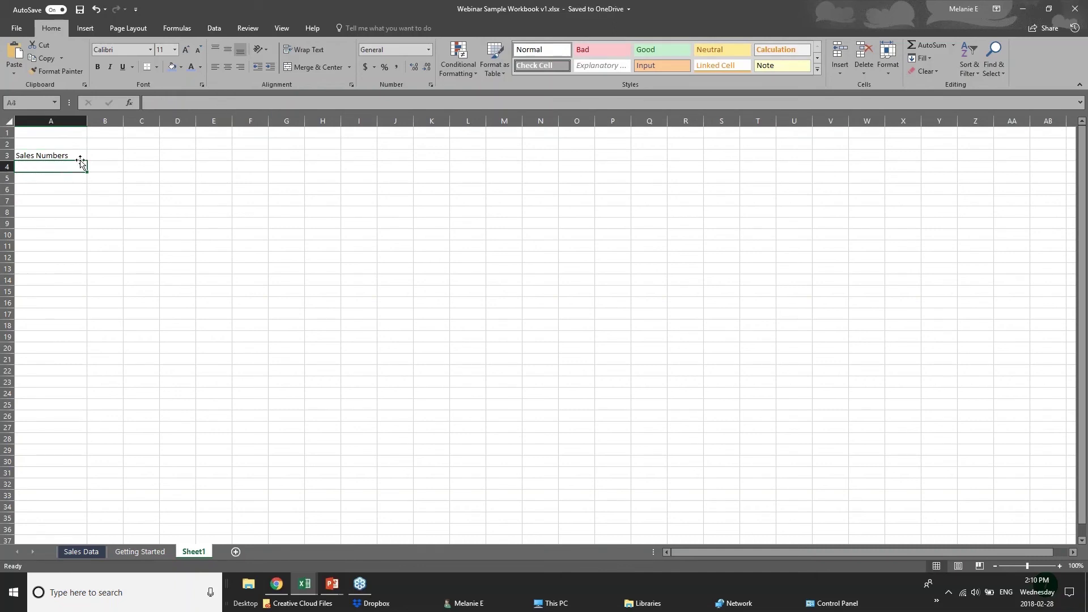
click(165, 103)
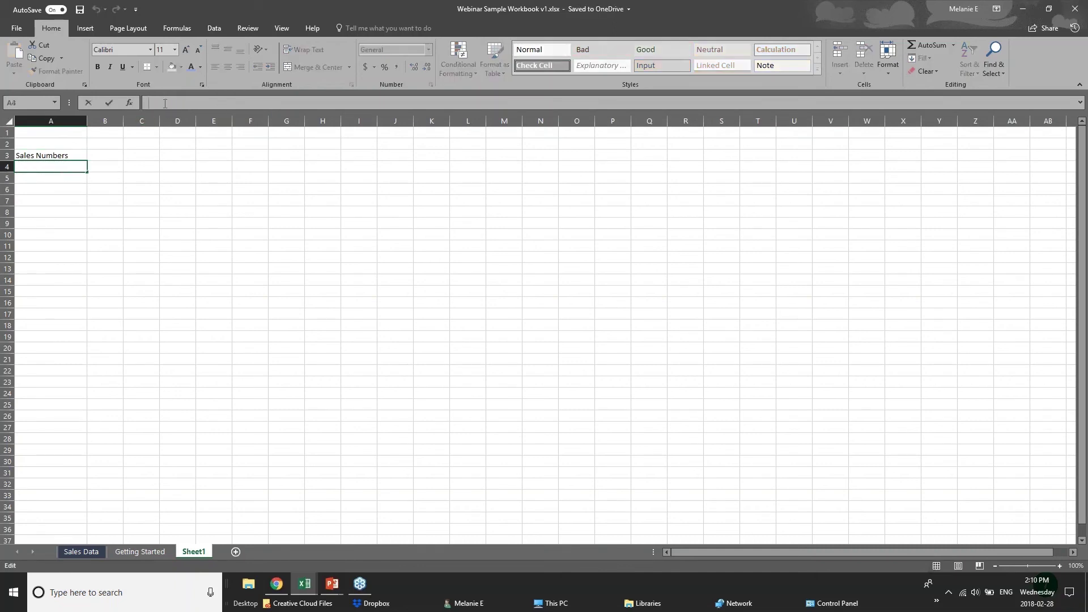
click(107, 155)
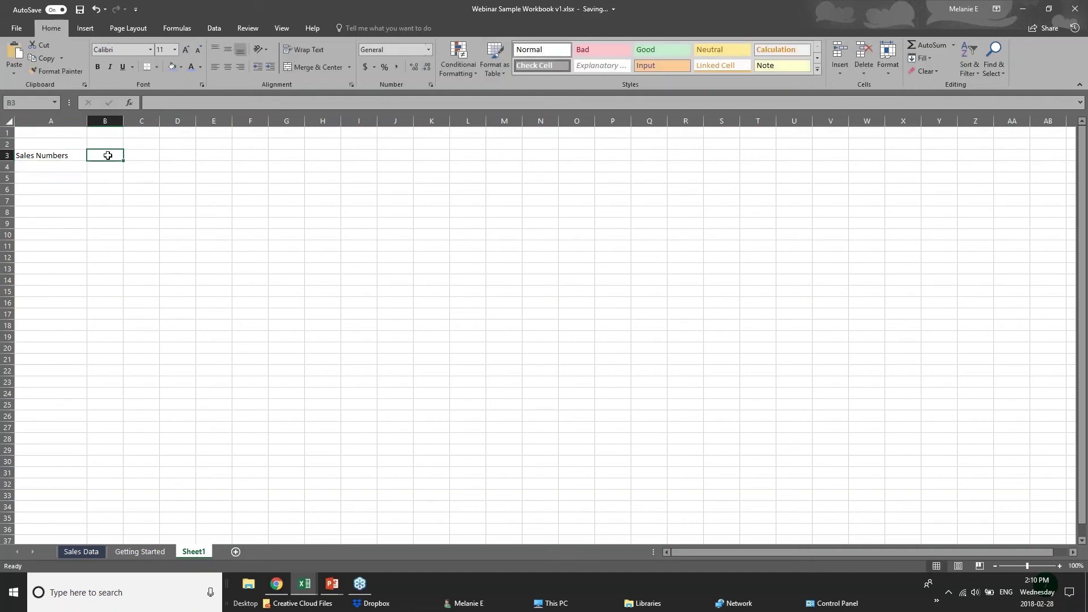
double_click(108, 156)
click(100, 142)
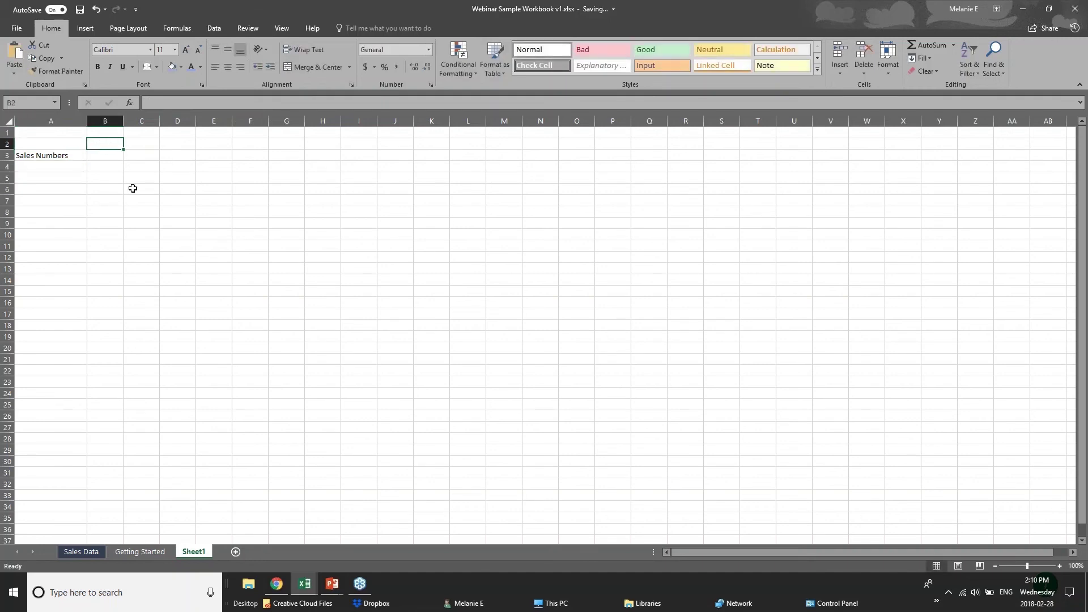
text(Jan 2)
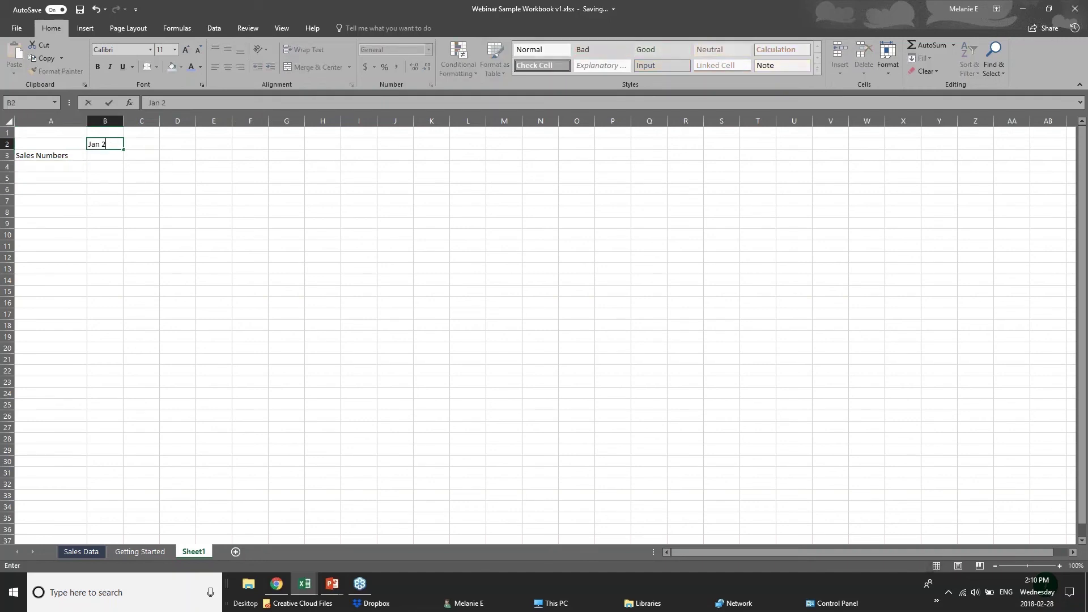
text(018)
click(111, 156)
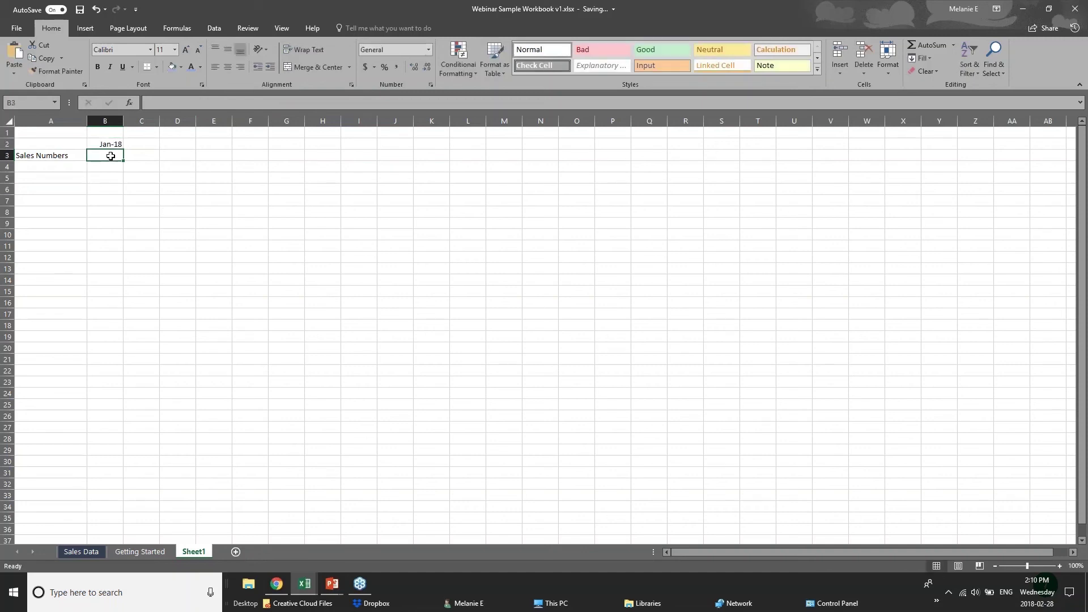
- Enter 20 in B3 as the Jan-18 sales value
text(20)
click(69, 176)
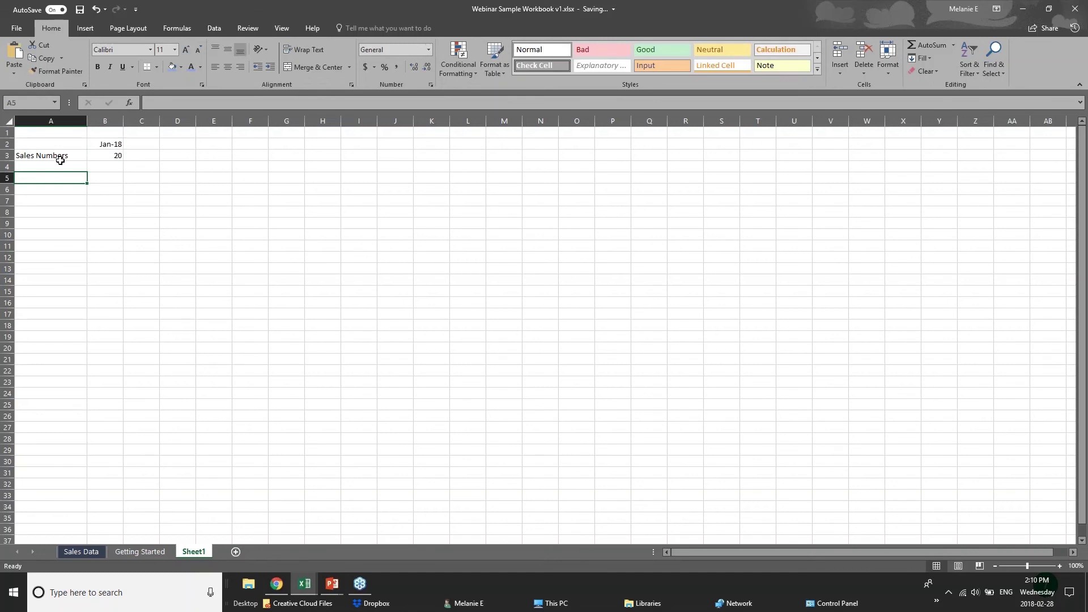
click(59, 157)
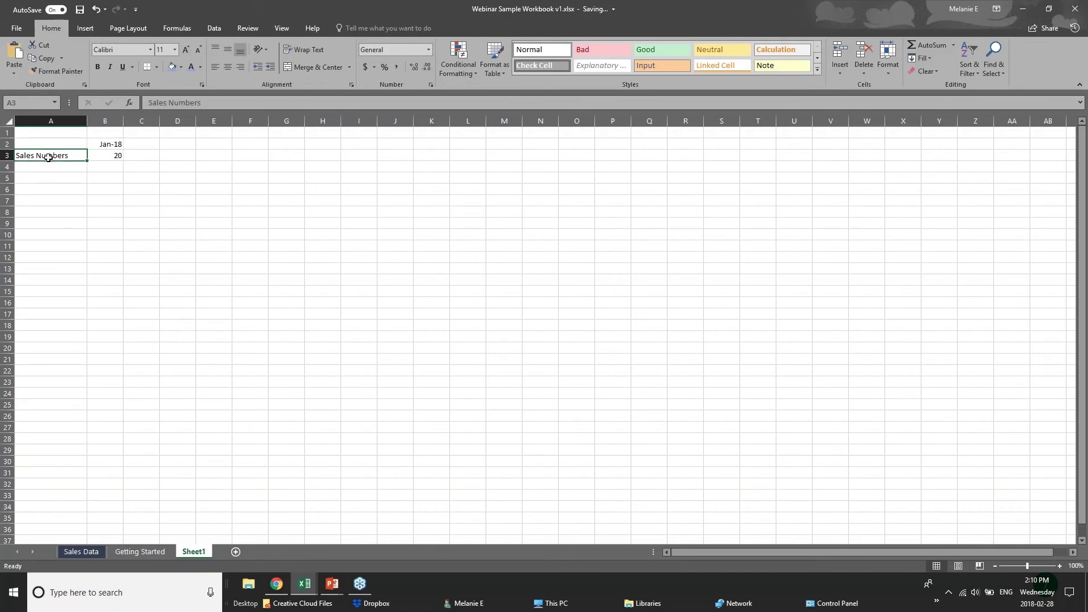
click(119, 159)
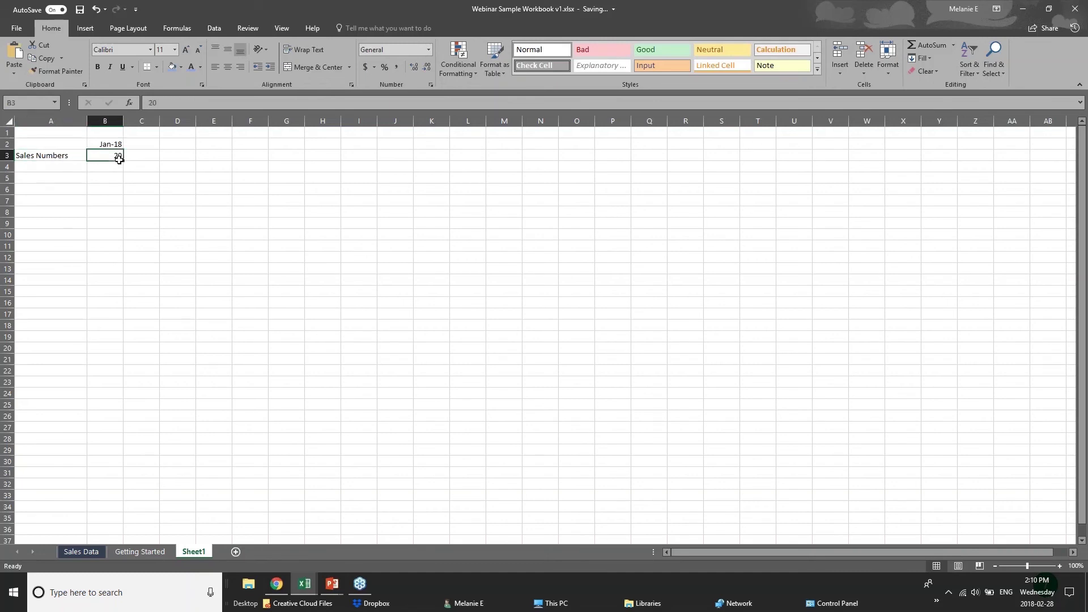
click(46, 158)
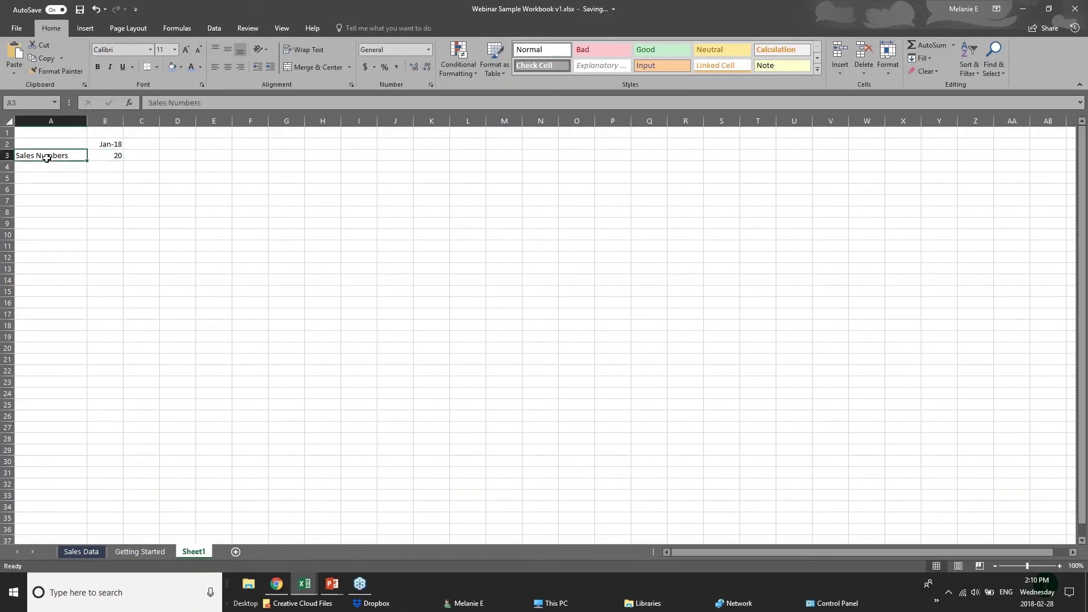
- Inspect the B2 date (2018-01-01) and confirm it still displays Jan-18
click(101, 146)
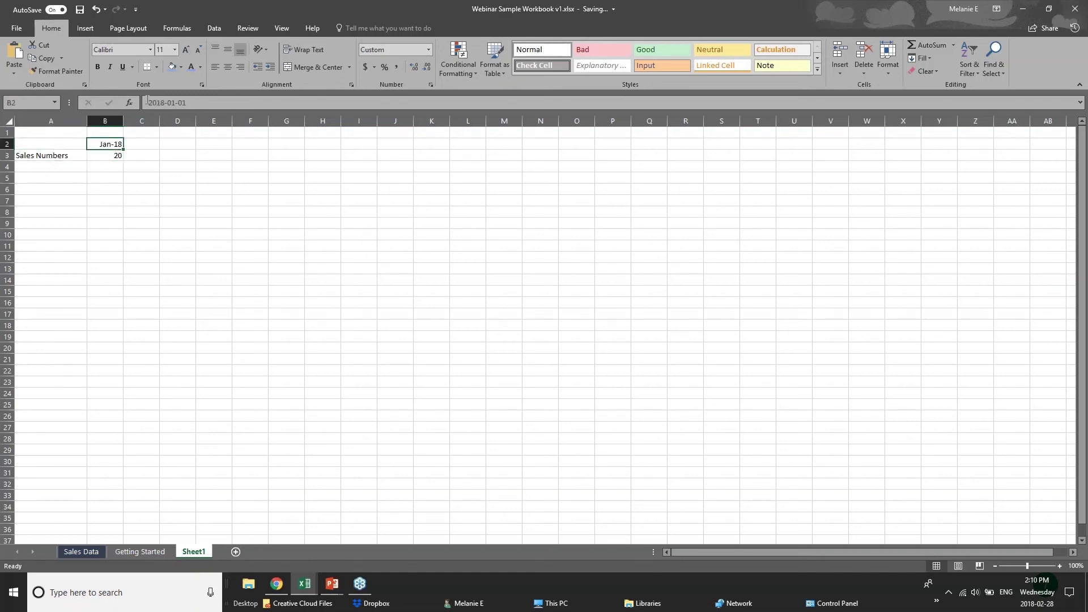
double_click(102, 146)
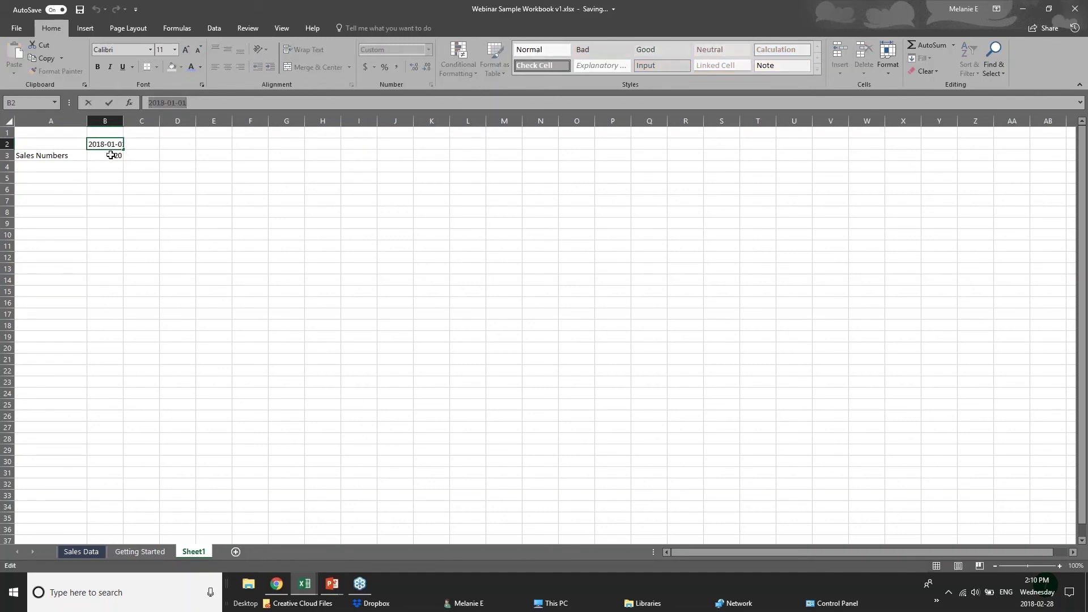
key(Escape)
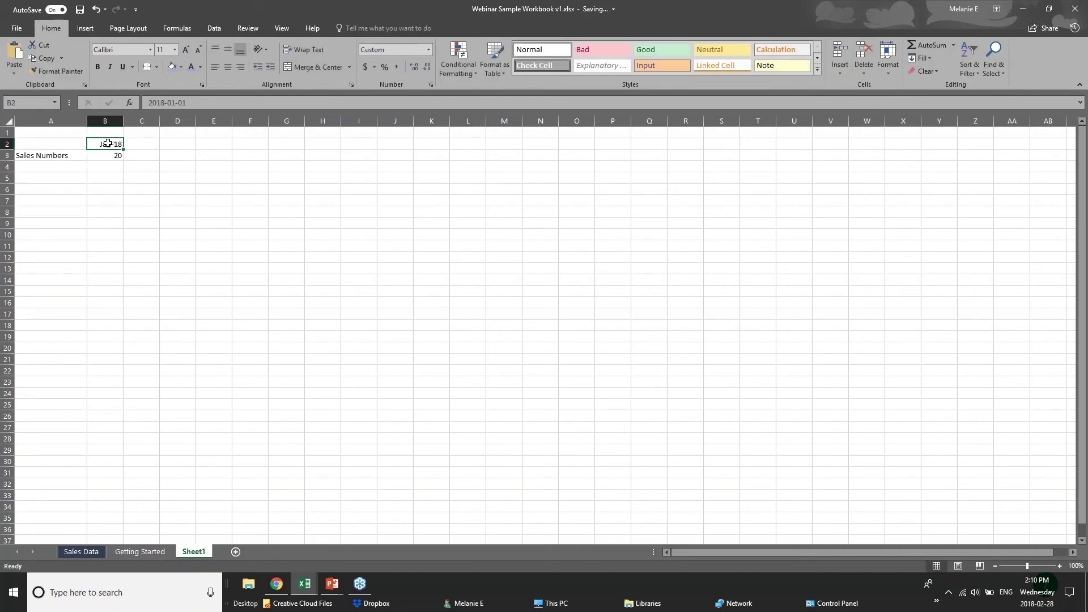
double_click(103, 143)
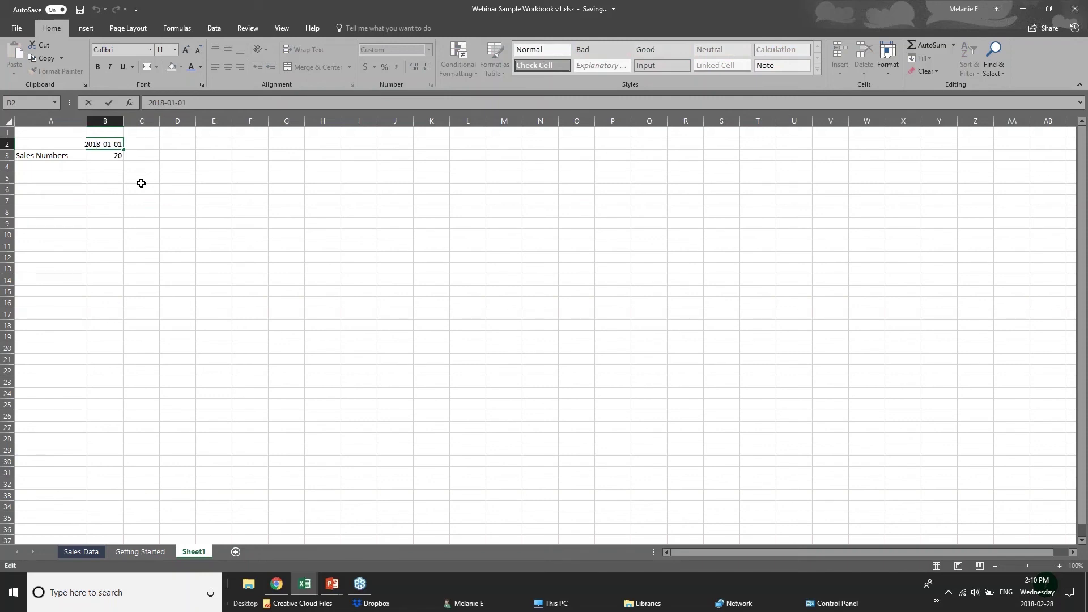
click(114, 167)
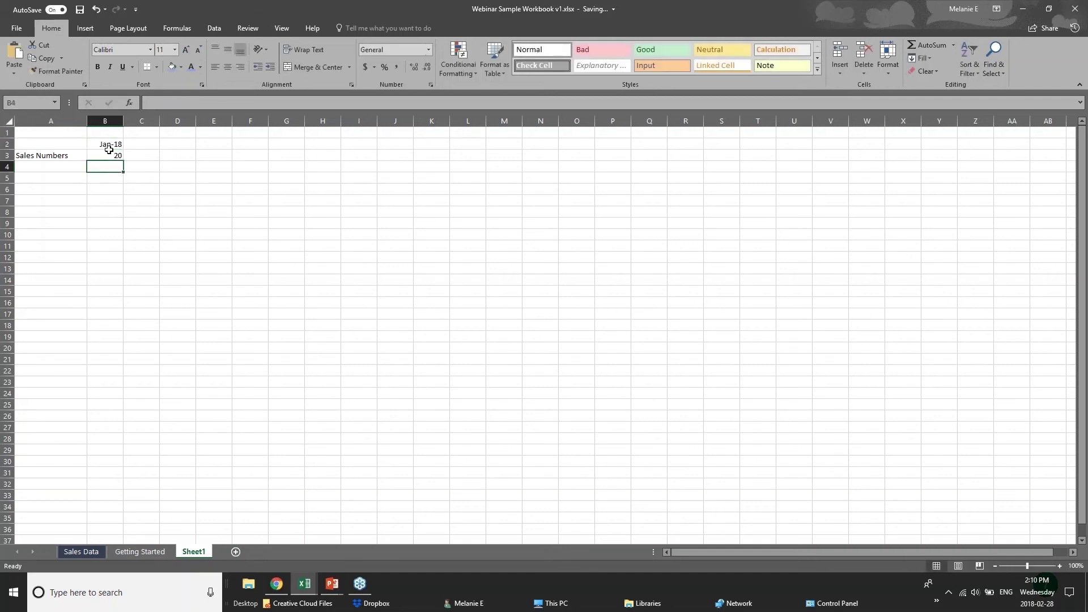
double_click(101, 144)
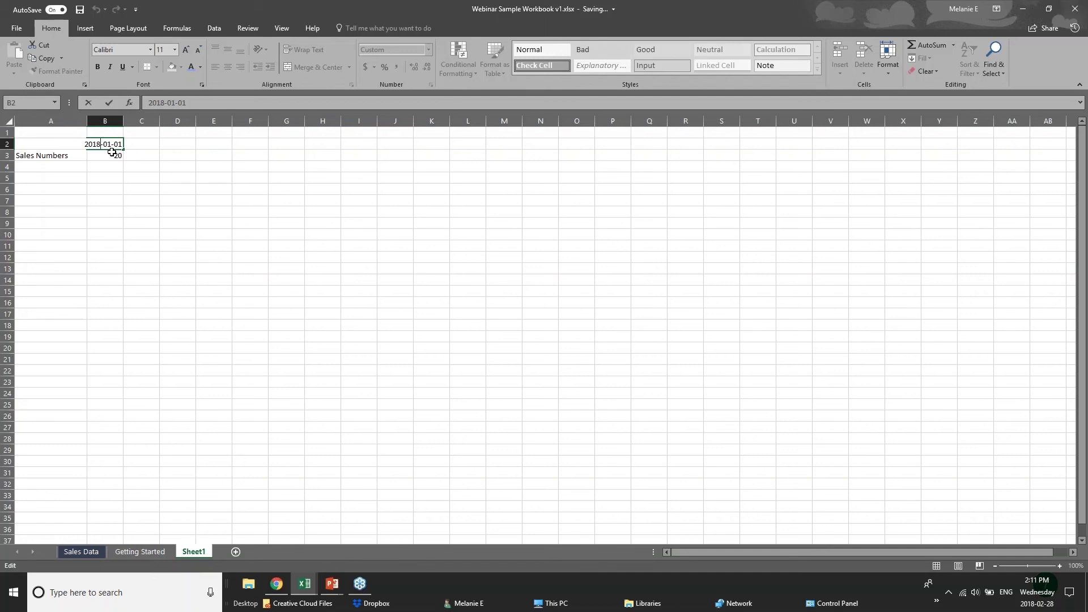
key(Return)
click(97, 168)
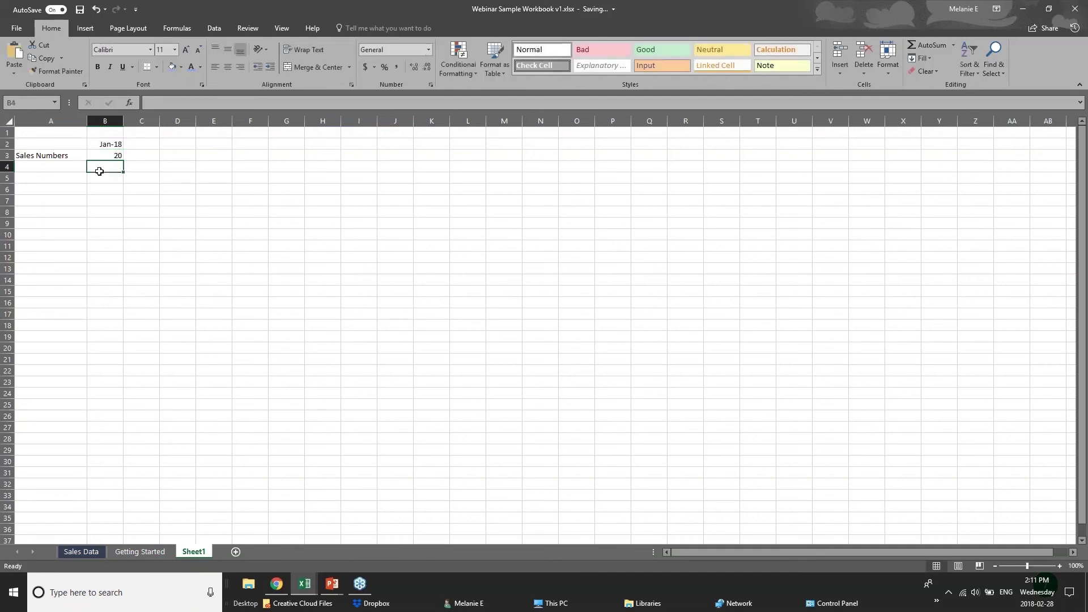
- Select cell C2 and then A4 on Sheet1
click(29, 164)
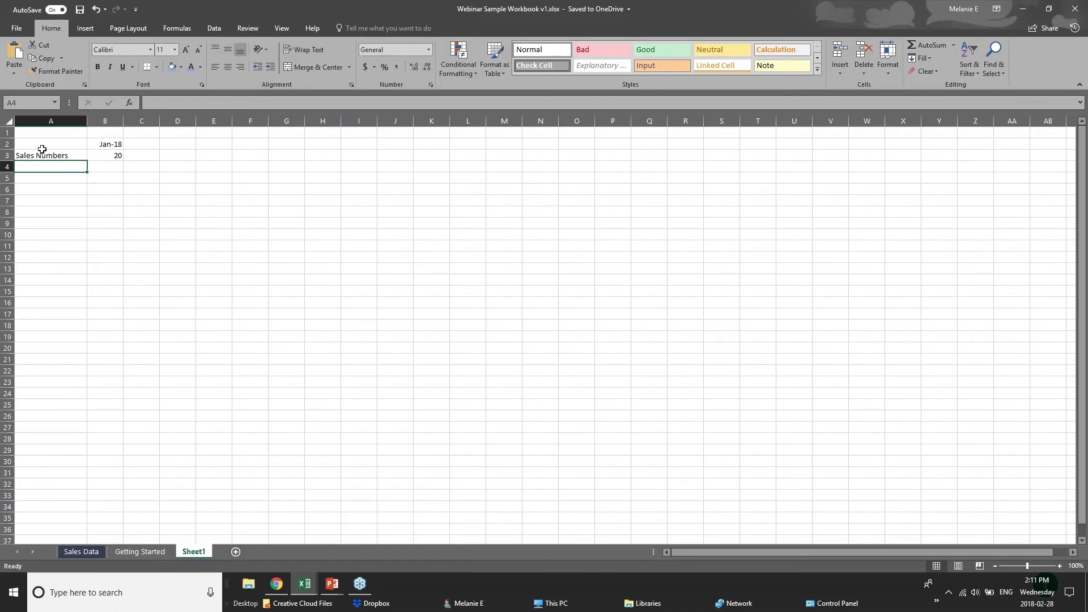
mouse_move(332, 583)
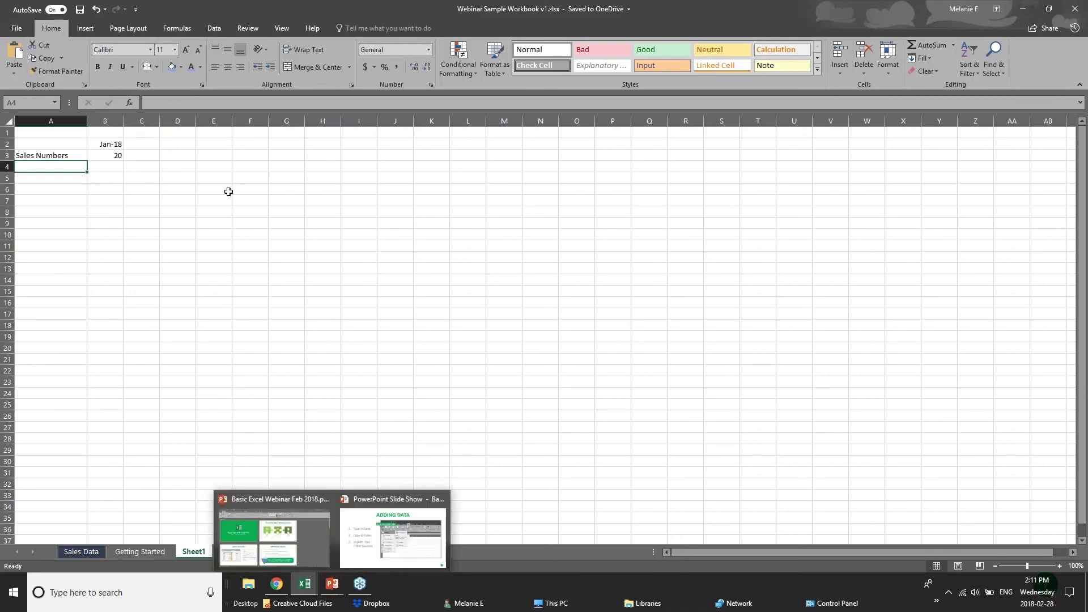
click(222, 169)
click(151, 146)
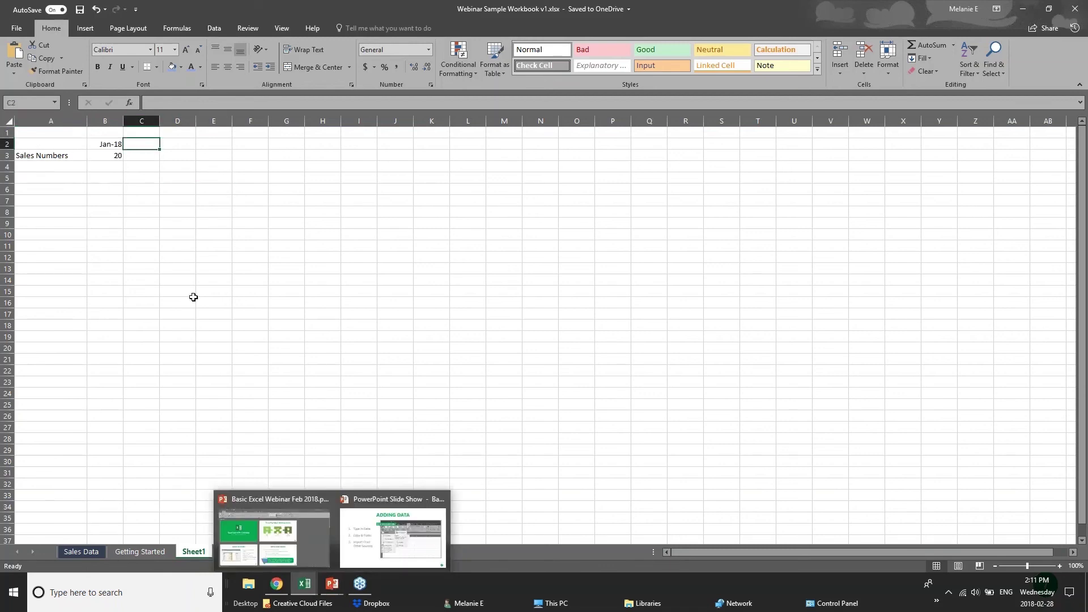
click(60, 166)
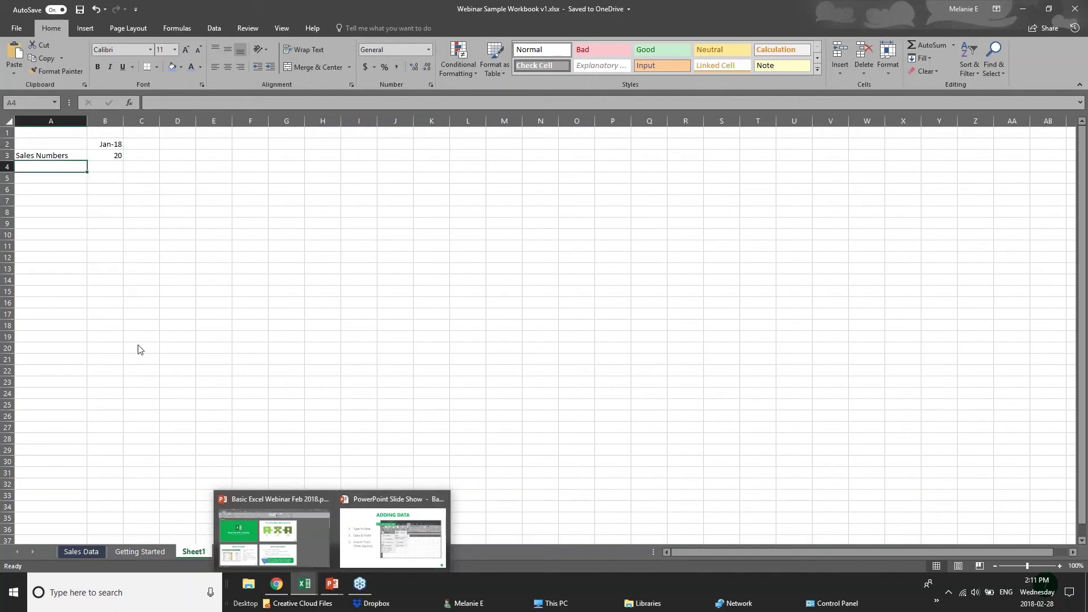
- Open the Getting Started sheet and highlight the Sales row and February values
click(151, 552)
click(213, 309)
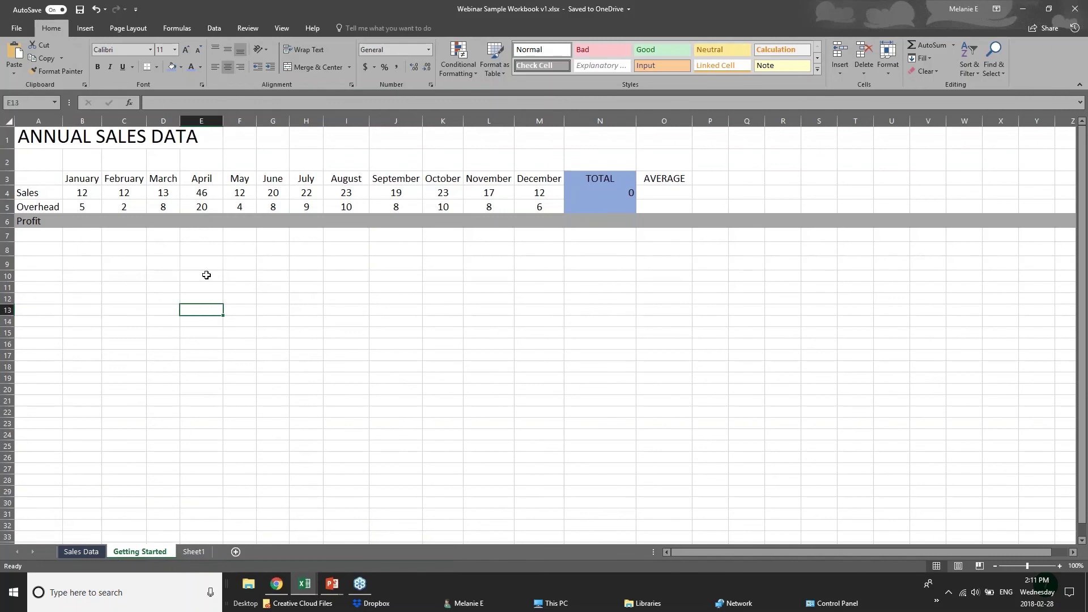
click(176, 248)
click(80, 211)
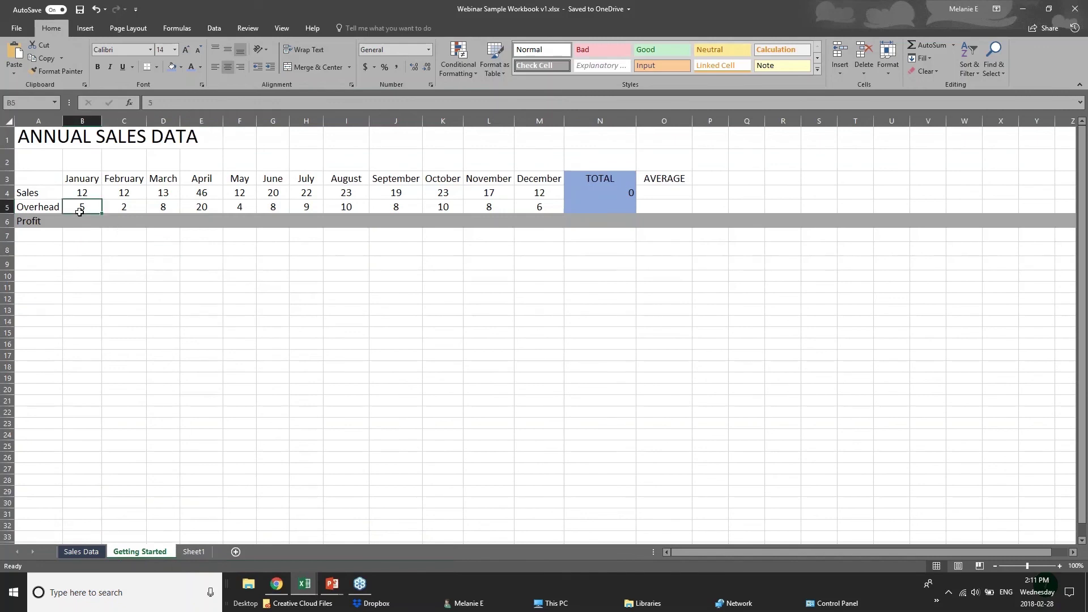
click(52, 180)
click(52, 202)
drag(46, 192, 623, 193)
click(239, 287)
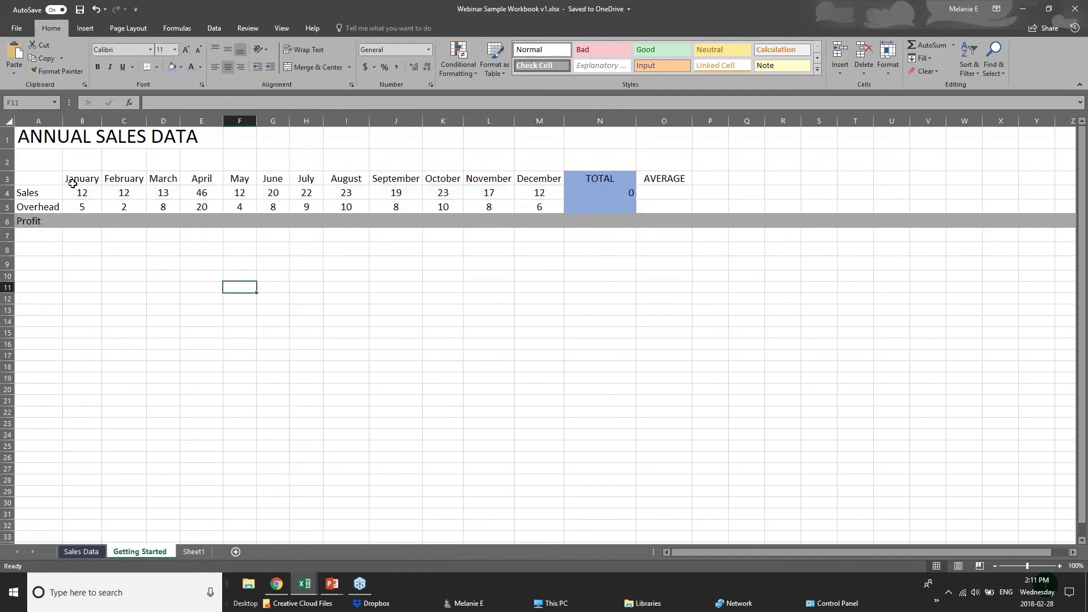
drag(73, 181, 125, 196)
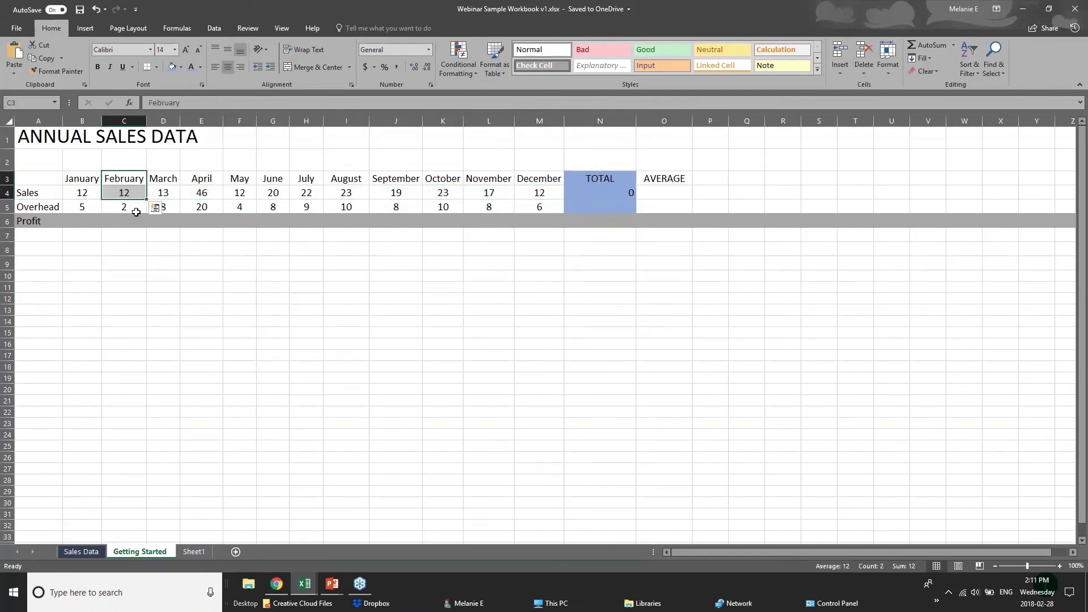
click(205, 235)
click(73, 222)
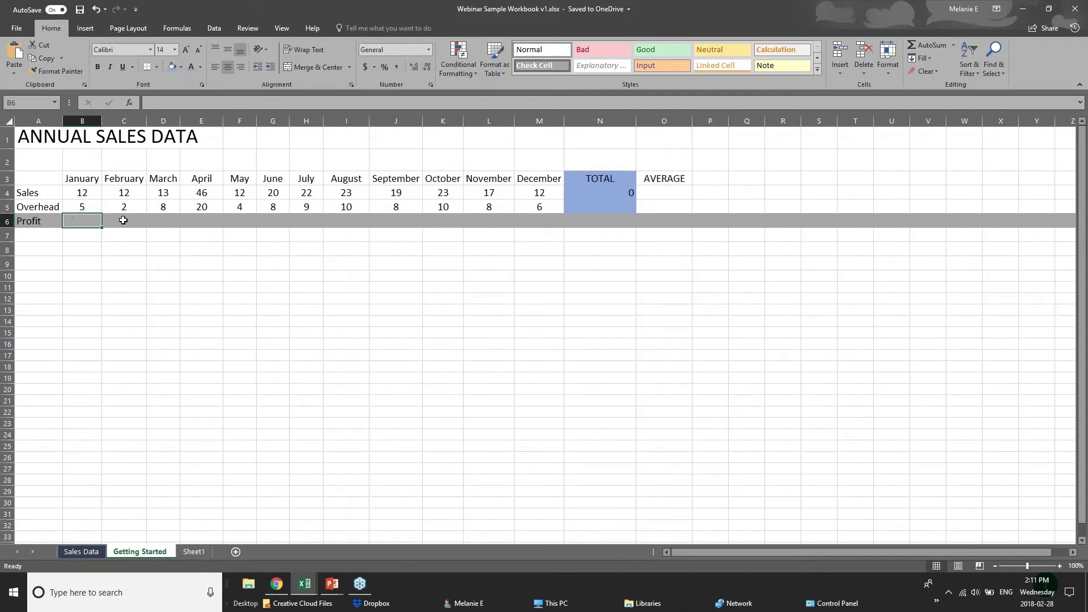
- Highlight the TOTAL and AVERAGE columns down to the Profit row
click(608, 225)
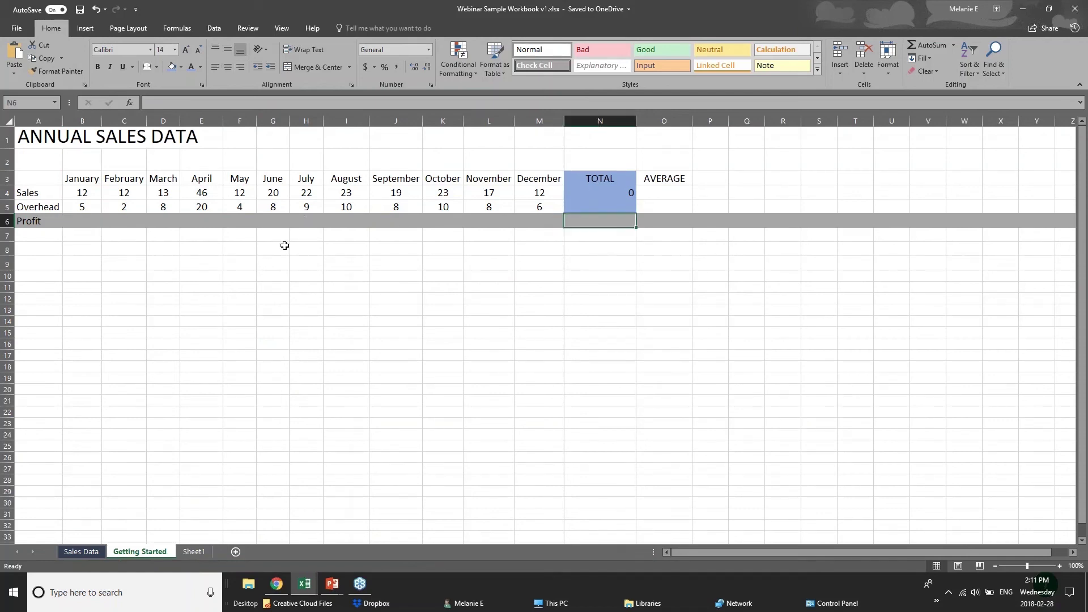
drag(608, 178, 607, 222)
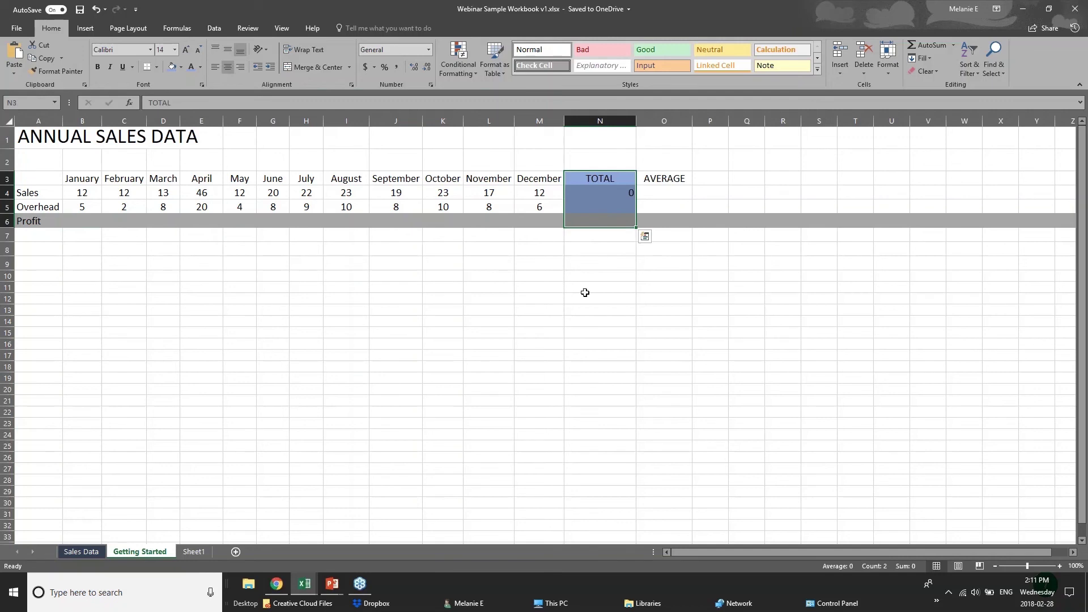
click(590, 193)
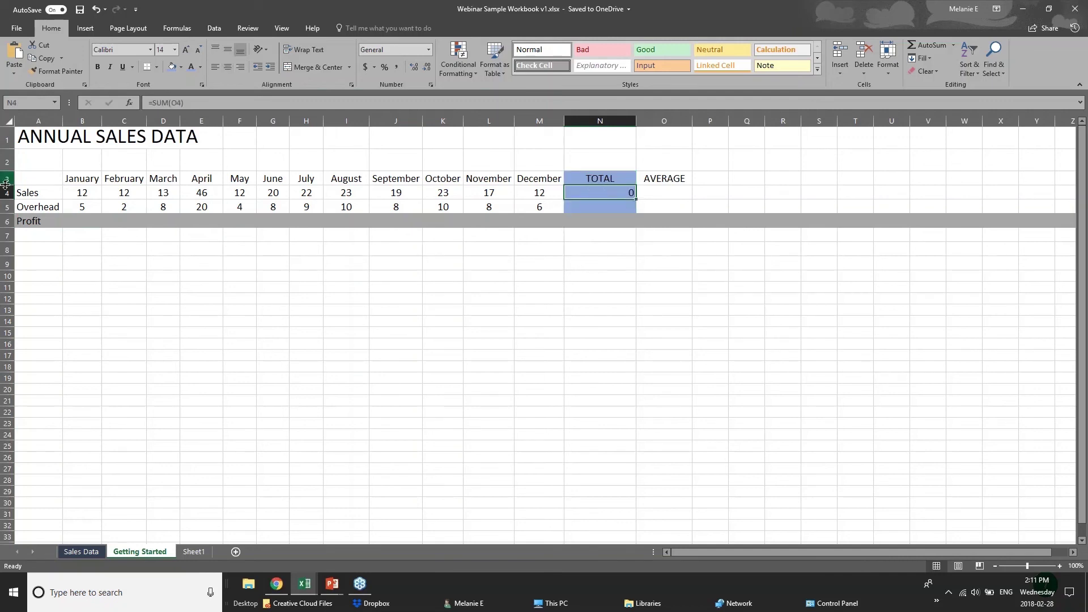
click(612, 210)
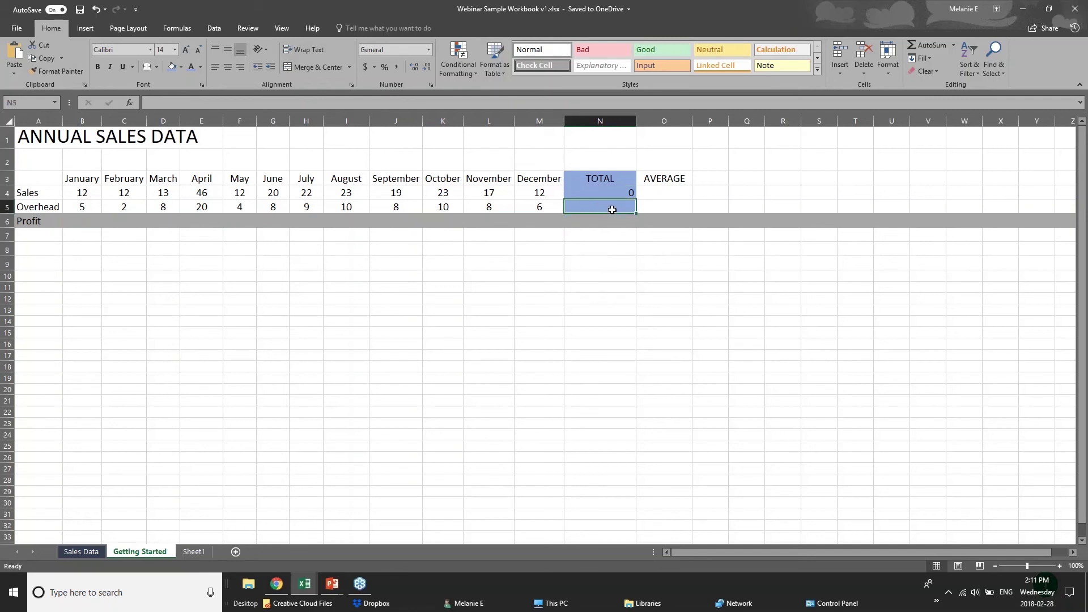
drag(654, 178, 657, 222)
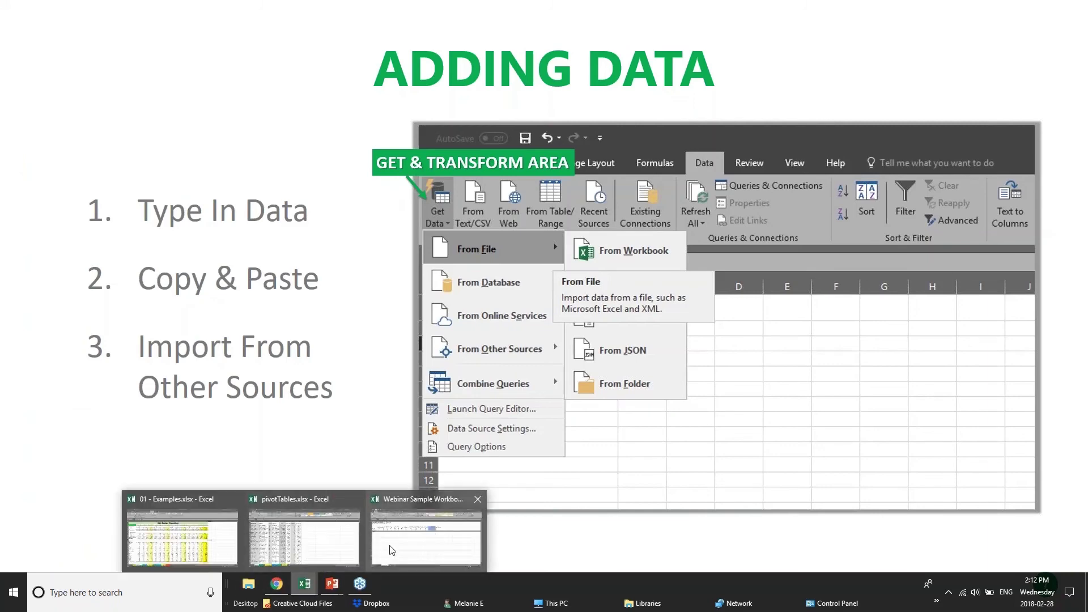
- Return to the workbook and select cells in row 8, ending on January Profit B6
click(392, 547)
click(154, 254)
click(112, 249)
click(90, 249)
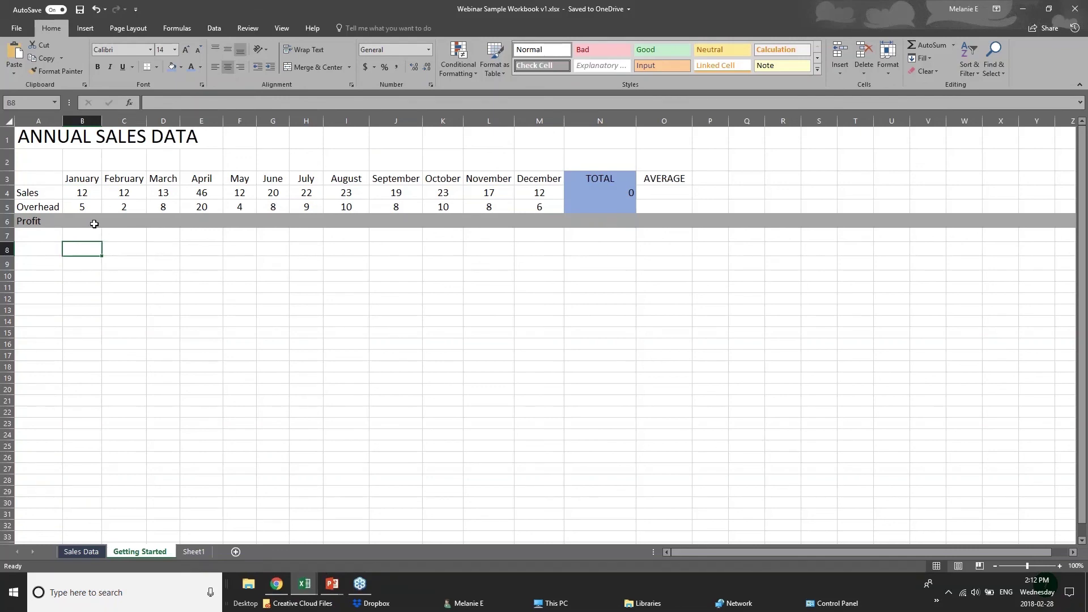
click(46, 253)
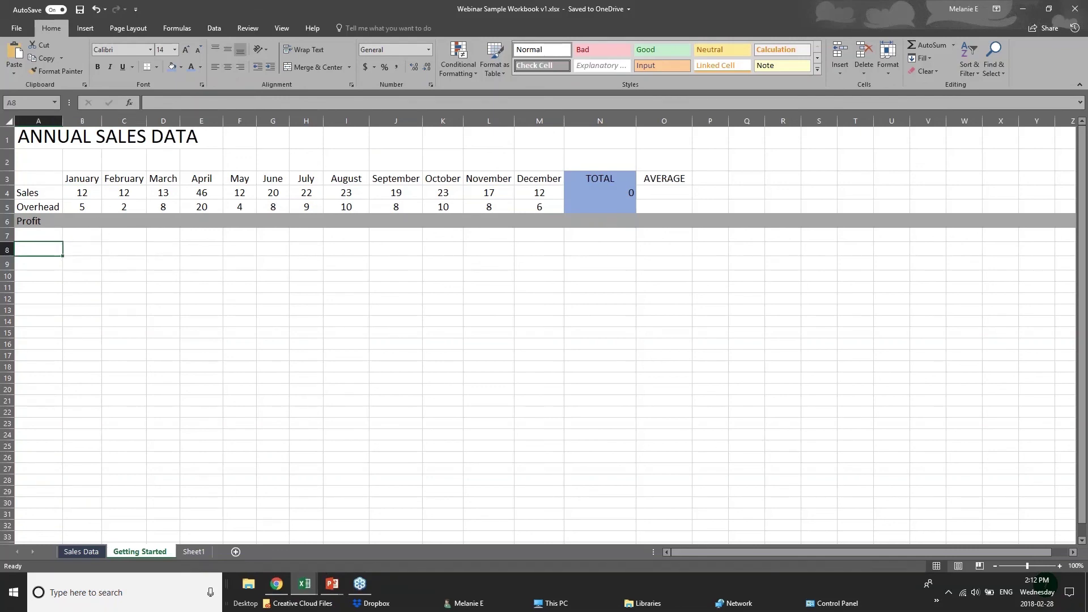
key(Right)
click(84, 221)
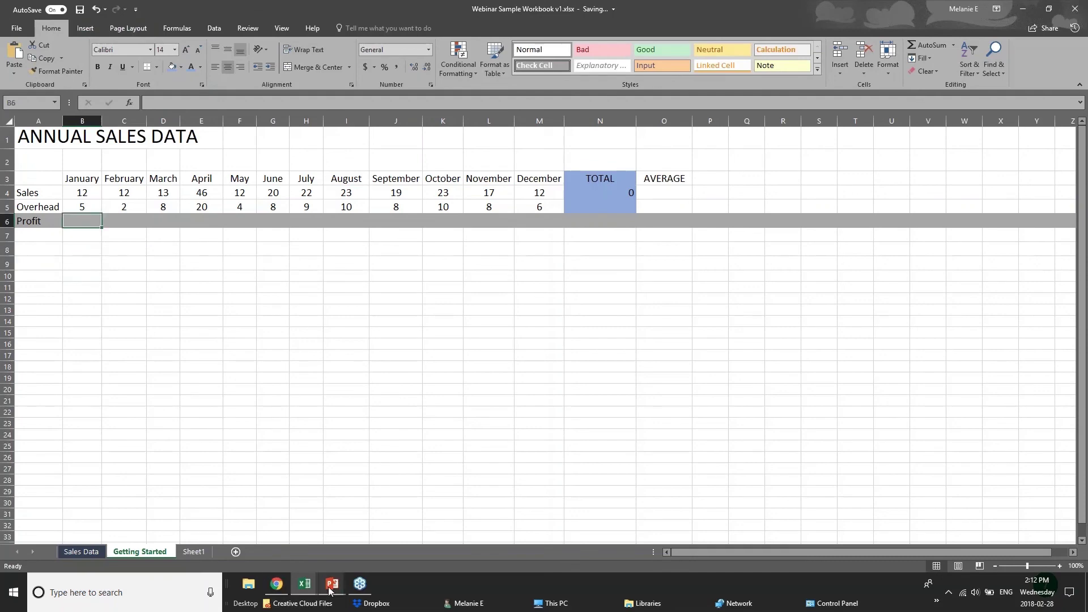
- Switch to the slideshow and advance to the ADDING FORMULAS slide
mouse_move(332, 584)
click(358, 554)
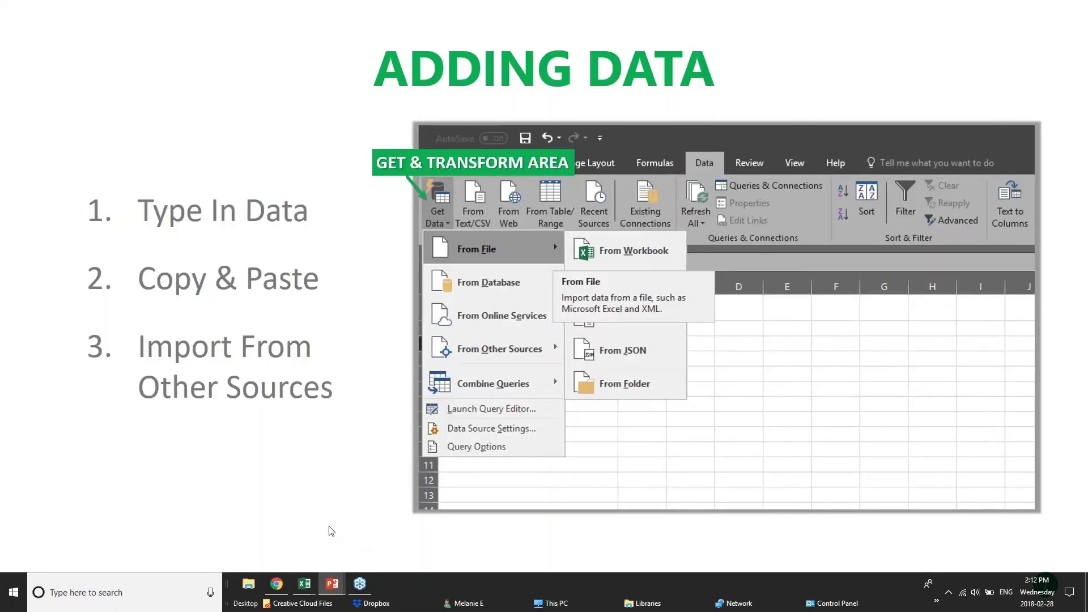
click(330, 530)
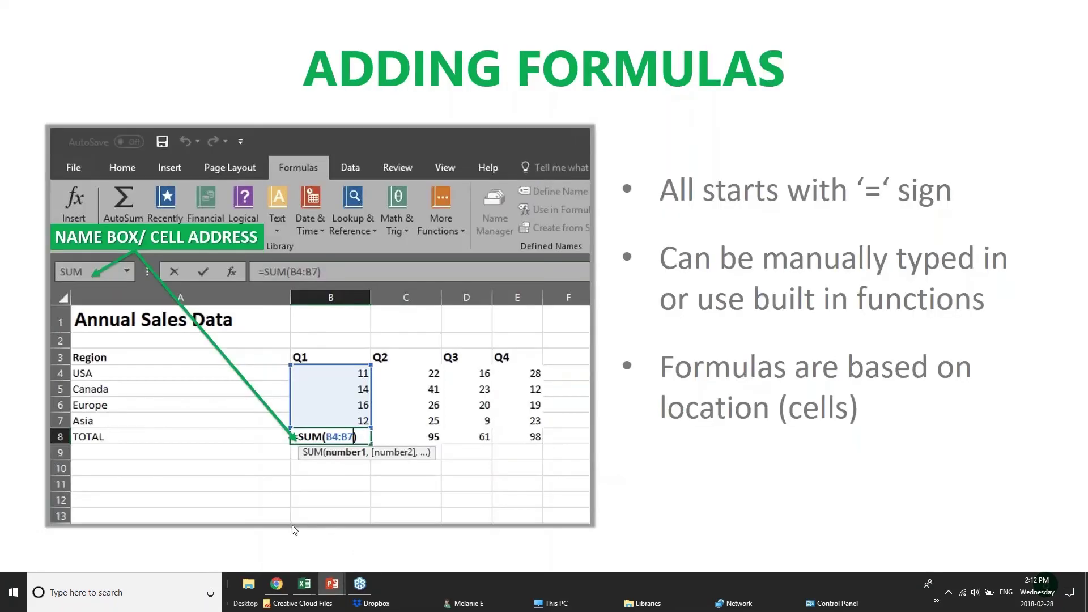
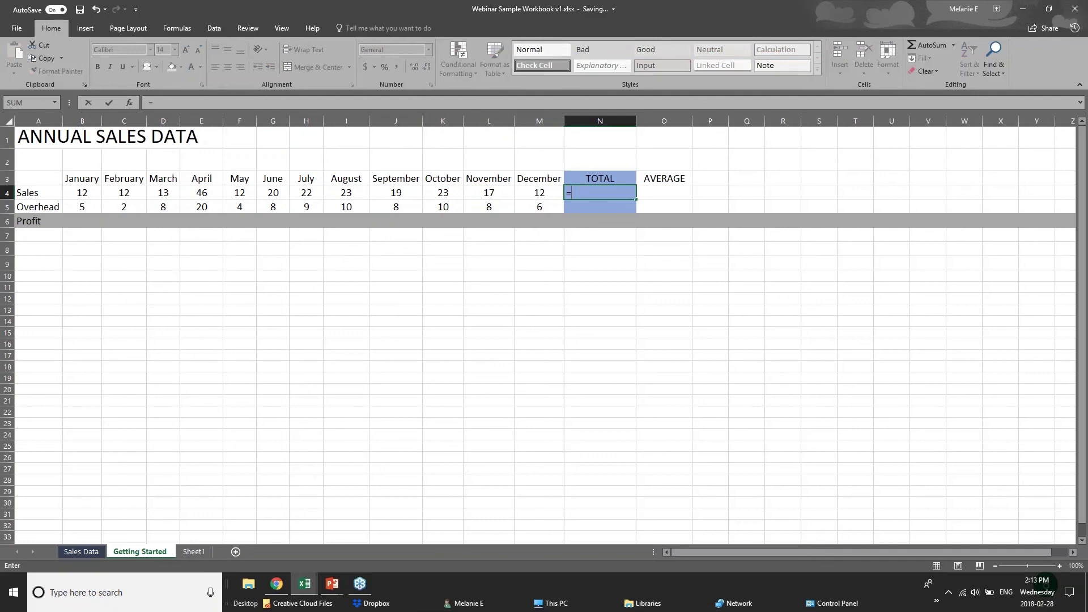
- Abandon a SUM attempt in N4 and type the formula =12+12 instead
text(su)
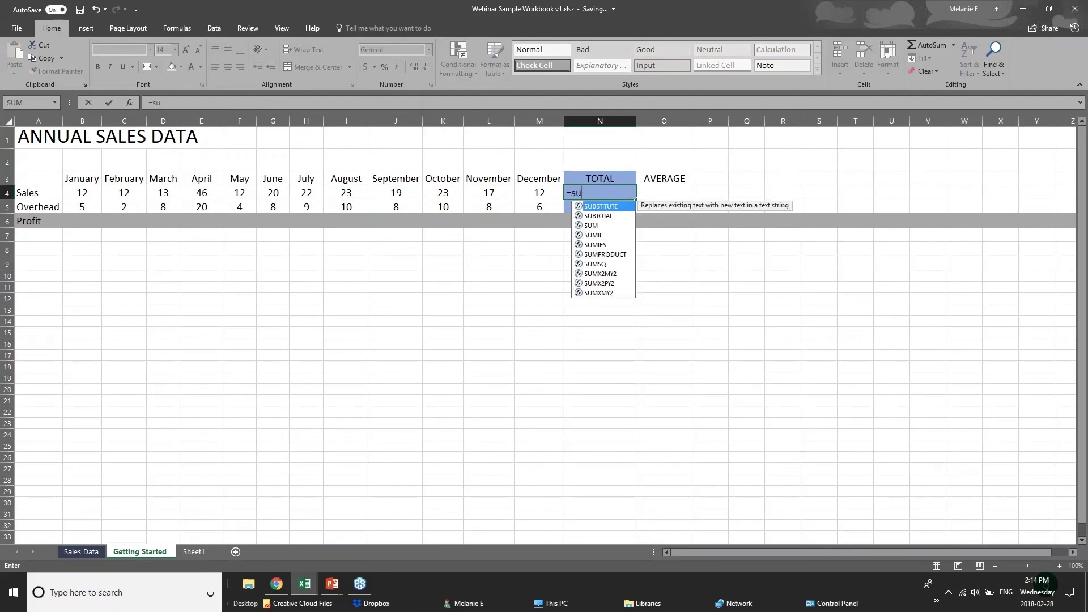
text(m)
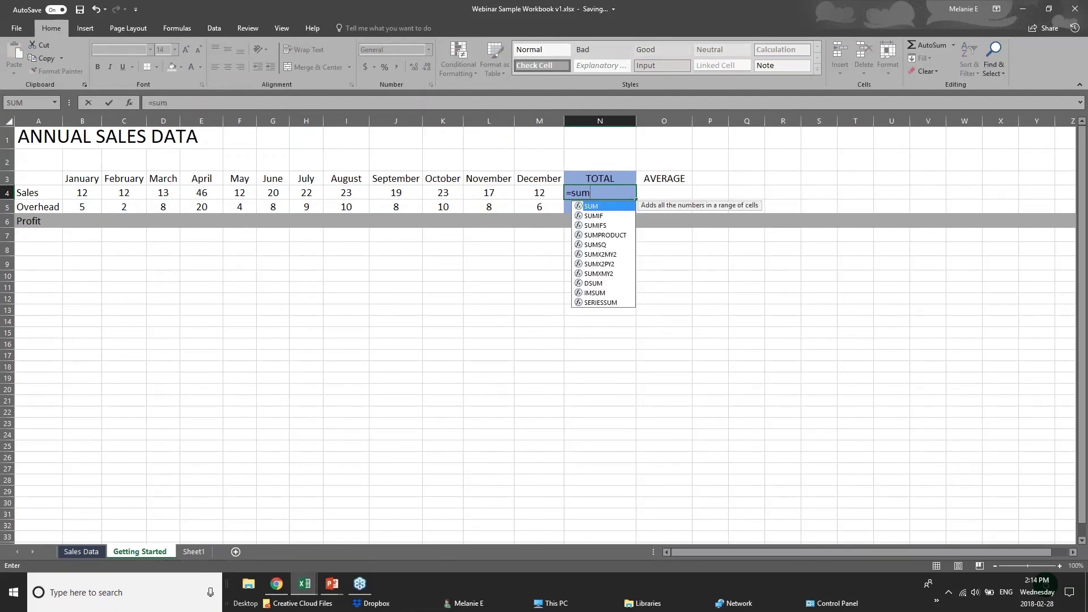
key(BackSpace)
key(BackSpace)
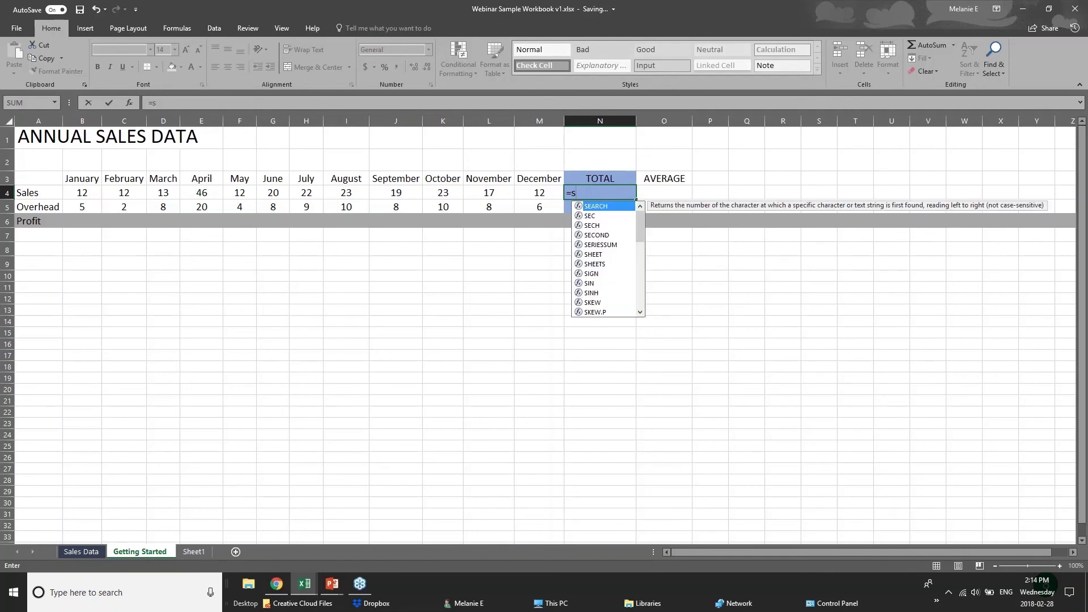
key(Escape)
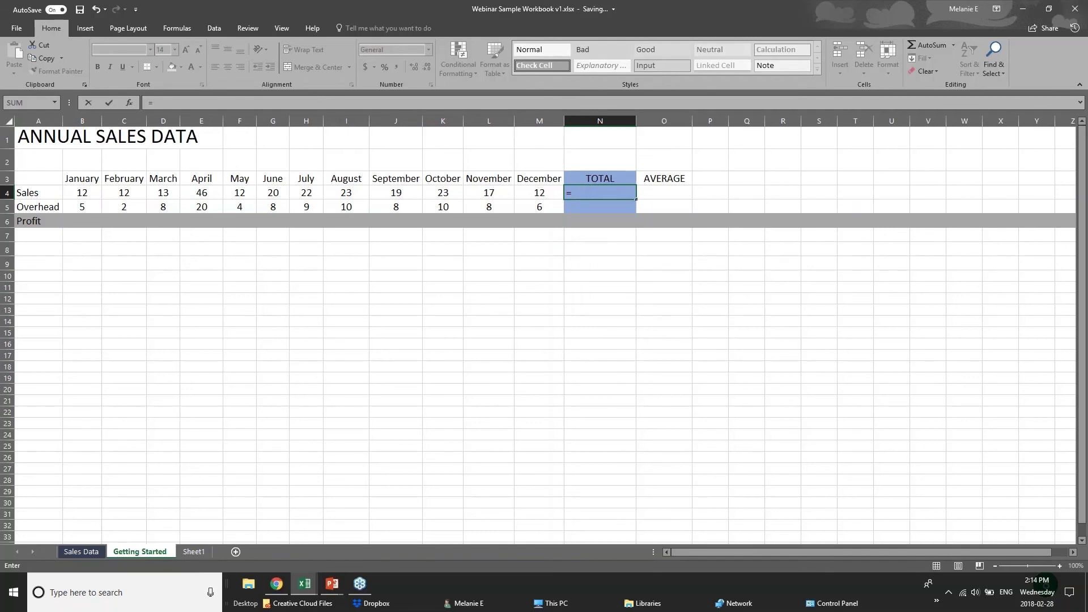
text(sum)
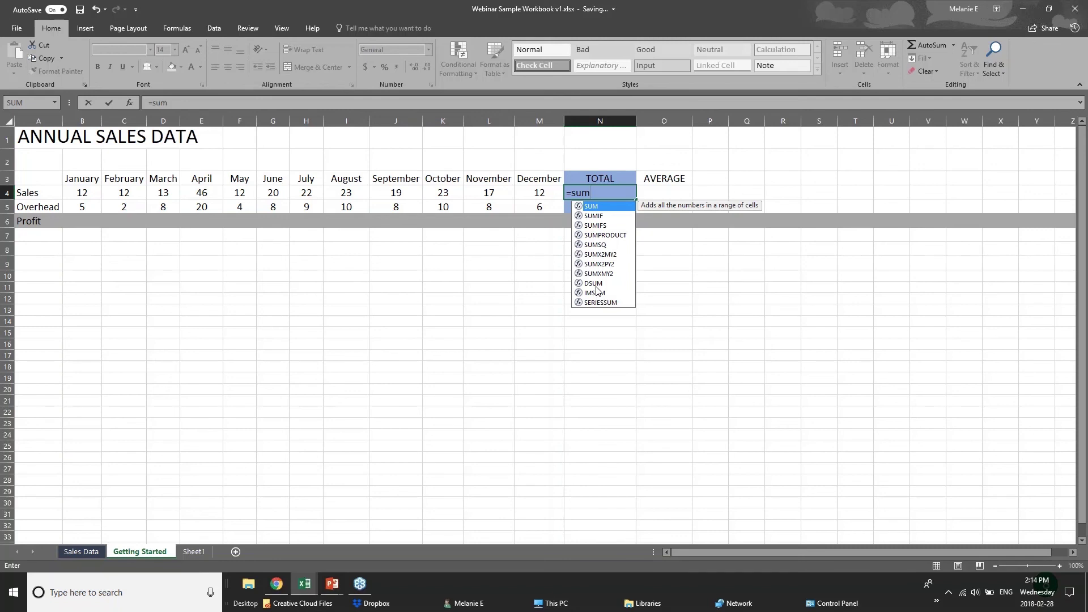
text(()
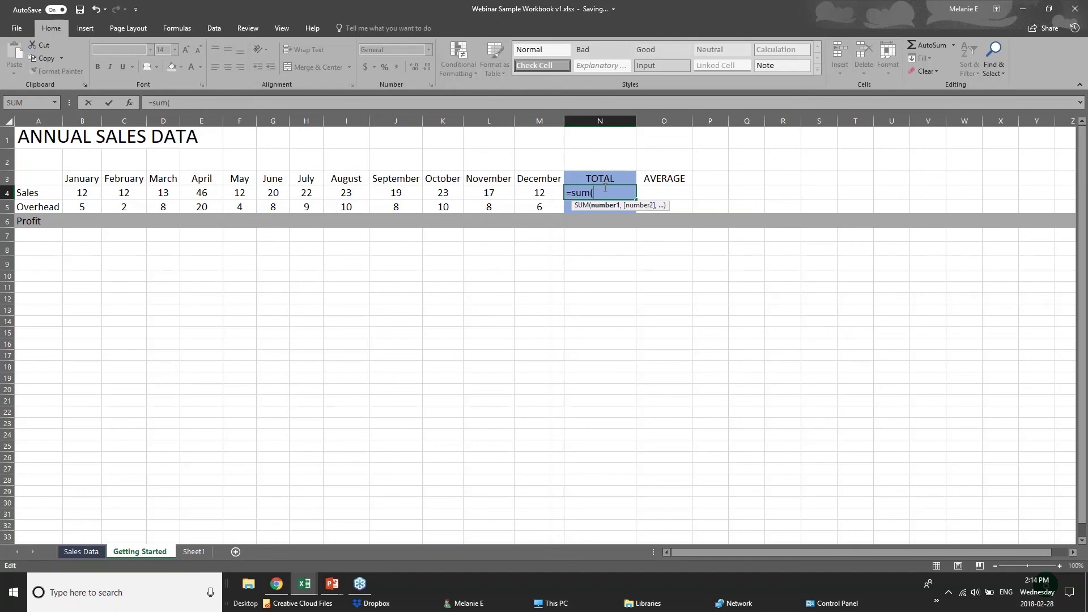
key(BackSpace)
key(BackSpace)
key(BackSpace)
key(BackSpace)
key(BackSpace)
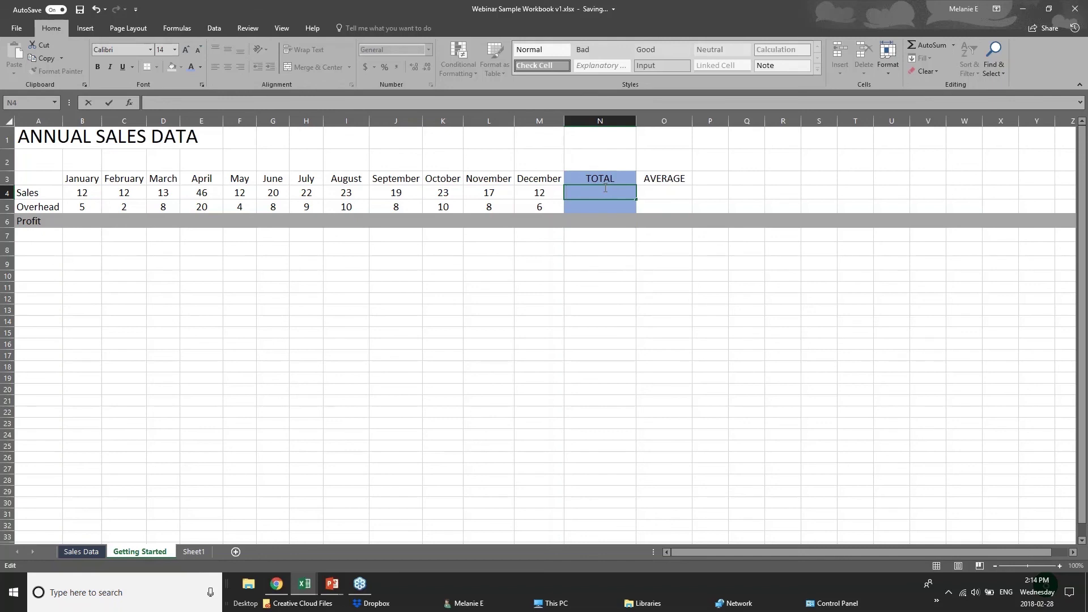
text(=)
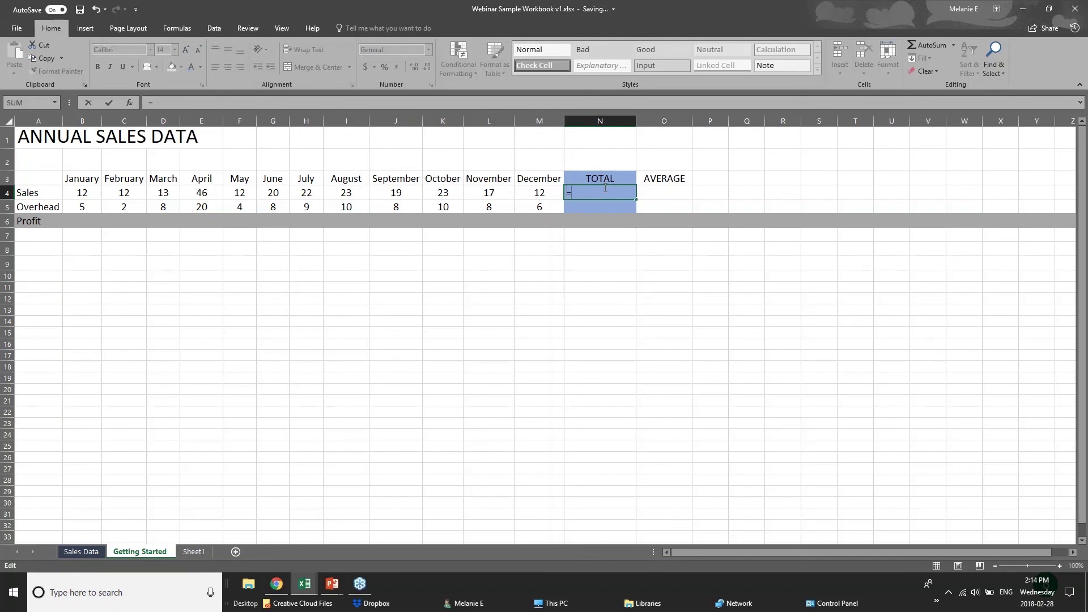
text(12=12)
key(BackSpace)
key(BackSpace)
key(BackSpace)
text(+12)
- Commit N4, check the February–April sales values, then review N4's =12+12 formula
click(91, 192)
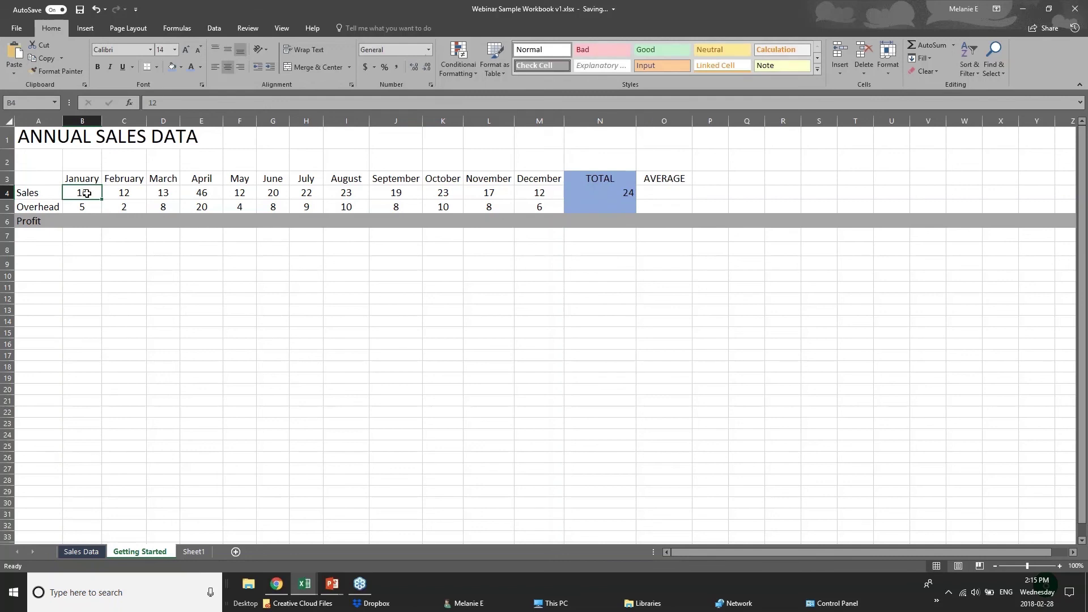
click(131, 193)
click(170, 195)
click(192, 195)
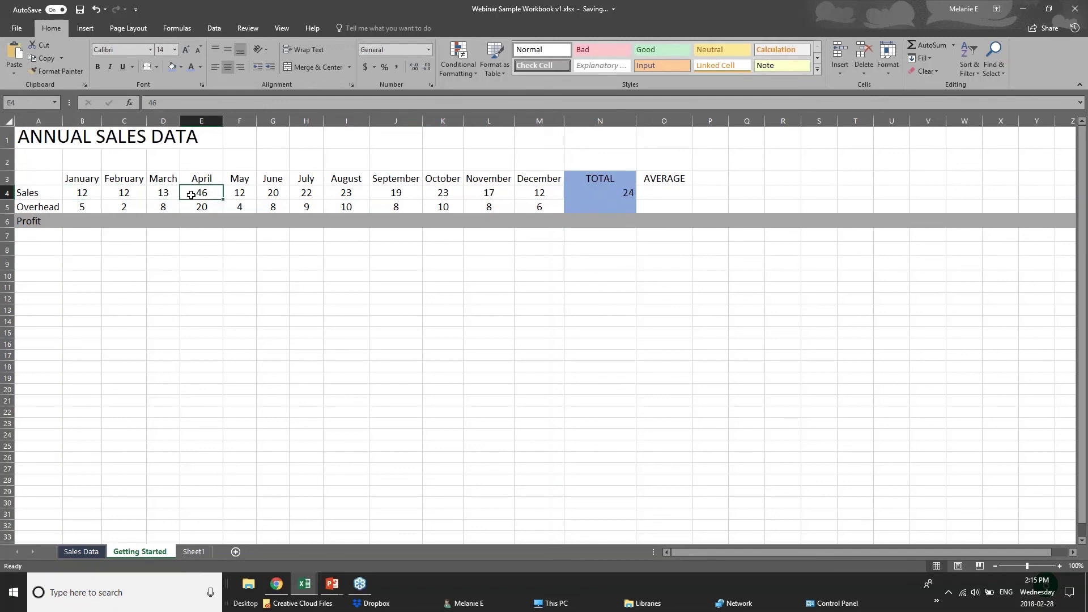
click(610, 194)
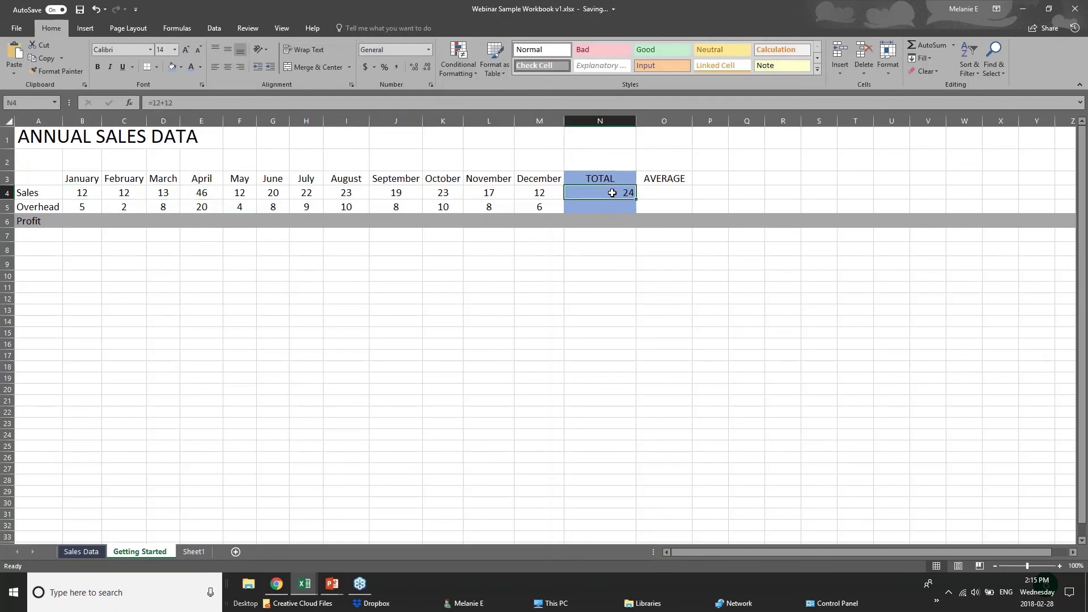
double_click(615, 195)
click(582, 266)
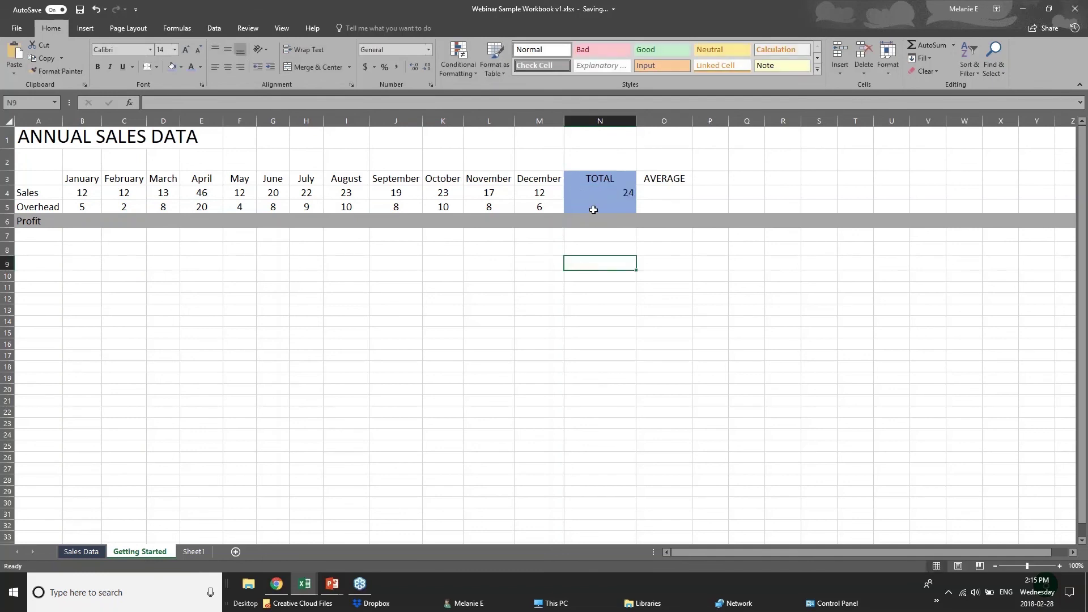
click(594, 194)
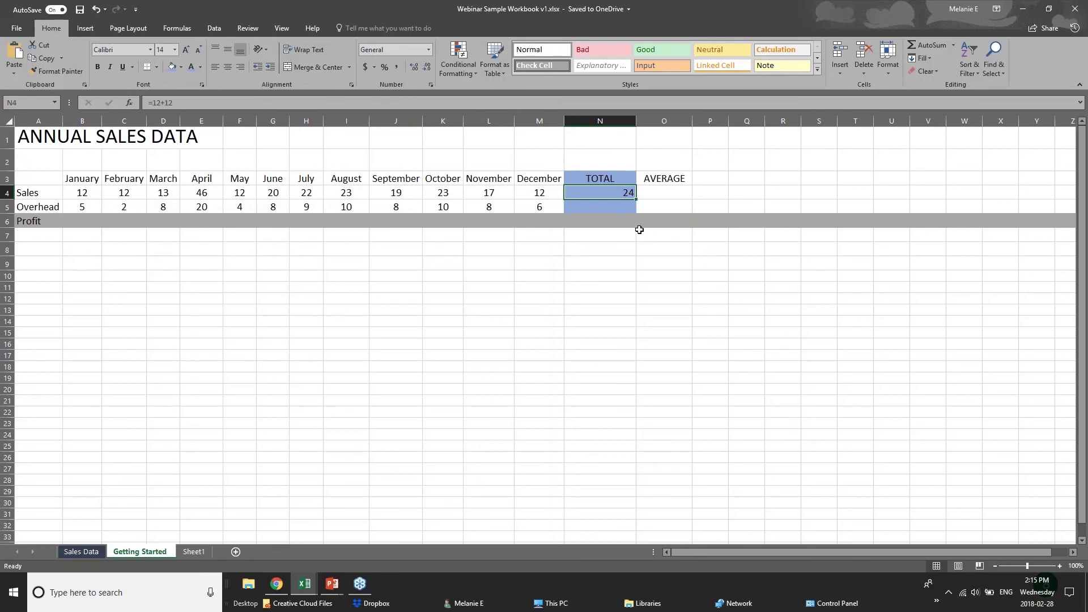
- Replace N4's 24 with =SUM(B4:M4) over January–December, giving 231
key(Down)
key(Down)
key(Down)
click(625, 188)
key(Delete)
text(=sum)
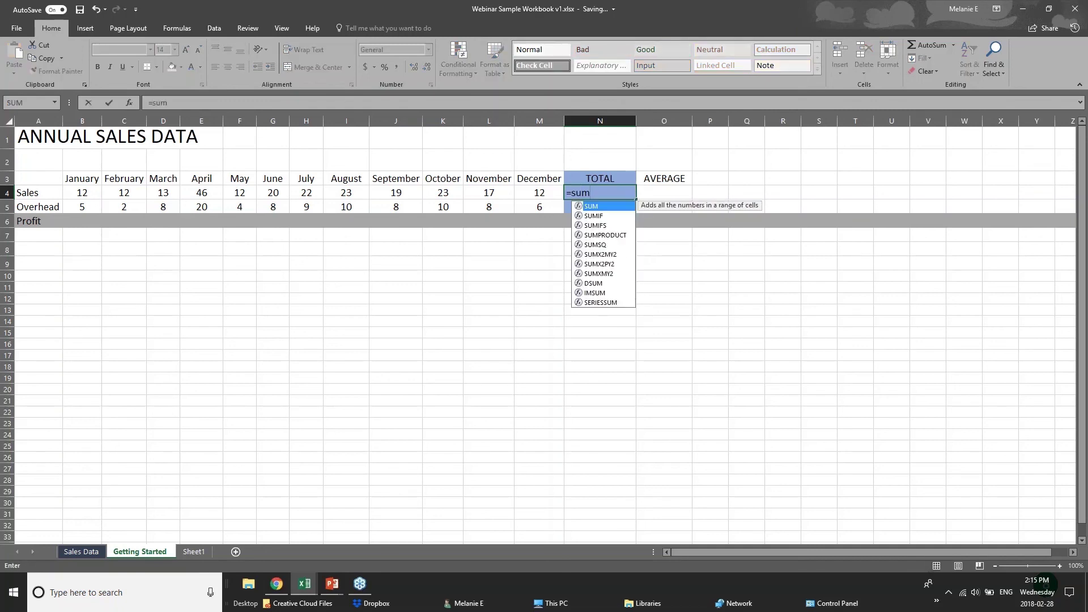
text(()
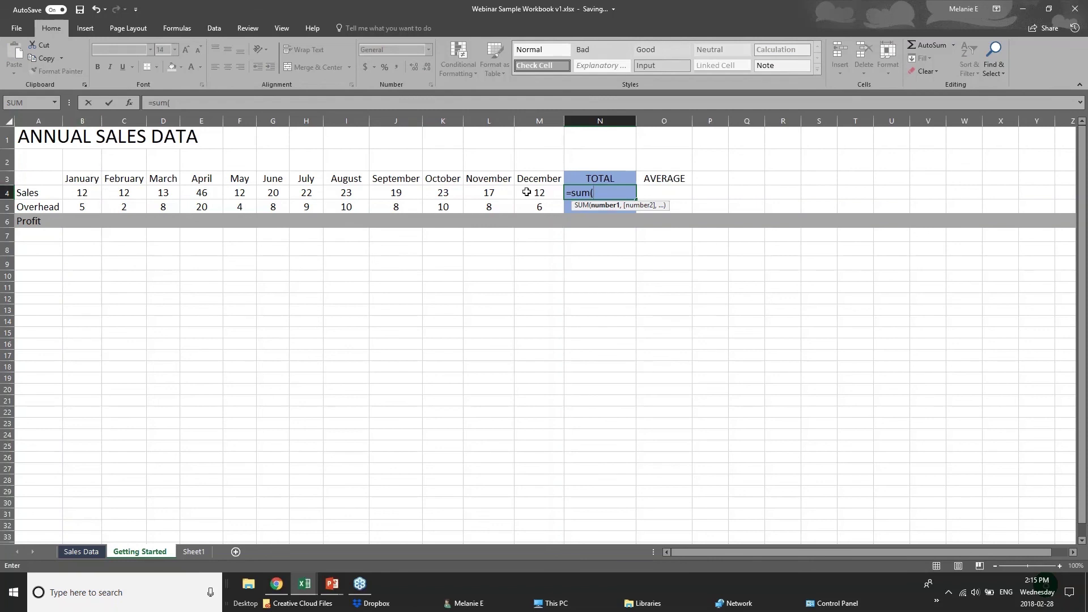
text(b4)
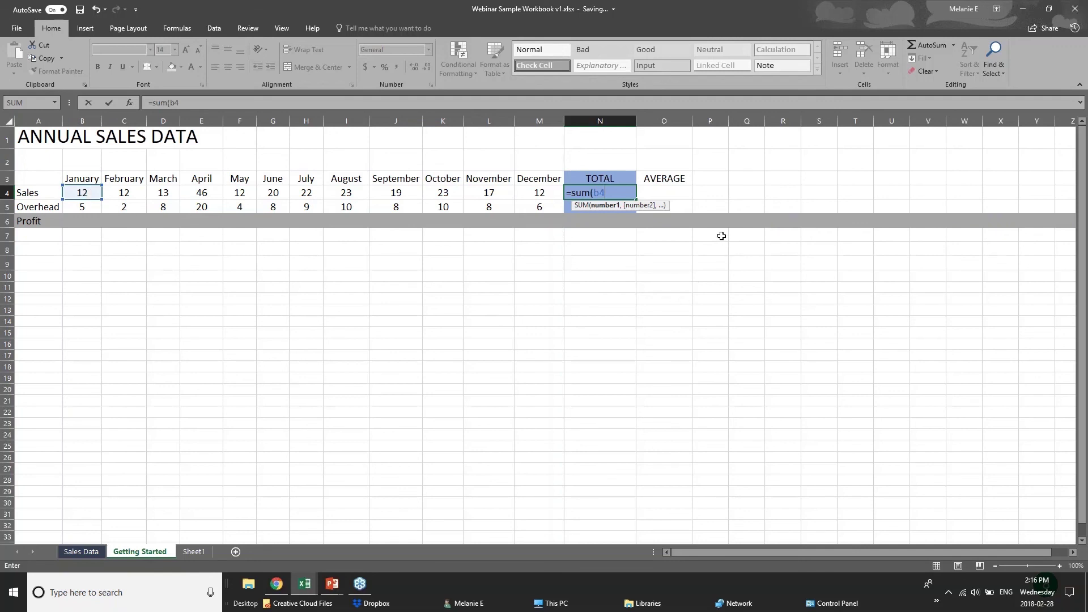
text(=)
key(BackSpace)
text(+c4)
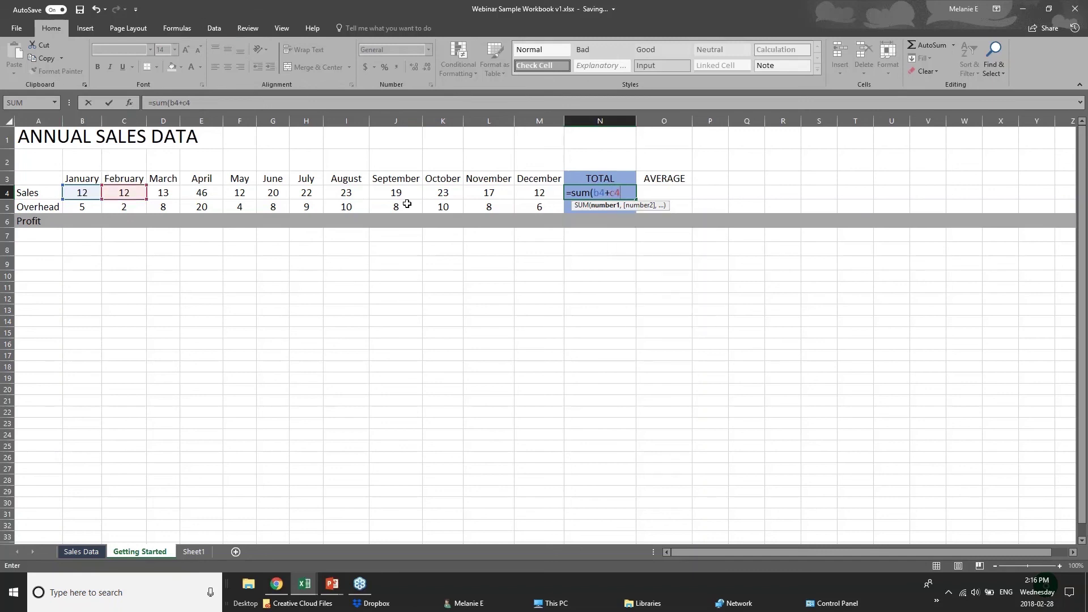
text(+d)
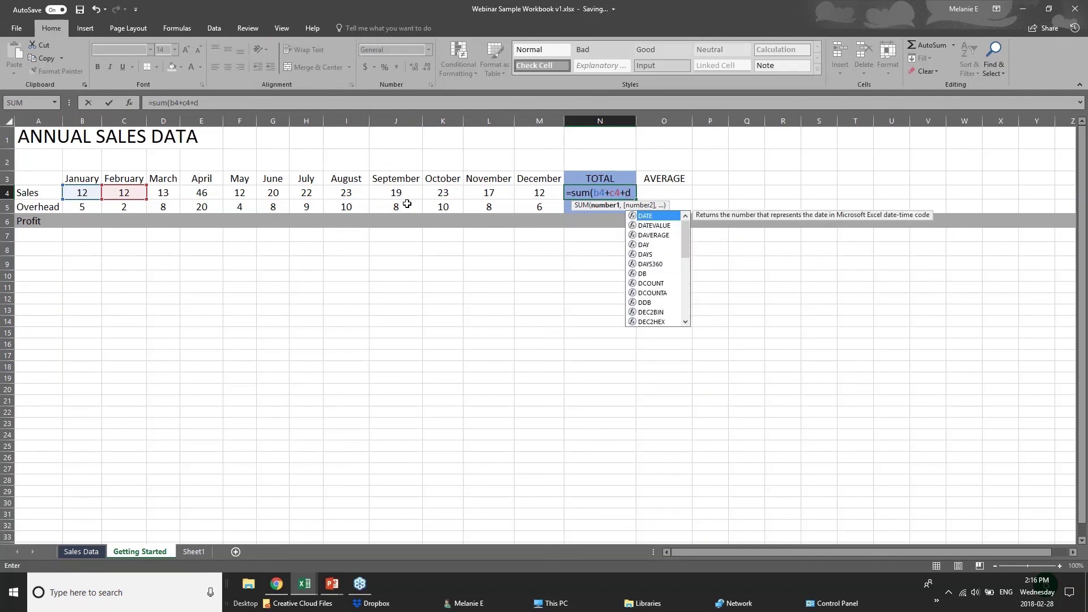
text(4)
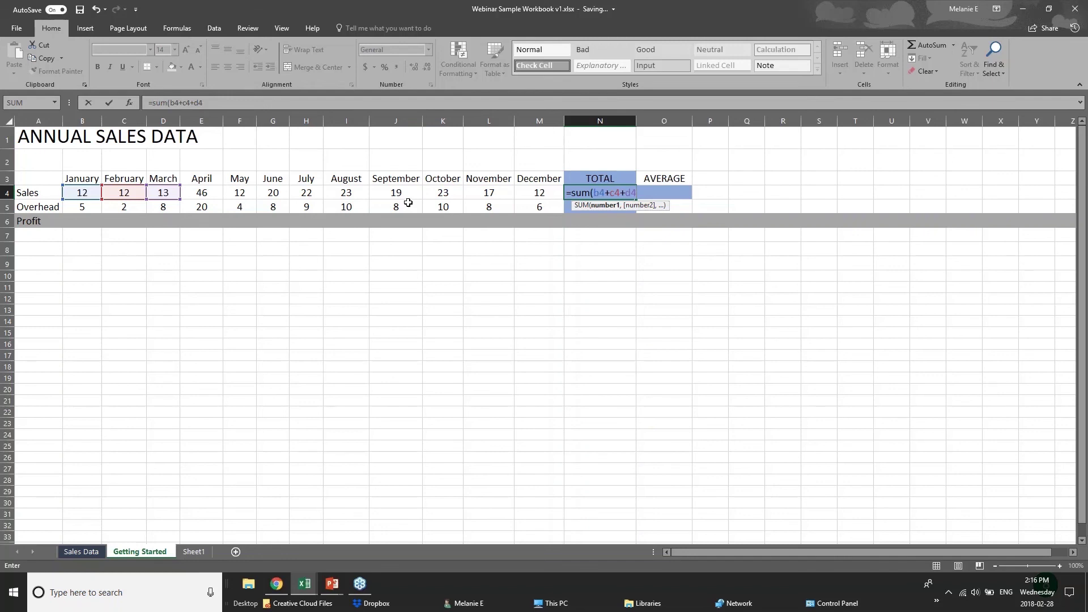
key(BackSpace)
key(BackSpace)
key(BackSpace)
key(BackSpace)
key(BackSpace)
key(BackSpace)
key(BackSpace)
key(BackSpace)
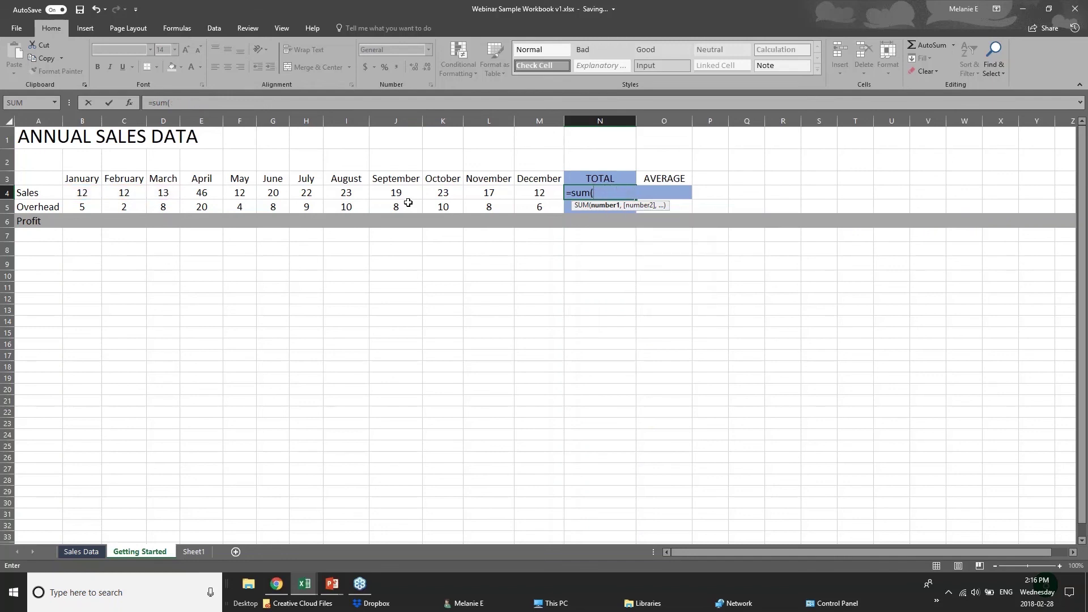
click(85, 195)
drag(85, 194, 526, 194)
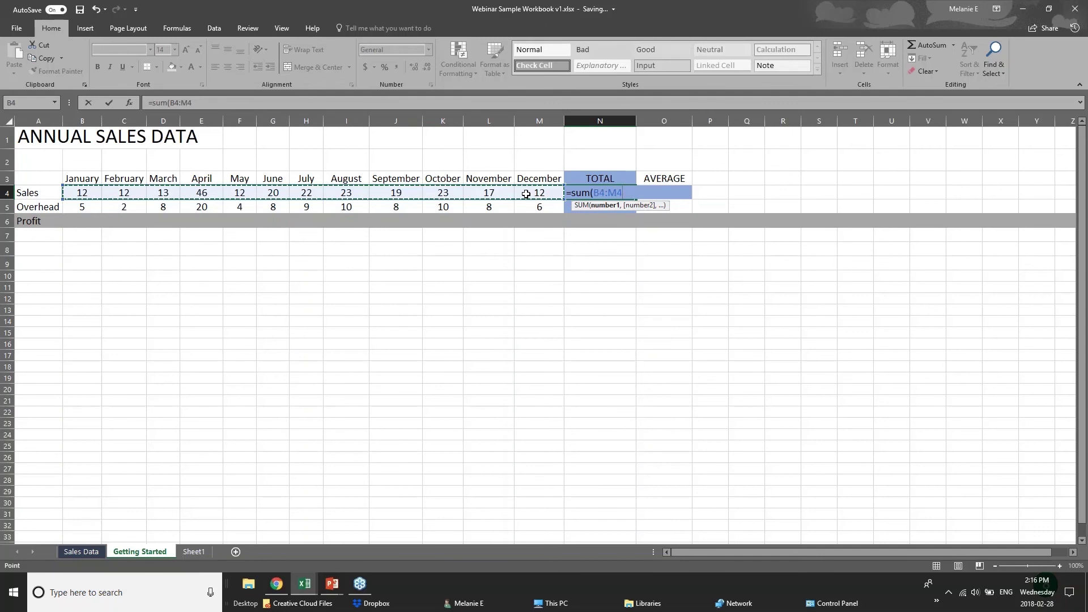
key(Return)
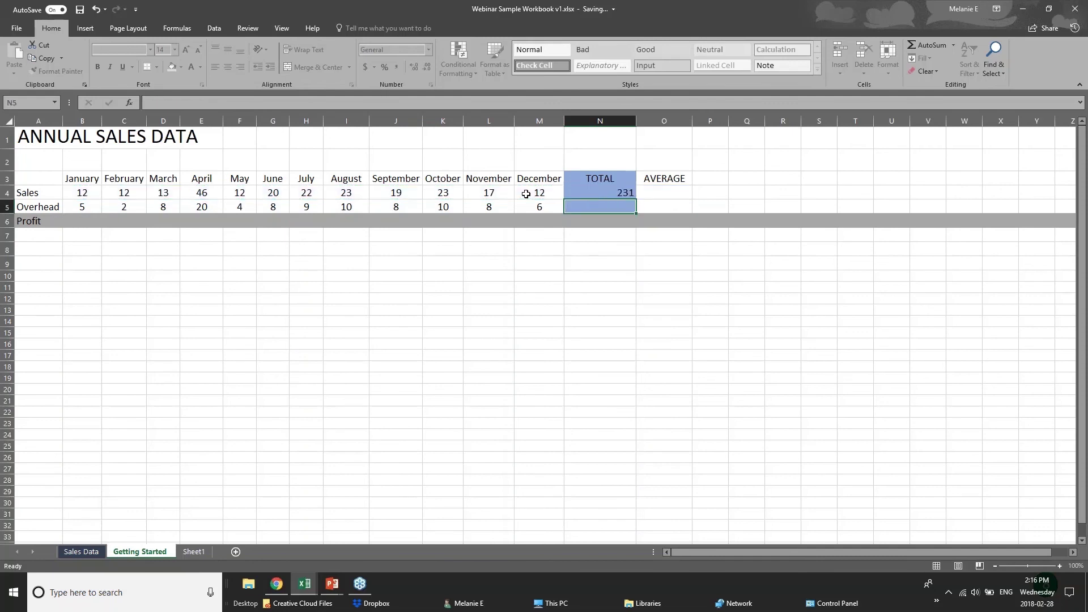
- Delete the =SUM(B4:M4) total from cell N4
click(598, 195)
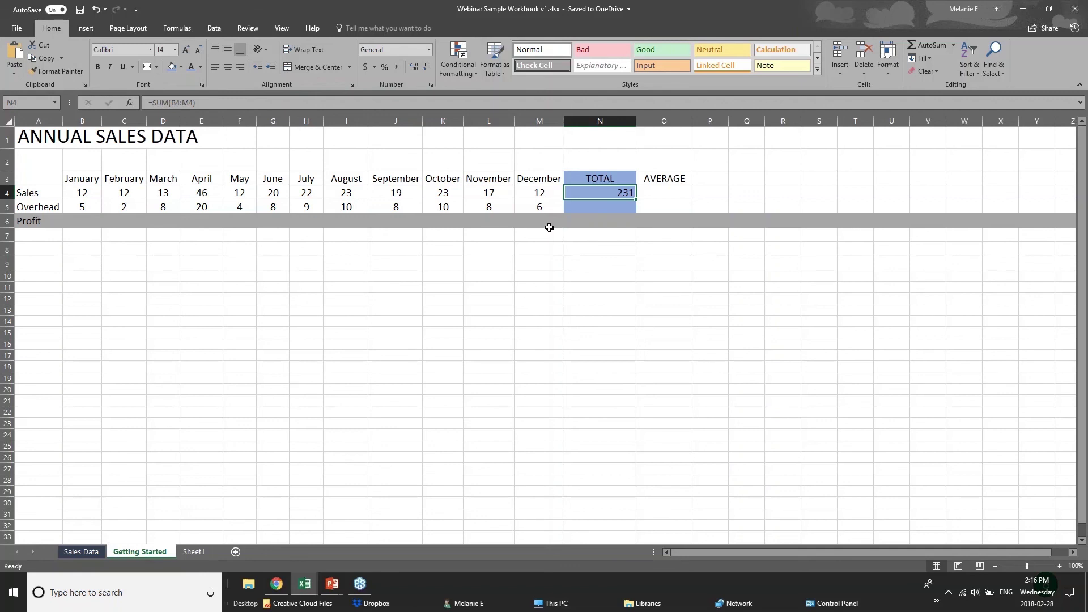
key(Delete)
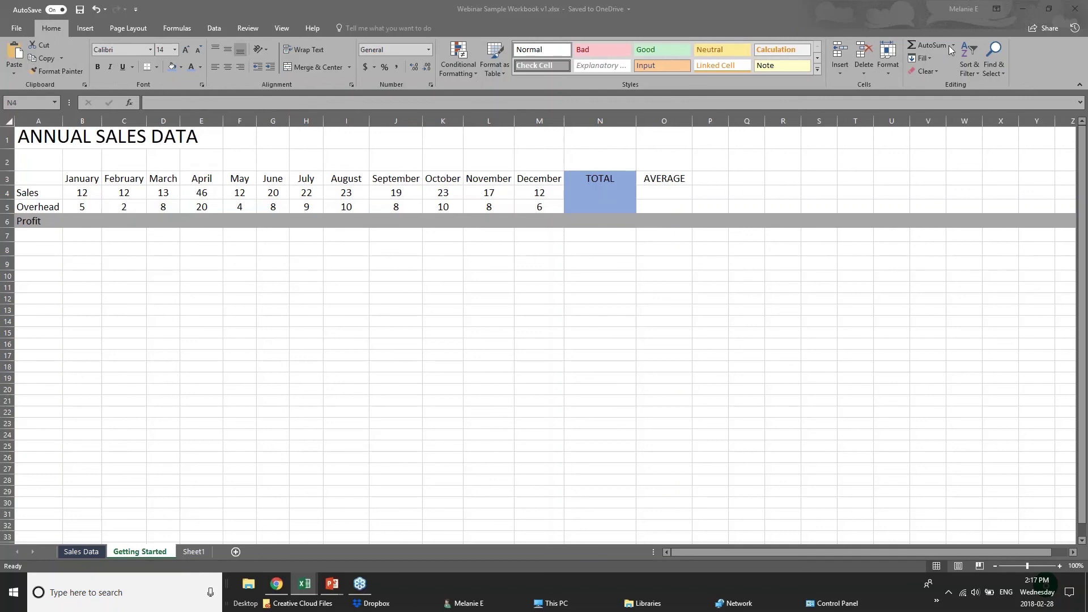
click(623, 197)
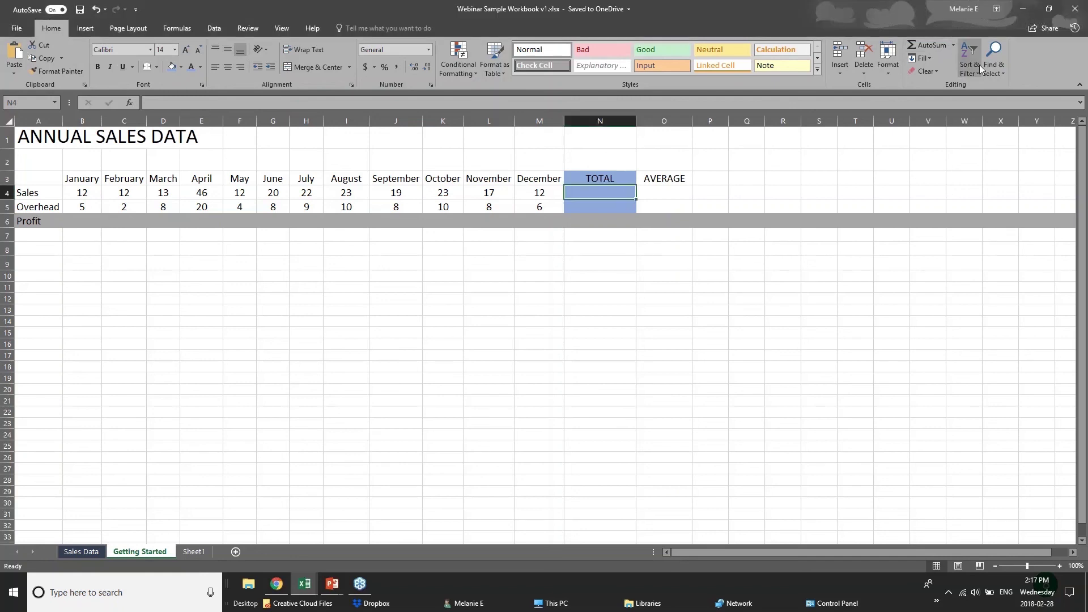
click(920, 45)
click(920, 45)
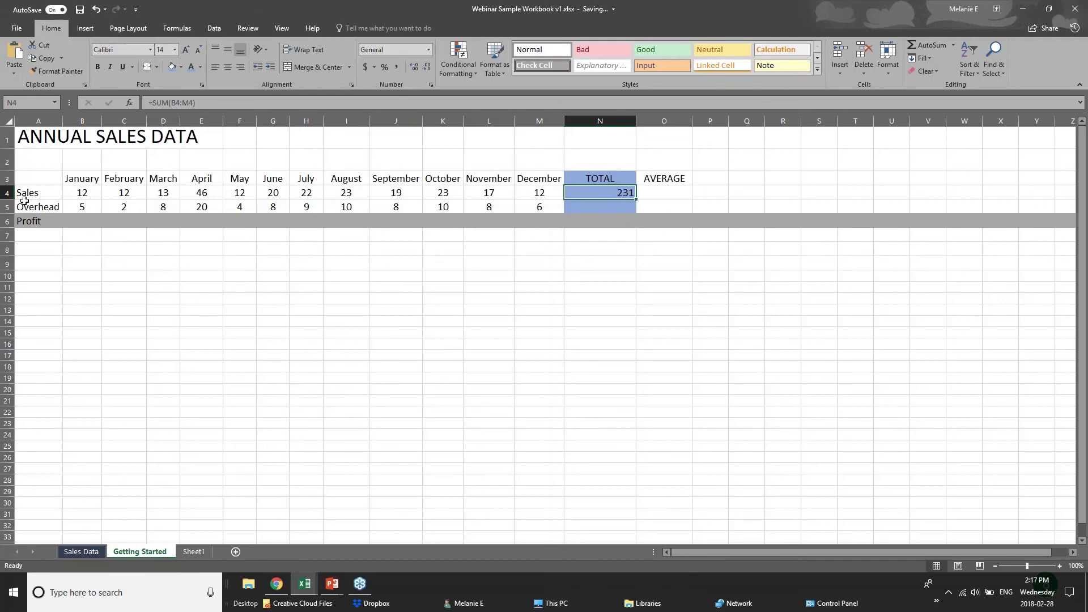
drag(75, 193, 573, 194)
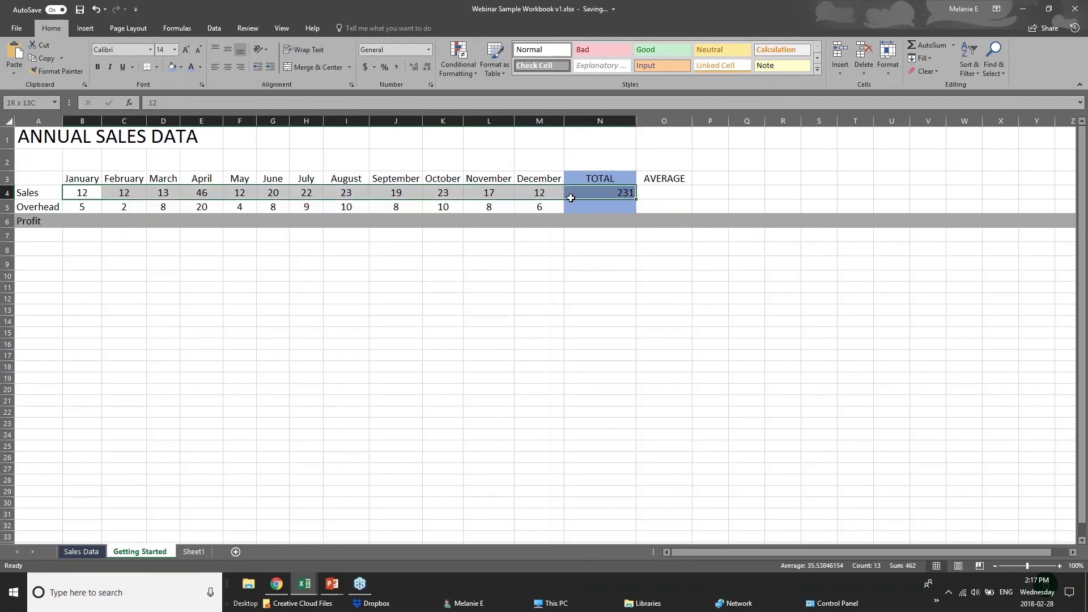
click(572, 193)
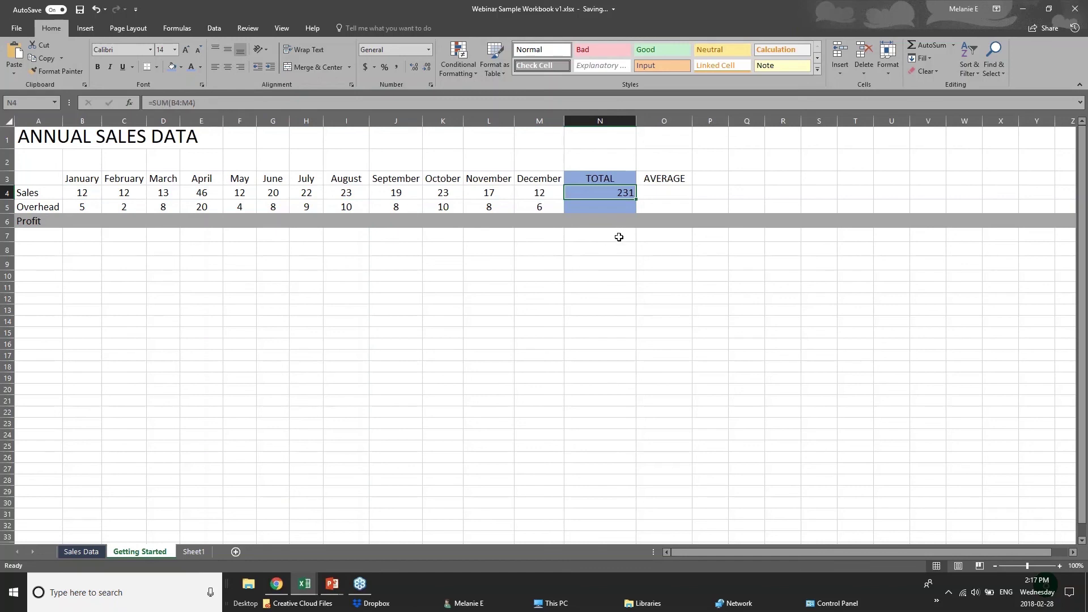
click(629, 208)
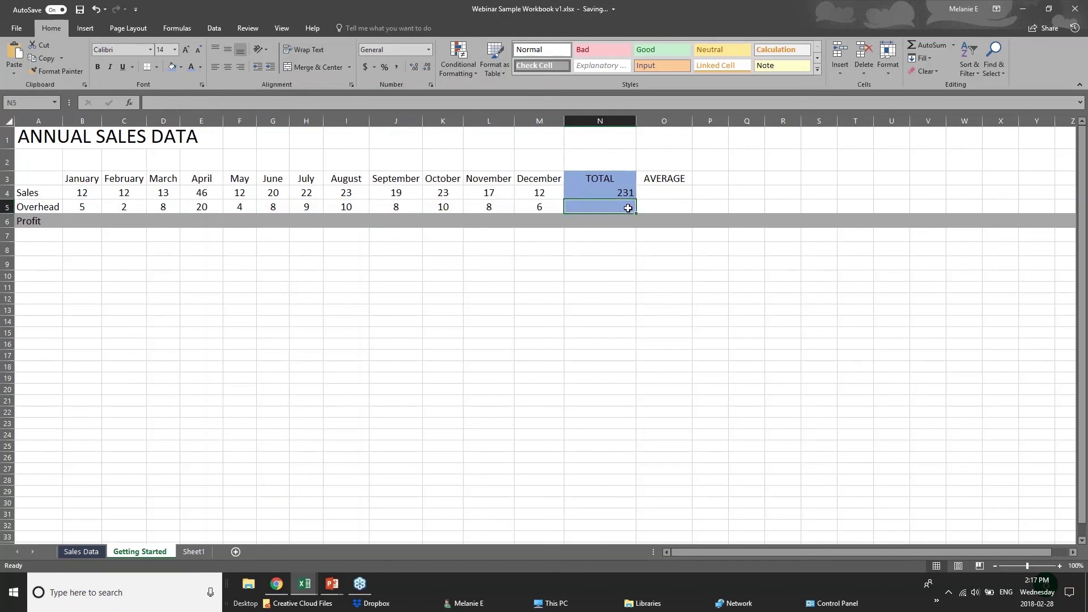
click(933, 46)
click(932, 45)
key(Delete)
- Insert =AVERAGE(B5:M5) in N5 via AutoSum Average, showing 8.166666667
click(953, 47)
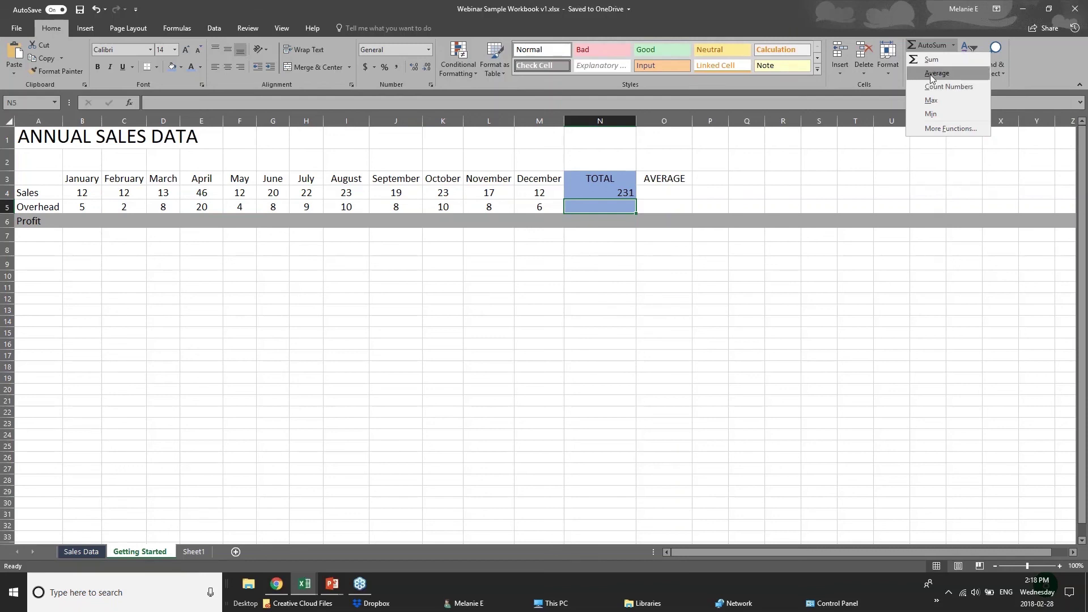
click(932, 74)
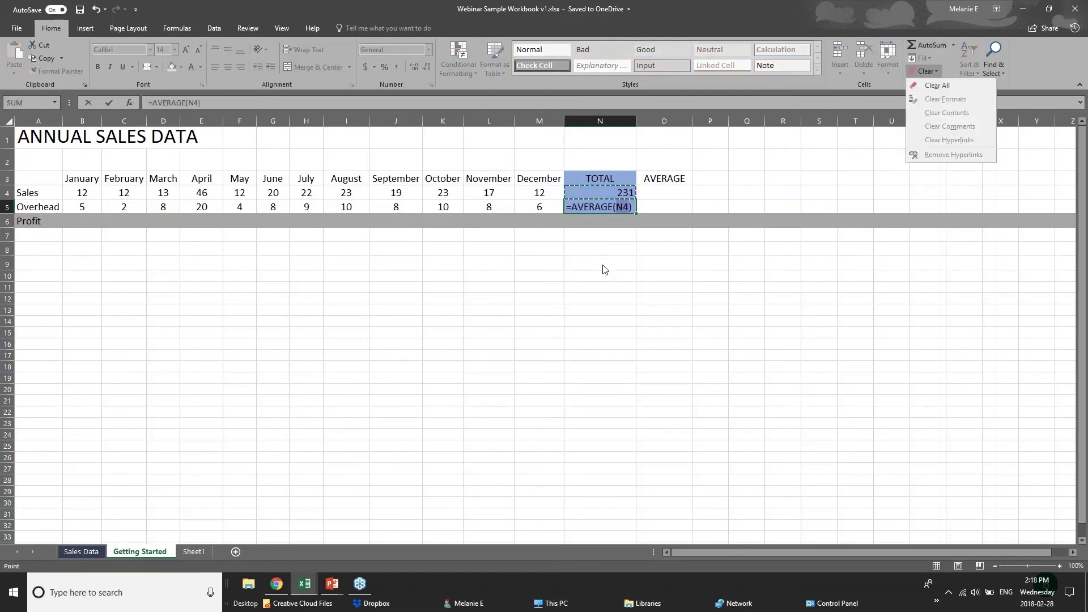
key(F2)
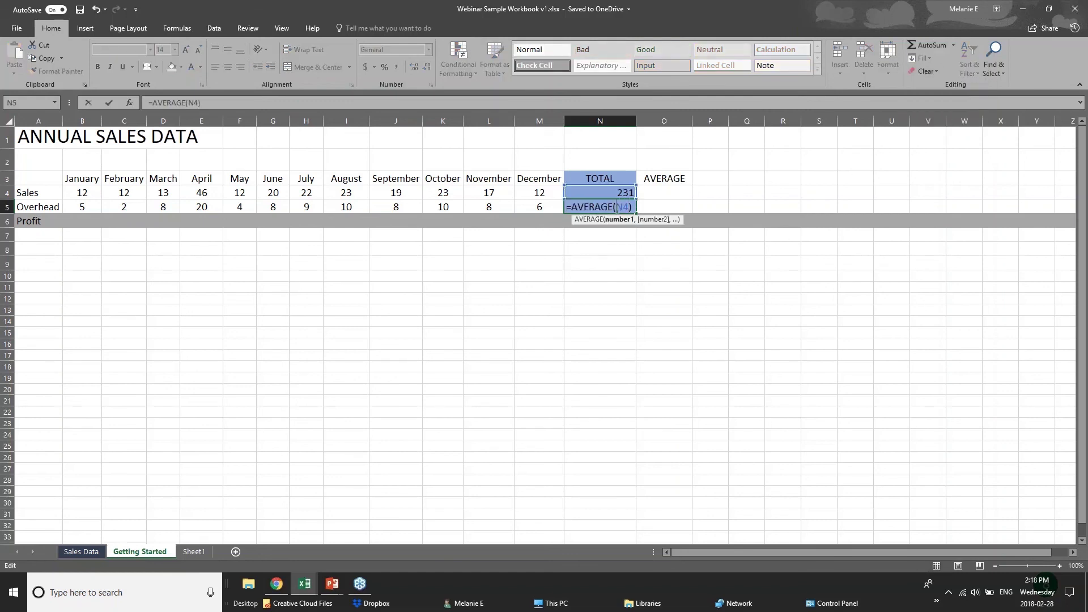
drag(78, 210, 544, 206)
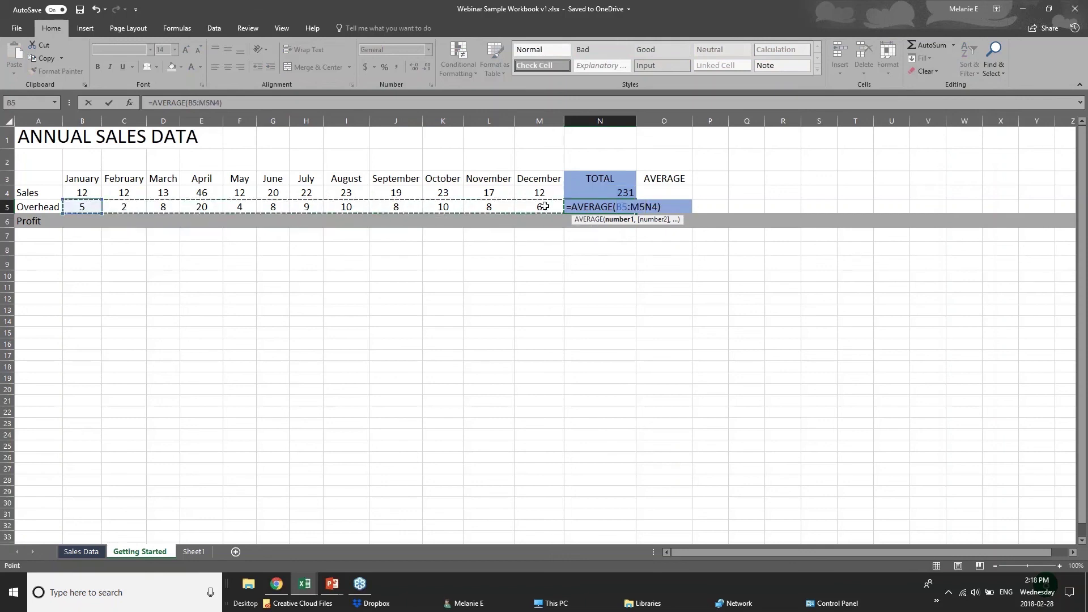
click(615, 220)
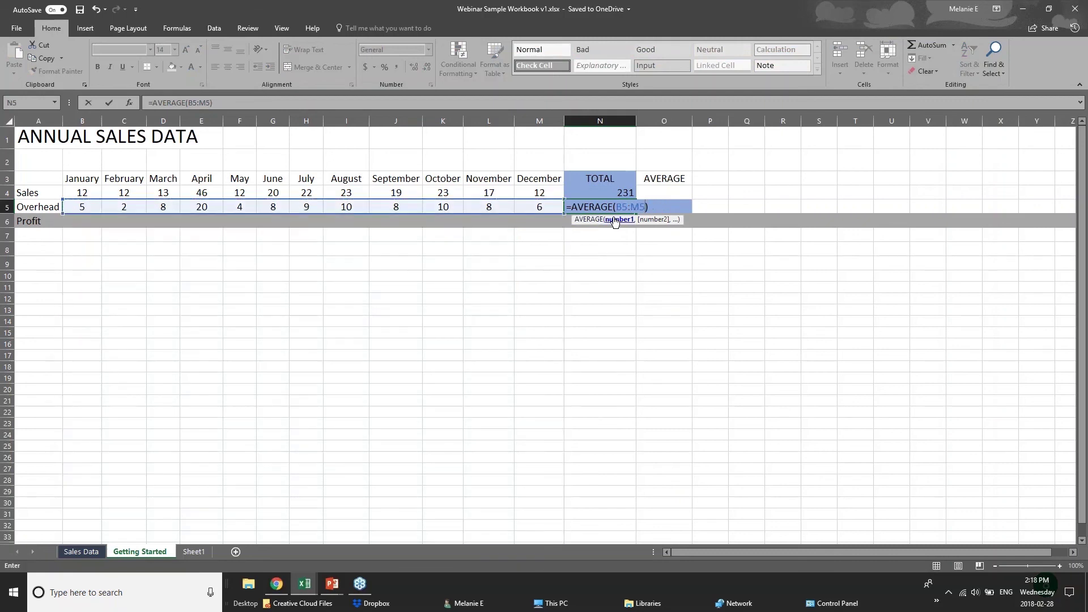
key(Return)
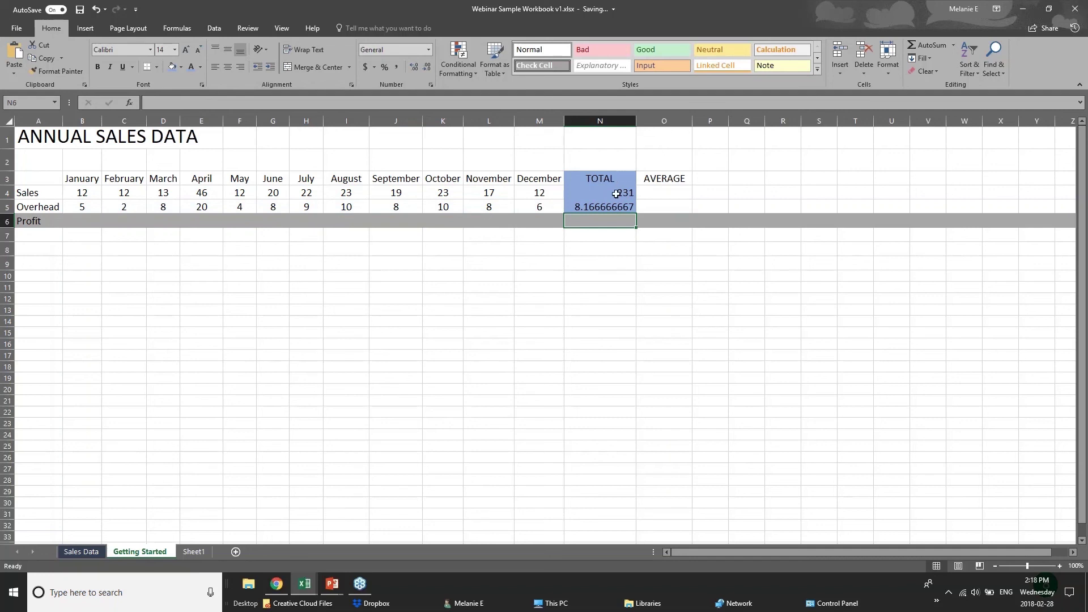
- Check N5's average formula against the Overhead month values B5:M5
click(600, 206)
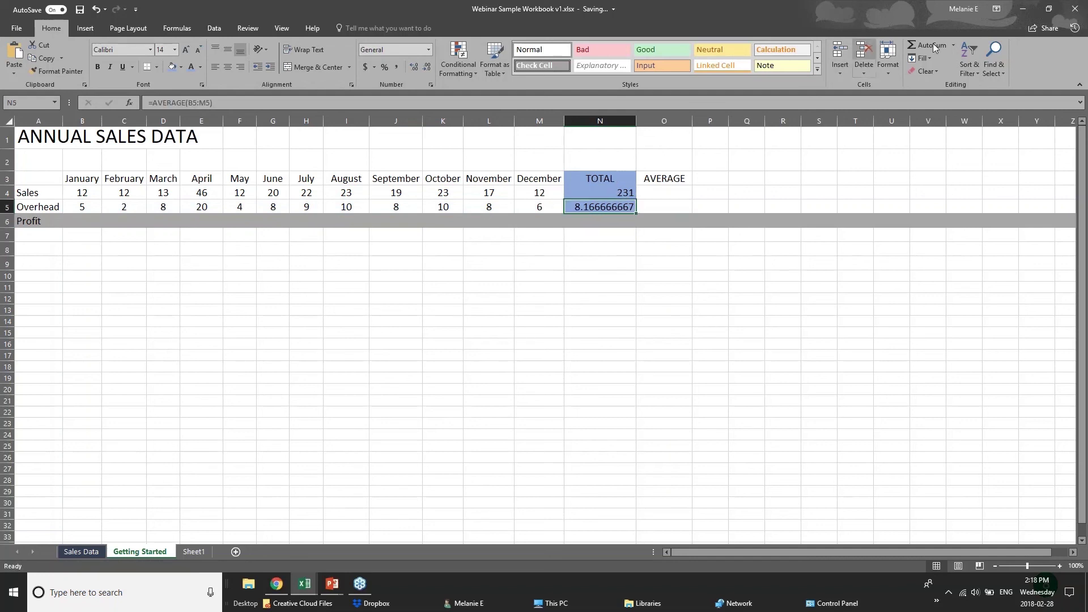
drag(83, 207, 529, 205)
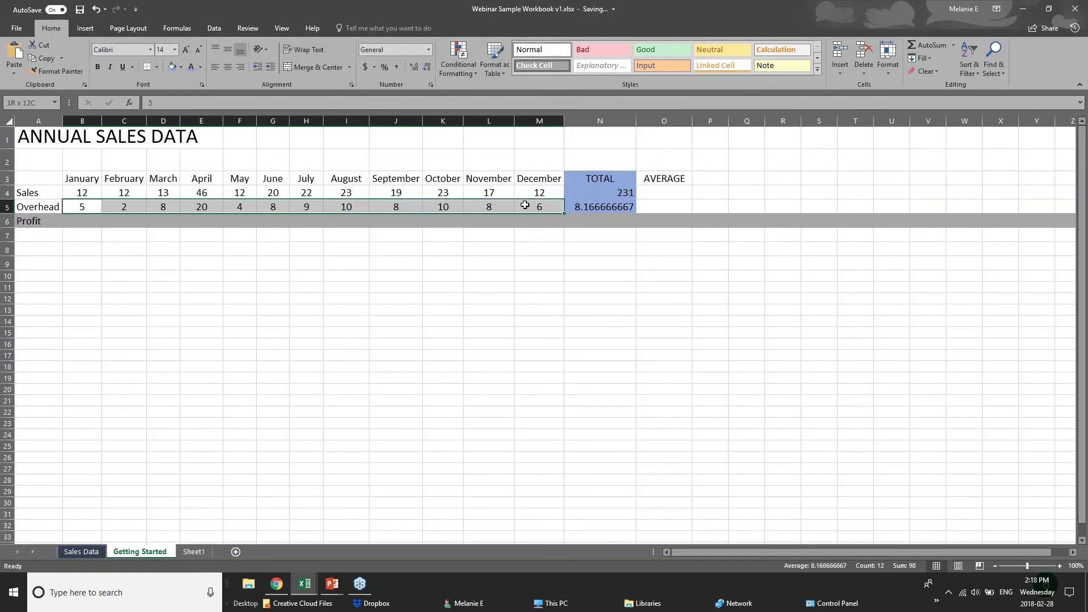
click(583, 208)
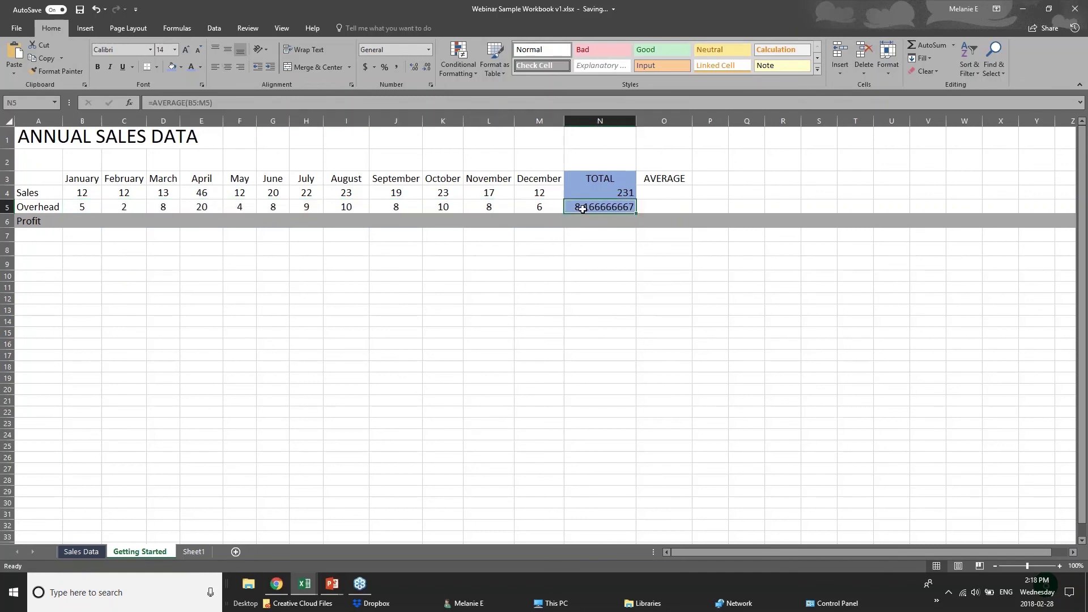
click(77, 196)
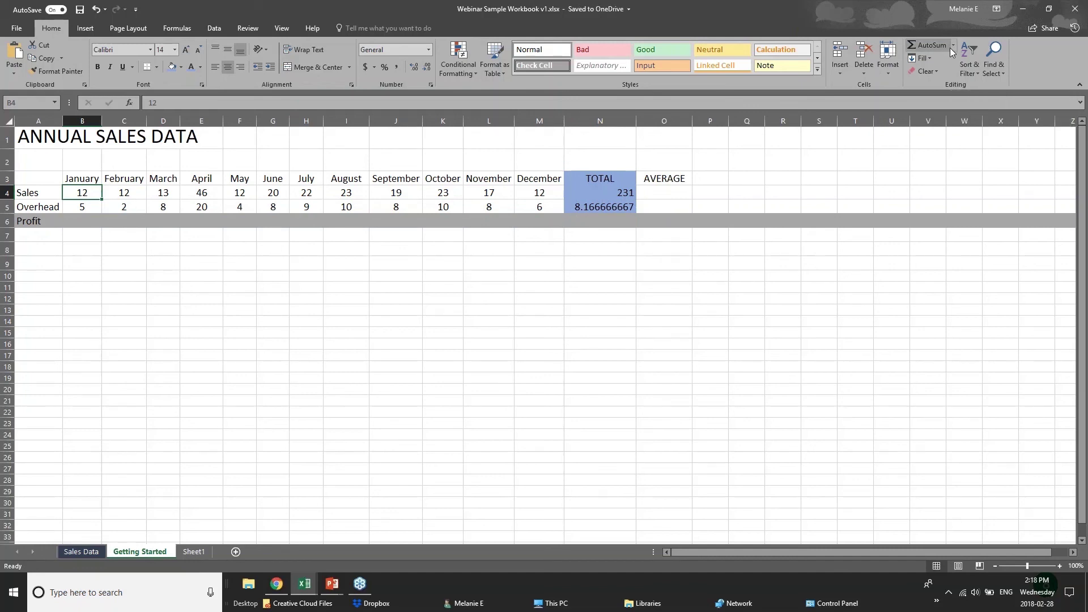
- On the Formulas tab, insert an AutoSum in B4, undo it, and select B7
click(185, 30)
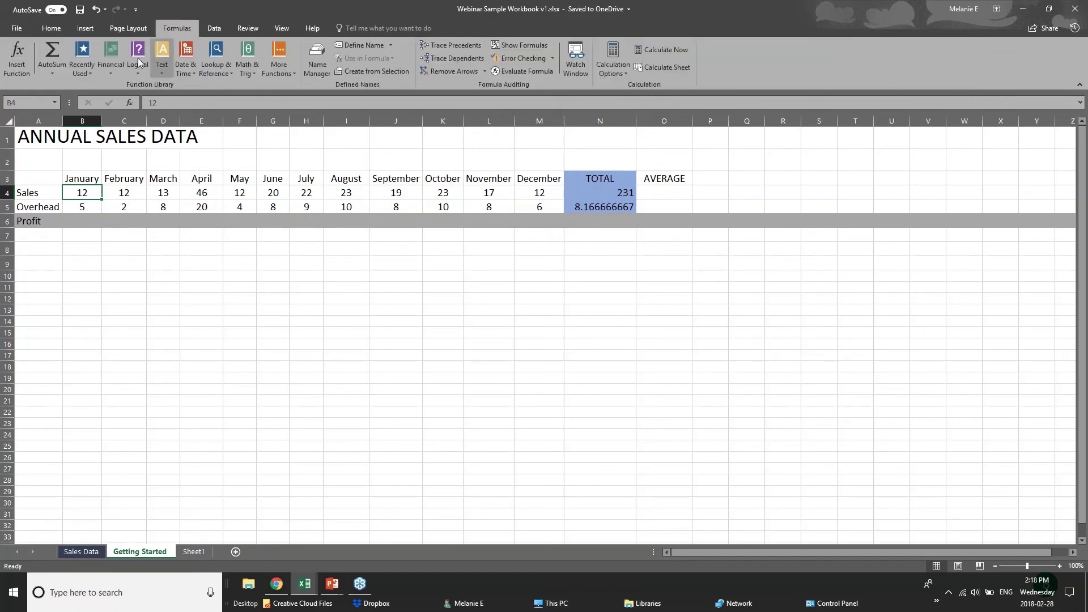
click(60, 75)
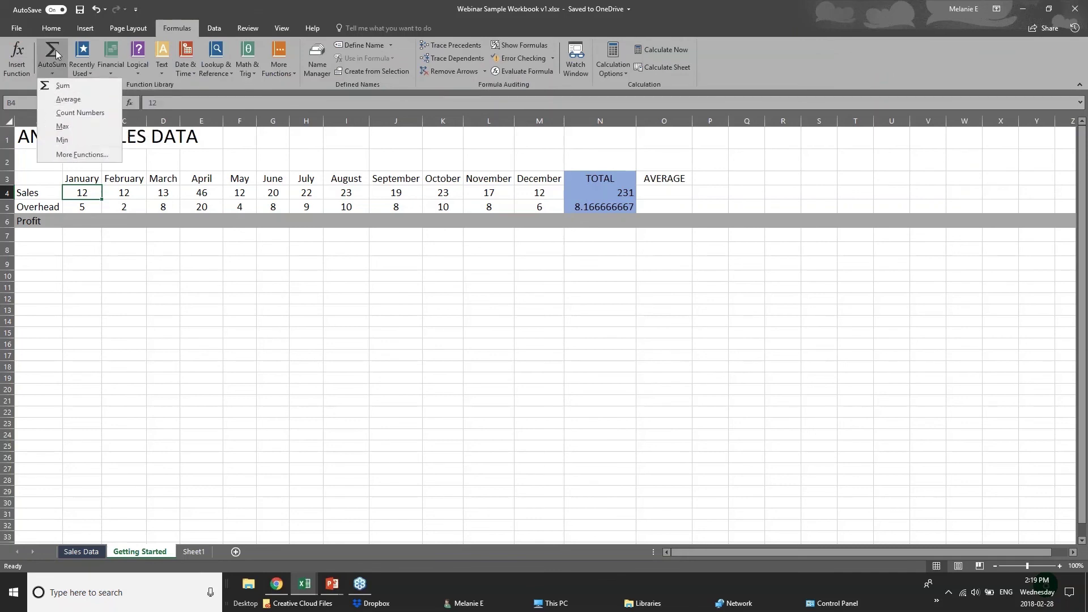
click(55, 50)
key(ctrl+z)
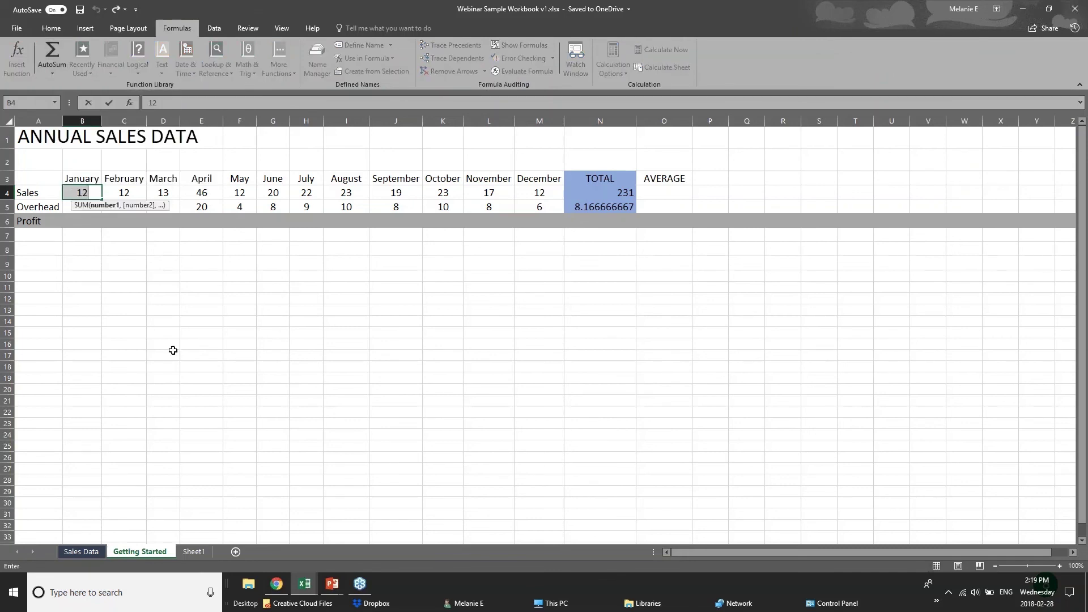
click(185, 299)
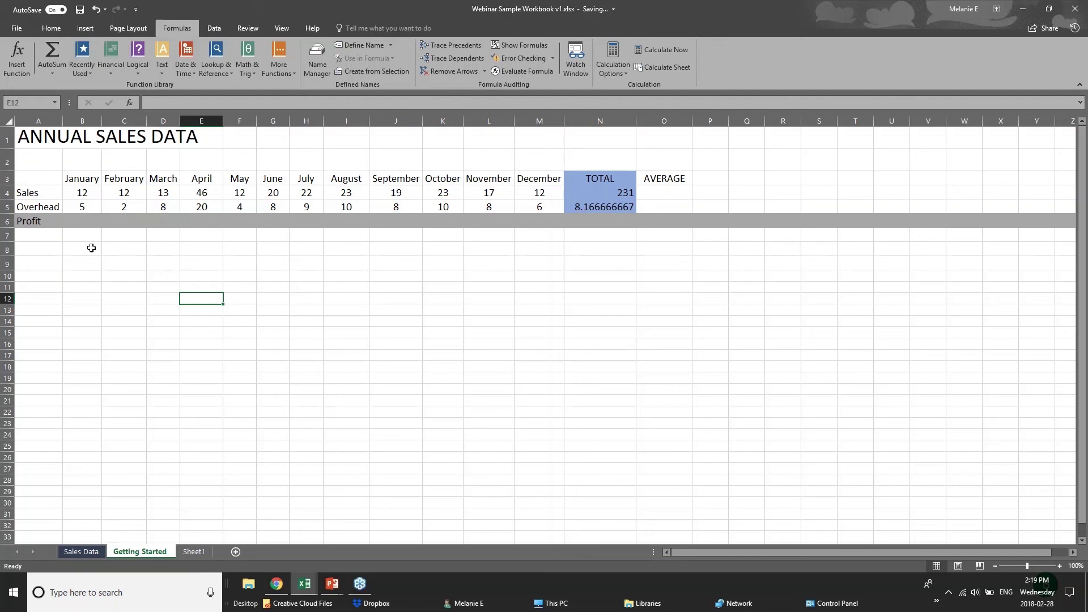
click(92, 236)
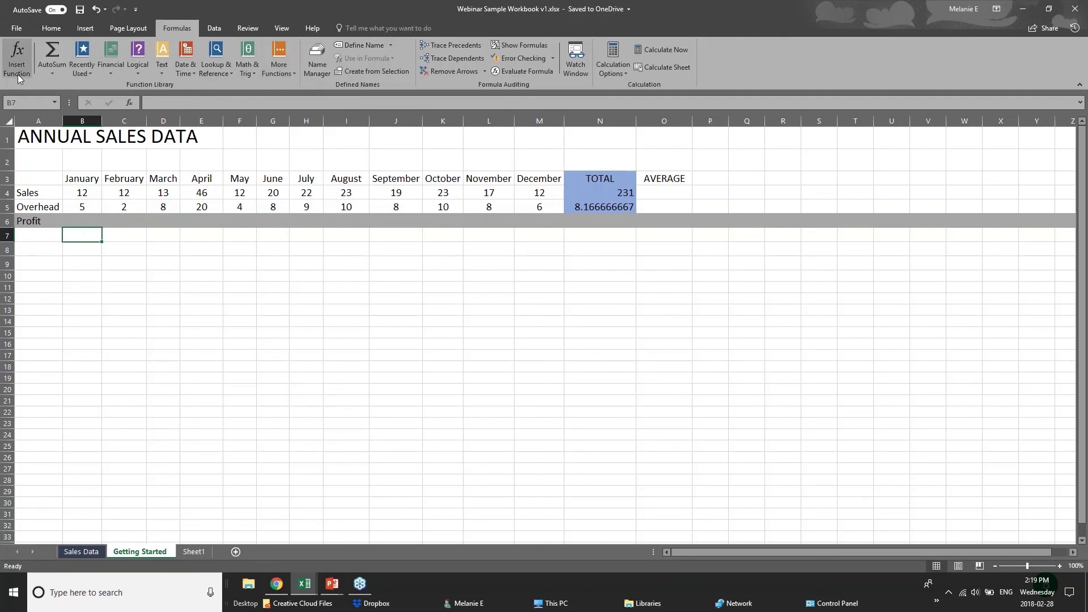
- Browse the Recently Used, Logical and Text function lists
click(79, 72)
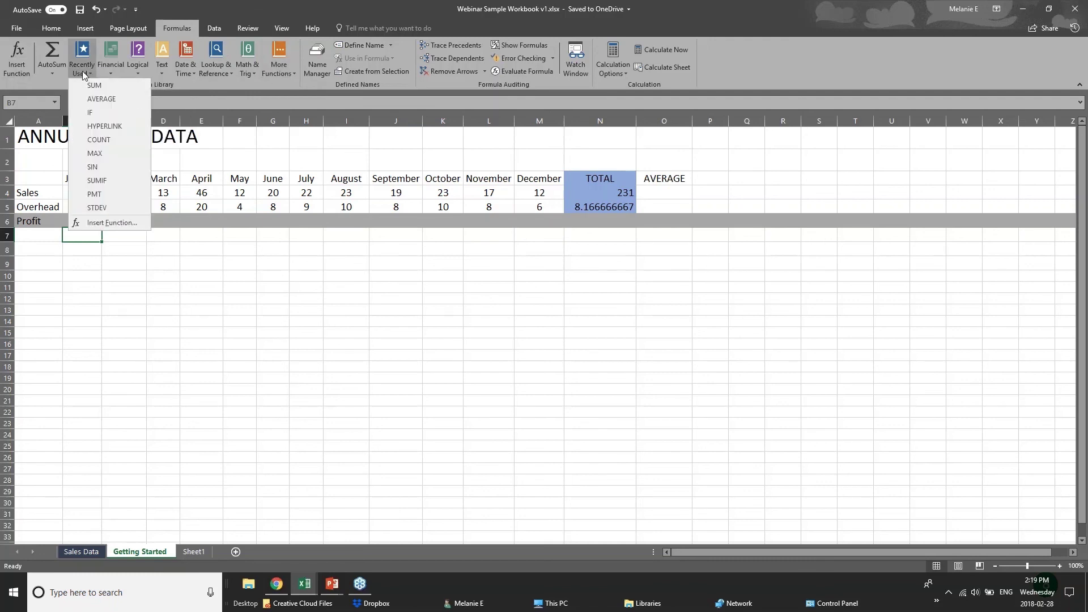
click(222, 80)
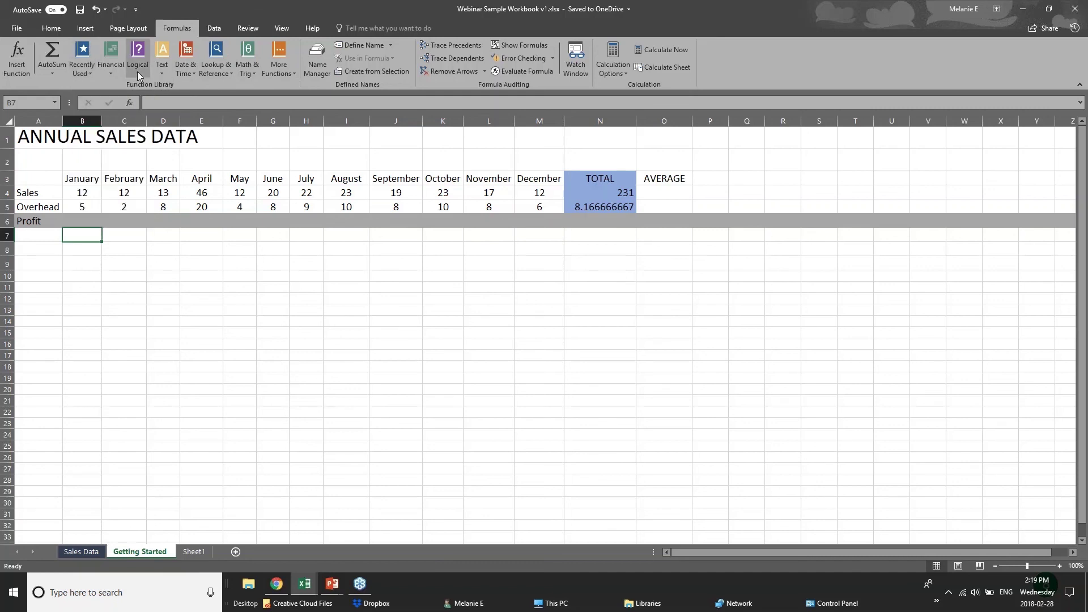
click(137, 72)
click(213, 84)
click(163, 76)
click(260, 87)
- Browse the Math & Trig, Lookup & Reference, Date & Time and AutoSum lists, then select B6
click(249, 74)
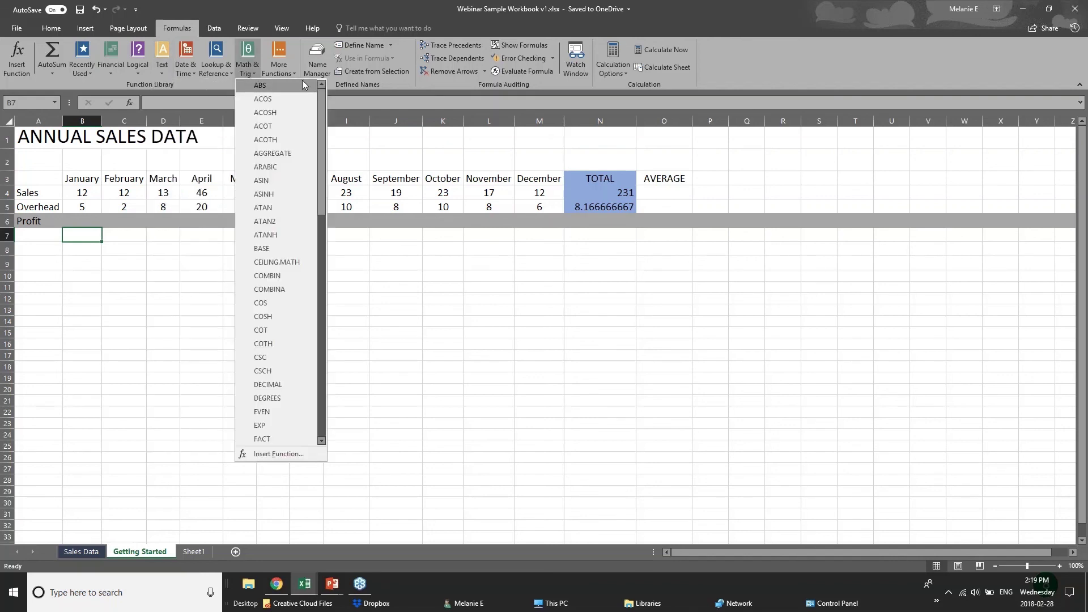
click(212, 74)
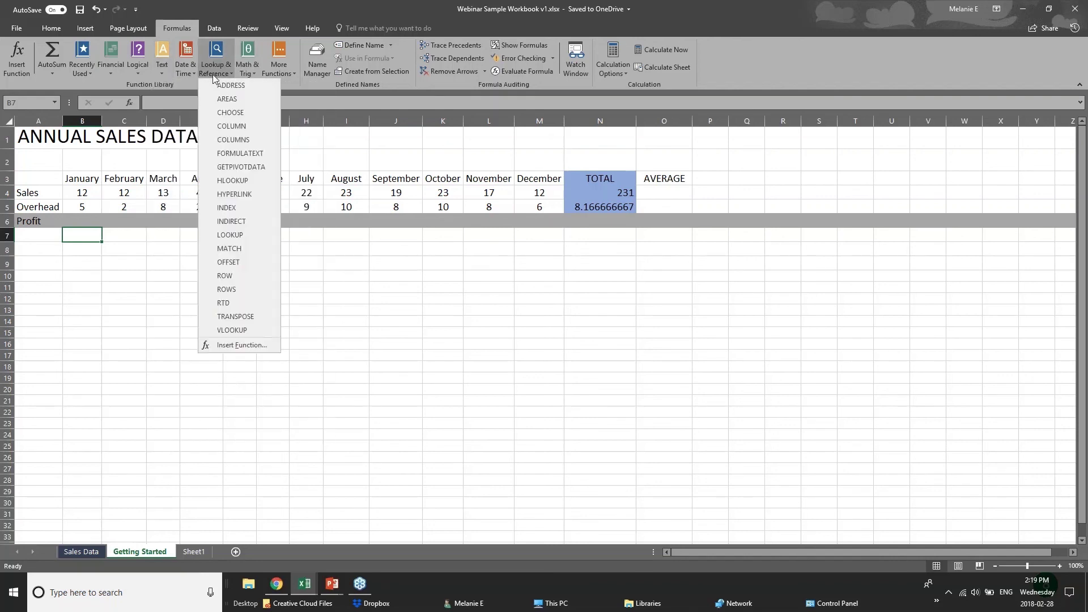
click(184, 74)
click(184, 73)
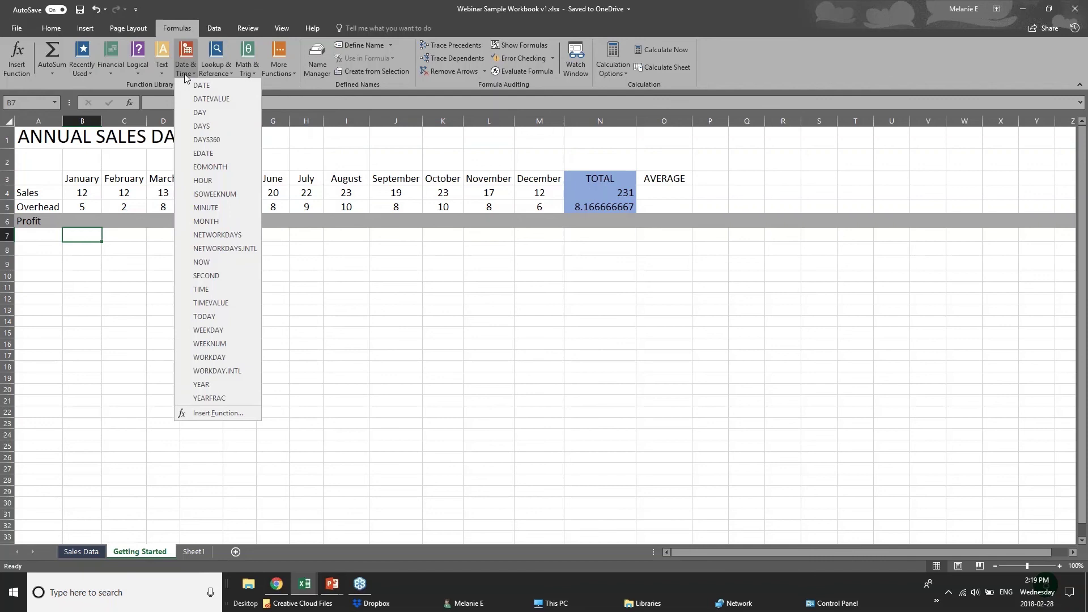
click(261, 83)
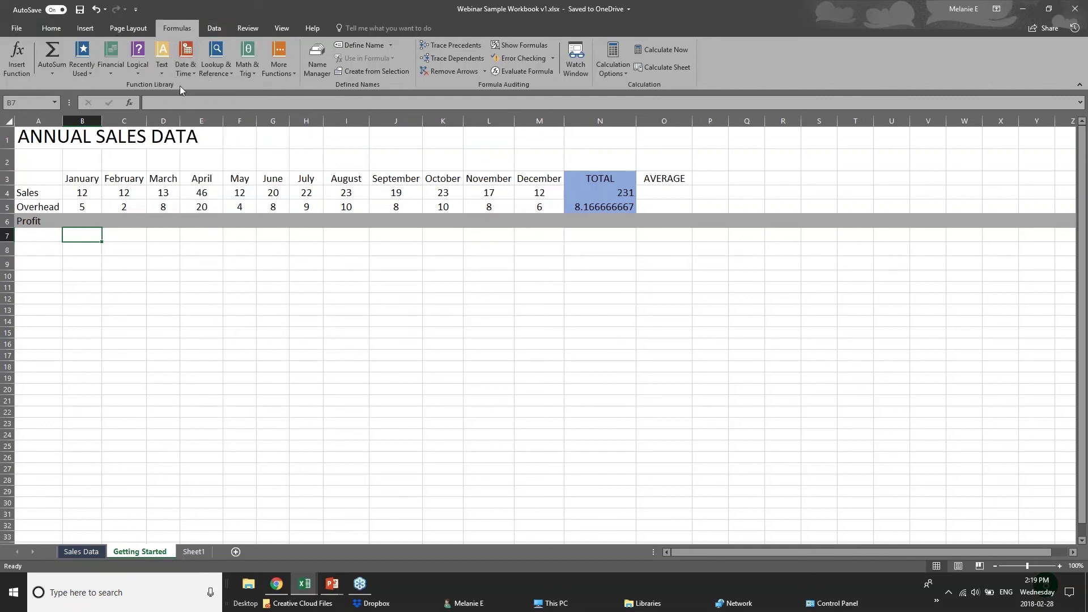
click(59, 73)
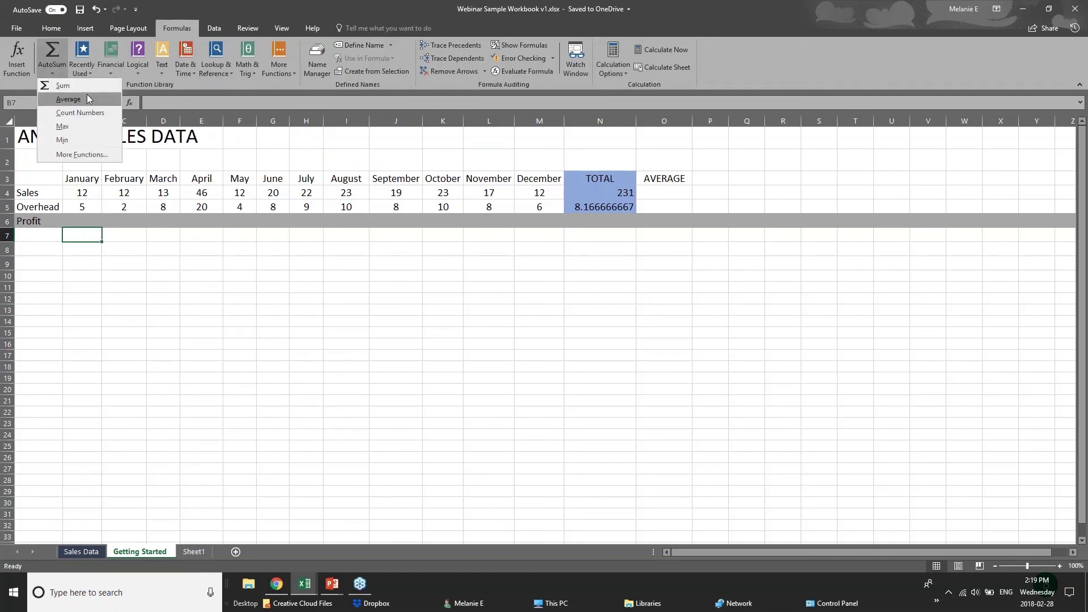
click(94, 229)
click(90, 222)
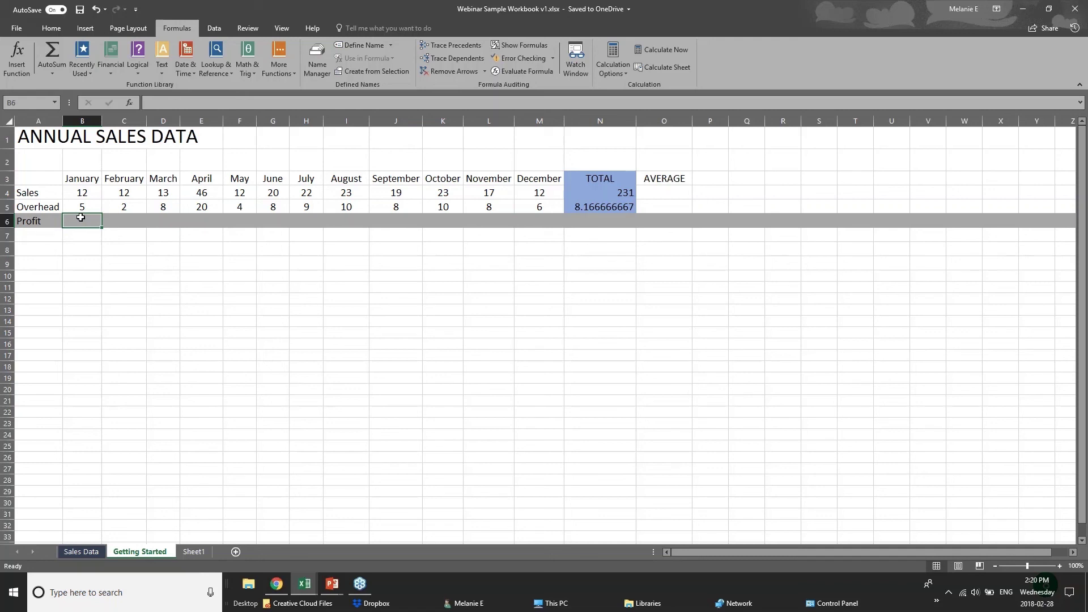
- Enter =B4-B5 in B6 so January's profit shows 7
click(83, 197)
click(85, 205)
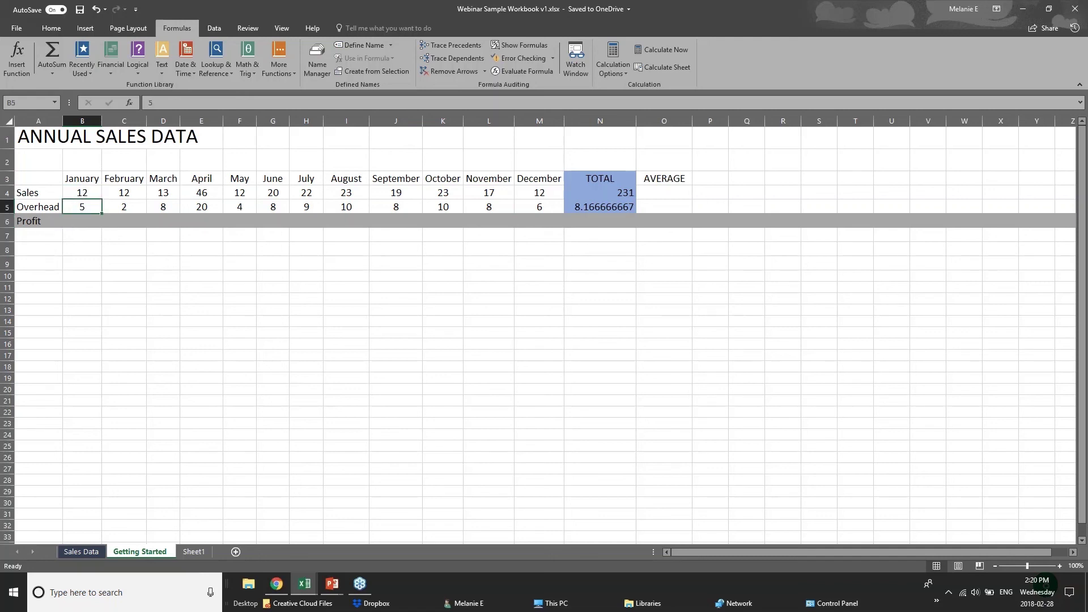
click(83, 220)
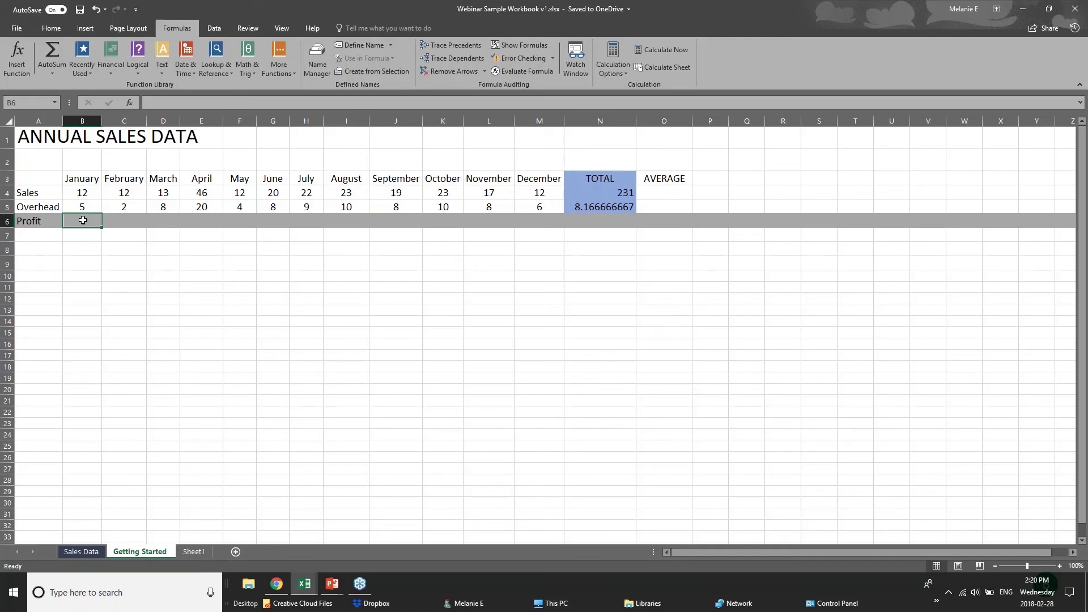
text(=)
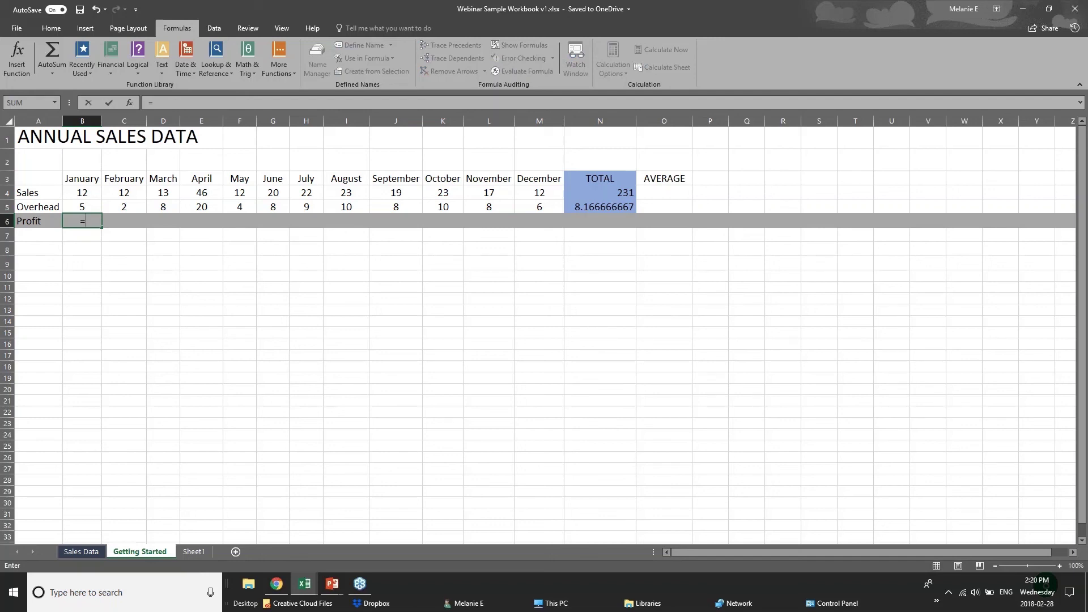
text(sub)
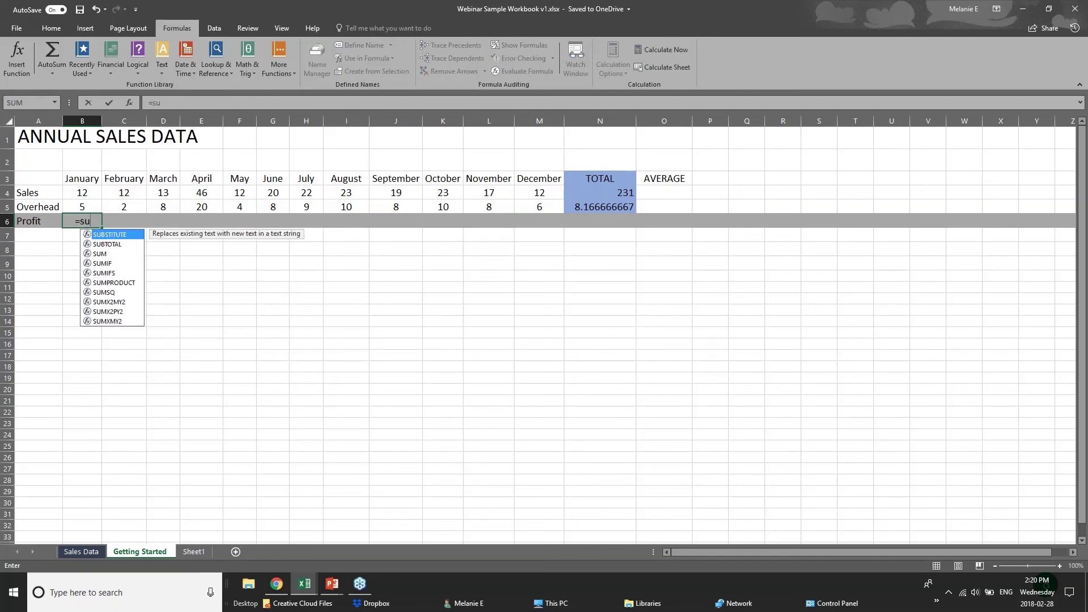
key(BackSpace)
key(BackSpace)
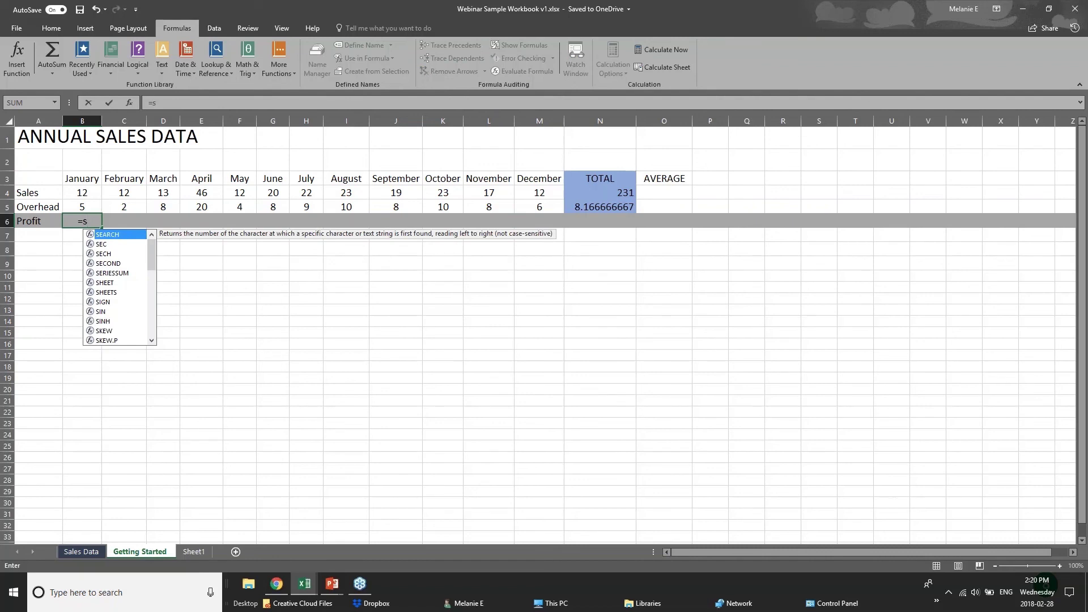
text(ub)
key(BackSpace)
key(BackSpace)
key(BackSpace)
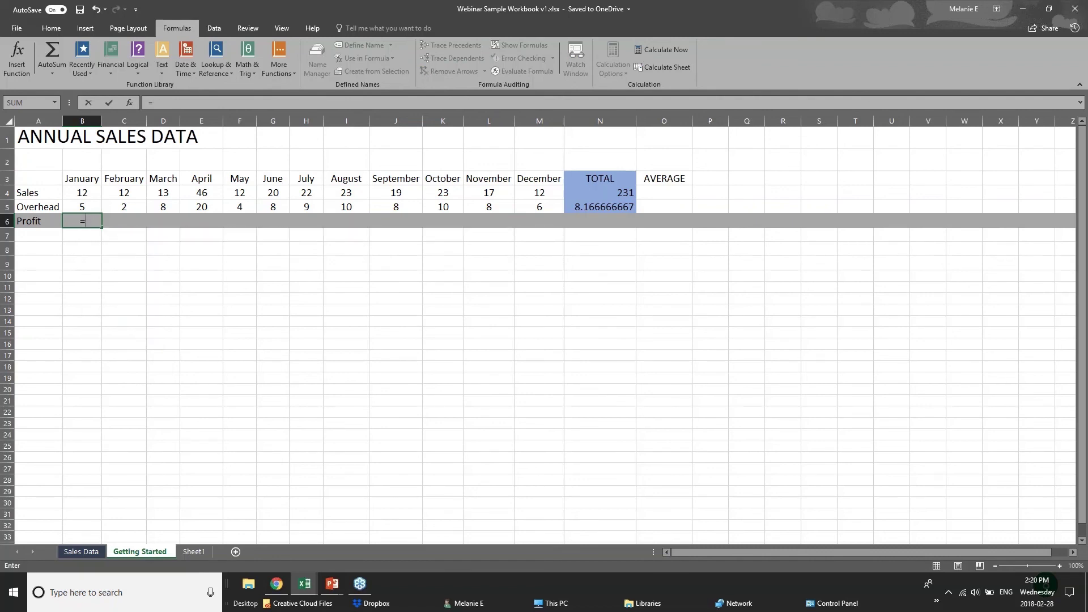
click(89, 191)
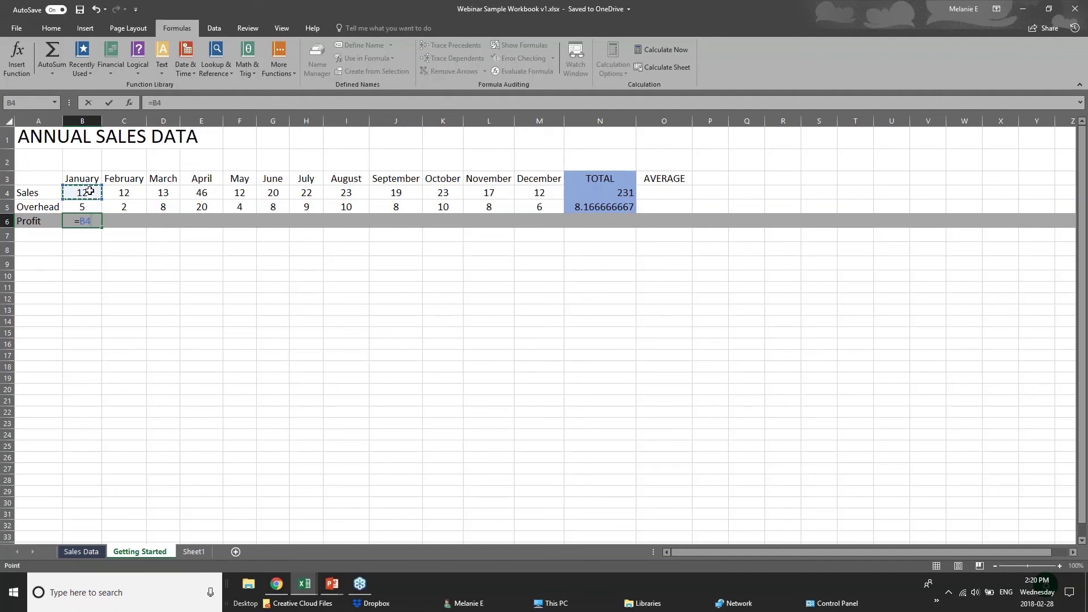
text(-)
click(93, 206)
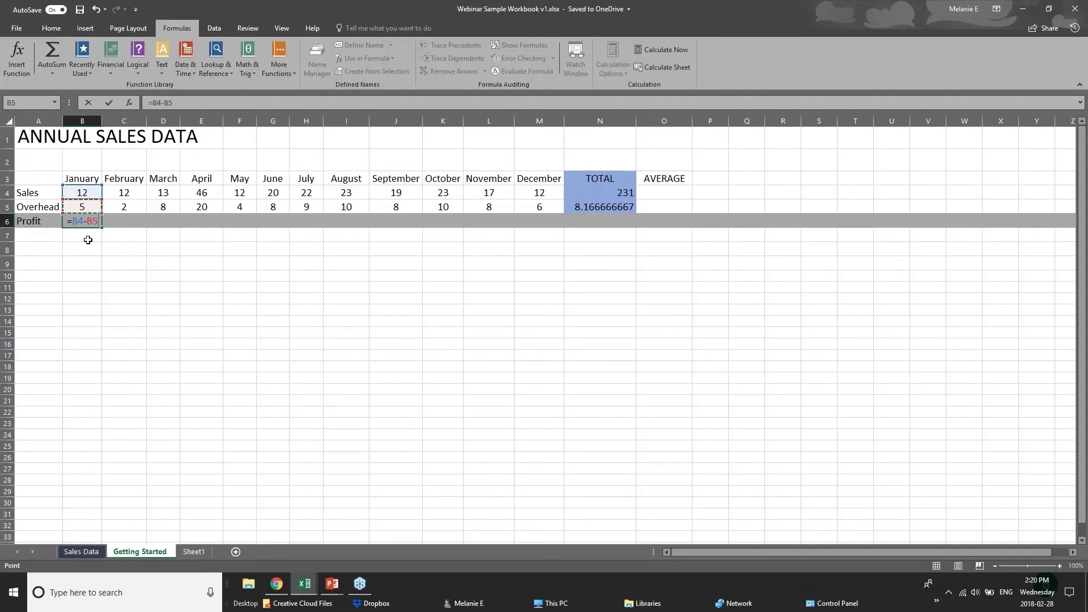
key(Return)
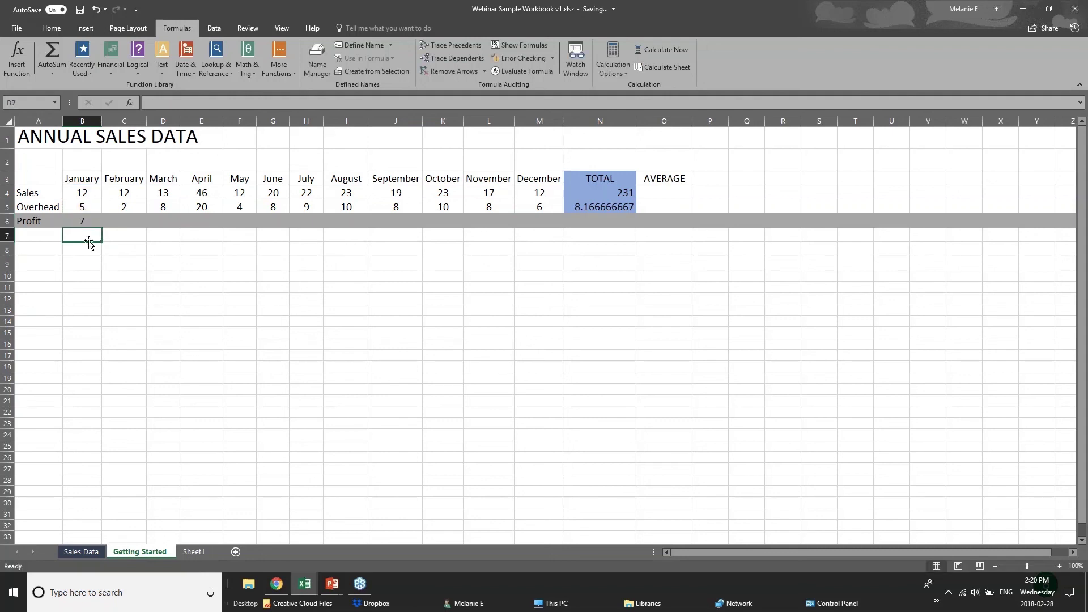
- Copy B6's profit formula and paste it as a formula into C6, showing 10
click(81, 221)
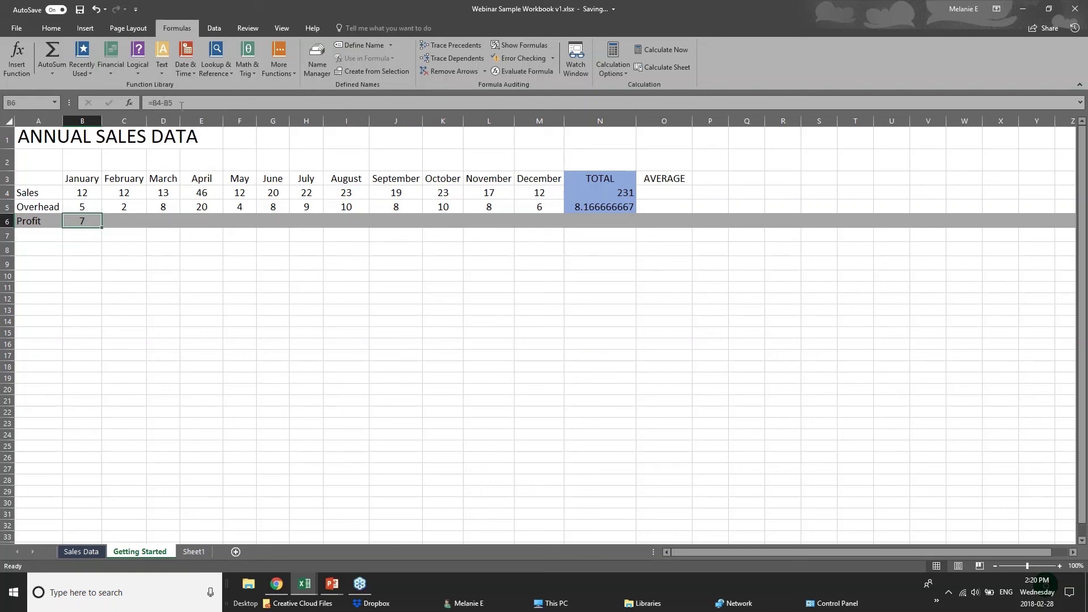
click(132, 220)
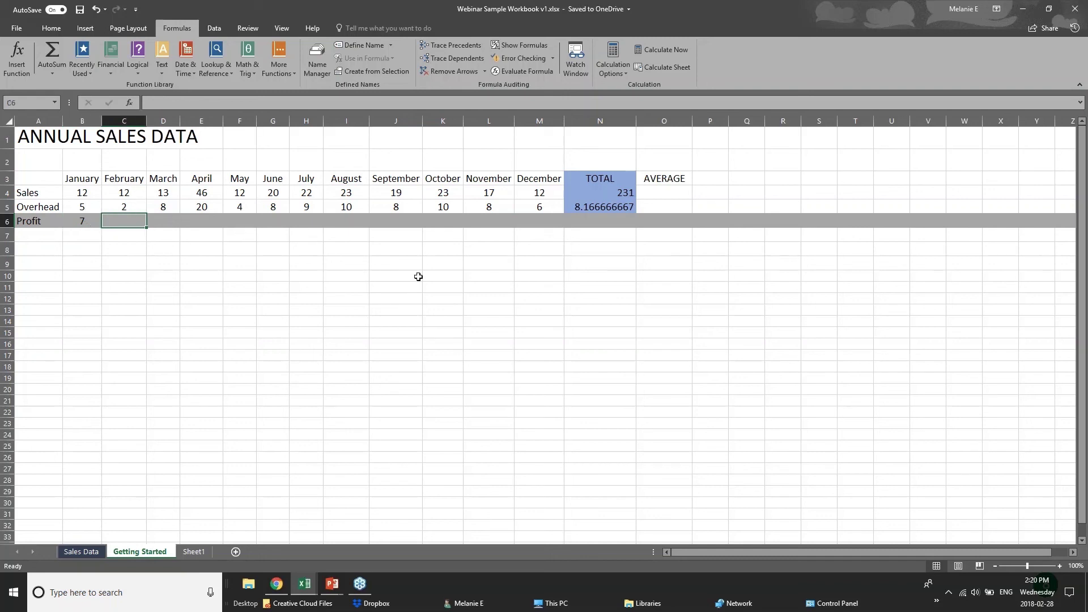
click(72, 221)
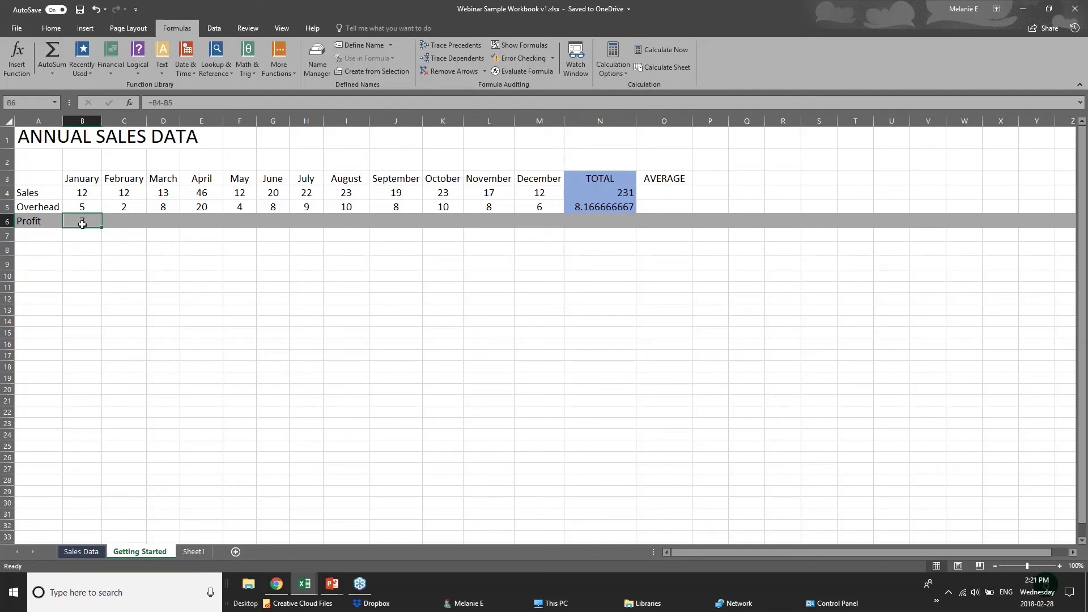
right_click(83, 222)
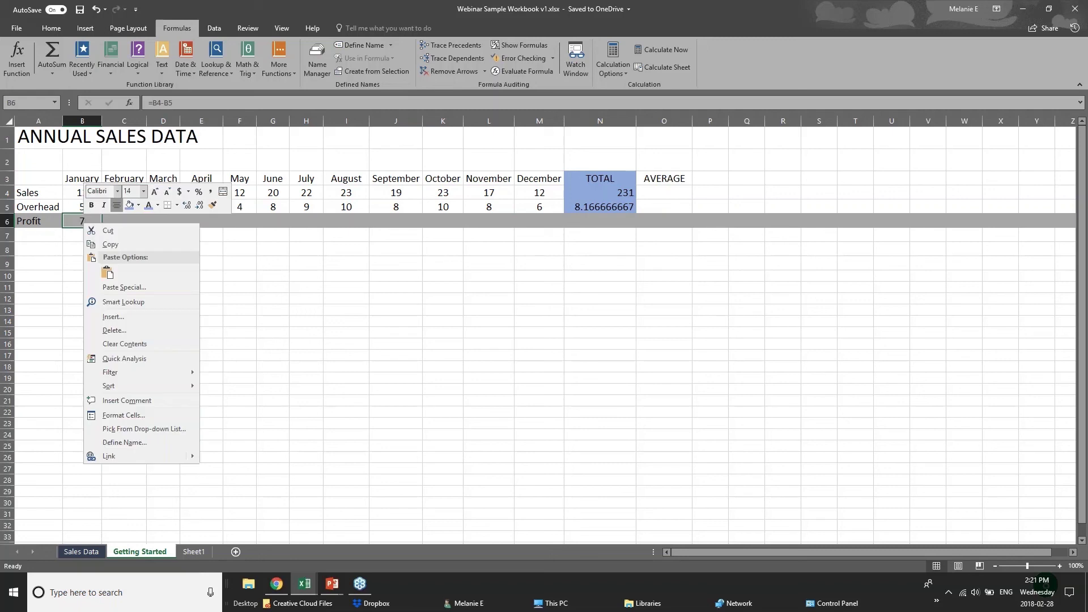
click(110, 244)
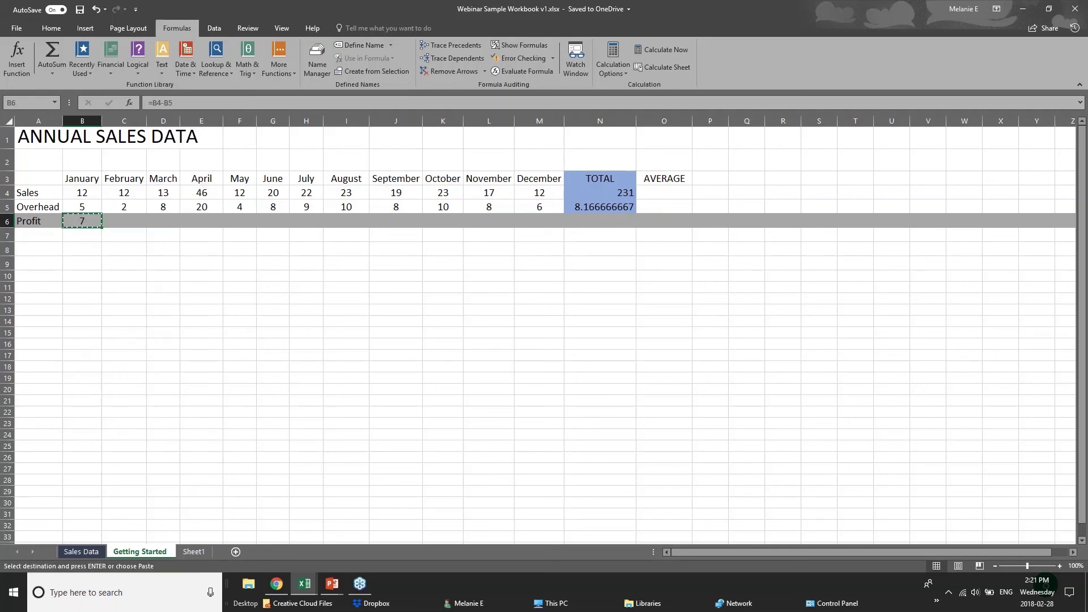
right_click(120, 222)
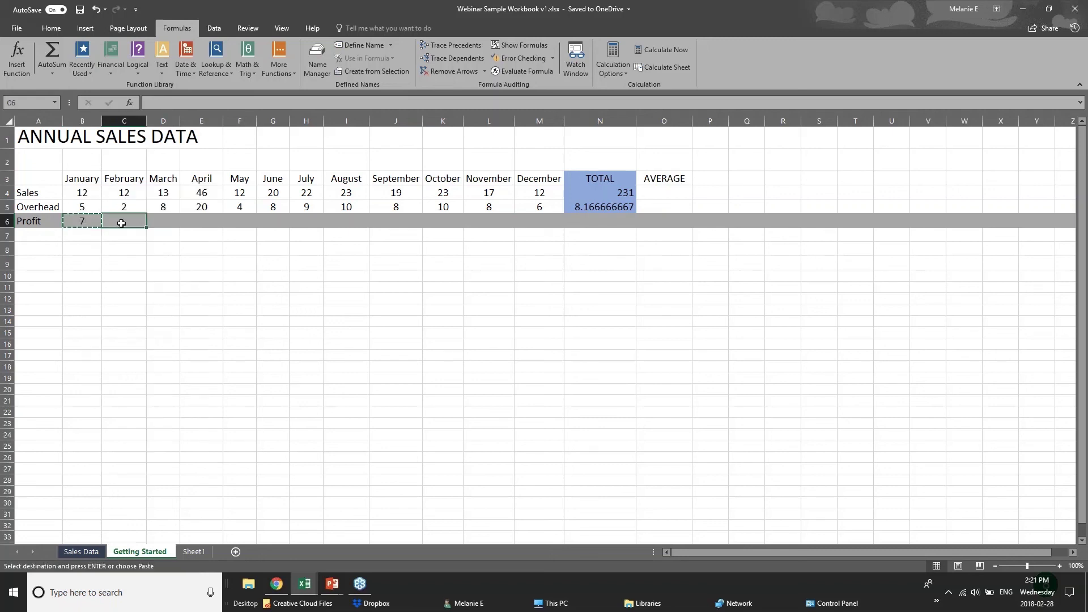
click(158, 275)
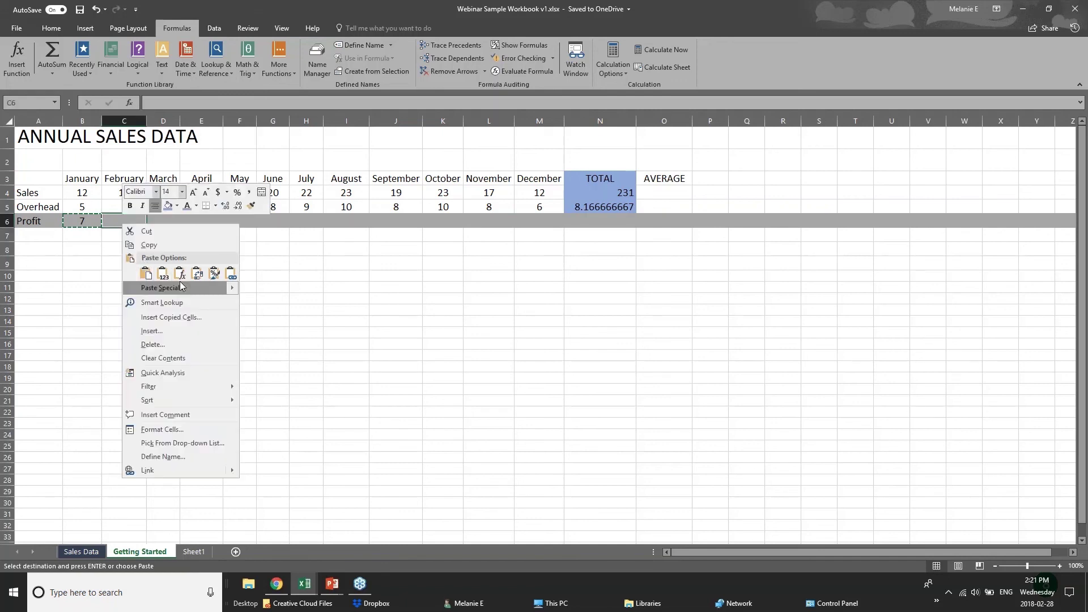
click(179, 275)
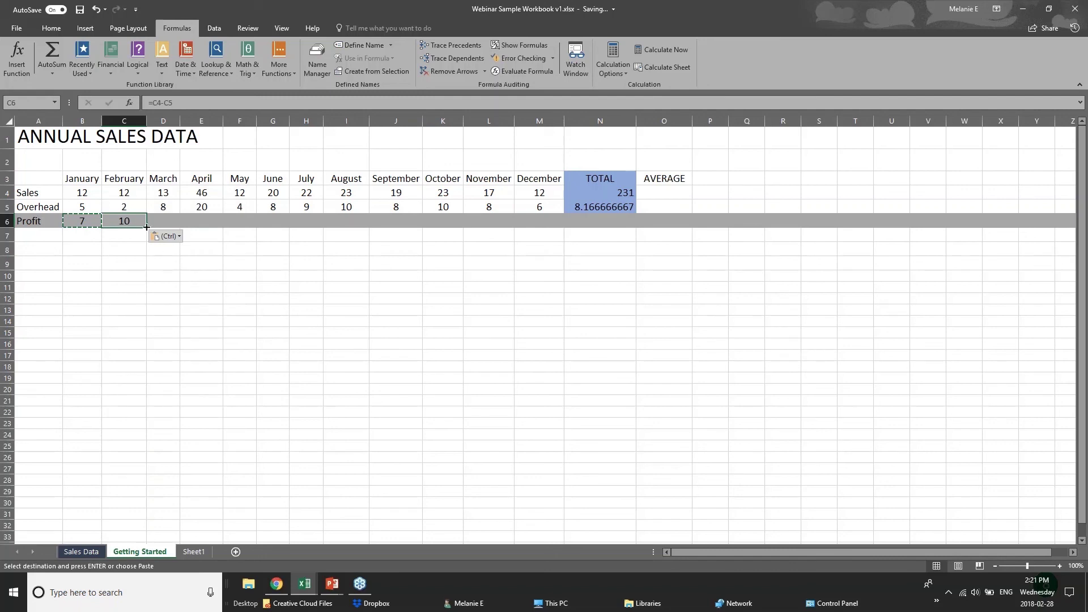
- Fill the profit formula from C6 across to December in M6 and check the results
drag(145, 228, 546, 227)
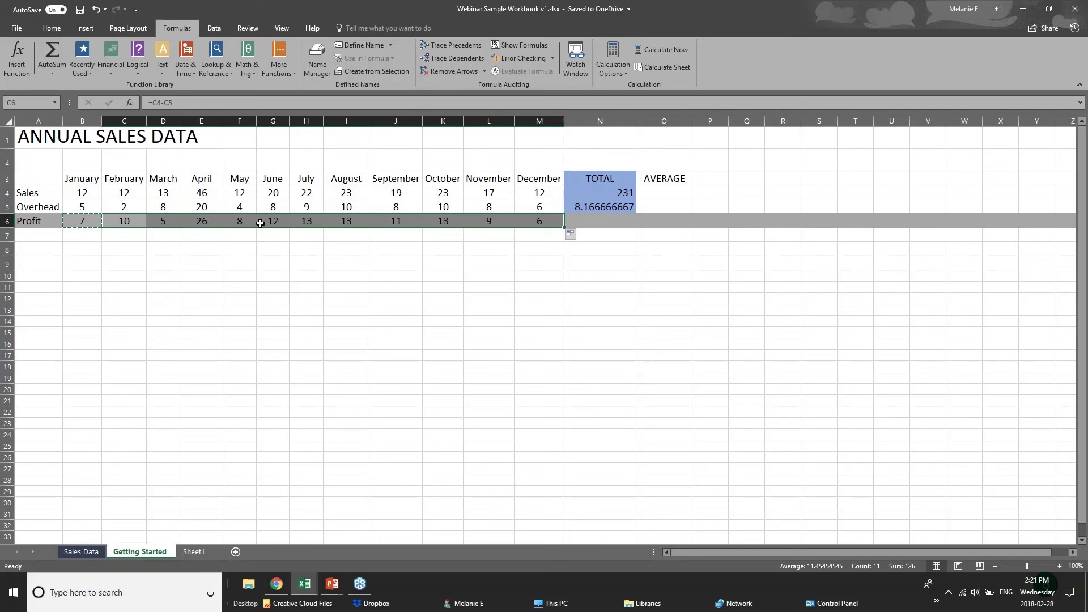
click(68, 189)
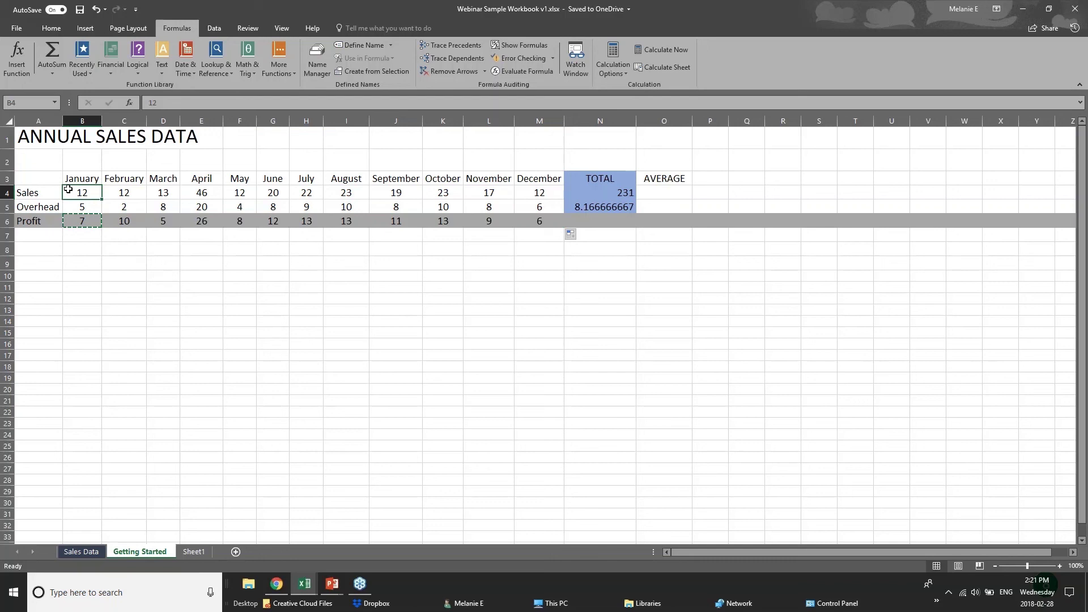
click(94, 233)
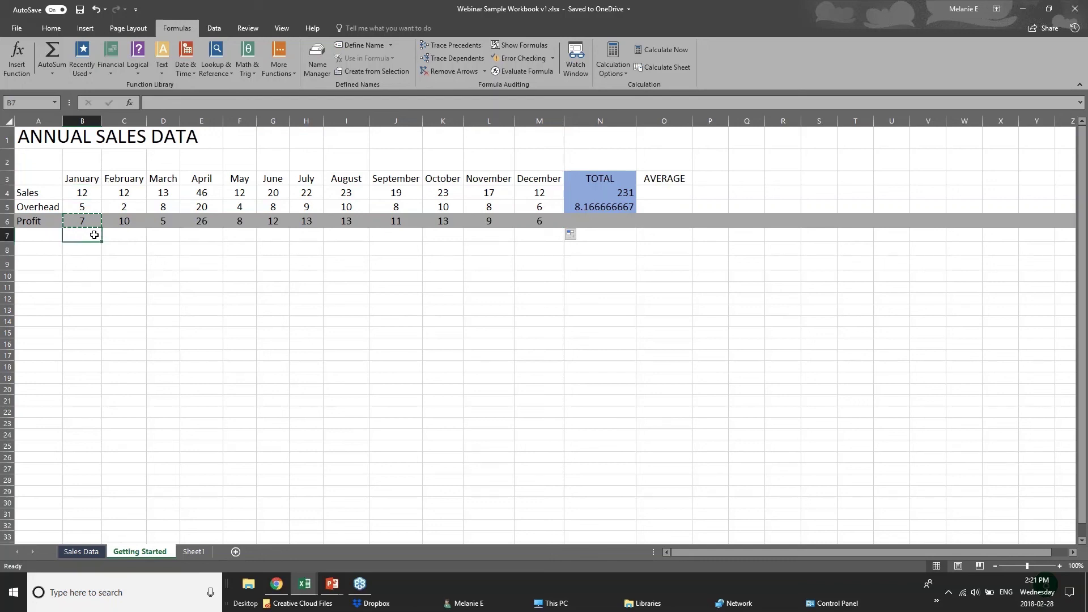
click(620, 222)
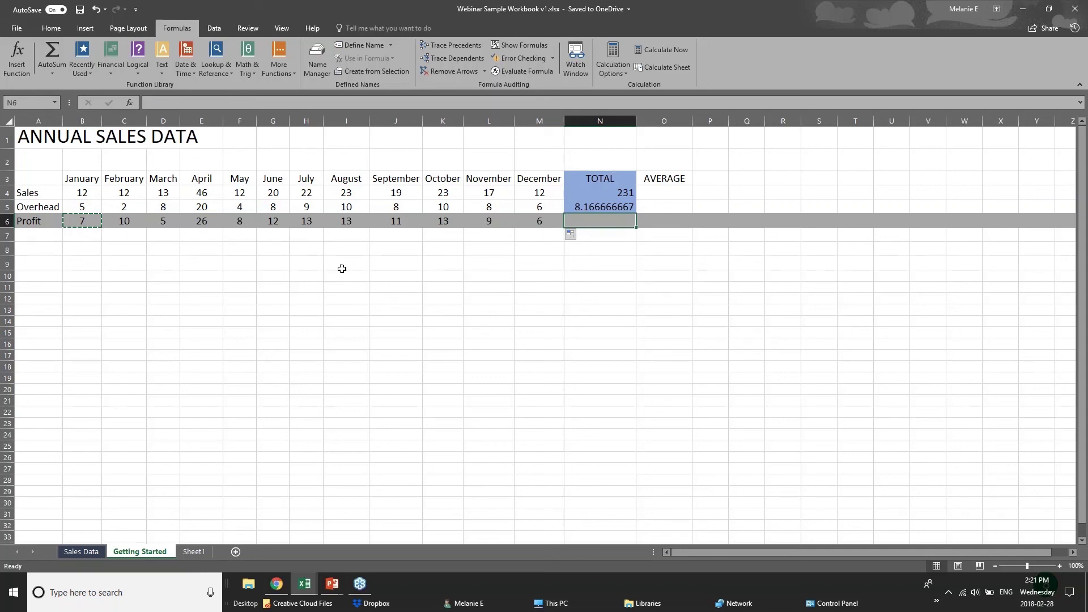
click(332, 583)
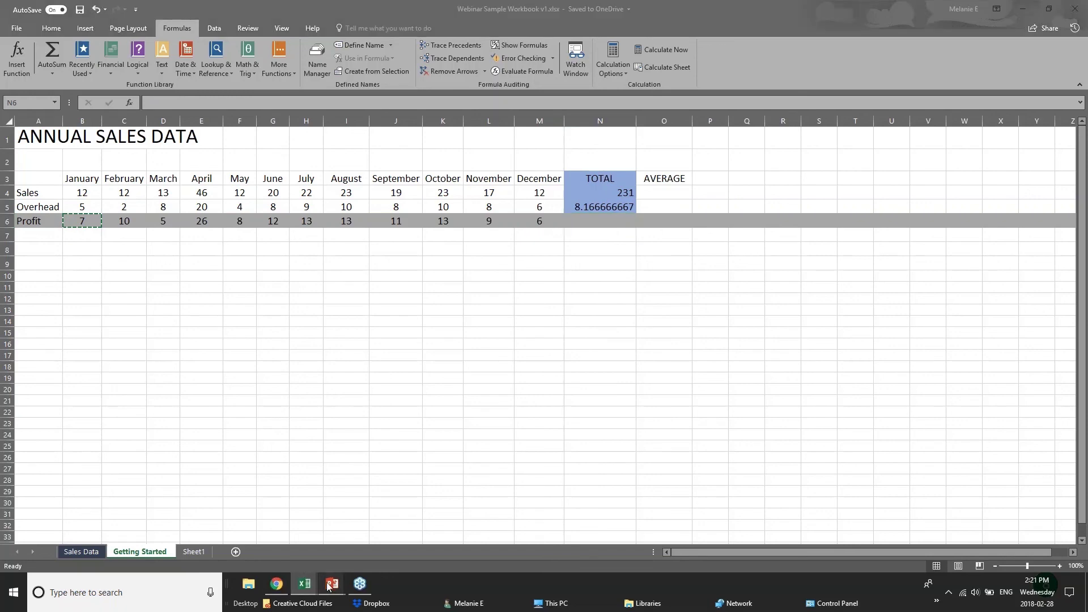
- Advance to the FORMATTING WORKSHEETS slide and return to the Webinar Sample Workbook
key(Right)
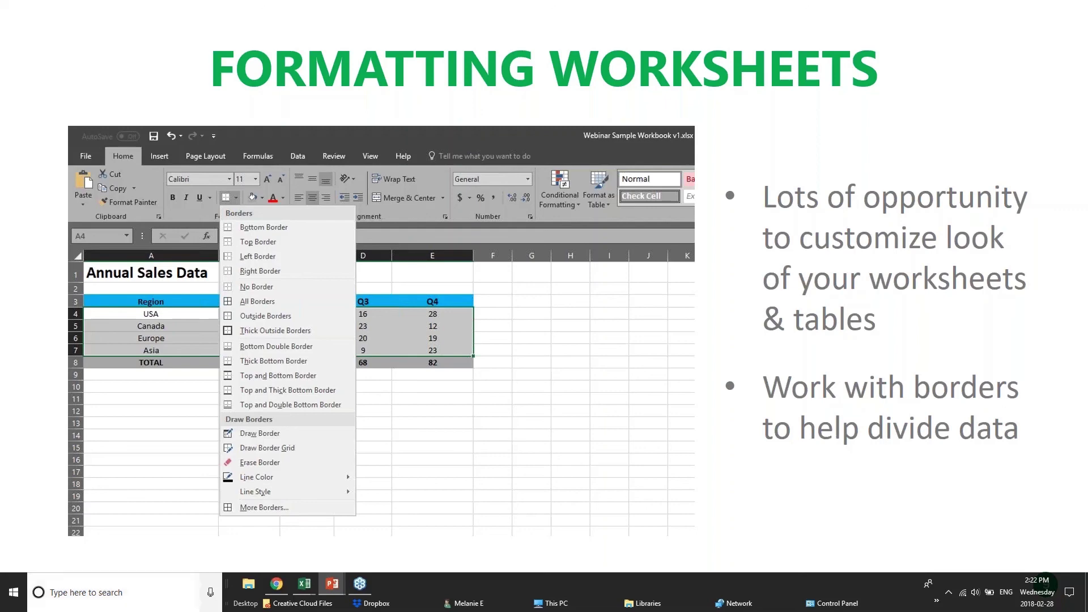
mouse_move(309, 587)
click(425, 535)
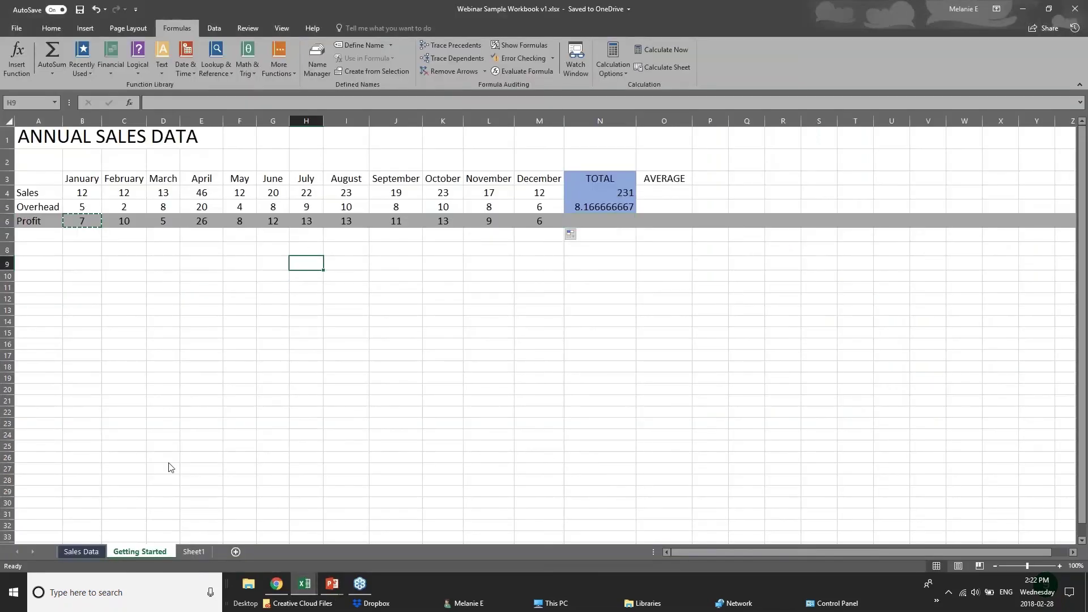
- Switch to the pivotTables.xlsx workbook and scroll through its sales listing
key(ctrl+Page_Up)
mouse_move(318, 583)
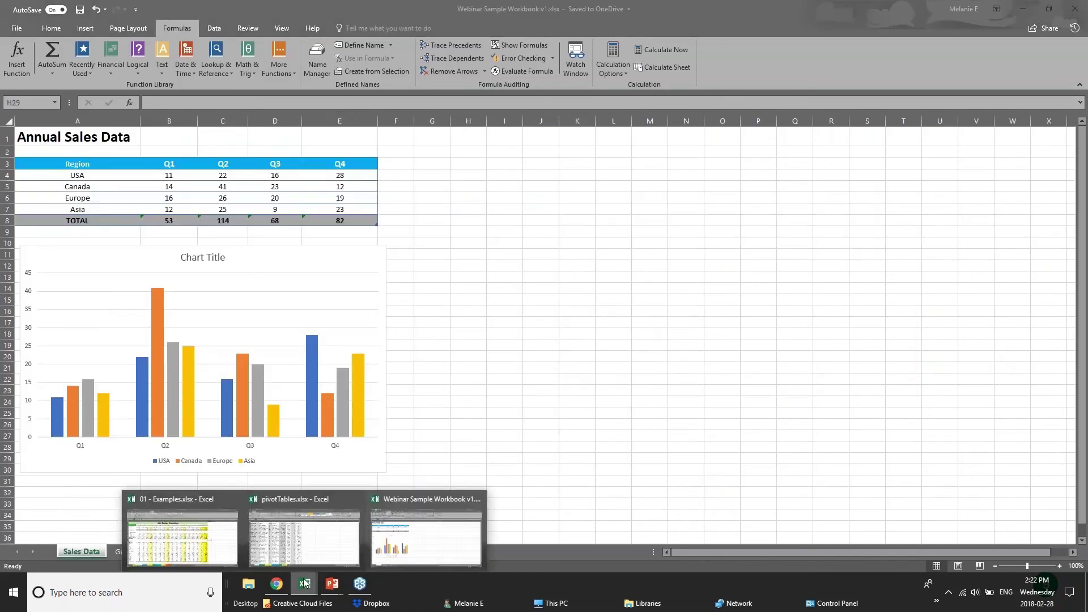
click(324, 548)
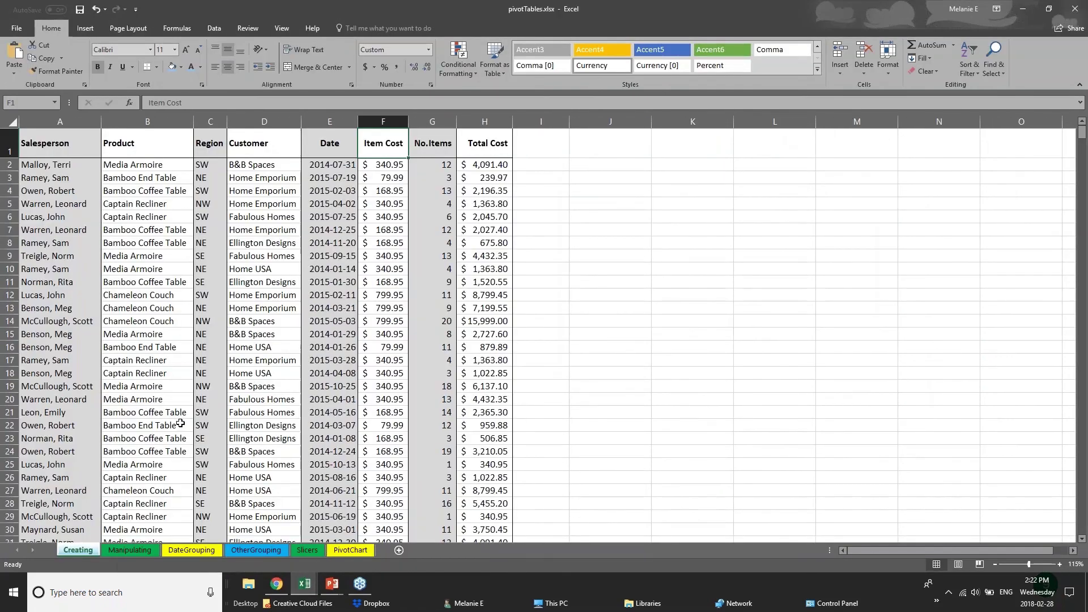
scroll(180, 423, down, 18)
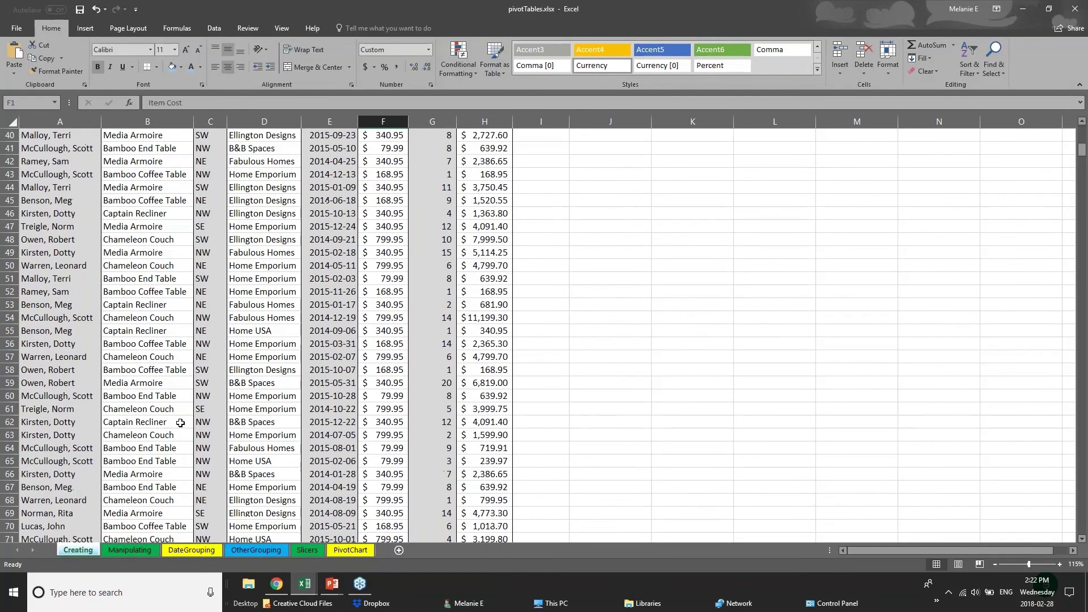
scroll(180, 423, down, 20)
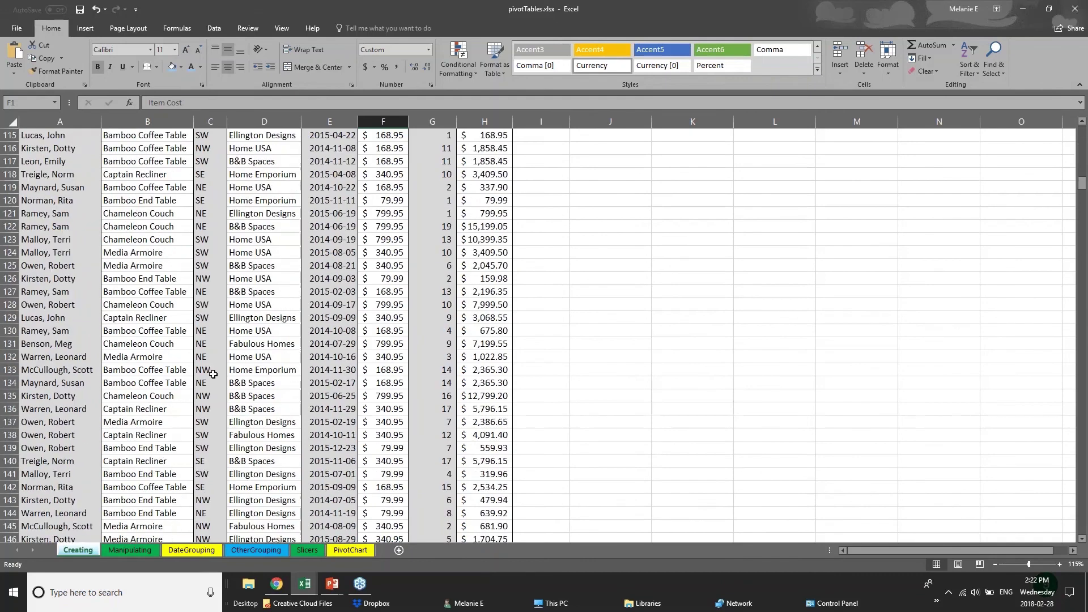
scroll(213, 374, up, 20)
- Select the Salesperson, Date, Item Cost, No.Items and Total Cost column data
click(45, 177)
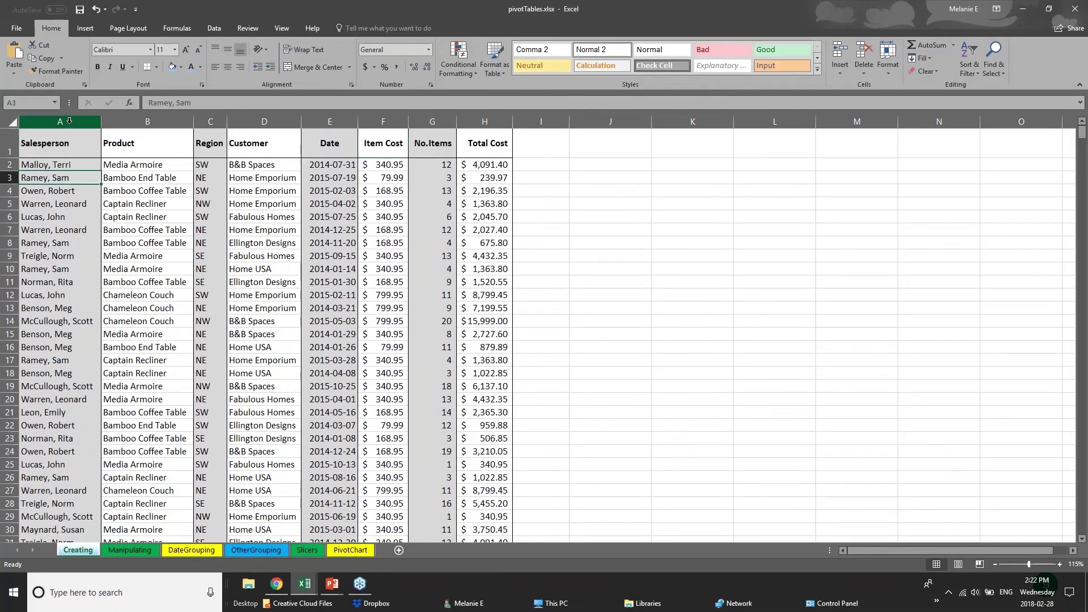
click(65, 149)
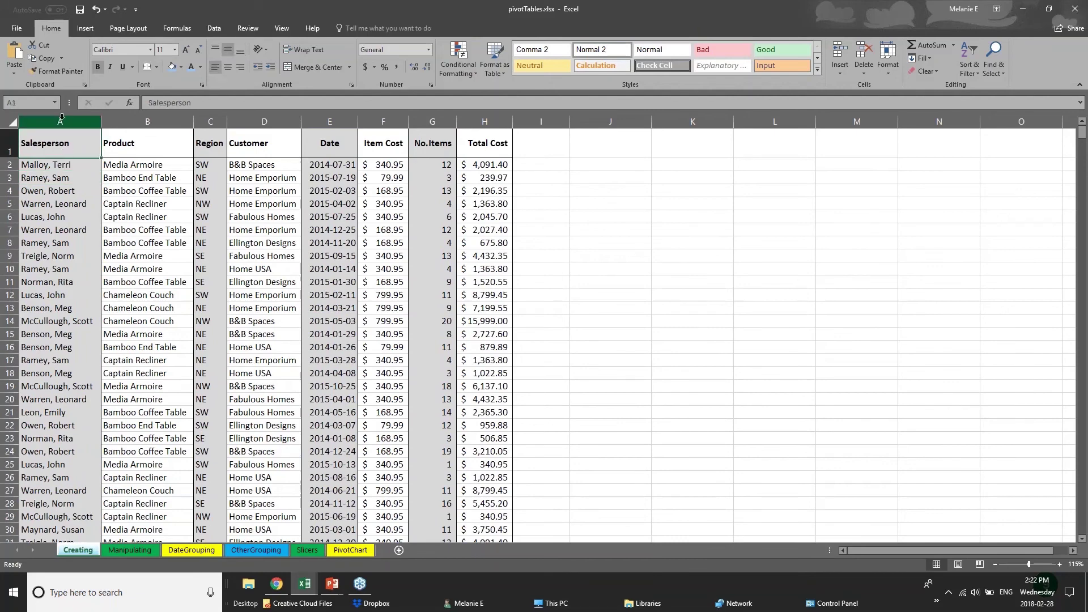
key(ctrl+shift+Down)
click(329, 142)
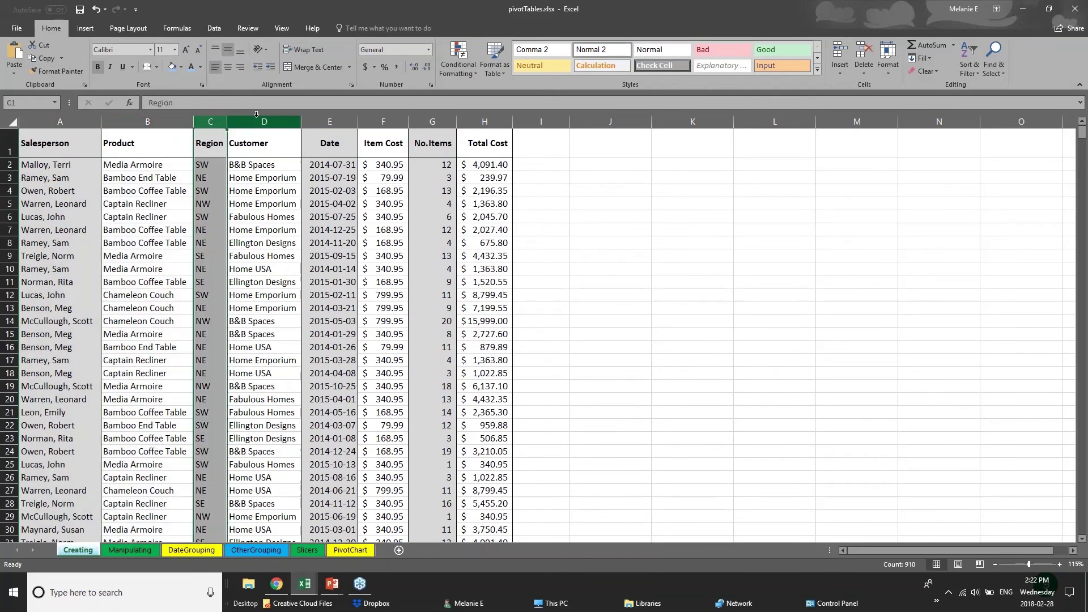
key(ctrl+shift+Down)
click(376, 120)
click(432, 120)
click(485, 120)
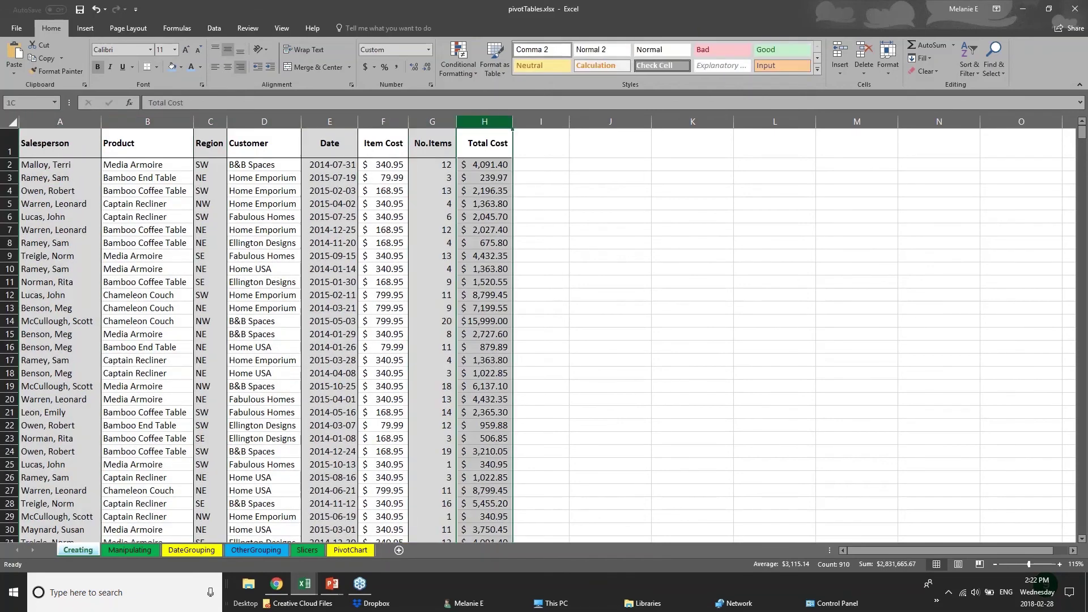
click(61, 117)
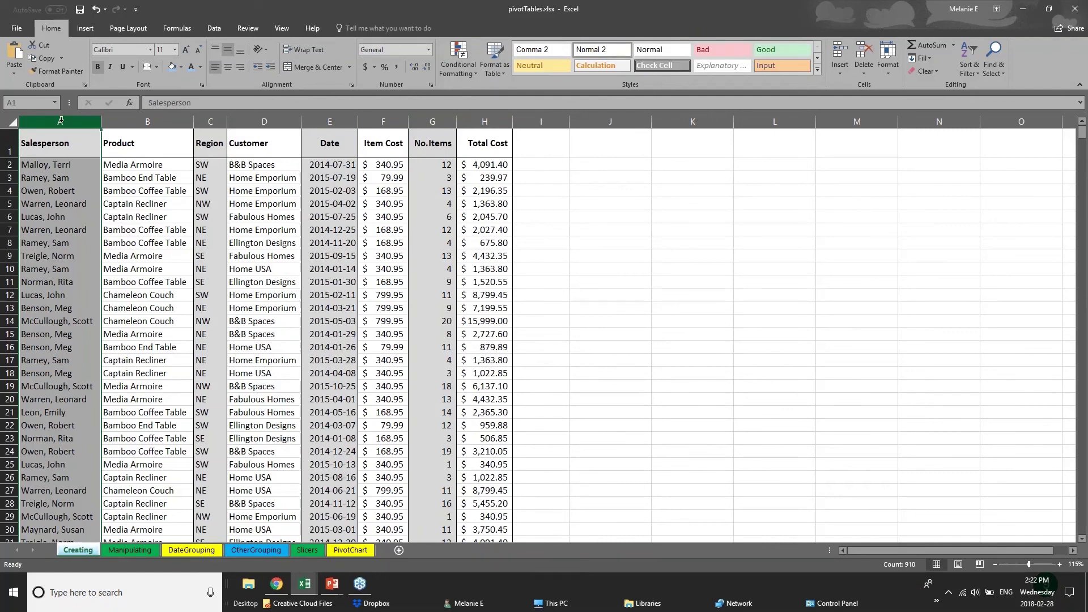
- Fill column A light blue, then select the header cells across row 1
right_click(61, 120)
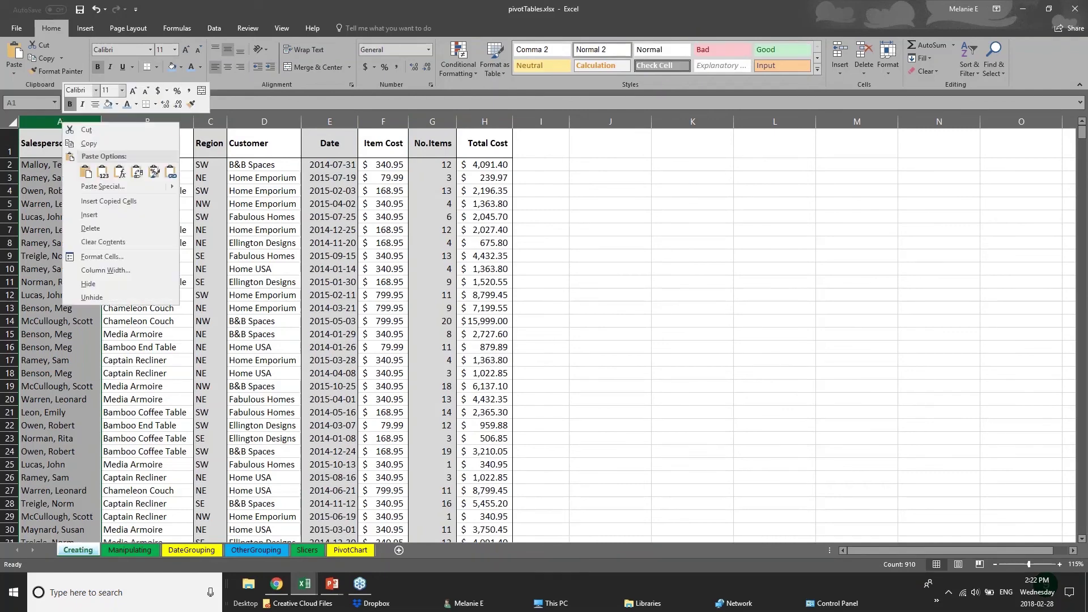
click(117, 104)
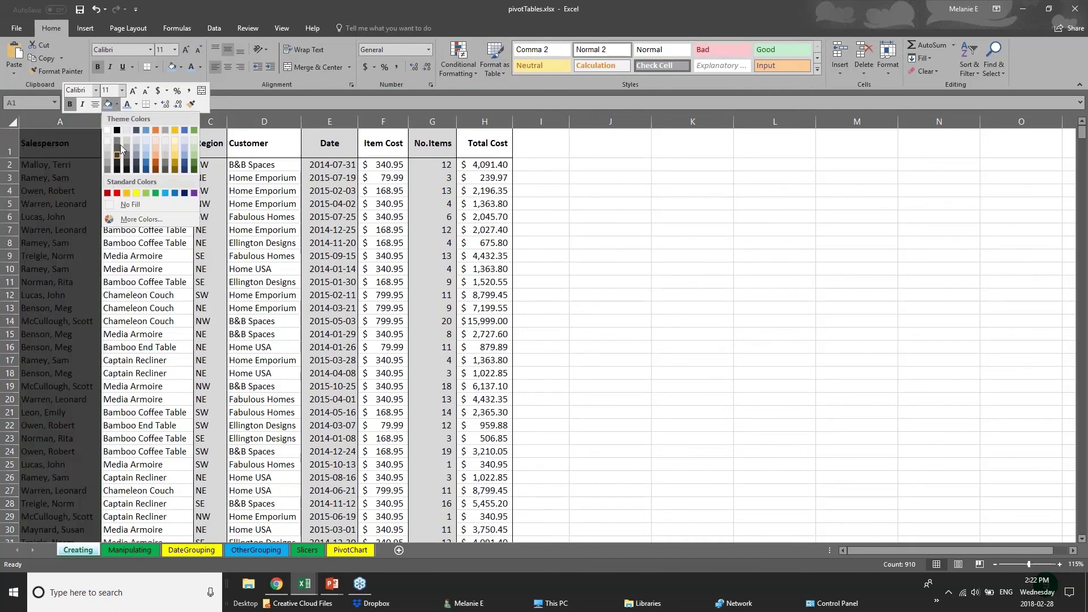
click(147, 157)
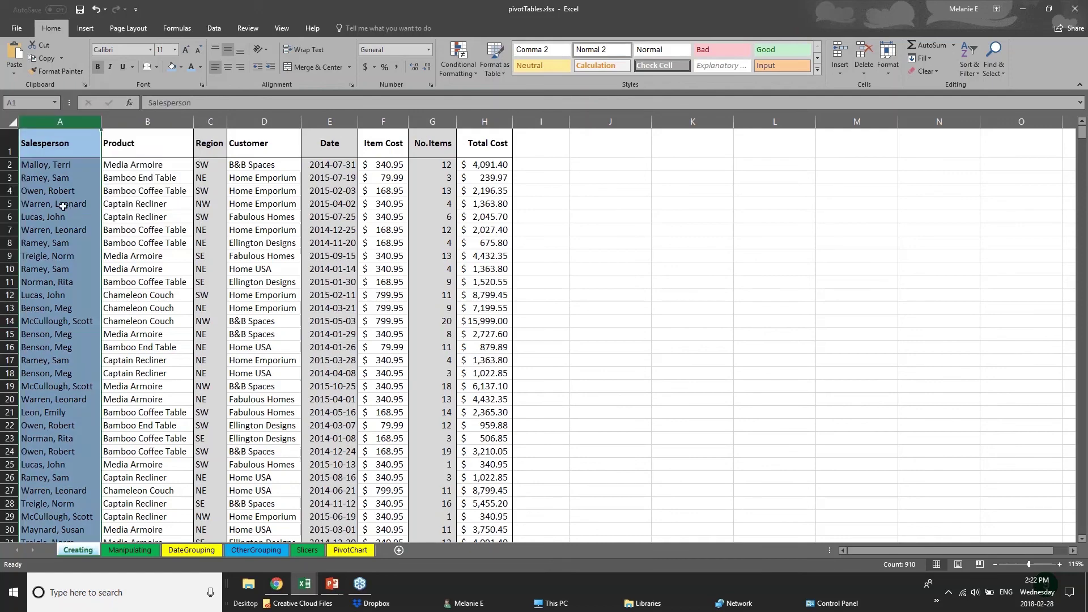
click(56, 180)
drag(45, 148, 499, 148)
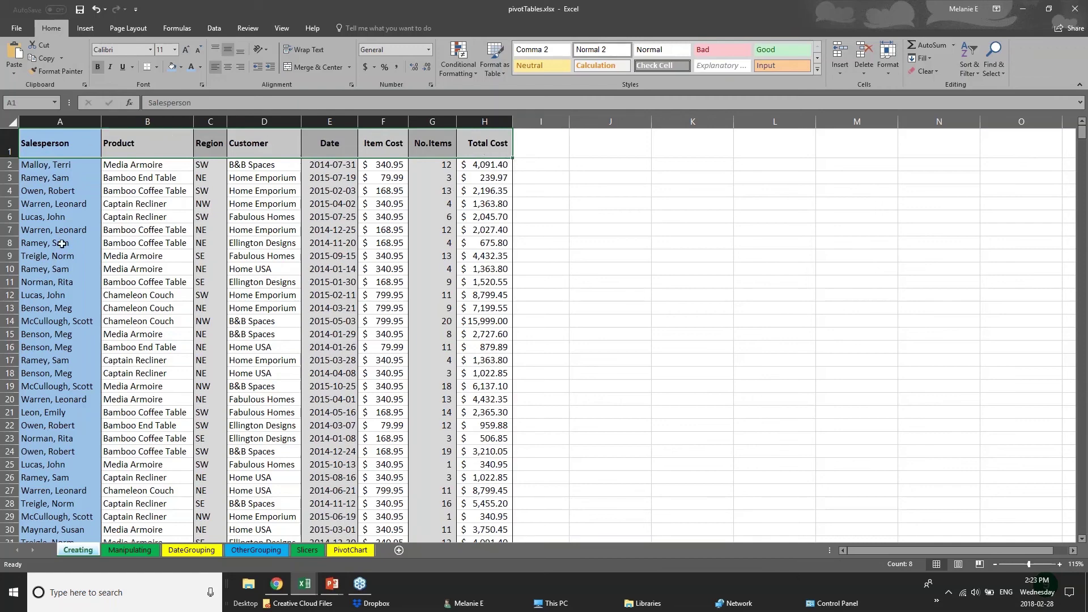
- Add a Thick Bottom Border under header row 1 of the Creating sheet
click(10, 145)
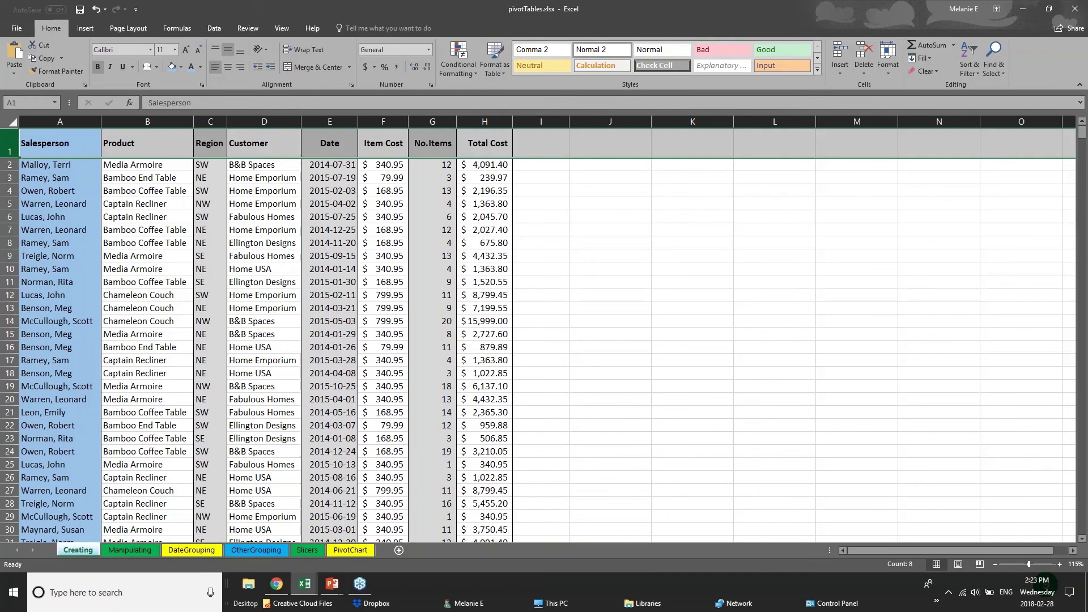
click(159, 68)
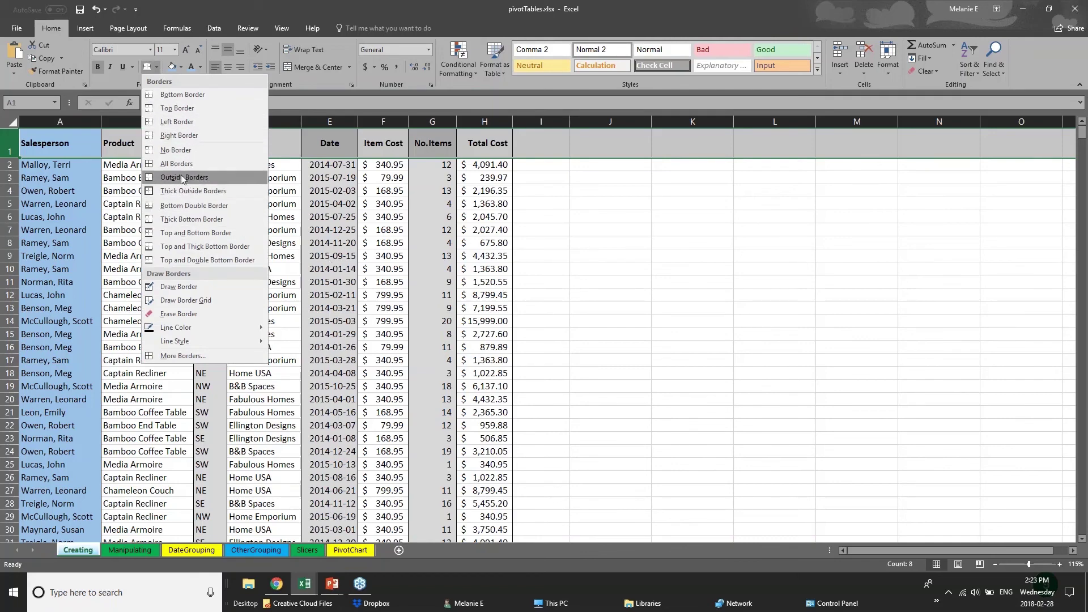
click(9, 143)
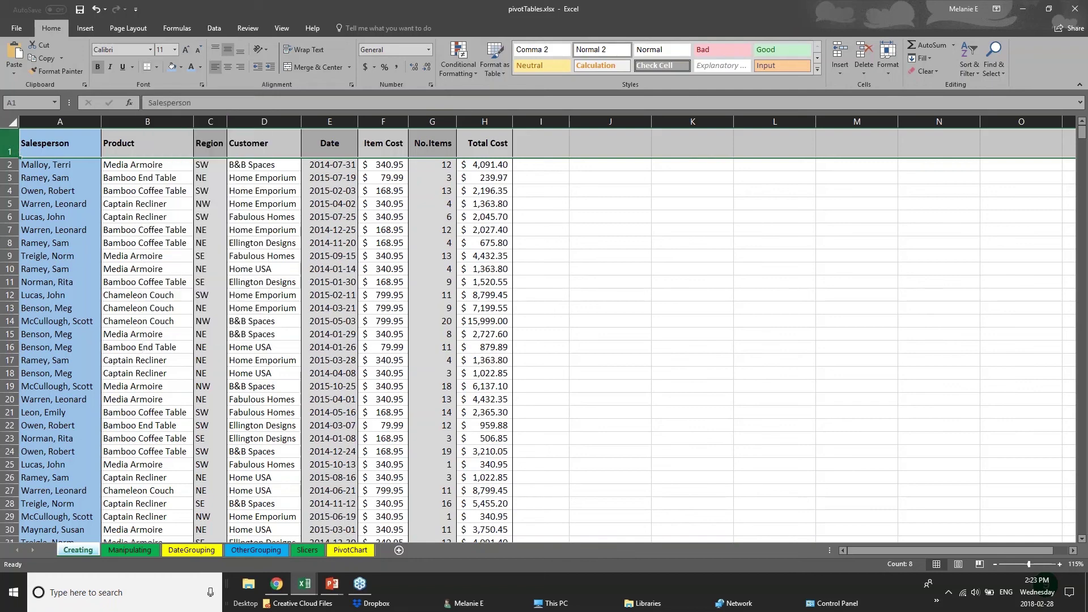
click(157, 67)
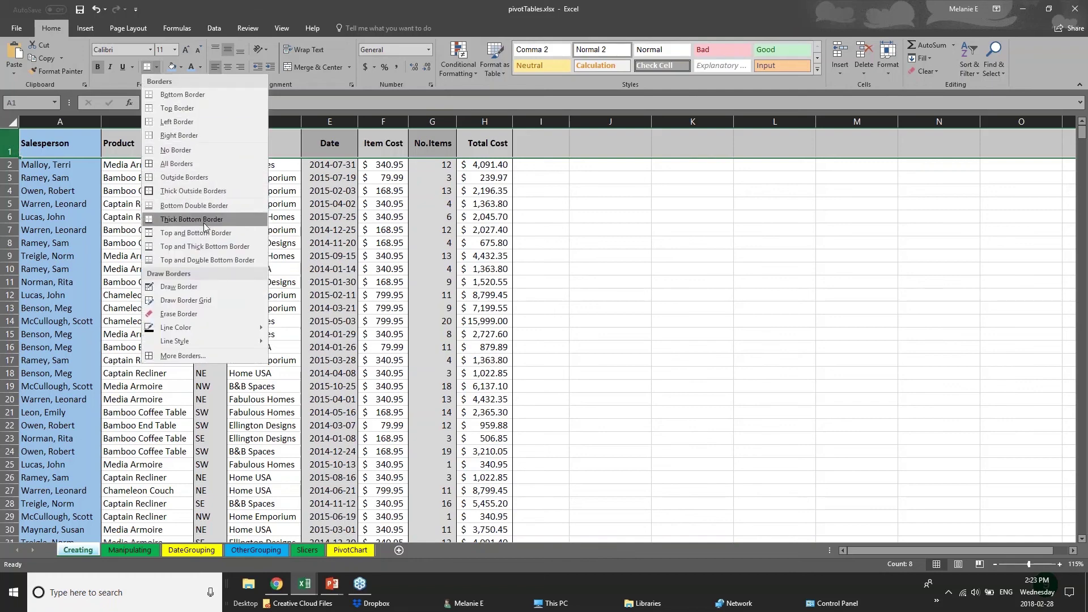
click(150, 224)
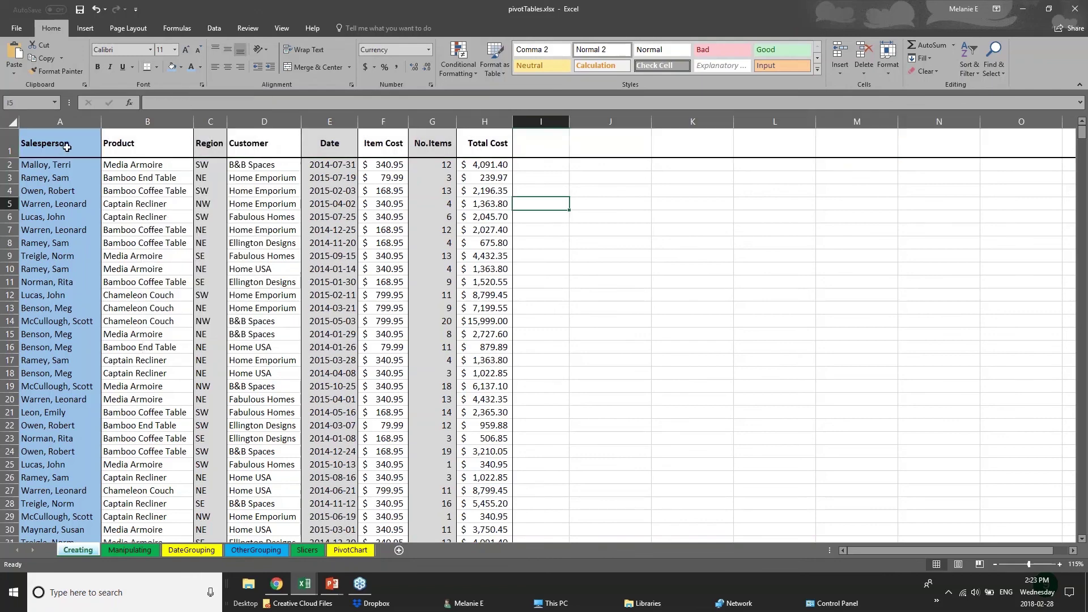
drag(60, 145, 495, 141)
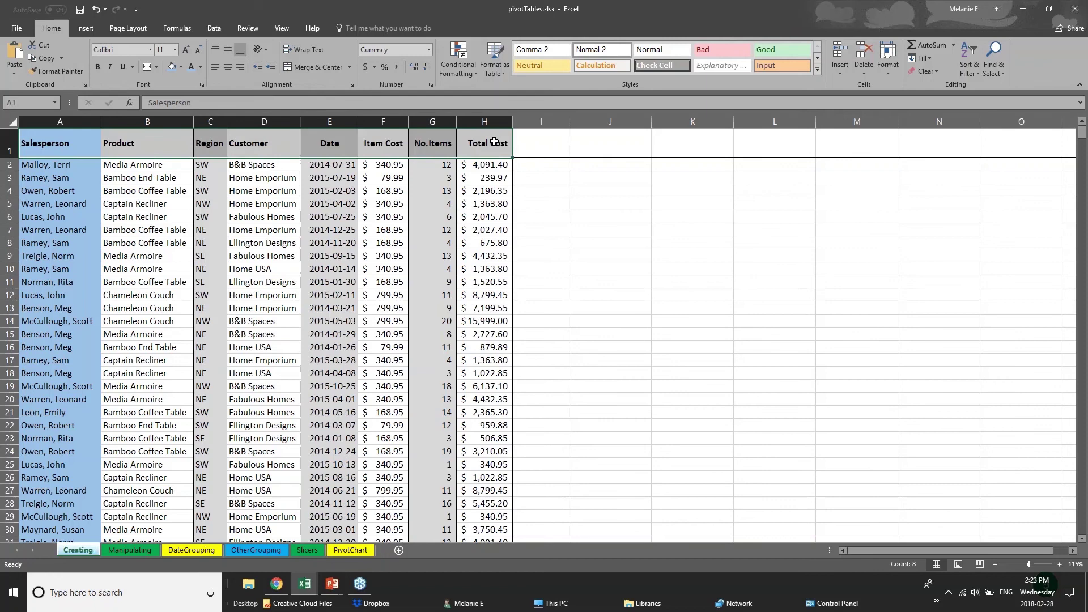
click(256, 345)
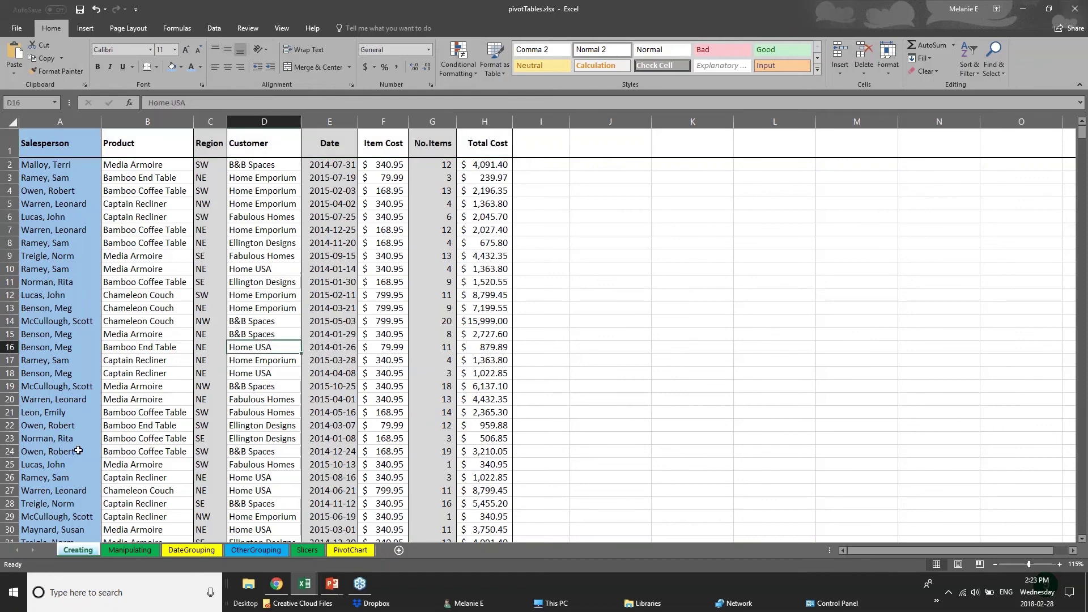
scroll(78, 450, down, 14)
- Step through the sheet tabs from Manipulating to PivotChart
click(130, 550)
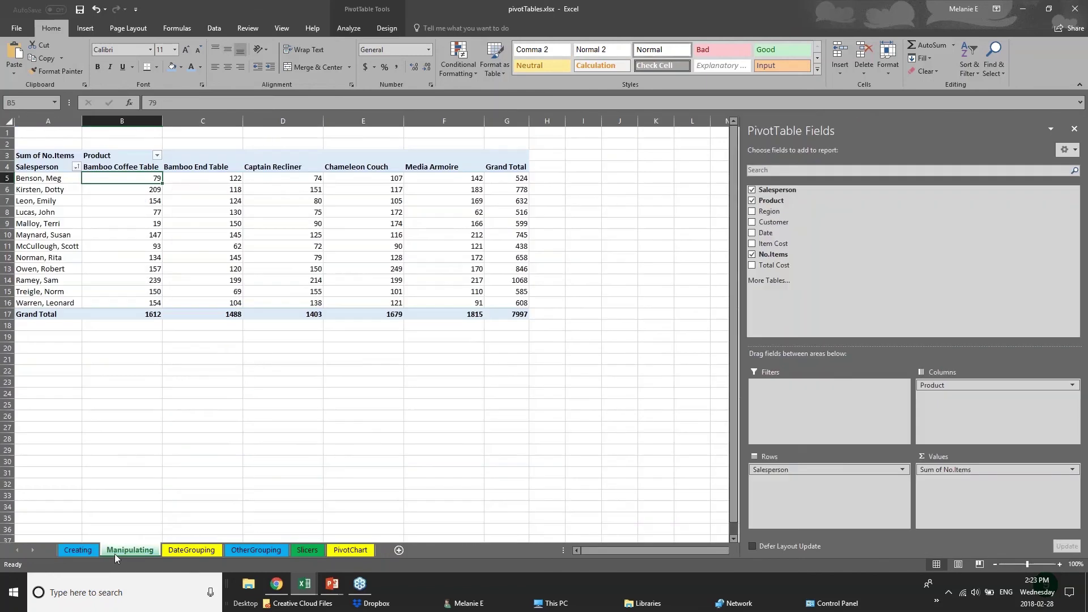
click(191, 550)
click(256, 549)
click(307, 550)
click(340, 550)
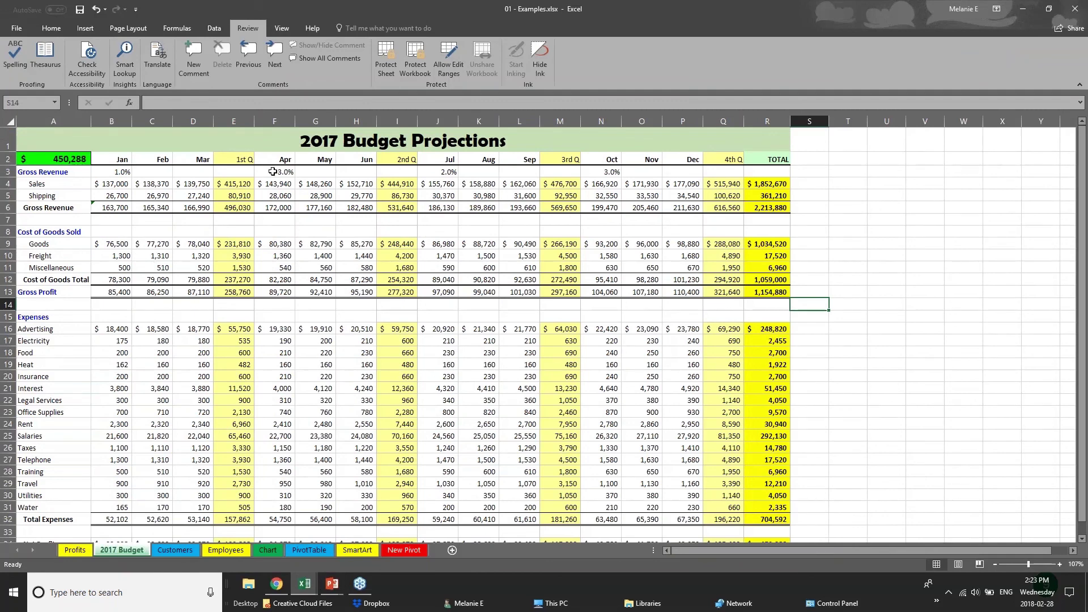
- On 2017 Budget Projections, select quarter columns E, I, Q, M, then Gross Revenue row 6 and months B2:R2
click(237, 154)
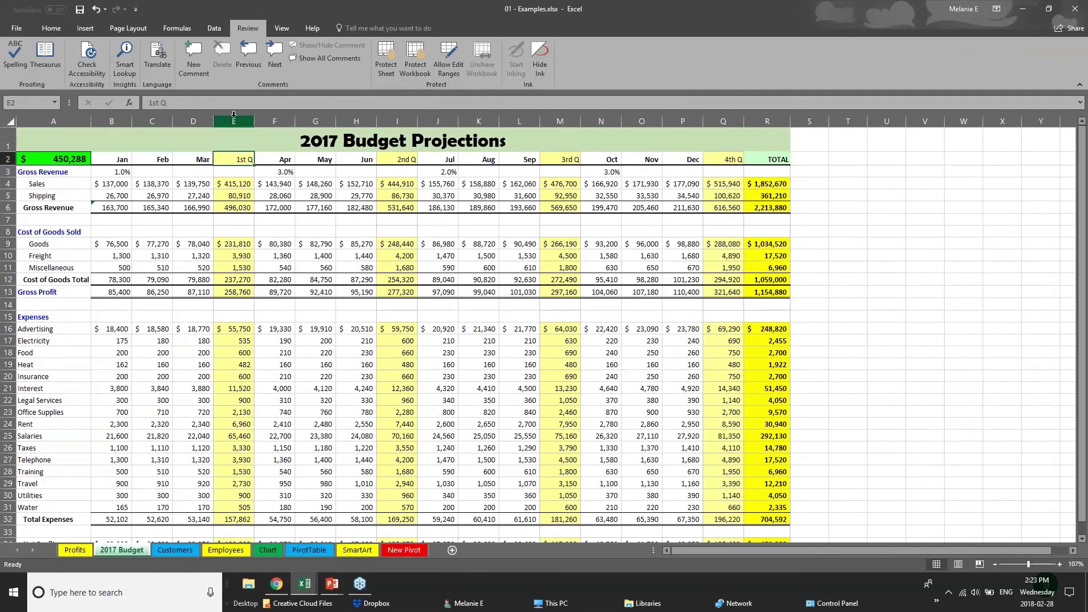
click(233, 114)
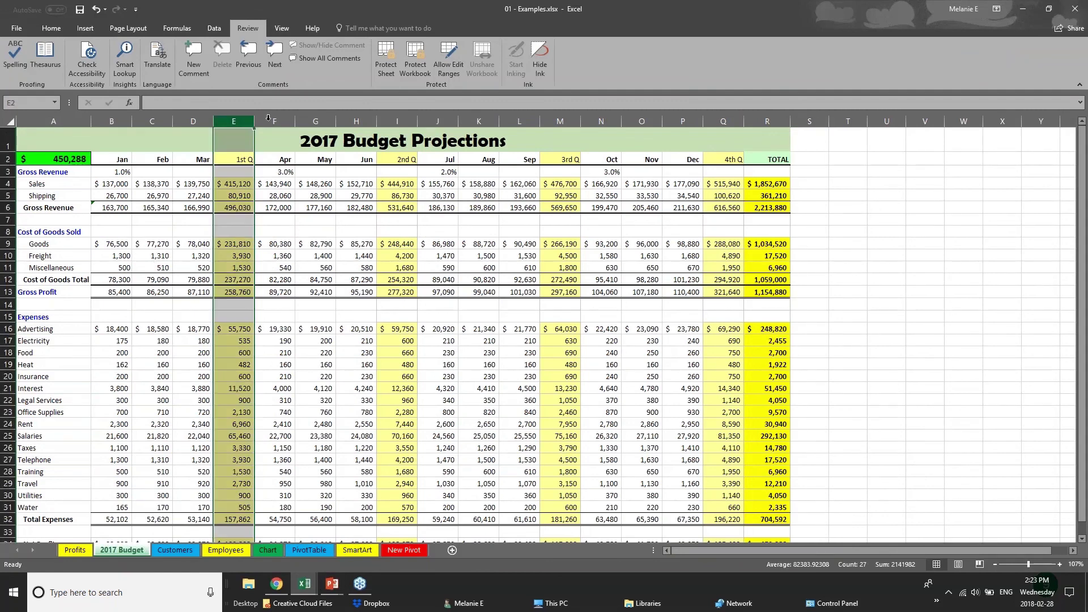
click(402, 117)
click(723, 120)
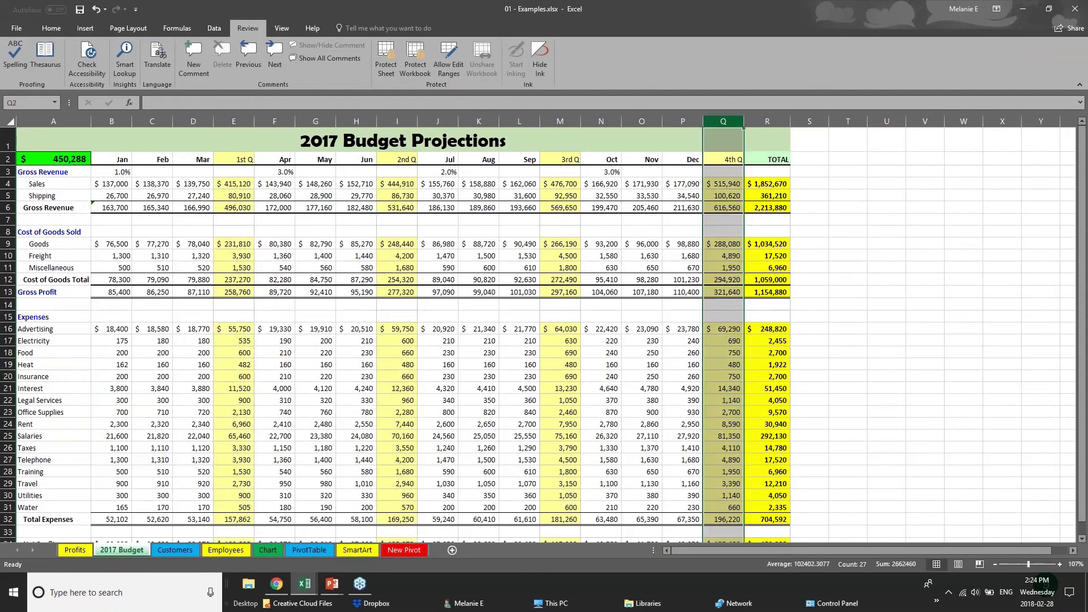
click(557, 121)
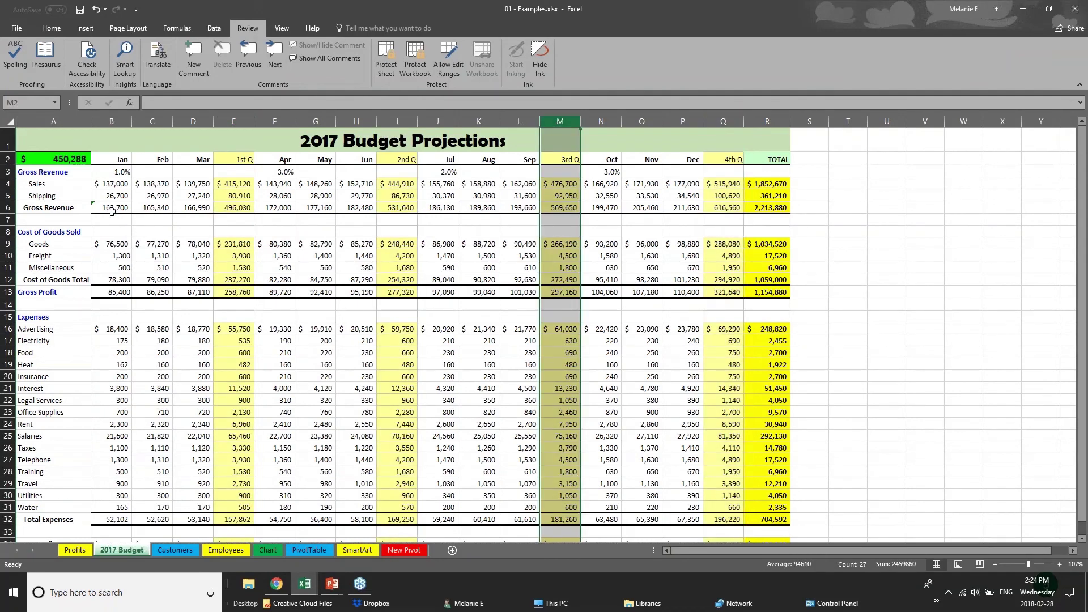
drag(112, 210, 775, 206)
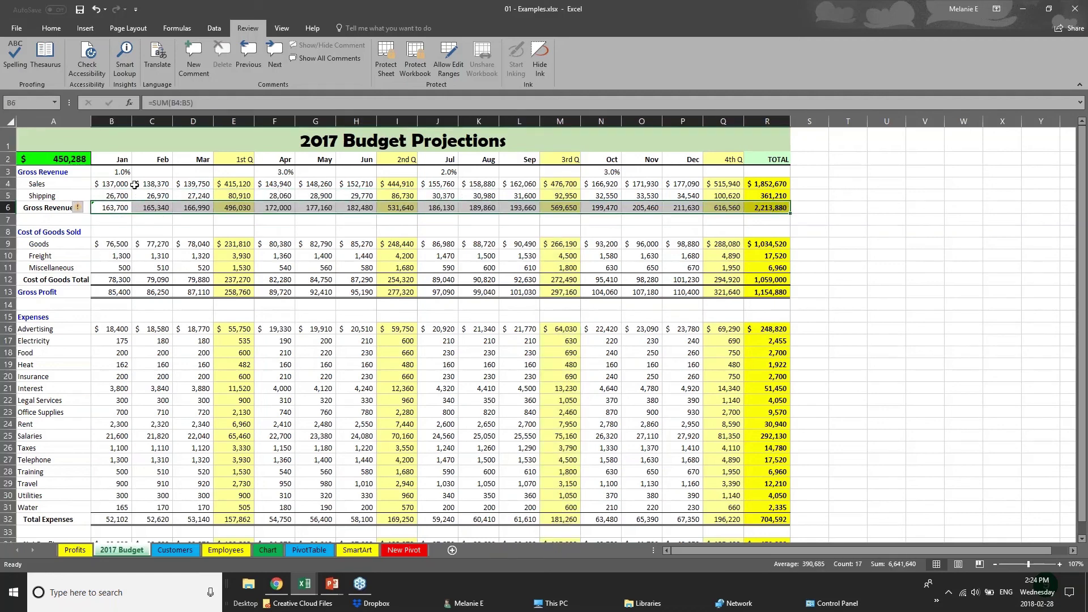
drag(121, 158, 766, 156)
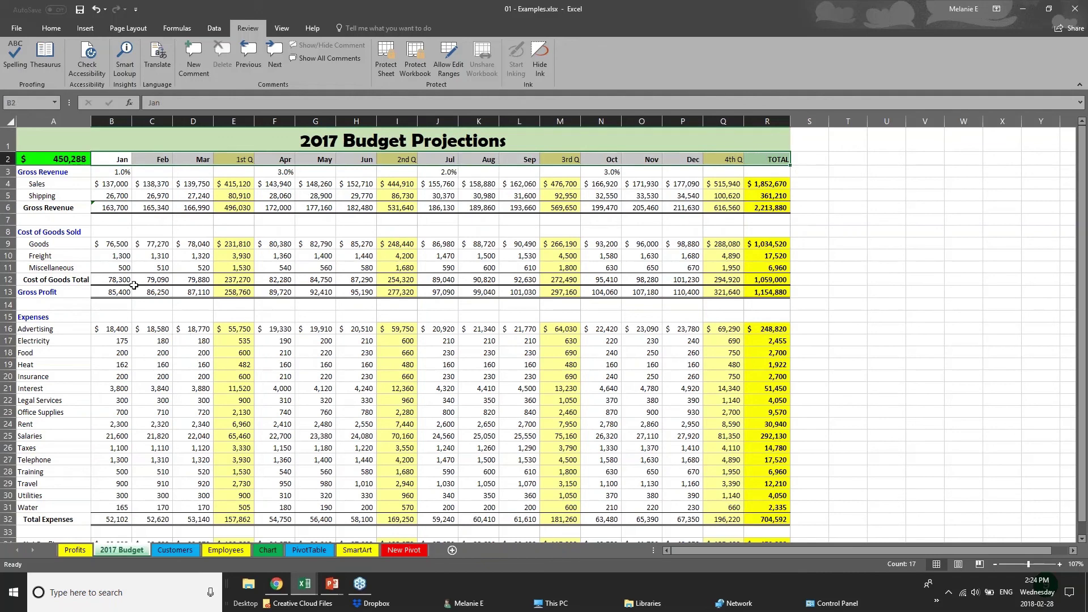
scroll(520, 470, down, 1)
scroll(425, 462, up, 1)
- Remove every border from the whole budget worksheet with No Border
click(12, 121)
click(38, 30)
click(156, 68)
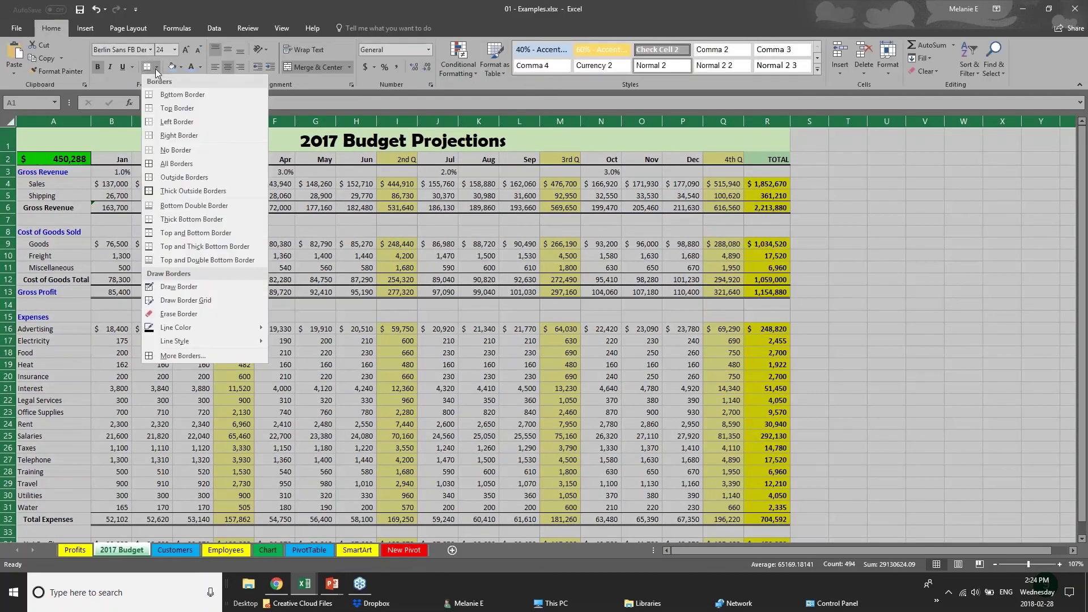
click(187, 150)
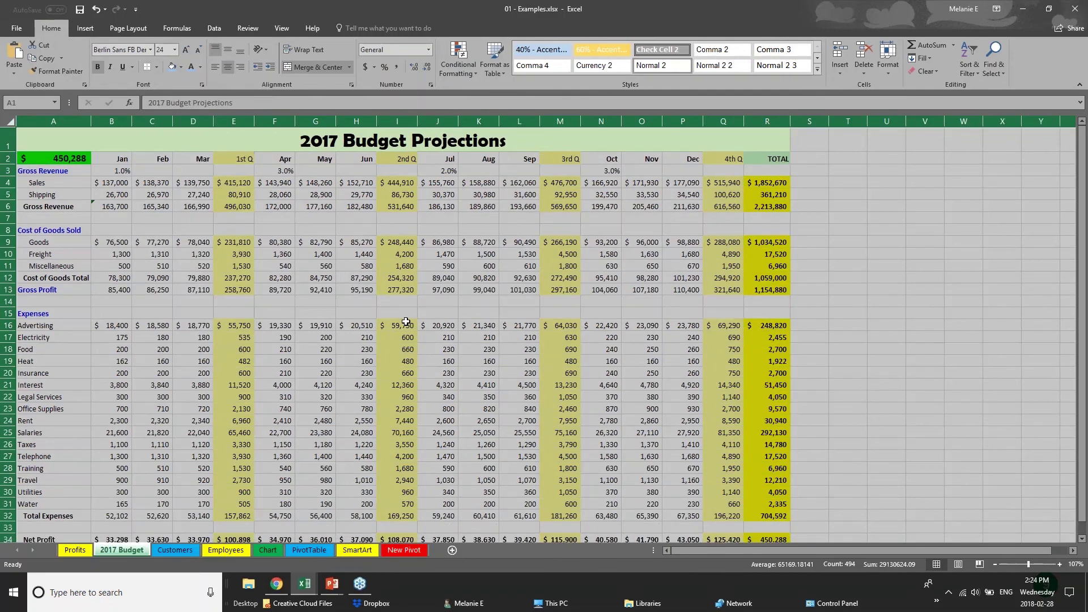
- Give the month headings B2:R2 a Top and Bottom Border and a light blue fill
click(418, 309)
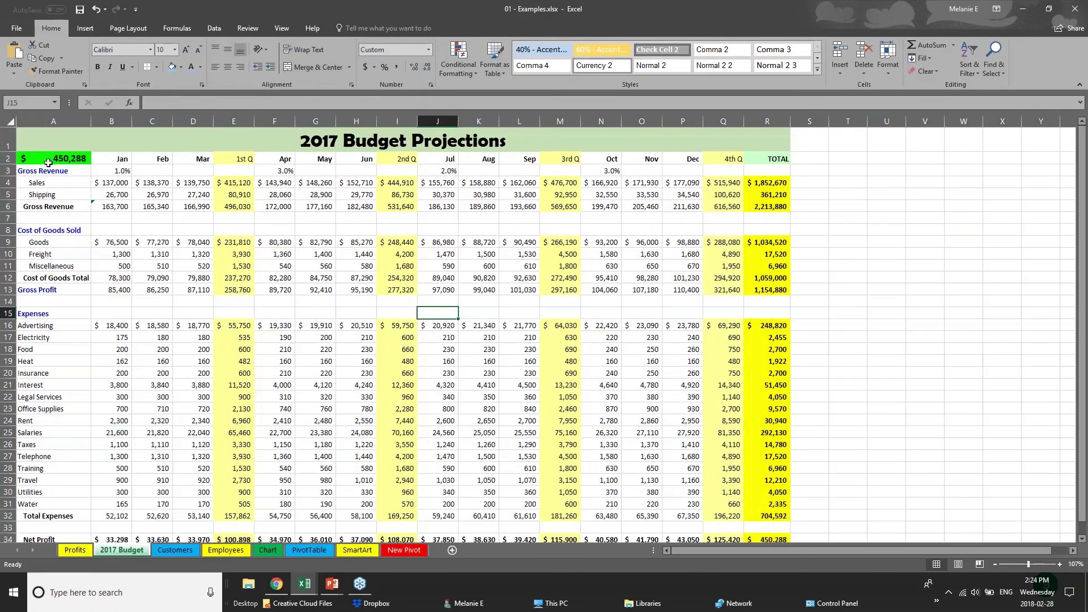
drag(122, 162, 777, 160)
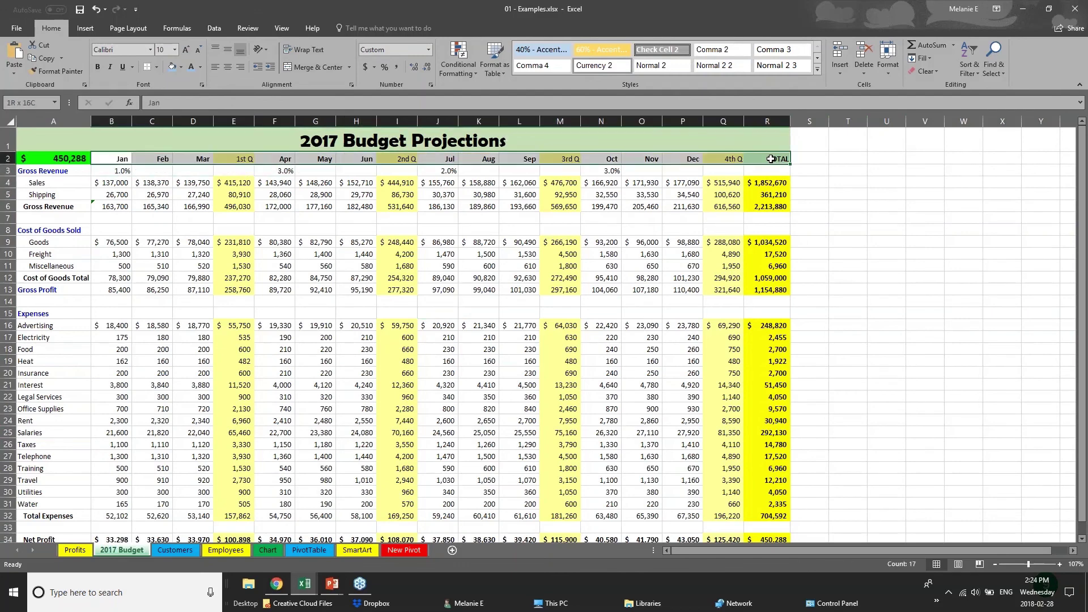
click(157, 67)
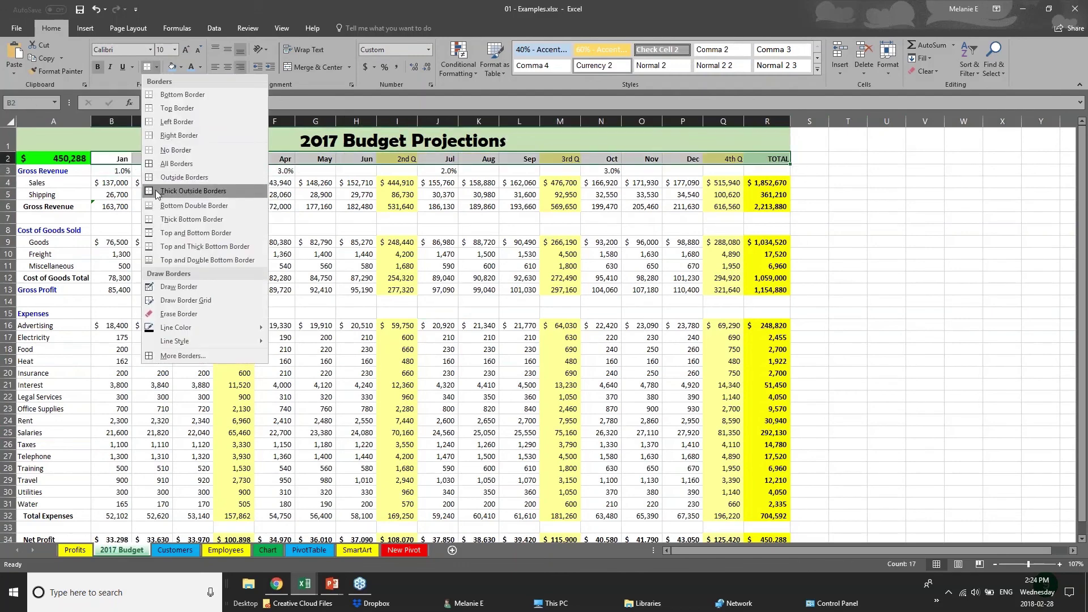
click(169, 233)
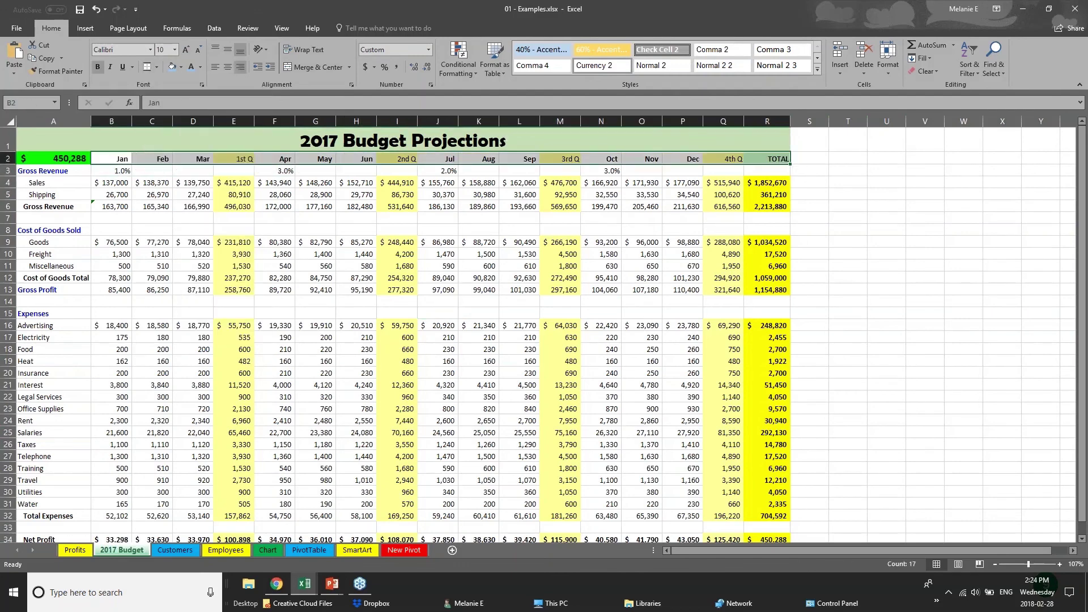
click(175, 73)
click(163, 265)
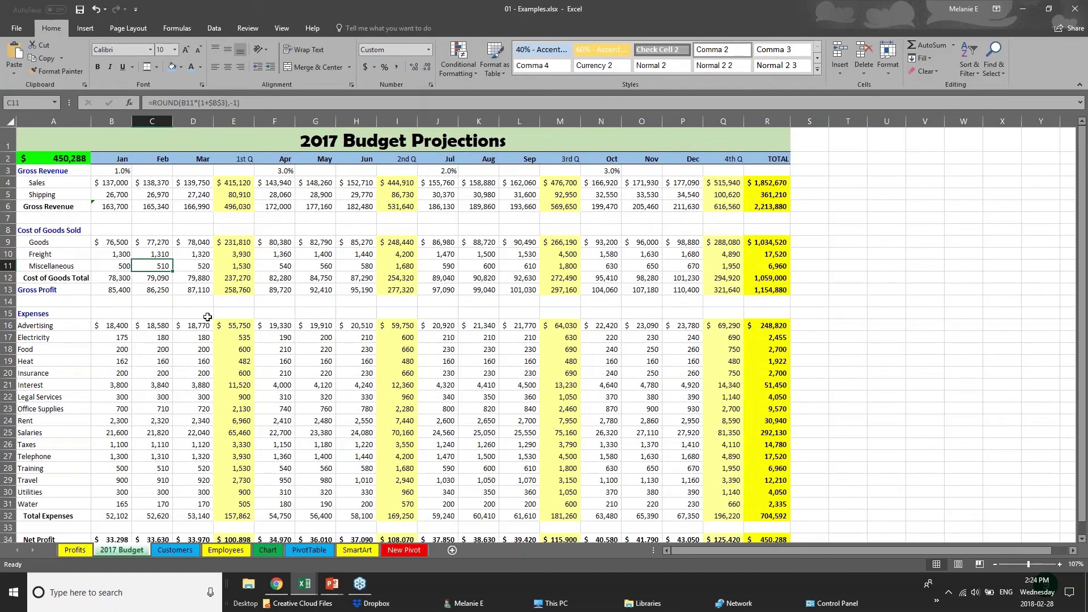
click(170, 203)
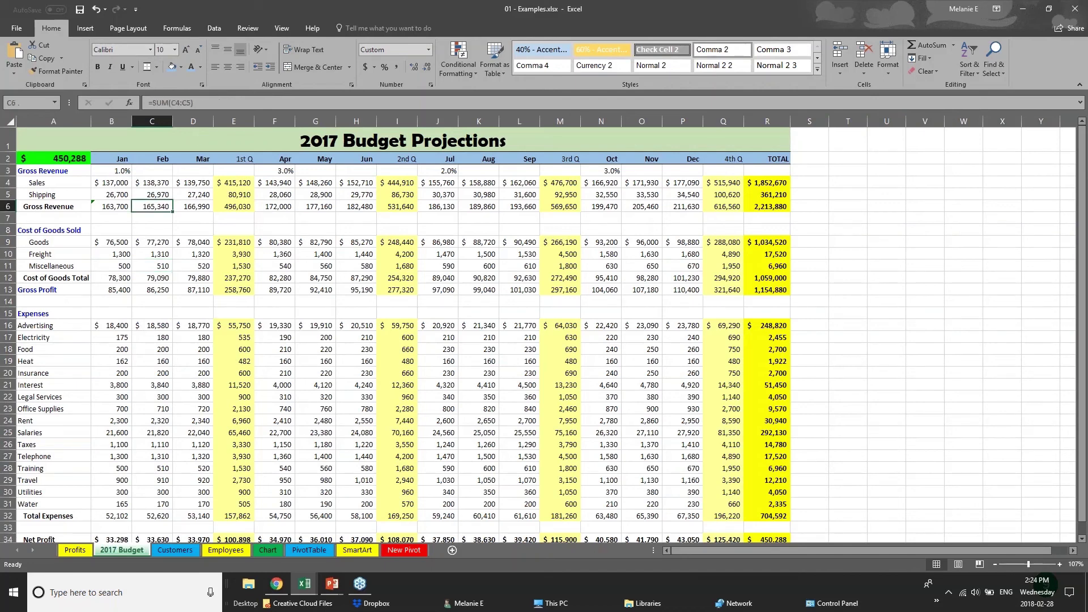
click(302, 141)
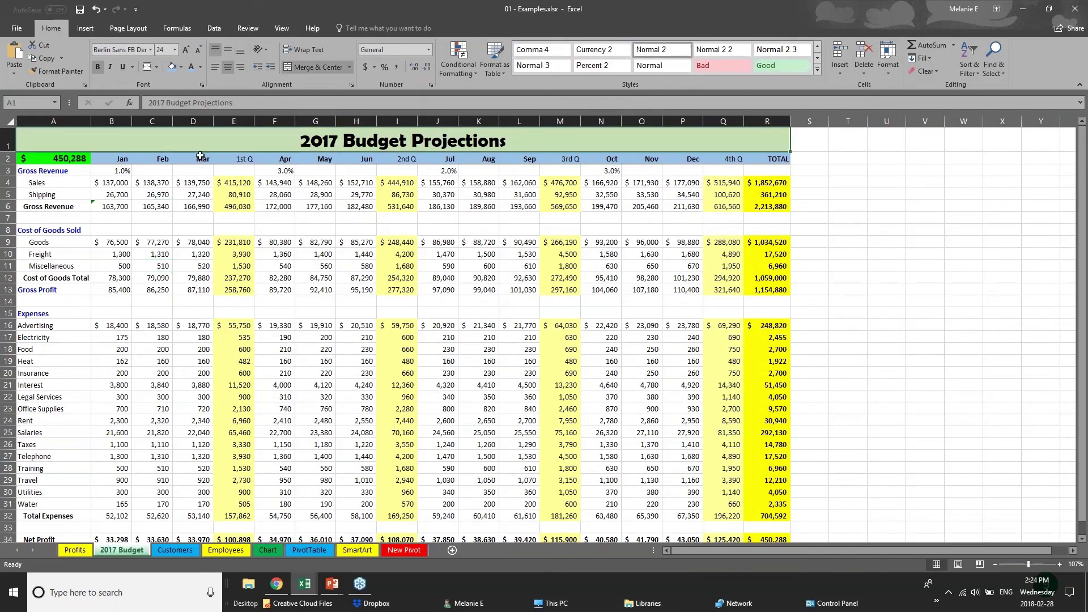
- Set the 2017 Budget Projections title text in A1 to the Arial font
click(102, 183)
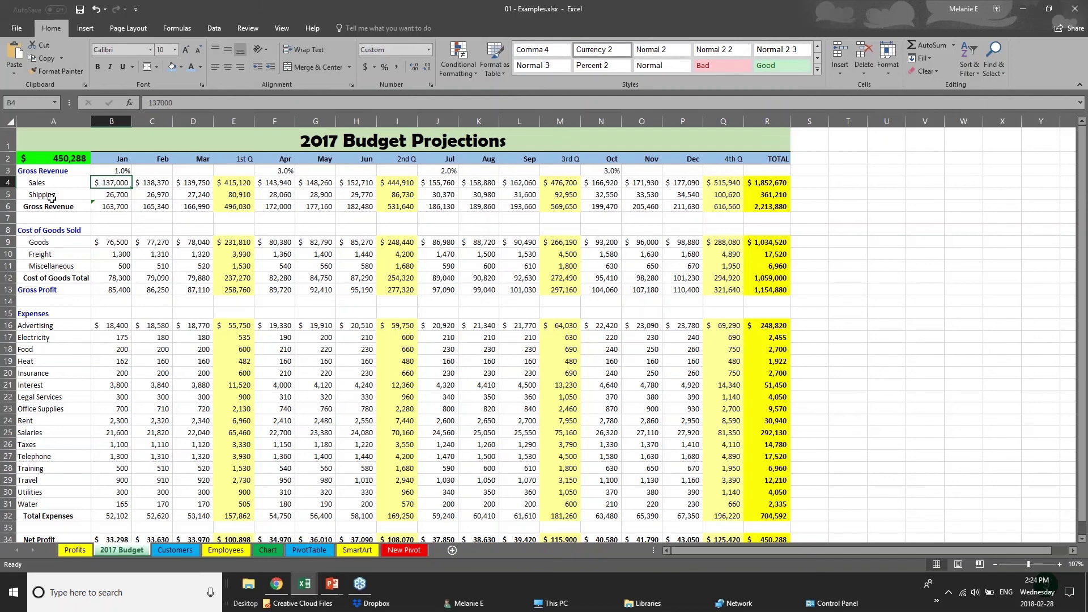
click(226, 147)
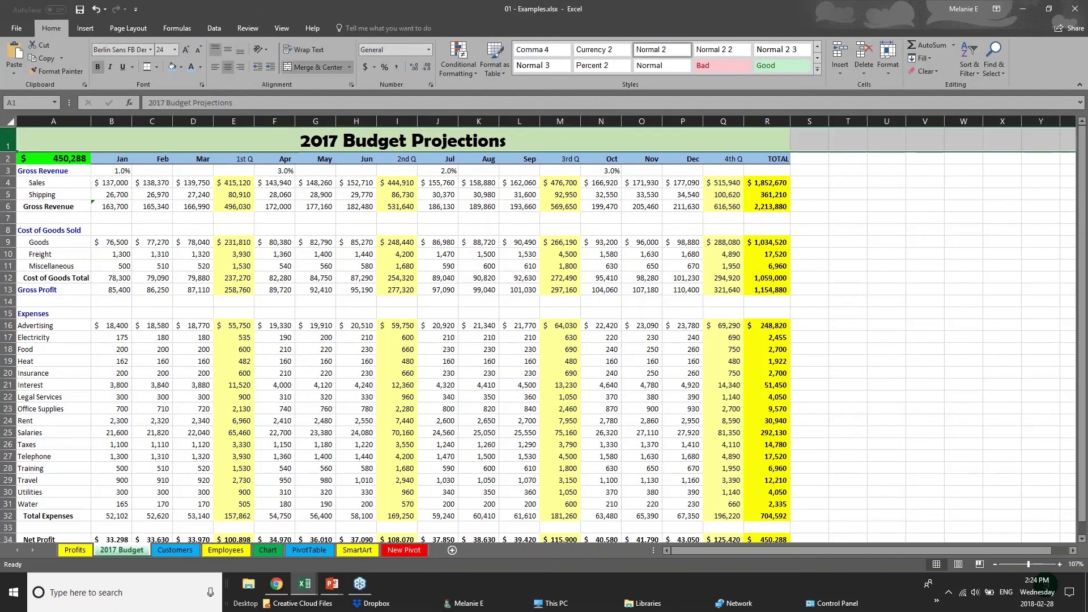
key(shift+space)
double_click(226, 147)
drag(226, 147, 507, 143)
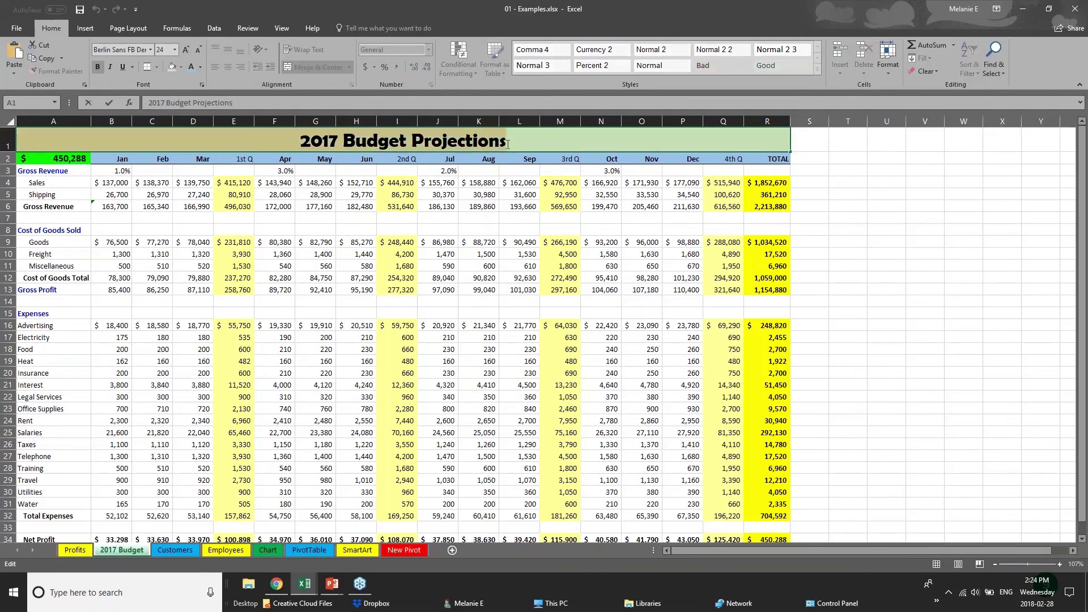
click(151, 50)
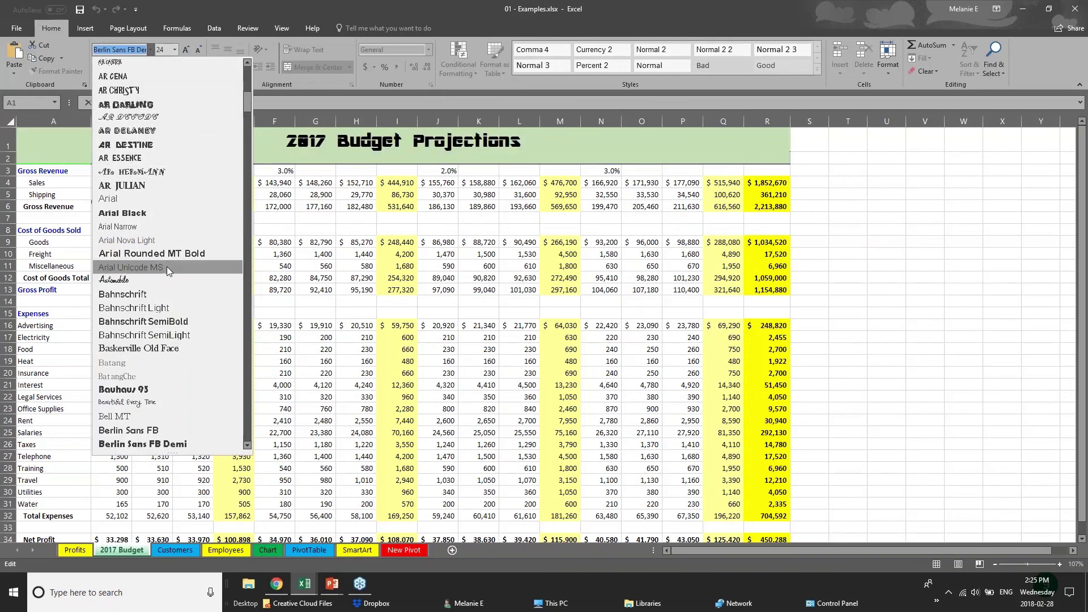
click(171, 199)
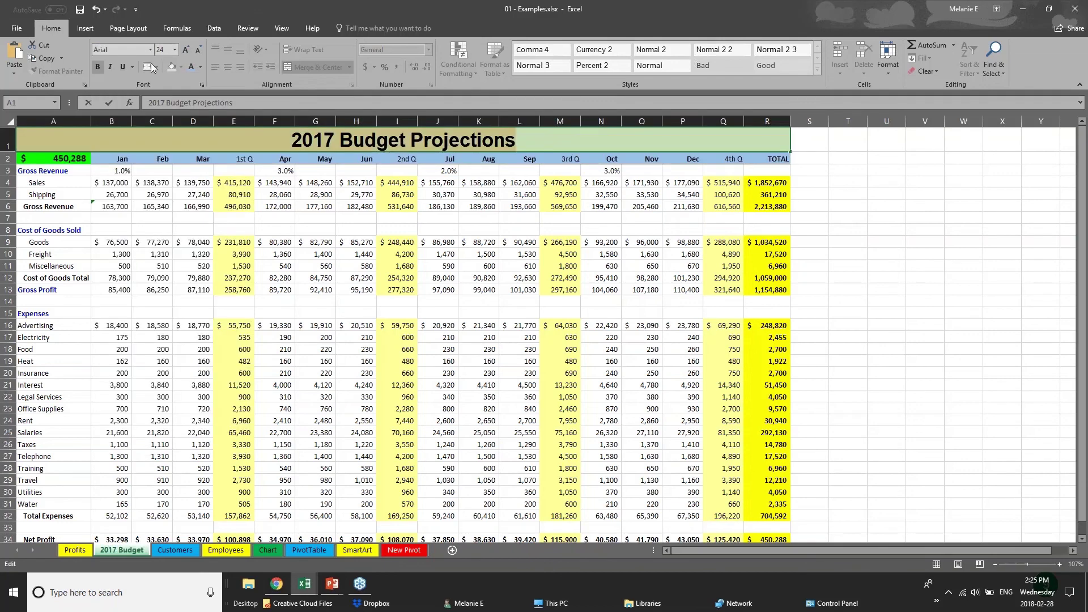
right_click(386, 141)
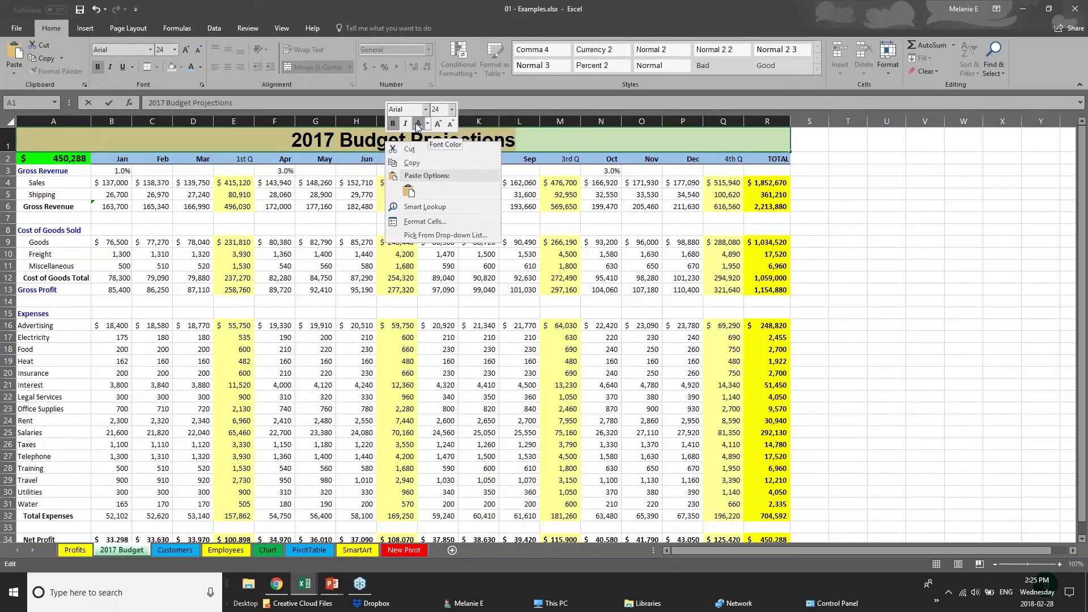
click(257, 137)
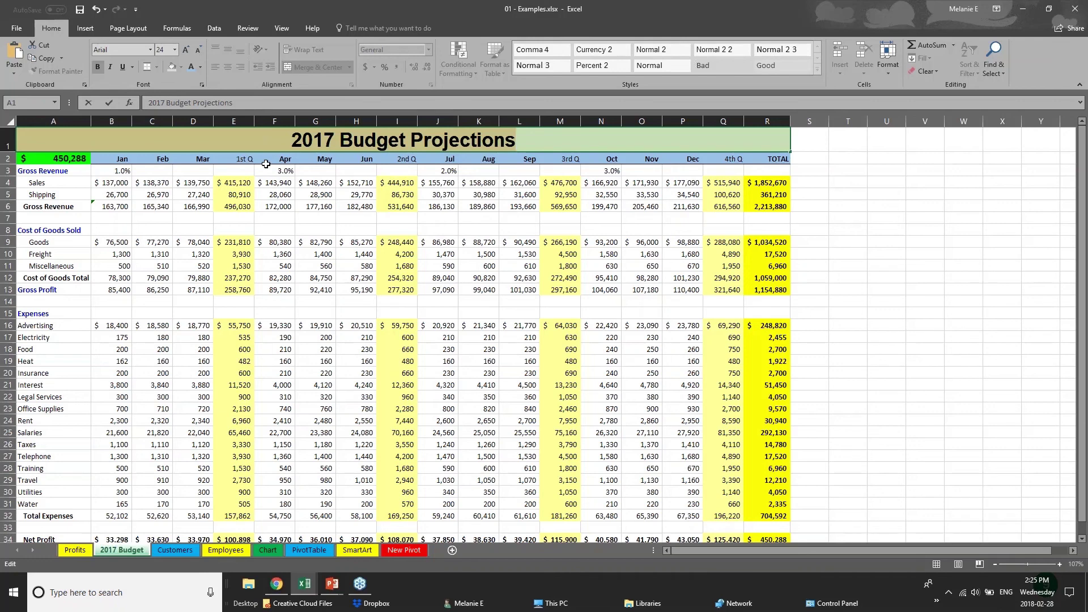
key(Return)
click(287, 468)
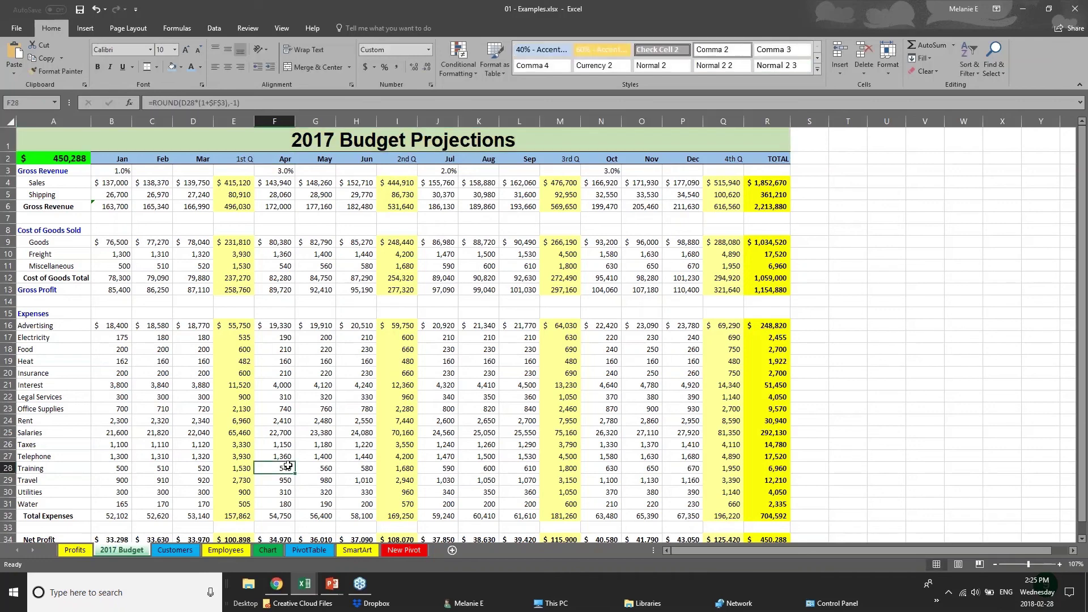
- Fill the Net Profit row A34:R34 dark grey and scroll back to the top
scroll(288, 466, down, 3)
drag(767, 419, 23, 417)
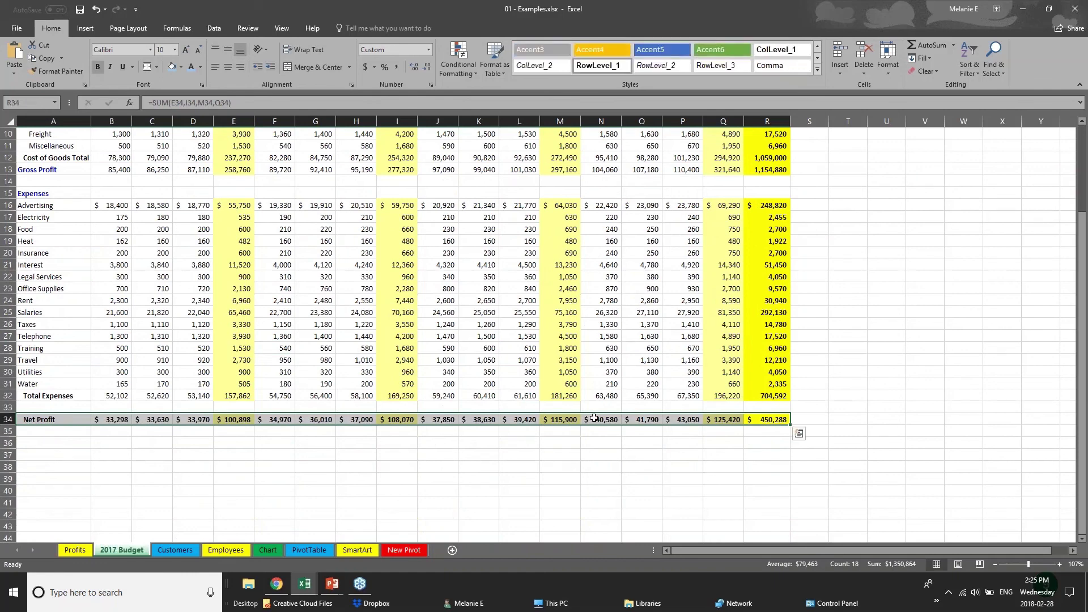
click(181, 66)
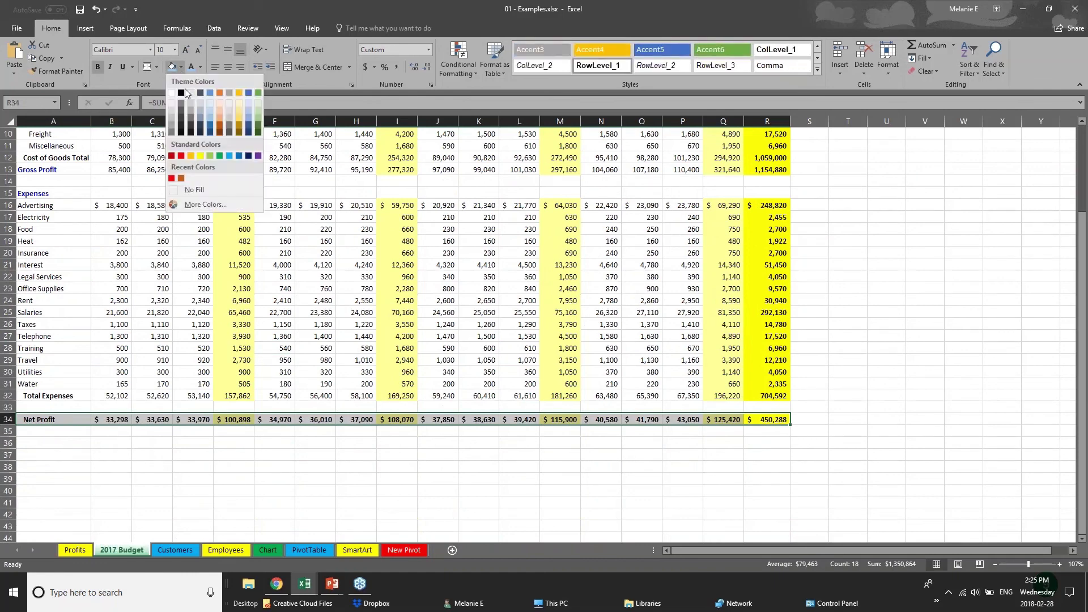
click(182, 128)
click(181, 67)
click(420, 518)
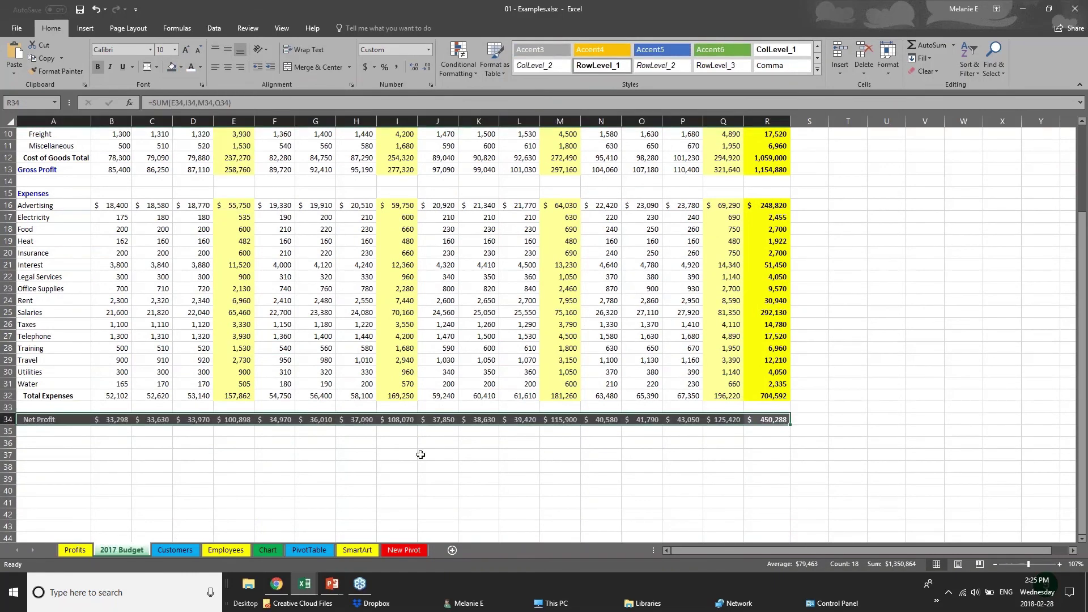
click(427, 445)
scroll(428, 445, up, 1)
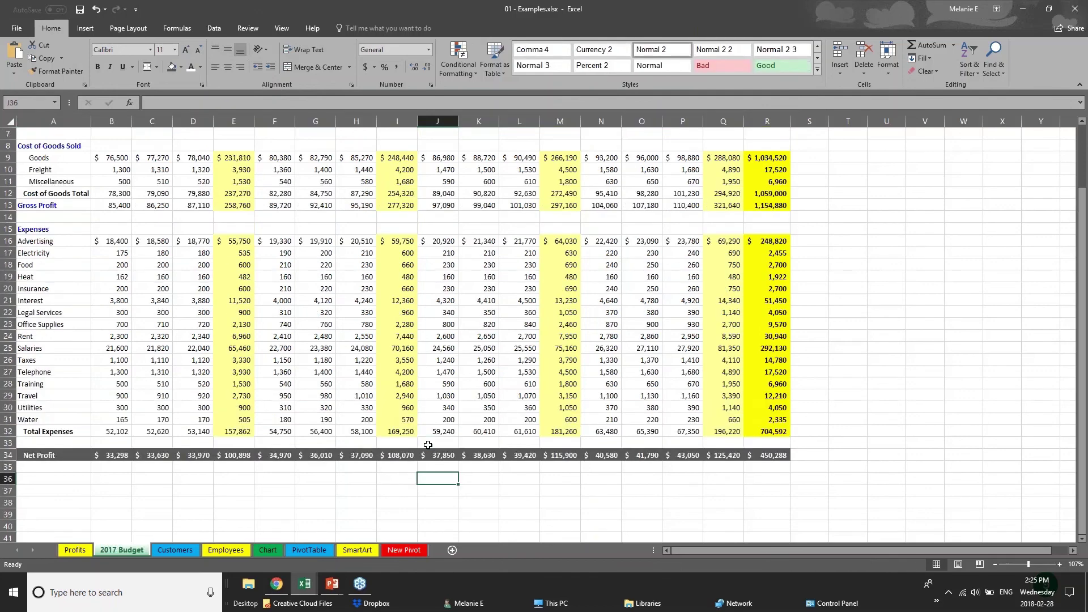
scroll(427, 445, up, 2)
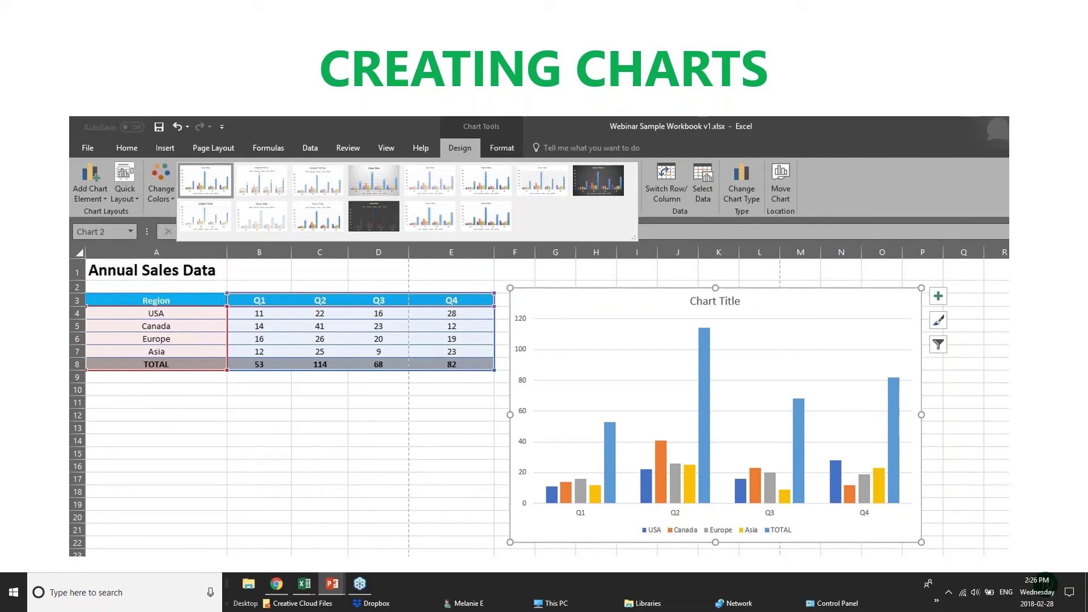
- Inspect the USA Q1–Q4 figures in B4:E4 and the TOTAL formulas in E8 and B8
click(304, 584)
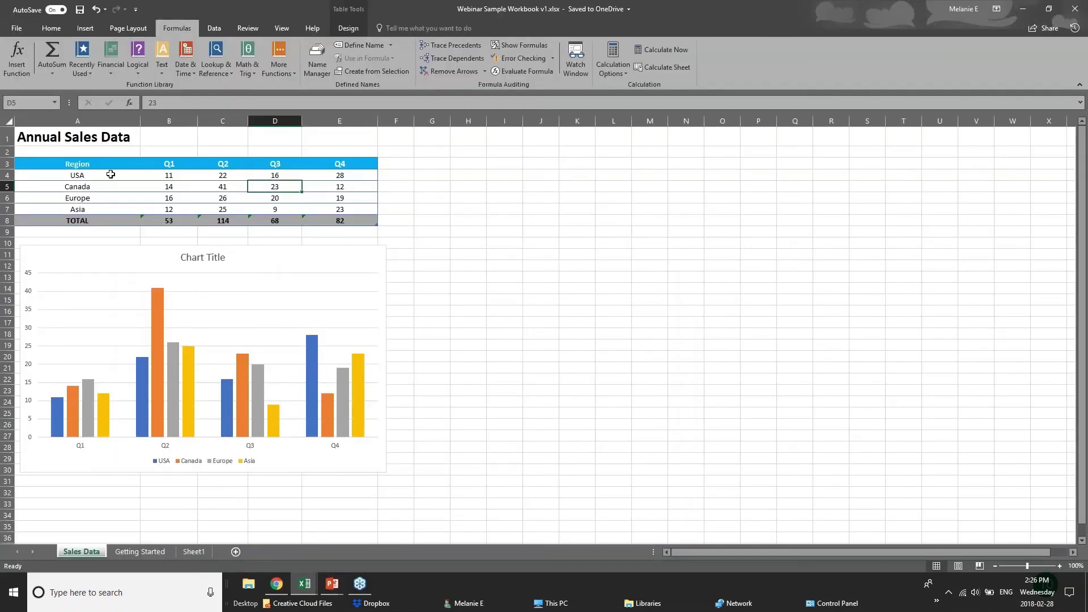
click(194, 181)
click(233, 178)
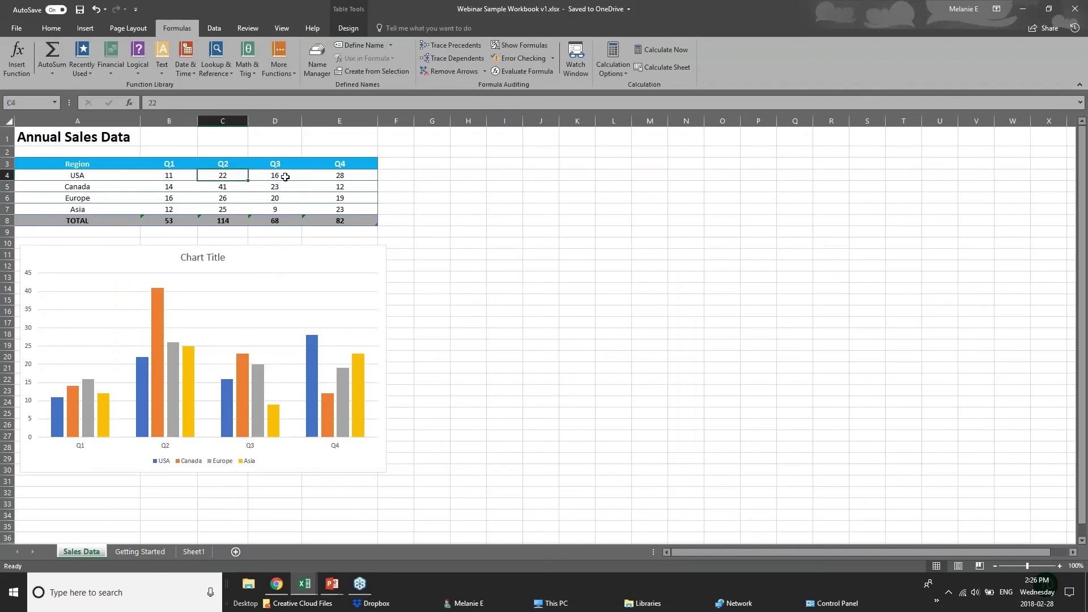
click(285, 177)
click(337, 172)
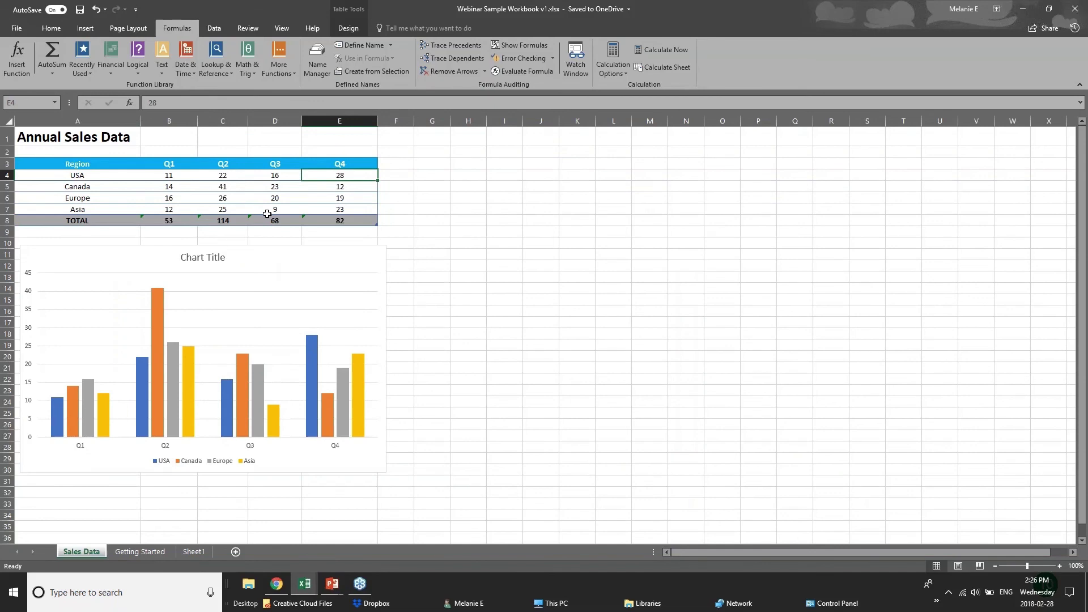
click(356, 221)
click(170, 220)
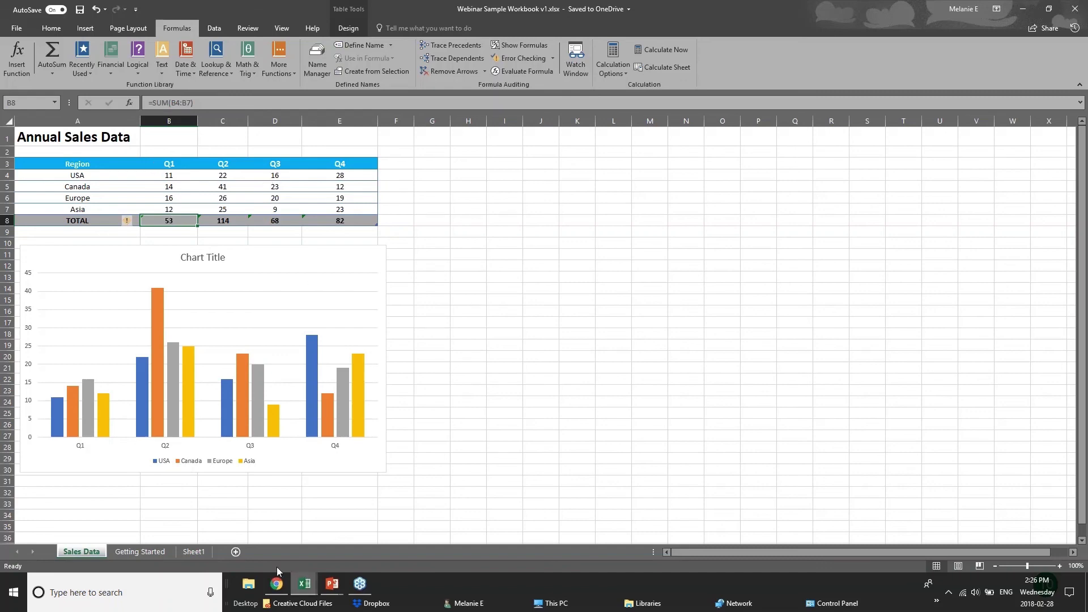
mouse_move(300, 588)
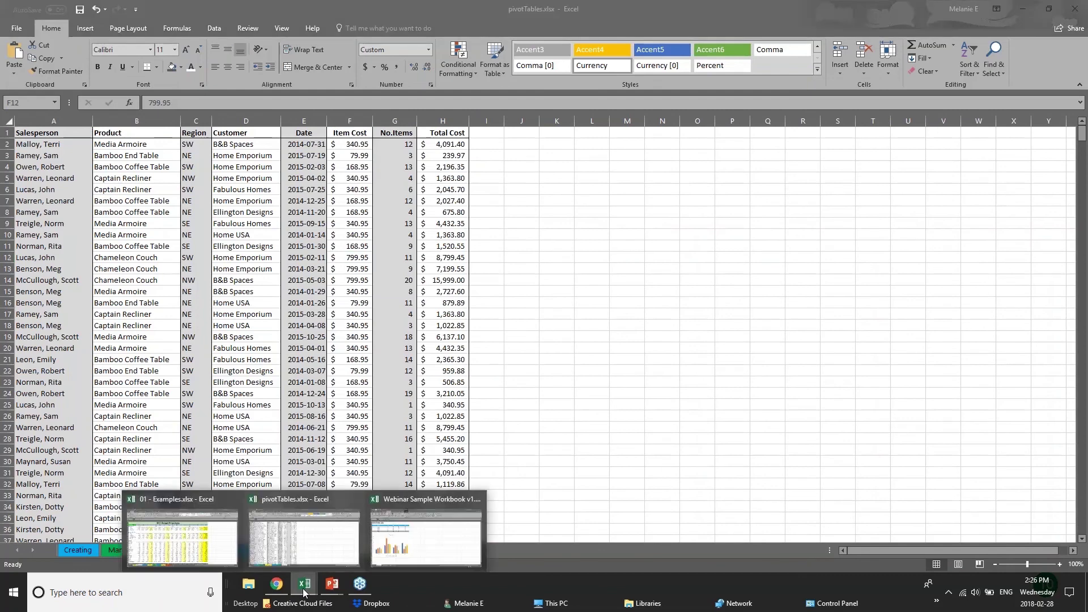
- On the 01 - Examples Chart sheet, delete the Furniture Sales by Region chart
click(223, 552)
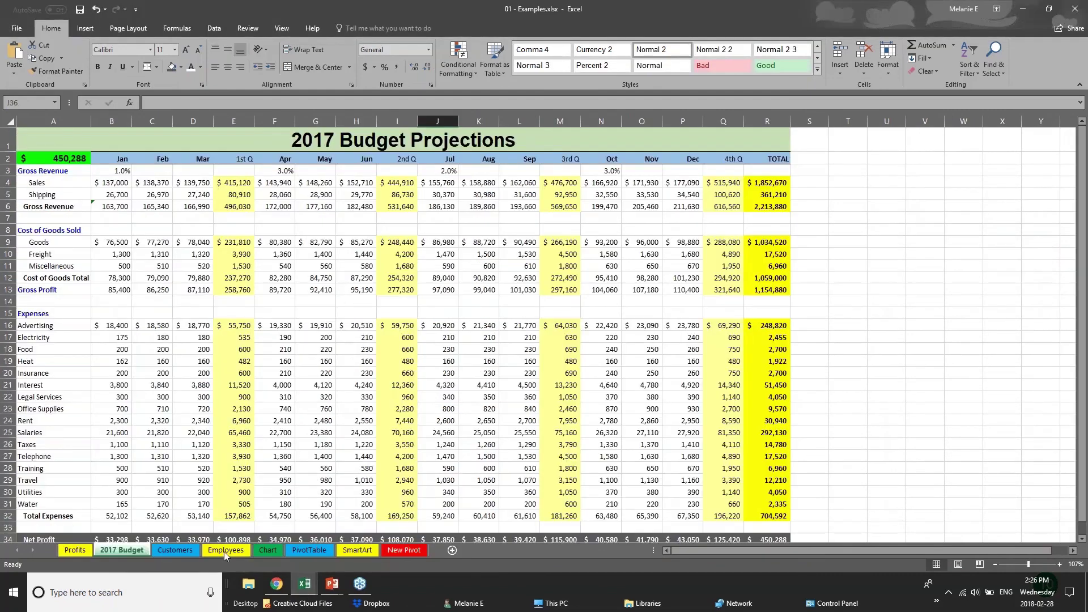
click(267, 549)
drag(708, 329, 958, 386)
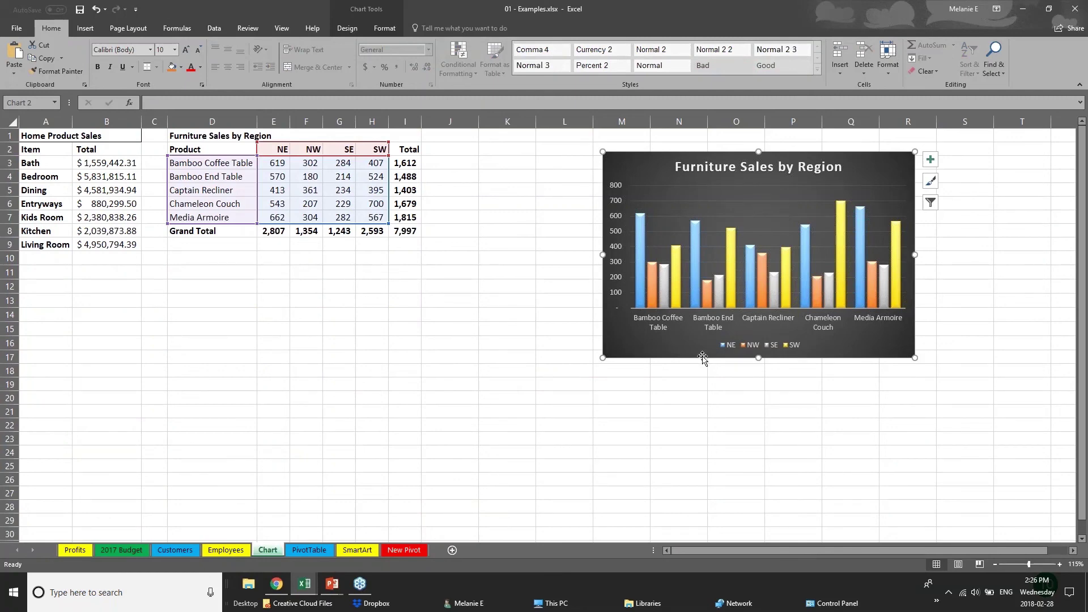
drag(701, 356, 815, 350)
key(Delete)
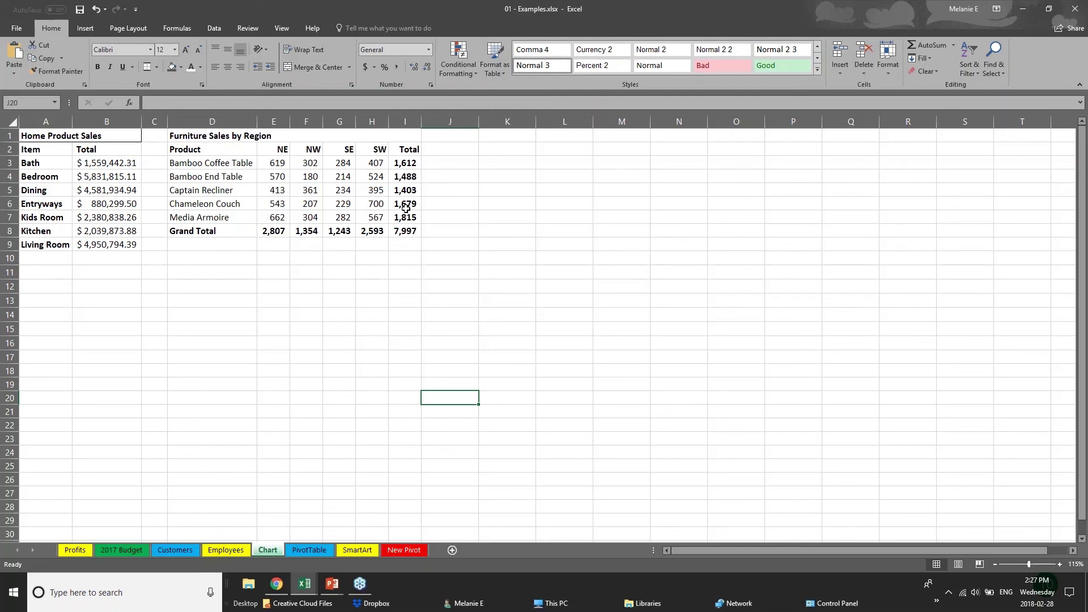
- Select the product and region figures D2:H7, excluding the Total column and Grand Total row
click(199, 149)
click(293, 306)
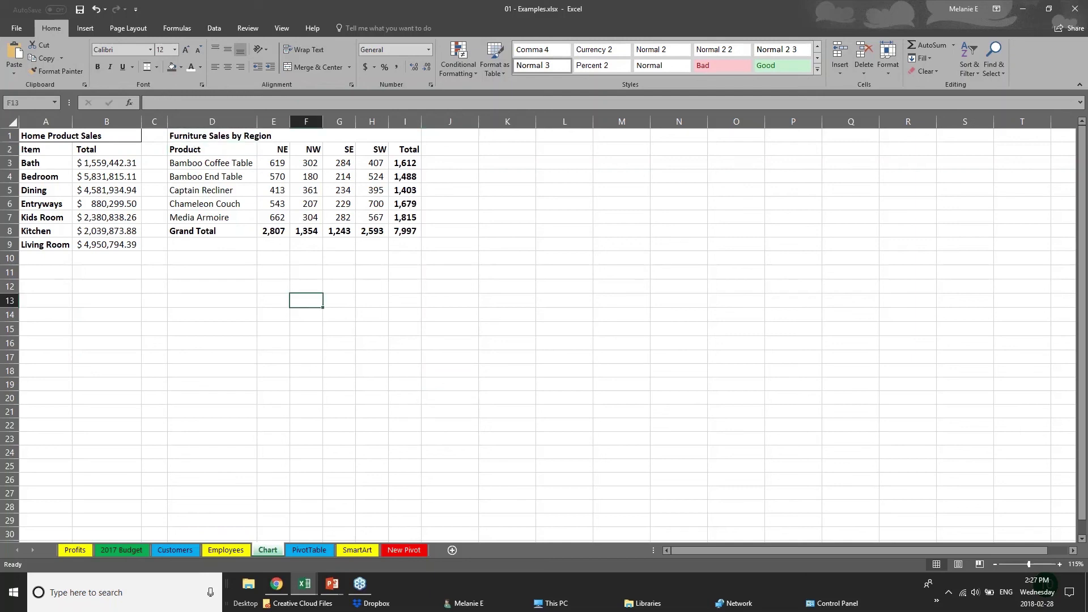
drag(404, 164, 415, 226)
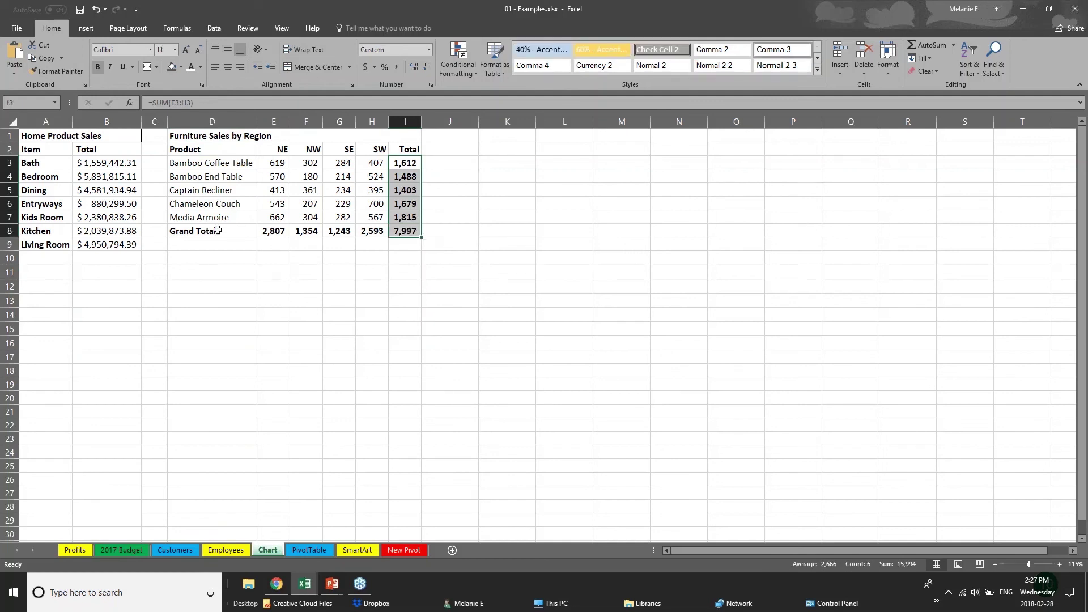
drag(216, 228, 407, 230)
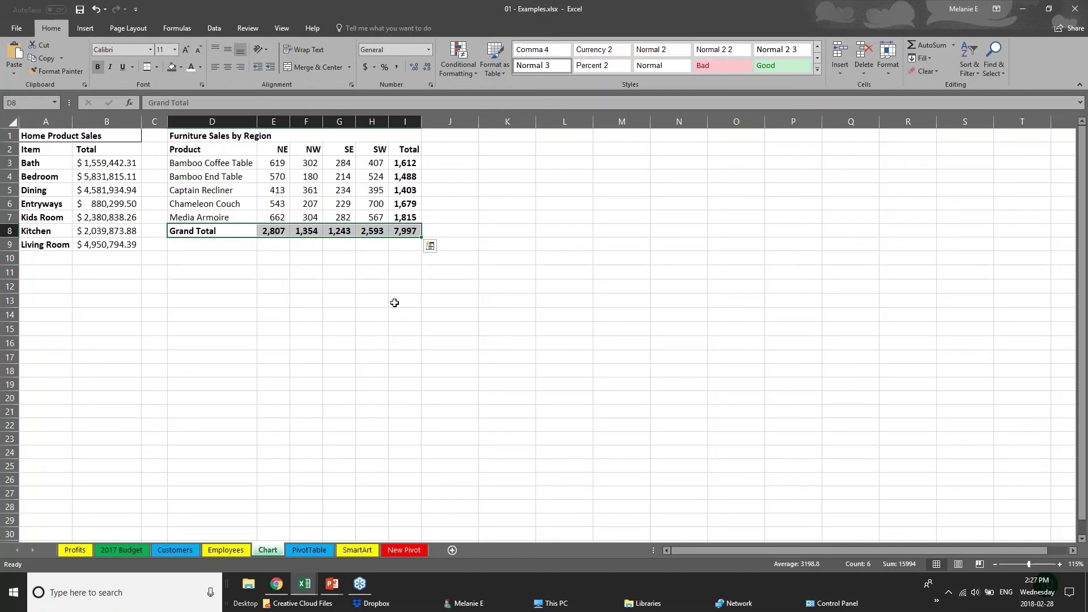
click(274, 288)
click(193, 151)
drag(193, 152, 384, 217)
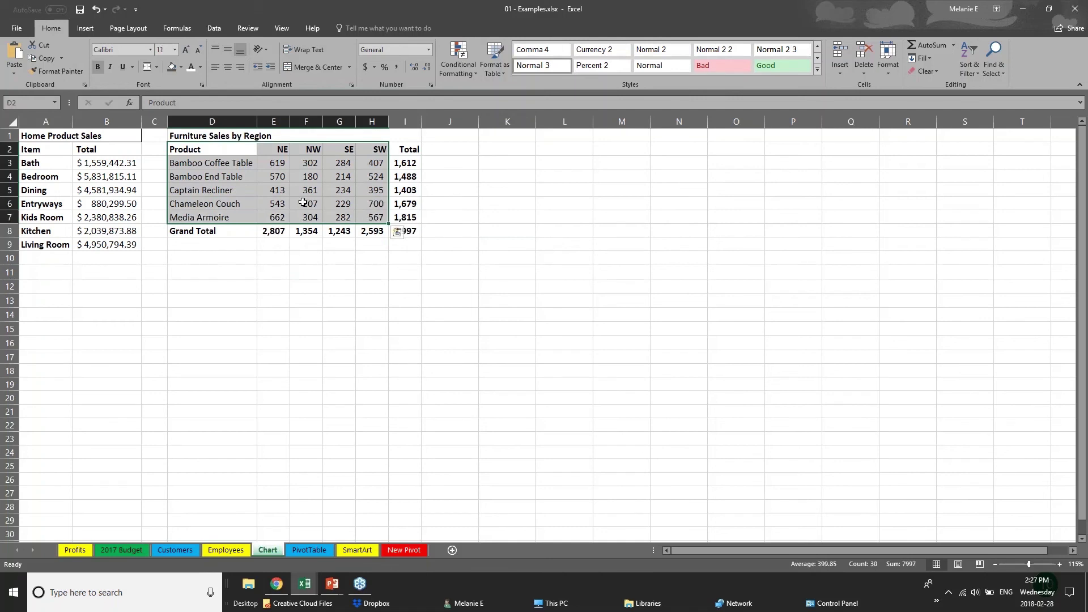
click(85, 28)
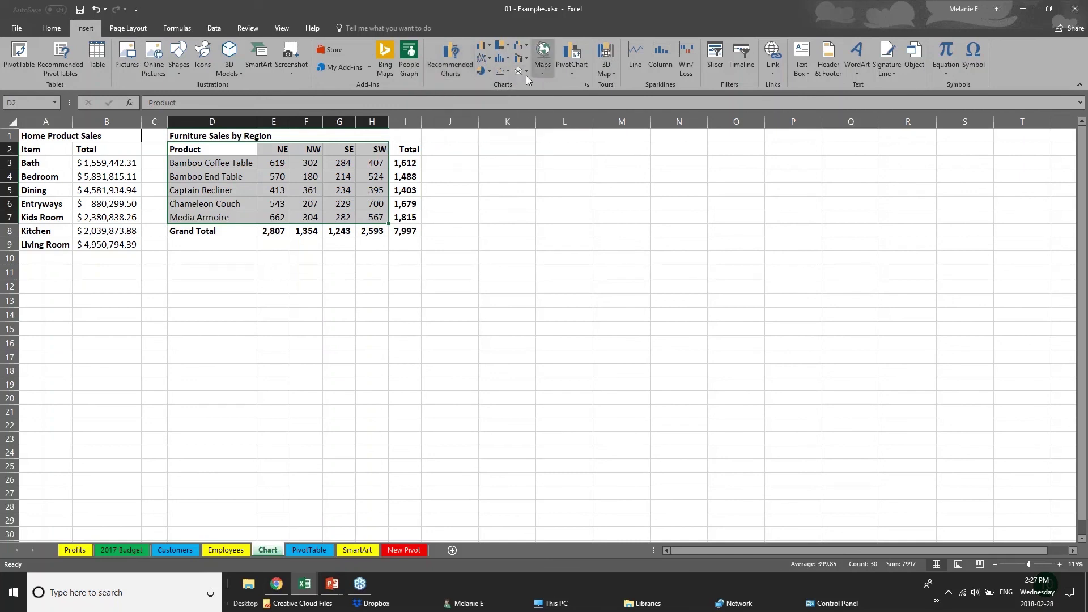
- Browse the Hierarchy and Column chart types, then view Recommended Charts led by Clustered Bar
click(507, 47)
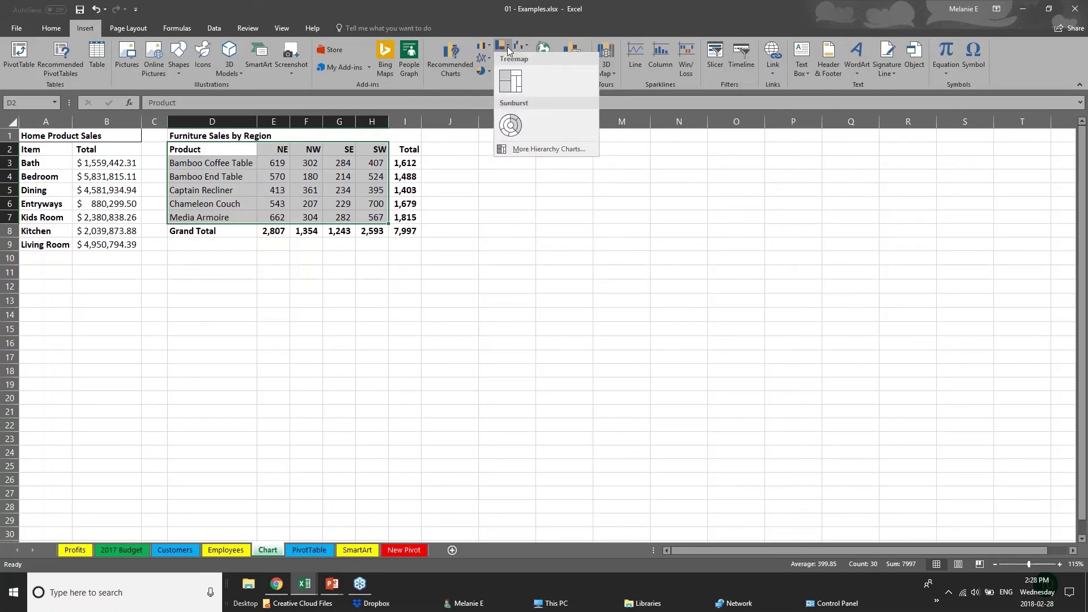
click(491, 47)
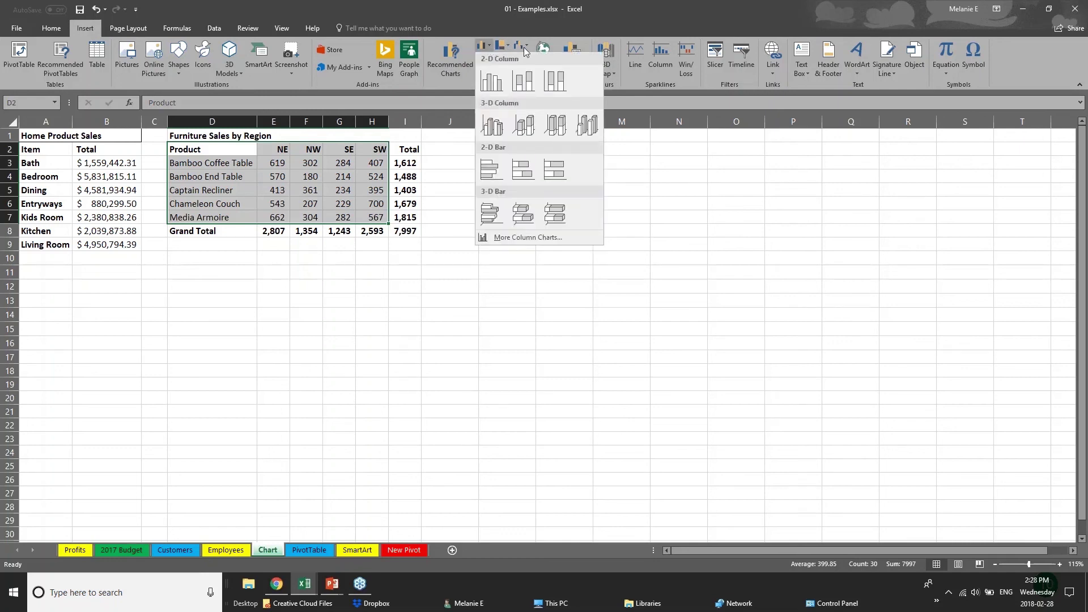
click(437, 65)
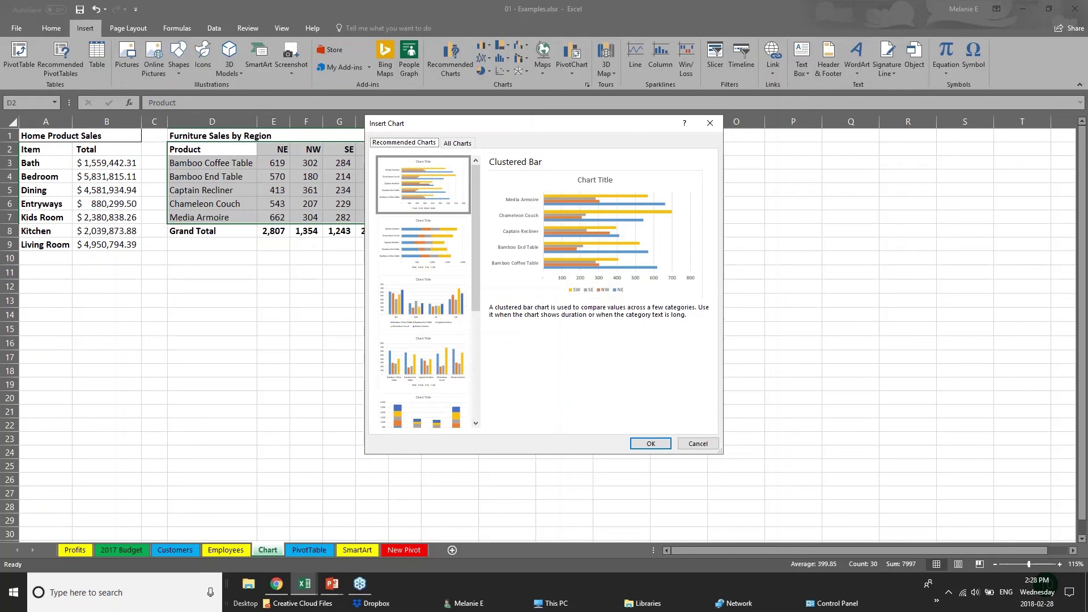
- Browse the recommended charts and insert a Clustered Bar chart of the furniture sales
click(424, 261)
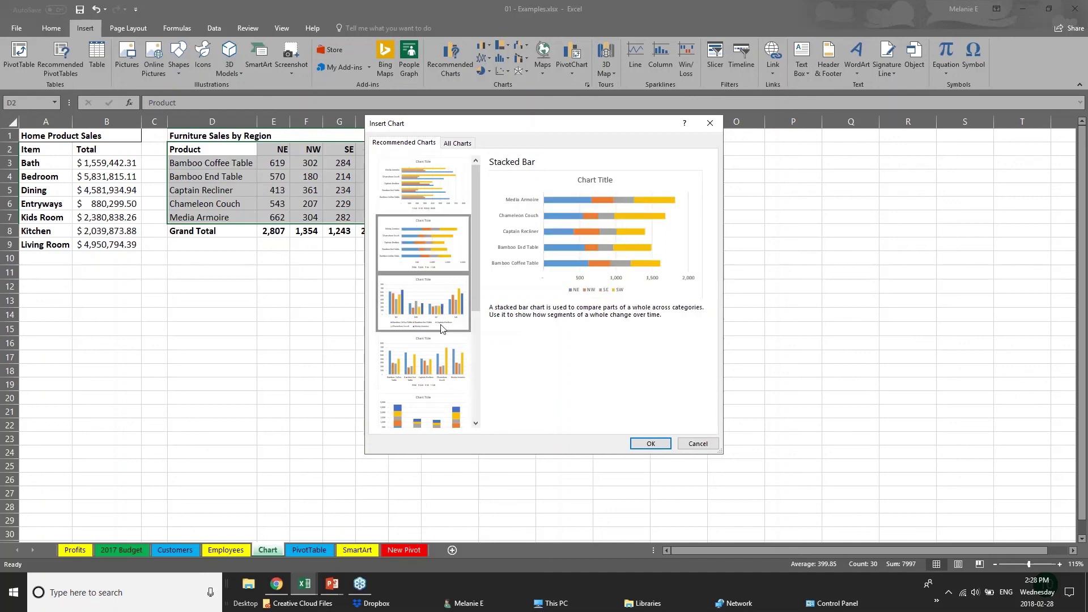
click(436, 323)
click(454, 377)
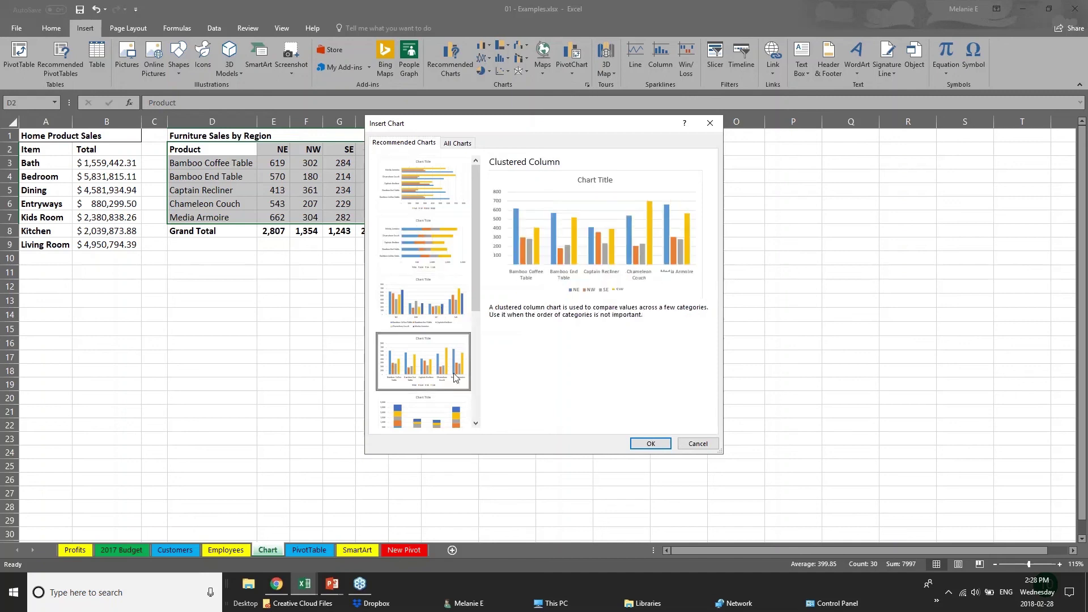
click(458, 418)
click(474, 336)
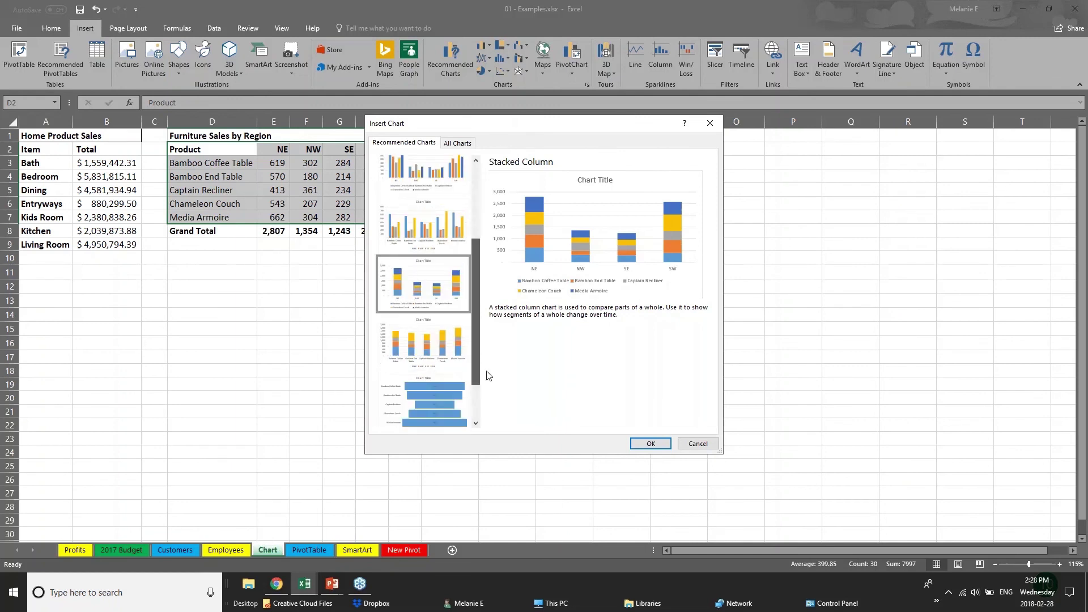
scroll(486, 375, down, 1)
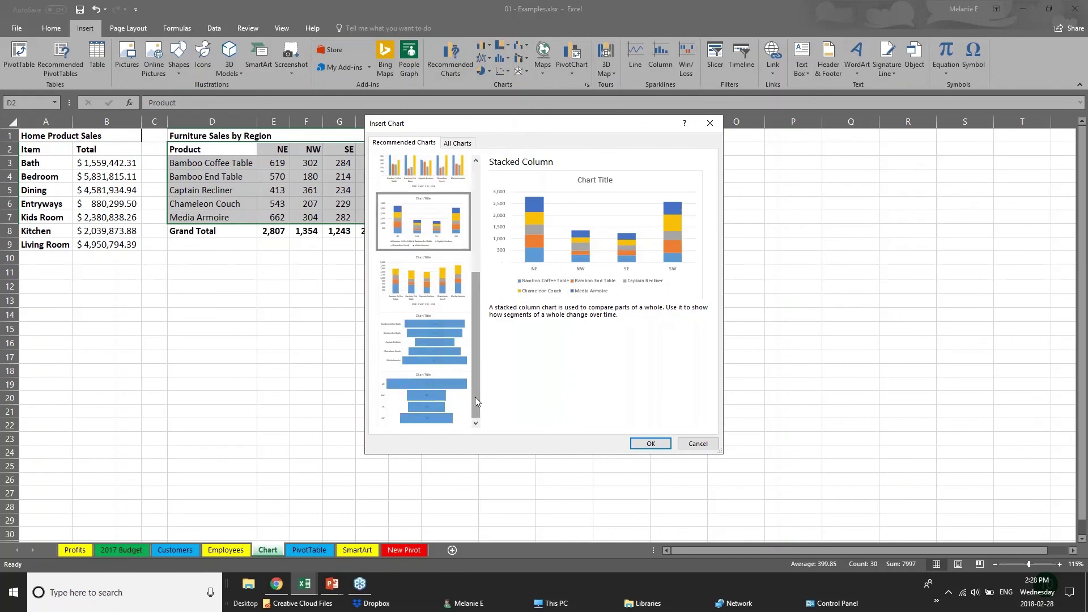
drag(474, 375, 468, 298)
click(457, 183)
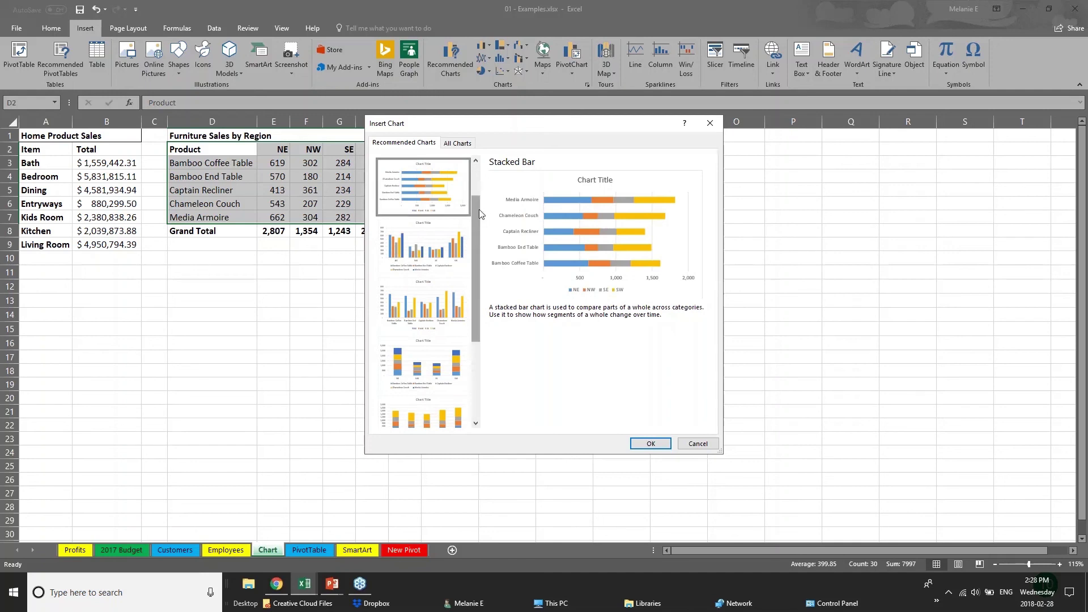
drag(478, 209, 477, 177)
click(420, 207)
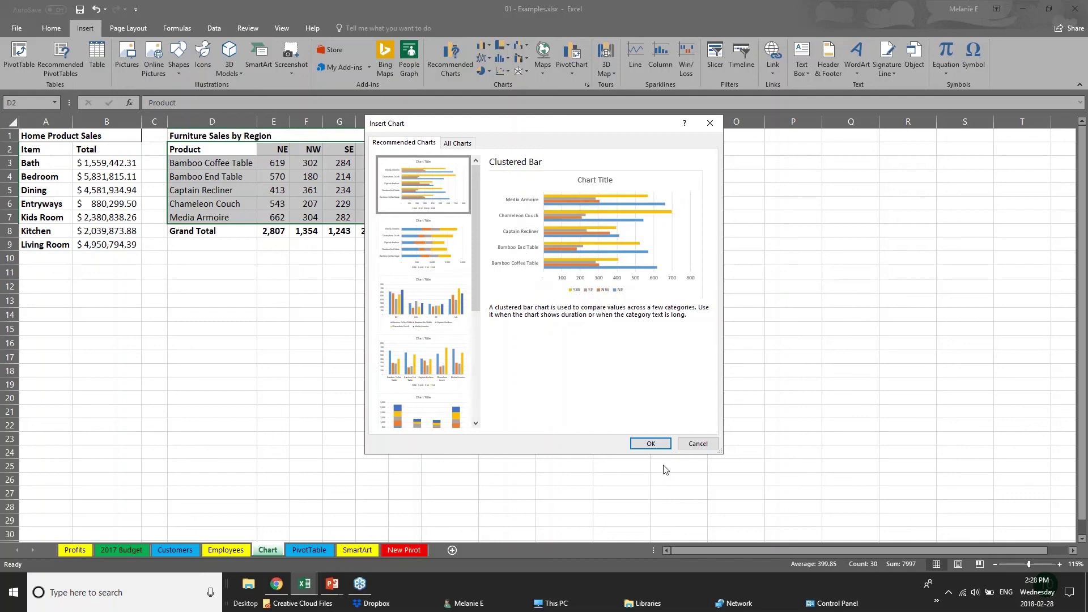
click(657, 446)
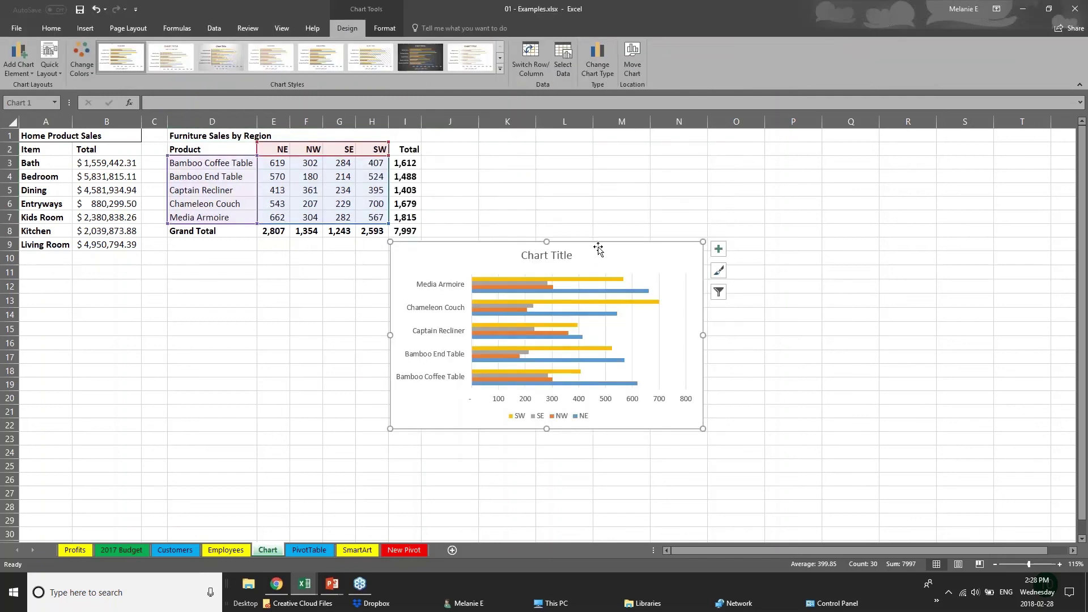
- Move the chart up beside the sales table and drag its corner to enlarge it
drag(597, 250, 640, 158)
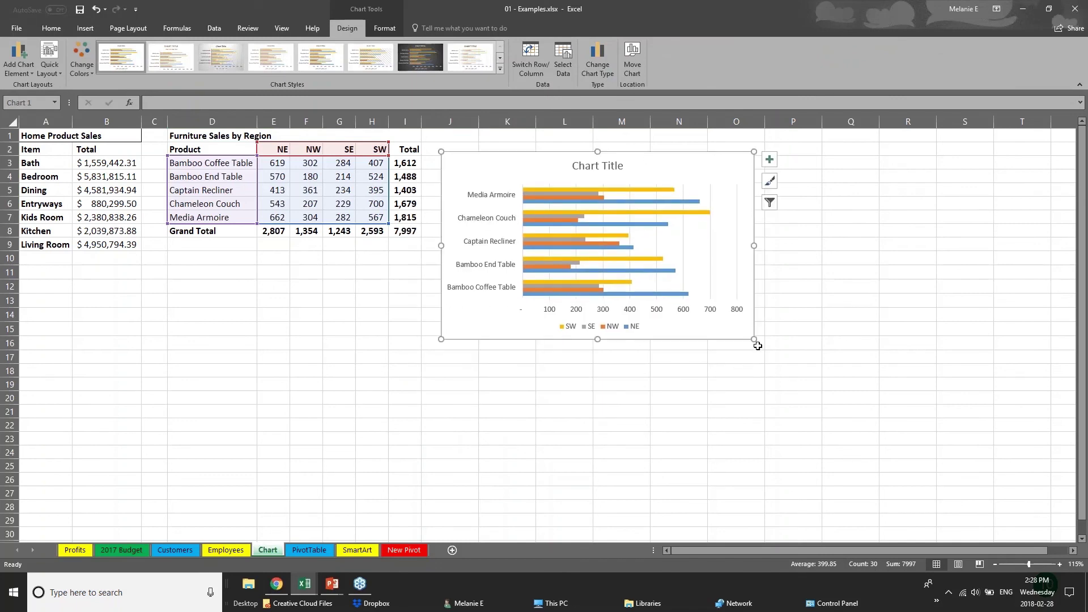
drag(754, 339, 899, 443)
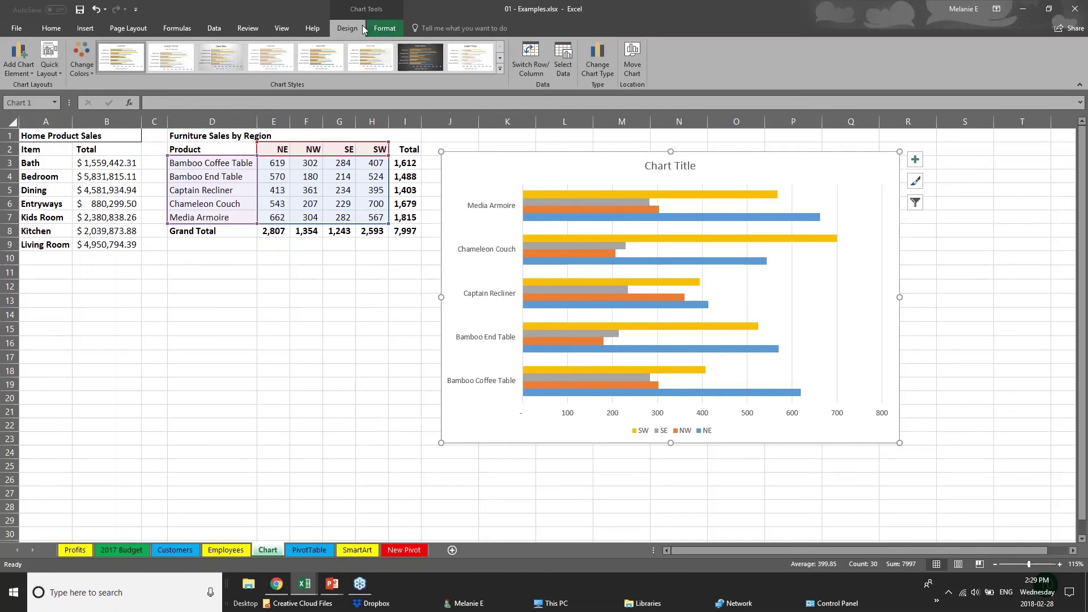
click(285, 392)
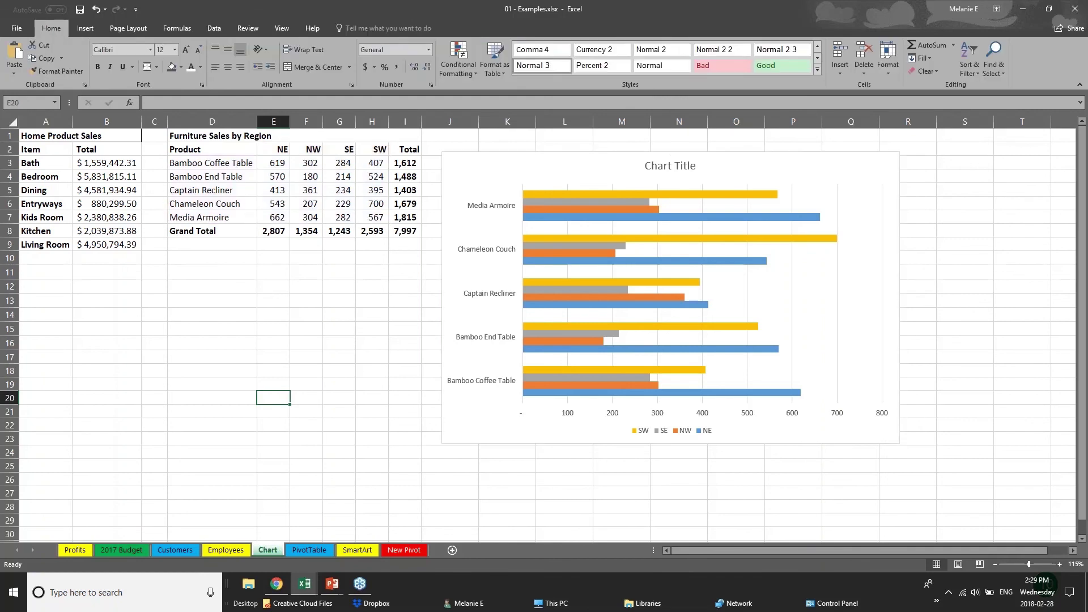
click(453, 396)
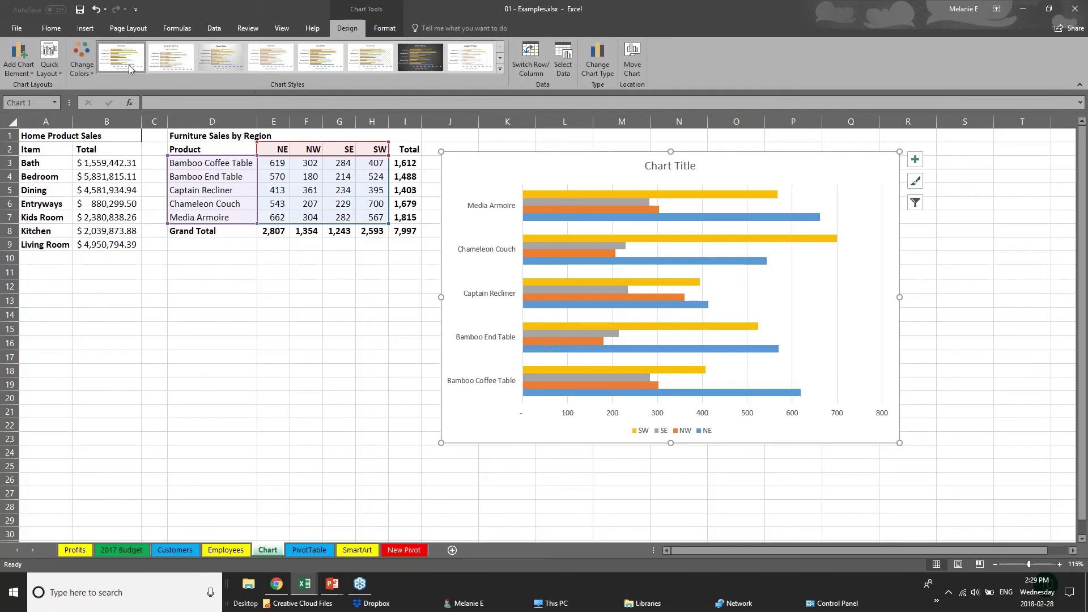
- Recolour the chart bars with the green, yellow and blue colourful palette
click(82, 64)
click(120, 152)
click(122, 204)
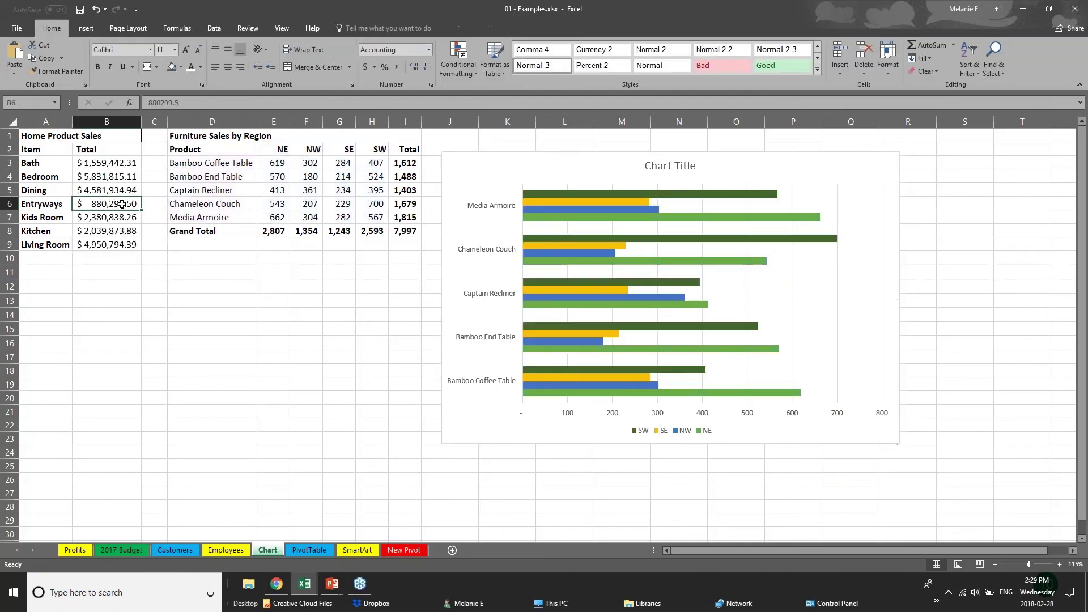
click(589, 209)
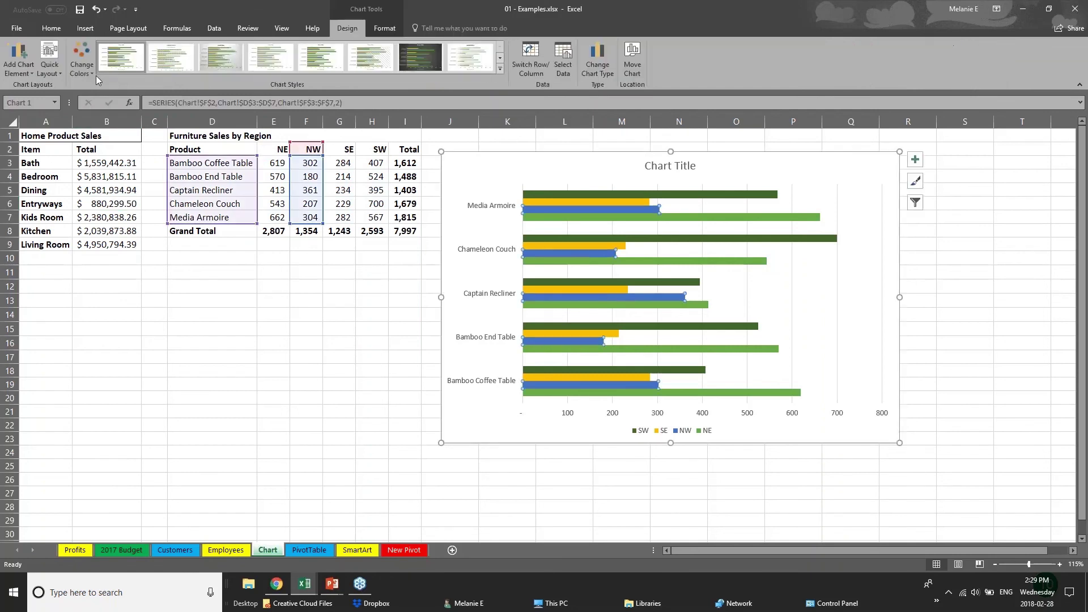
click(81, 64)
click(115, 179)
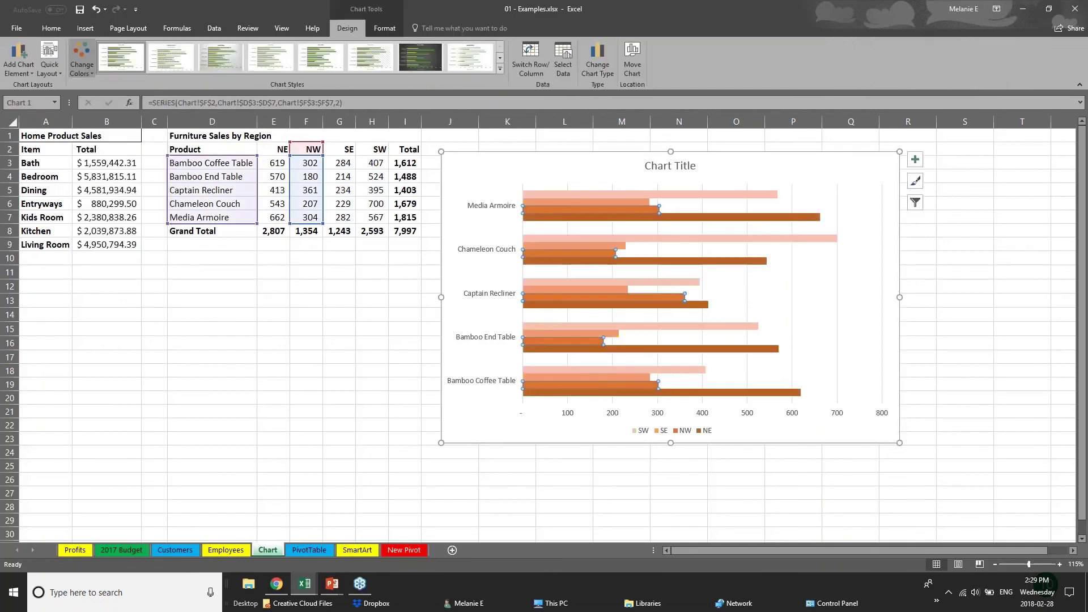
click(82, 64)
click(121, 153)
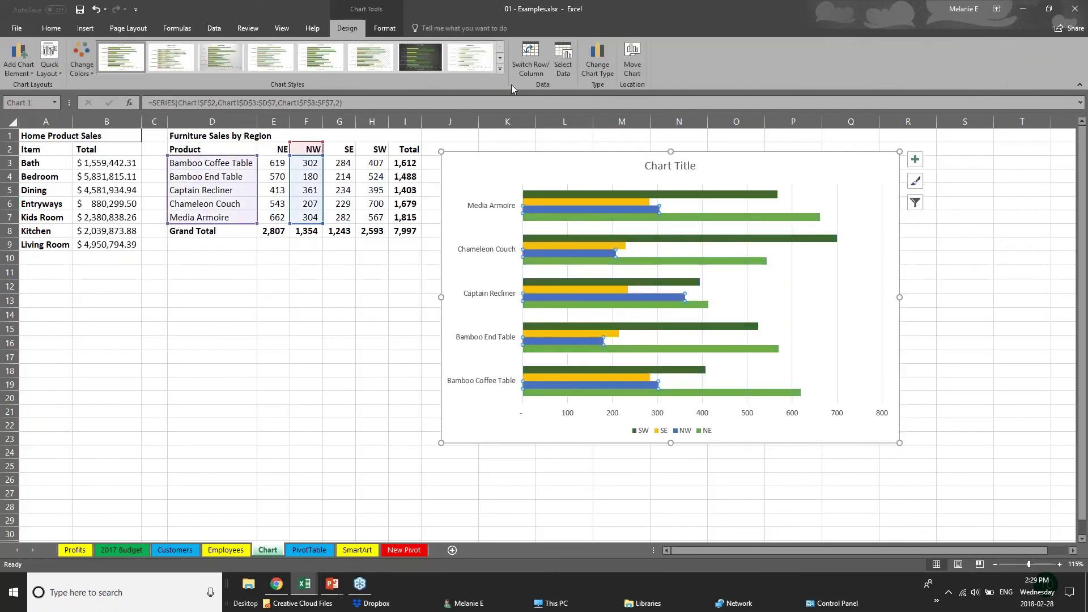
- Apply the chart style with data labels, gradient bars and an uppercase title
click(500, 68)
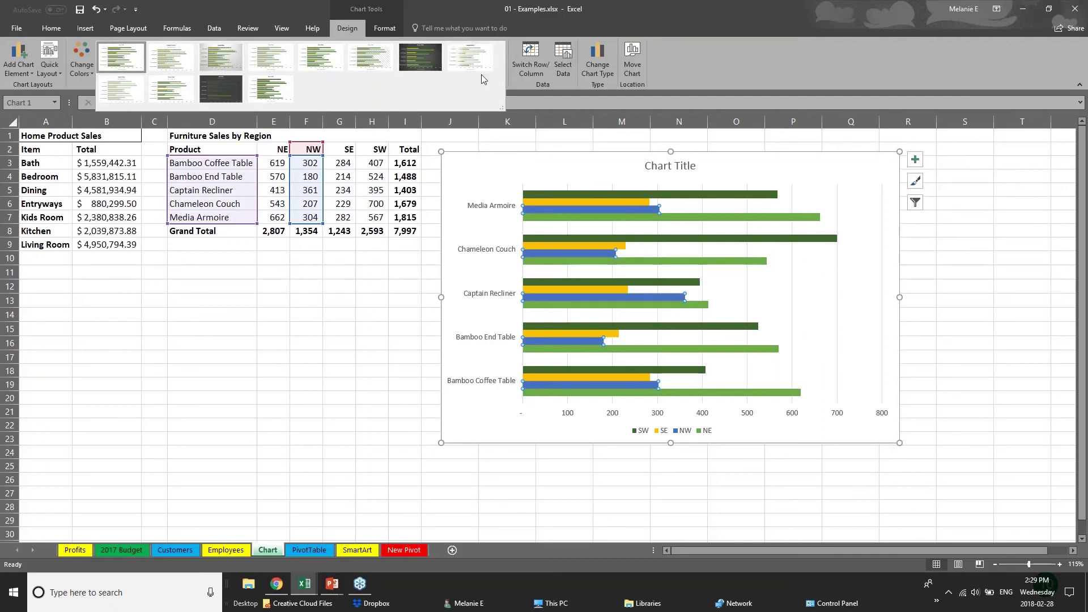
click(221, 57)
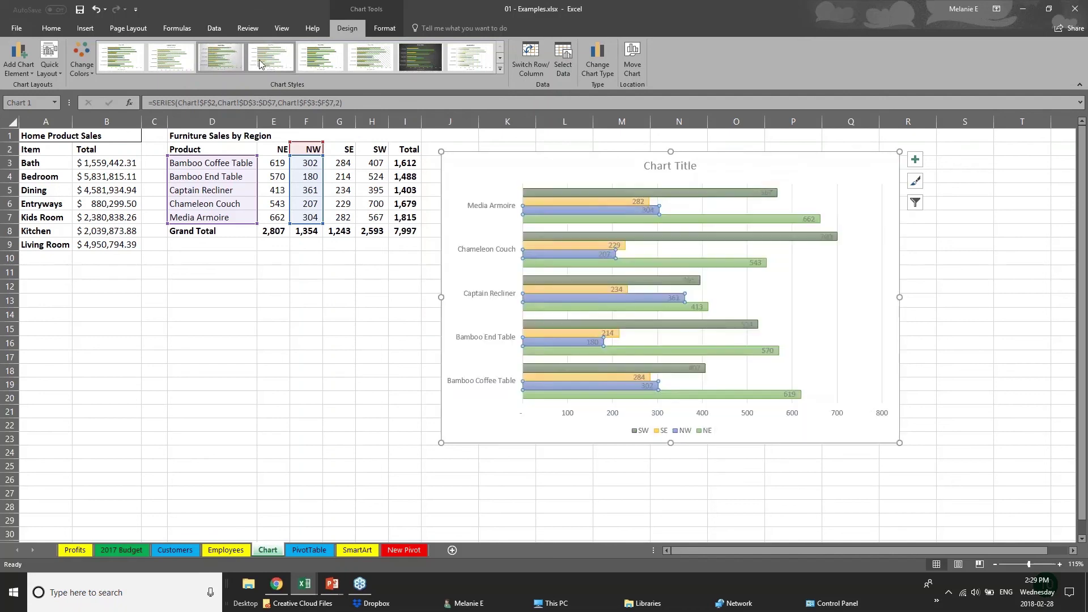
click(322, 59)
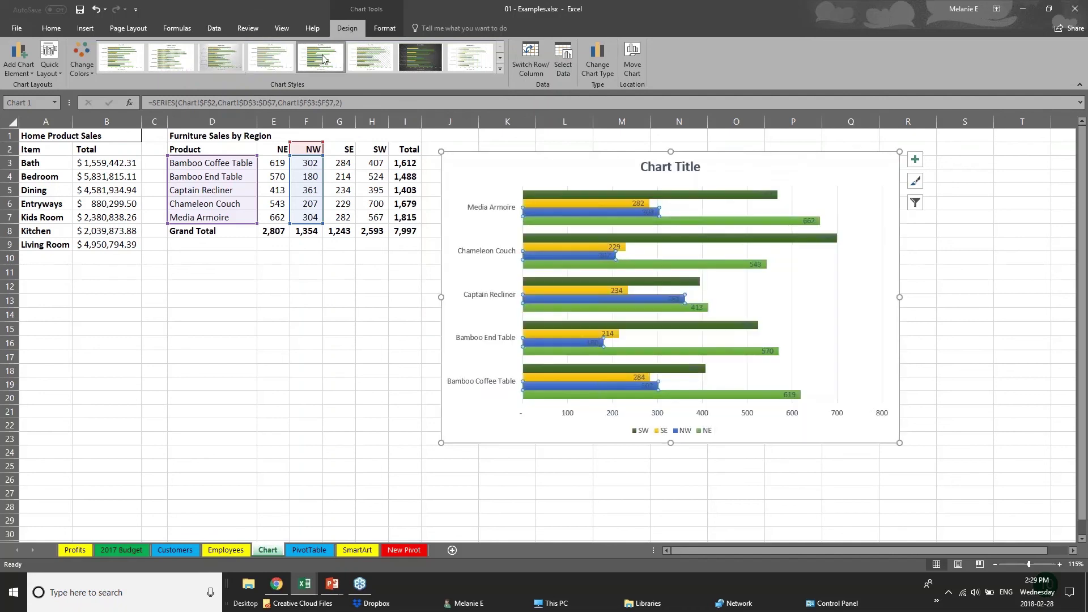
click(471, 59)
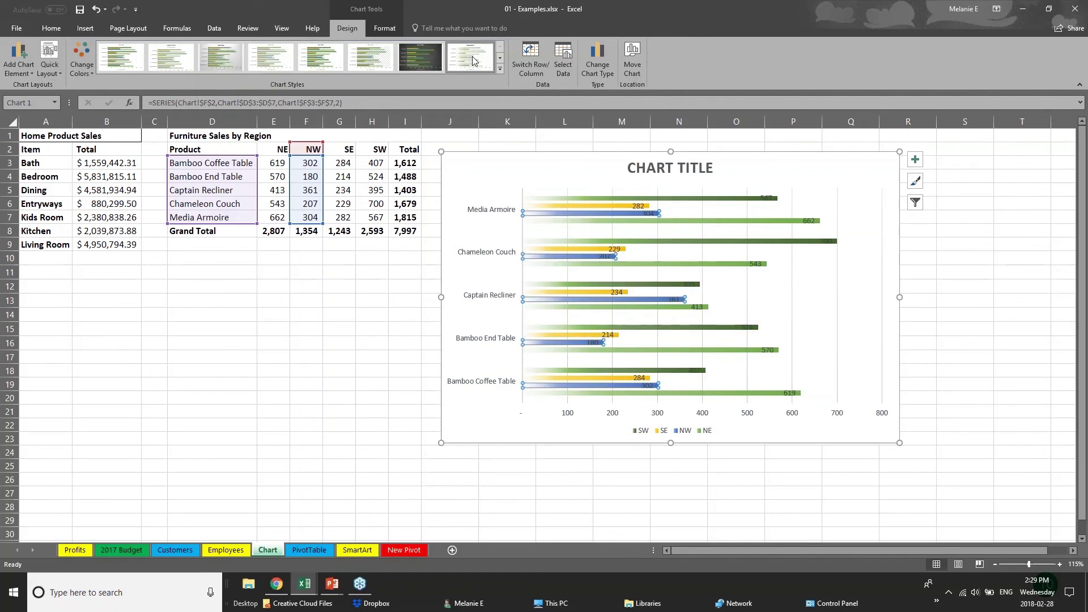
click(499, 68)
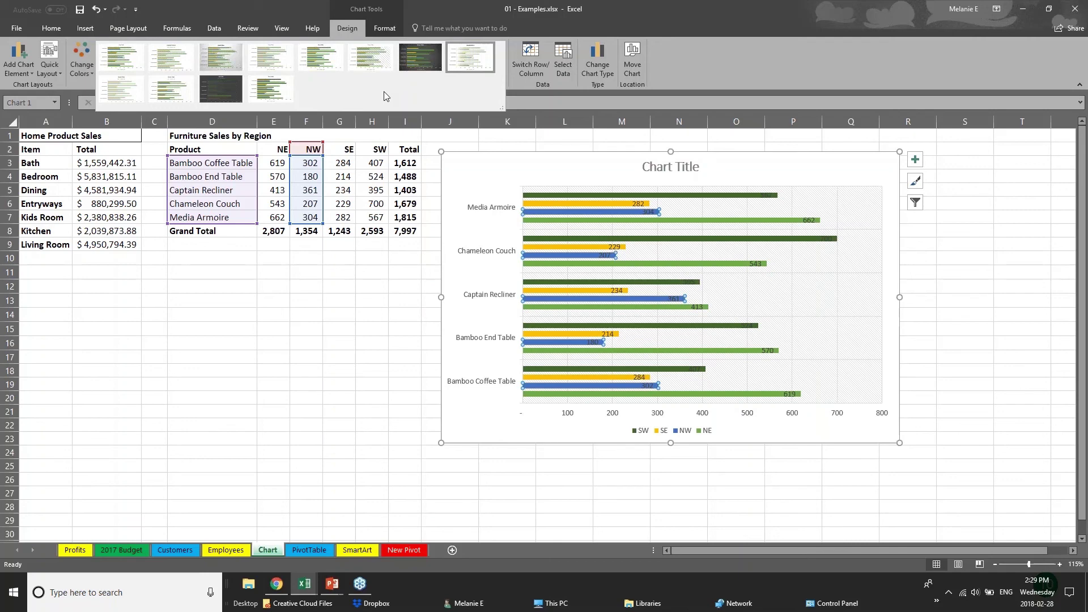
click(394, 30)
click(387, 28)
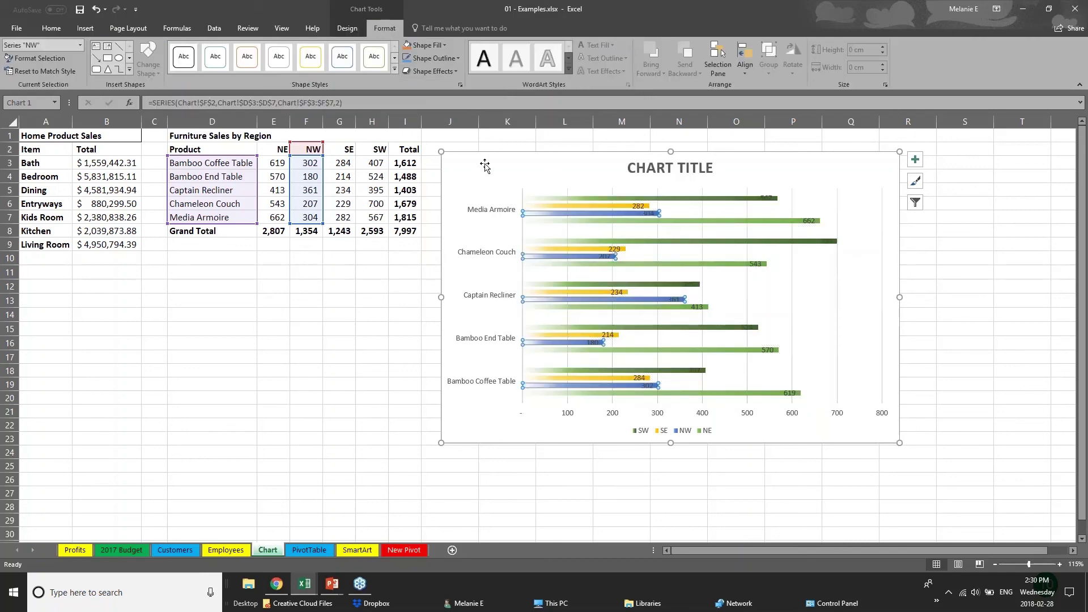
- Fill the SW series bars with dark orange
click(576, 207)
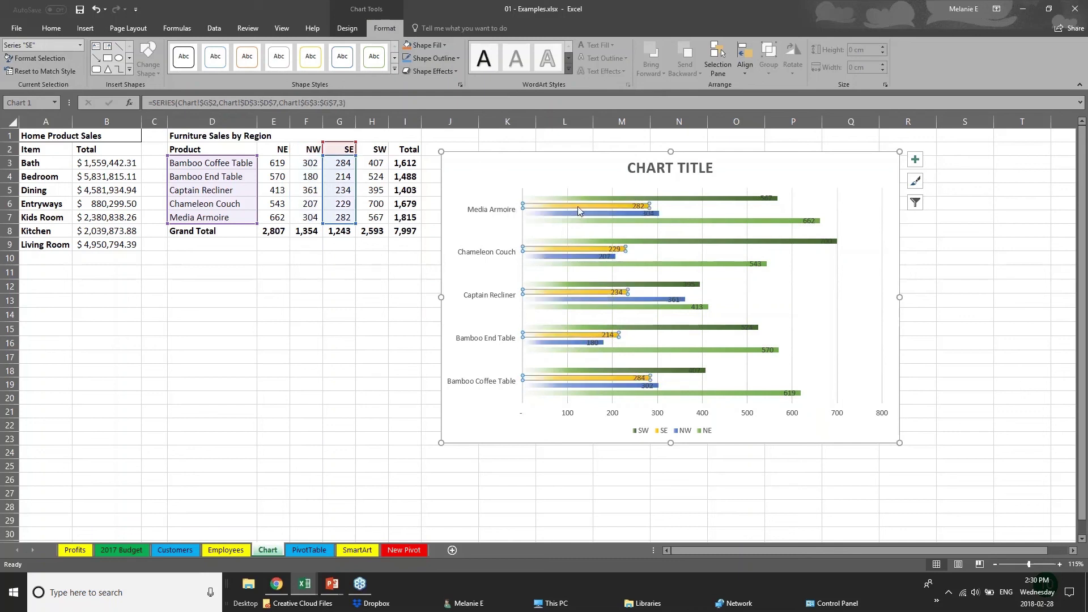
click(580, 198)
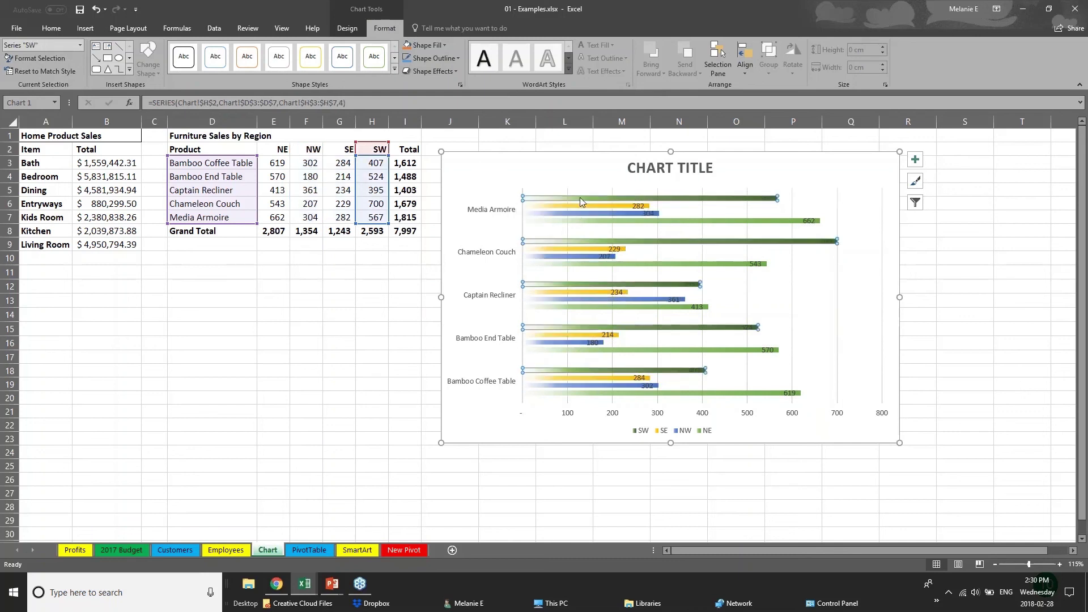
click(444, 44)
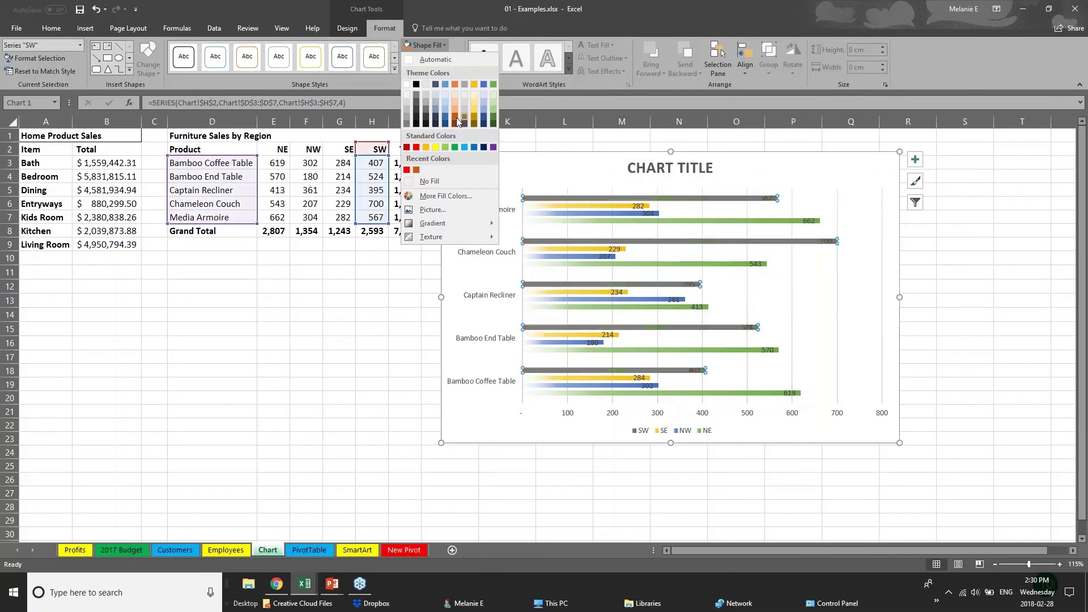
click(461, 107)
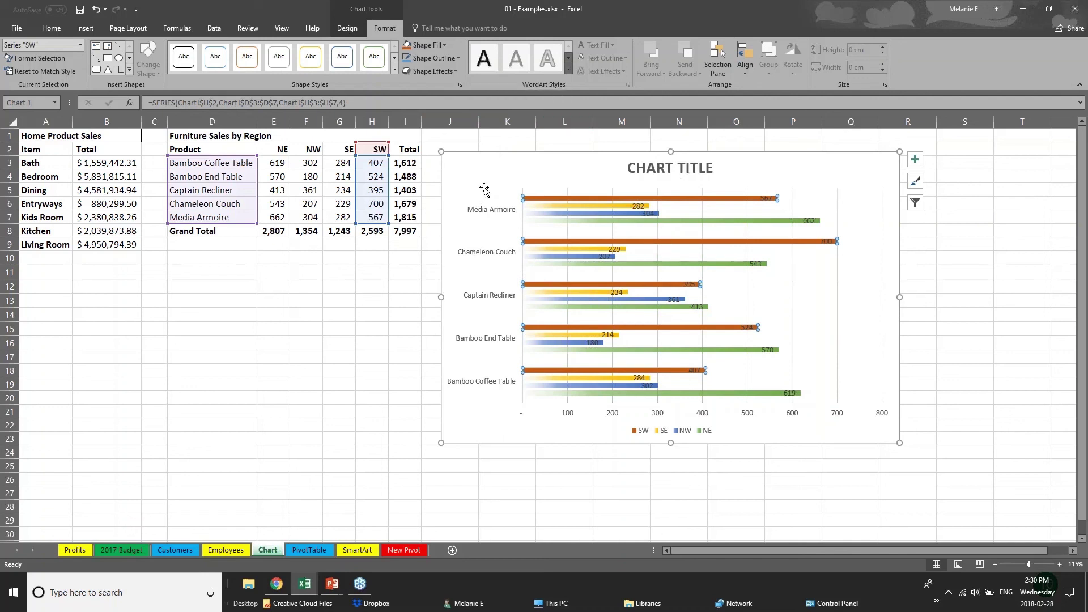
- Retitle the chart 'SALES DATA' and select the vertical product axis
click(655, 167)
triple_click(655, 168)
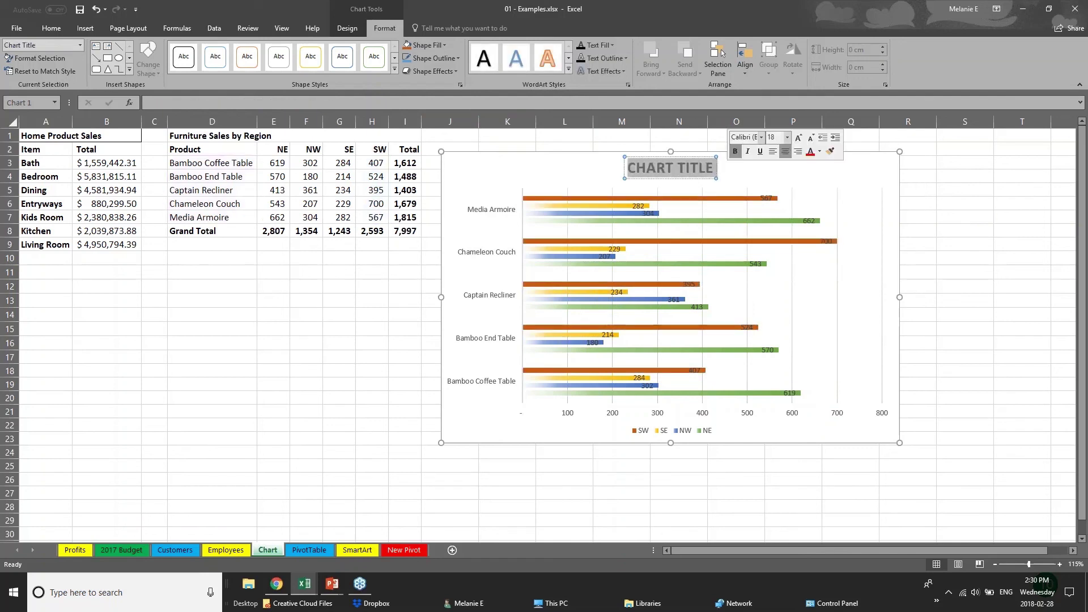
text(S)
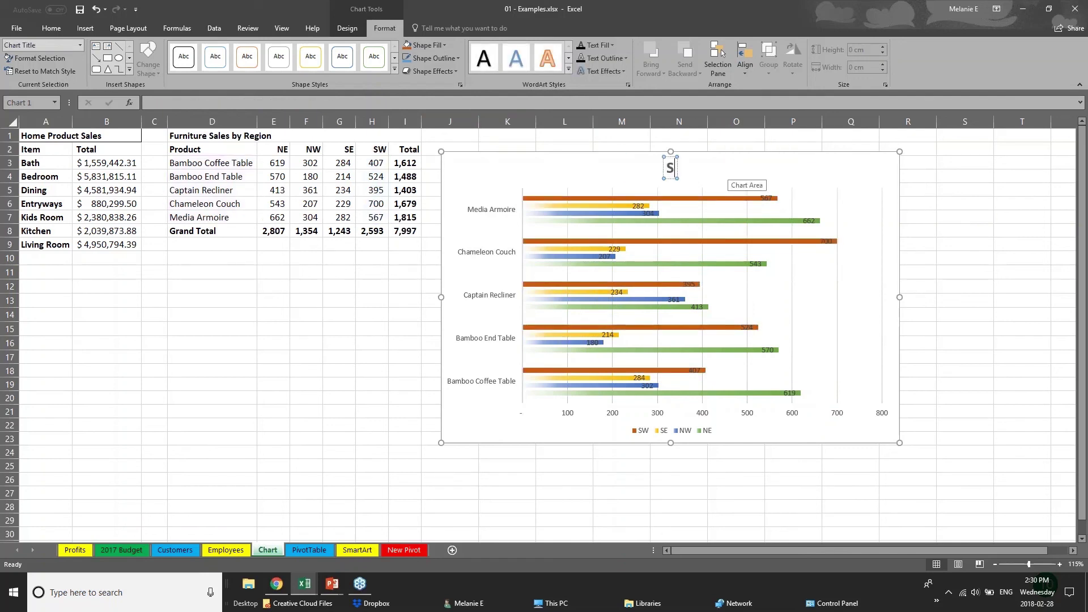
text(ALES D)
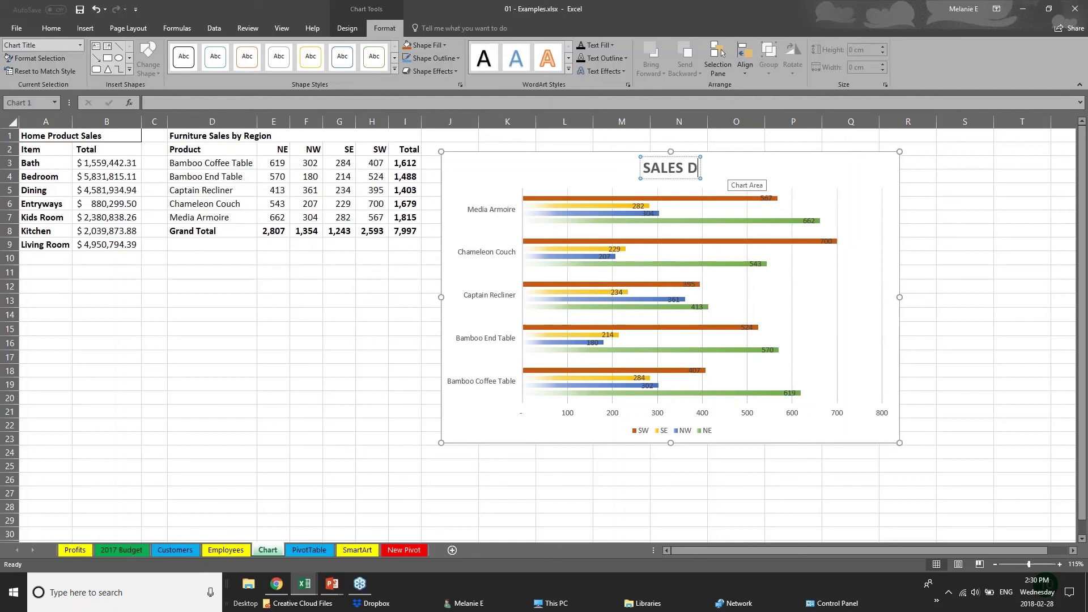
text(ATA)
click(568, 416)
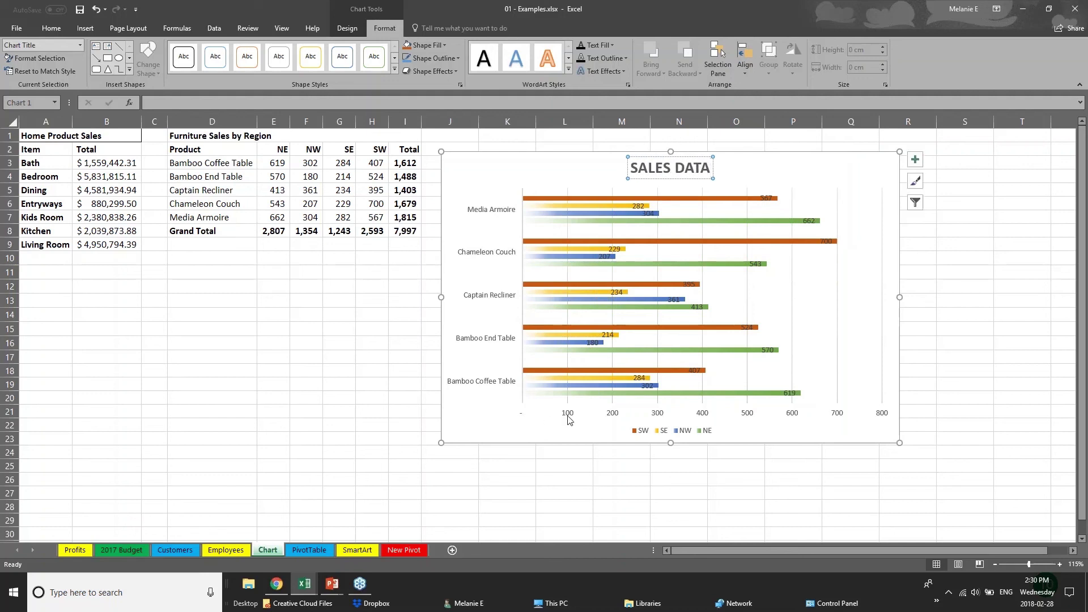
click(514, 340)
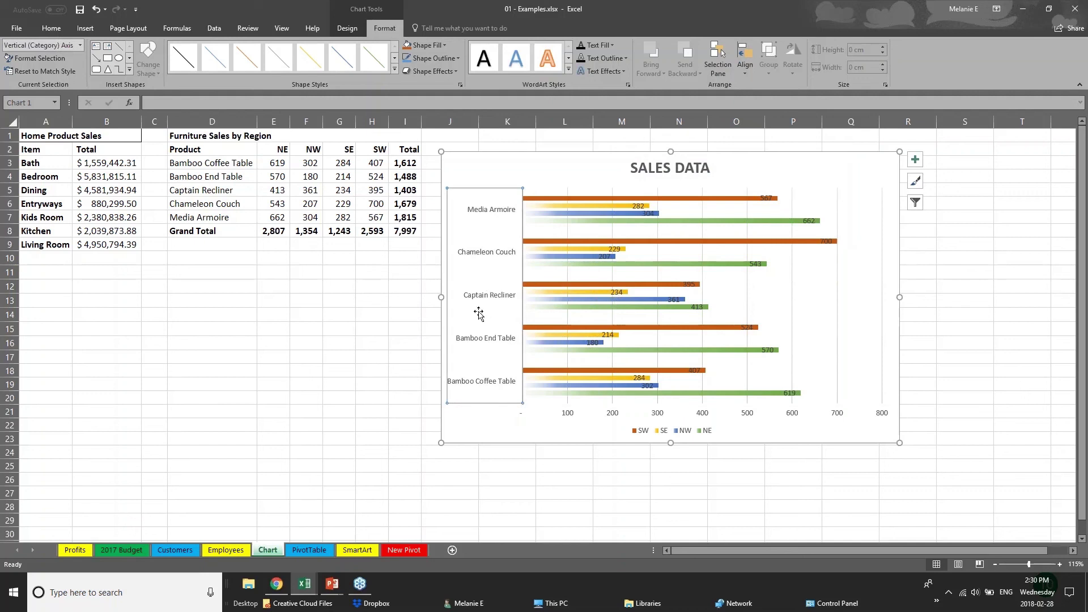
- Enlarge the product axis labels to 11 pt
click(51, 28)
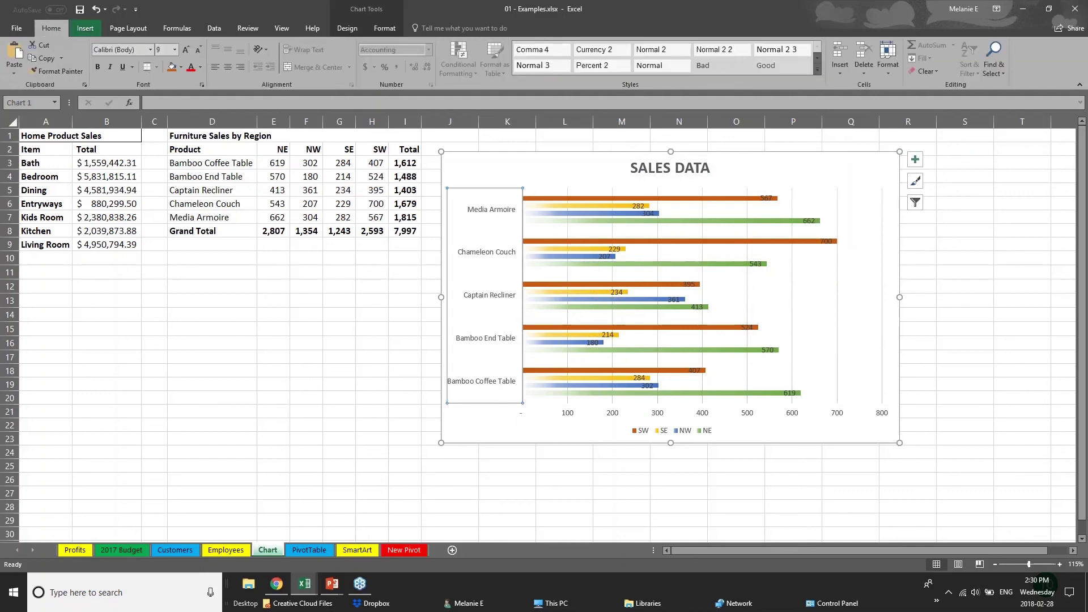
click(186, 50)
click(186, 50)
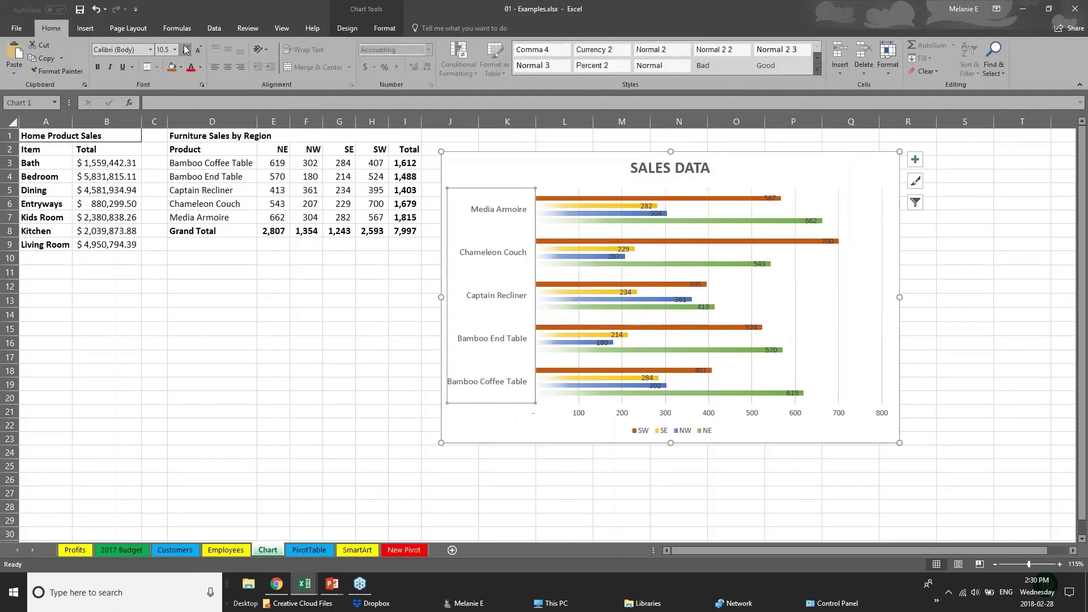
click(593, 414)
click(585, 418)
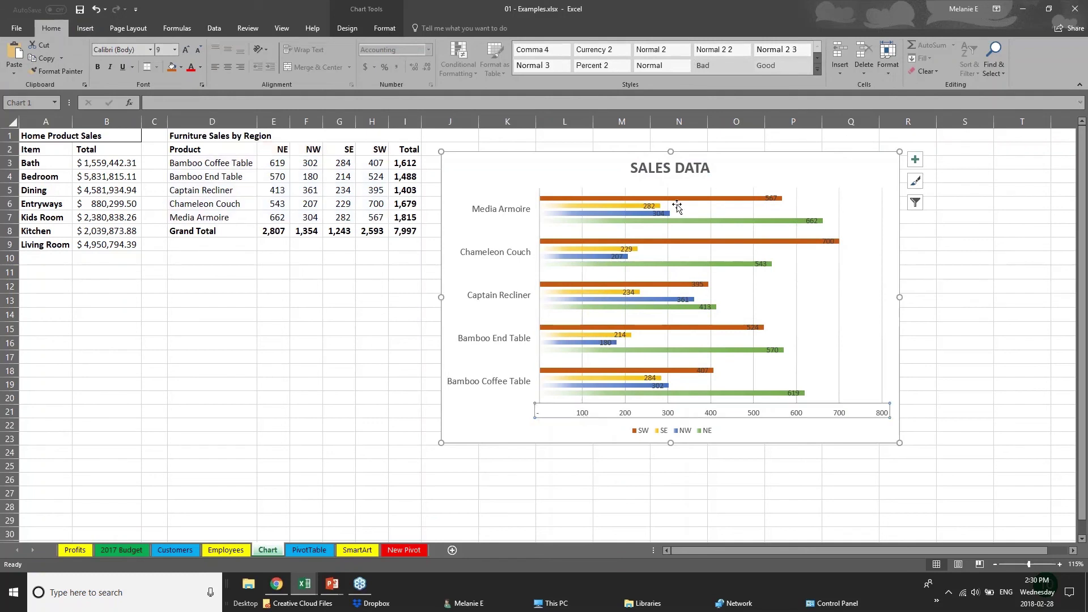
- Move the Chameleon Couch 700 label past its bar and delete the value axis
click(770, 200)
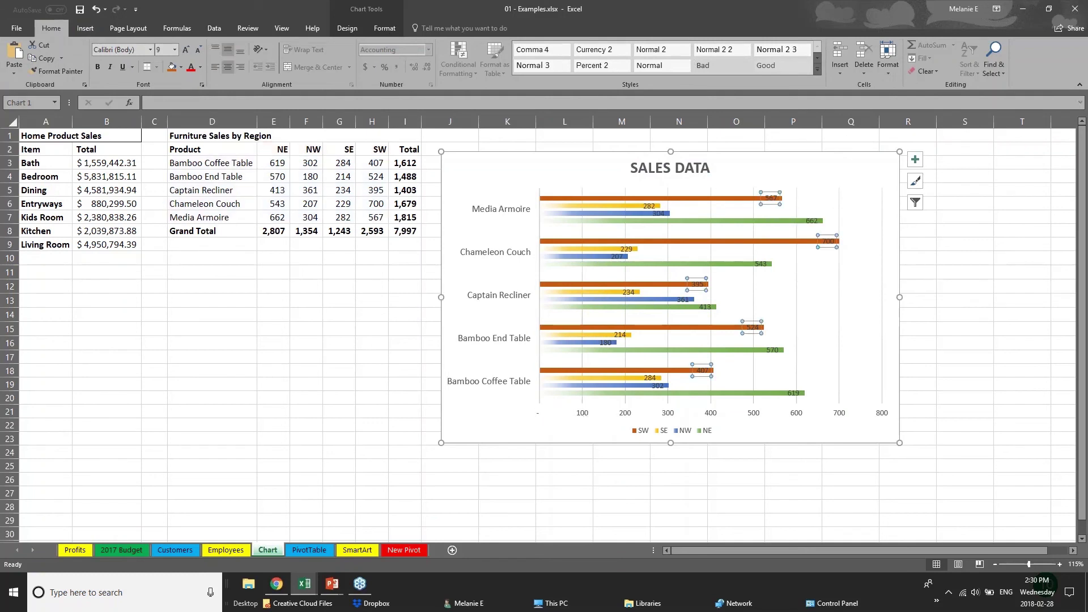
drag(827, 244, 854, 244)
click(774, 200)
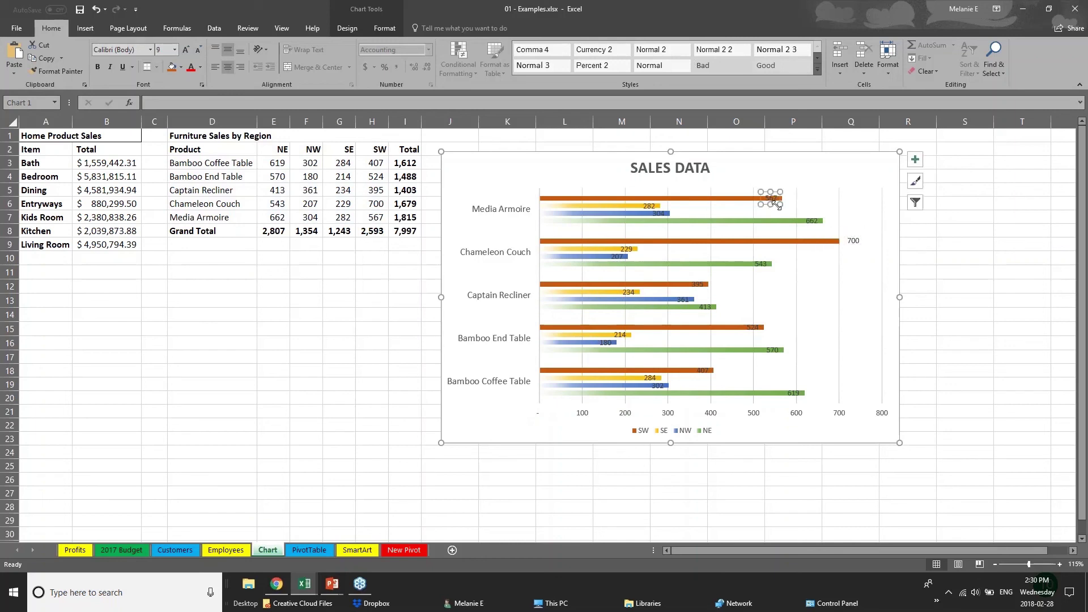
drag(775, 199, 777, 201)
click(708, 418)
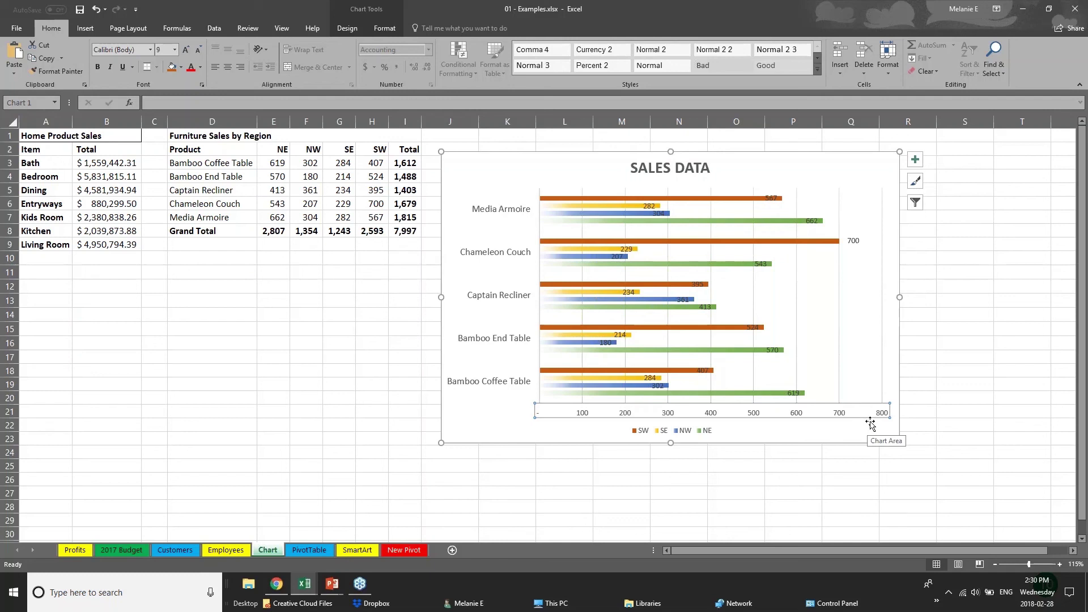
key(Delete)
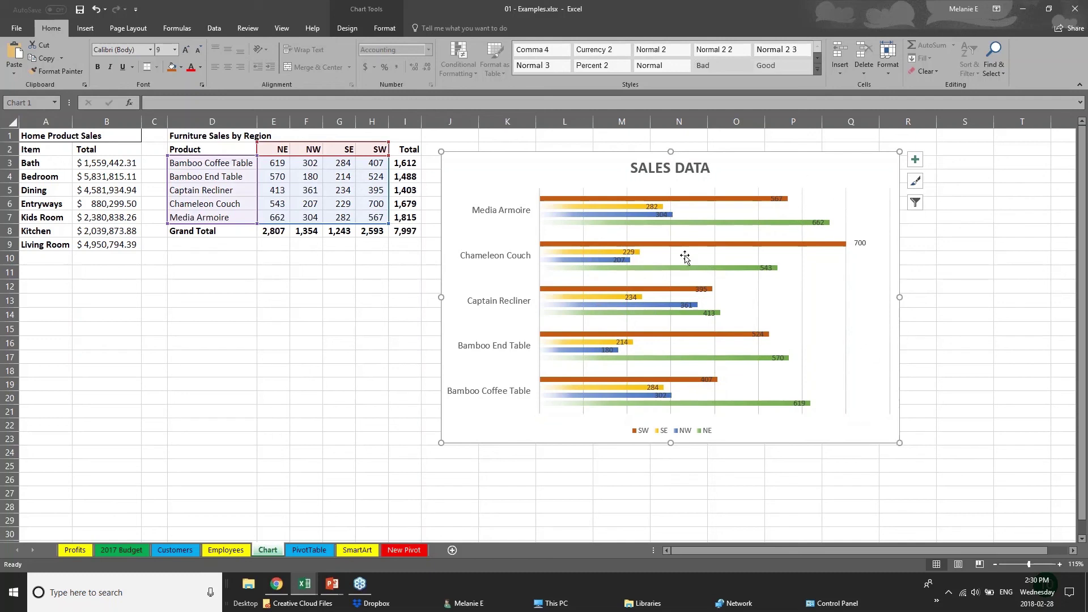
- Select the SW, SE and NW series to view their source ranges on the sheet
click(377, 17)
click(385, 29)
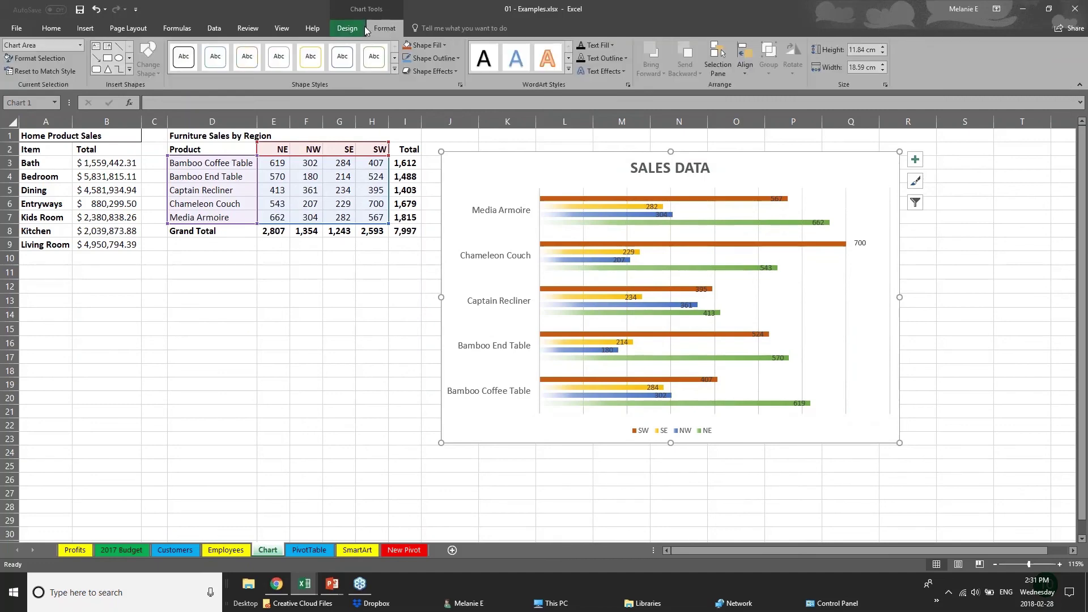
click(360, 27)
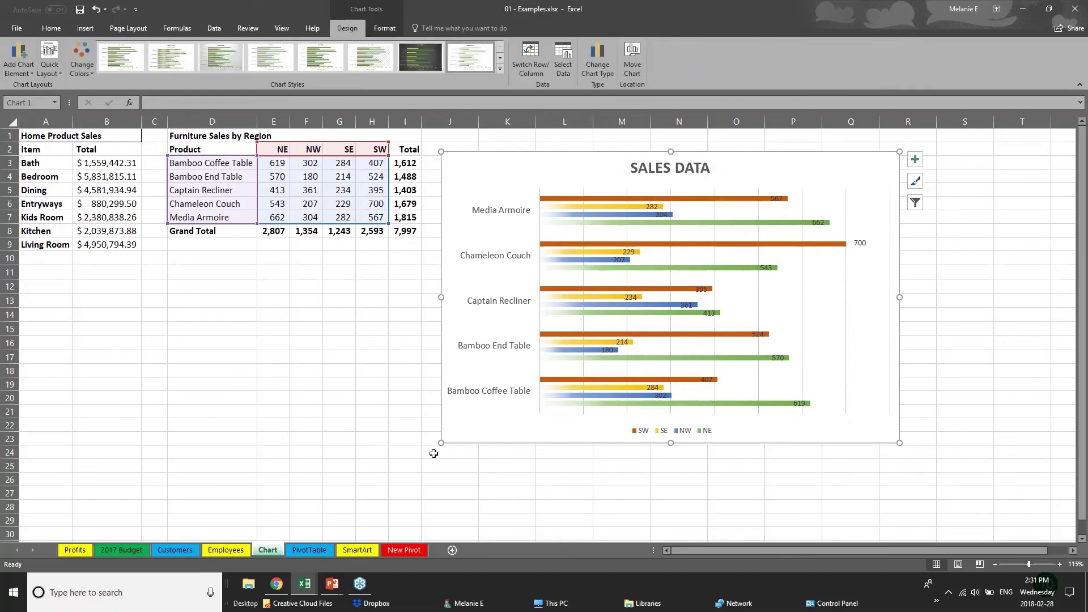
click(340, 163)
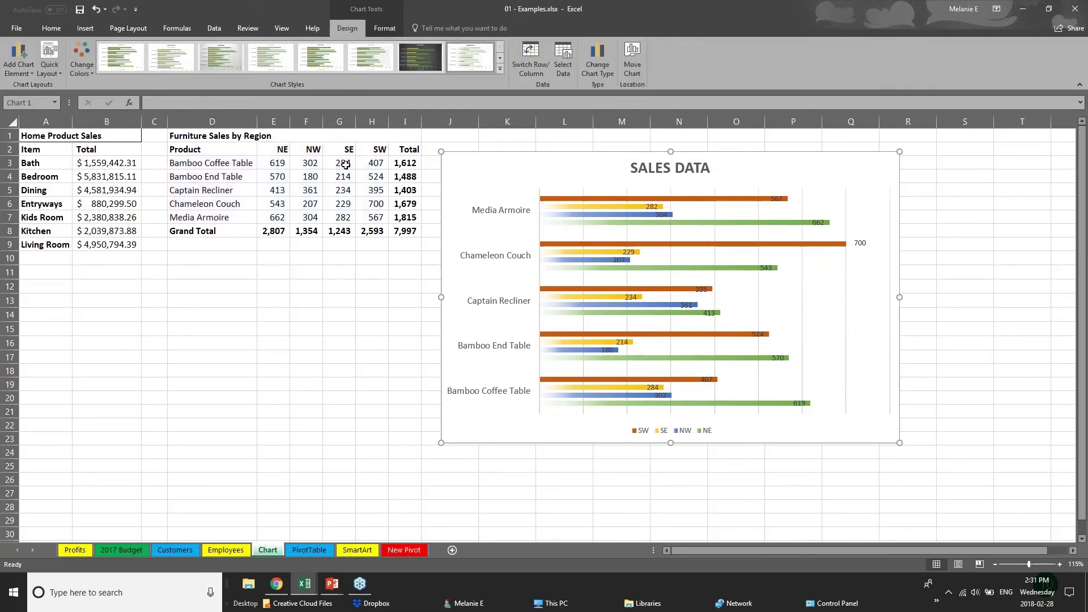
click(537, 202)
click(610, 199)
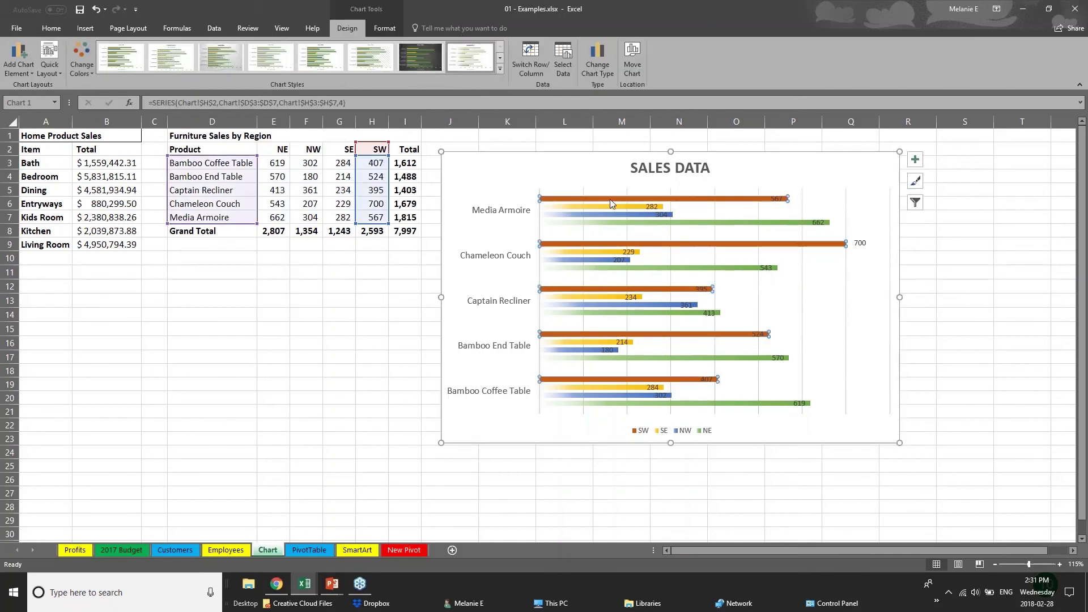
click(623, 207)
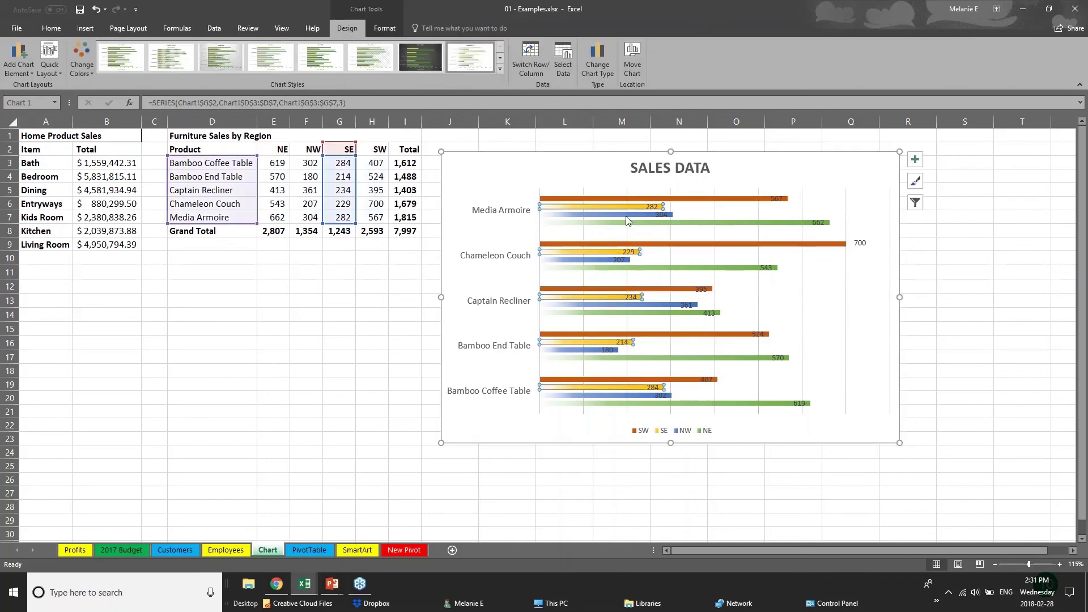
click(626, 216)
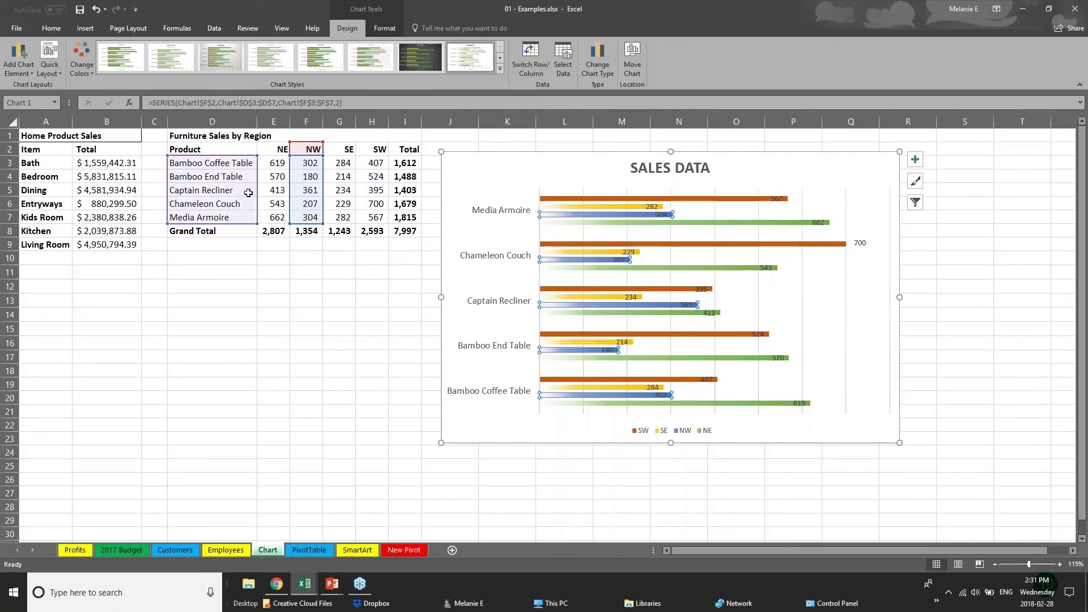
- Change Bamboo End Table's NW sales in F4 to 181, then bring up the Creating Charts slides
click(300, 175)
double_click(301, 176)
double_click(300, 175)
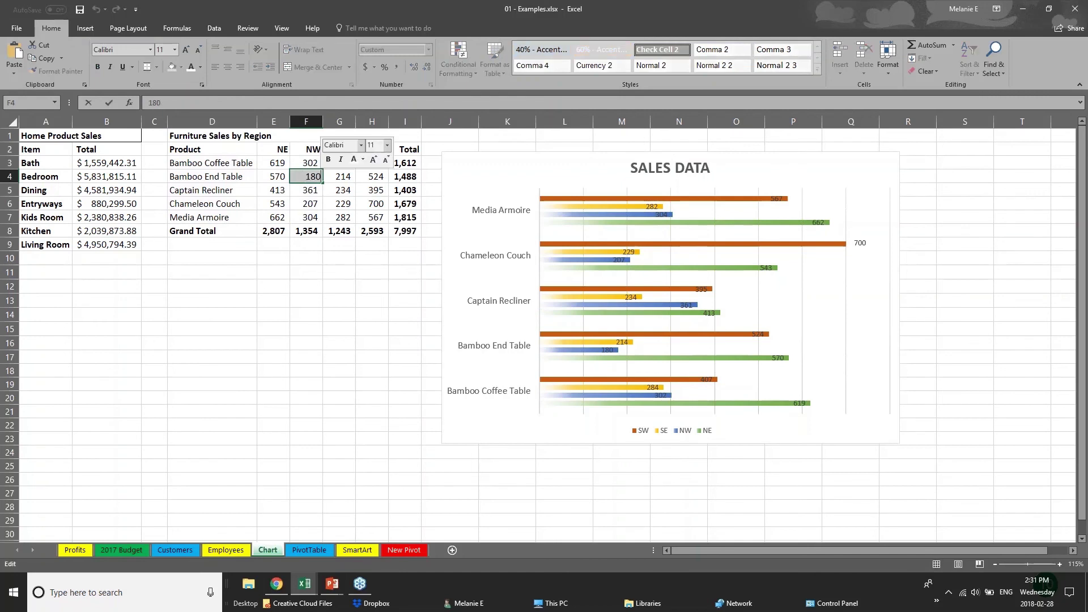
text(181)
key(Return)
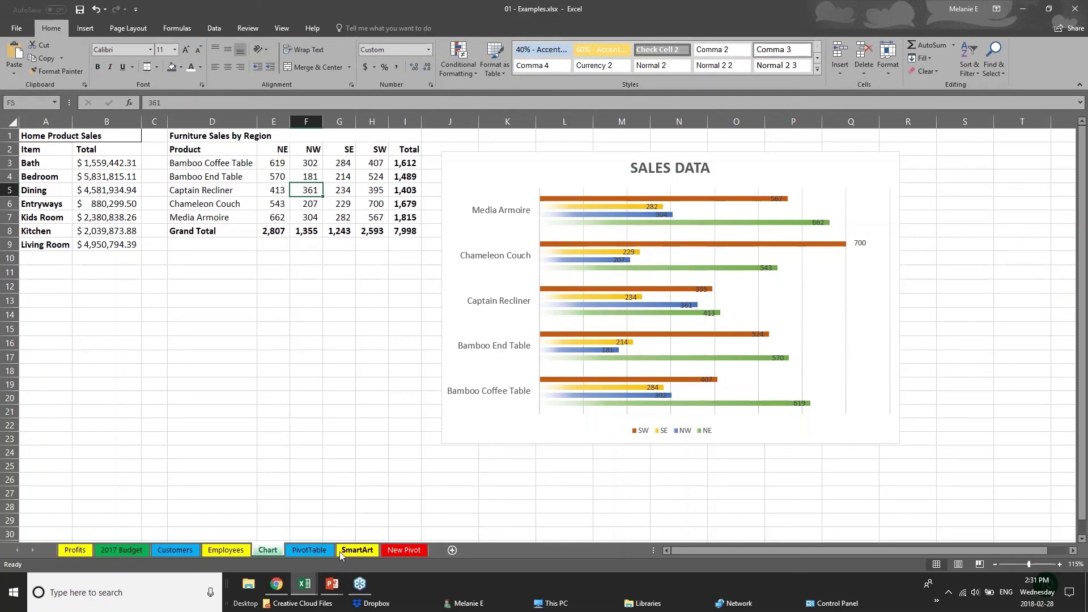
mouse_move(332, 584)
click(396, 518)
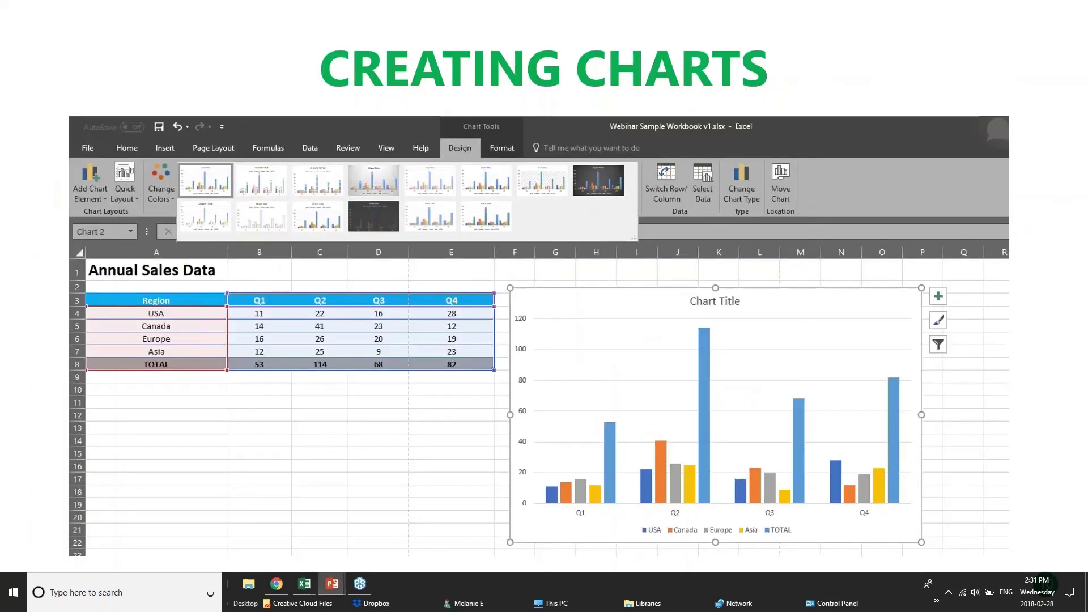
- Advance the slide show to the CREATING TABLES slide
key(Right)
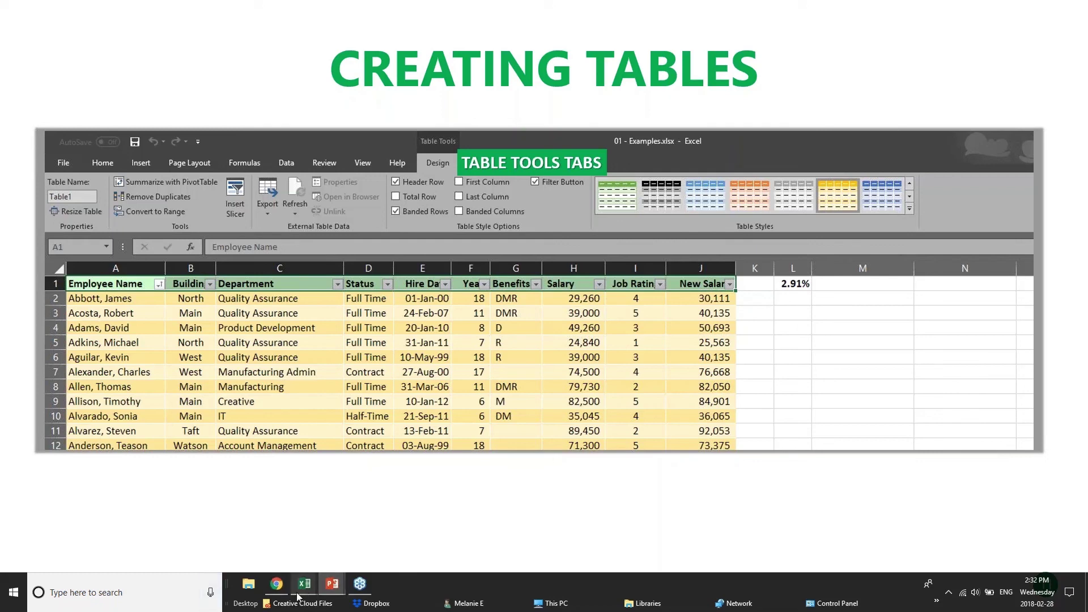
mouse_move(297, 596)
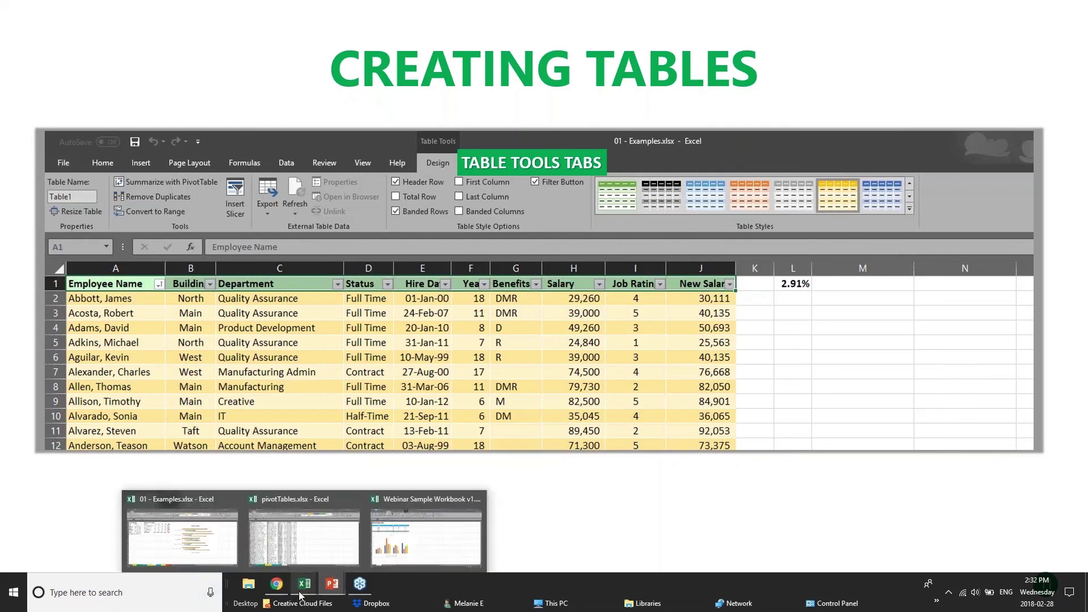
- Switch to the 01 - Examples.xlsx workbook and open its Customers sheet
click(416, 542)
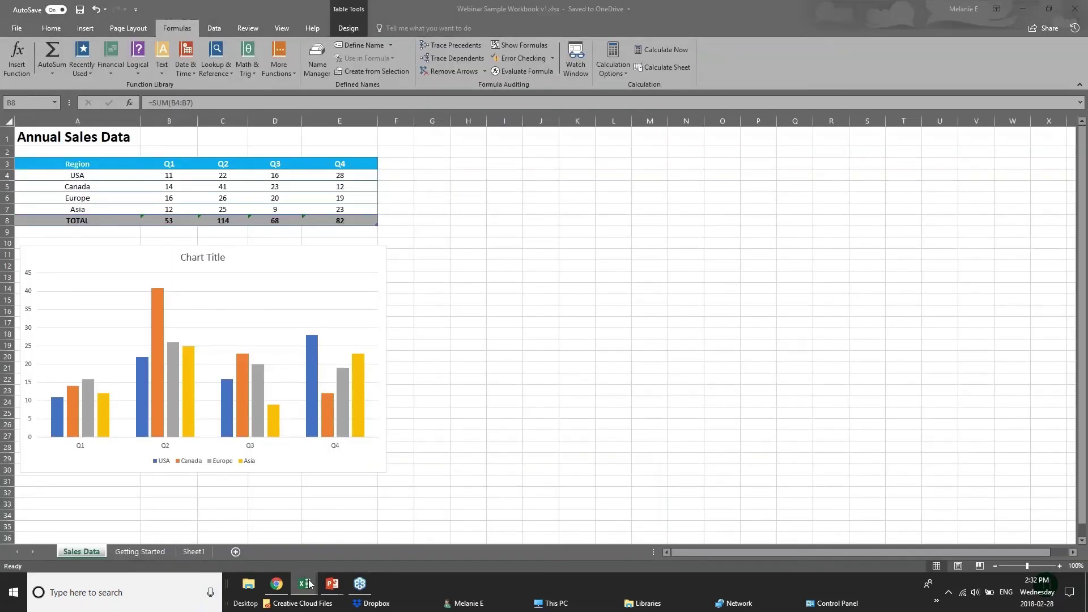
click(313, 547)
mouse_move(298, 586)
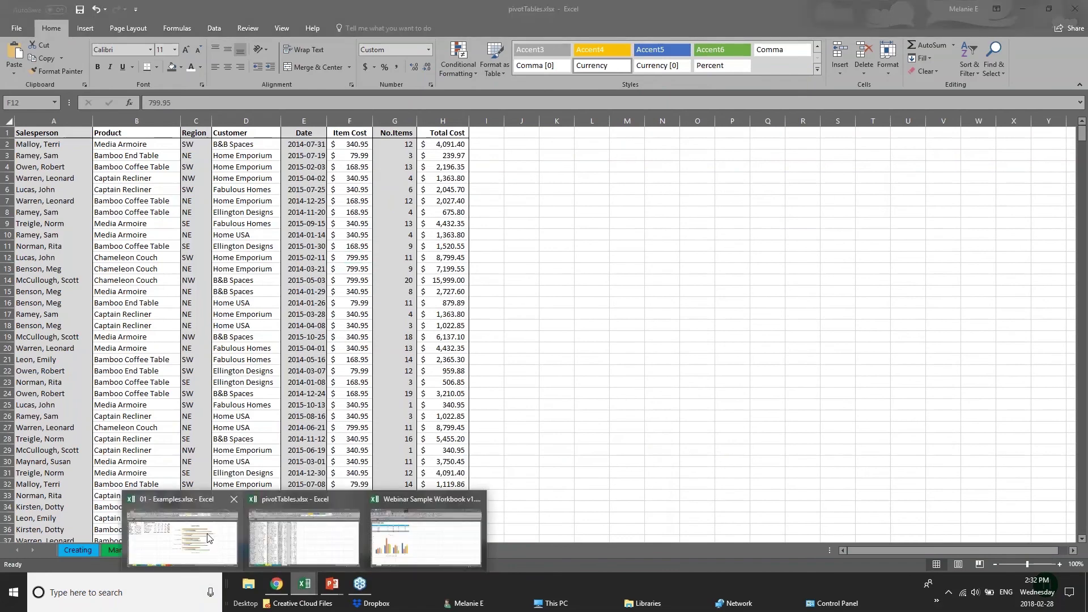
click(209, 538)
click(175, 550)
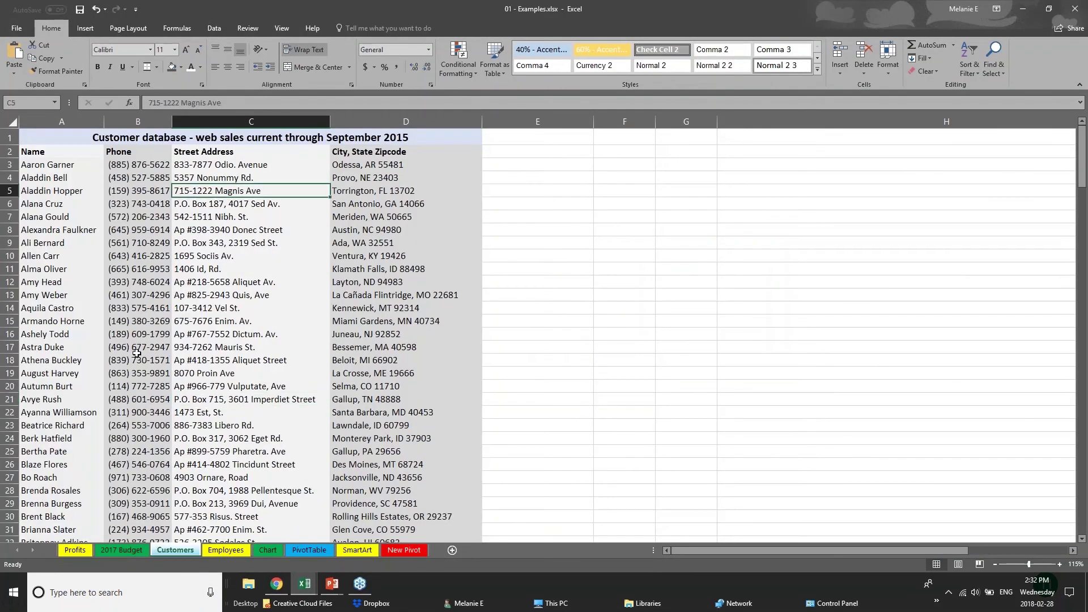
- Scroll through the customer data and select the entire worksheet
click(39, 151)
scroll(118, 259, down, 2)
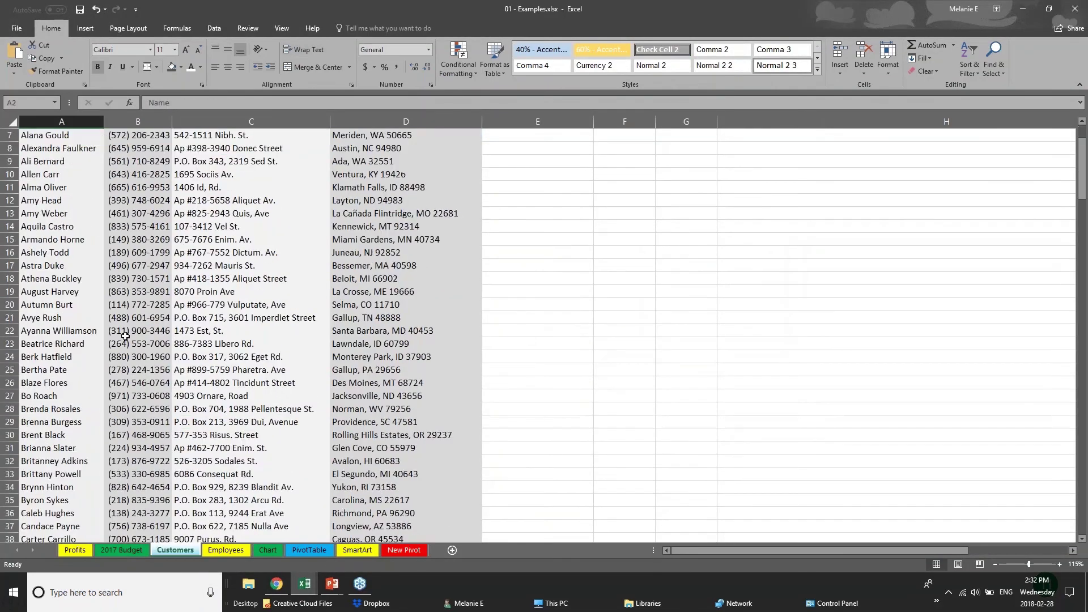
scroll(125, 337, down, 20)
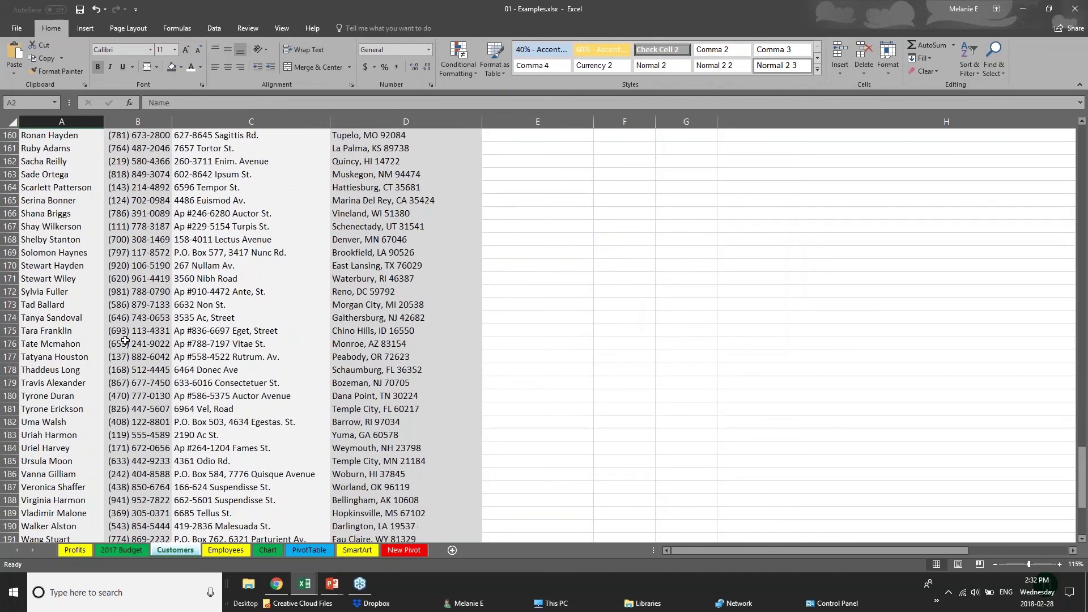
scroll(125, 340, down, 3)
key(Down)
key(Down)
key(Down)
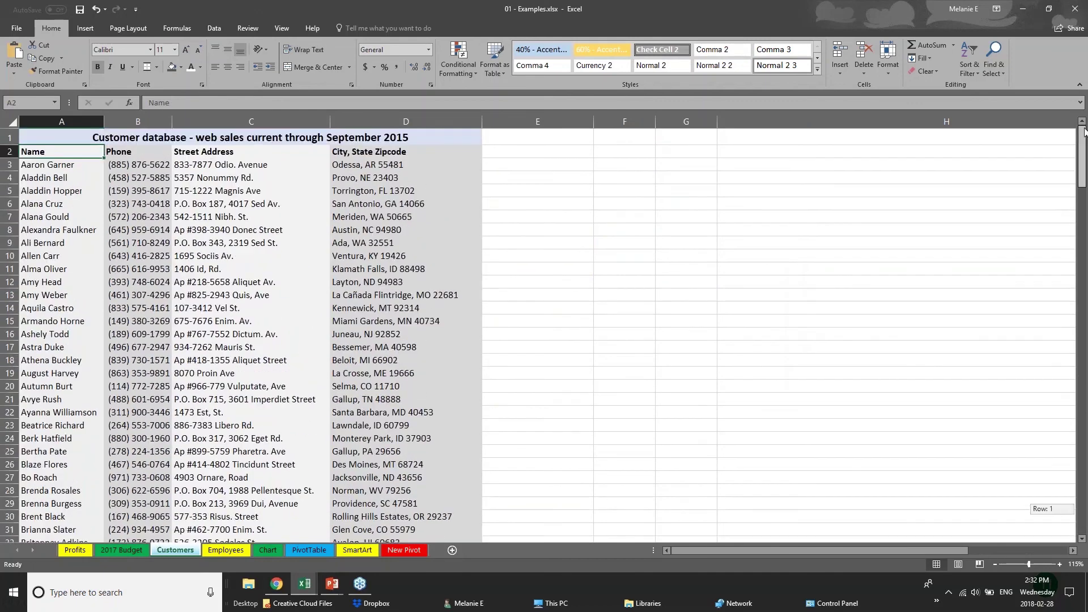
scroll(44, 377, down, 2)
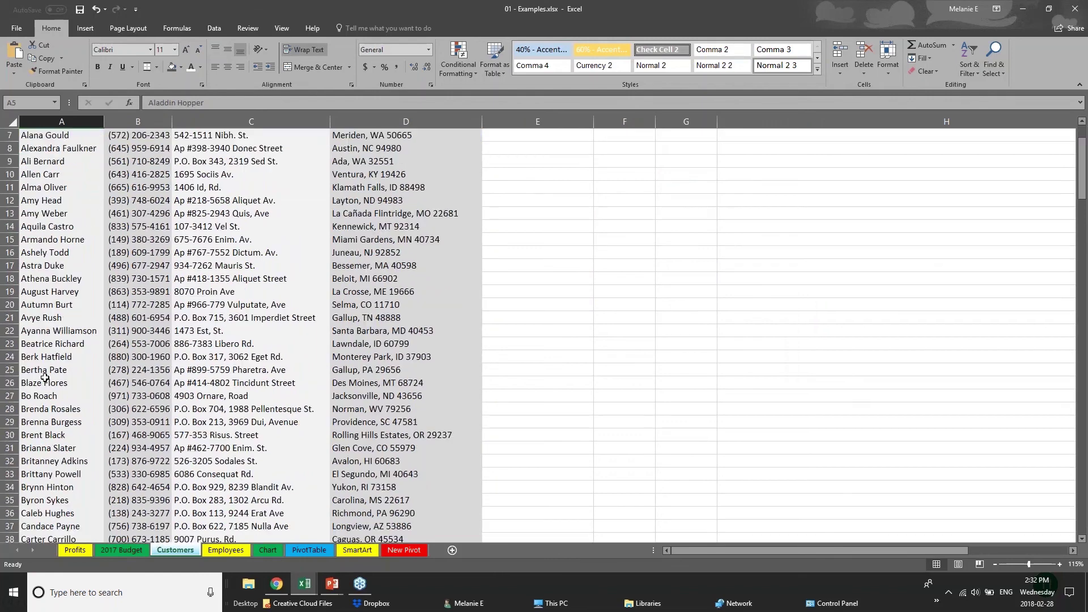
scroll(44, 377, up, 2)
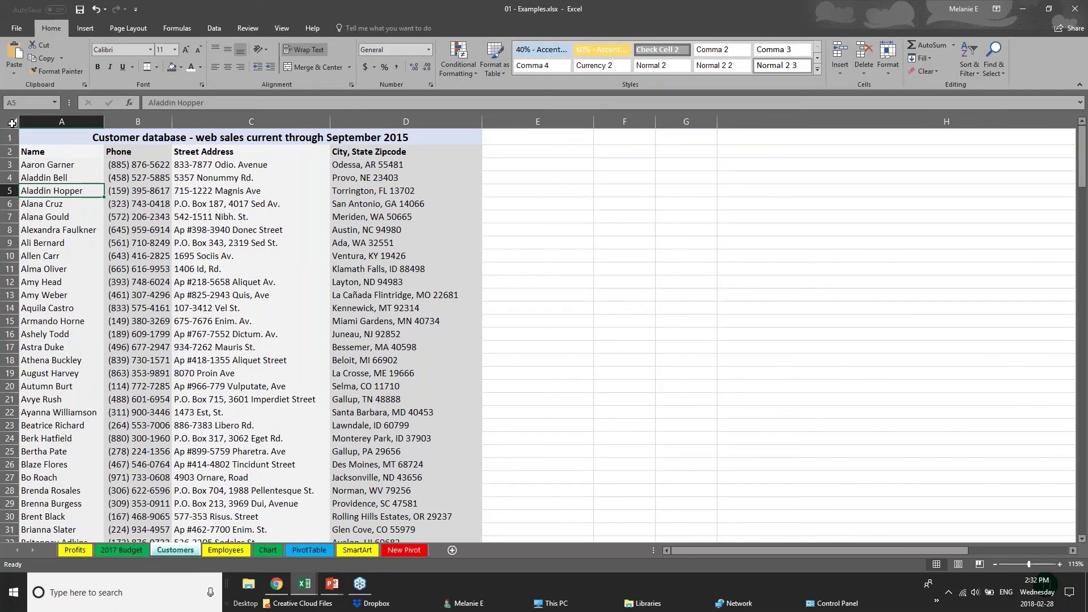
click(12, 123)
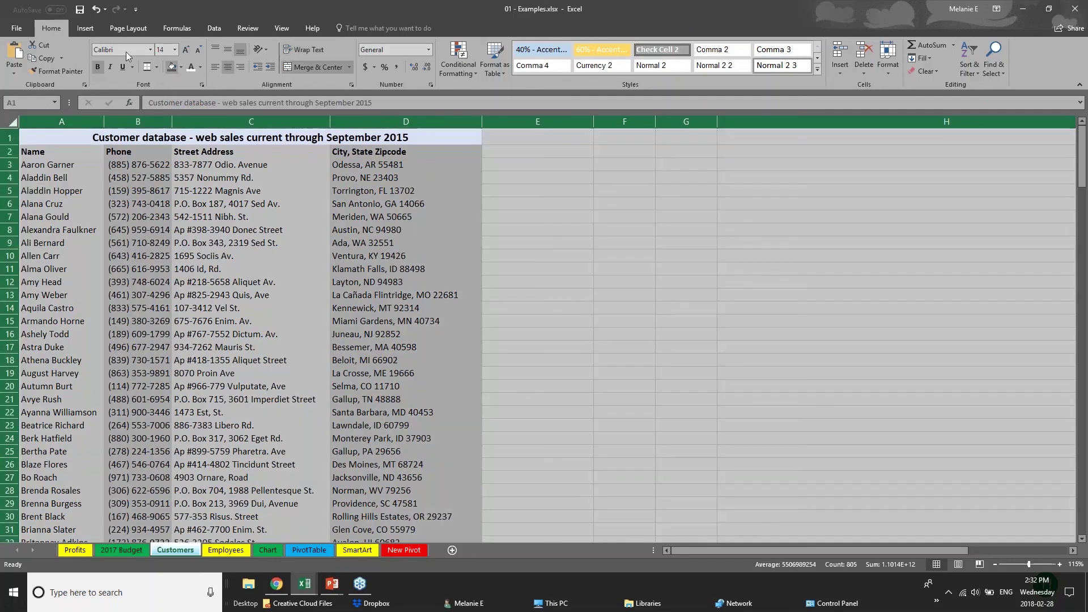
- Convert the entire Customers sheet into a table and return to the CREATING TABLES slide show
click(85, 28)
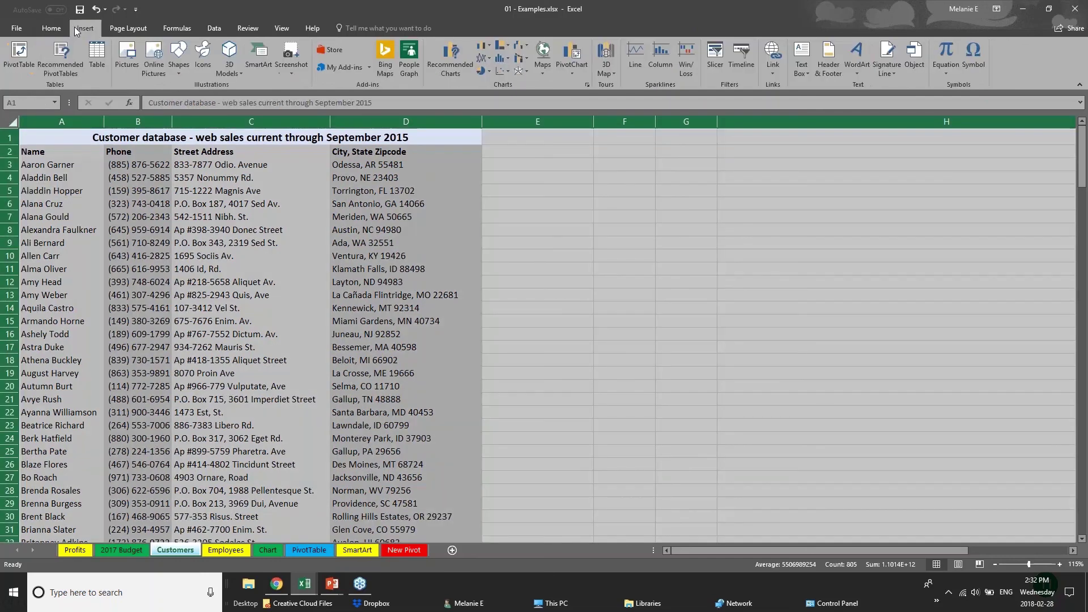
click(98, 62)
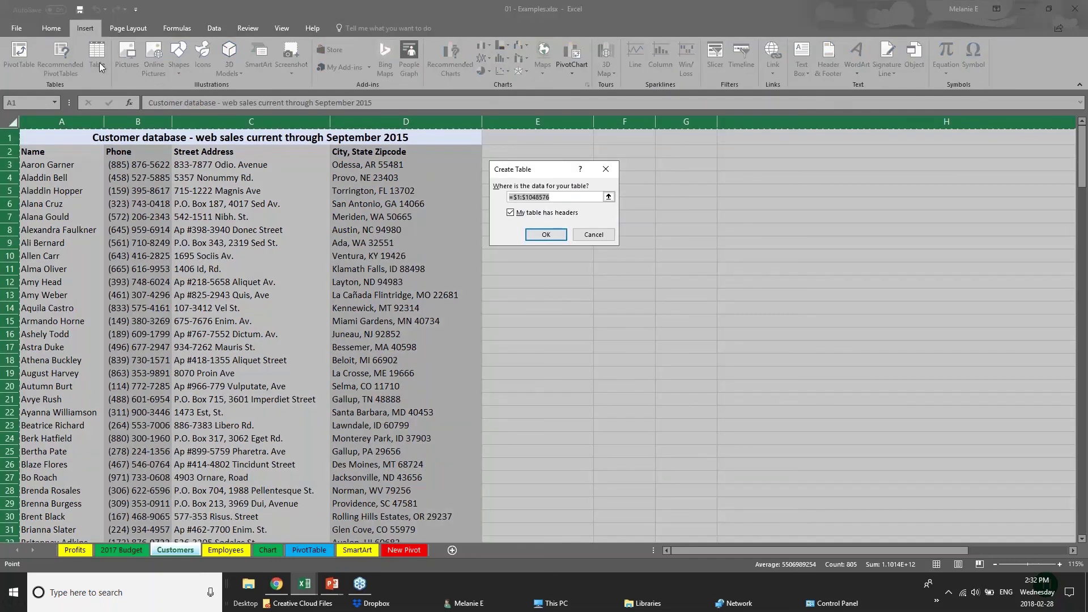
click(546, 235)
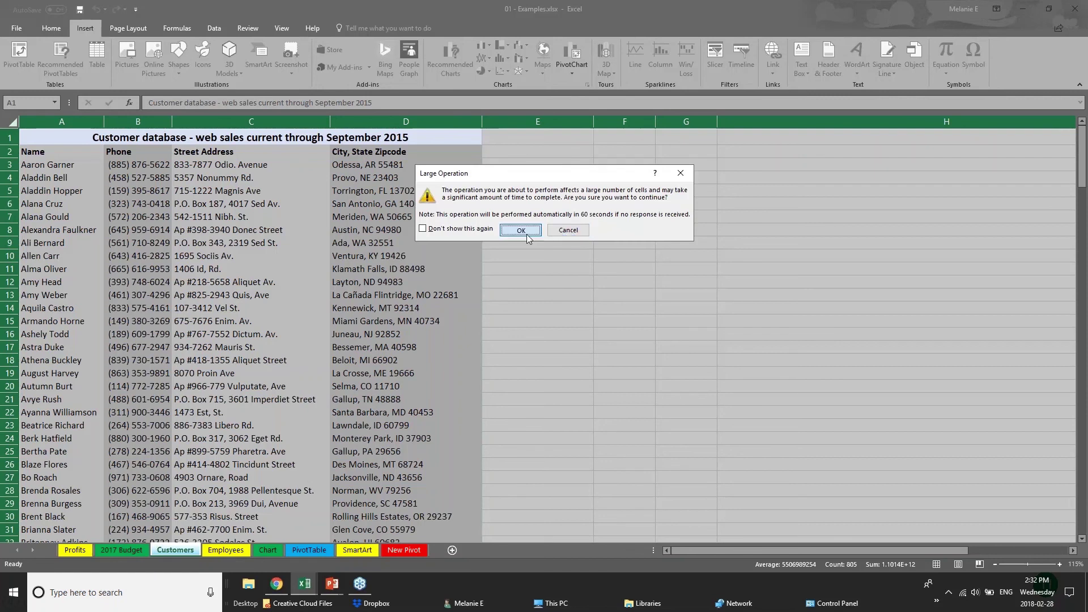
click(524, 232)
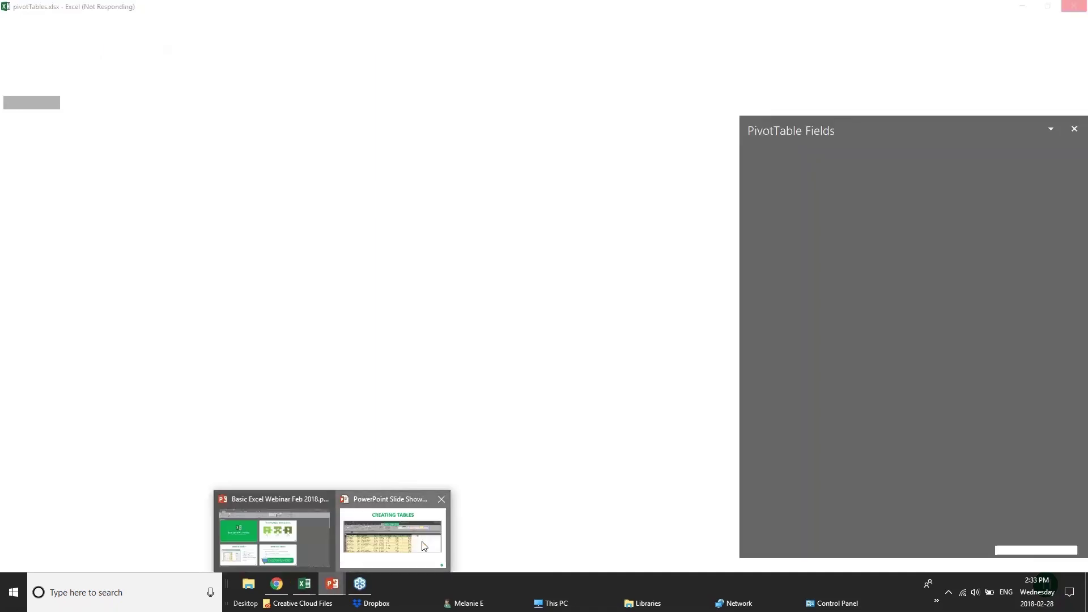
click(424, 546)
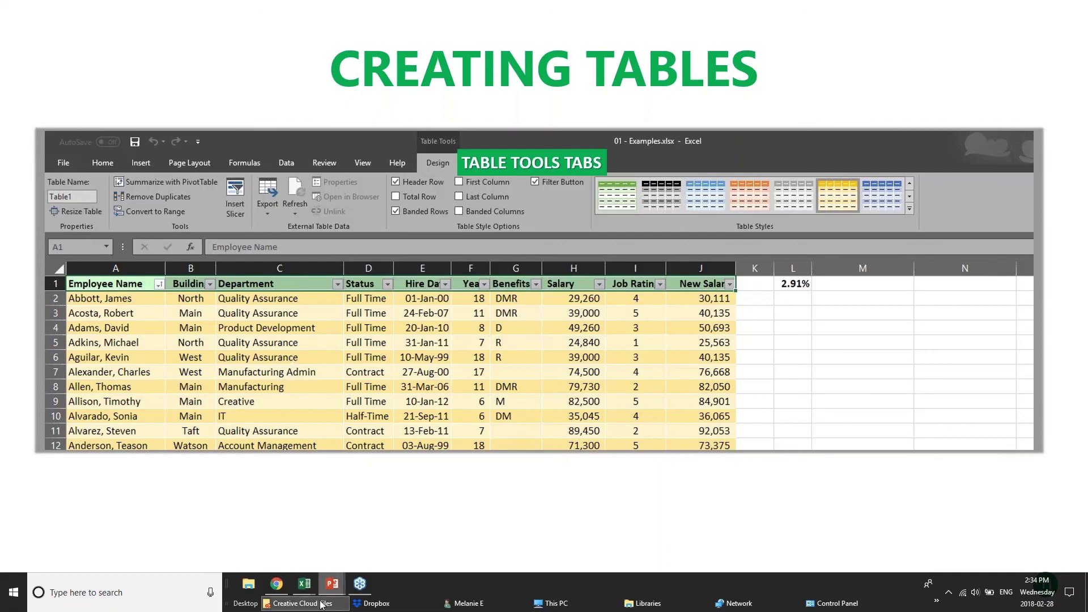
- Return to the 01 - Examples.xlsx workbook and undo the whole-sheet table conversion
mouse_move(309, 593)
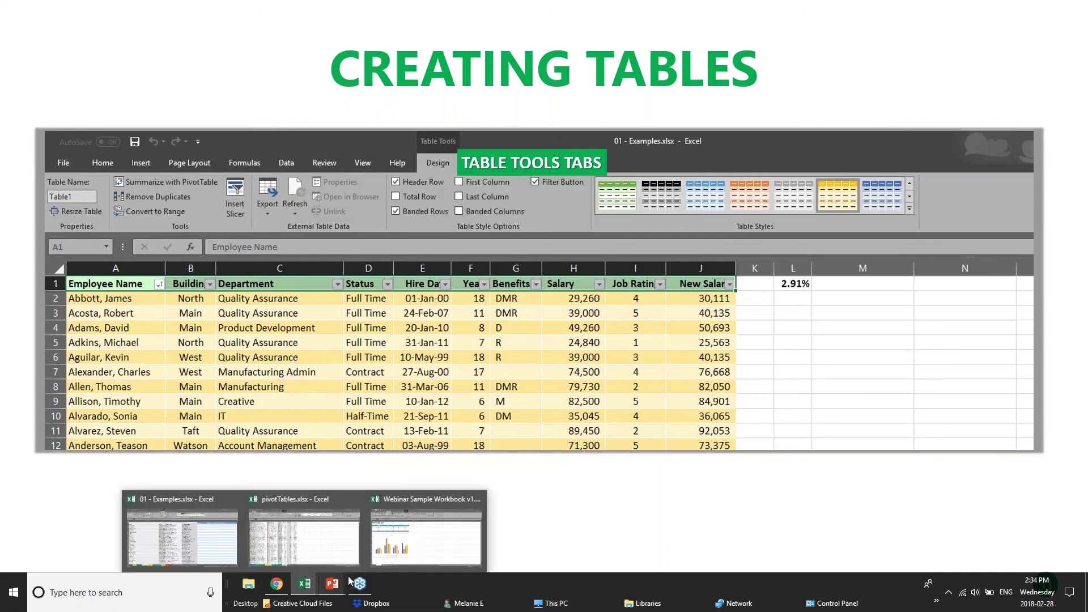
click(262, 532)
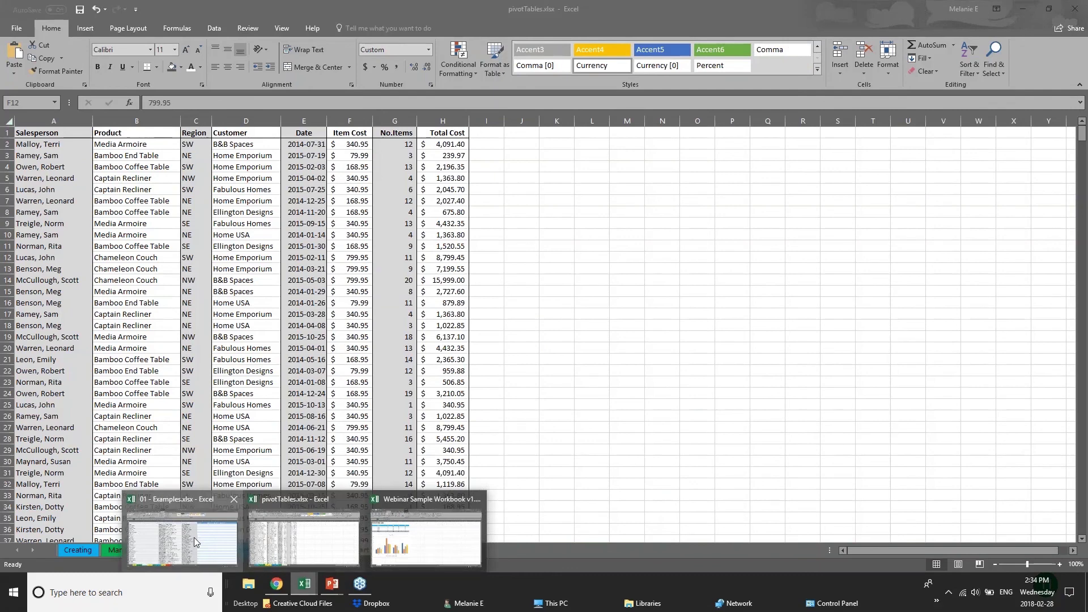
click(194, 537)
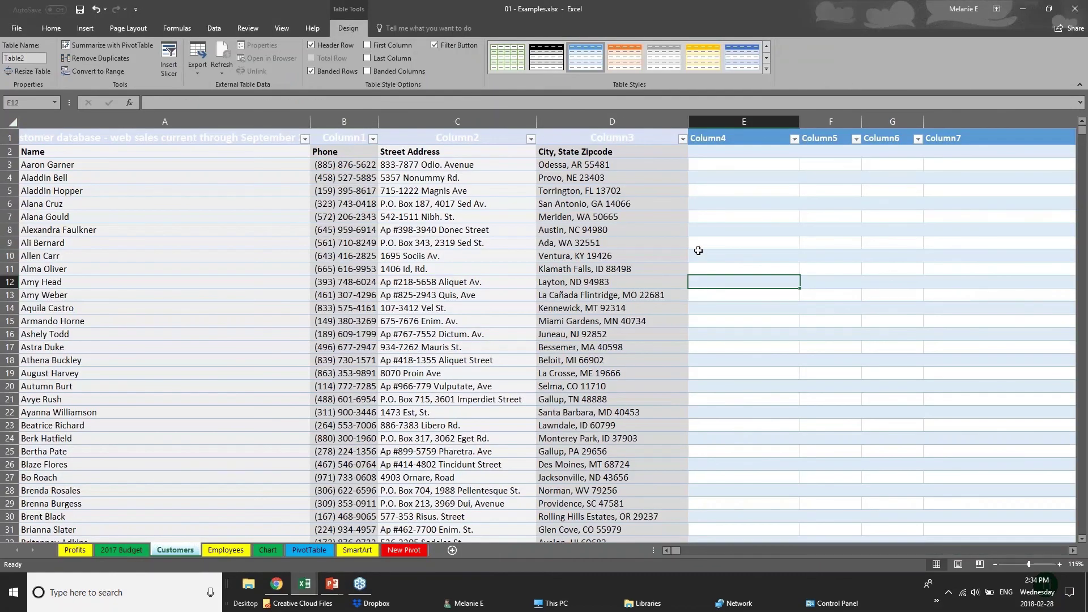
key(ctrl+a)
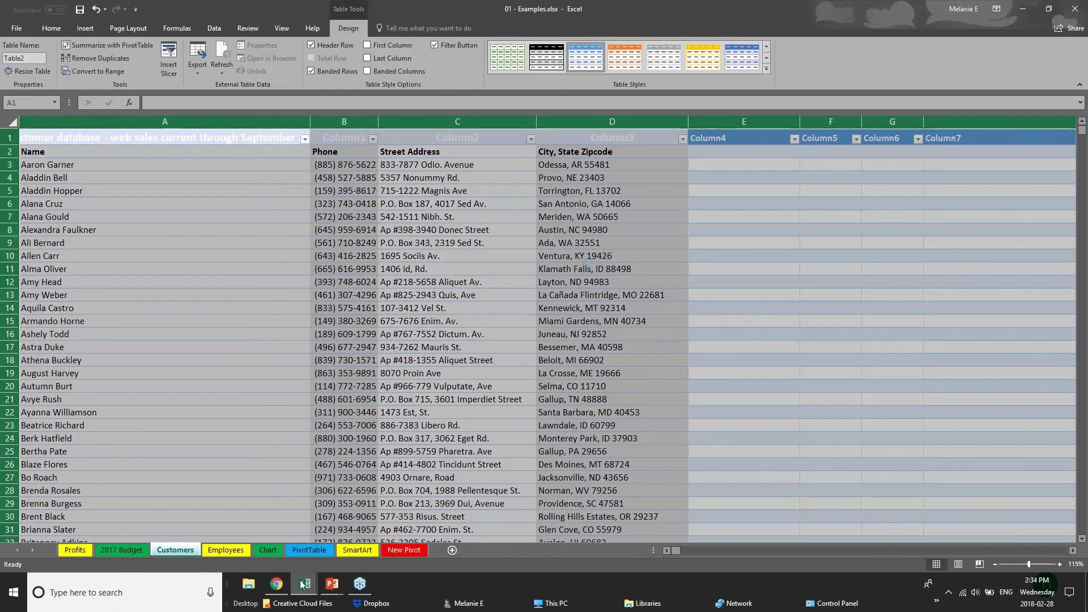
mouse_move(304, 586)
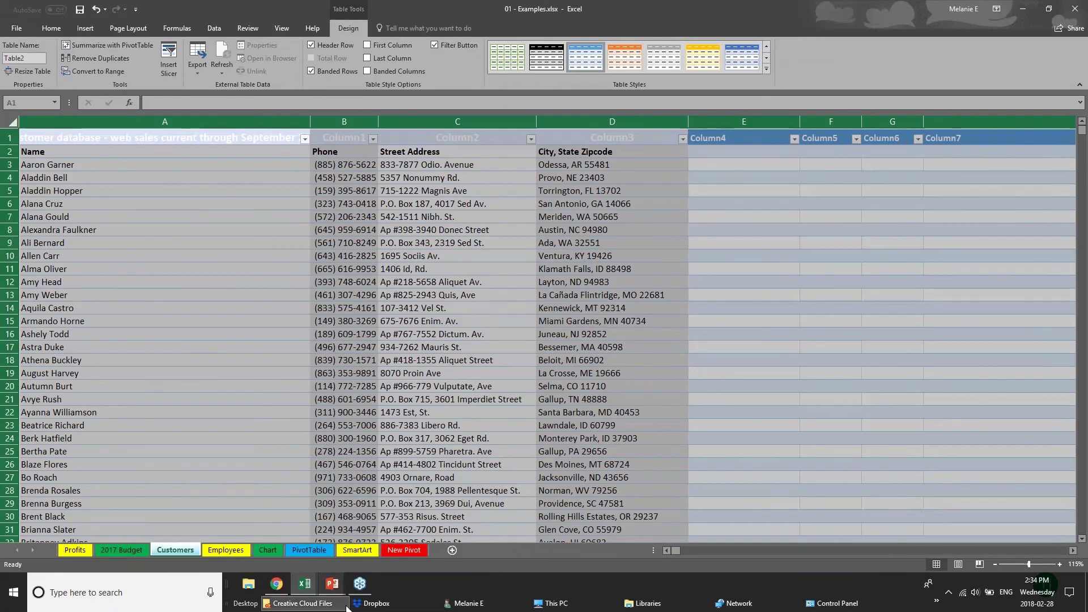
key(ctrl+z)
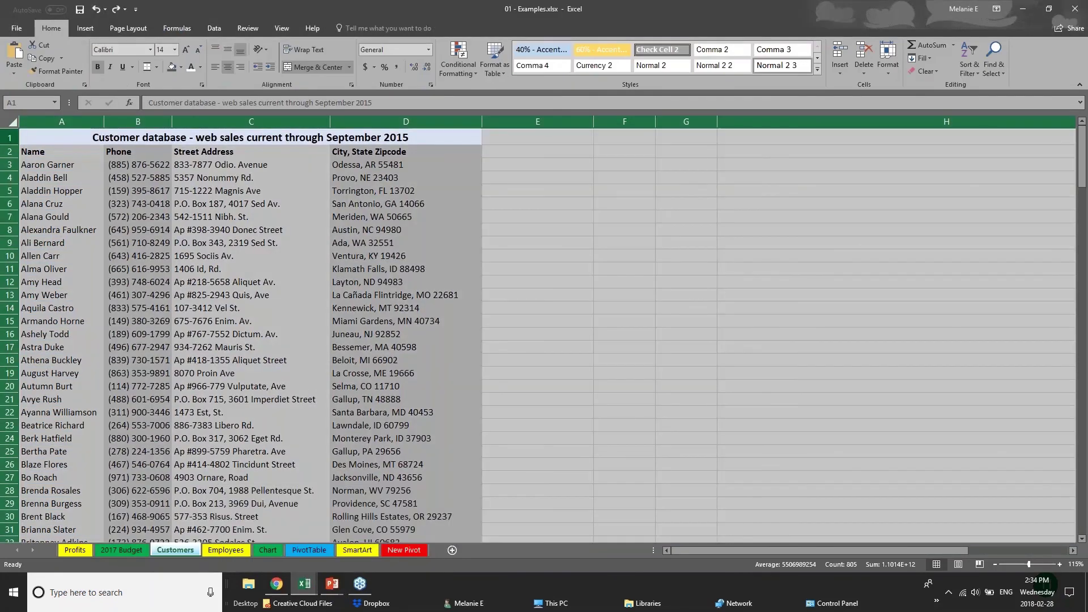
- Make a table from the title cells A1:D1, then undo it to keep plain data
click(67, 139)
click(12, 122)
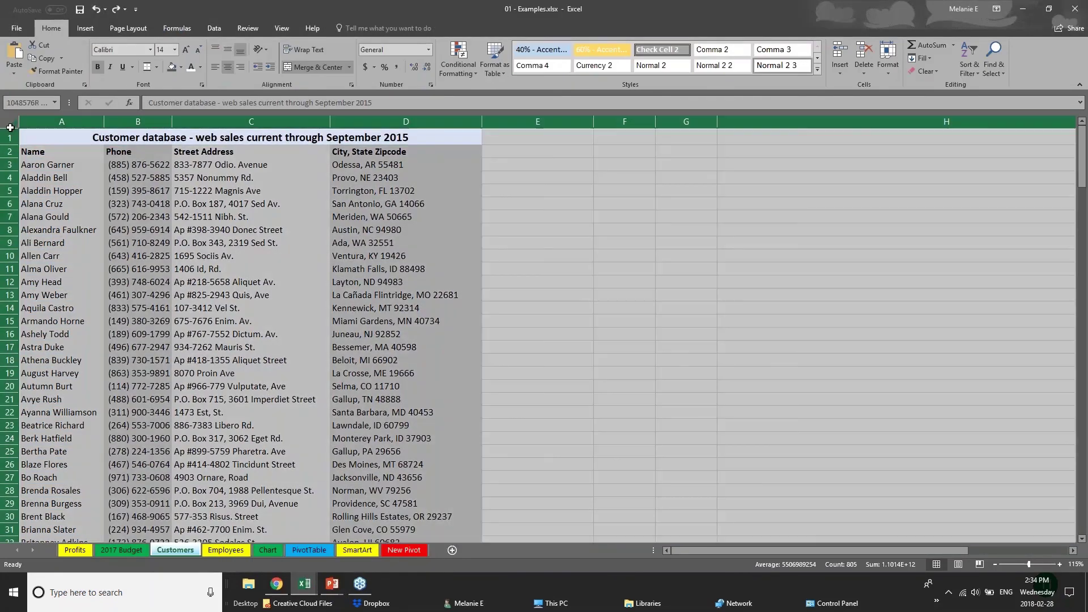
click(164, 138)
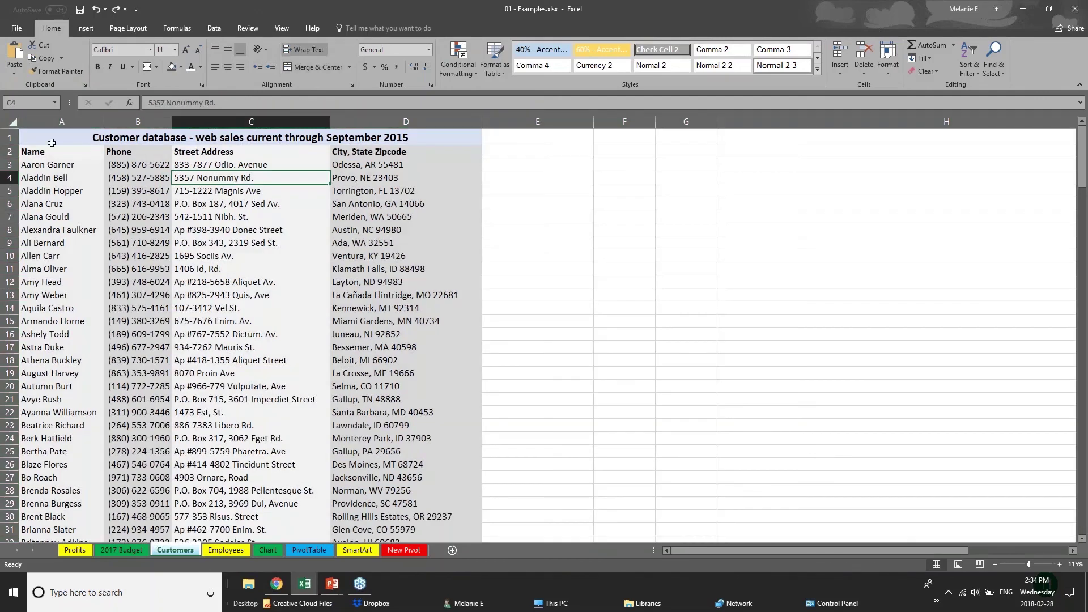
click(85, 27)
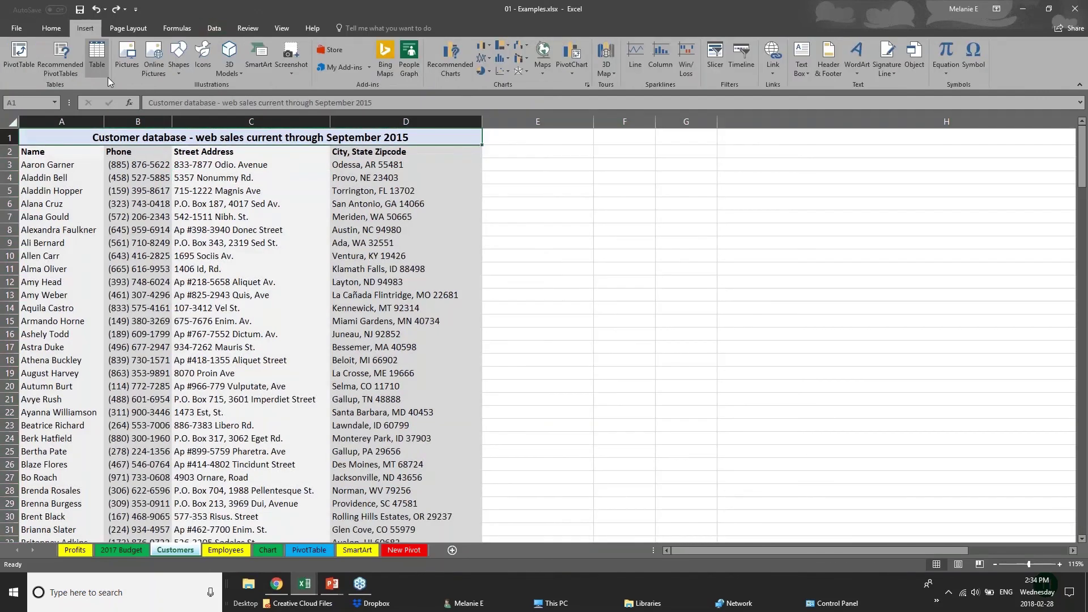
click(95, 63)
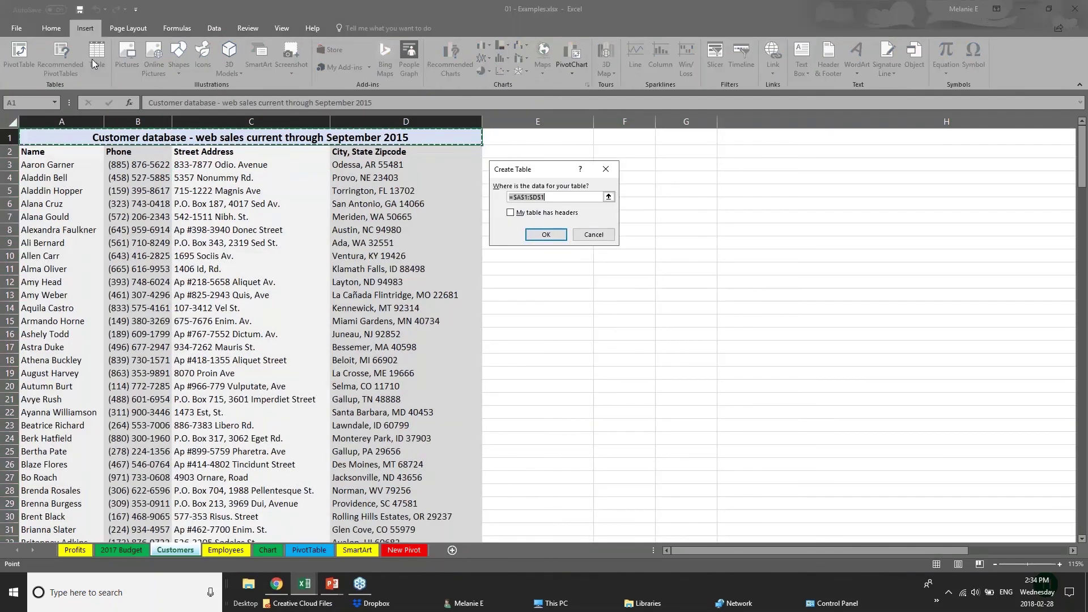
click(545, 235)
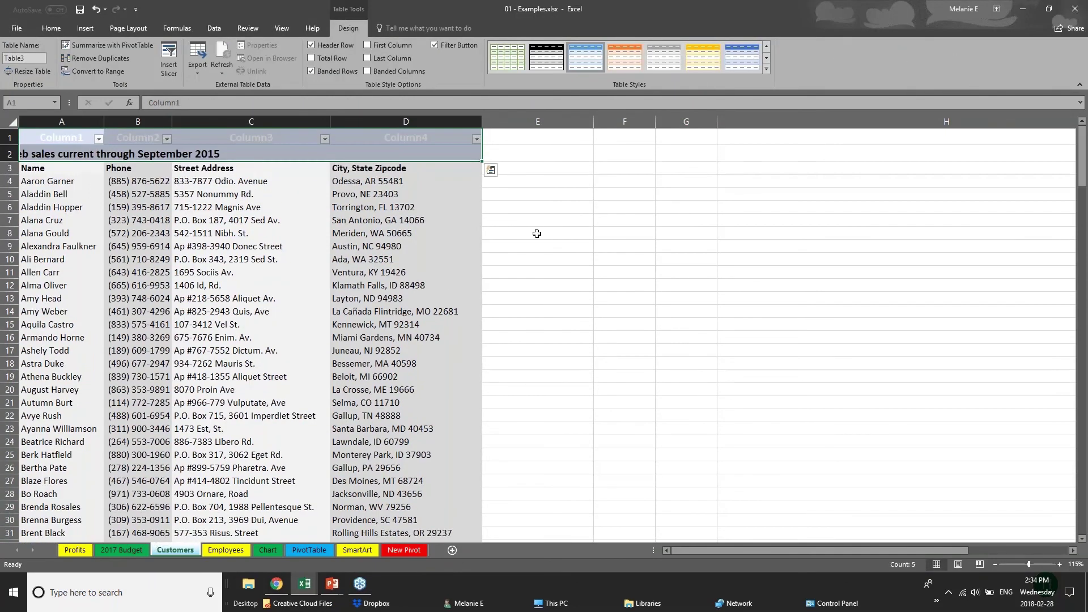
key(ctrl+z)
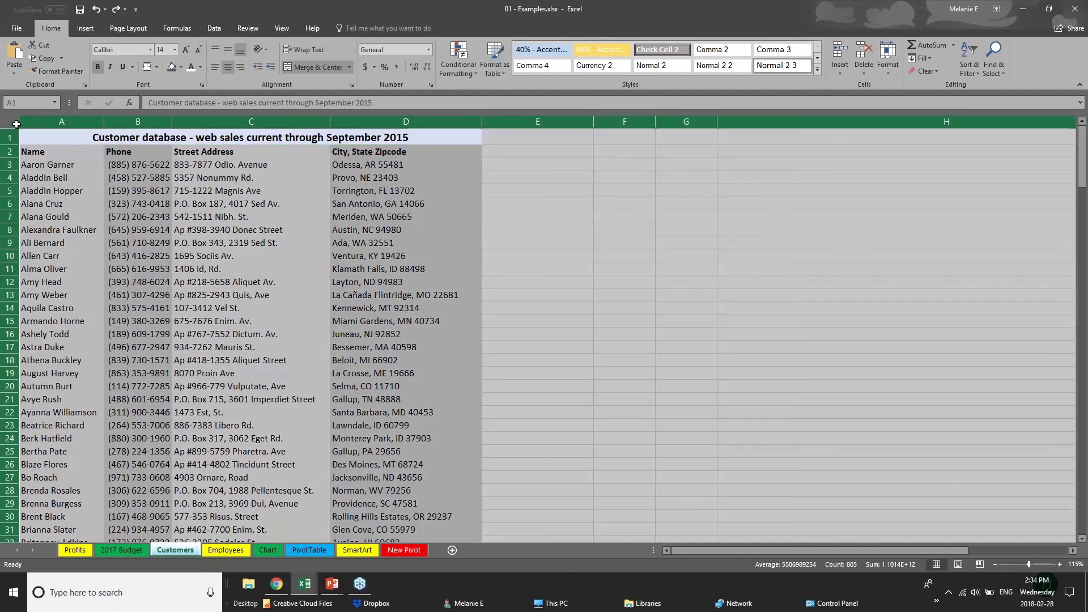
- On the Chart sheet, insert a table from the Furniture Sales by Region block D1:I8, then reselect it
click(251, 424)
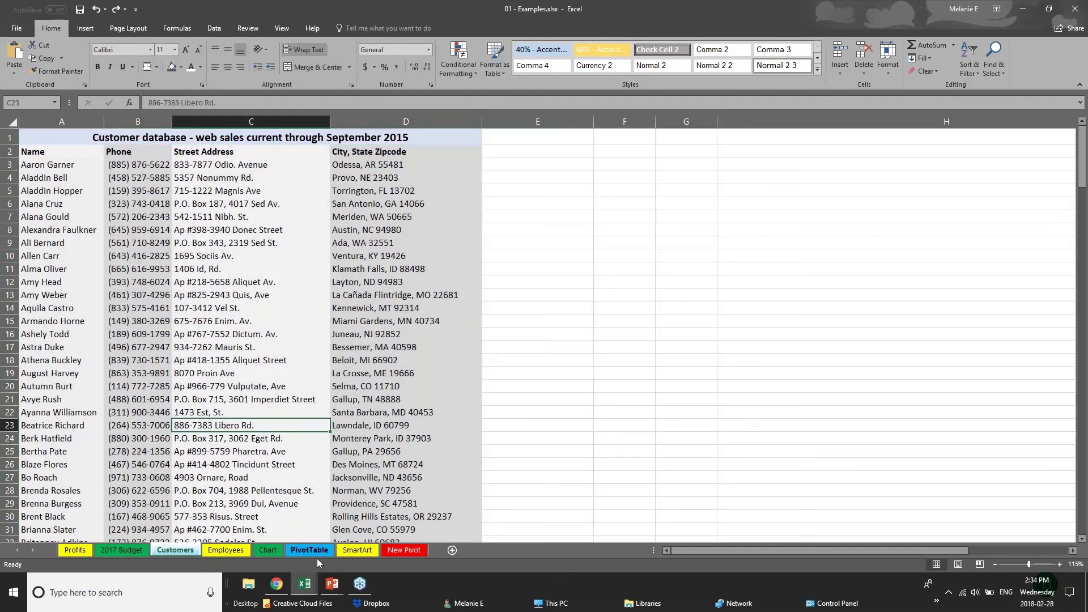
click(270, 550)
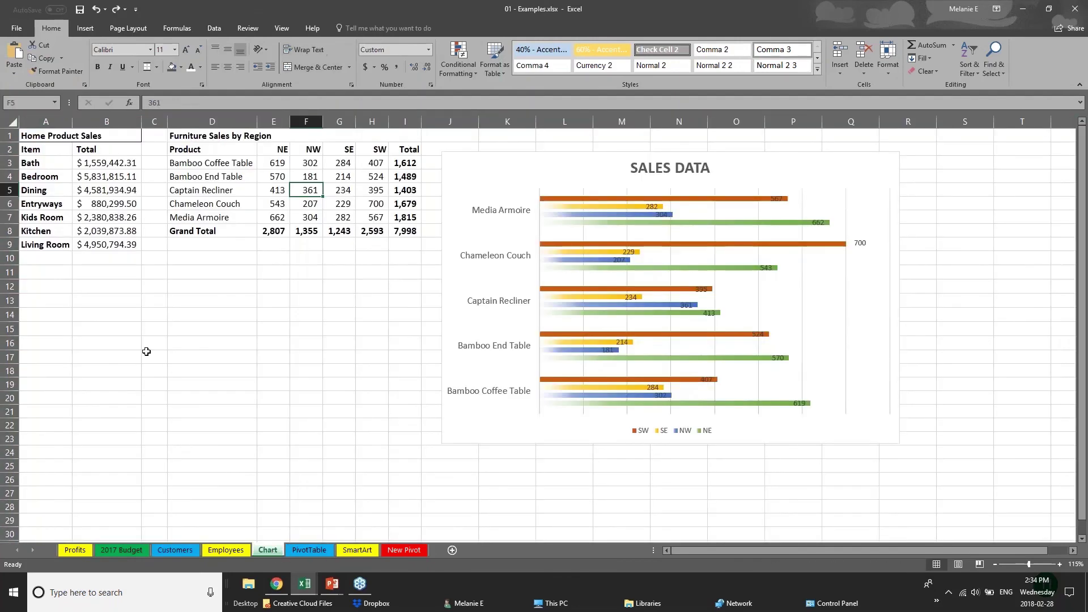
click(202, 138)
key(ctrl+a)
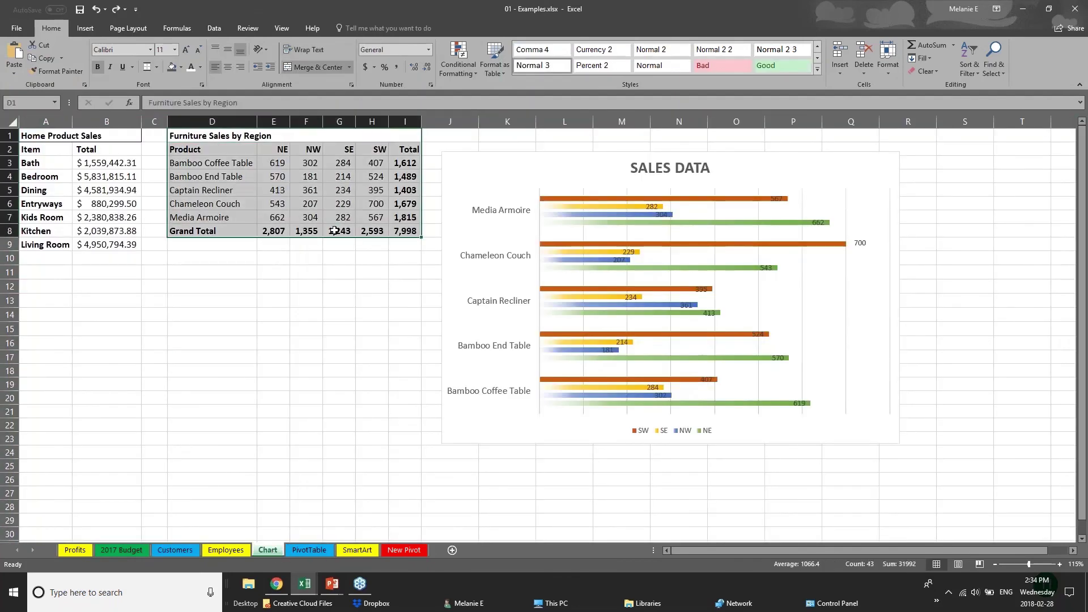
click(85, 33)
click(97, 56)
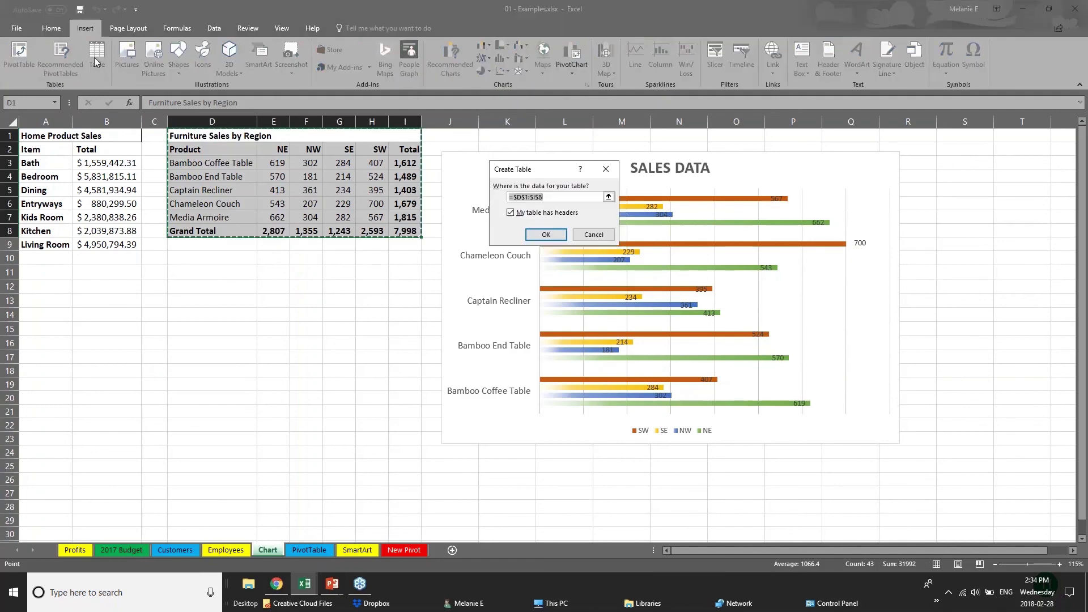
click(547, 238)
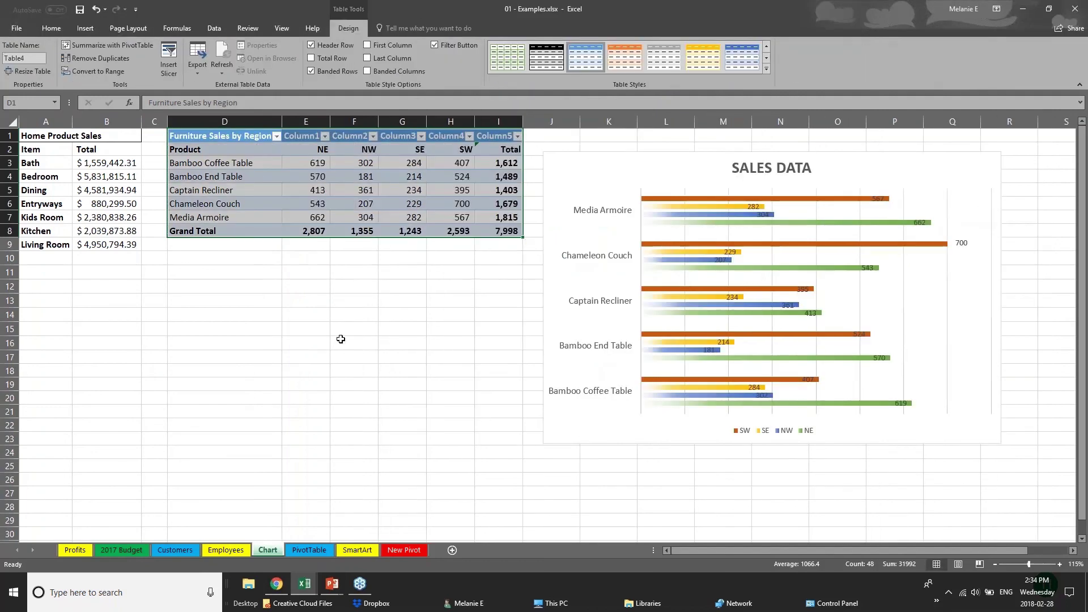
click(340, 339)
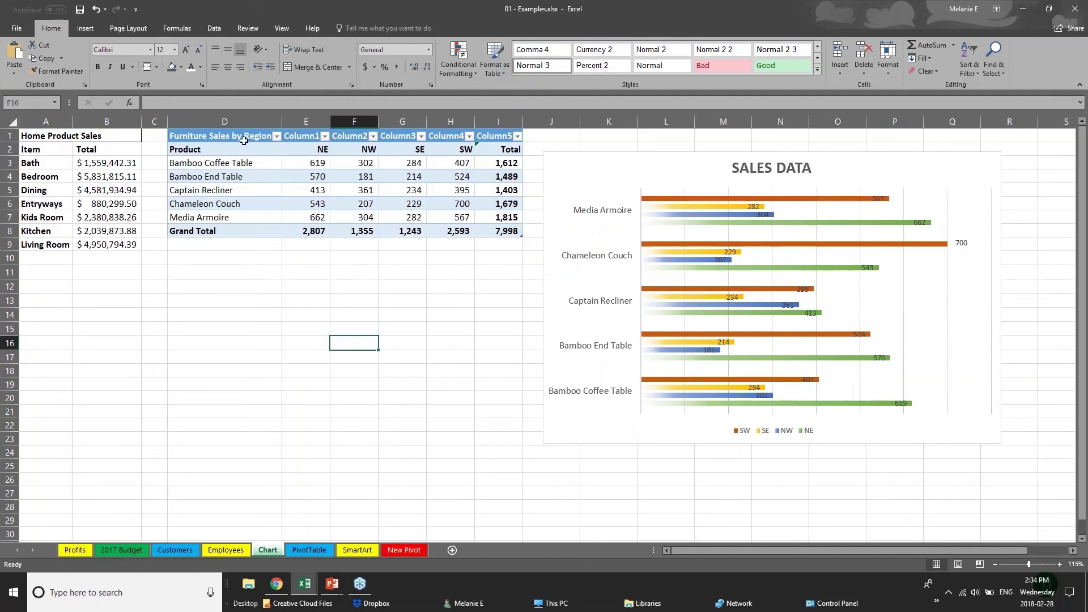
click(248, 141)
drag(248, 141, 513, 237)
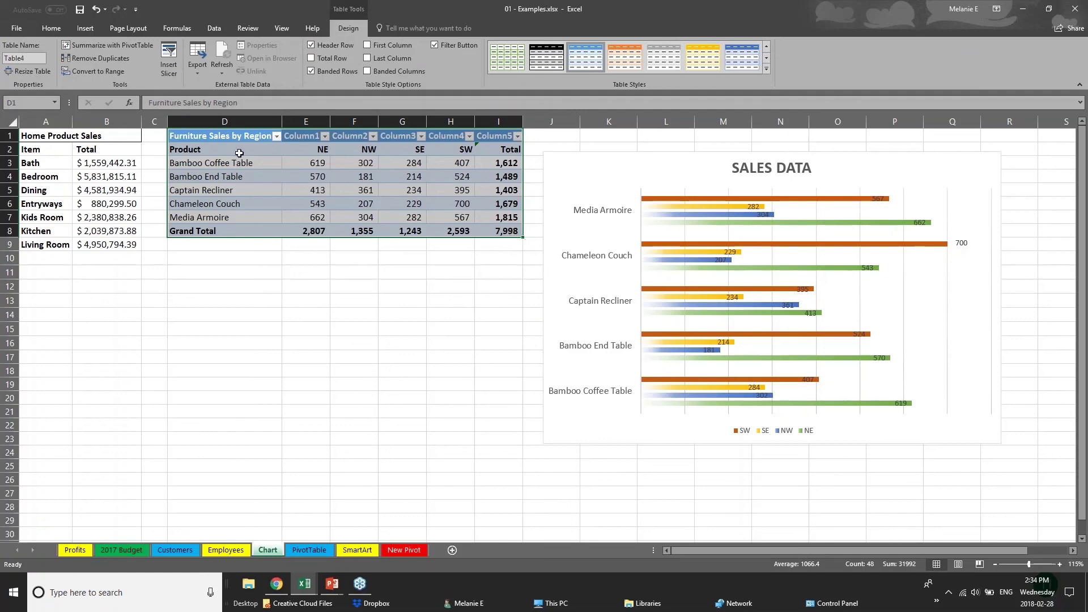
- Apply the orange Medium table style to the Furniture Sales table
click(766, 69)
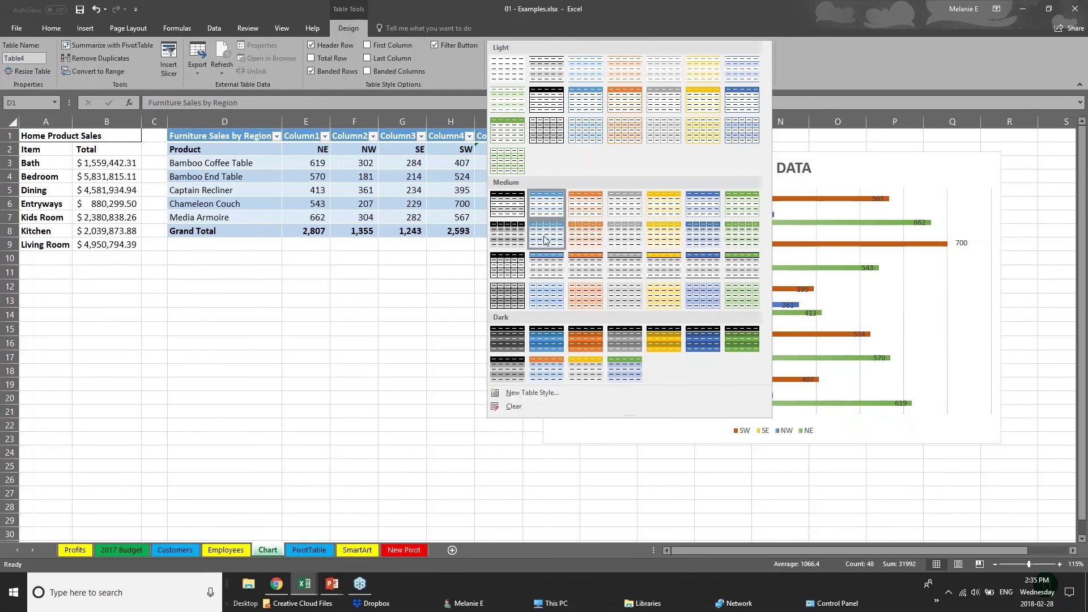
click(593, 274)
click(267, 231)
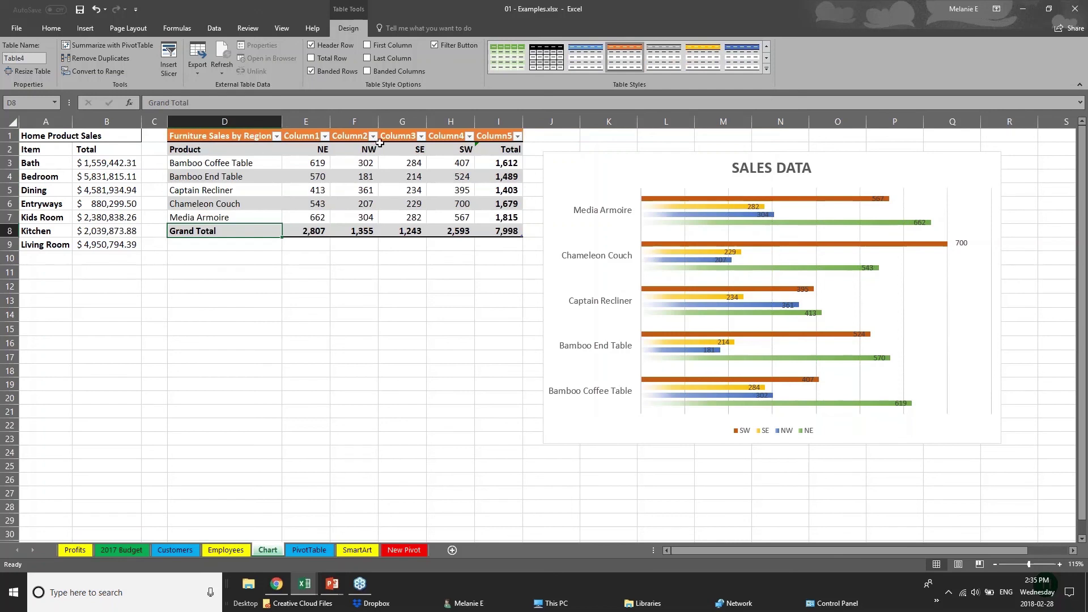
- Turn on First Column emphasis so the product names D2:D7 show bold orange
click(209, 149)
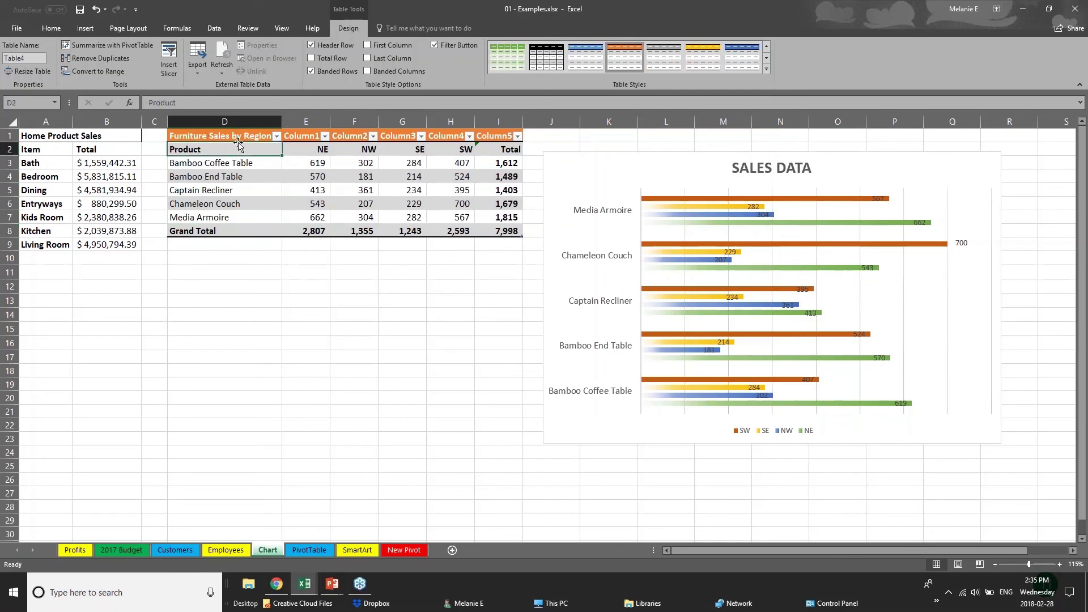
drag(238, 148, 238, 218)
click(367, 45)
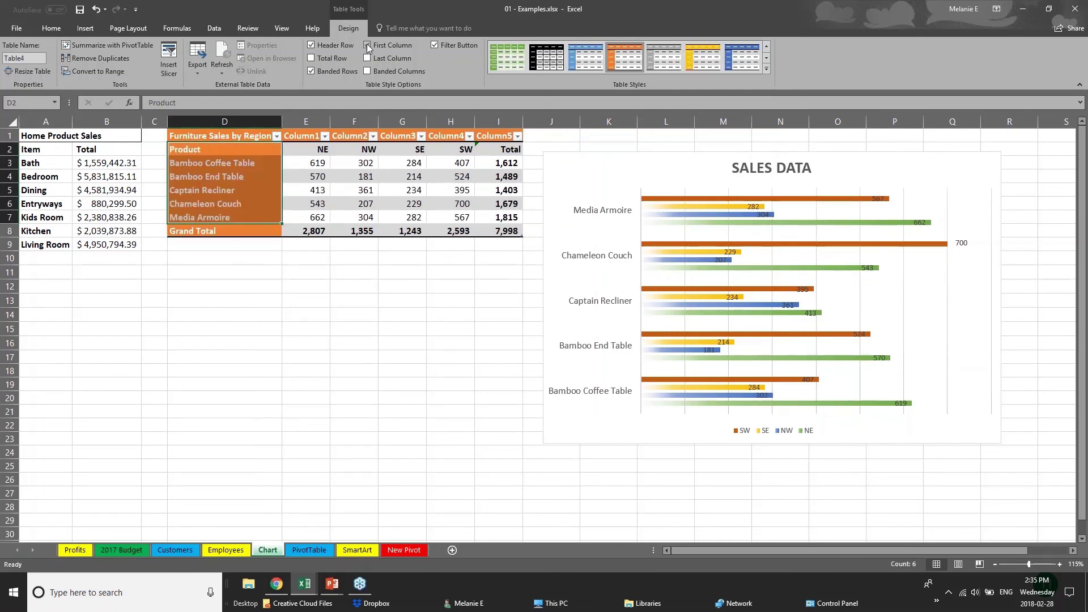
click(285, 320)
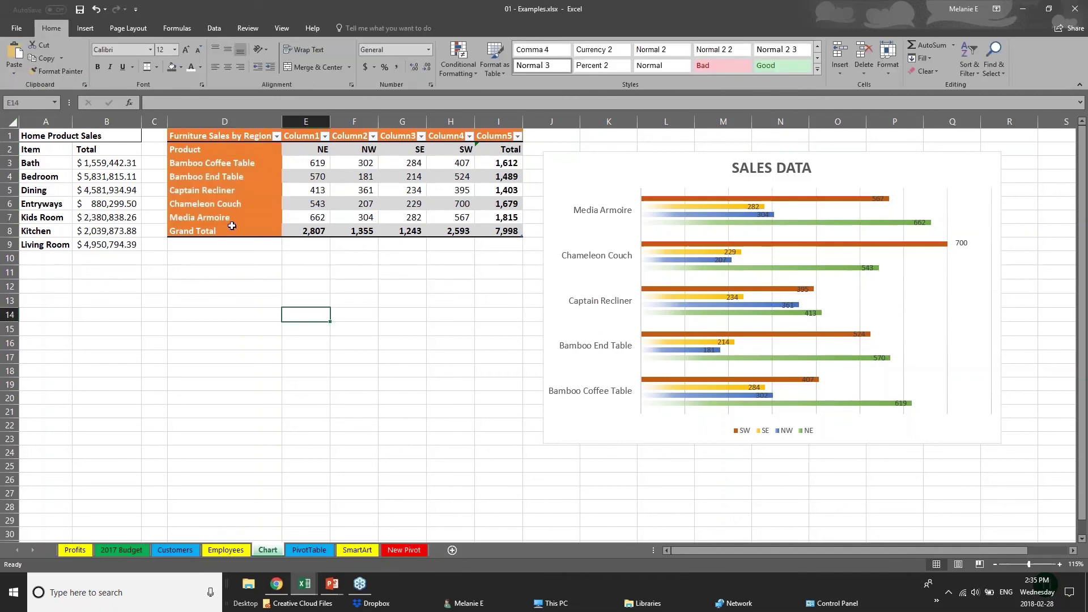
click(206, 140)
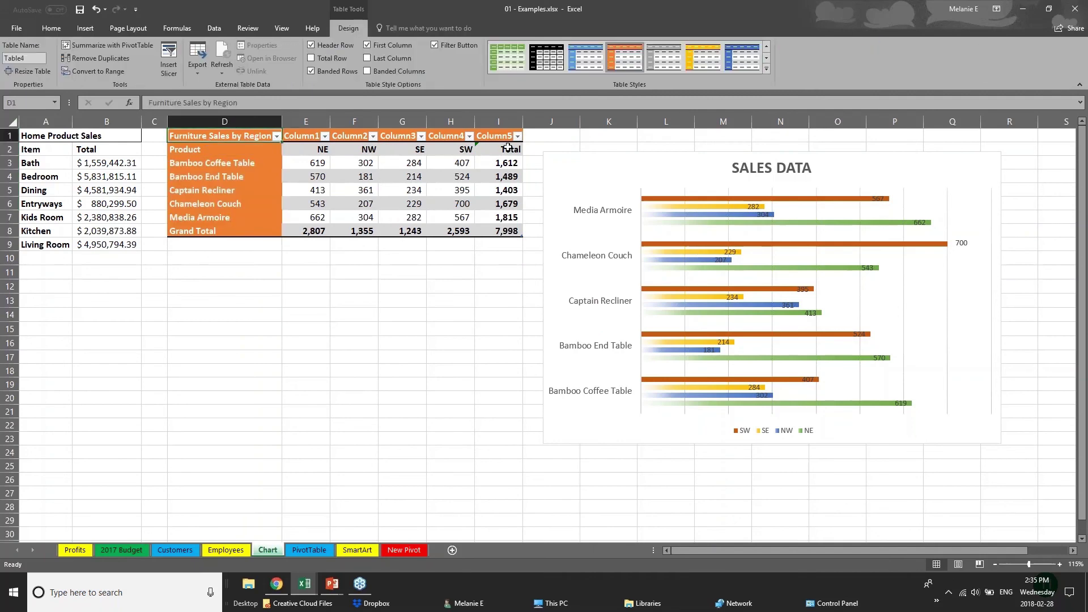
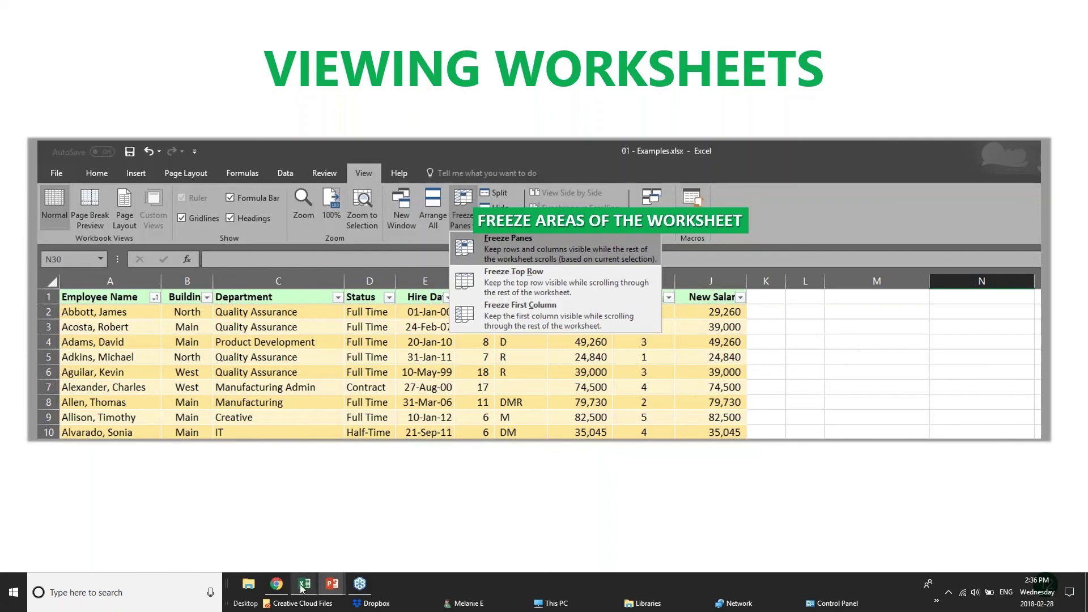
- Bring the pivotTables.xlsx Excel window to the front from the taskbar preview
mouse_move(303, 589)
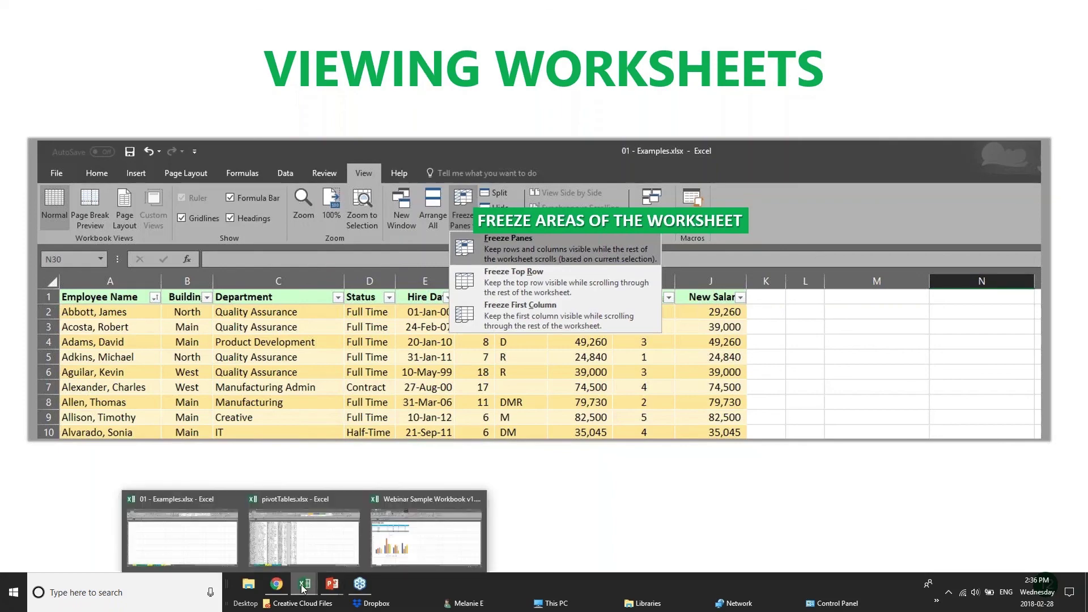
click(291, 545)
scroll(238, 329, down, 2)
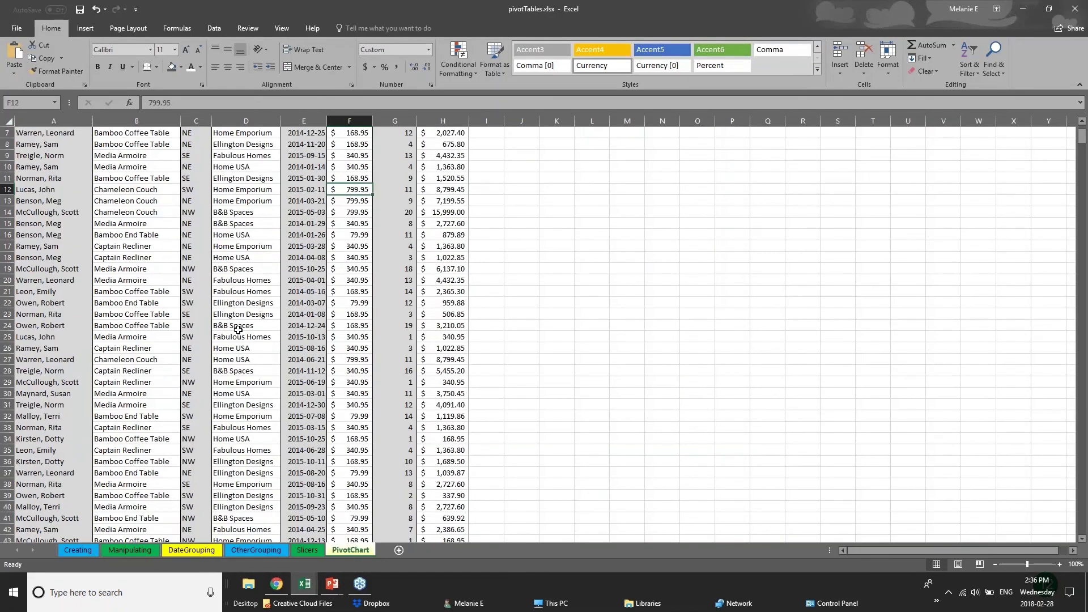
scroll(238, 330, down, 20)
scroll(237, 330, up, 10)
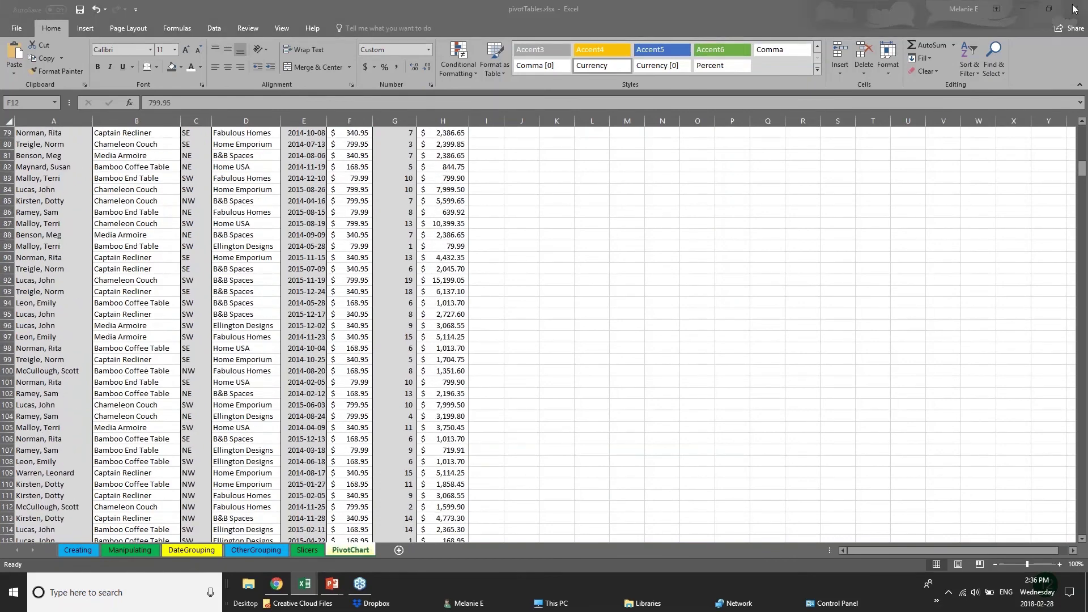
click(1082, 169)
scroll(1082, 168, up, 20)
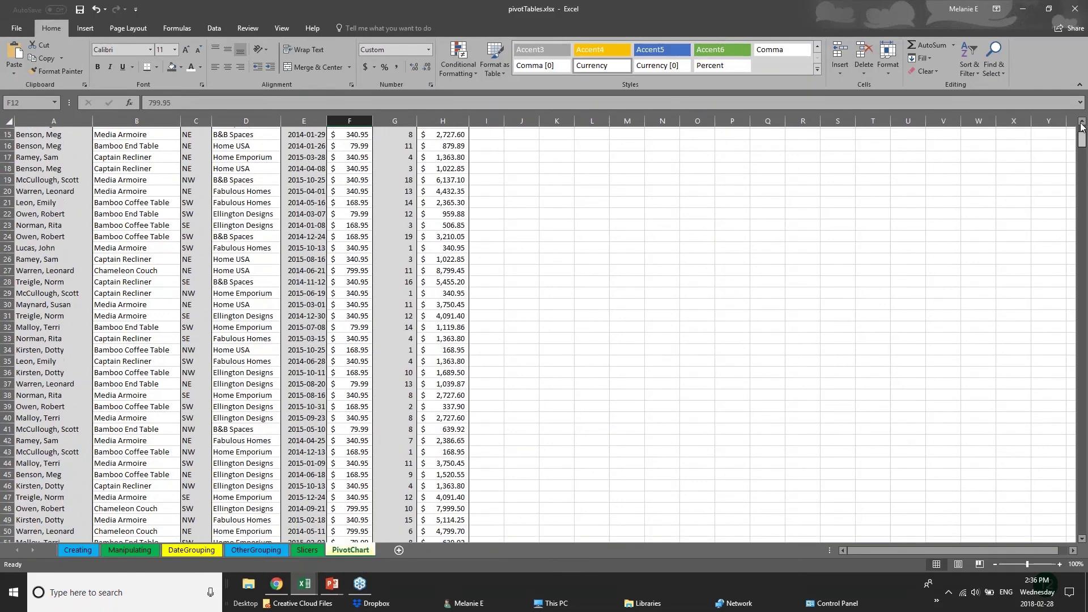
scroll(1083, 182, down, 3)
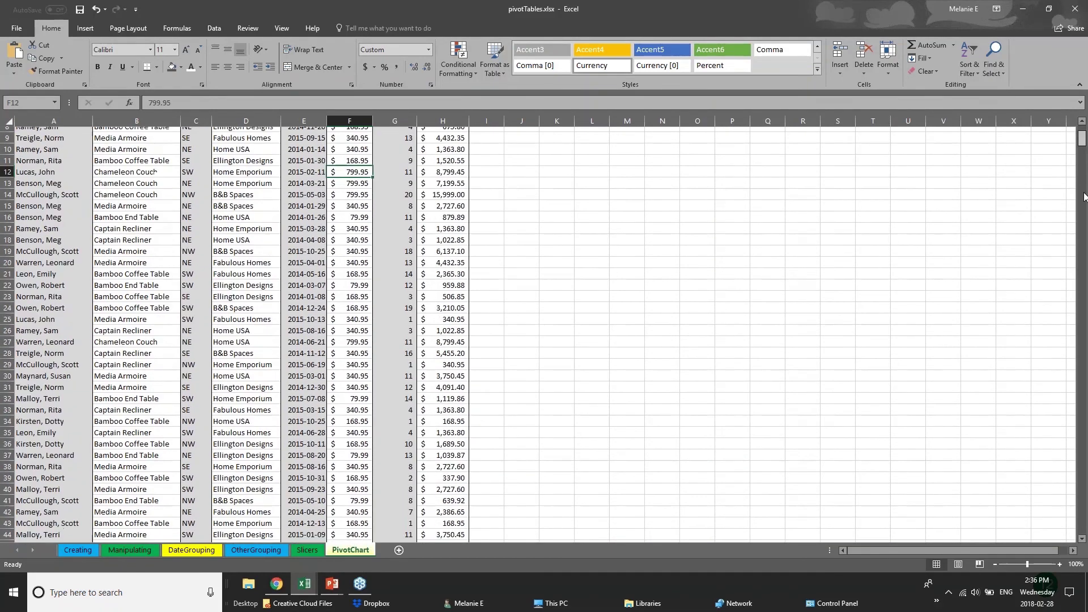
scroll(1083, 196, down, 20)
click(64, 256)
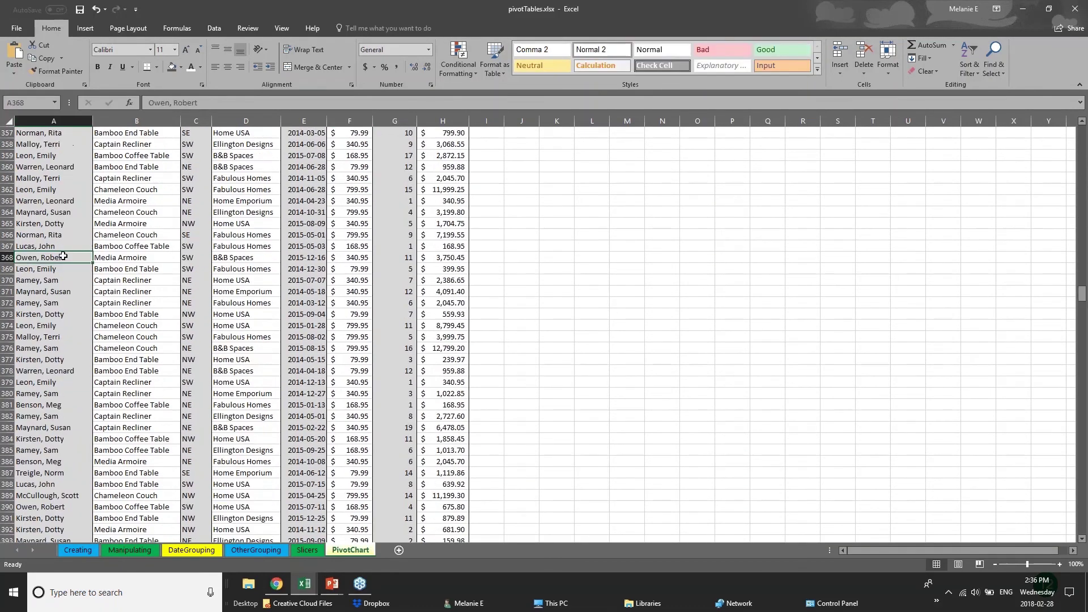
click(156, 250)
click(166, 271)
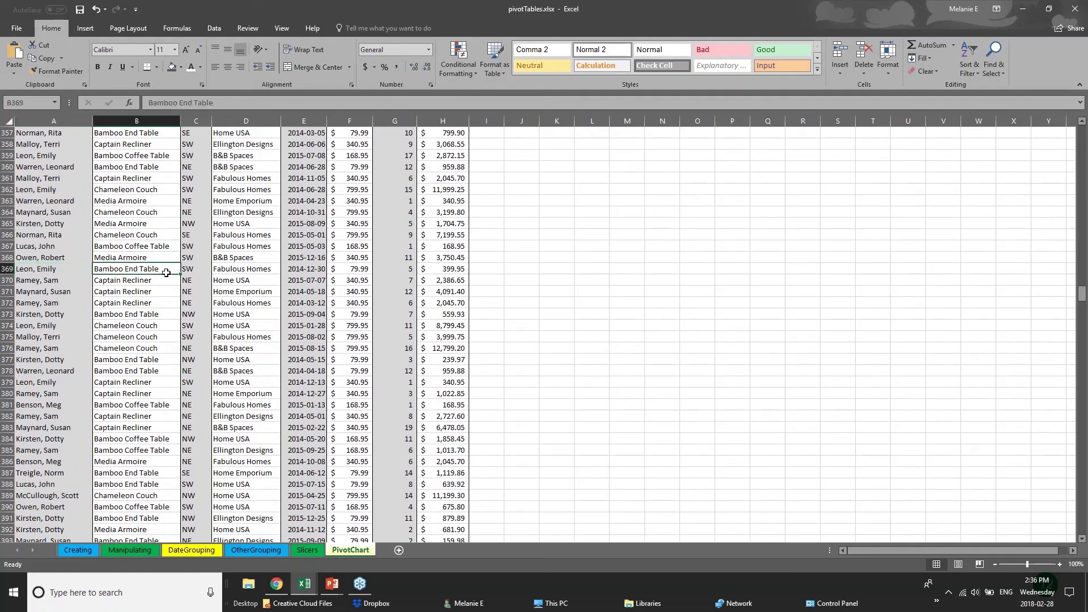
click(268, 277)
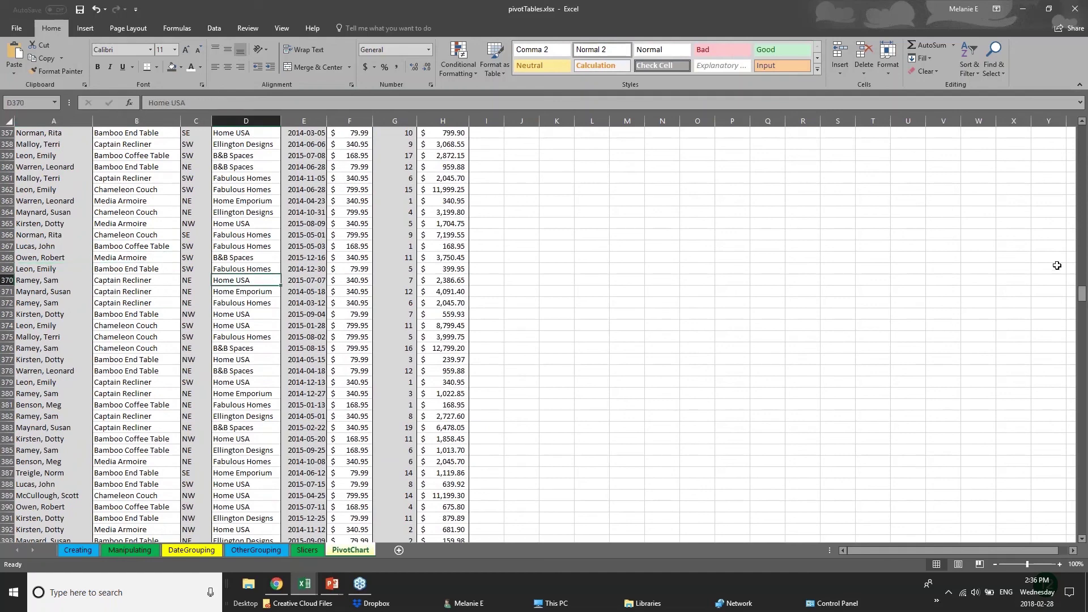
drag(1082, 292, 1082, 132)
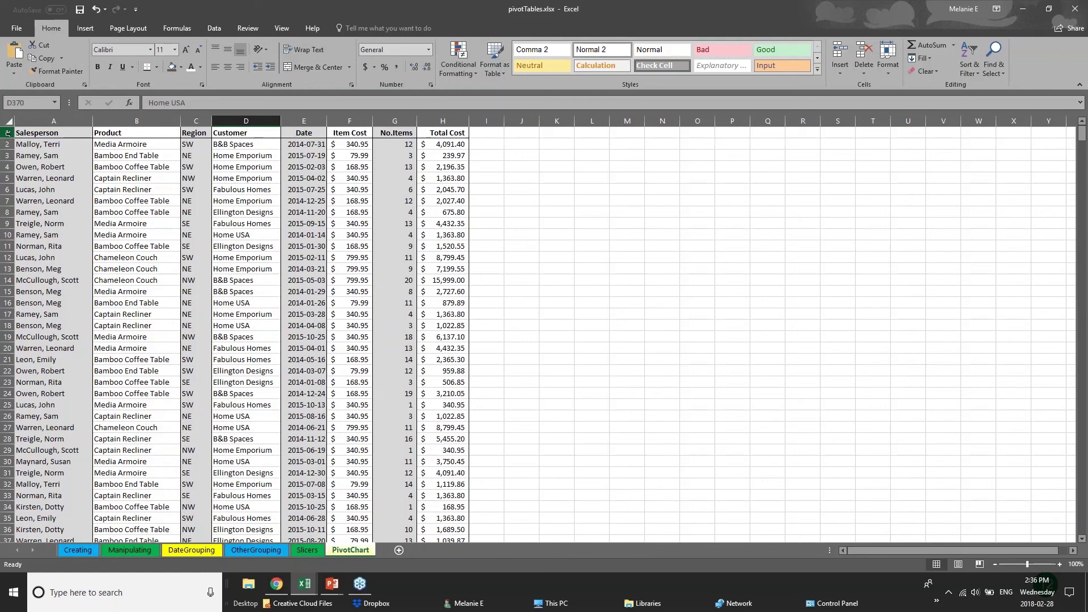
- Freeze the first column so the Salesperson column stays fixed while scrolling
click(7, 132)
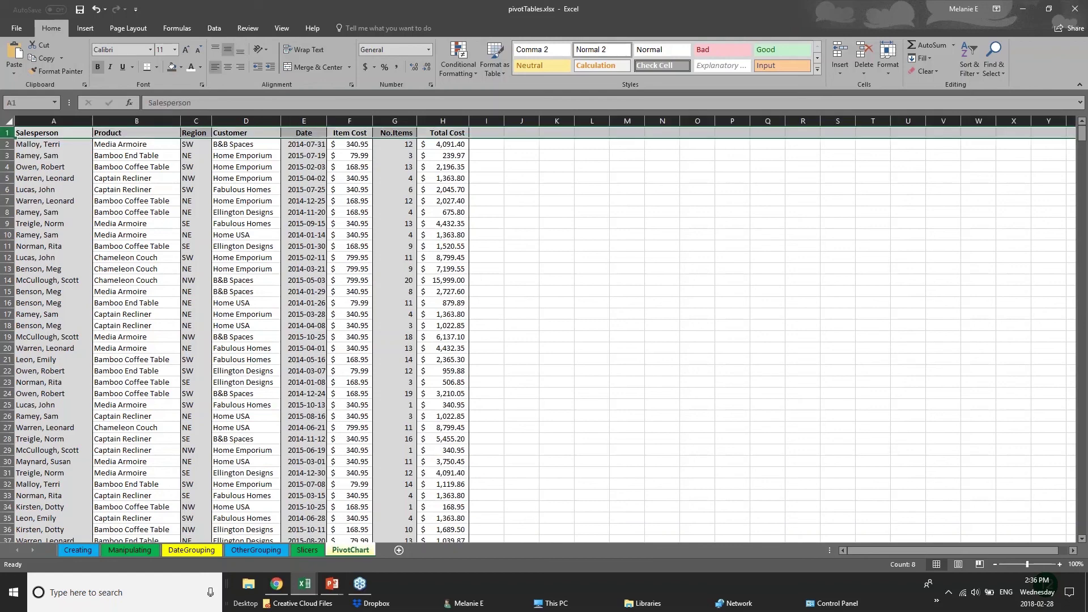
click(284, 28)
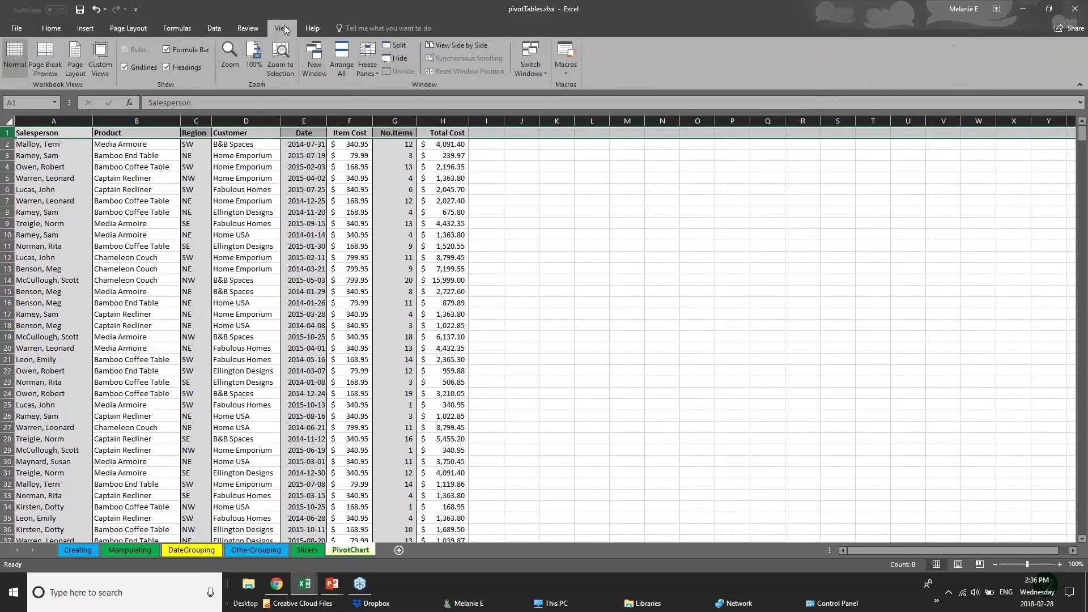
click(368, 70)
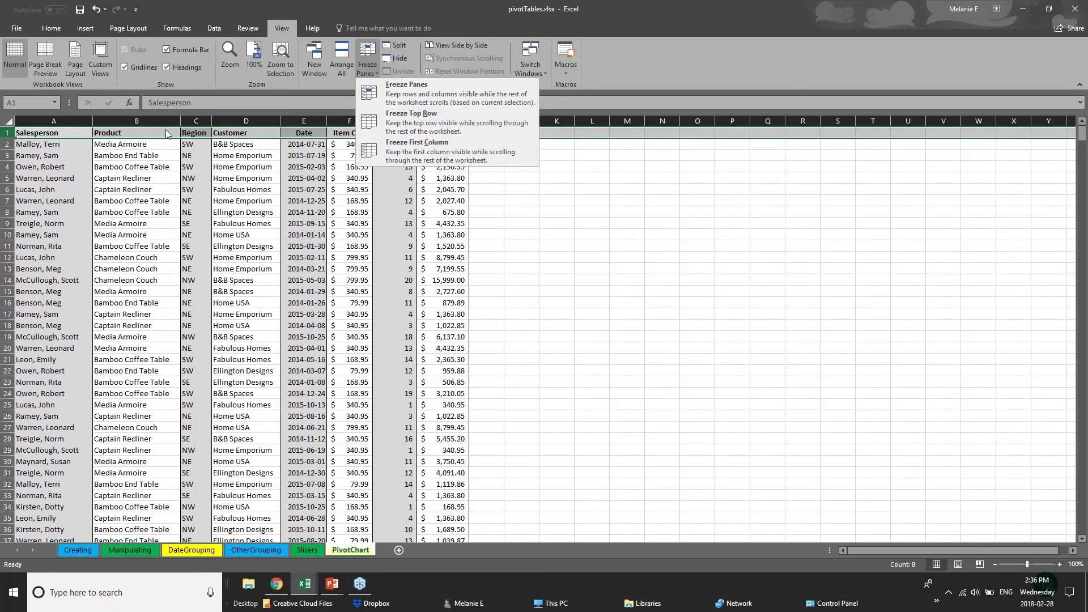
key(Escape)
click(42, 180)
click(55, 120)
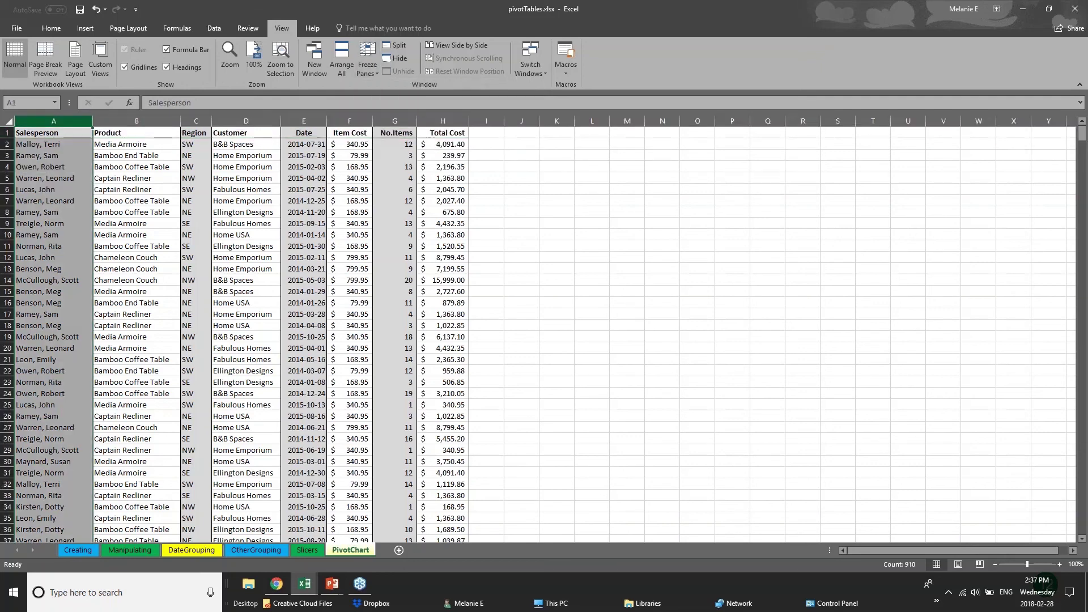
click(368, 63)
click(400, 153)
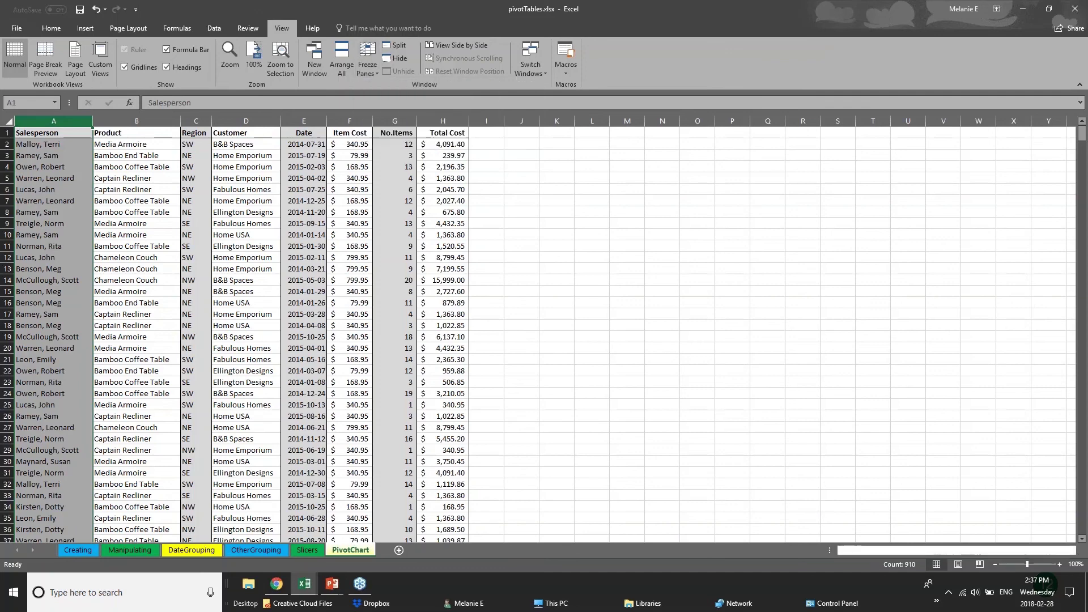
- Widen the Total Cost, No.Items and Item Cost columns
drag(468, 121, 958, 154)
drag(417, 121, 683, 122)
drag(368, 115, 462, 115)
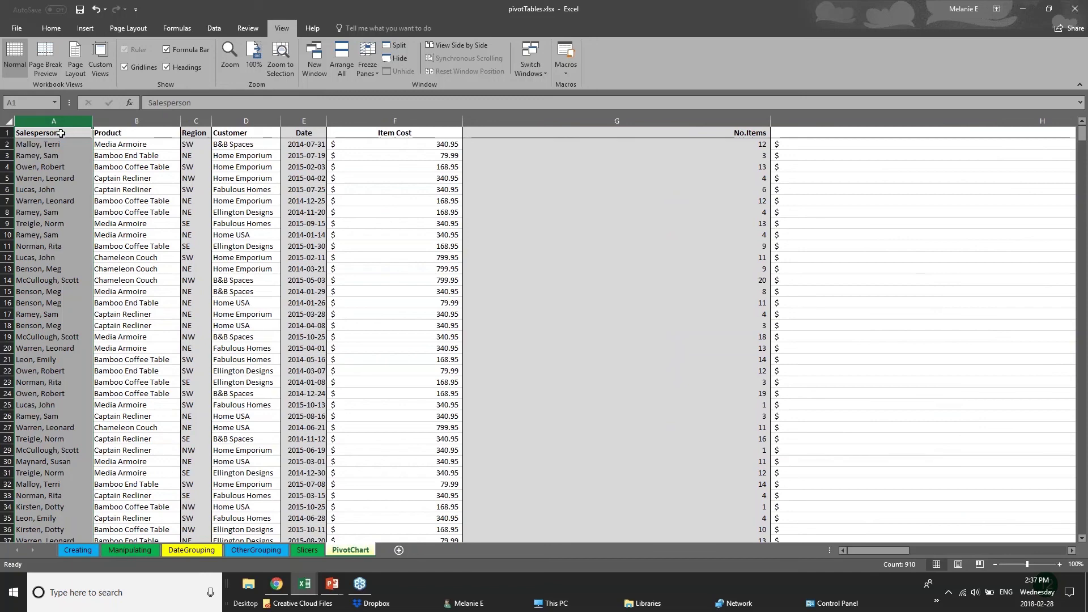
click(8, 132)
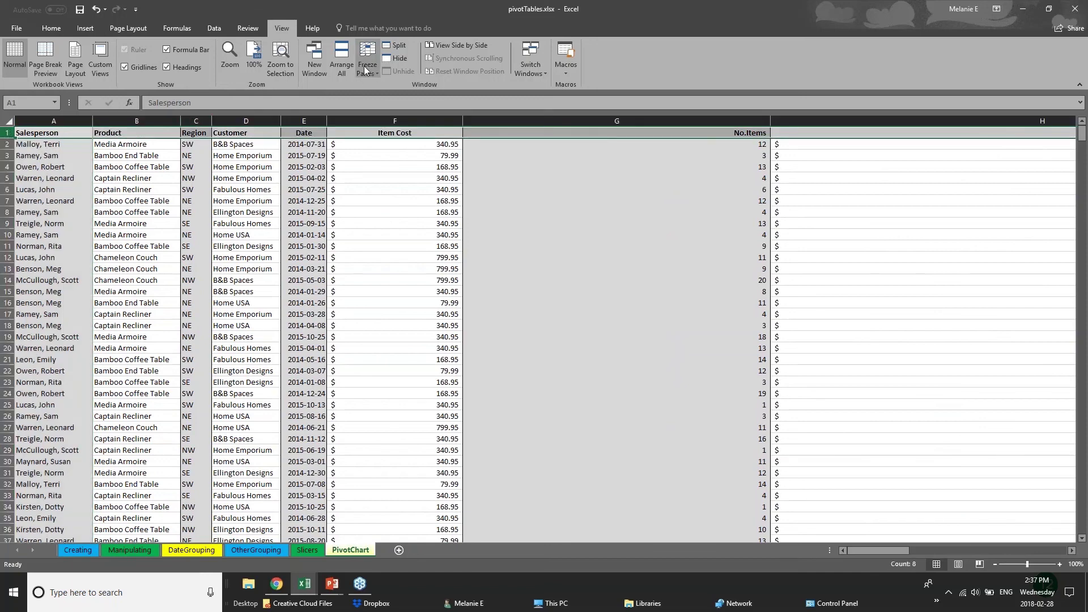
- Freeze the top header row instead and return to the Salesperson heading cell
click(365, 70)
click(397, 113)
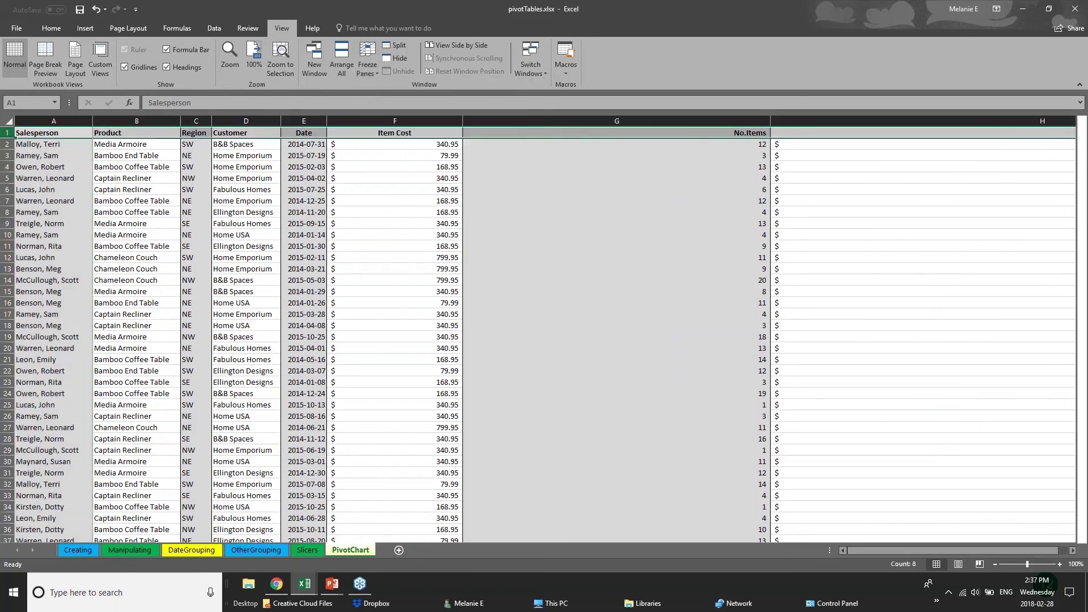
click(506, 336)
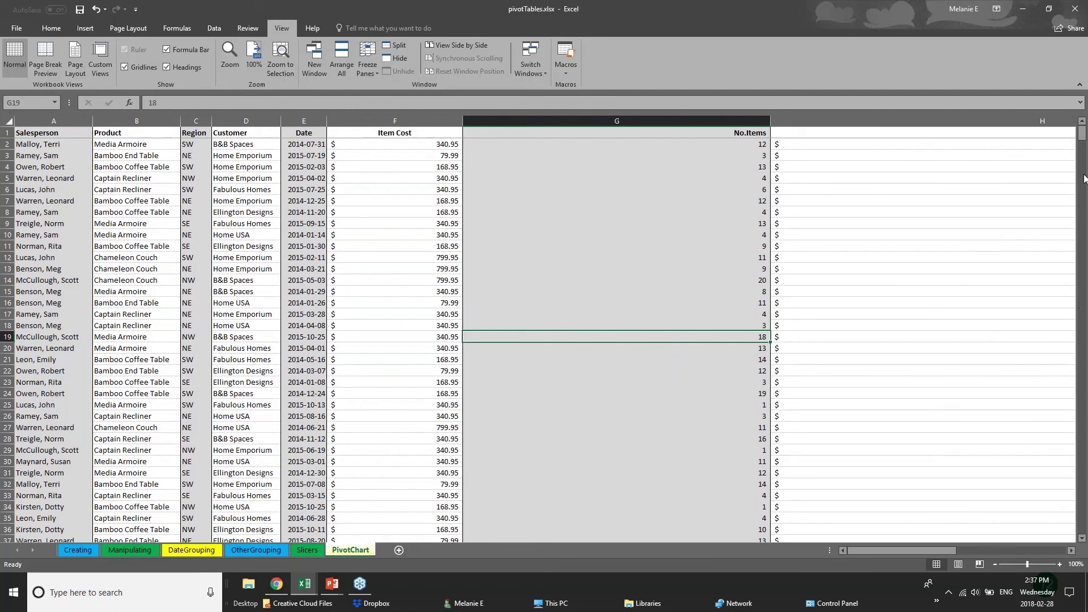
mouse_move(1083, 148)
mouse_down()
mouse_move(1085, 252)
mouse_move(1082, 136)
mouse_up()
click(45, 133)
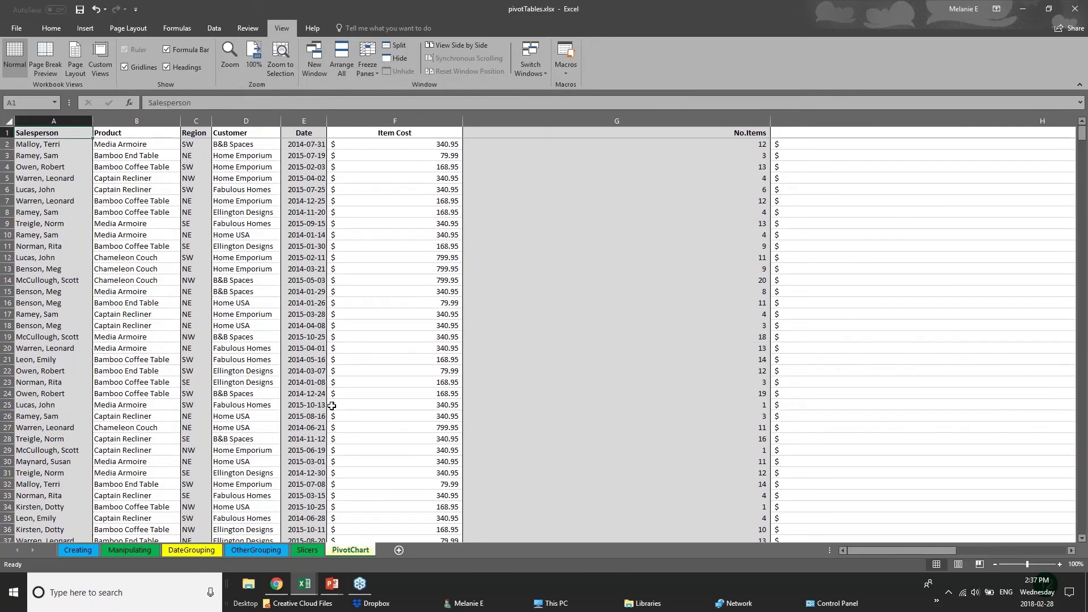
- Browse the sales records, selecting an Item Cost value in row 20 and the Home Emporium cell
click(346, 348)
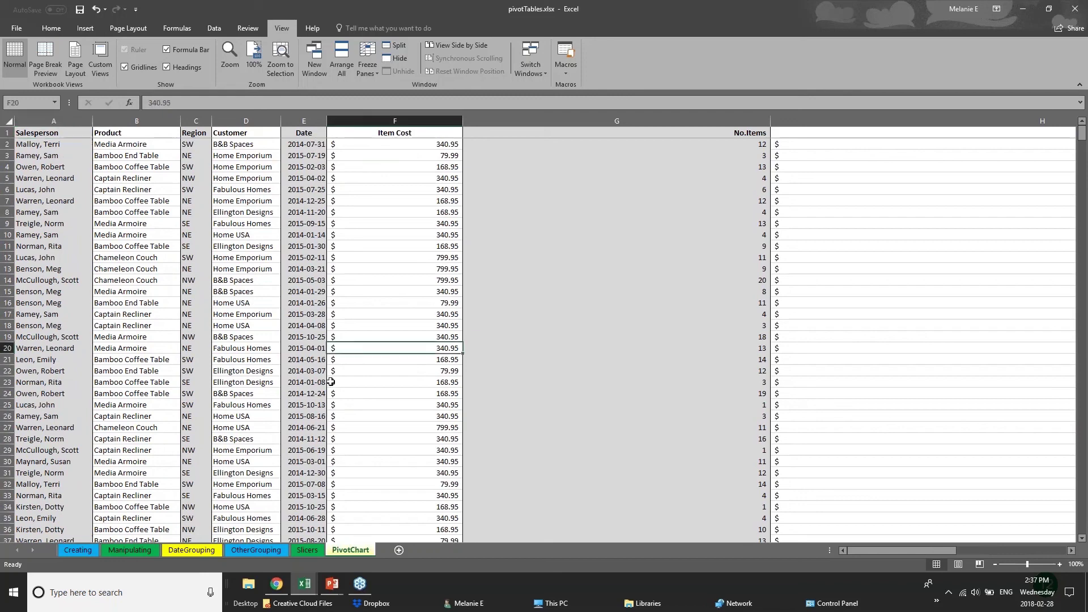
scroll(328, 385, down, 2)
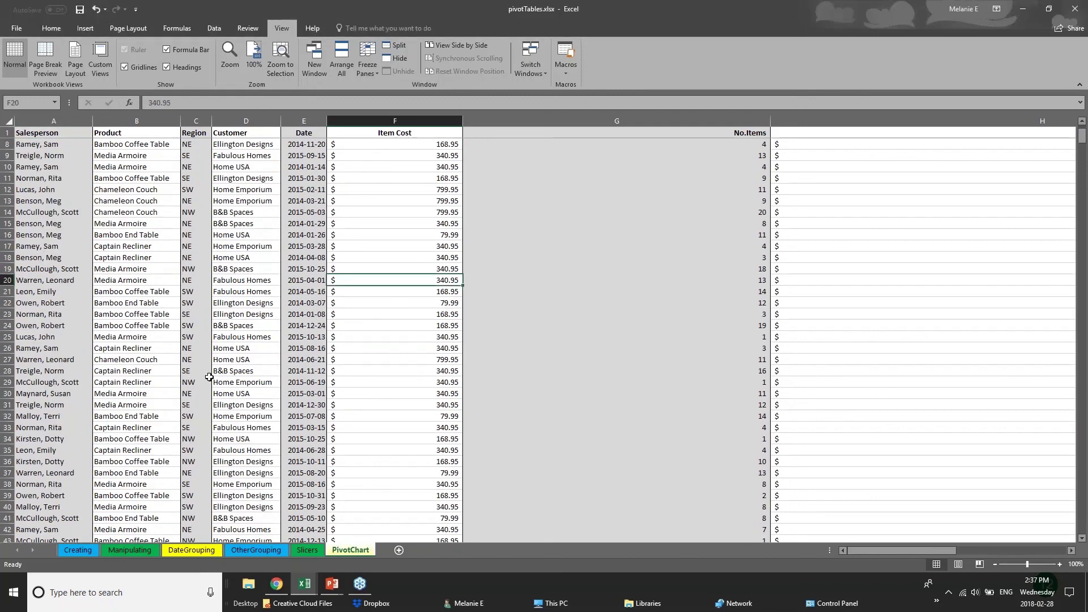
click(245, 382)
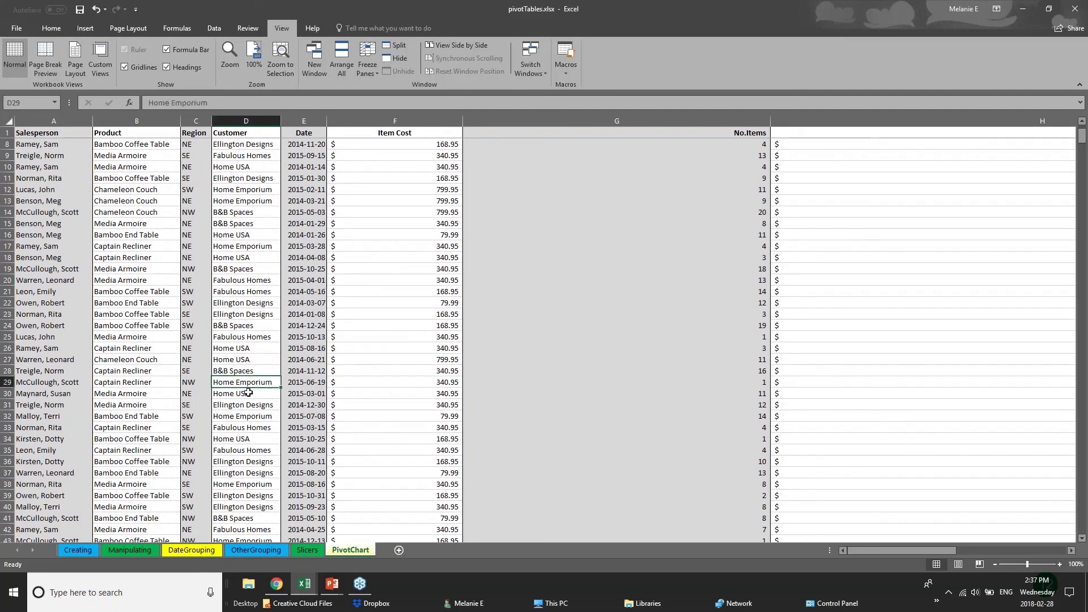
scroll(117, 393, down, 2)
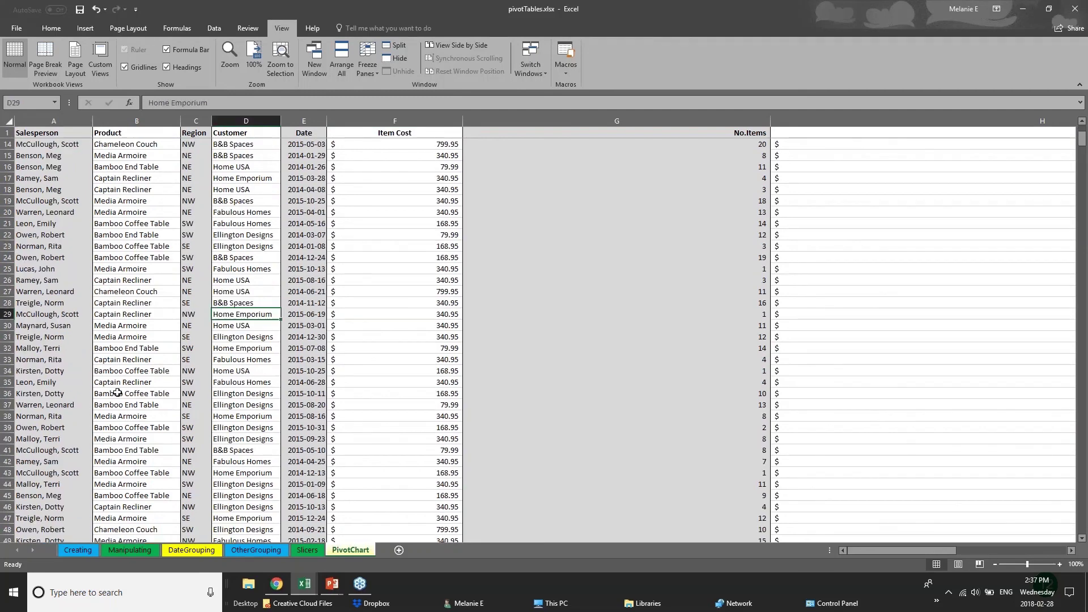
scroll(117, 392, down, 13)
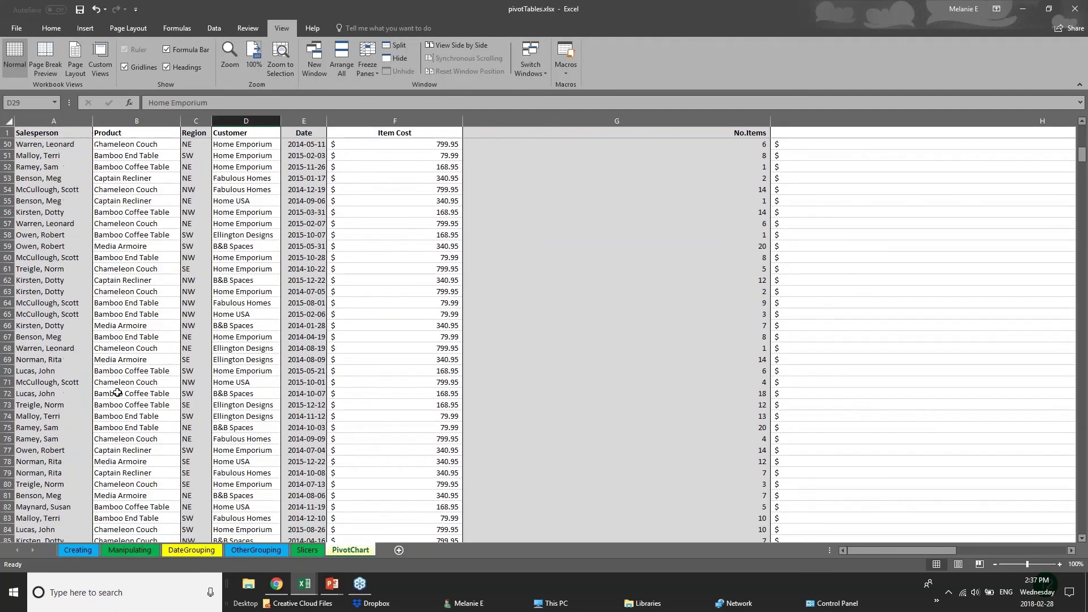
scroll(55, 432, up, 4)
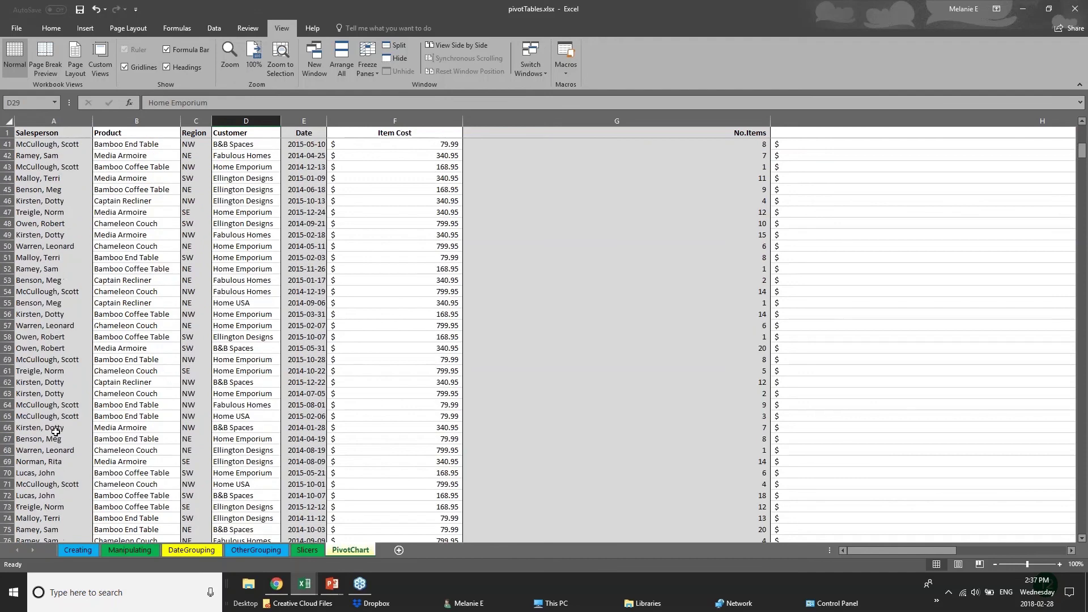
scroll(55, 431, up, 8)
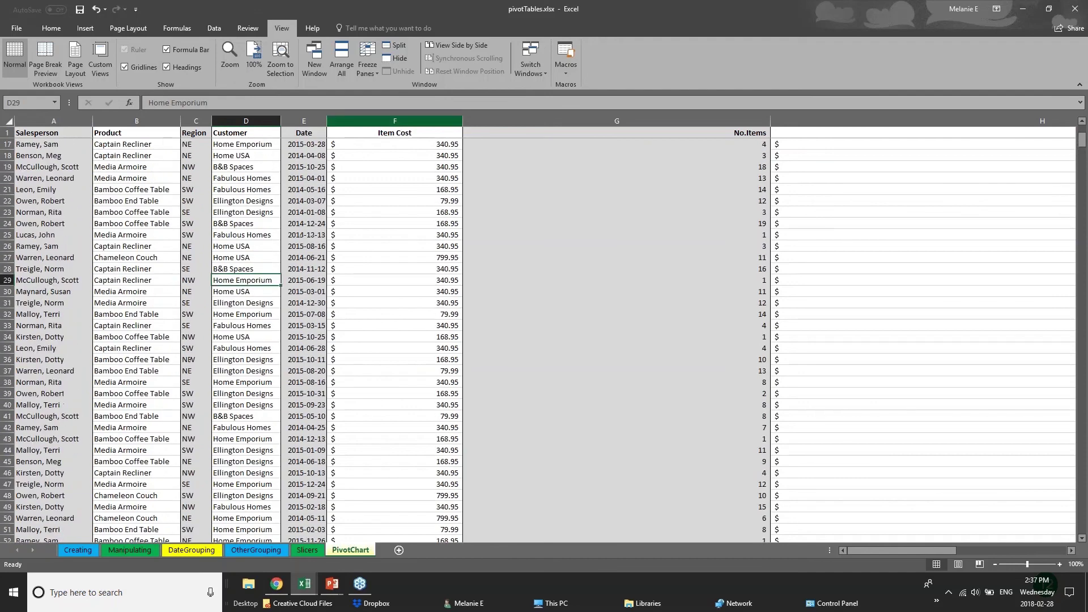
- Narrow the No.Items column to reveal Total Cost, then scroll down and select row 110
drag(712, 121, 498, 120)
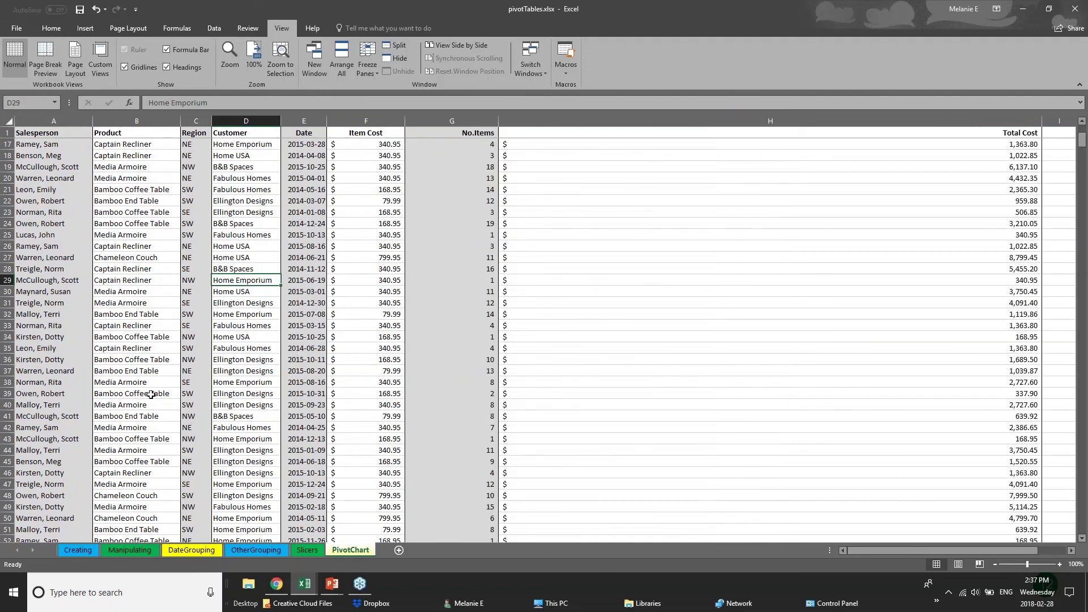
scroll(94, 451, down, 3)
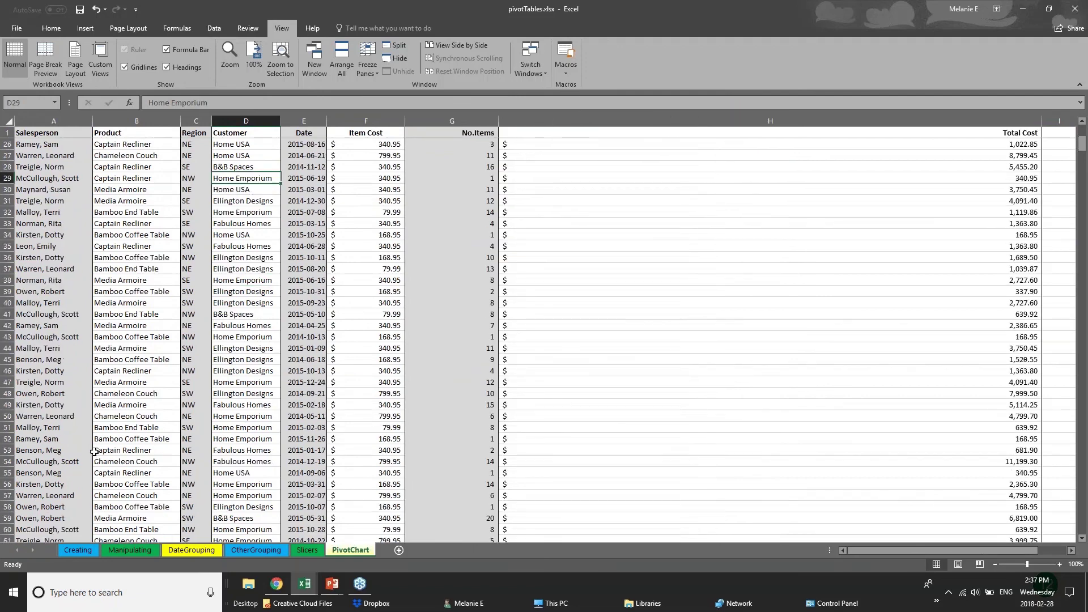
scroll(94, 452, down, 18)
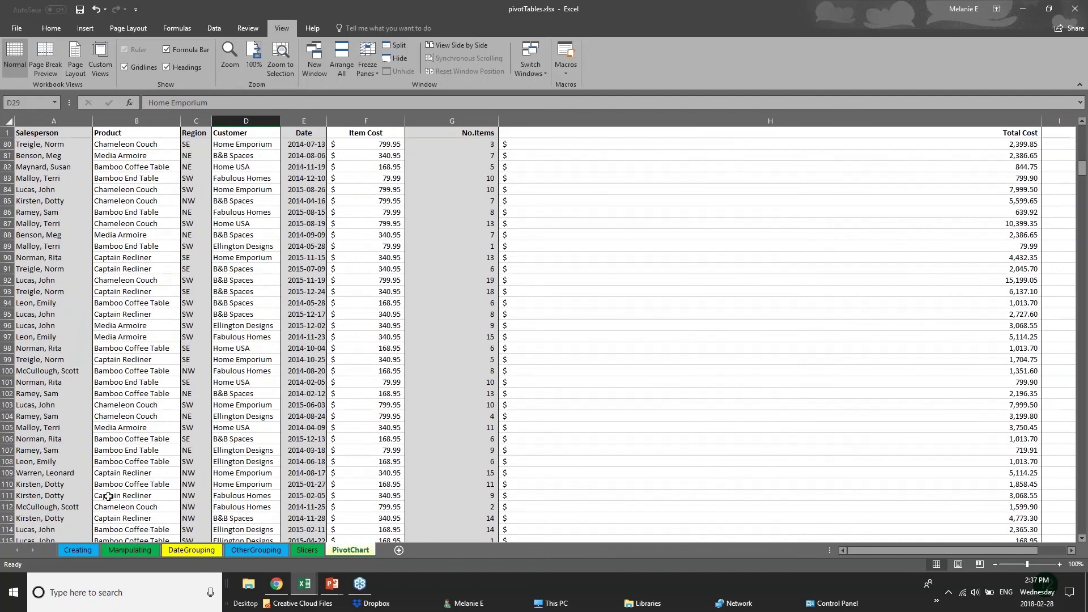
scroll(109, 496, down, 2)
click(6, 416)
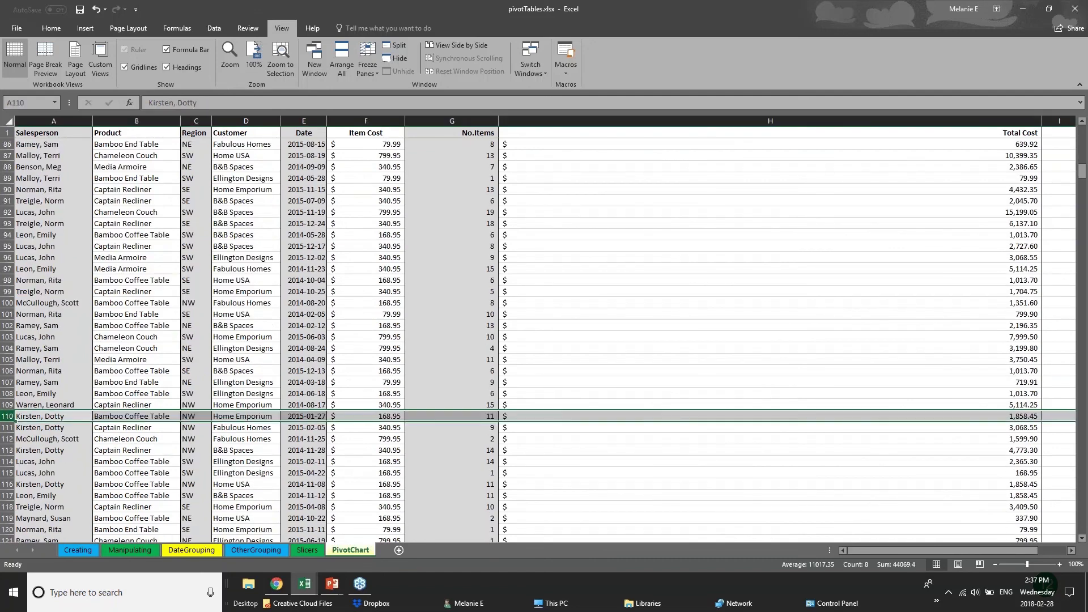
- Split the window into panes and try scrolling, selecting cell G106 and row 106
click(389, 51)
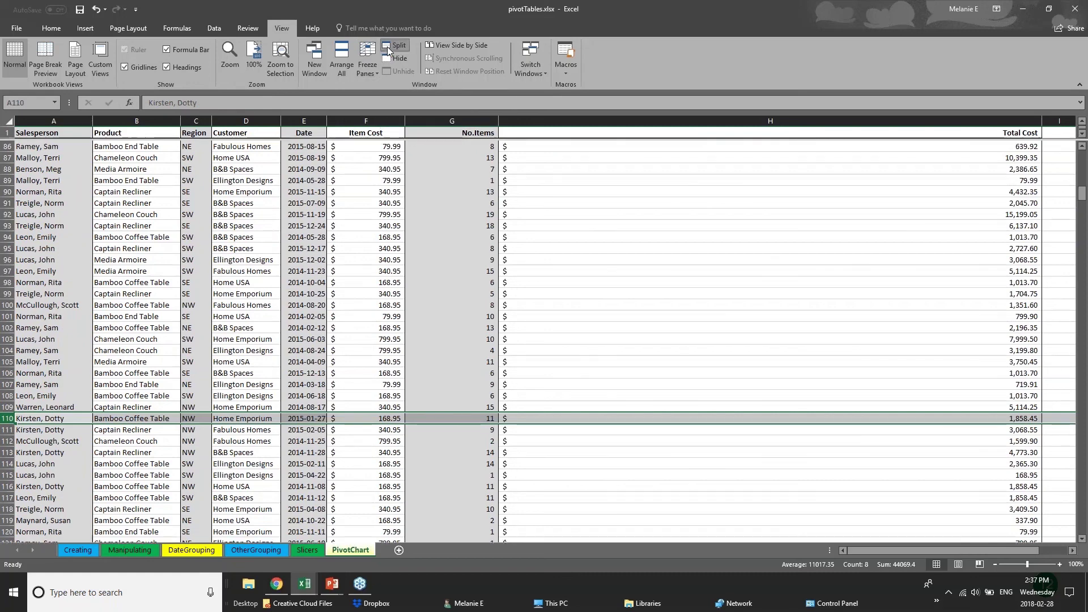
click(468, 371)
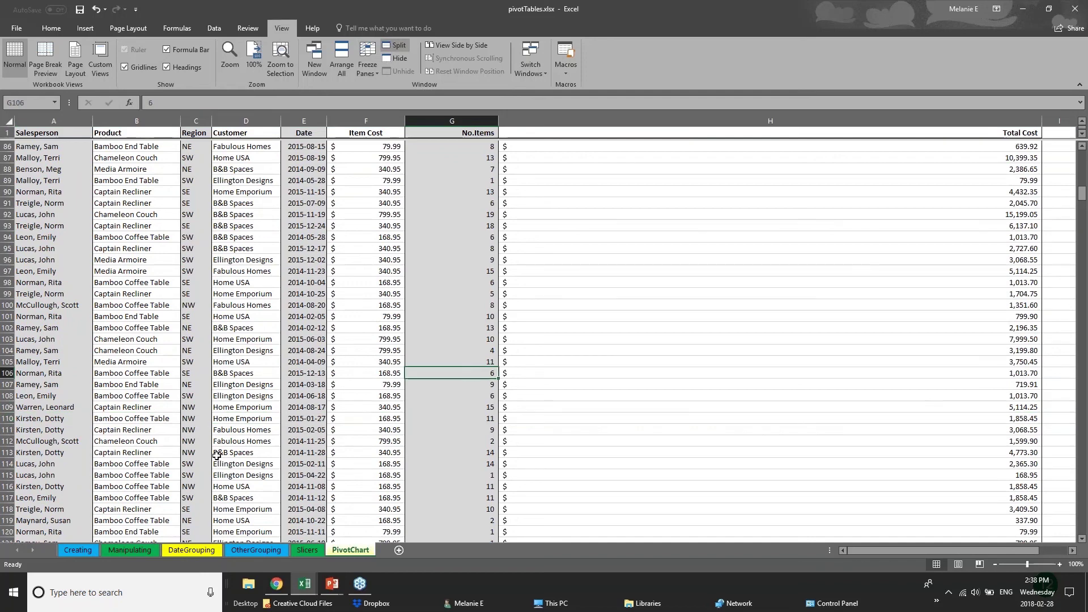
scroll(209, 443, down, 3)
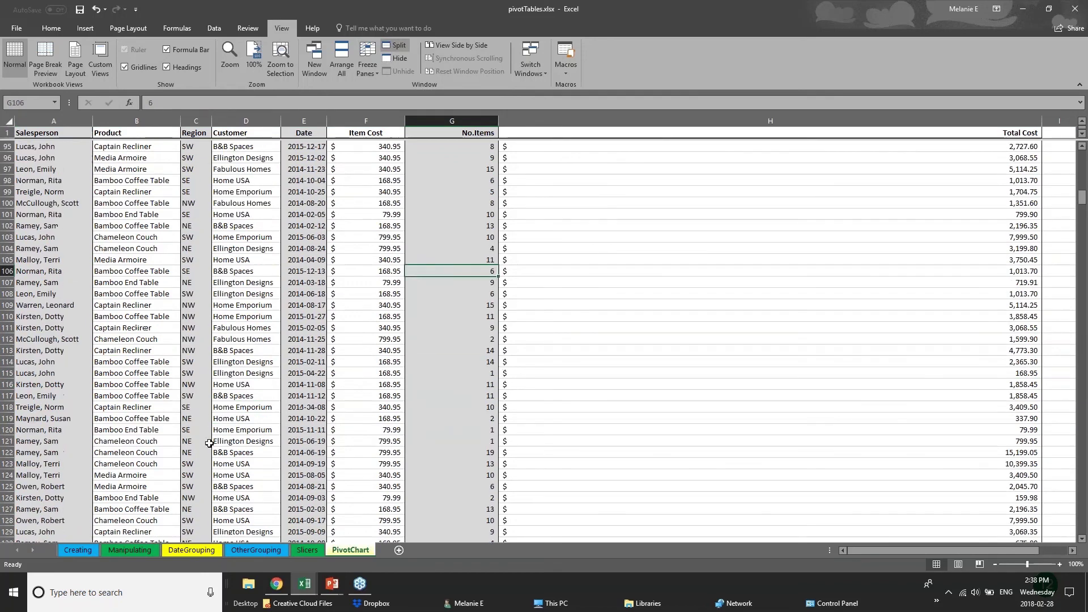
scroll(209, 442, down, 4)
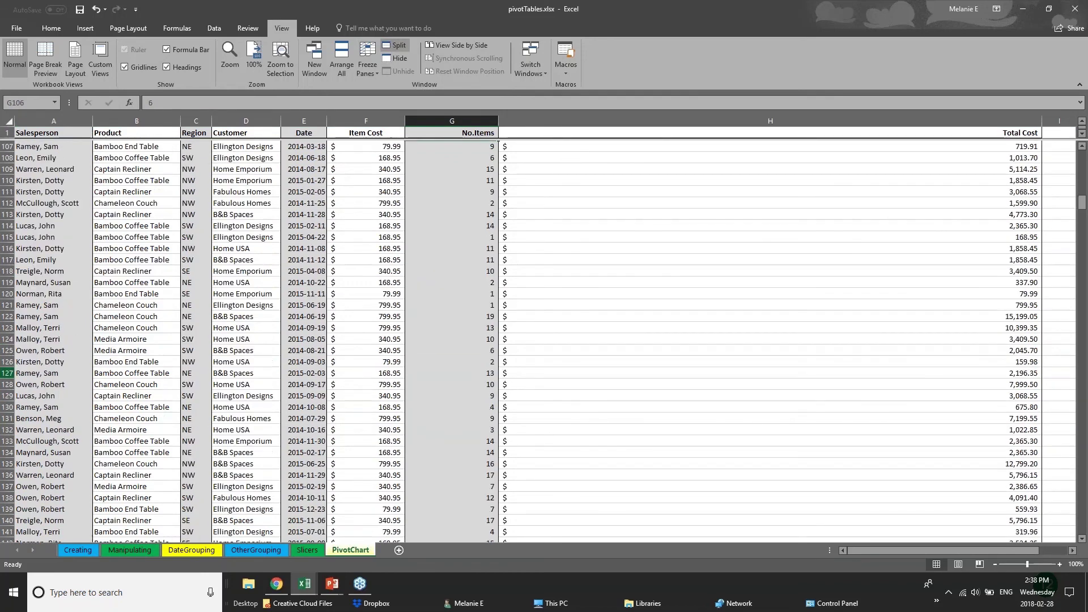
scroll(34, 372, up, 6)
click(7, 339)
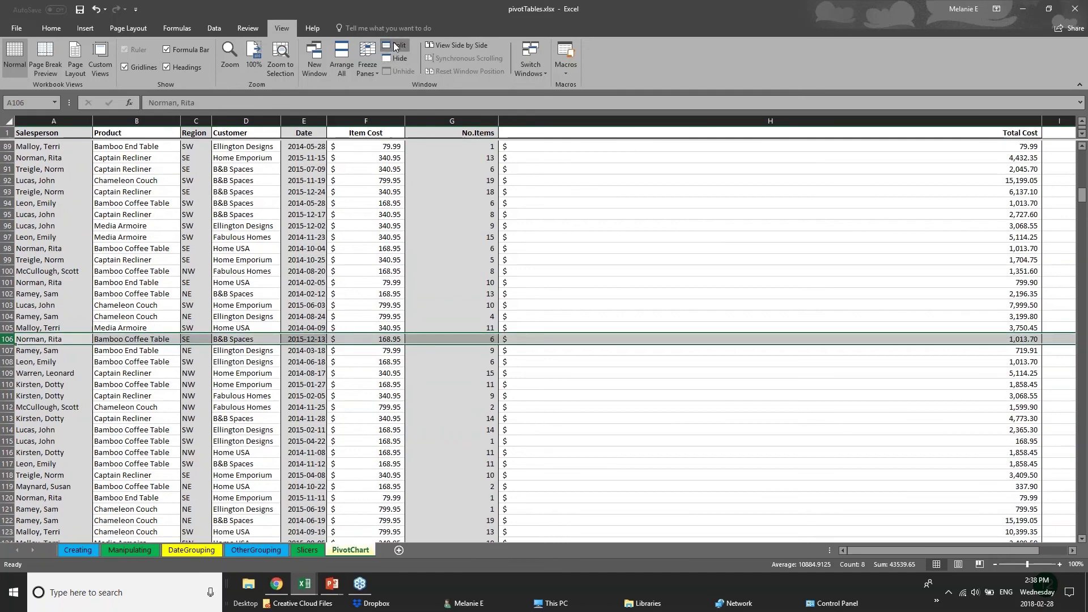
- Re-split the sheet at cell G19, checking the Freeze Panes options without freezing
click(396, 46)
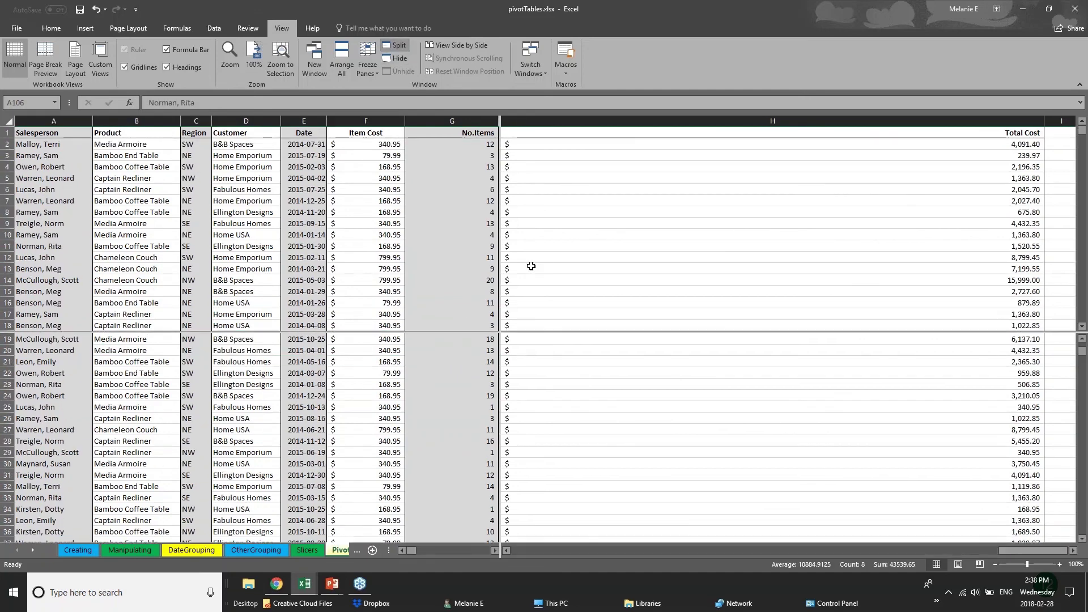
click(513, 233)
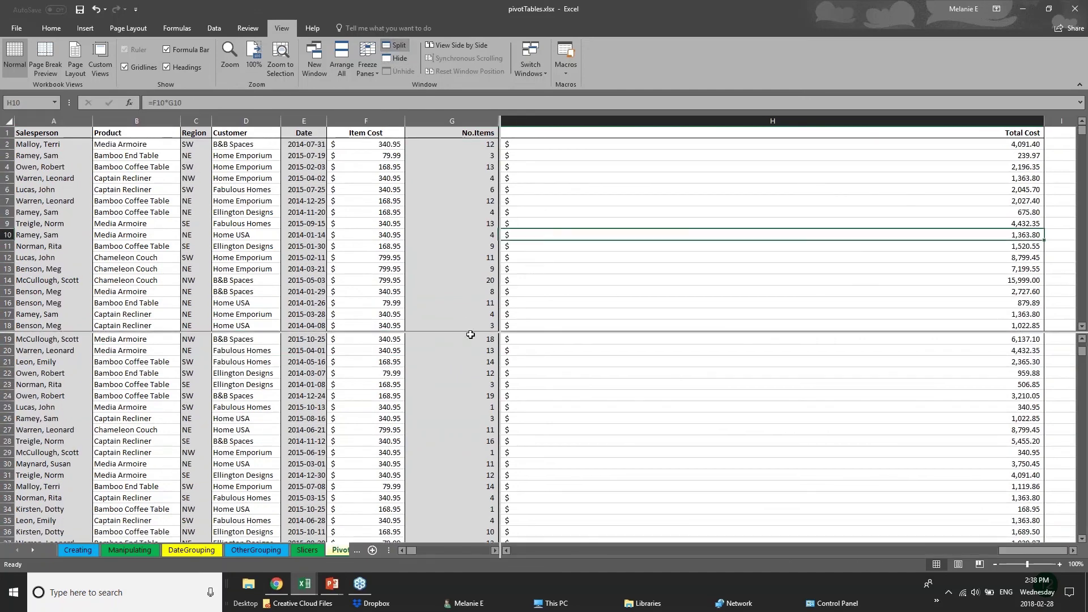
click(470, 335)
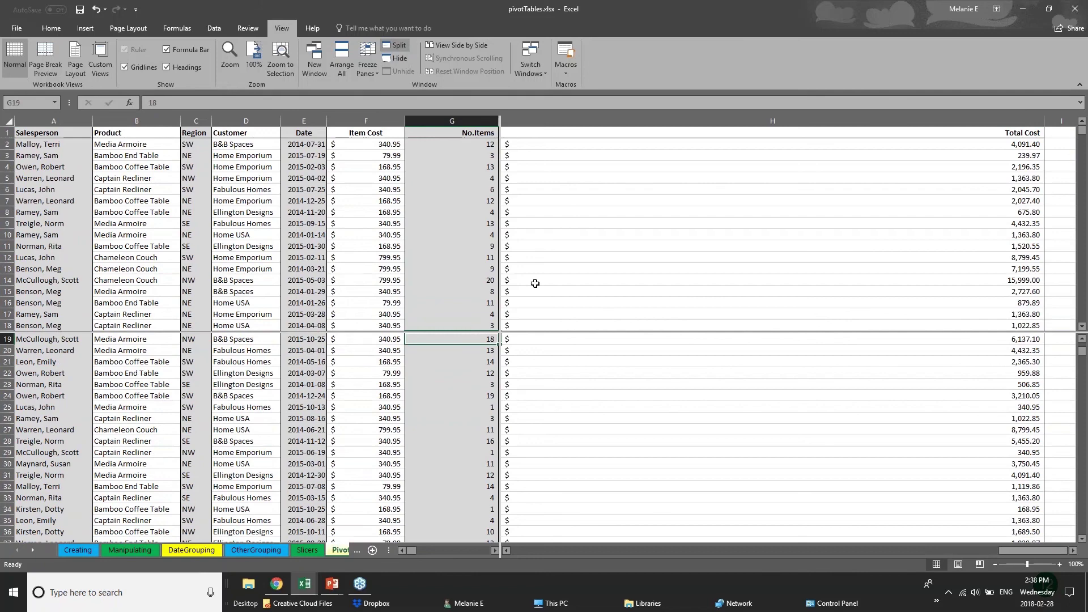
click(367, 61)
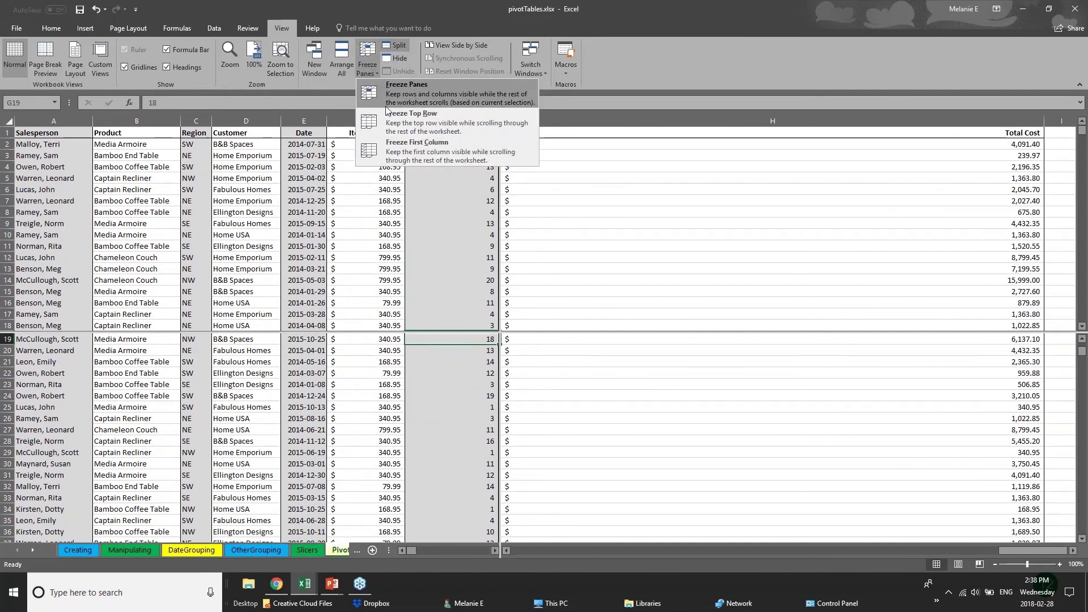
click(608, 147)
- Scroll each pane independently, selecting cells E12, C54, A55 and A97
scroll(487, 330, up, 1)
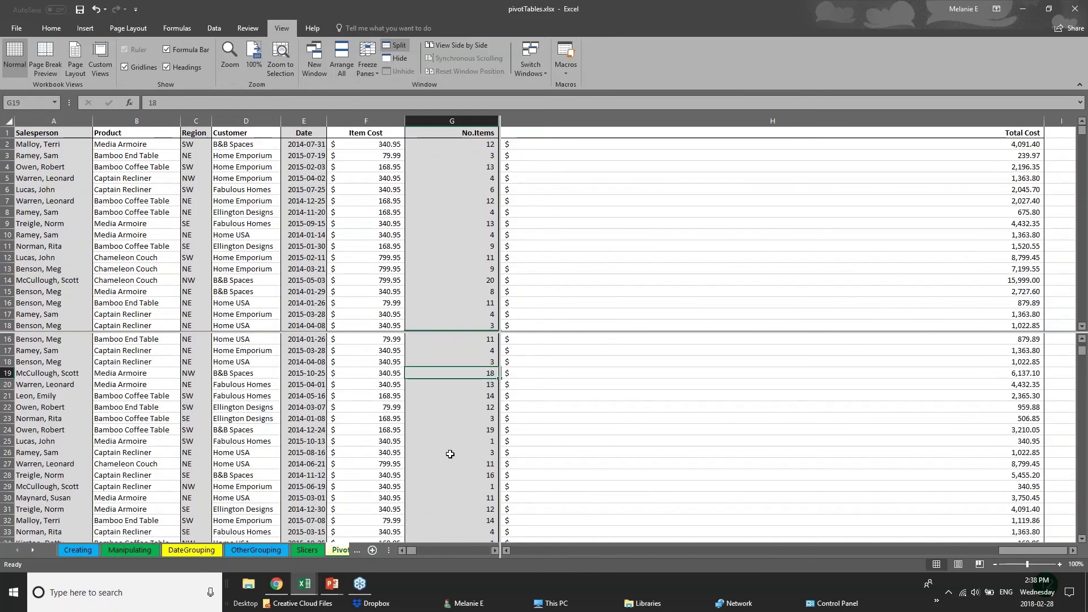
scroll(450, 454, up, 3)
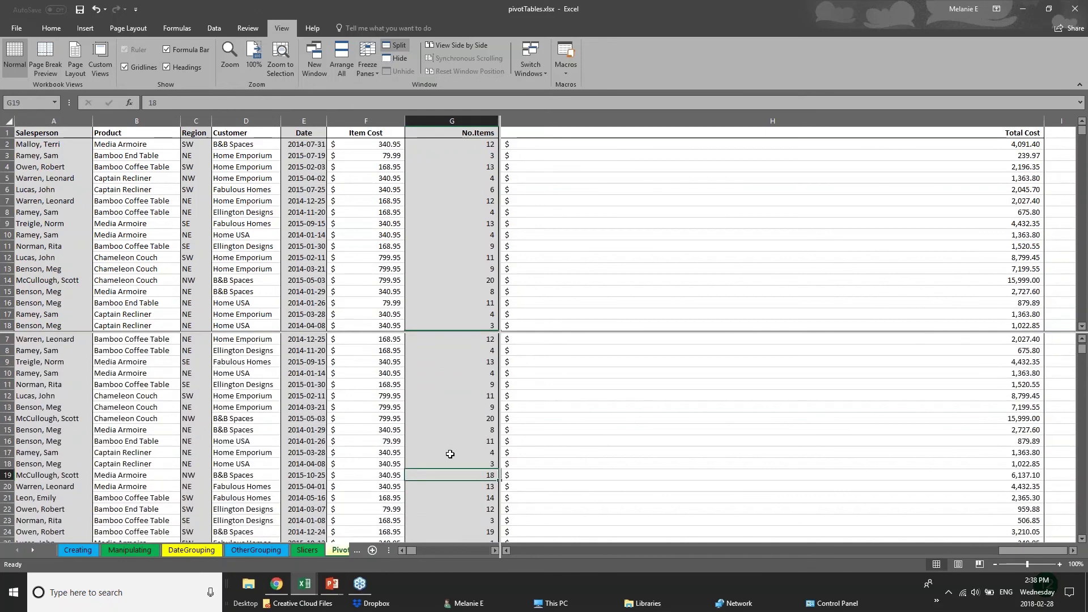
scroll(450, 454, up, 2)
scroll(450, 454, down, 8)
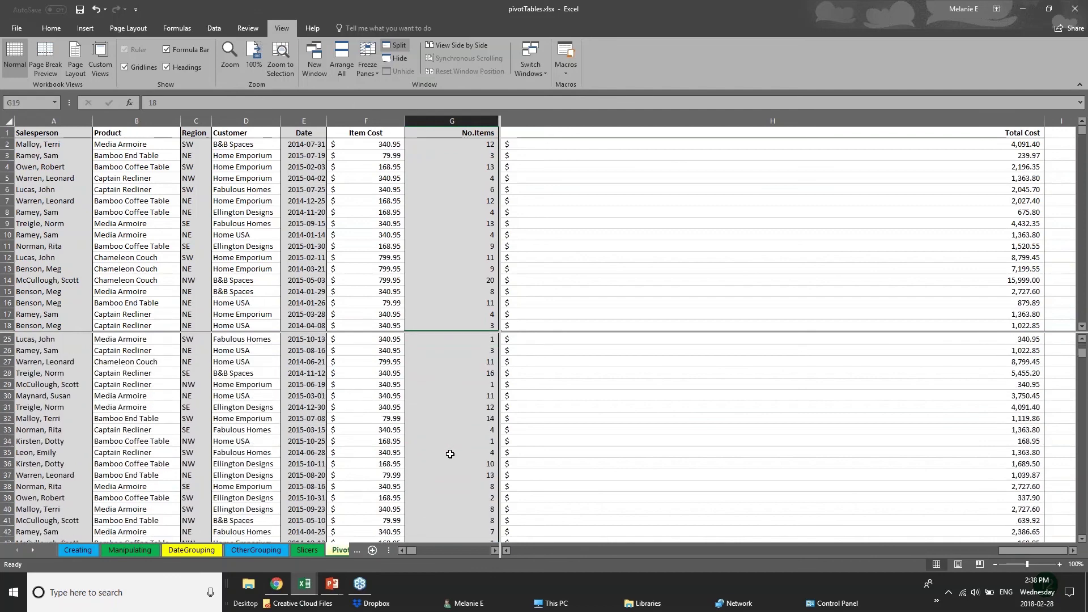
scroll(450, 454, down, 20)
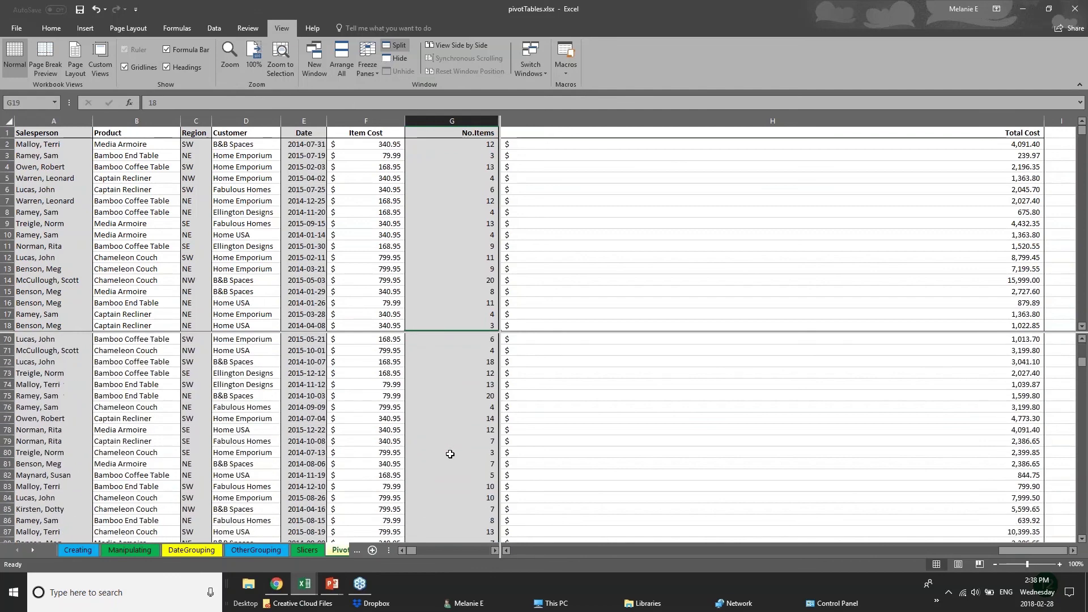
scroll(450, 454, up, 2)
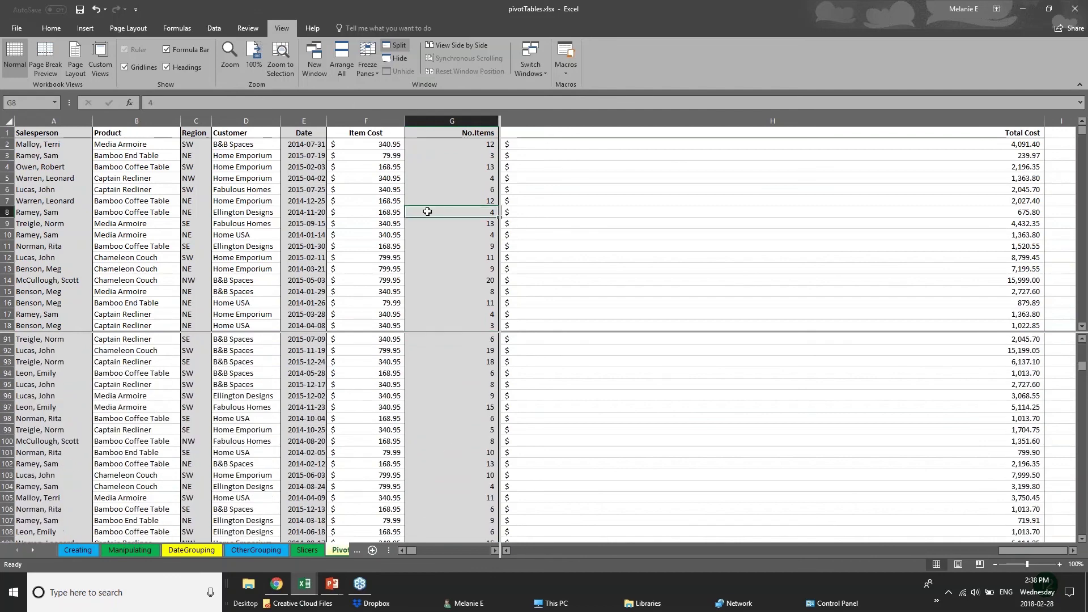
click(309, 253)
scroll(308, 252, down, 15)
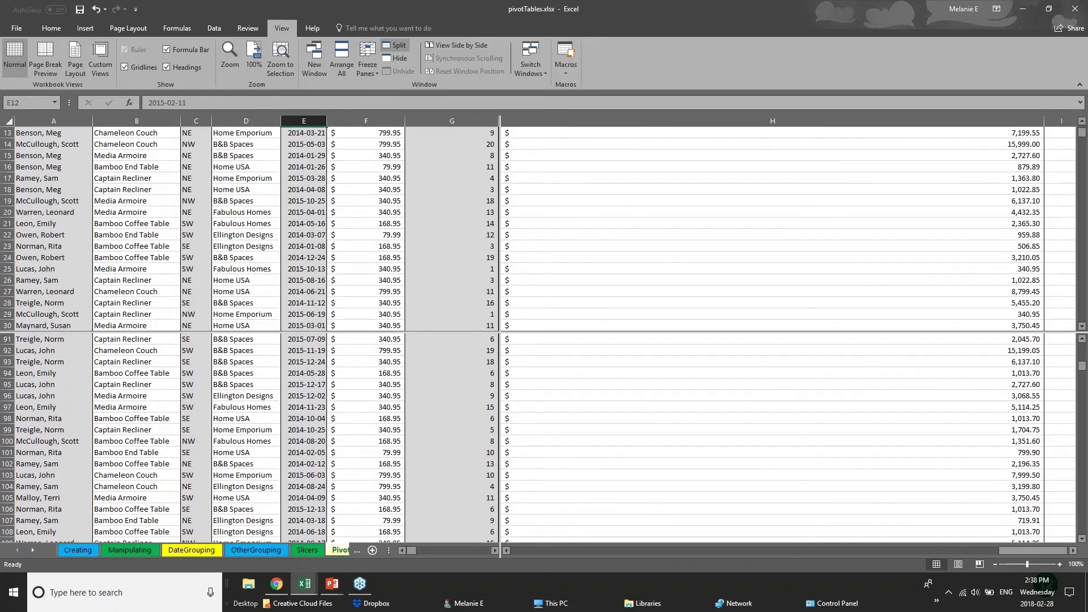
click(196, 224)
click(22, 233)
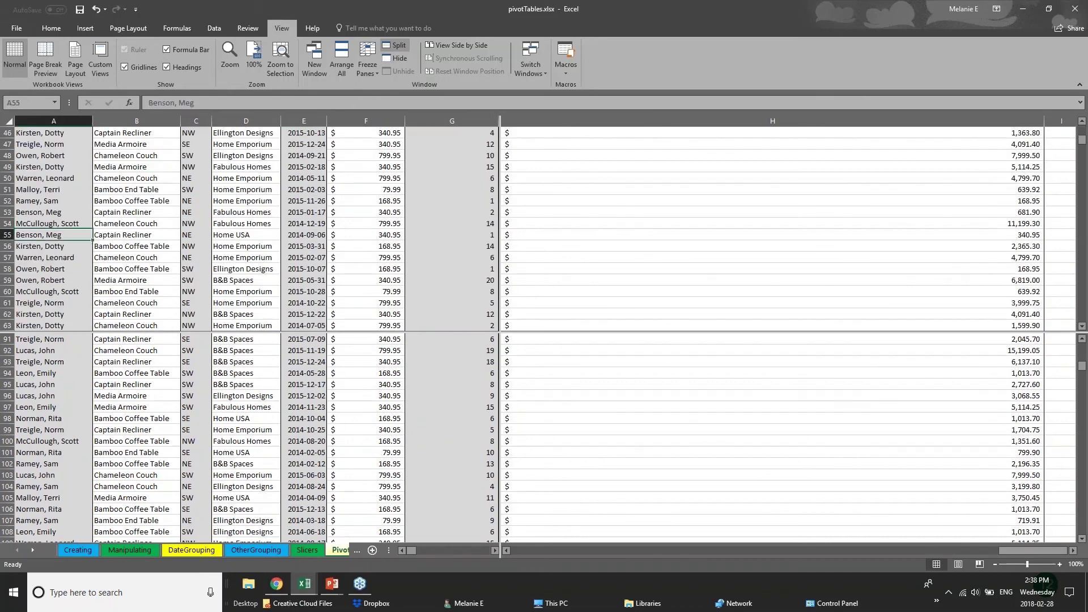
scroll(68, 287, up, 4)
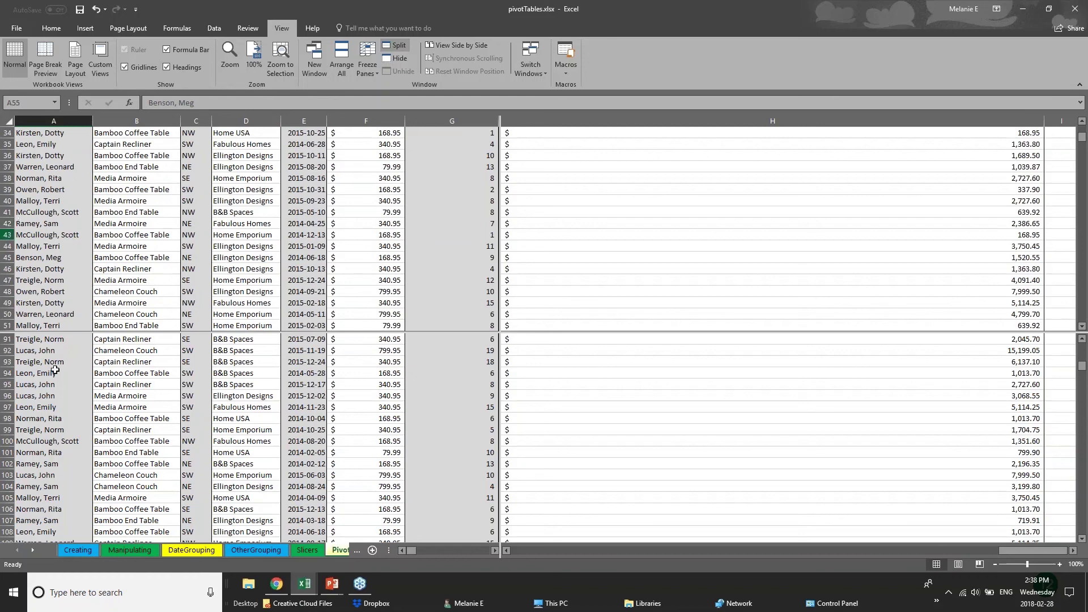
click(70, 405)
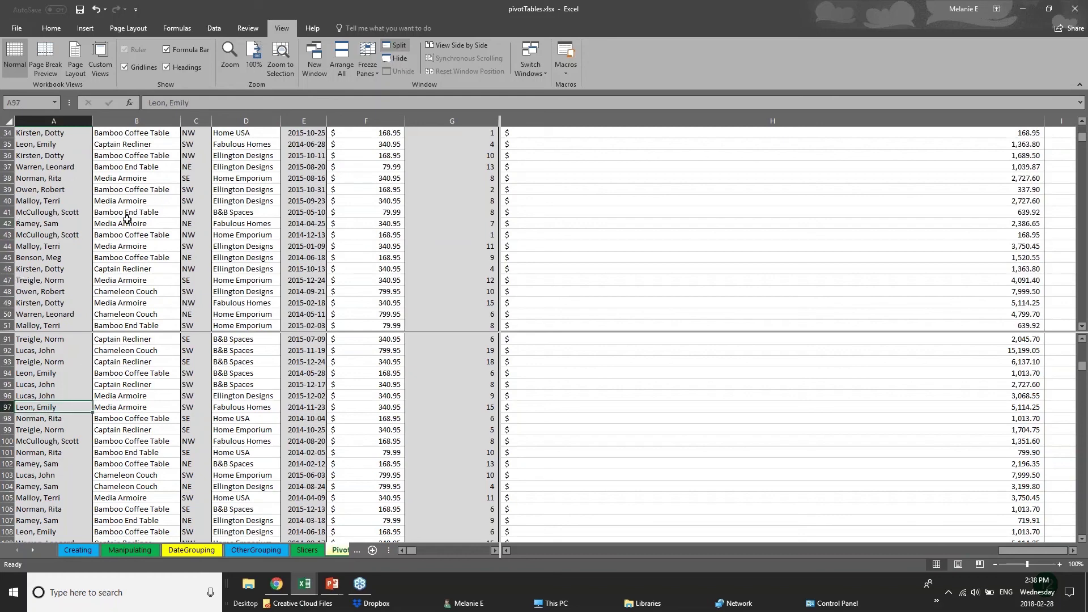
- Browse the OtherGrouping, Manipulating and DateGrouping sheets, then return to the split PivotChart sheet
click(341, 553)
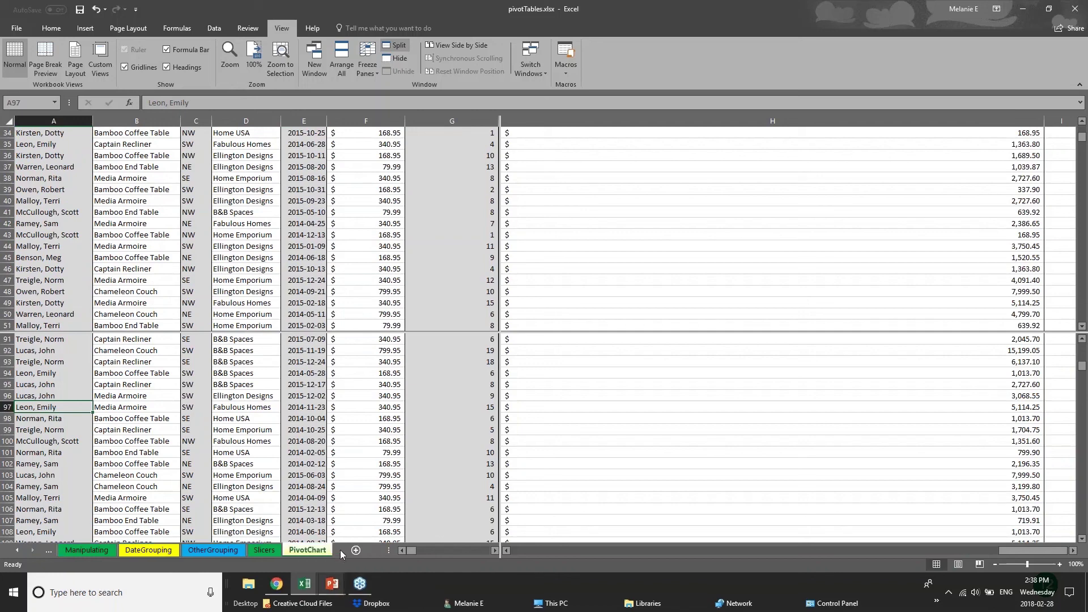
click(235, 554)
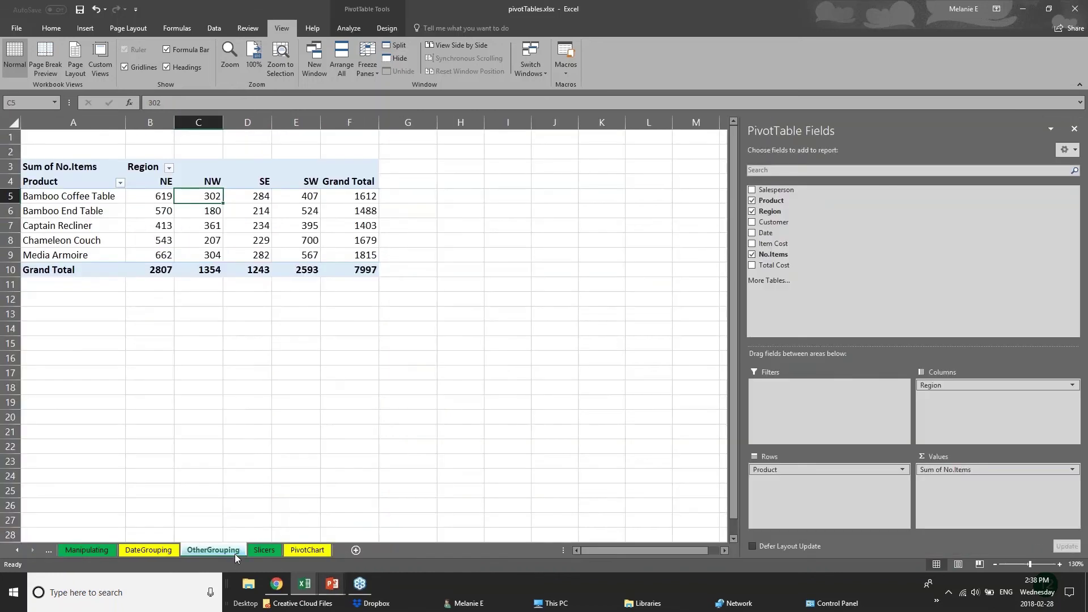
click(159, 548)
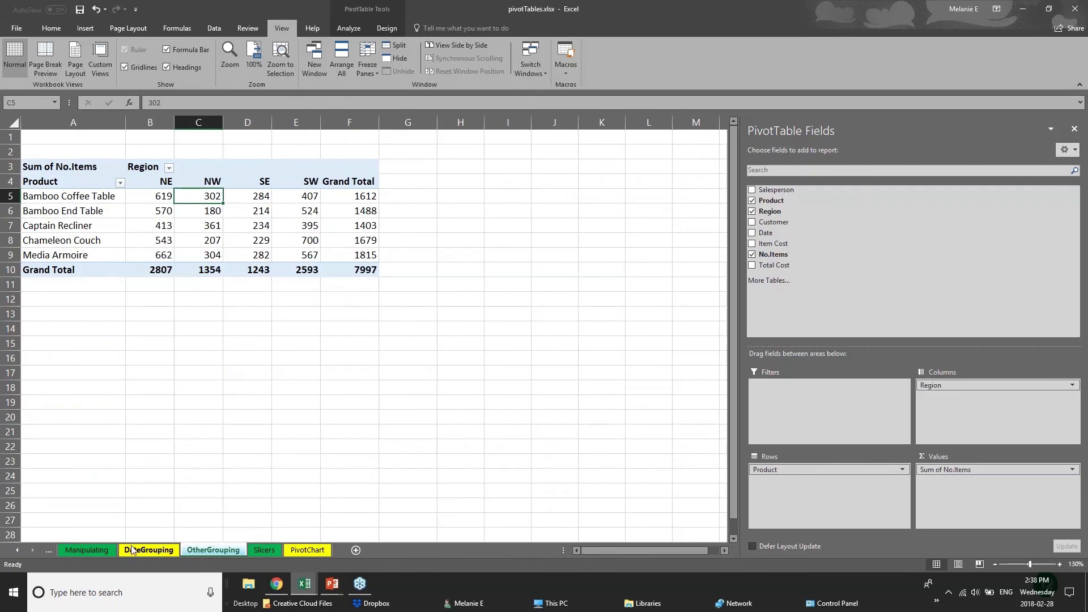
click(94, 554)
click(120, 552)
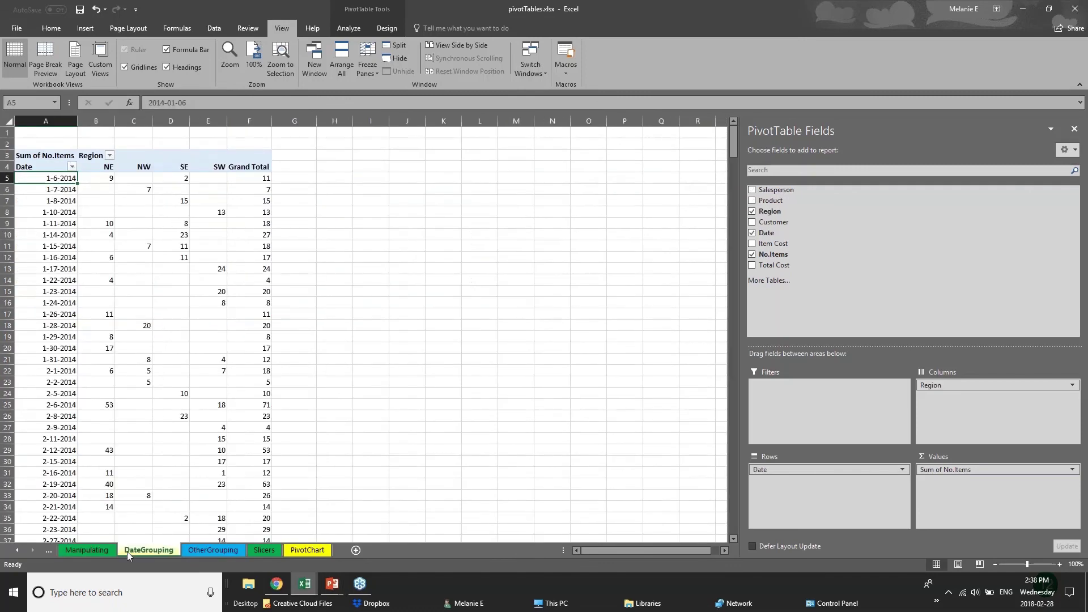
click(202, 555)
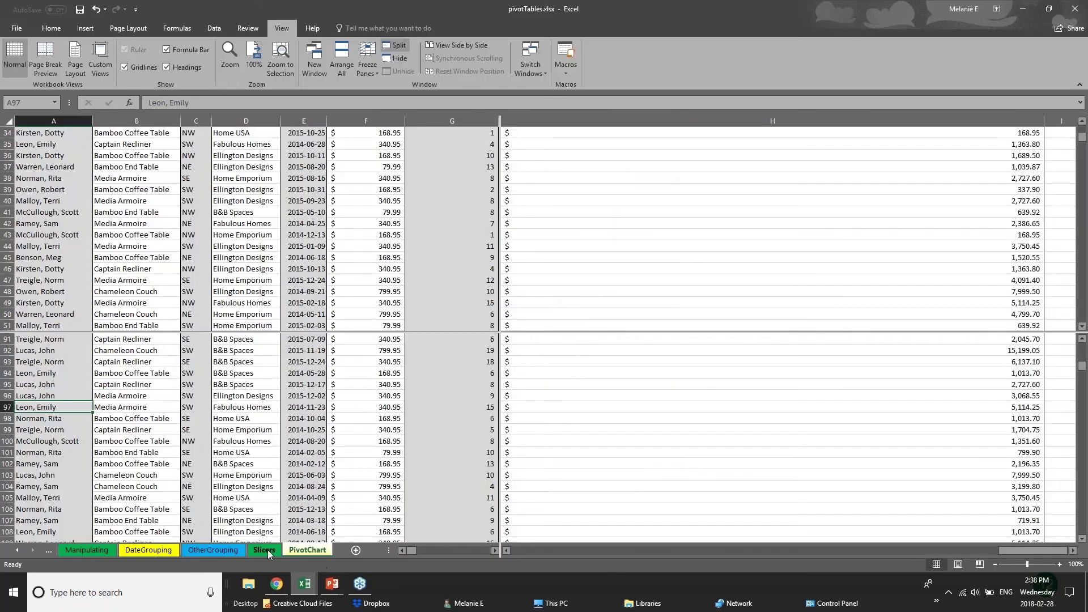
click(305, 550)
scroll(265, 404, down, 6)
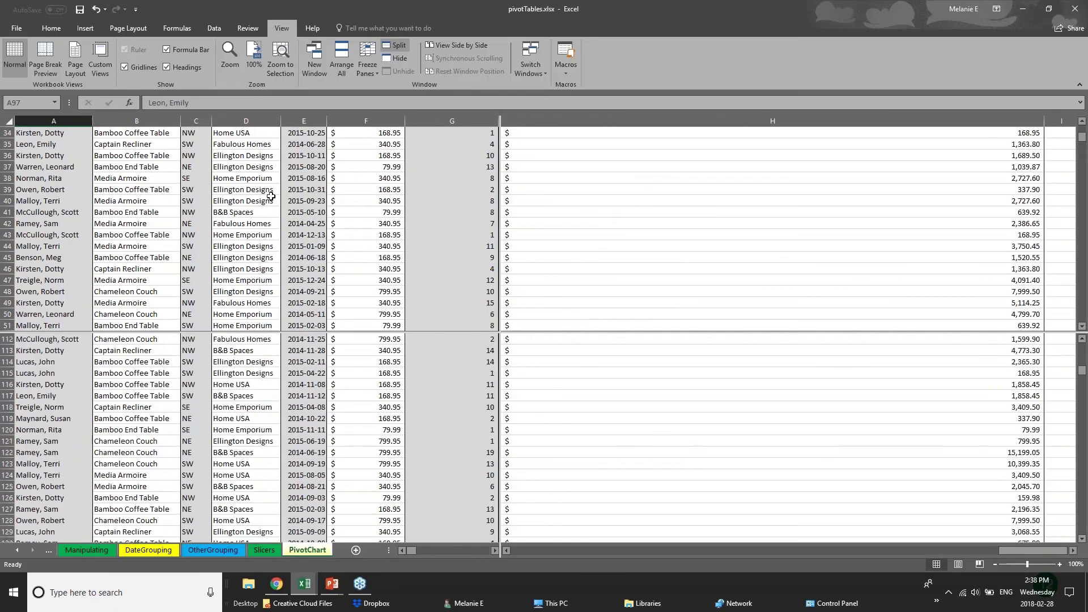
scroll(255, 250, up, 6)
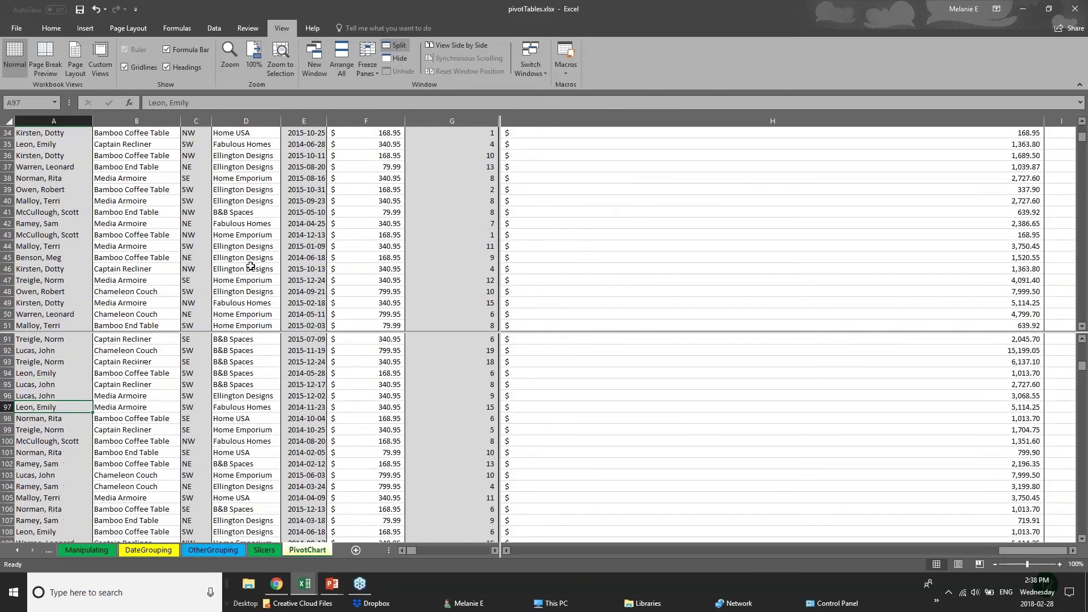
scroll(258, 340, up, 5)
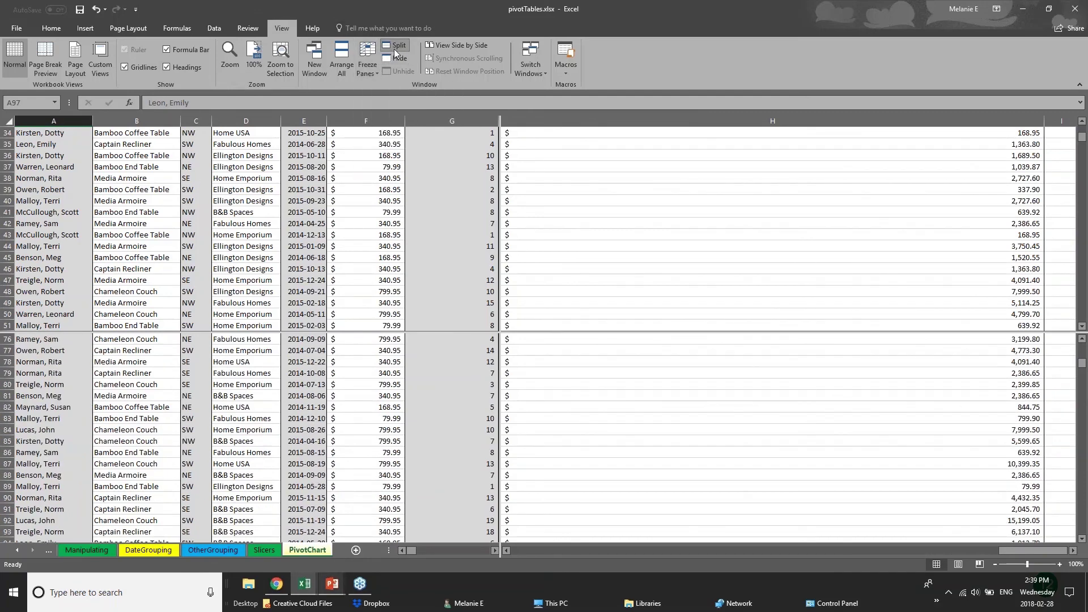
- Return to the PowerPoint slide show and advance to the Saving & Printing slide
click(332, 584)
key(Right)
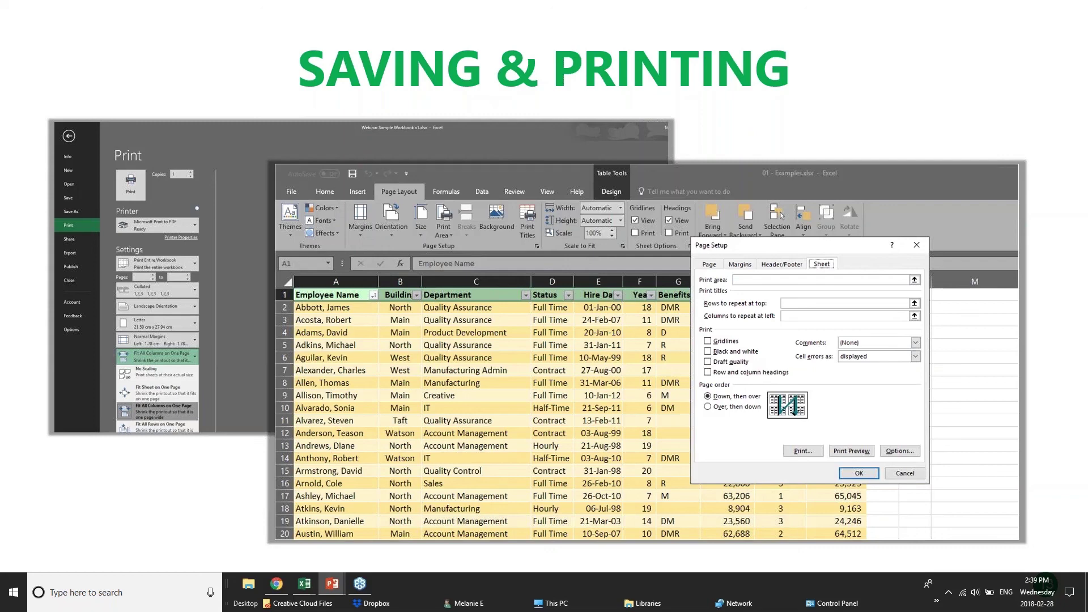
- Switch to the pivotTables workbook and browse its OtherGrouping, DateGrouping and Manipulating sheets
mouse_move(303, 585)
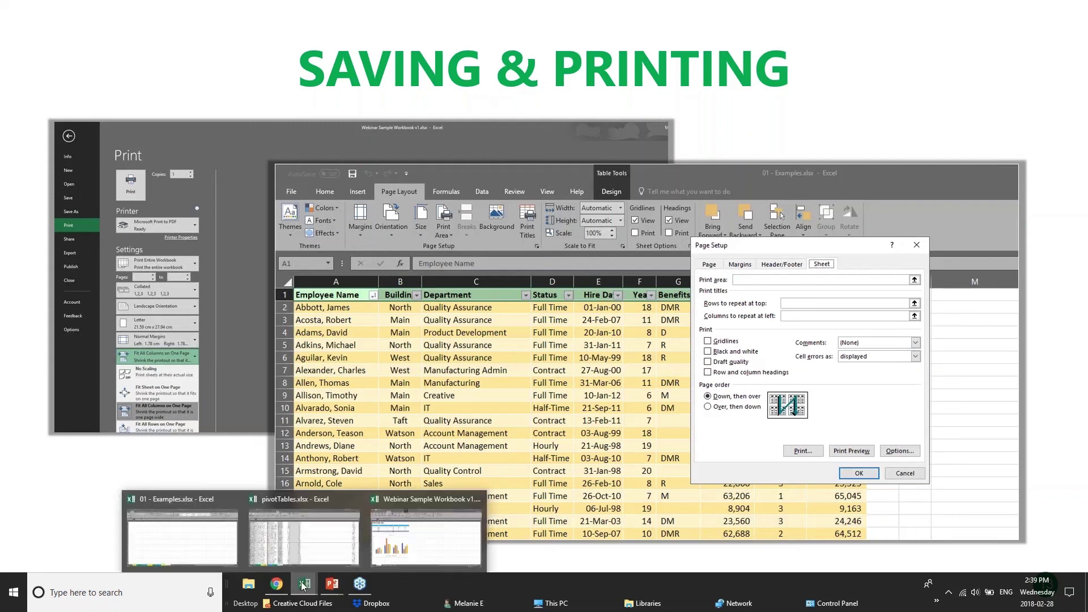
click(328, 540)
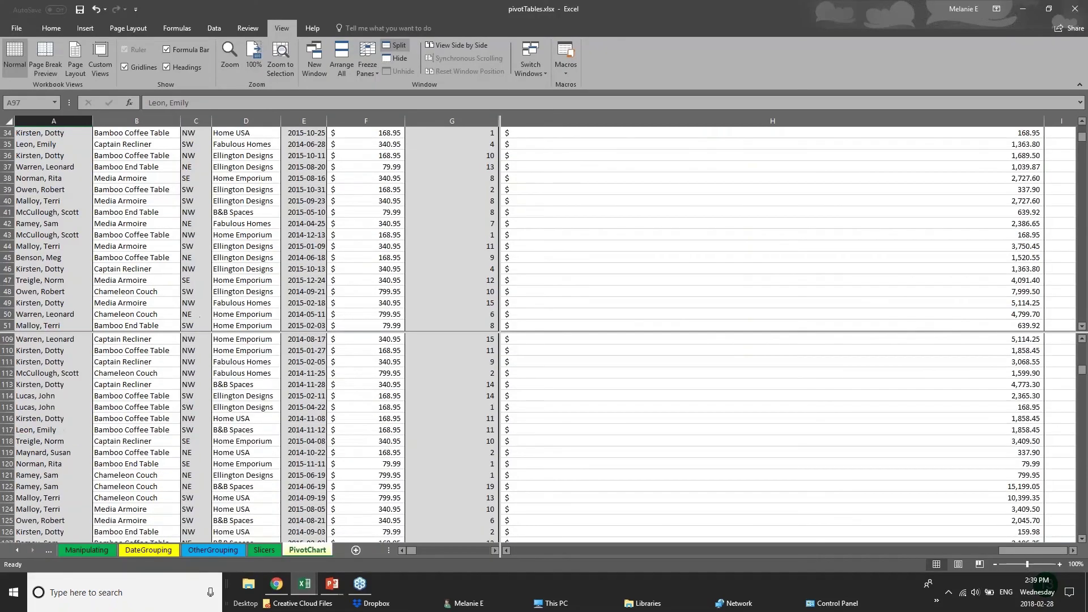
scroll(327, 510, down, 11)
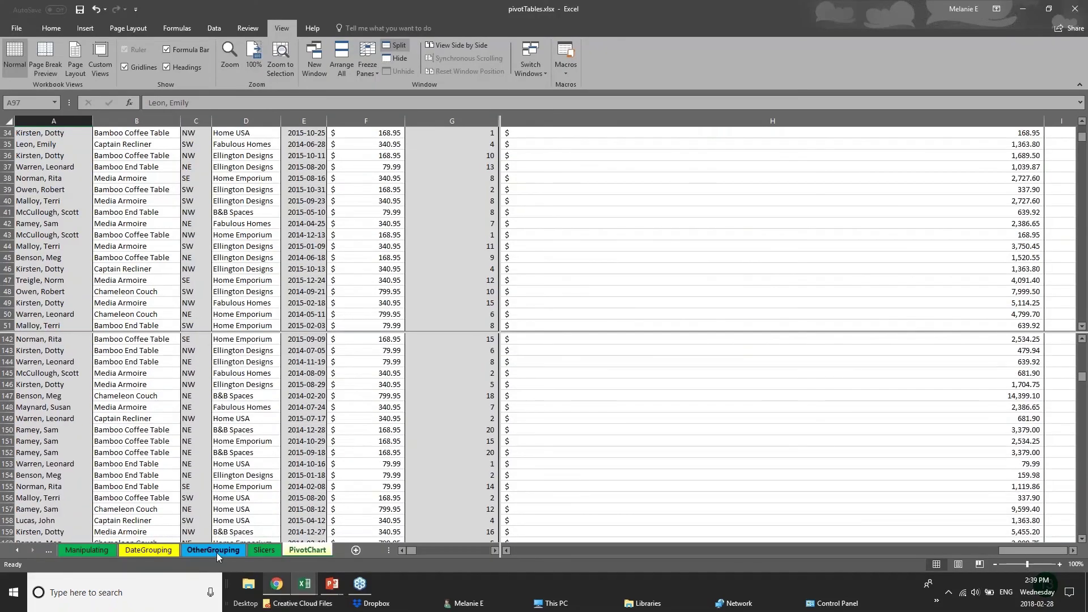
click(217, 553)
click(133, 550)
click(73, 550)
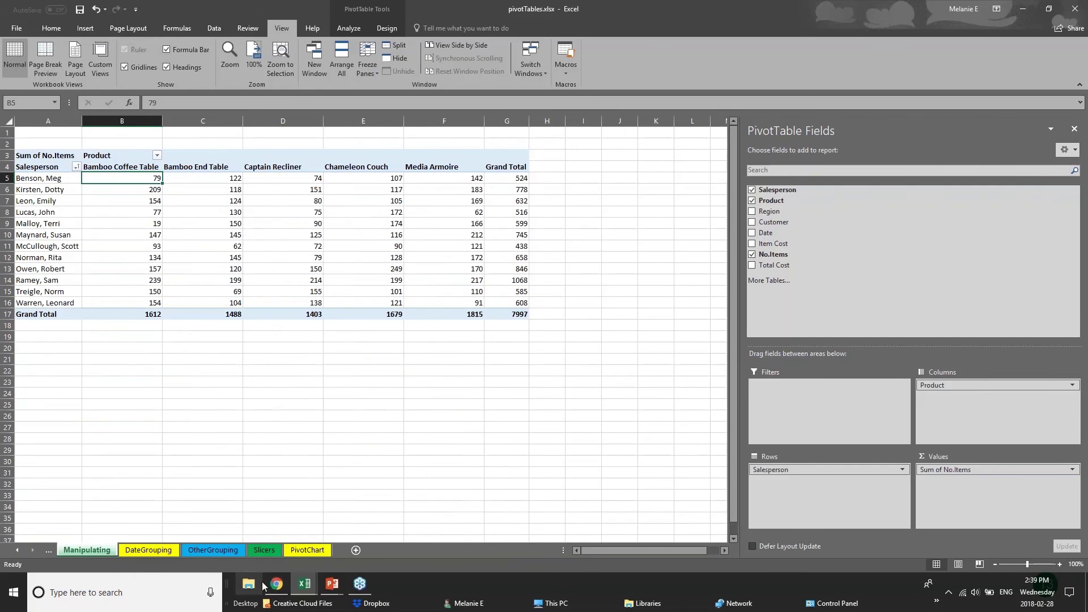
- Switch to the 01 - Examples workbook and open the 2017 Budget sheet, passing through Customers
click(304, 583)
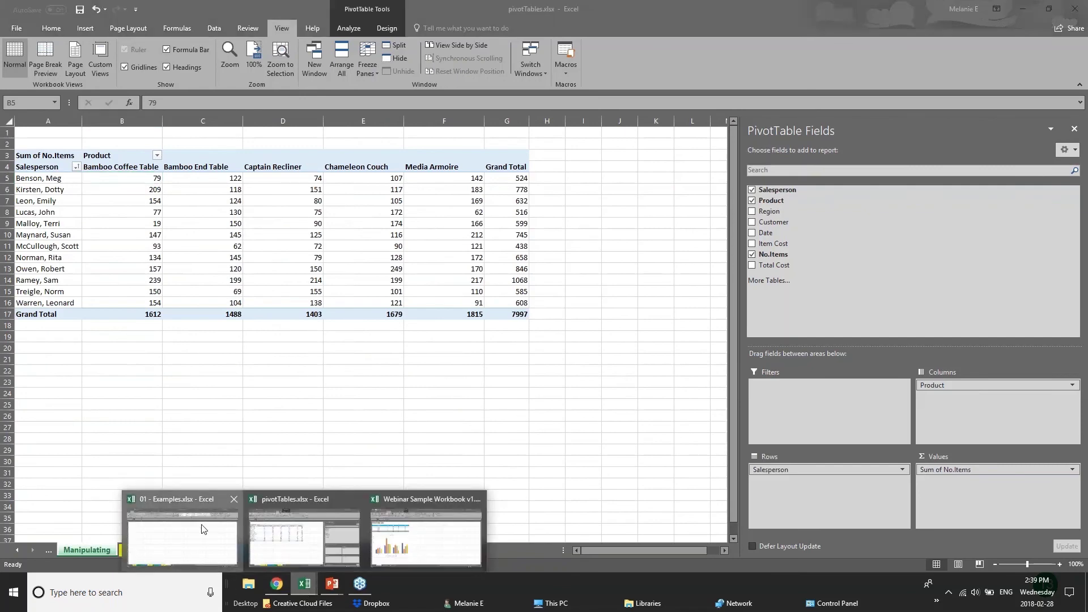
click(203, 529)
click(169, 550)
click(121, 550)
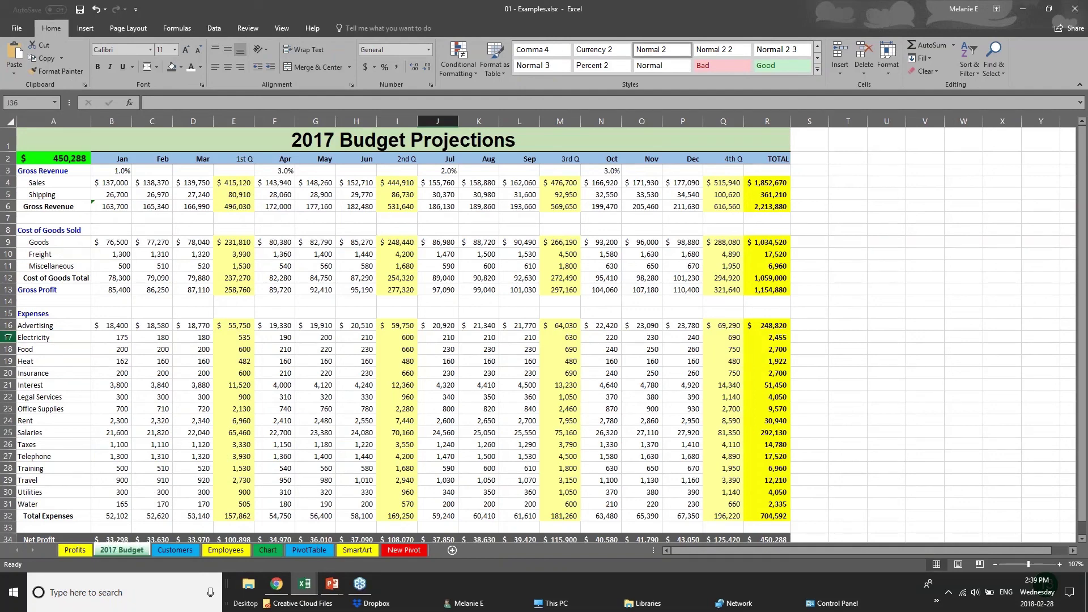
- Save 01 - Examples, then bring up Save As targeting the Desktop as an Excel Workbook (.xlsx)
click(13, 33)
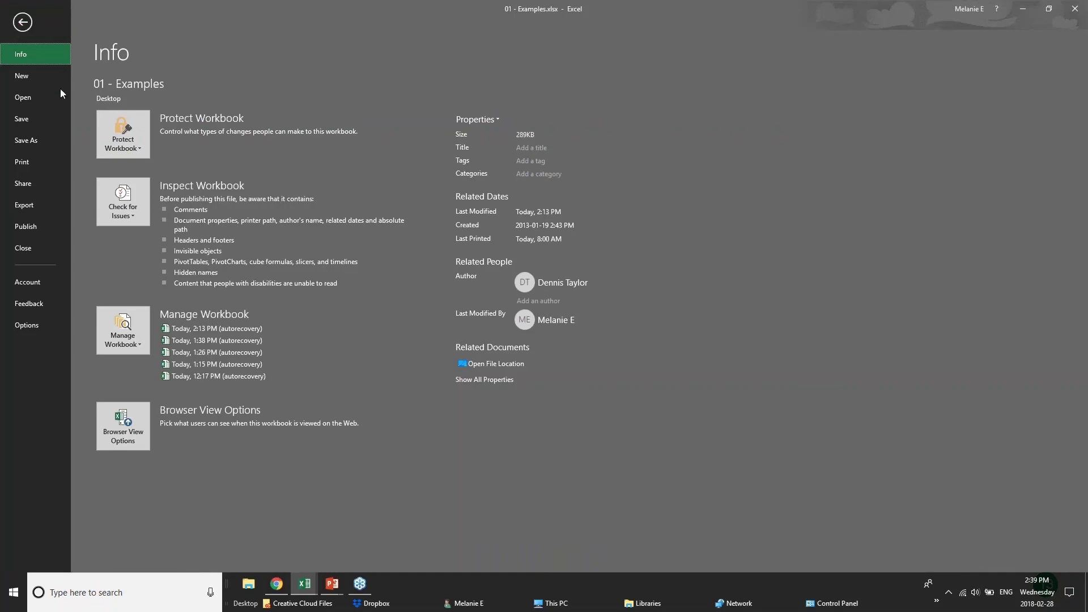
click(46, 121)
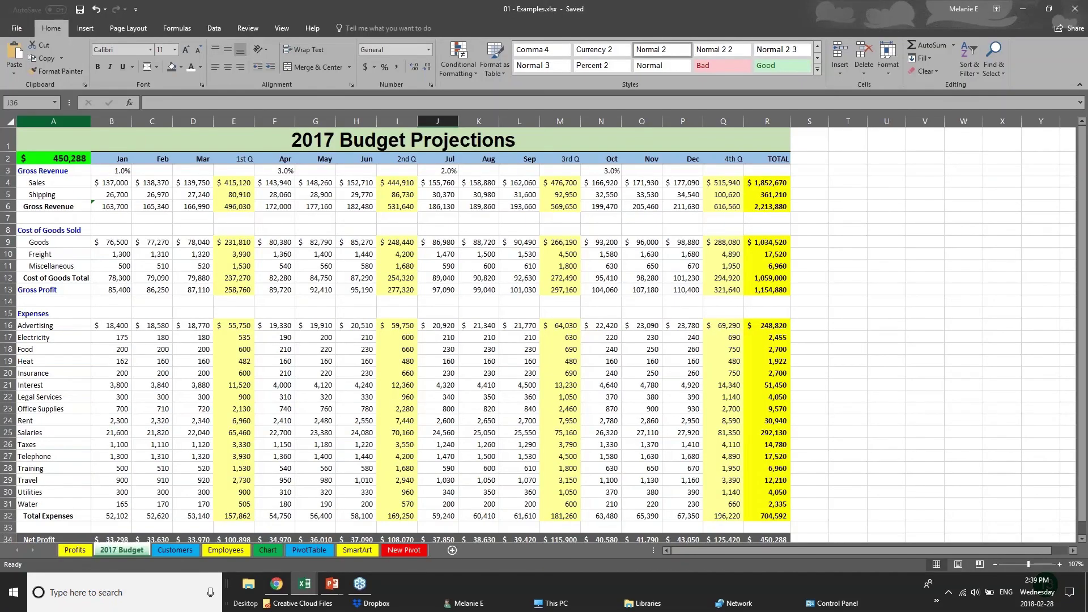
click(16, 28)
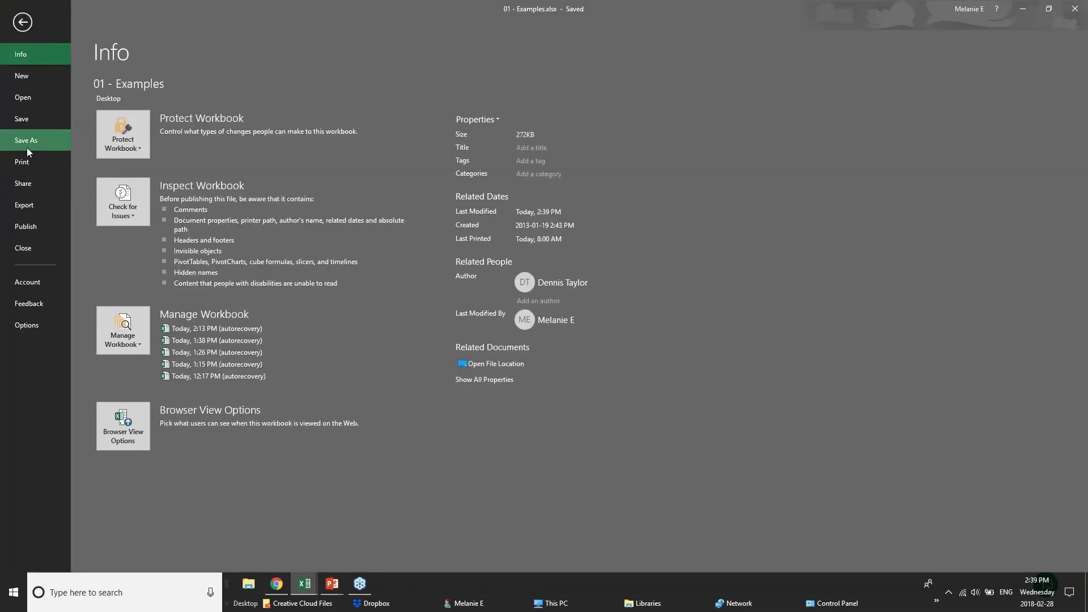
click(27, 149)
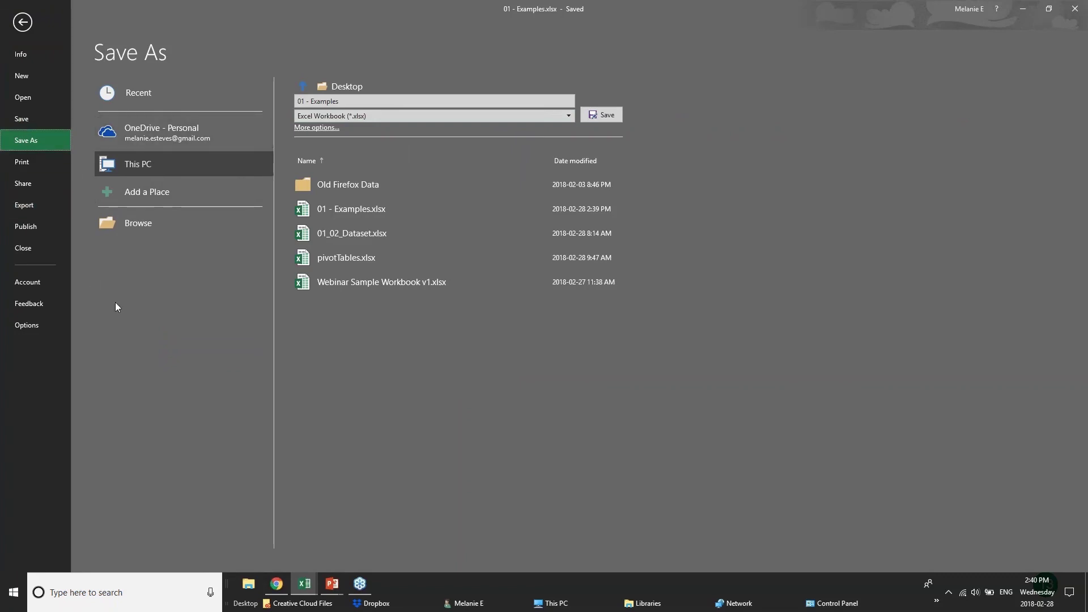
- Choose Microsoft Print to PDF as the printer and page through the print preview
click(23, 161)
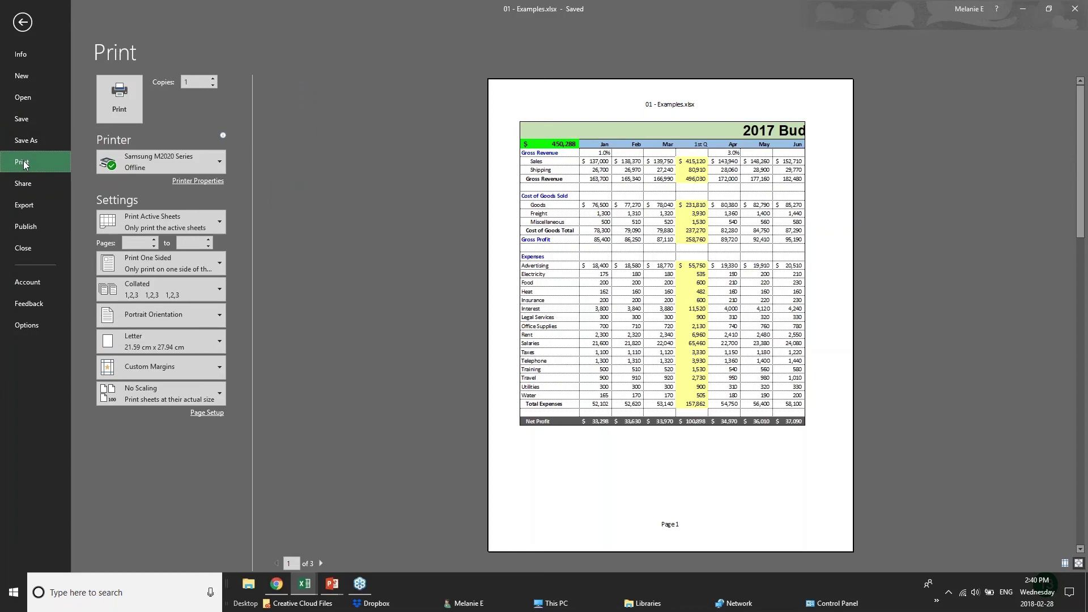
mouse_move(200, 168)
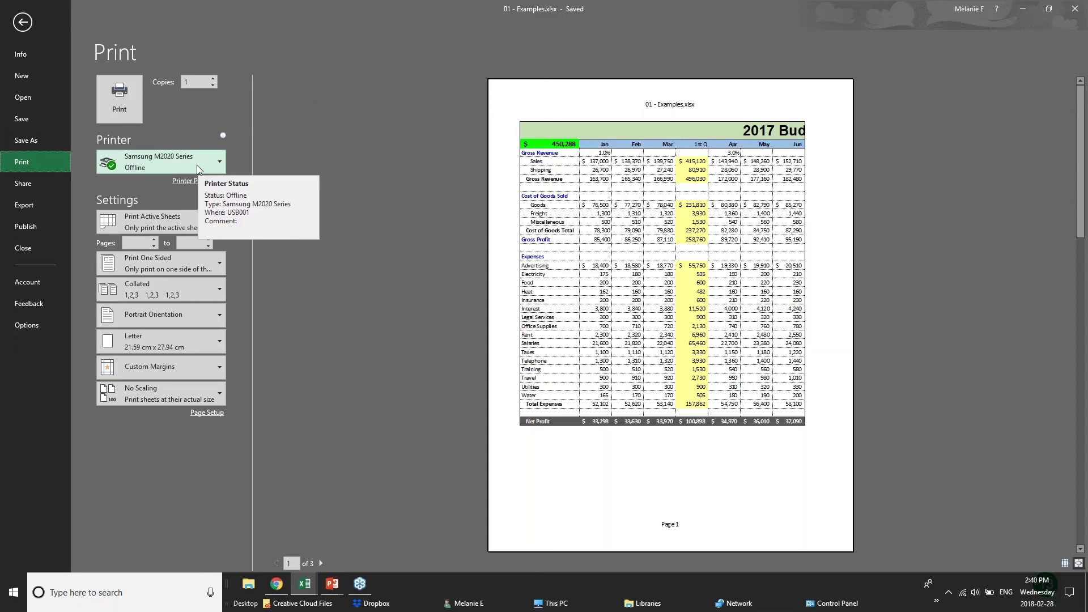
click(199, 165)
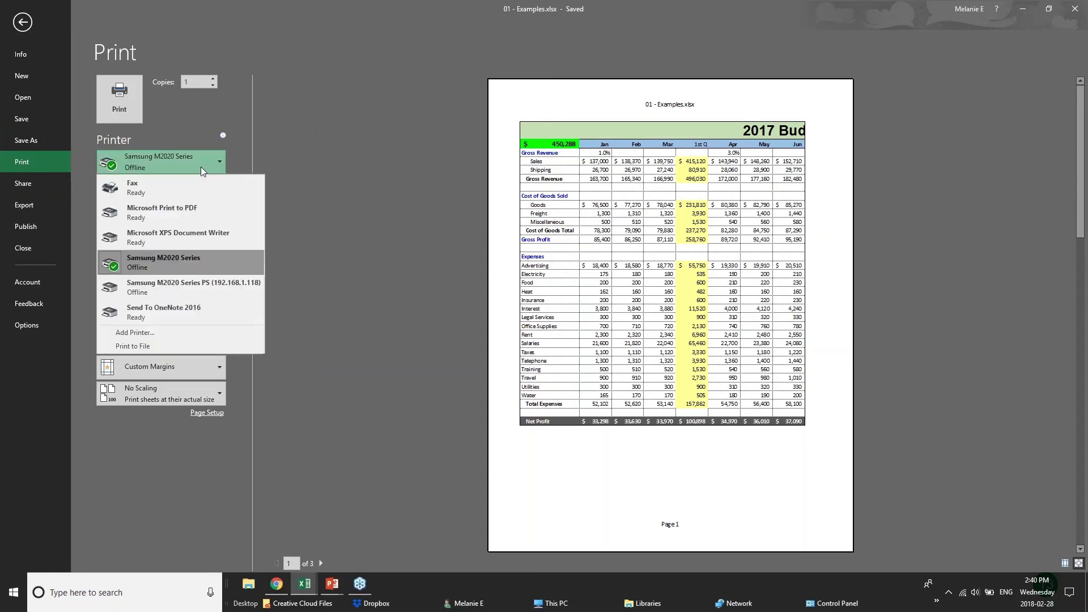
click(196, 215)
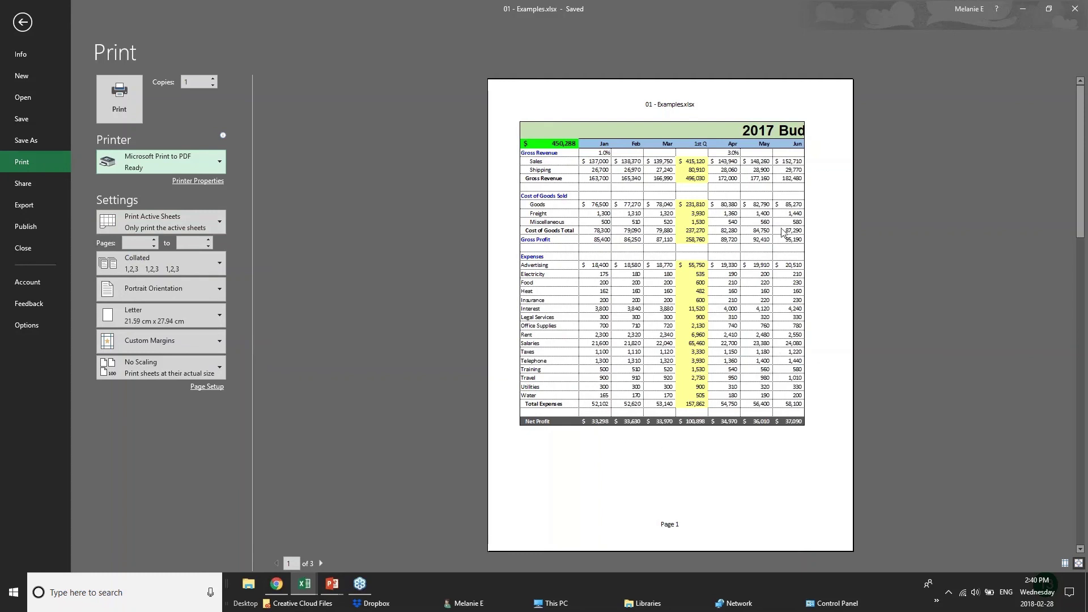
click(321, 563)
click(321, 563)
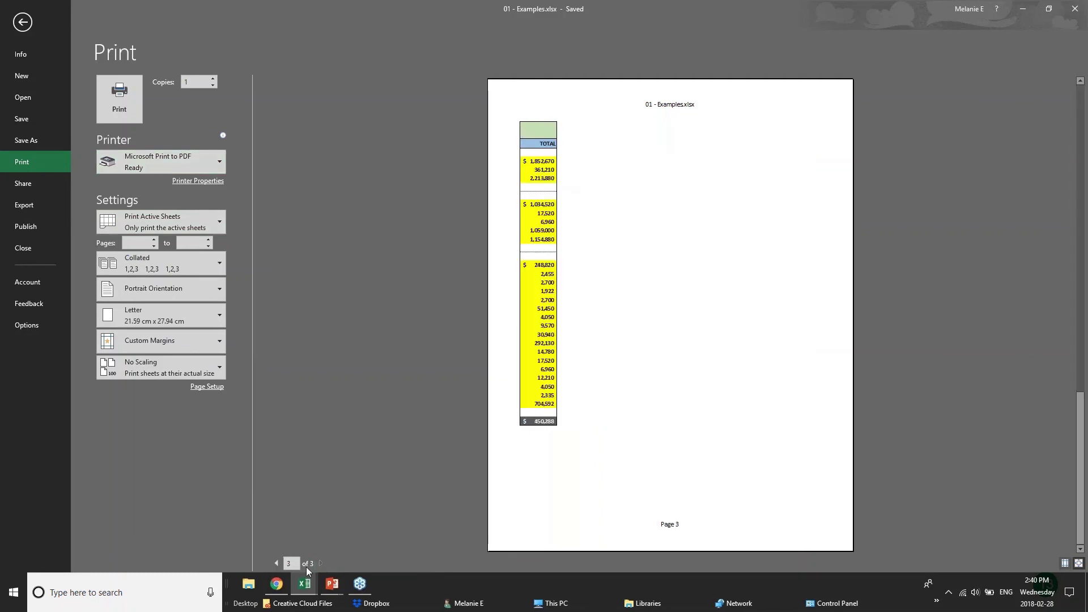
click(276, 563)
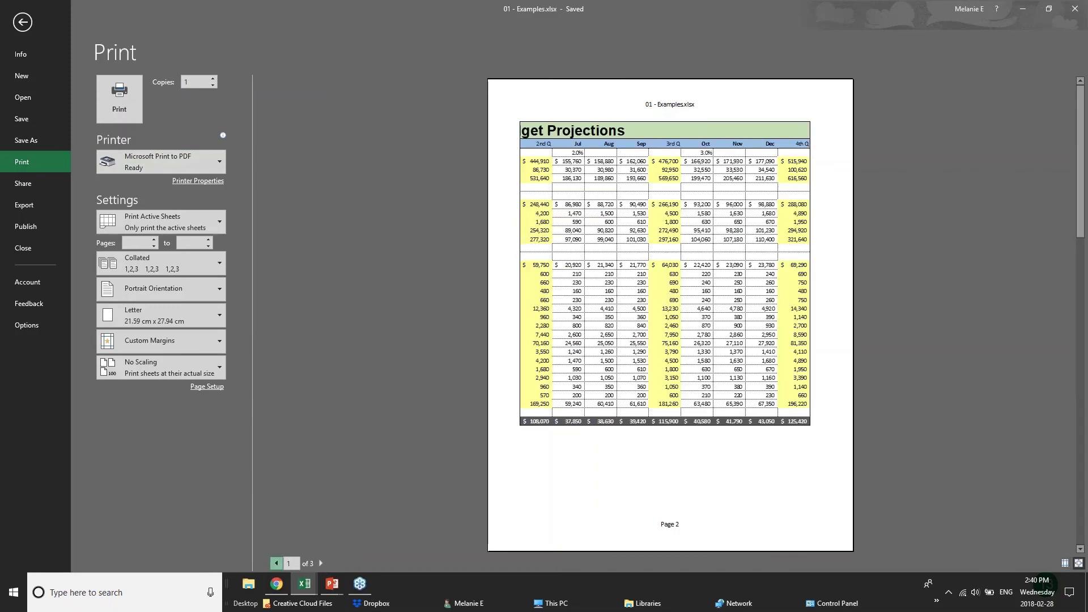
click(276, 564)
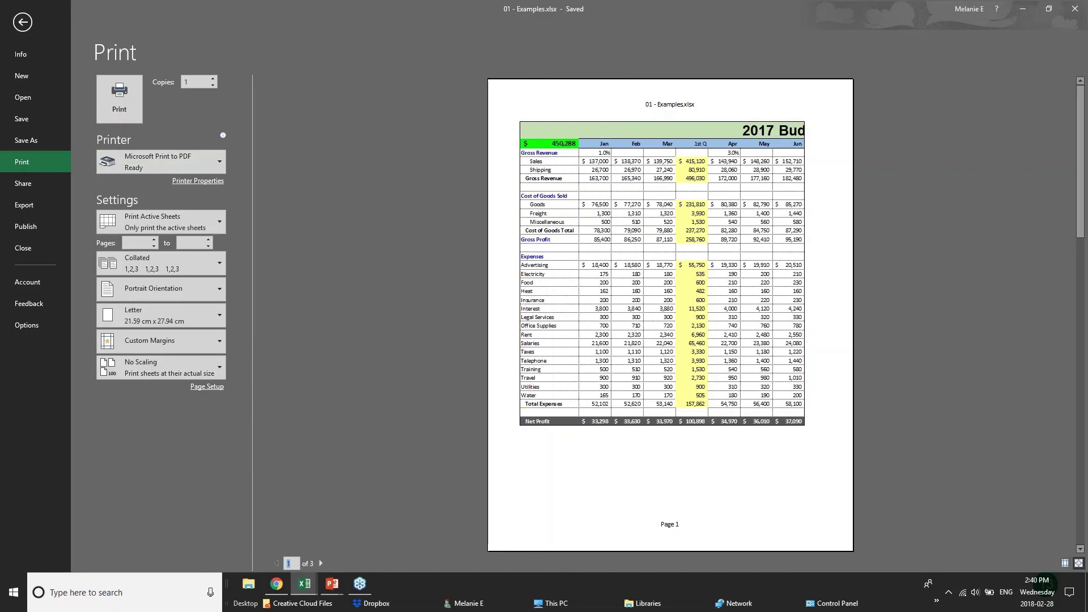
- Set Landscape orientation and print only the current selection
click(206, 293)
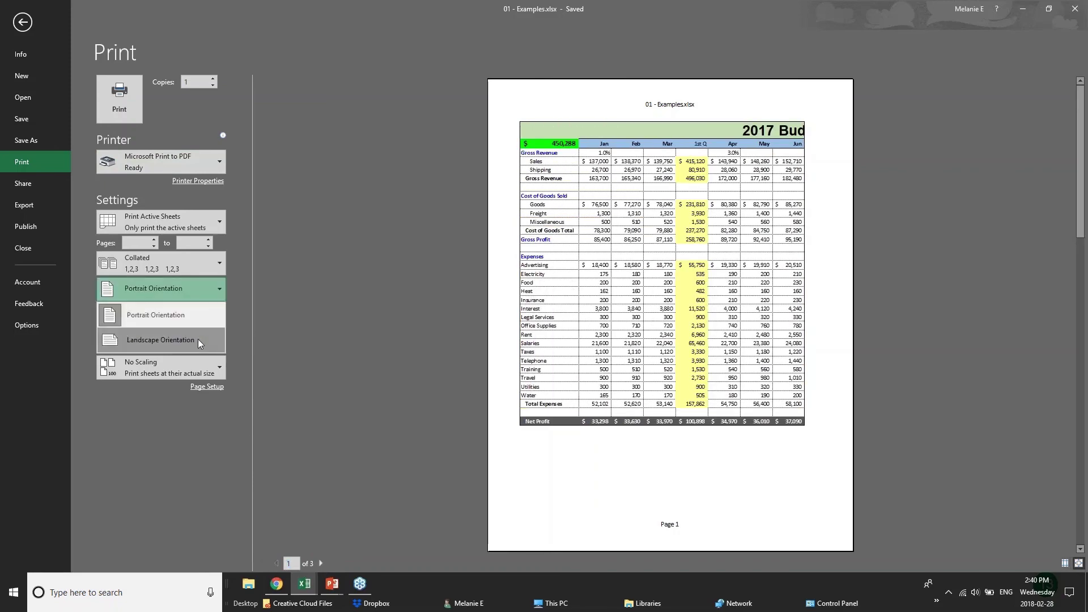
click(198, 338)
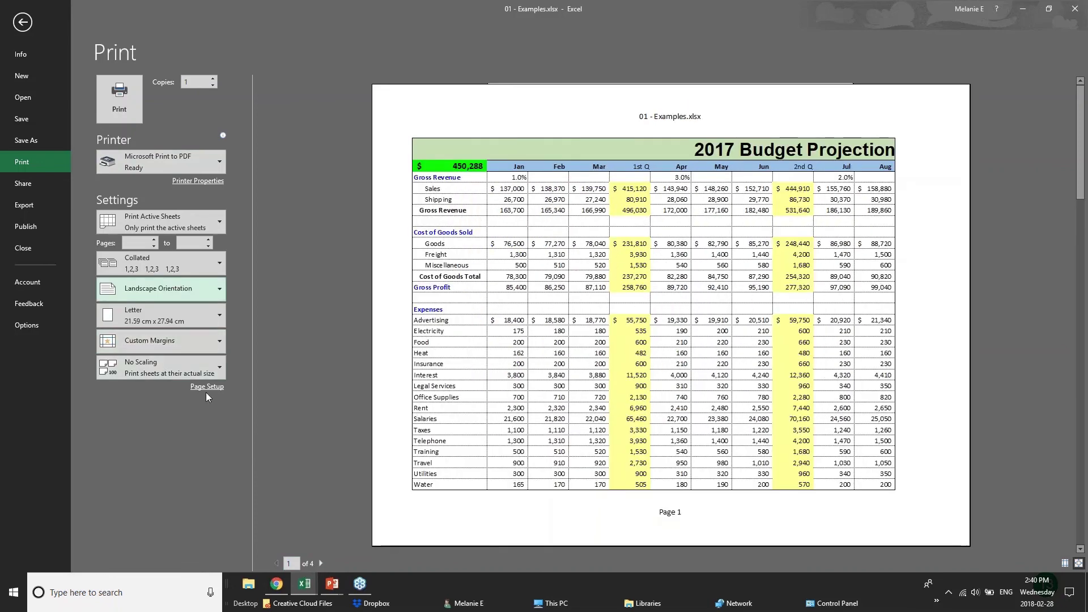
click(218, 219)
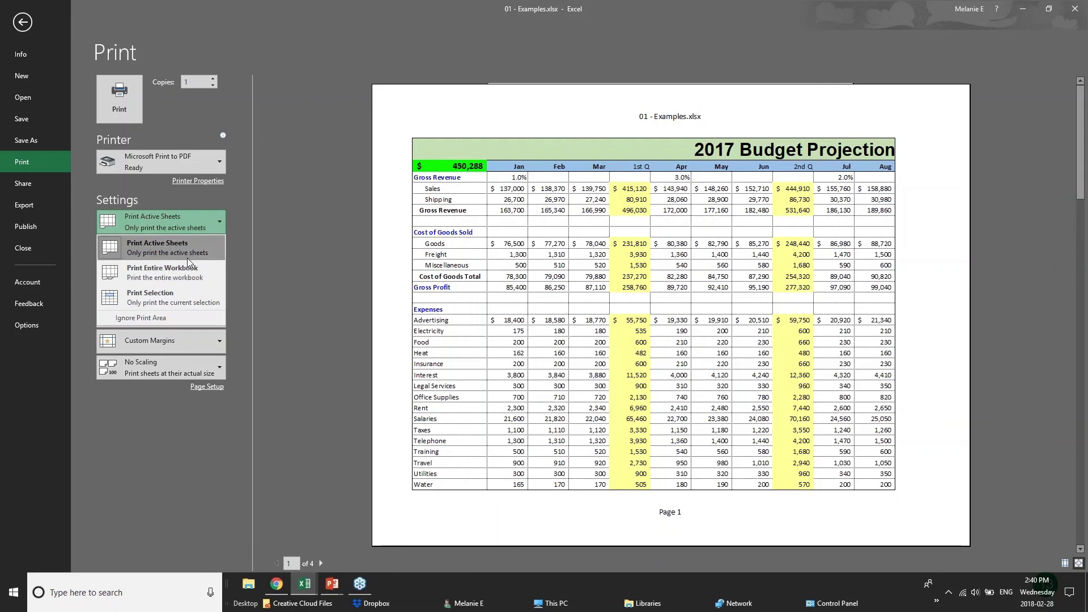
click(189, 297)
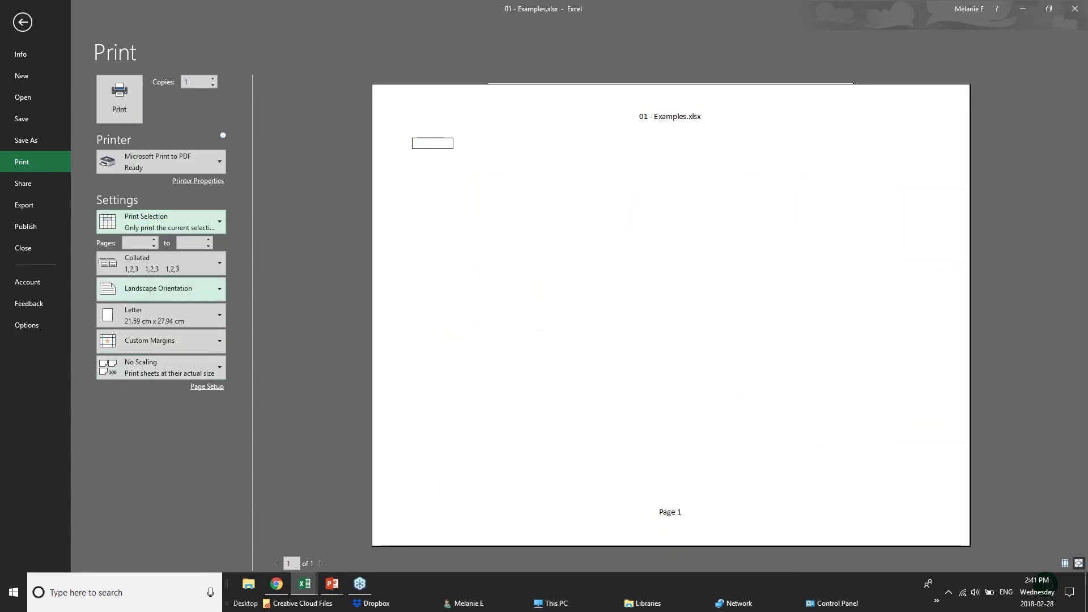
- Switch back to Print Active Sheets, apply Narrow margins, and open the Page Setup dialog
click(195, 220)
click(180, 256)
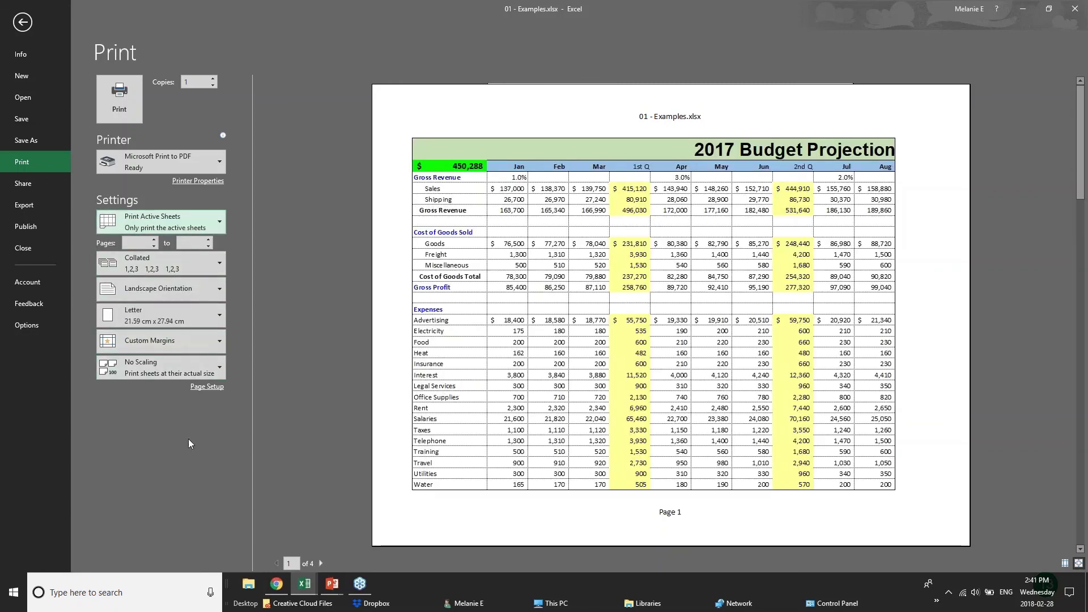
click(214, 340)
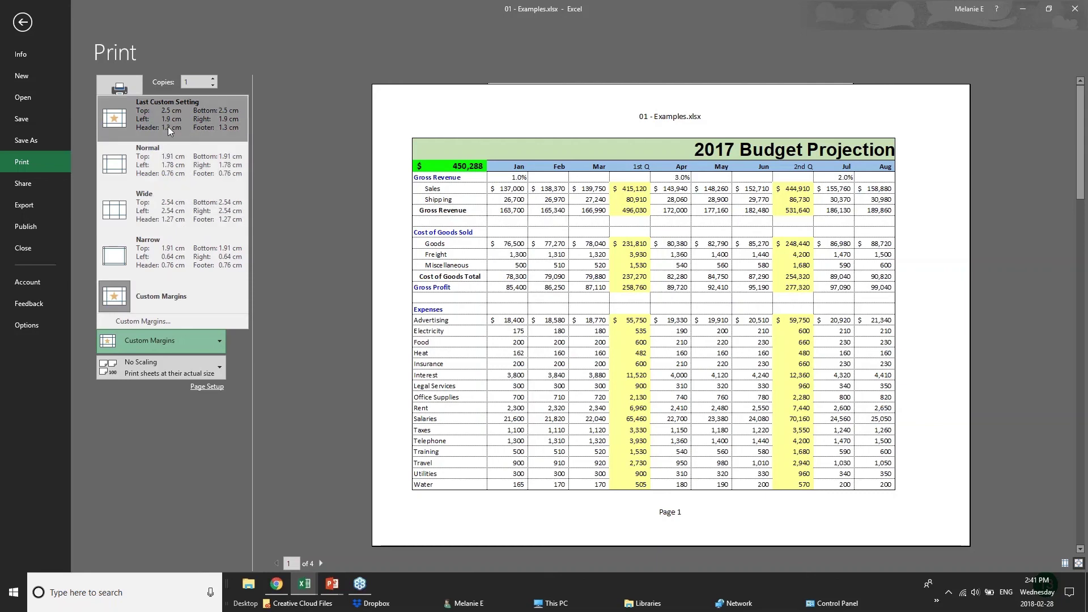
click(170, 252)
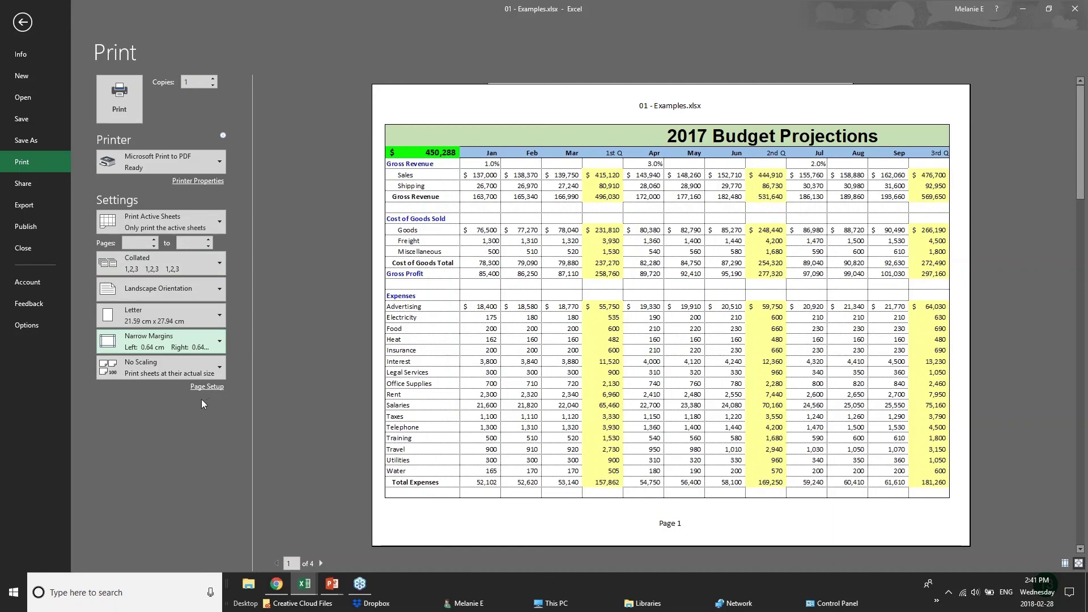
click(203, 391)
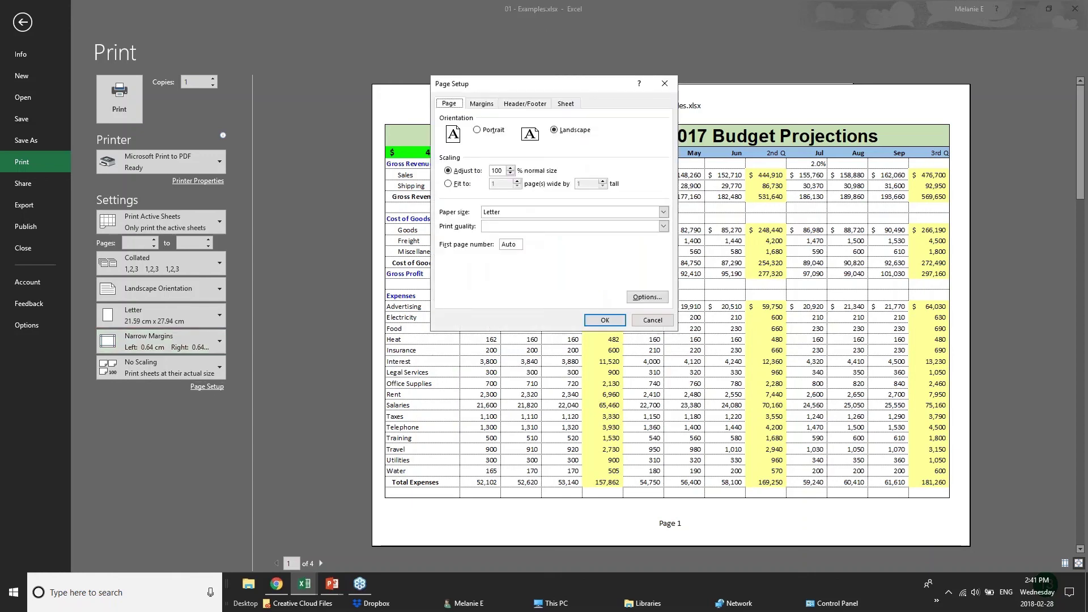
- Adjust print scaling to 70%, then switch to fit-to-page scaling
click(511, 174)
click(511, 170)
click(511, 174)
click(448, 183)
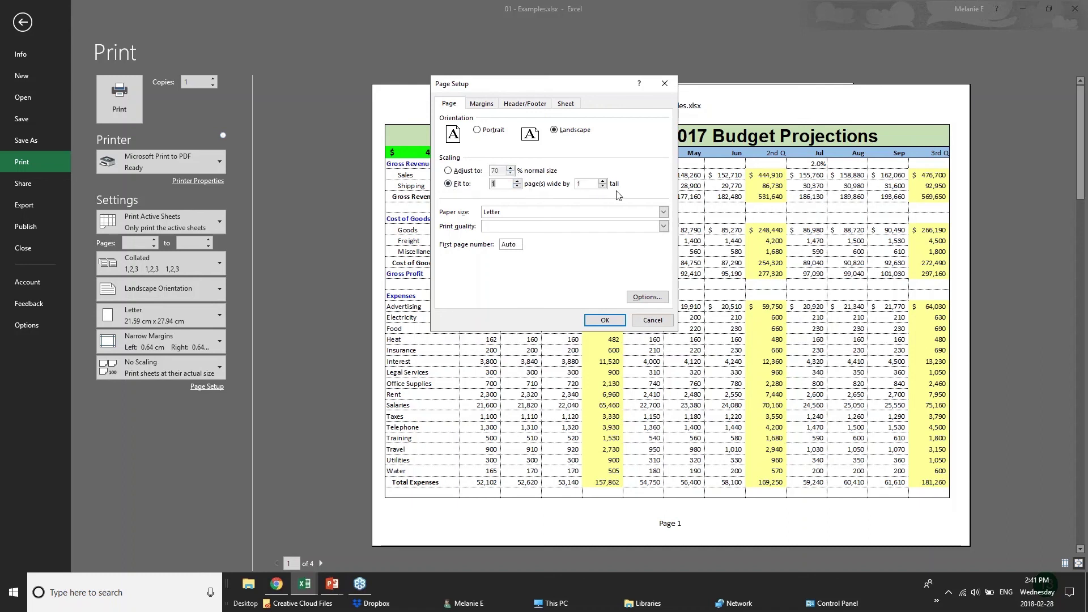
- Create a custom header with BUDGET PROJECTIONS in the left section
click(487, 106)
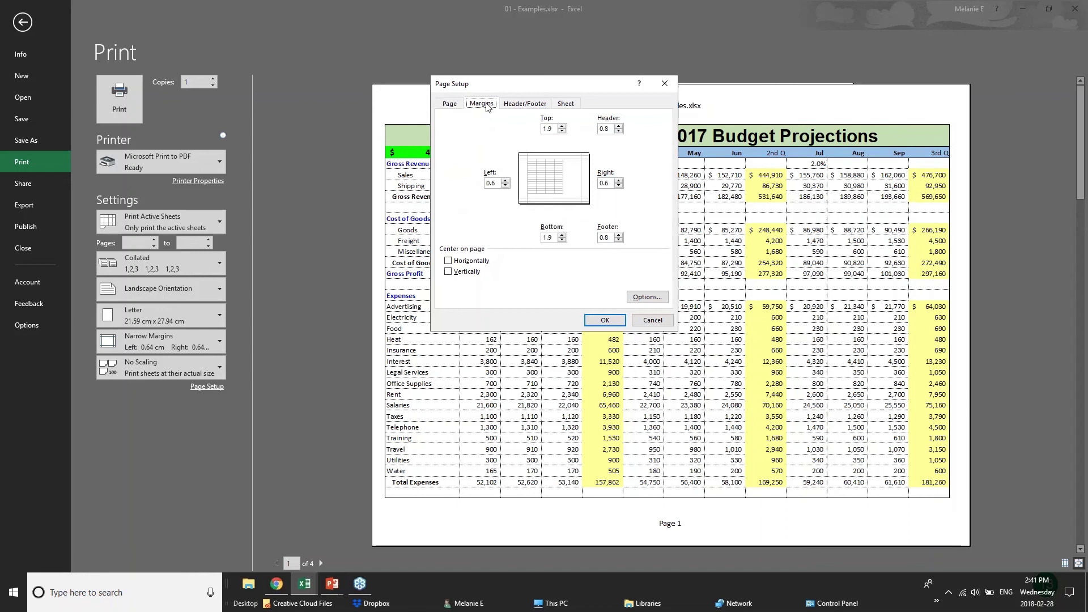
click(525, 105)
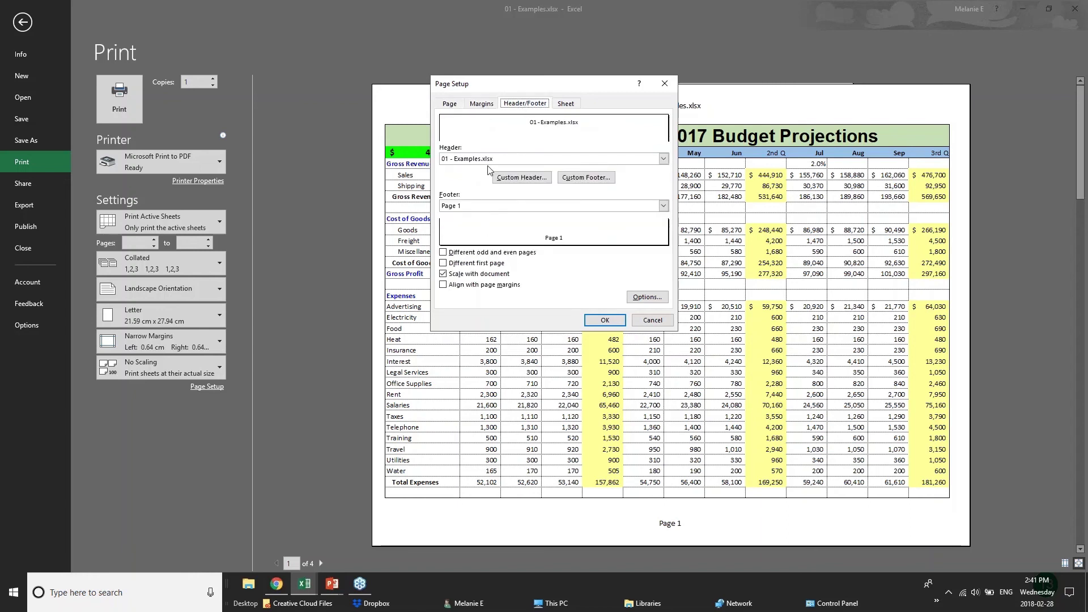
click(513, 159)
click(513, 159)
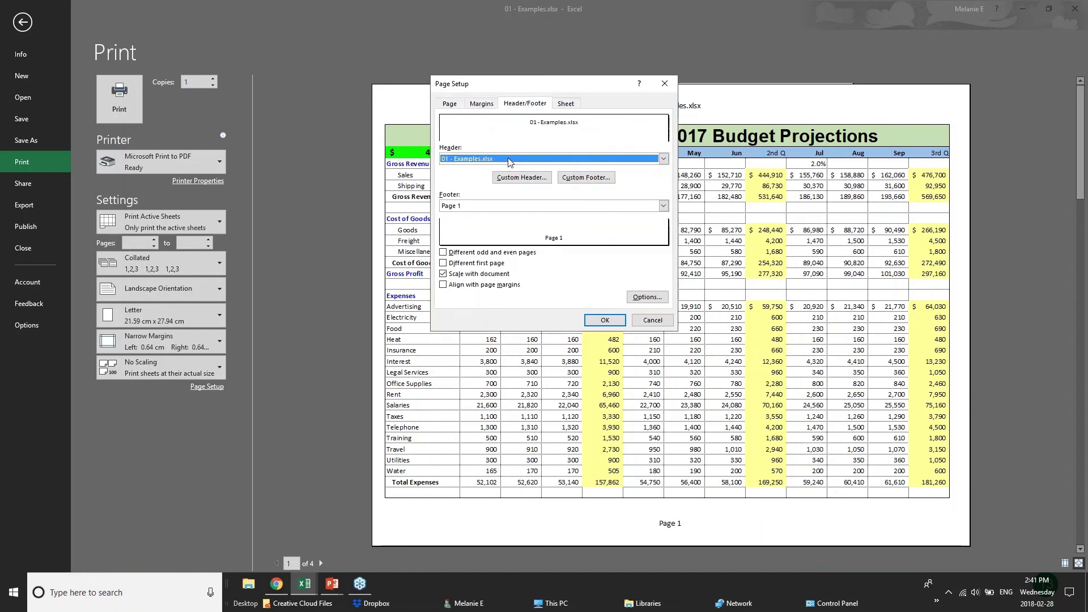
click(516, 178)
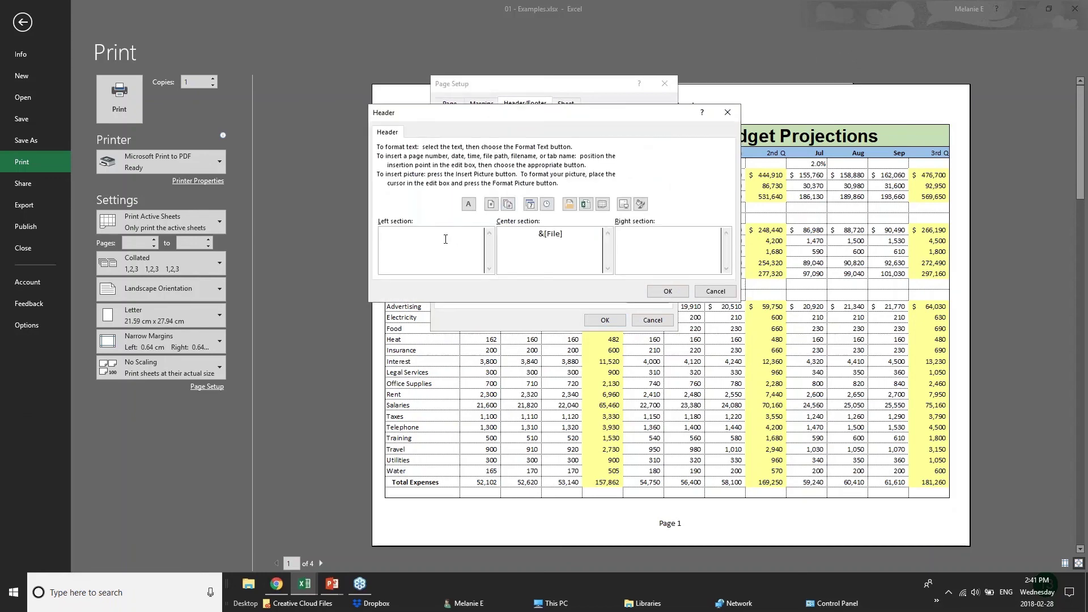
text(BUDGET )
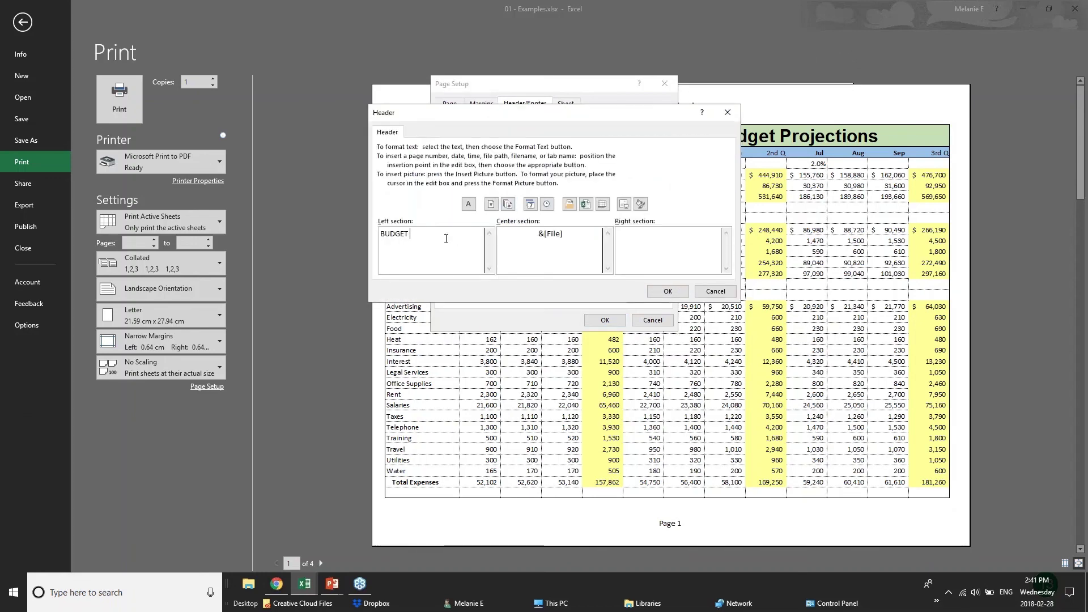
text(PROJ)
key(BackSpace)
text(JECTIONS)
- Replace the centre header's &[File] code with CONFIDENTIAL and apply the page setup
drag(563, 234, 499, 234)
text(CONFIDENTIAL)
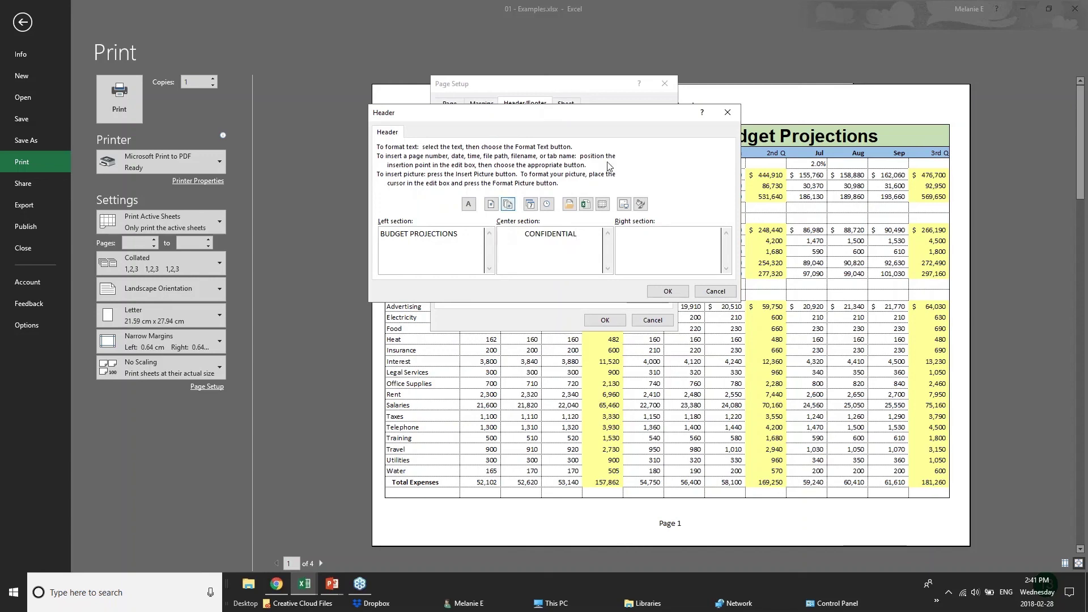
click(668, 290)
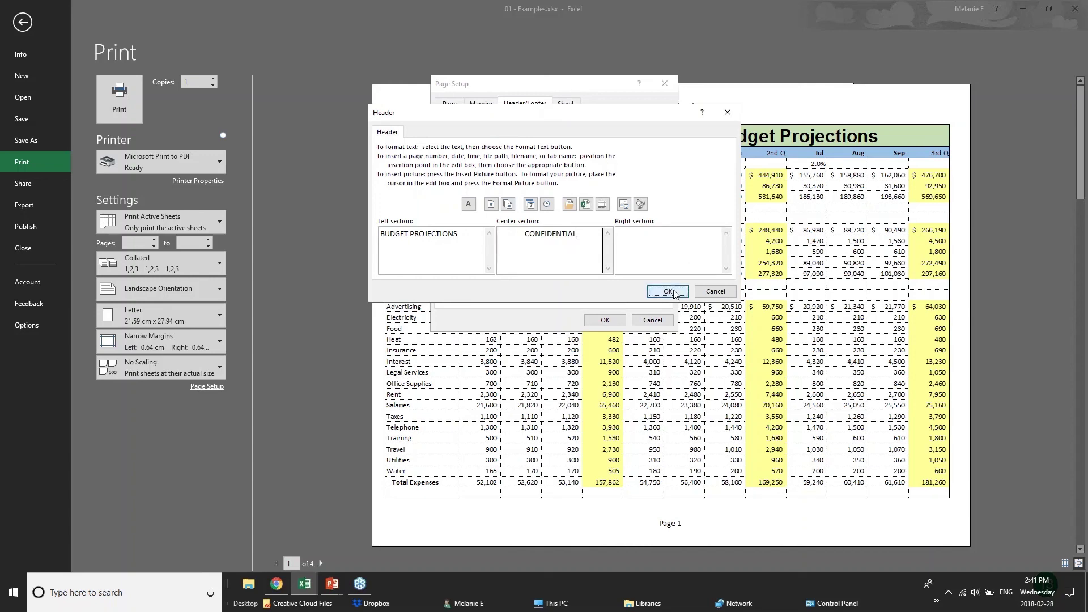
click(605, 320)
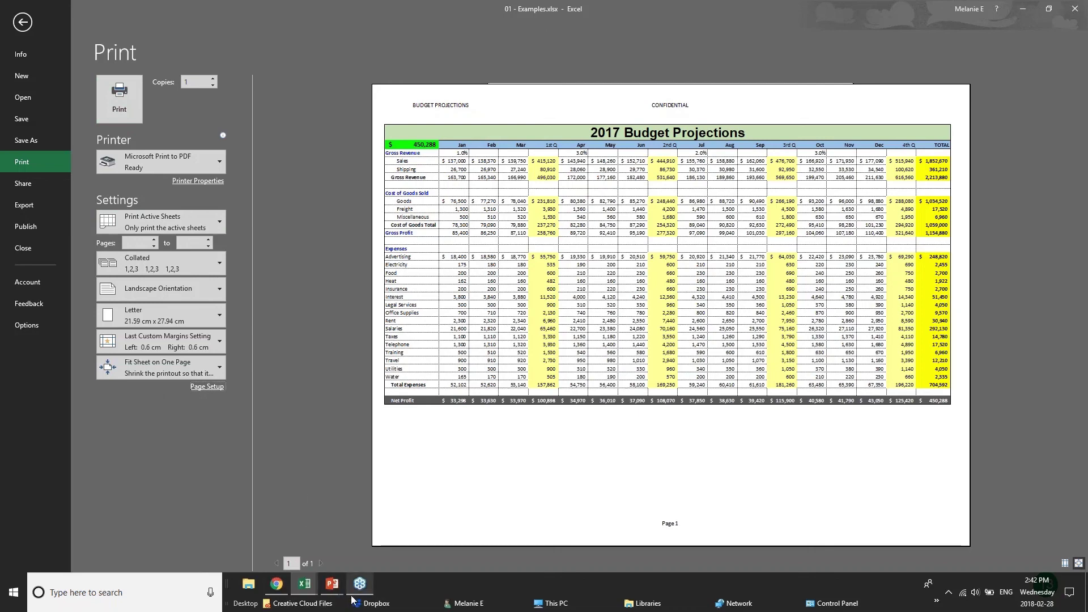
mouse_move(329, 592)
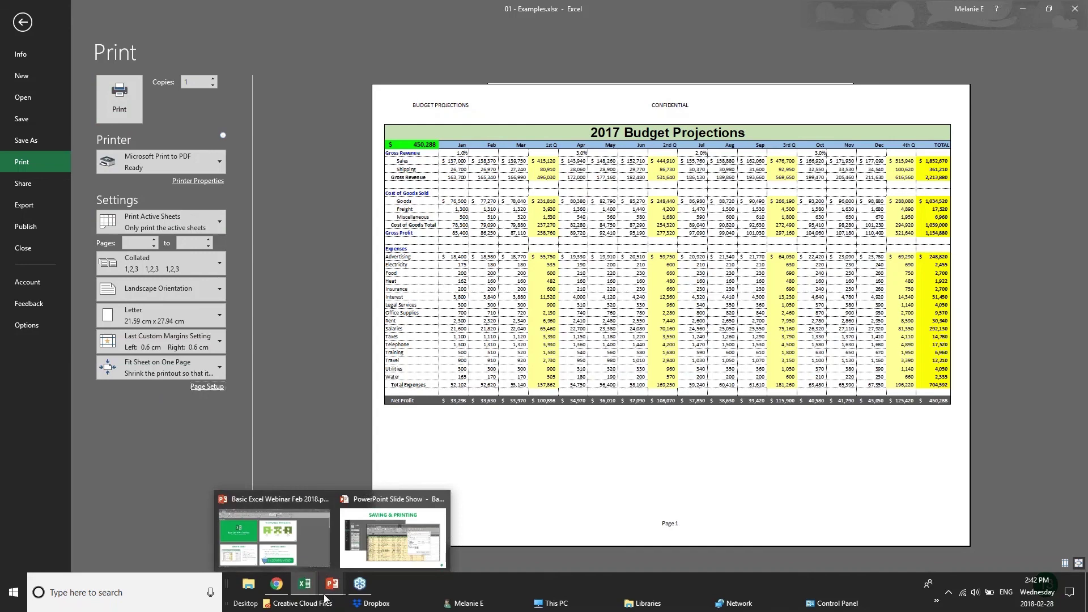
click(392, 535)
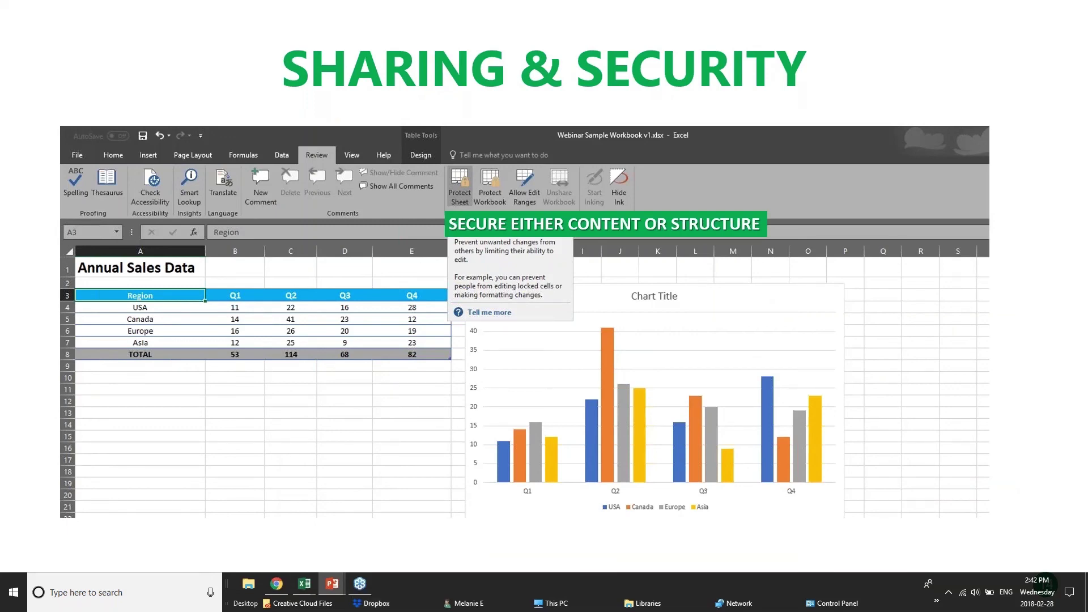
click(283, 584)
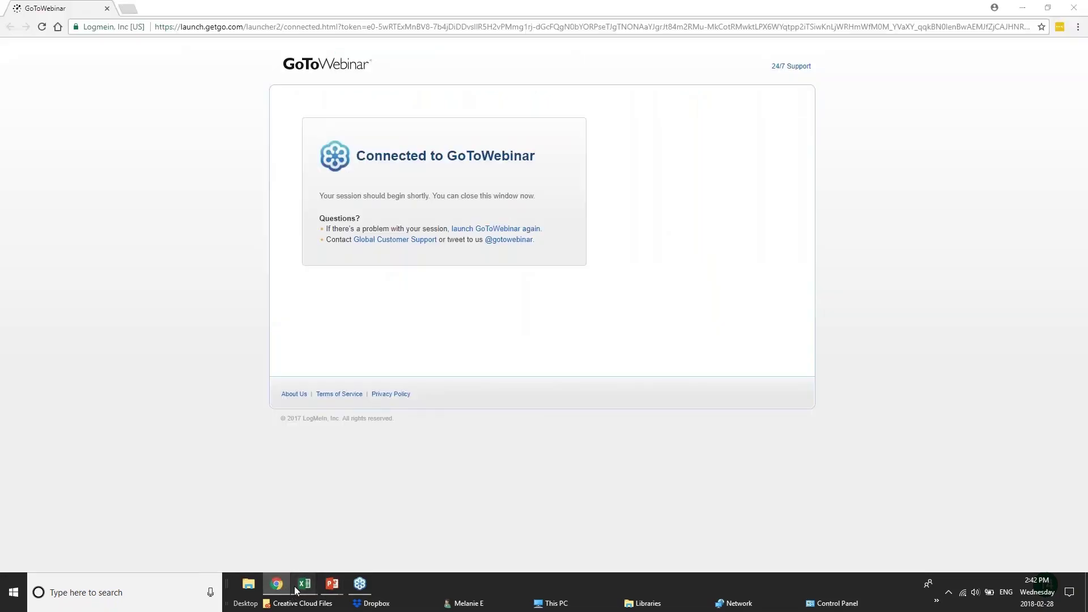
mouse_move(295, 586)
click(306, 561)
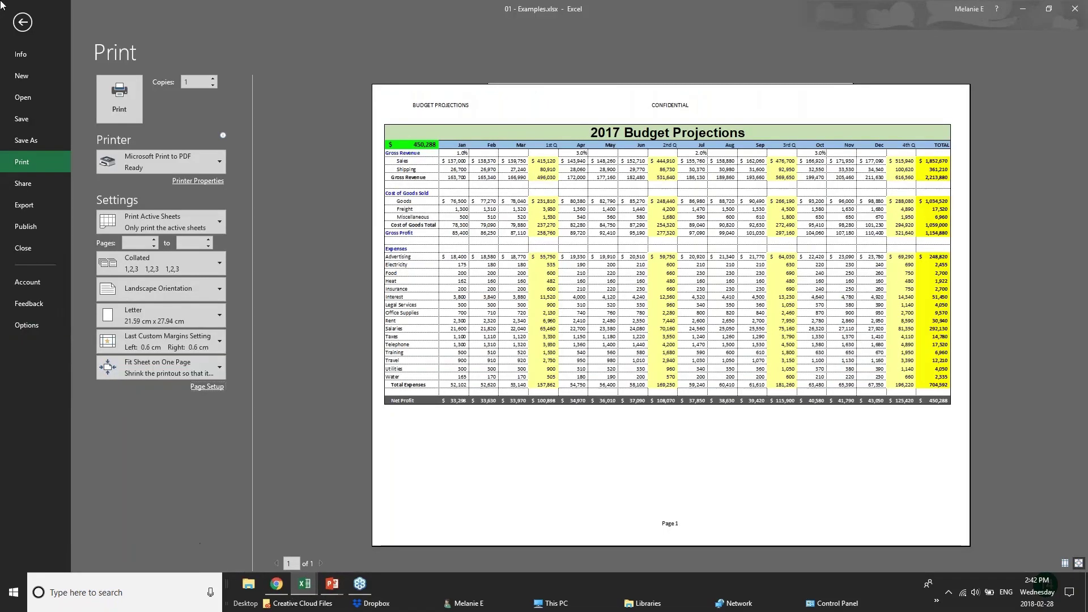
- Leave print view and open the full Save As dialog for This PC
click(22, 21)
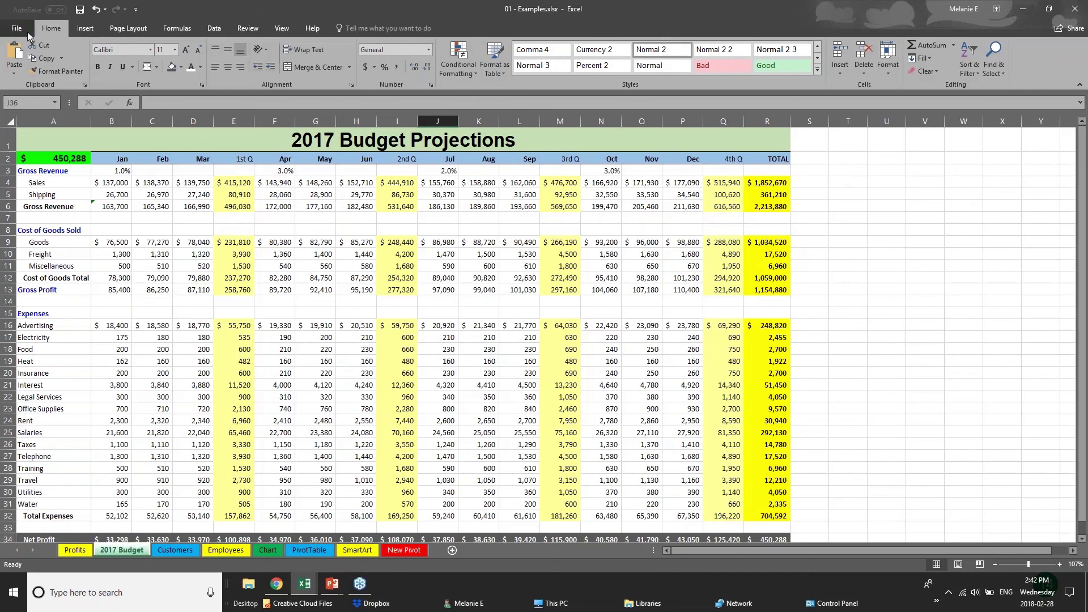
click(27, 32)
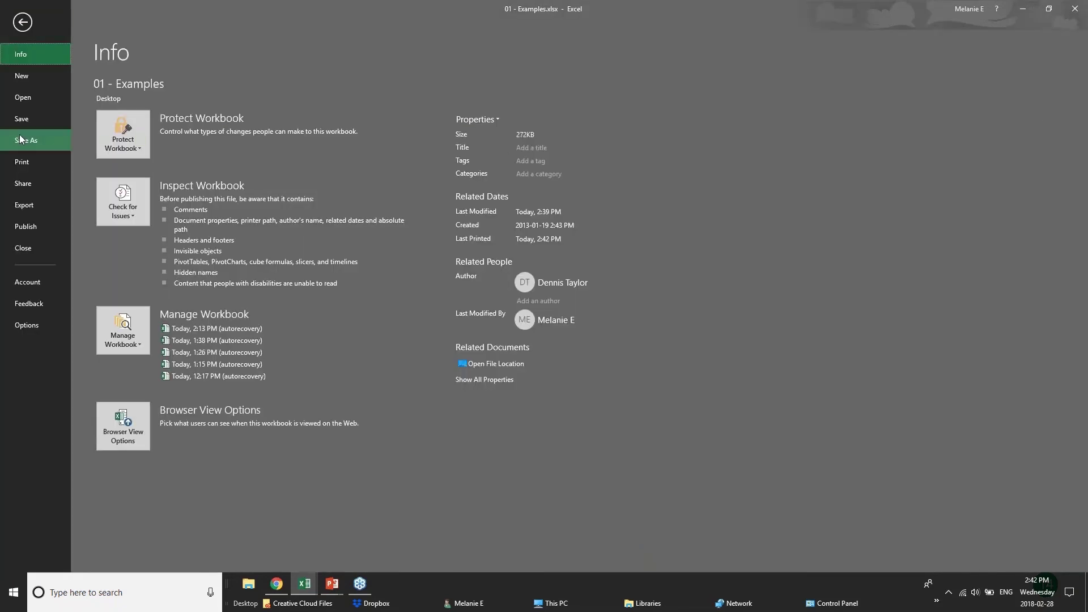
click(20, 139)
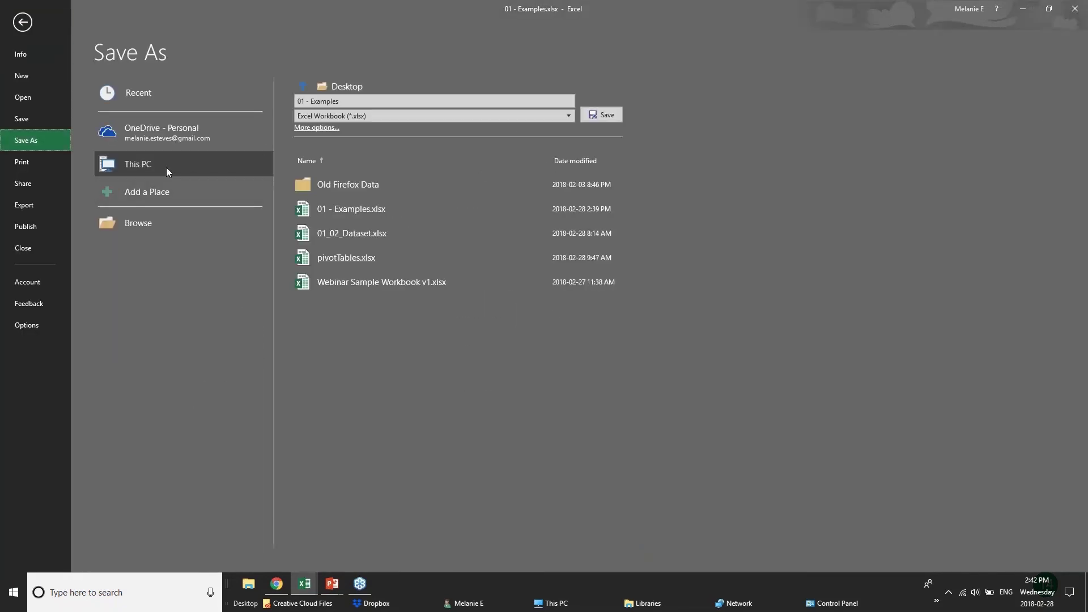
click(136, 139)
click(146, 166)
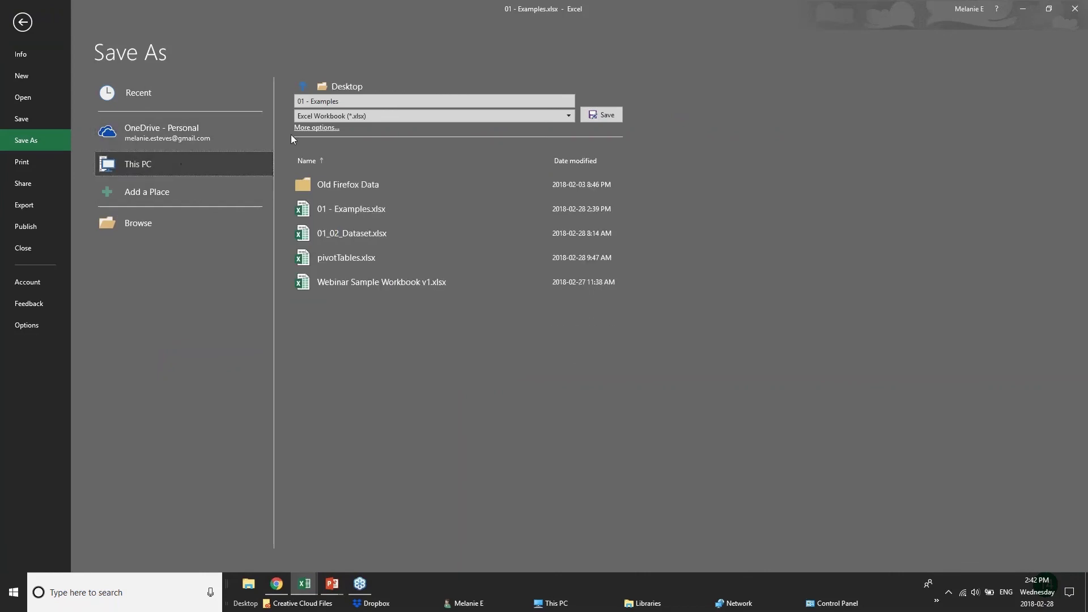
click(309, 128)
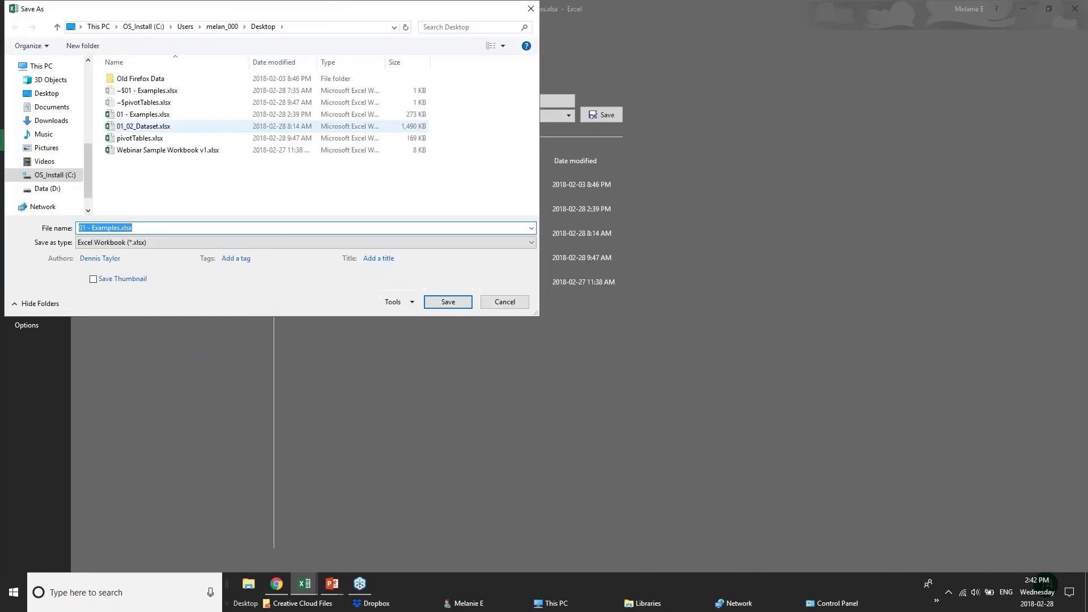
- Review the General Options password settings, then cancel without saving and return to the budget sheet
click(392, 304)
click(422, 340)
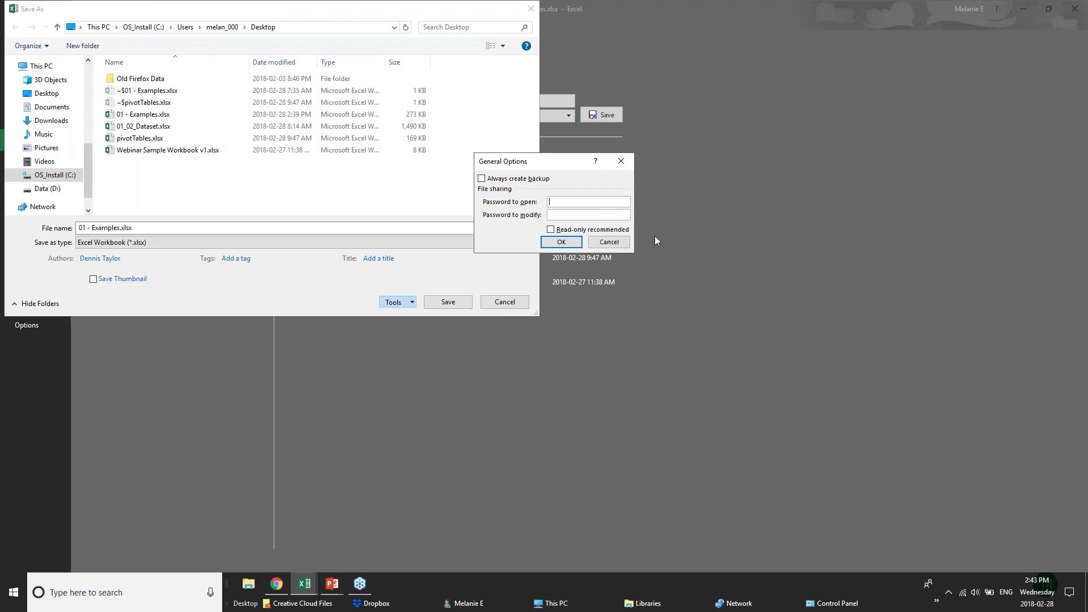
click(609, 242)
click(505, 301)
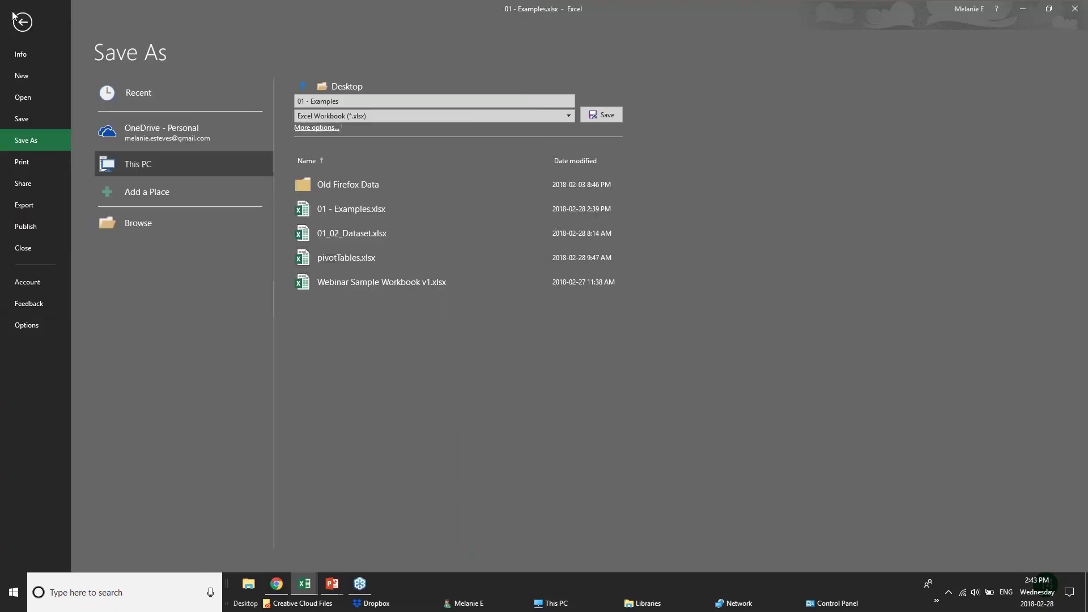
click(22, 21)
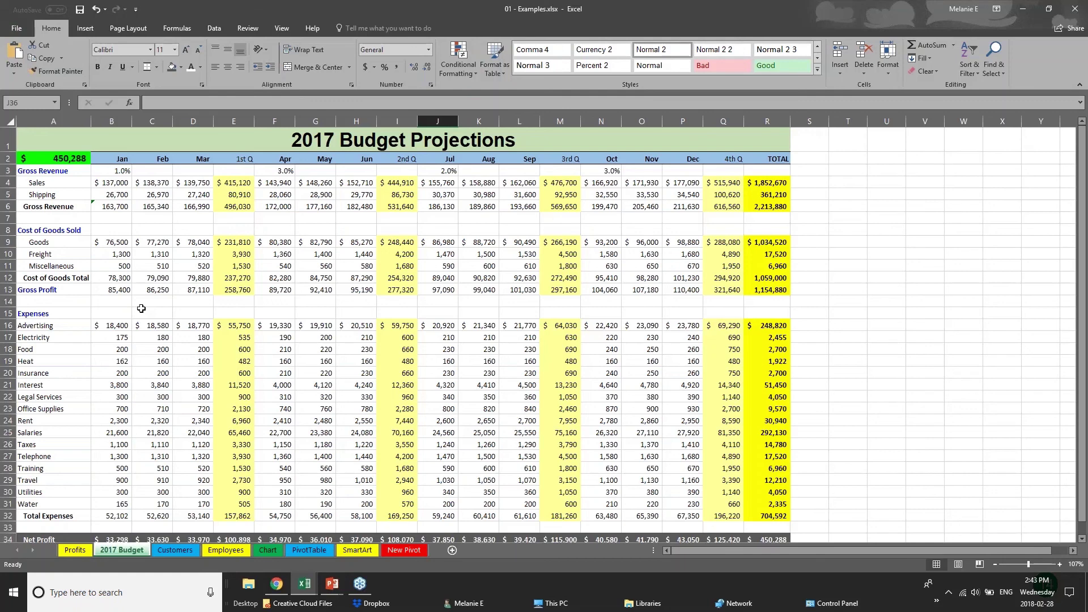
- Move the empty cell C15 to E14 and check the Gross Profit formula in E13
click(141, 311)
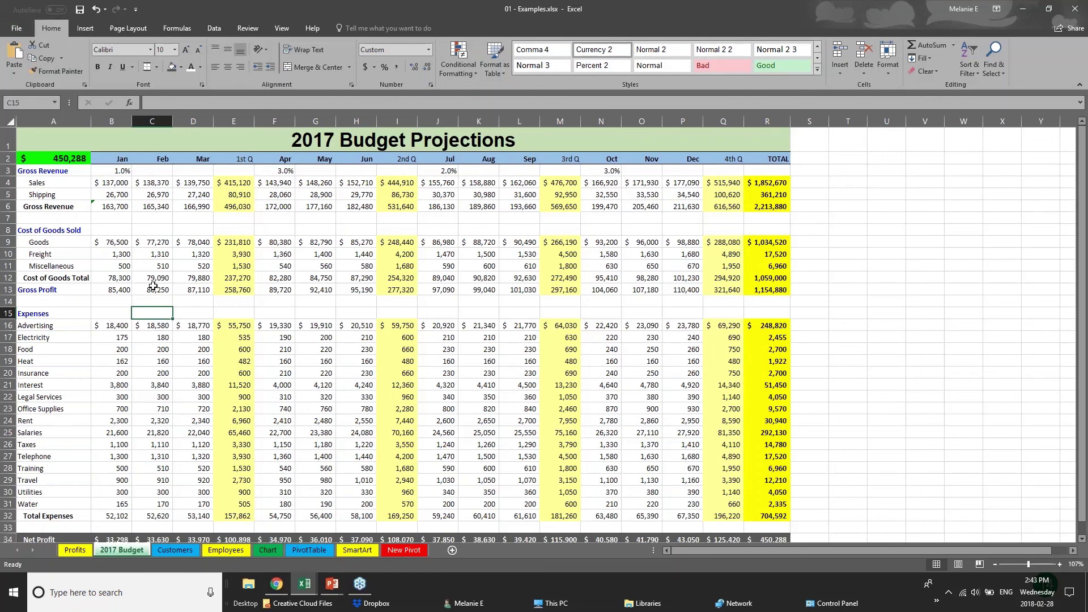
drag(173, 311, 241, 288)
click(242, 288)
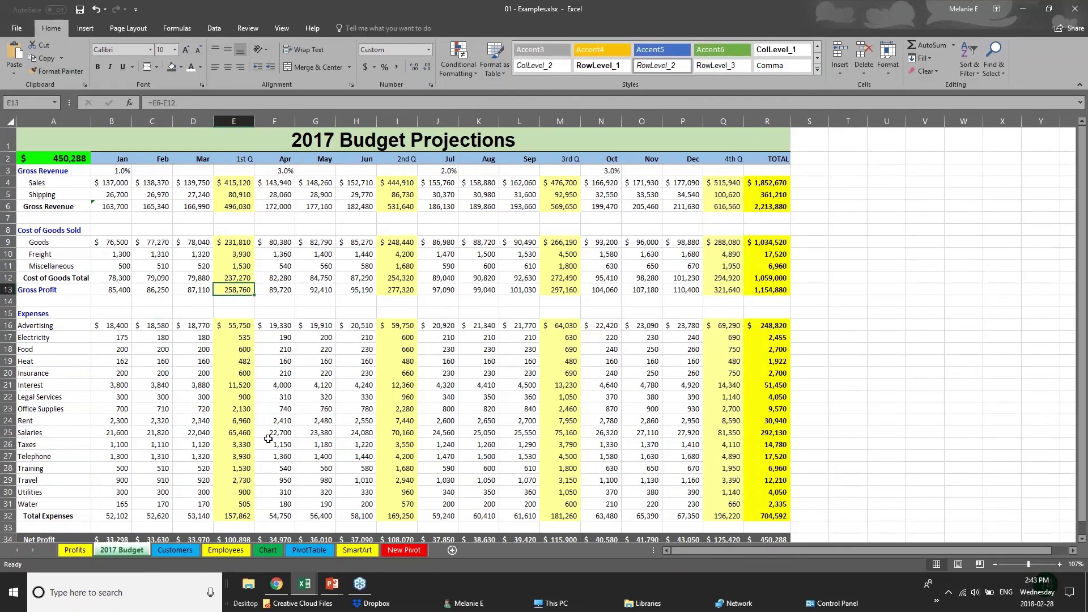
- Switch to the Employees sheet and scroll back to the top of the table
click(161, 547)
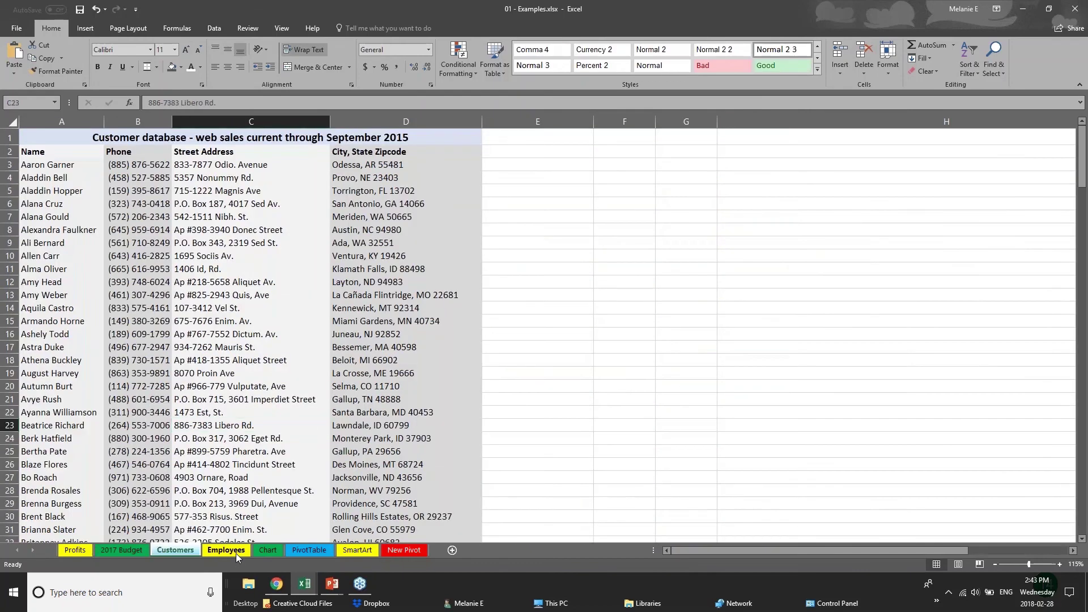
click(236, 550)
scroll(233, 362, up, 1)
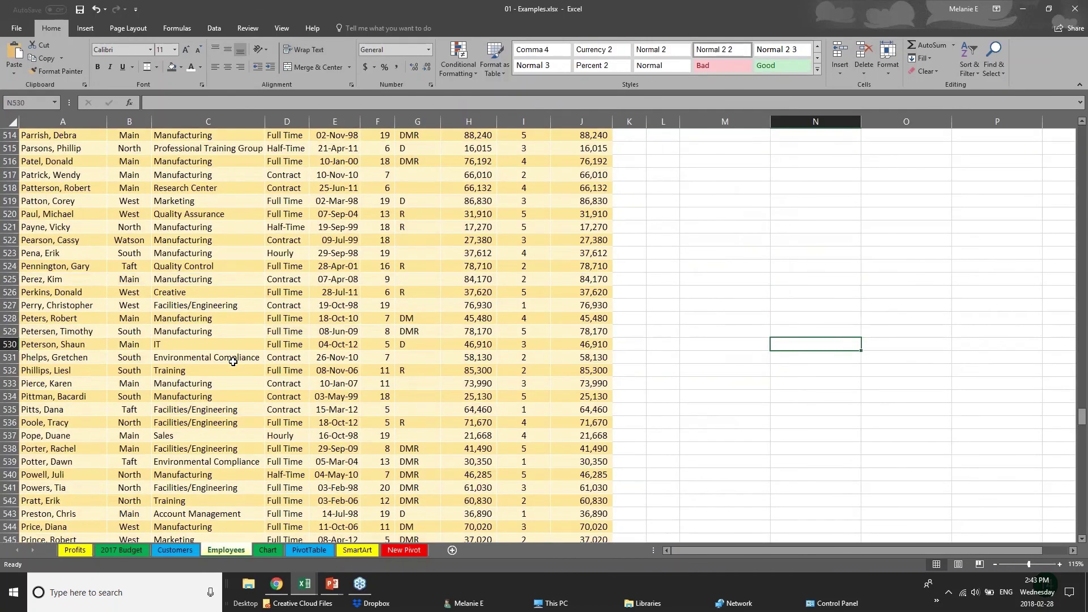
scroll(232, 362, up, 19)
click(1082, 386)
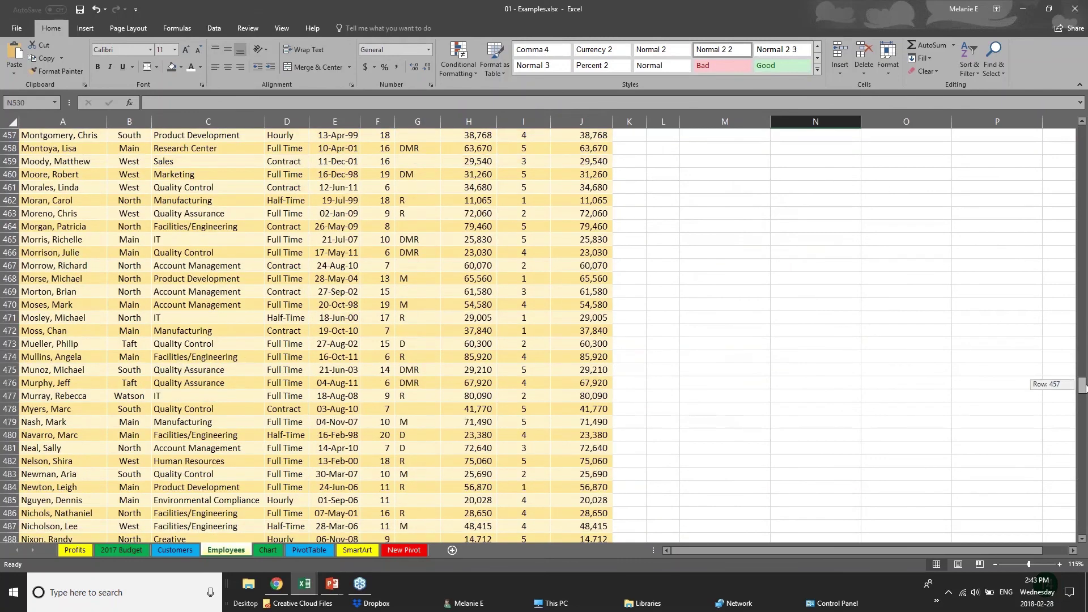
drag(1082, 385, 1082, 134)
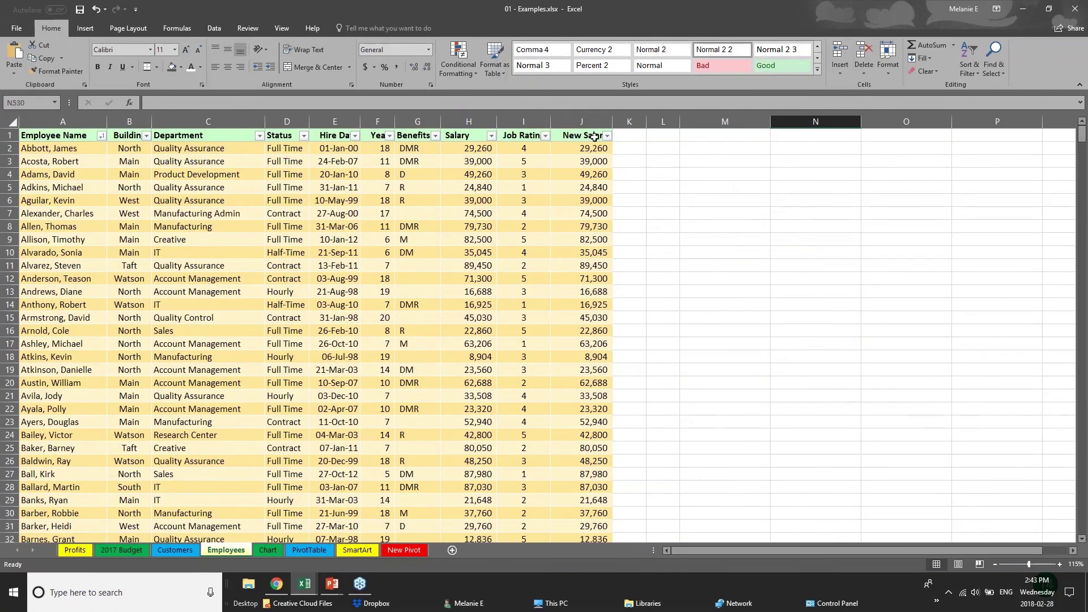
- Compare the Salary in H2 with the ROUND-based New Salary formulas in J2 and J4
click(469, 149)
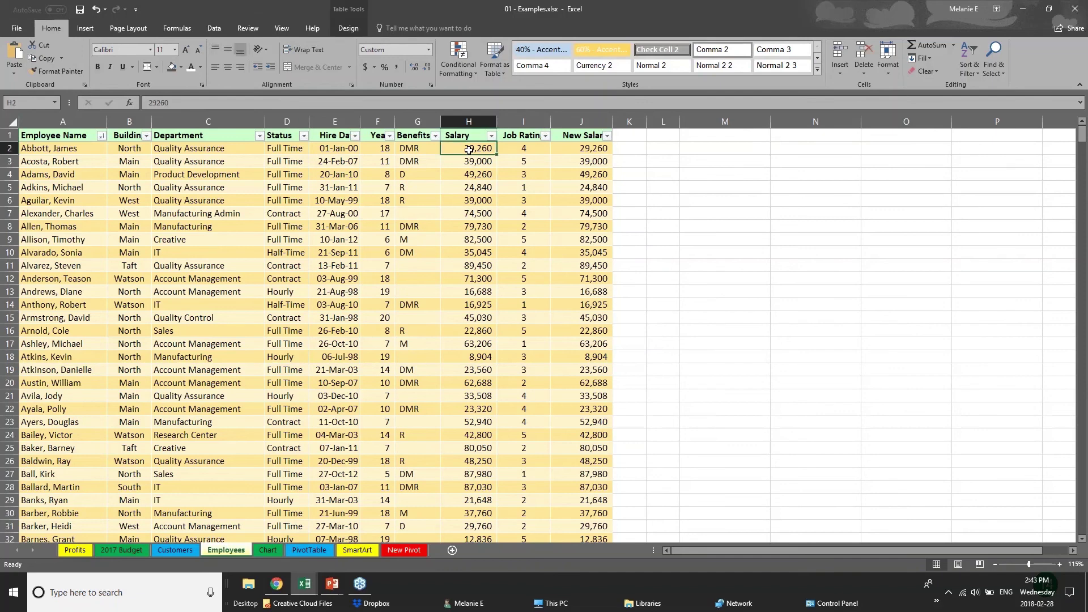
click(592, 148)
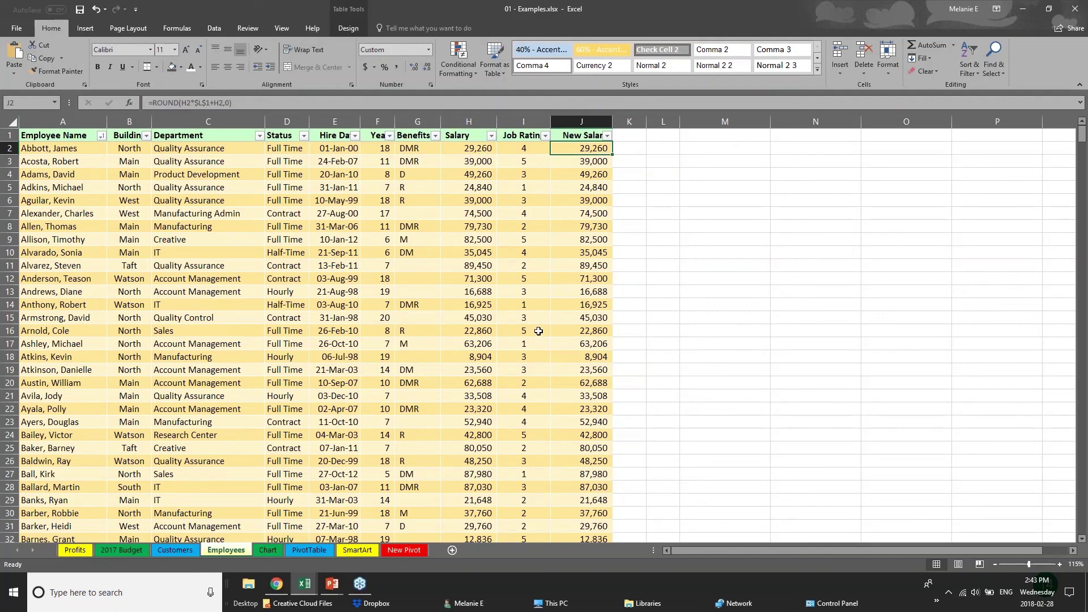
click(319, 360)
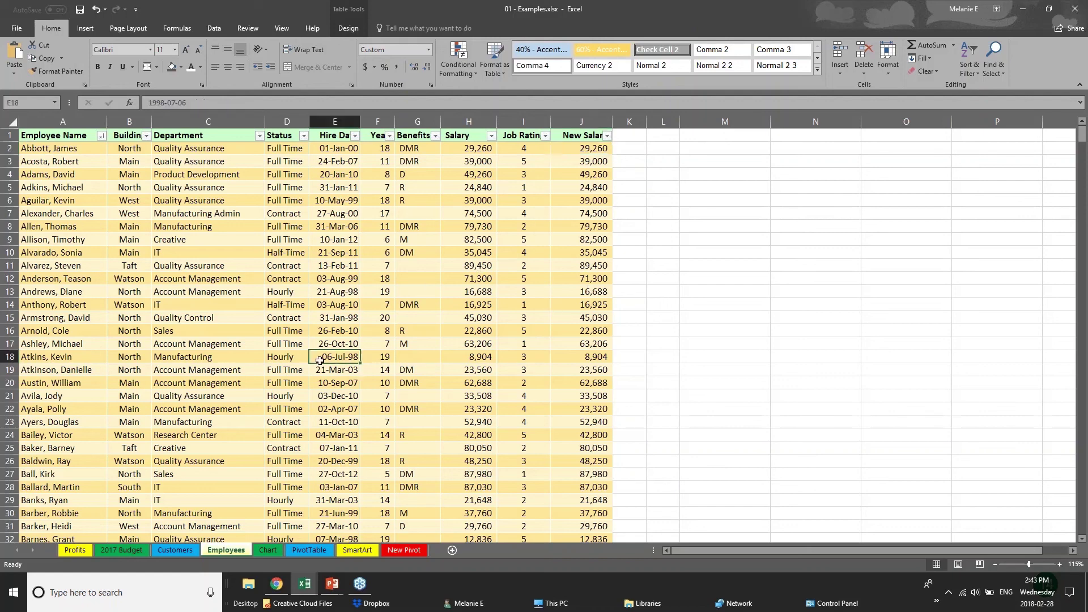
click(575, 137)
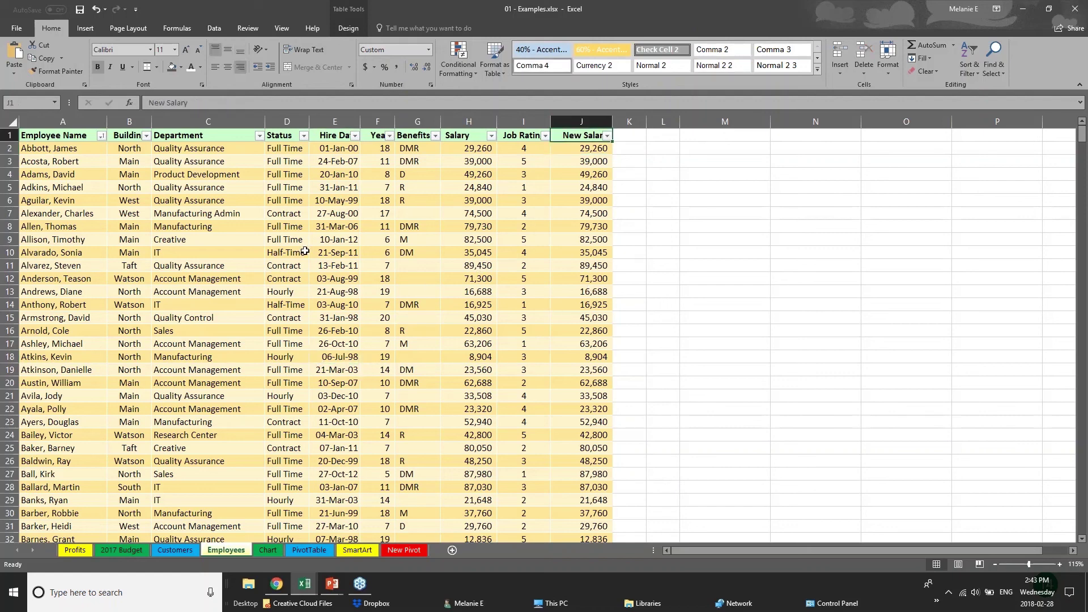
click(601, 148)
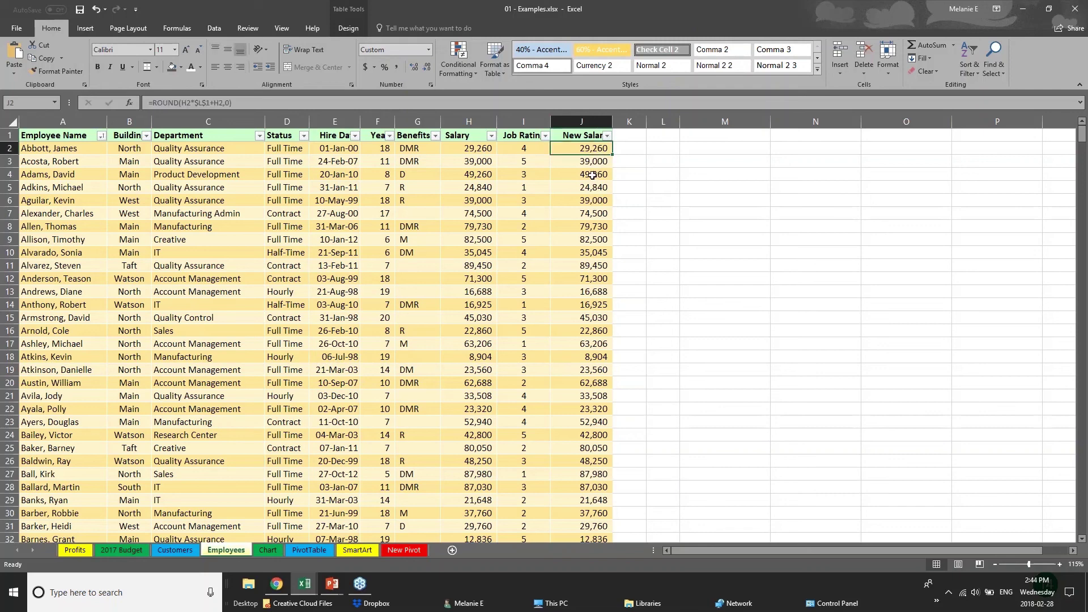
click(593, 171)
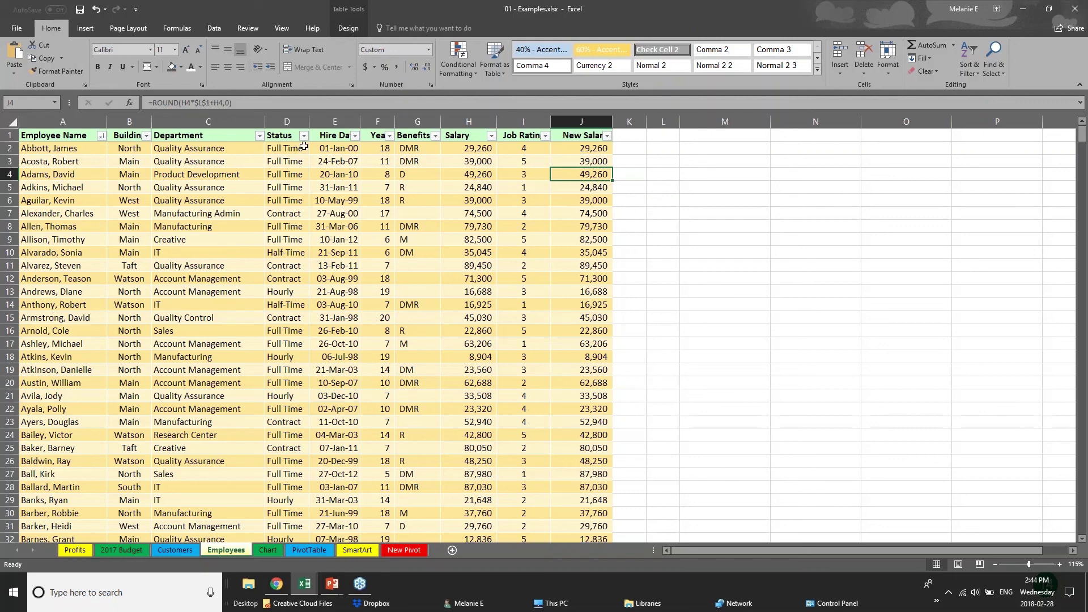
click(238, 32)
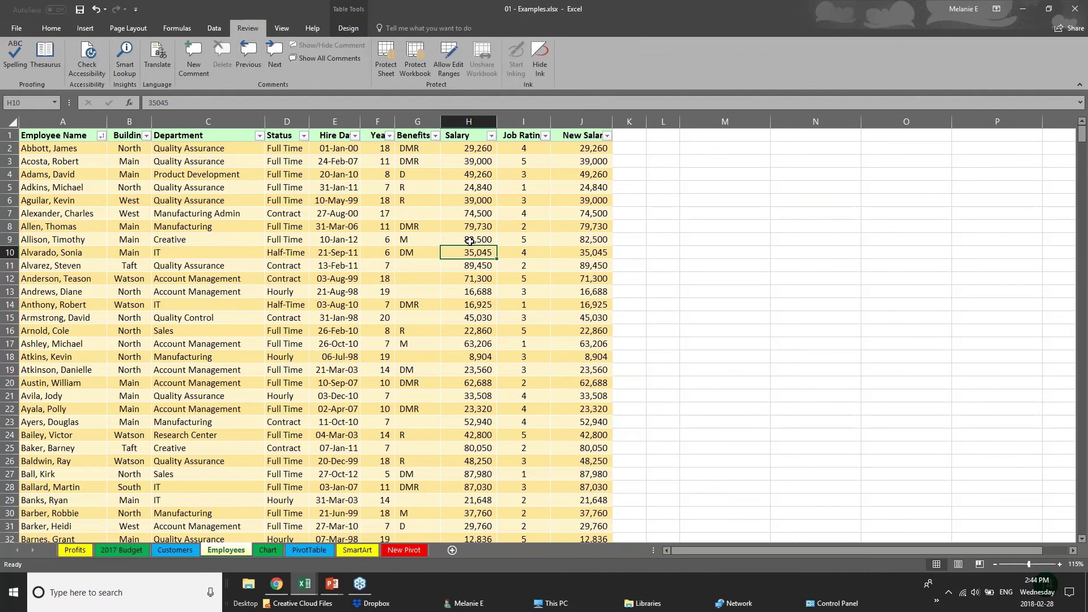
click(469, 150)
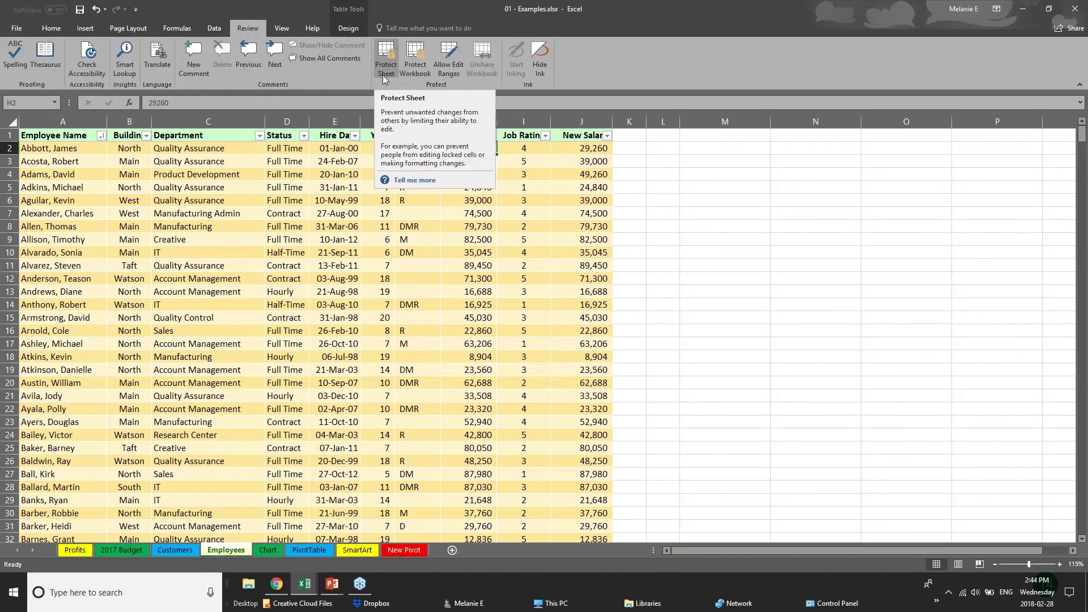
click(364, 244)
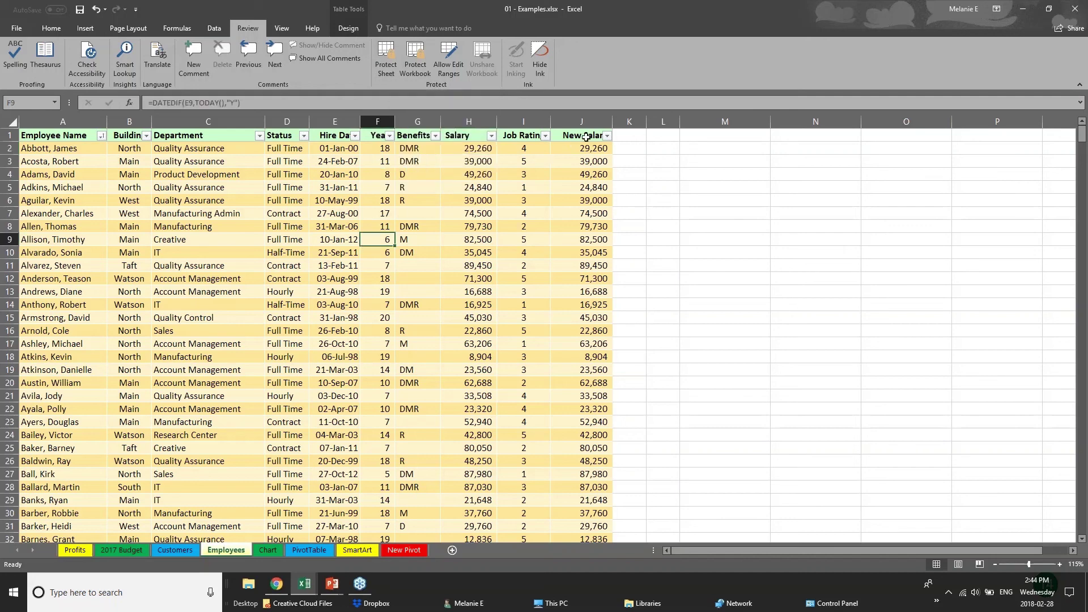
drag(589, 138, 591, 266)
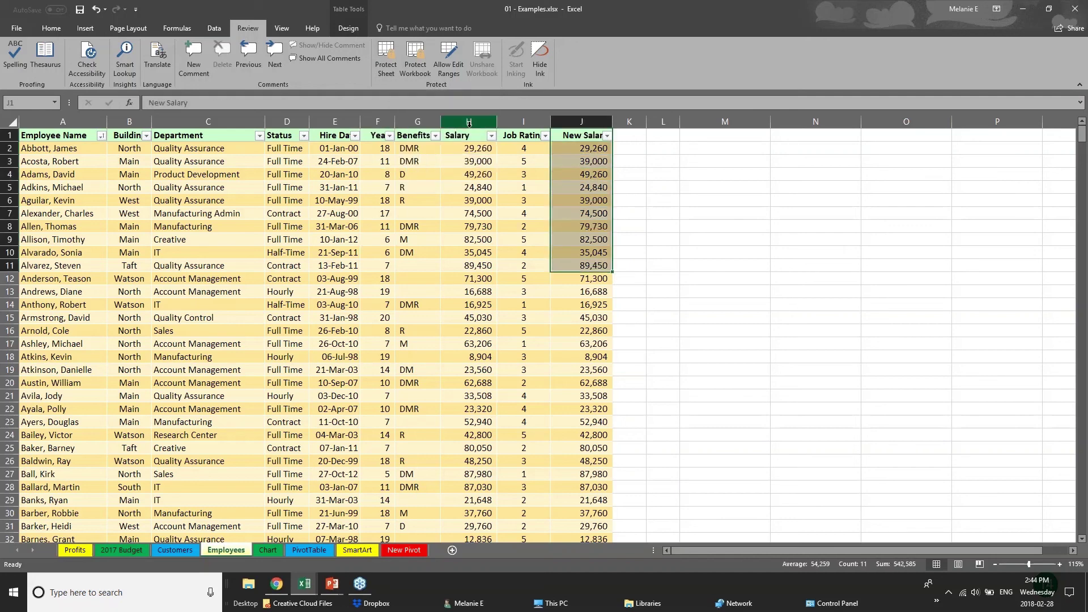
click(469, 121)
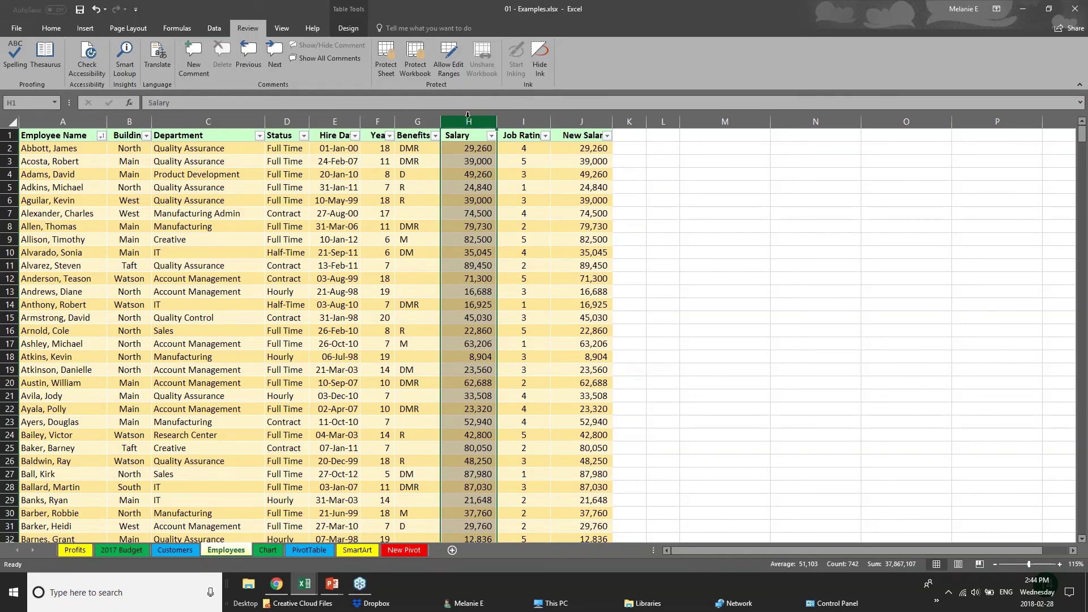
click(384, 68)
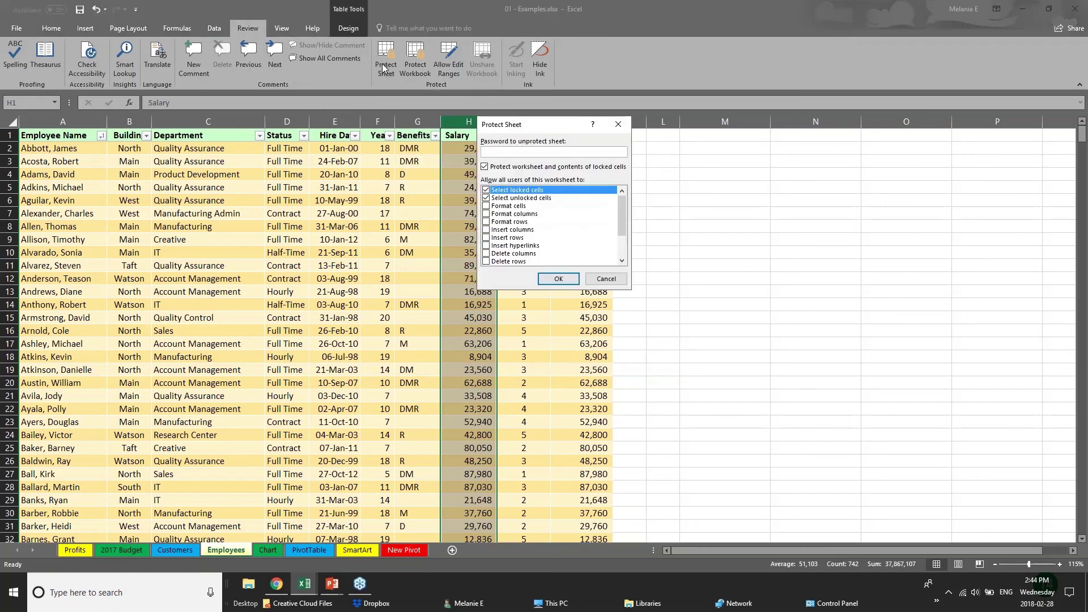
click(606, 278)
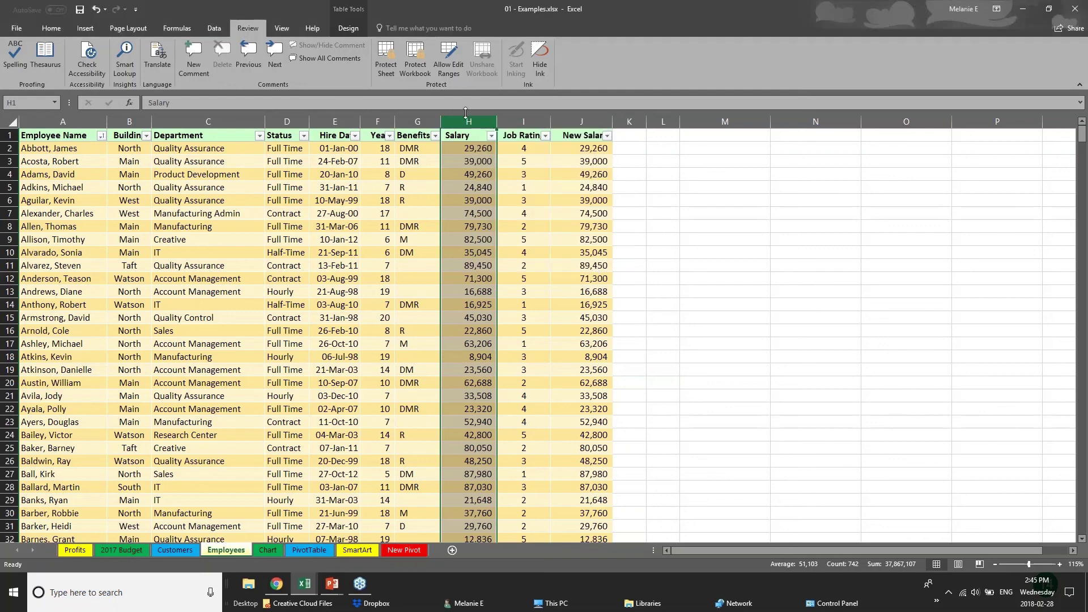
click(318, 456)
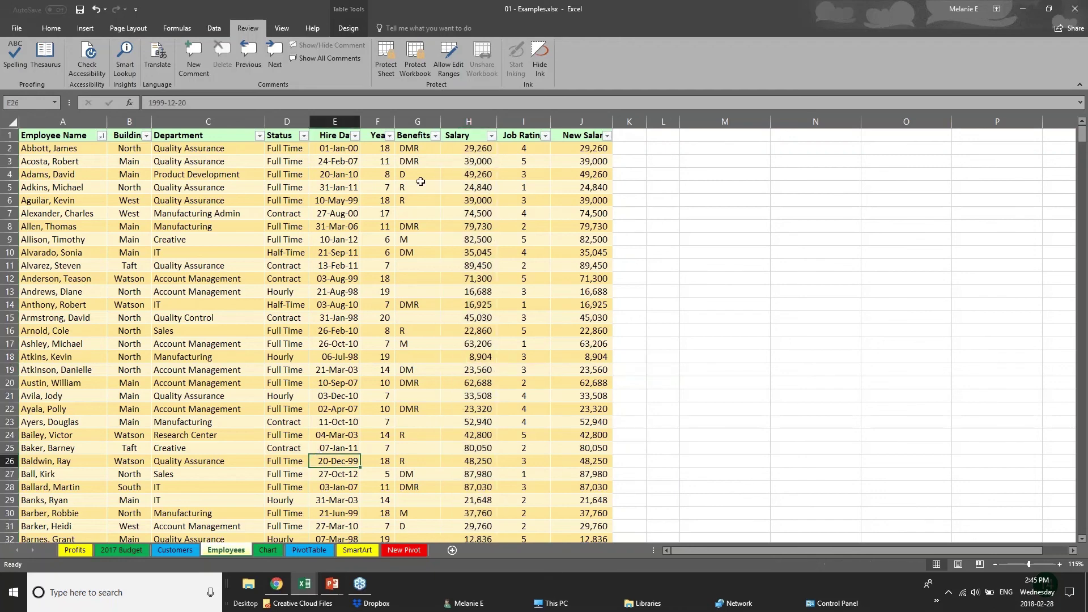
click(387, 72)
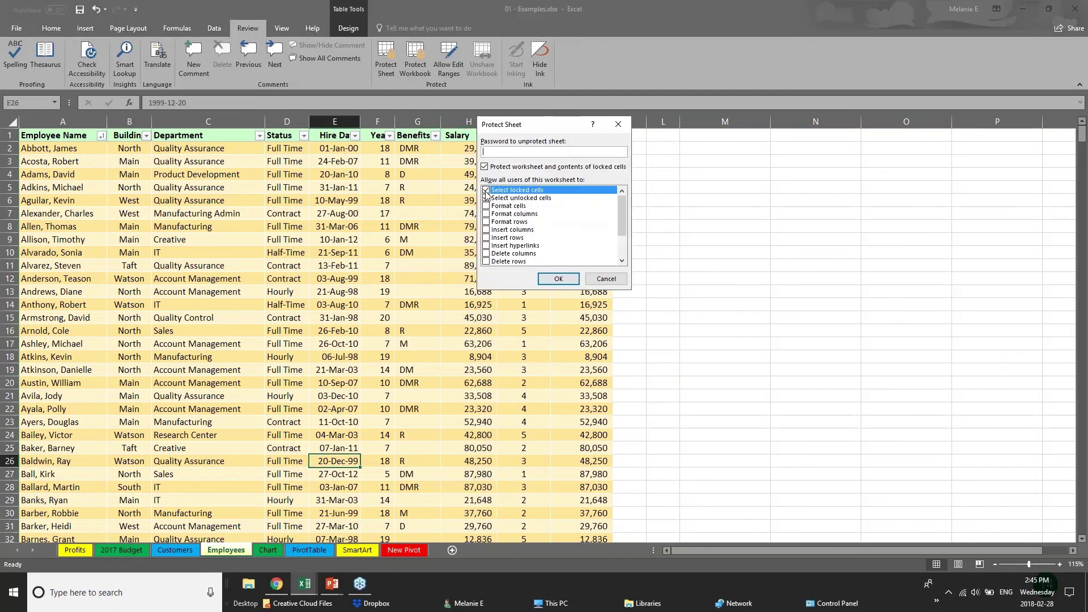
click(485, 190)
drag(621, 222, 622, 253)
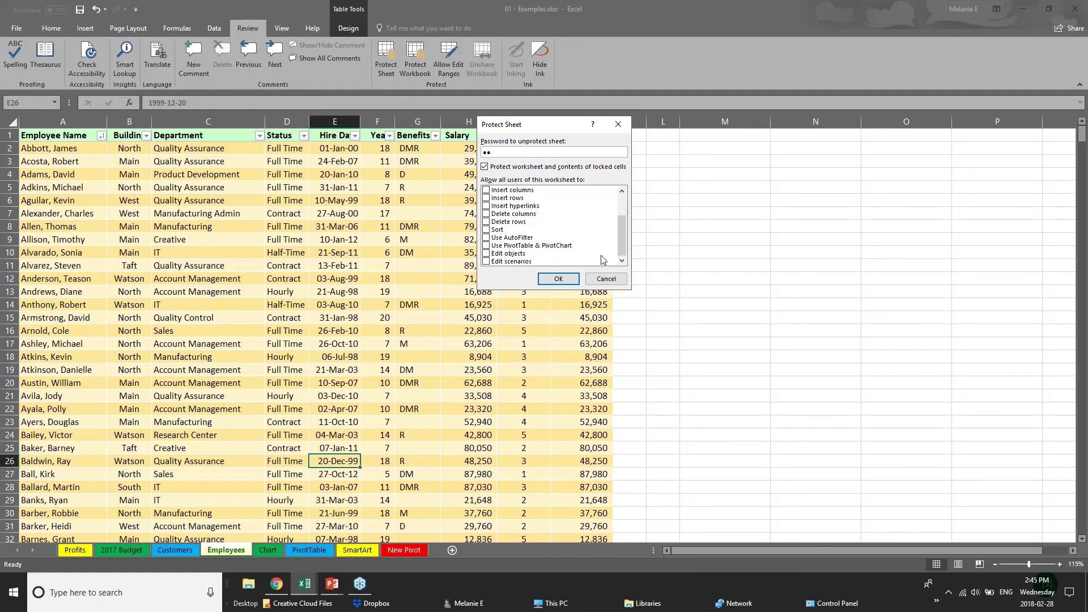
click(486, 255)
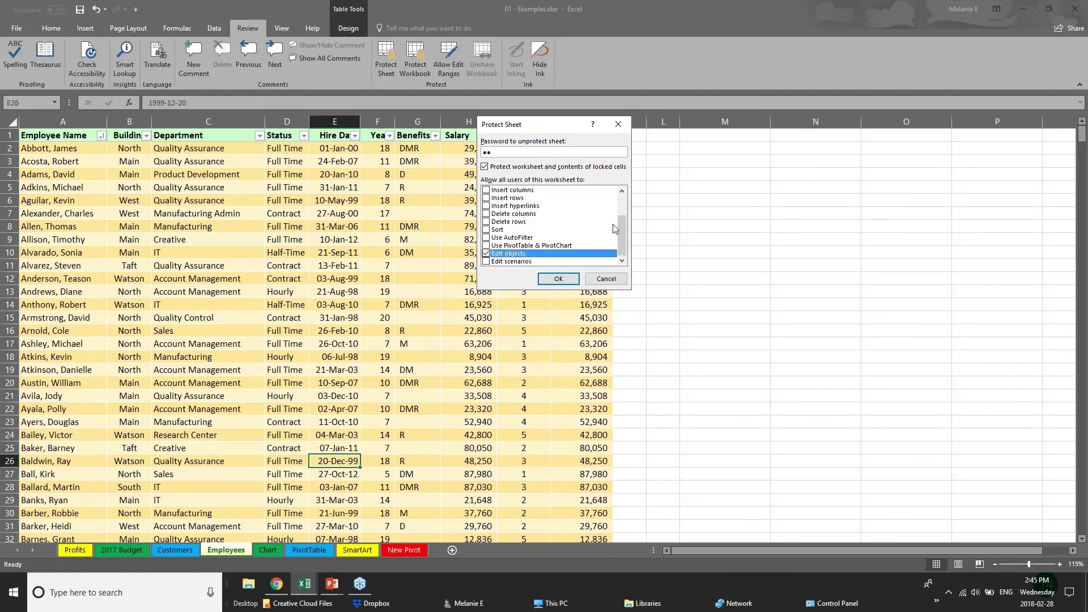
drag(622, 235, 570, 210)
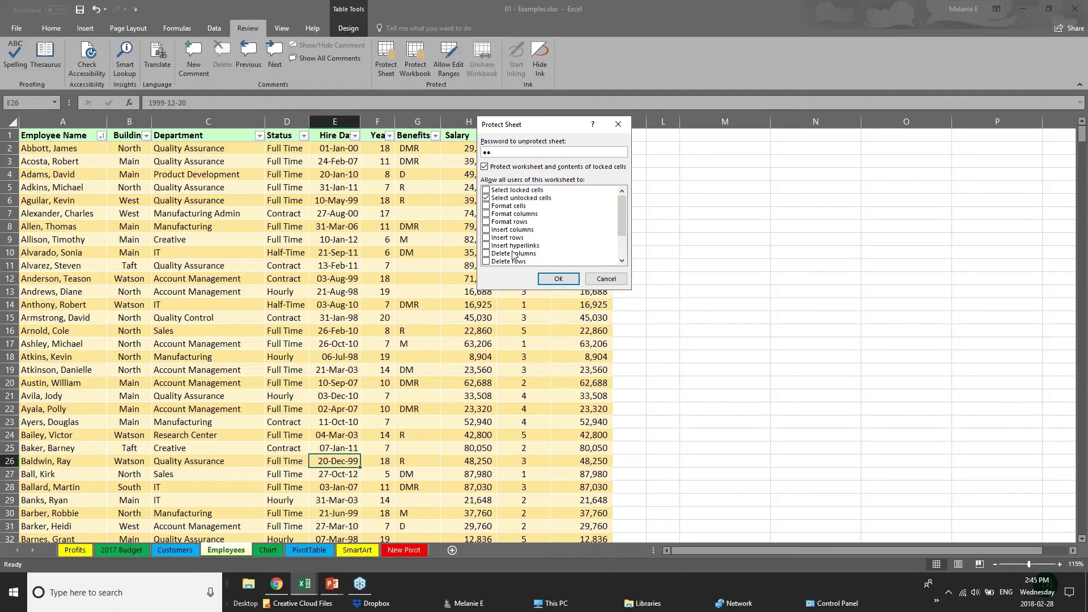
click(605, 279)
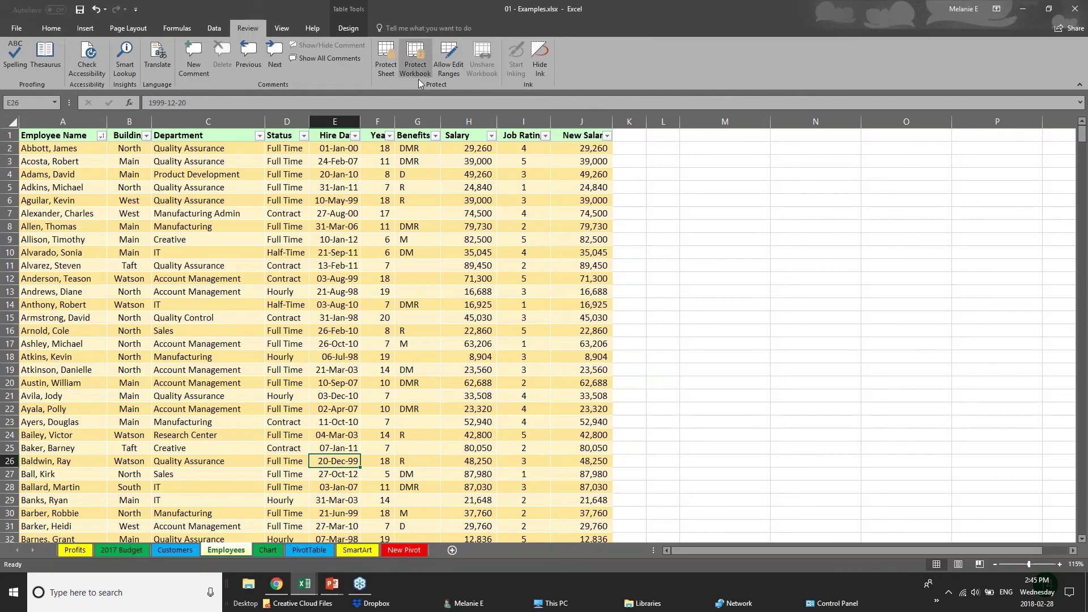
- Select a salary cell, then open workbook structure protection and cancel it
click(472, 247)
click(461, 203)
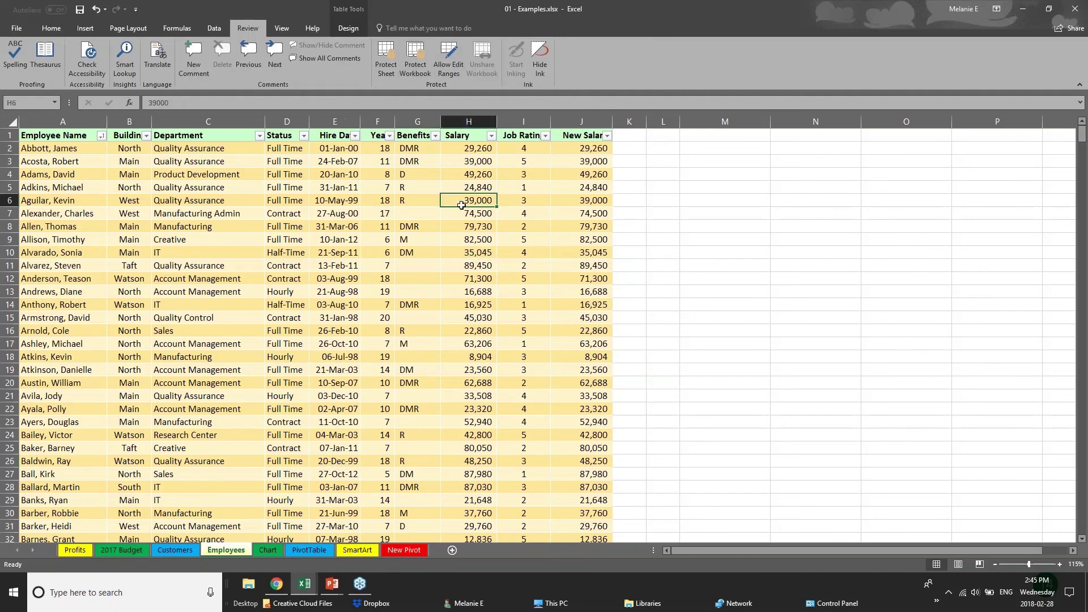
click(414, 74)
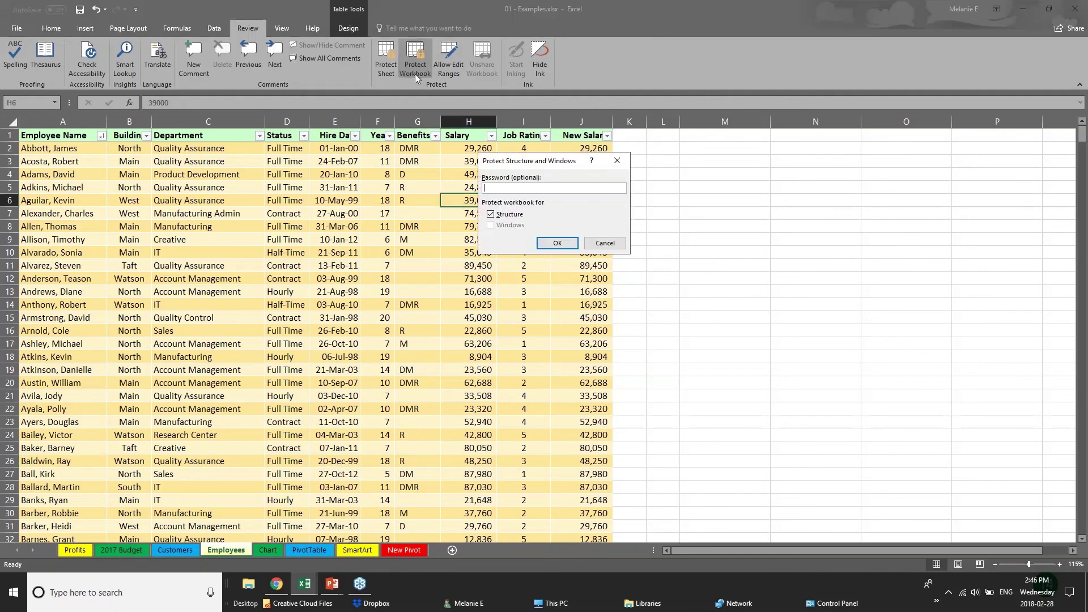
click(623, 243)
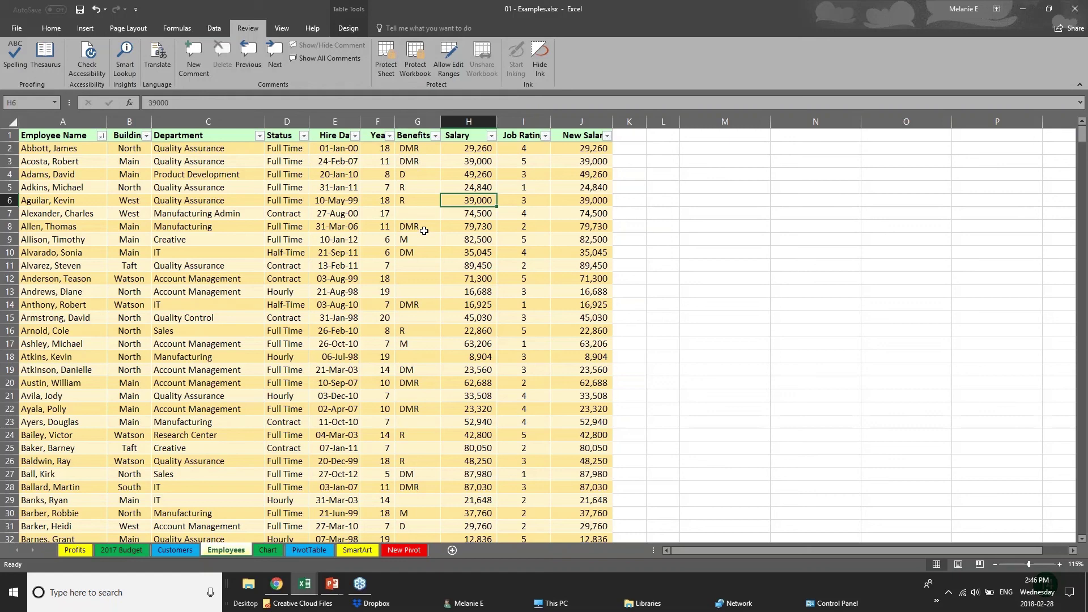
- Hide the Salary (column H) and New Salary (column J) columns
click(334, 121)
click(377, 122)
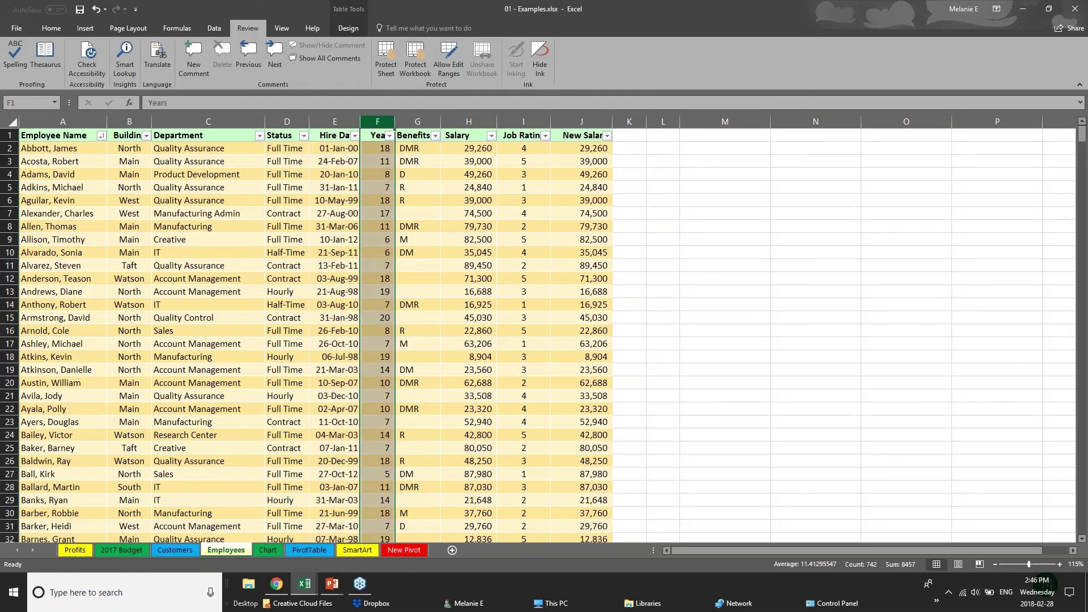
click(473, 120)
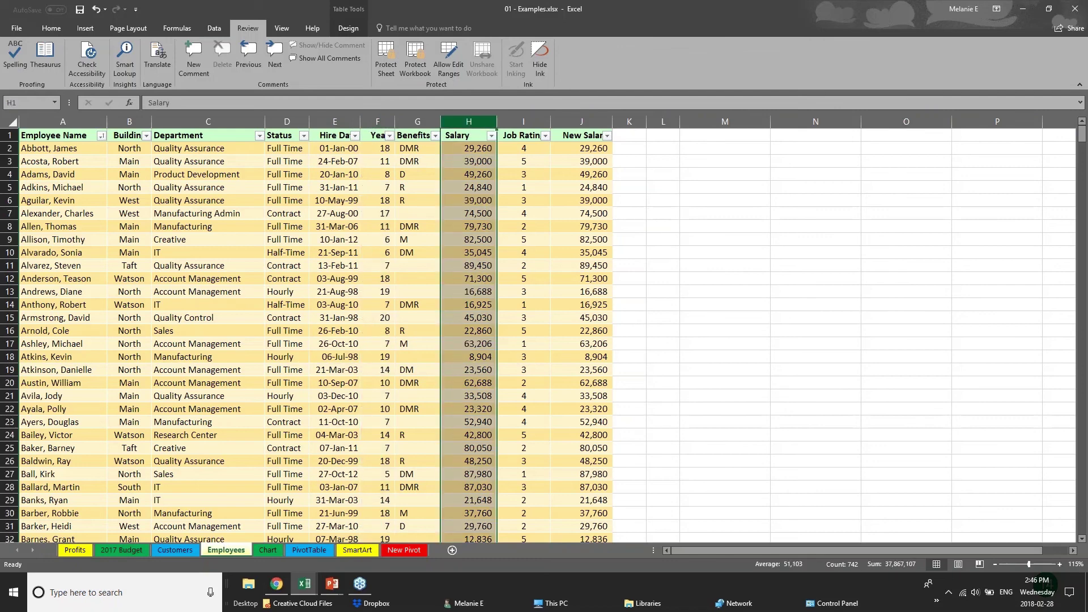
right_click(475, 126)
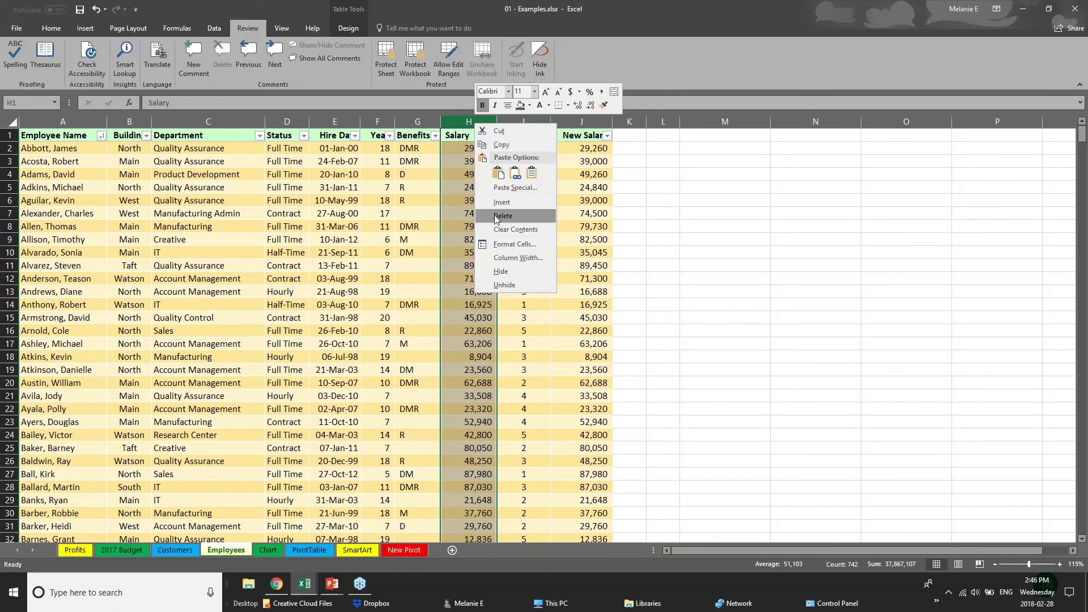
click(509, 272)
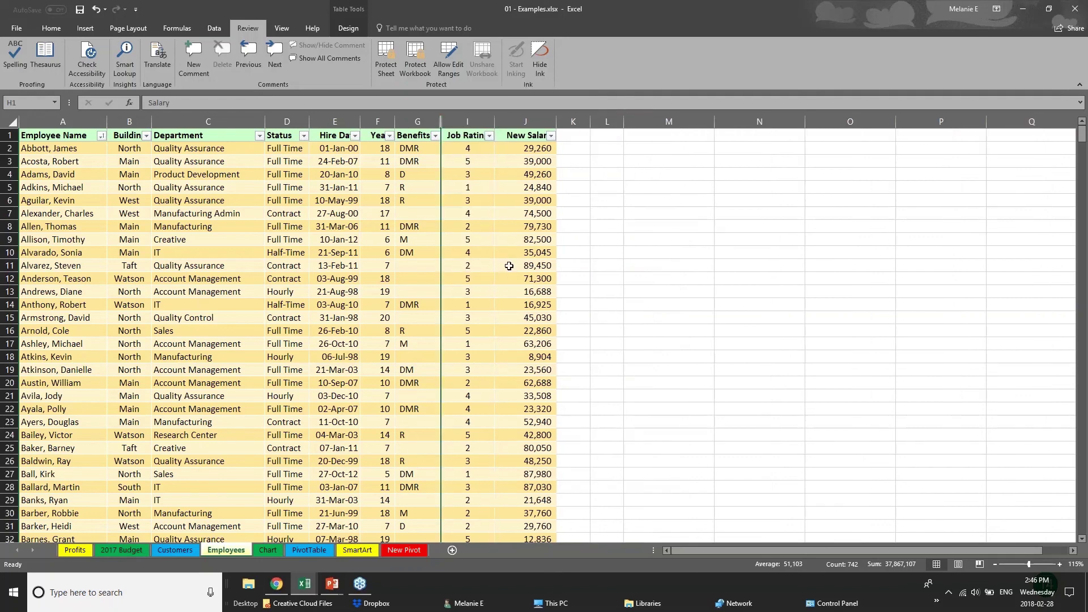
click(525, 121)
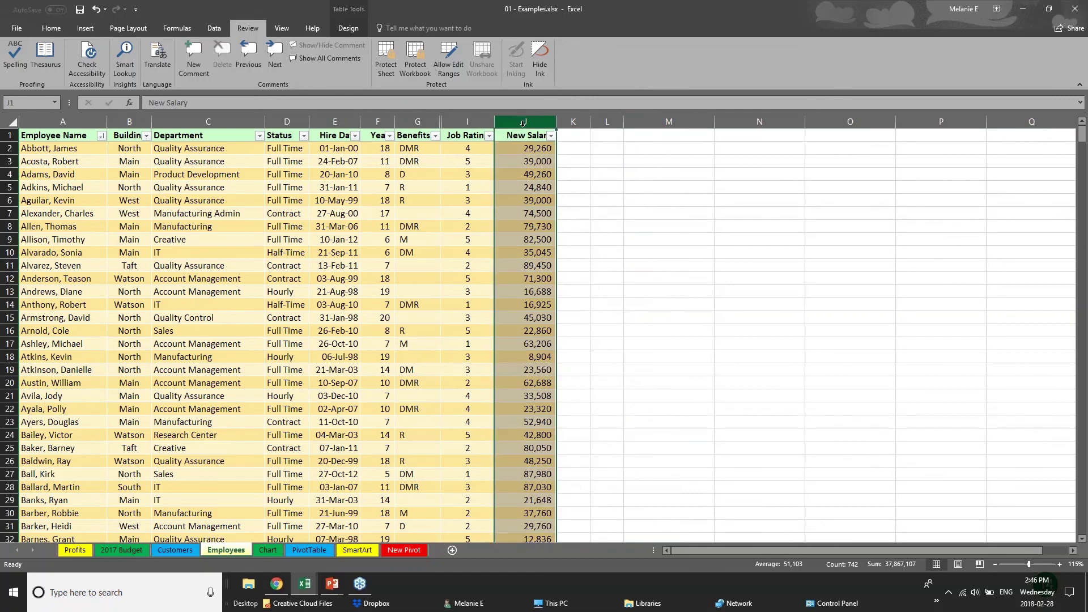
right_click(519, 122)
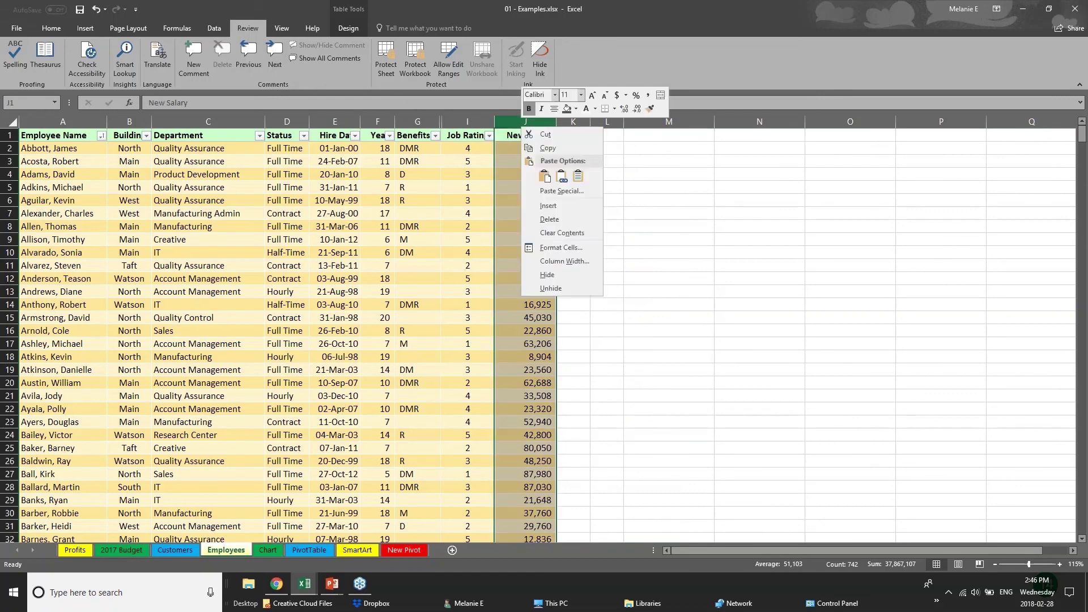
click(552, 275)
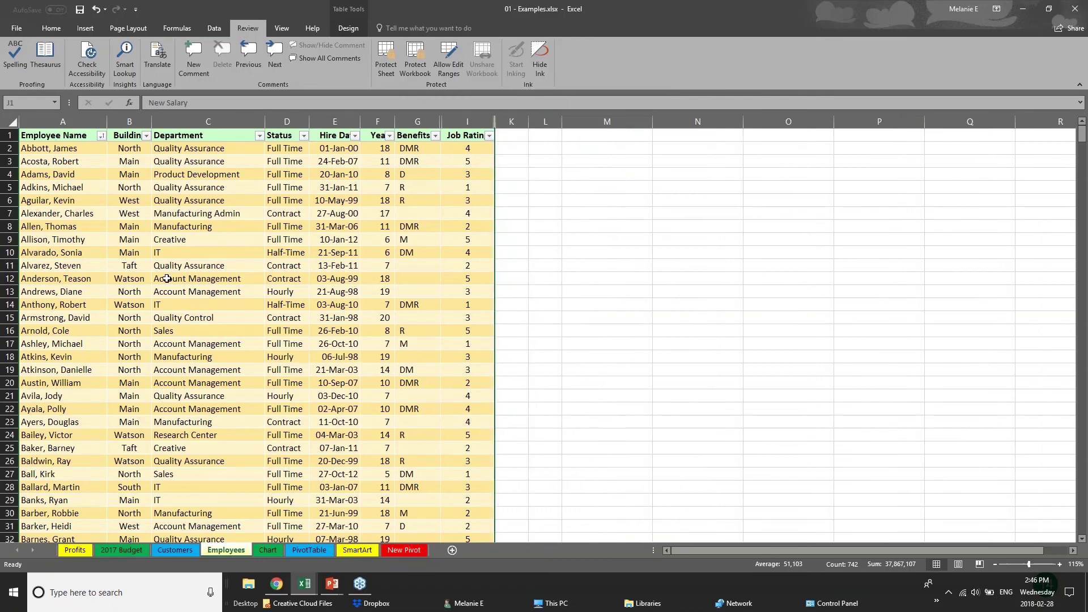
click(421, 55)
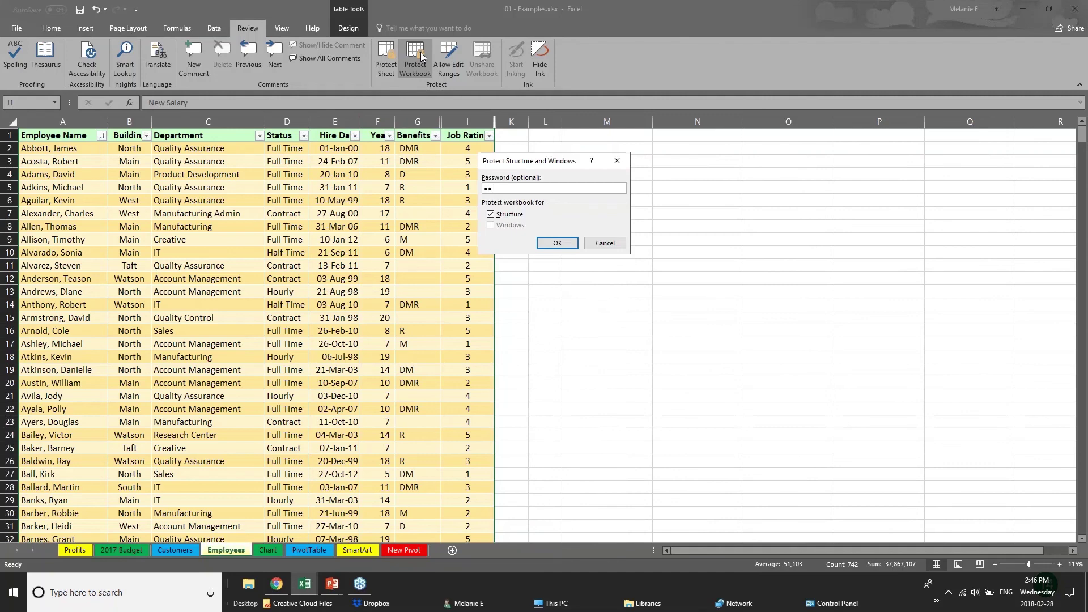
key(Return)
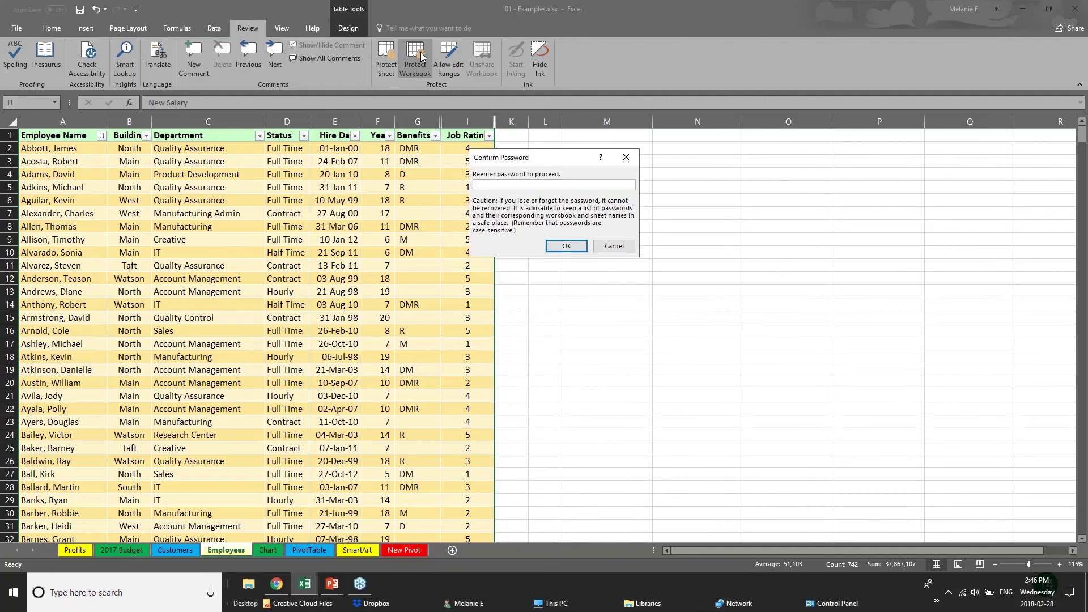
key(Return)
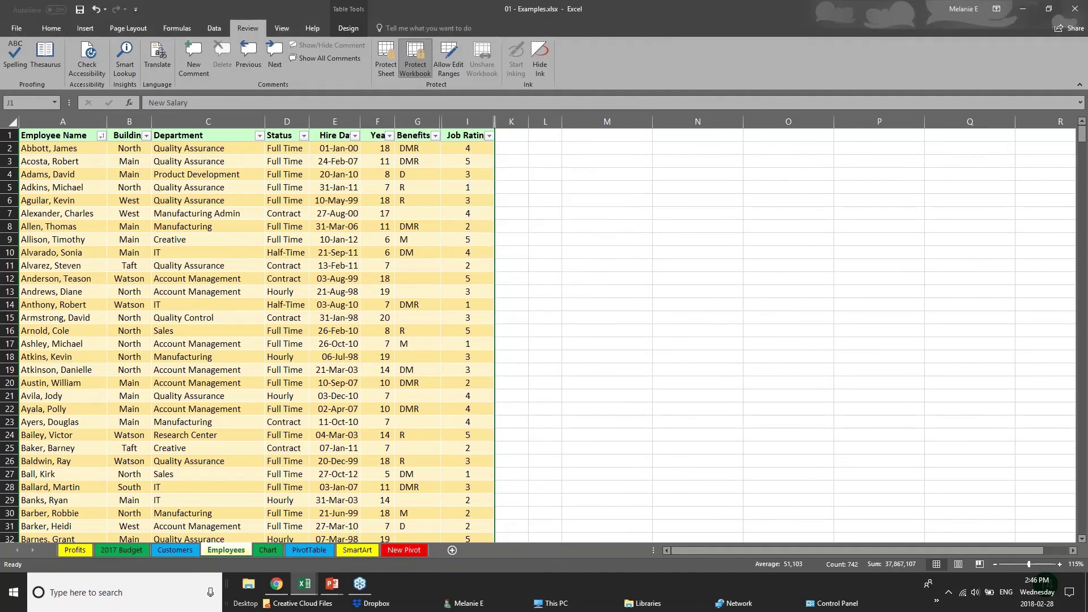
click(422, 226)
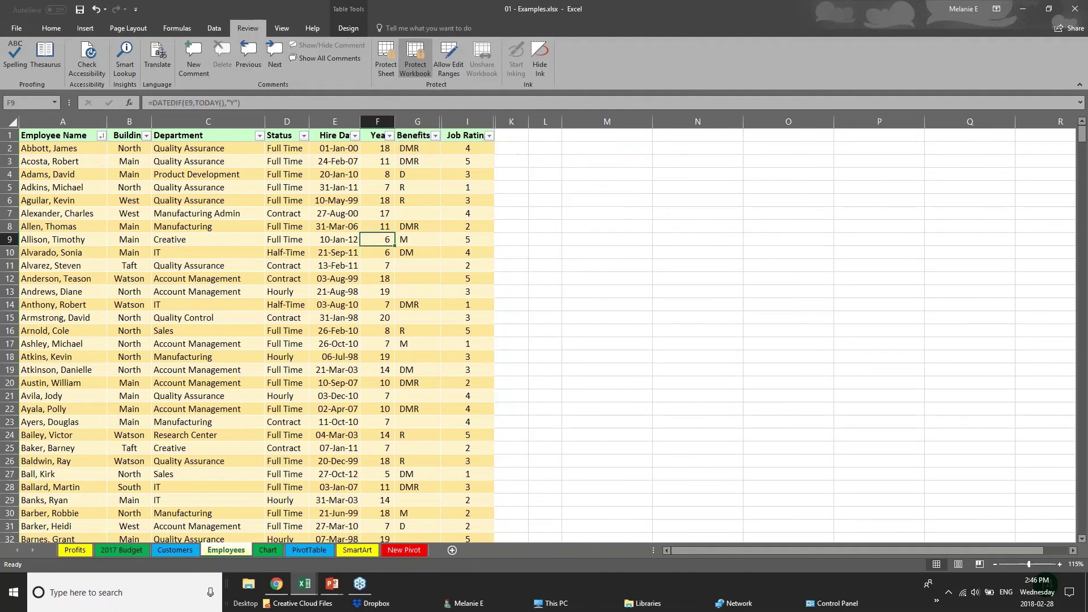
click(141, 145)
click(132, 200)
click(160, 304)
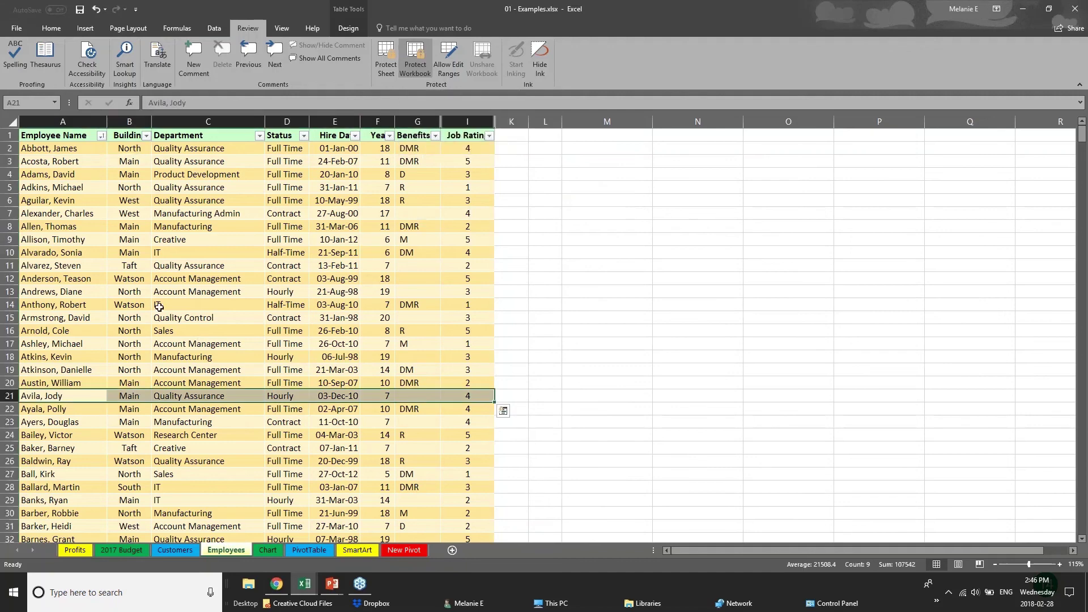
key(Down)
key(Right)
key(Right)
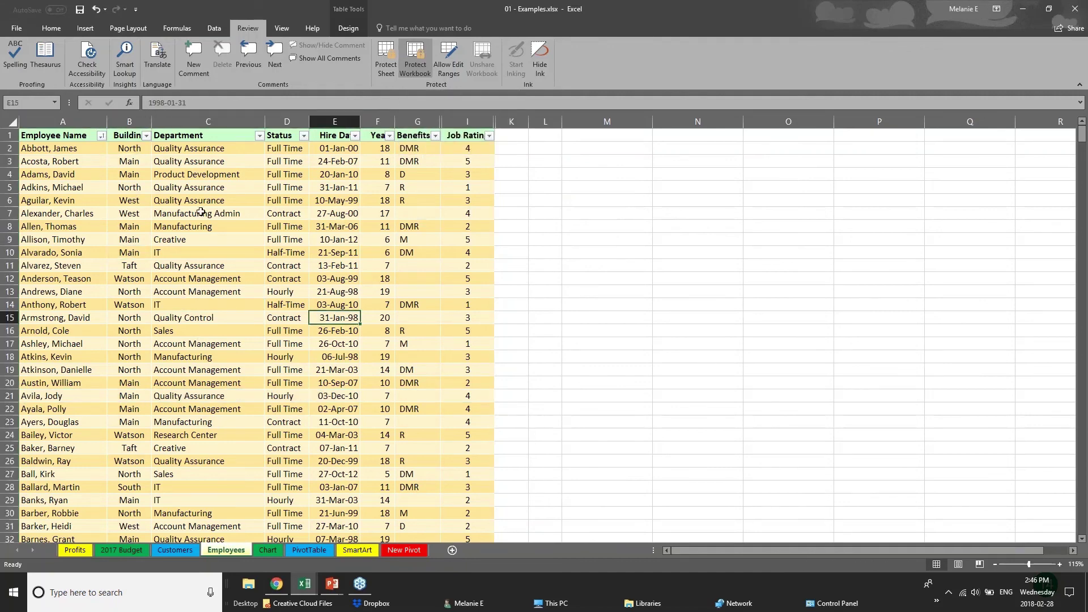
click(405, 120)
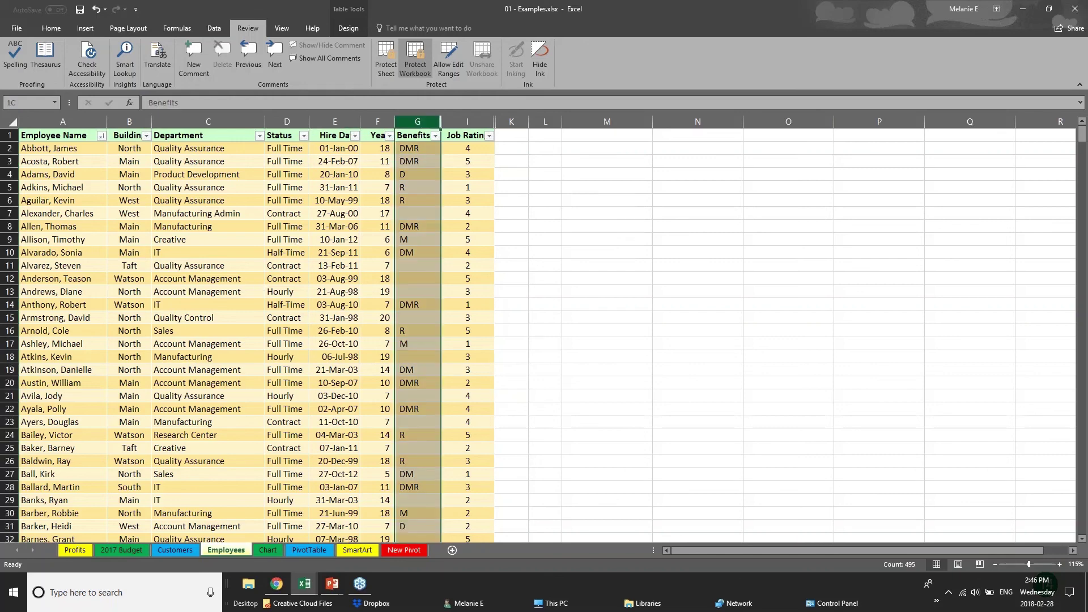
click(230, 200)
click(305, 239)
click(187, 279)
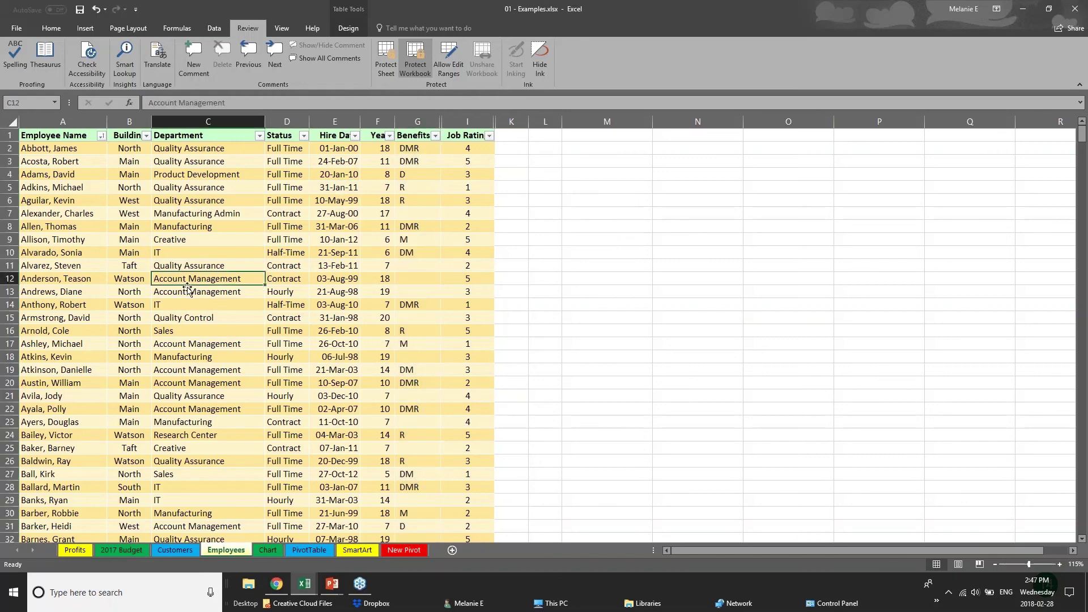
scroll(187, 278, down, 1)
key(ctrl+Up)
key(ctrl+space)
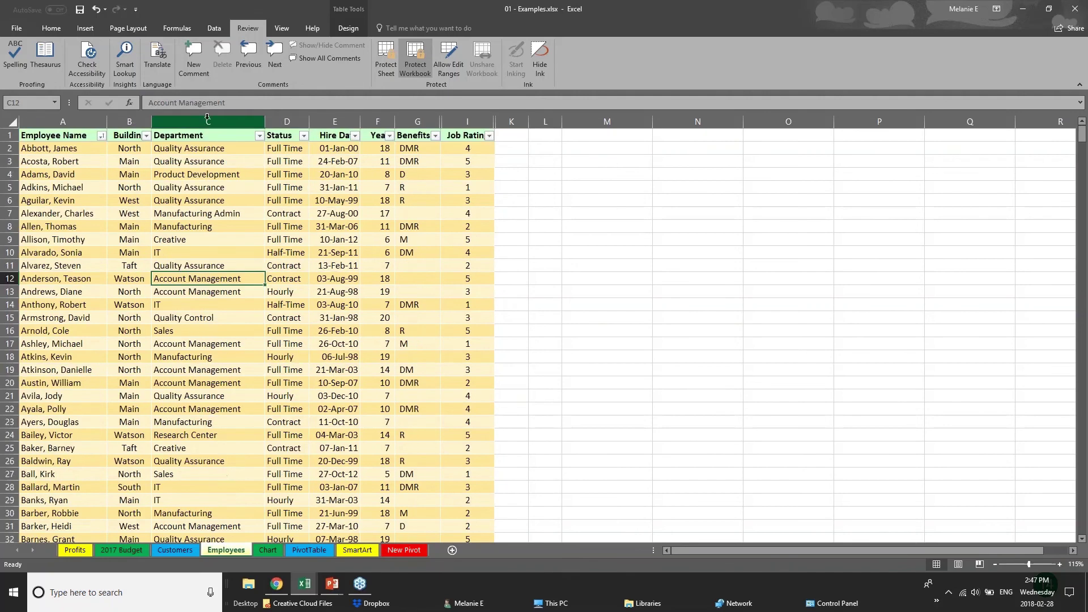
right_click(281, 121)
key(Escape)
right_click(386, 123)
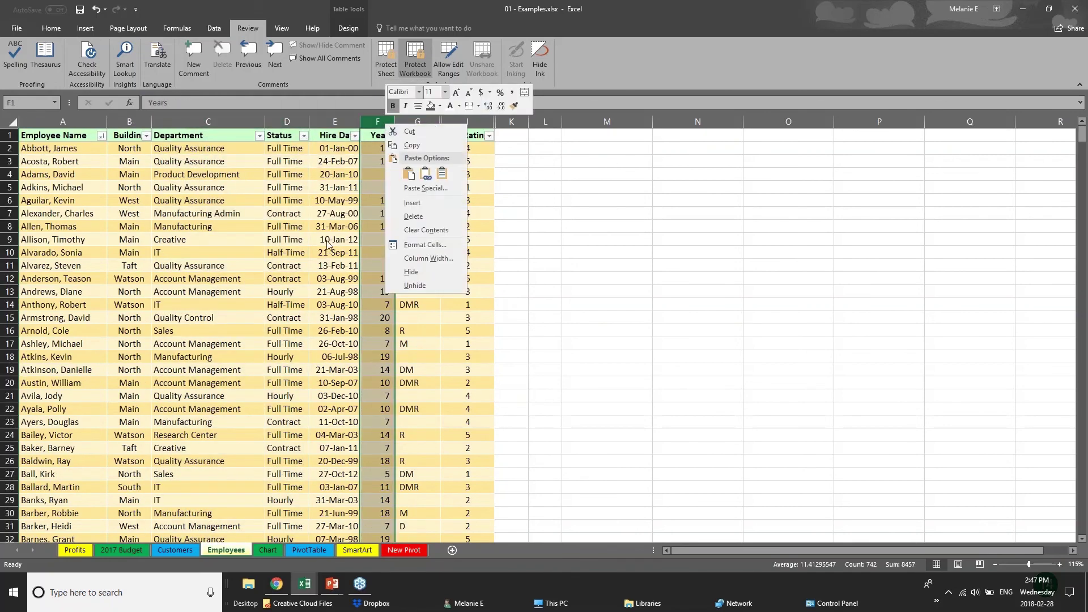
key(Escape)
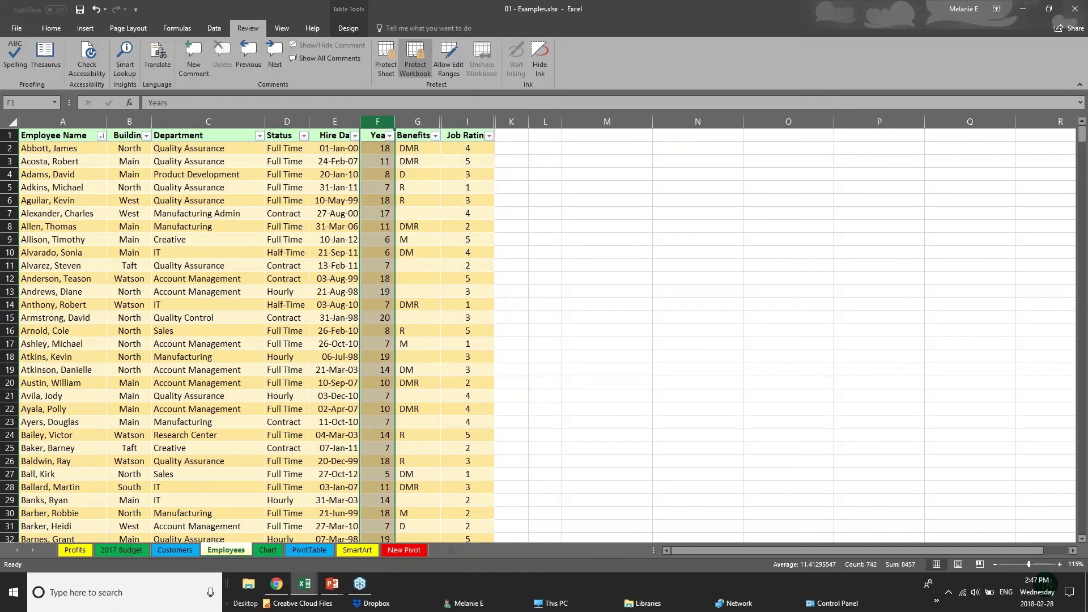
right_click(428, 125)
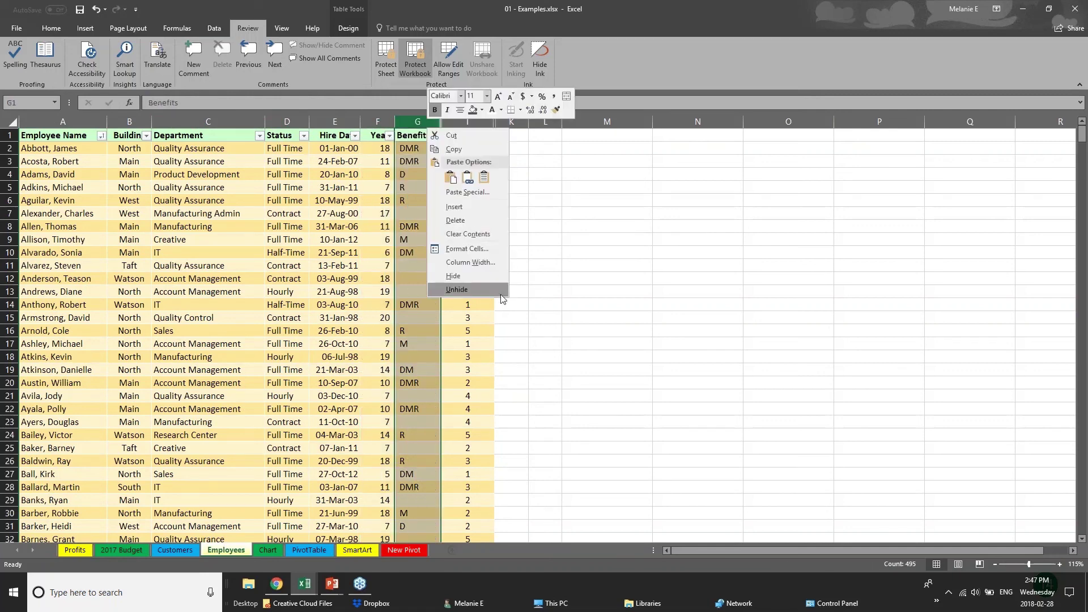
key(Escape)
right_click(405, 121)
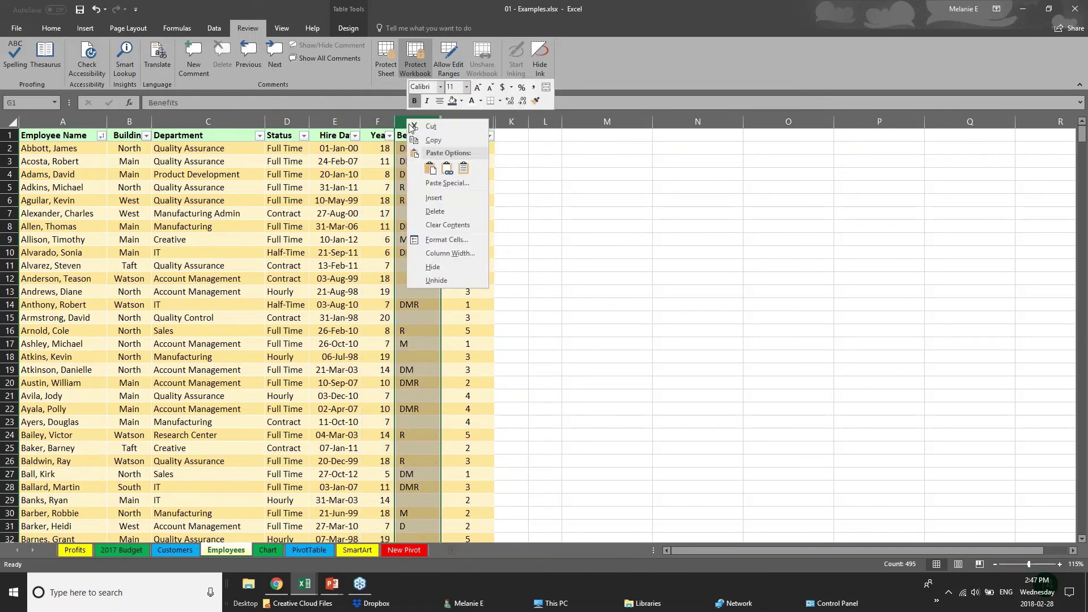
key(Escape)
click(208, 122)
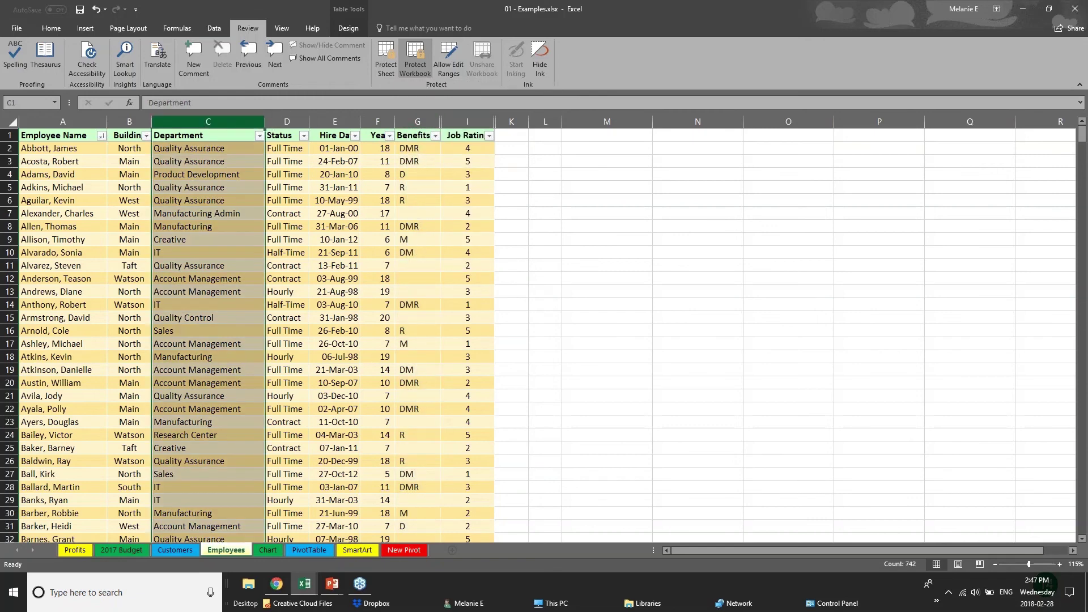
click(286, 122)
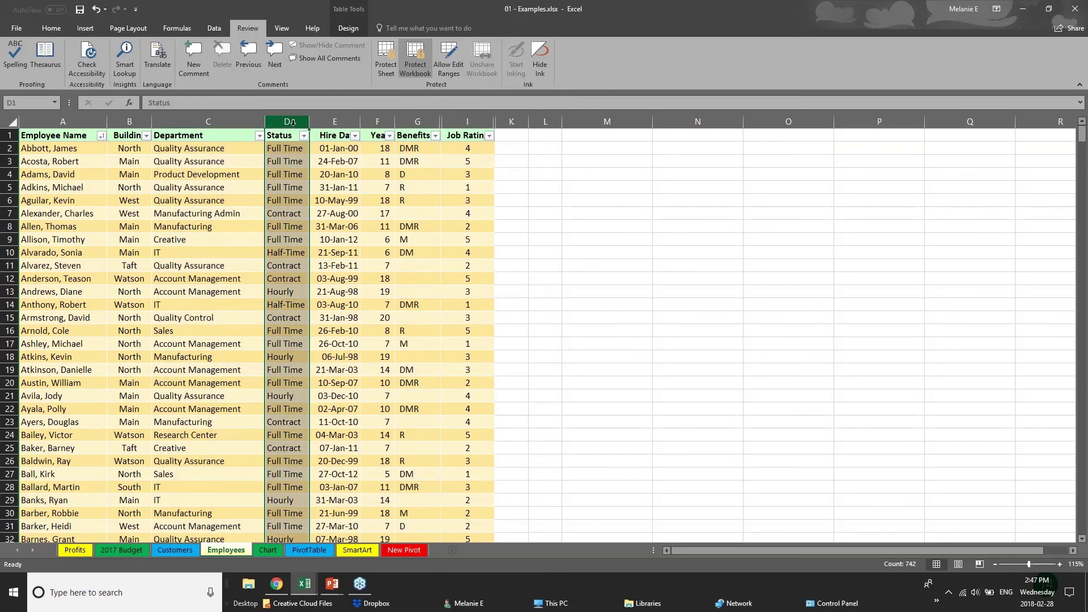
click(335, 121)
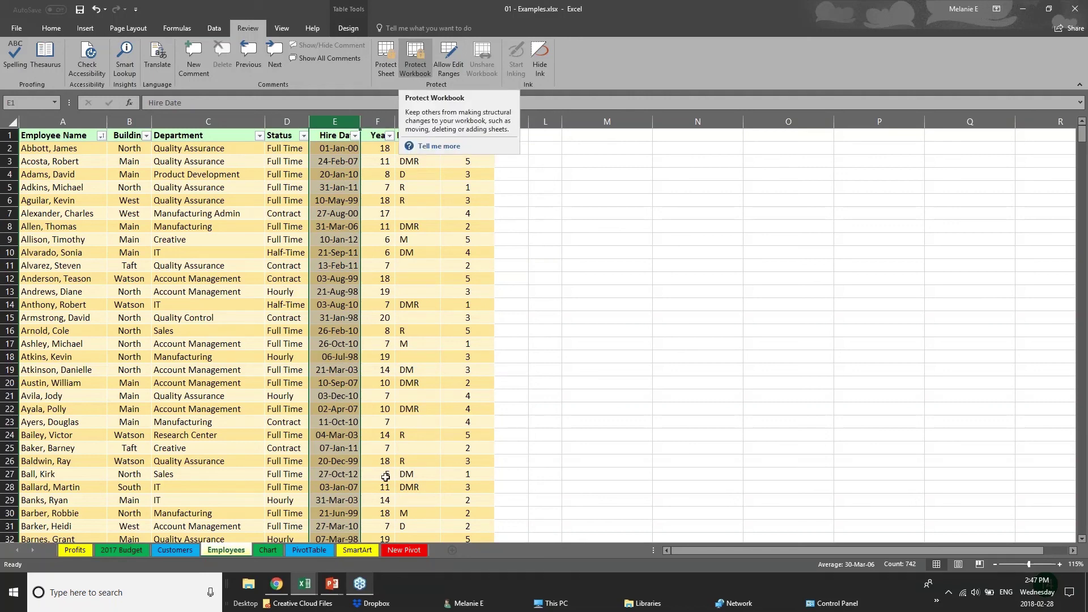
click(122, 551)
click(175, 550)
click(228, 550)
click(264, 550)
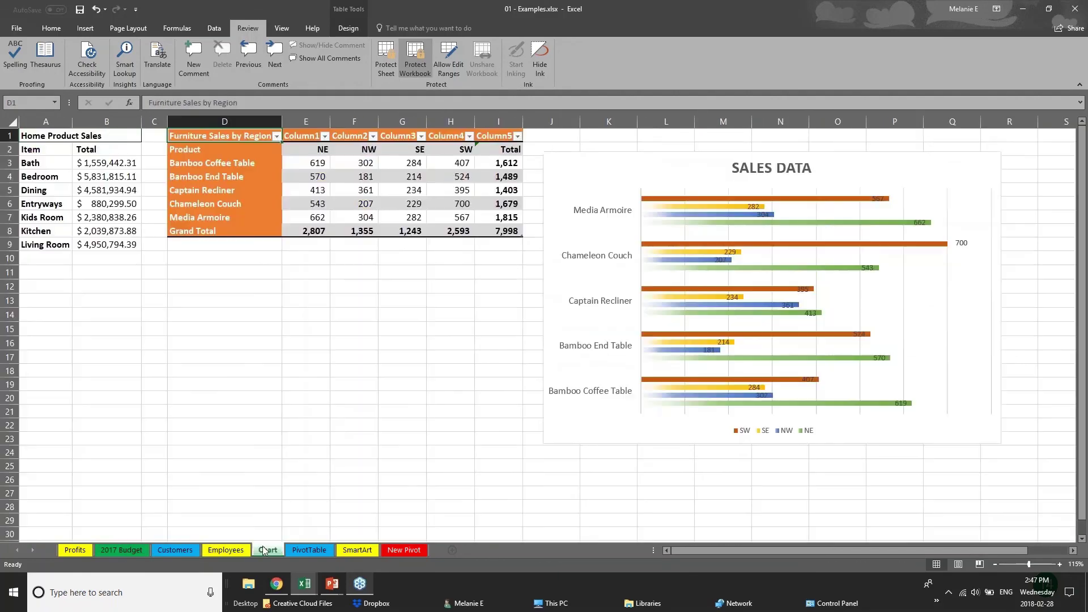
click(303, 551)
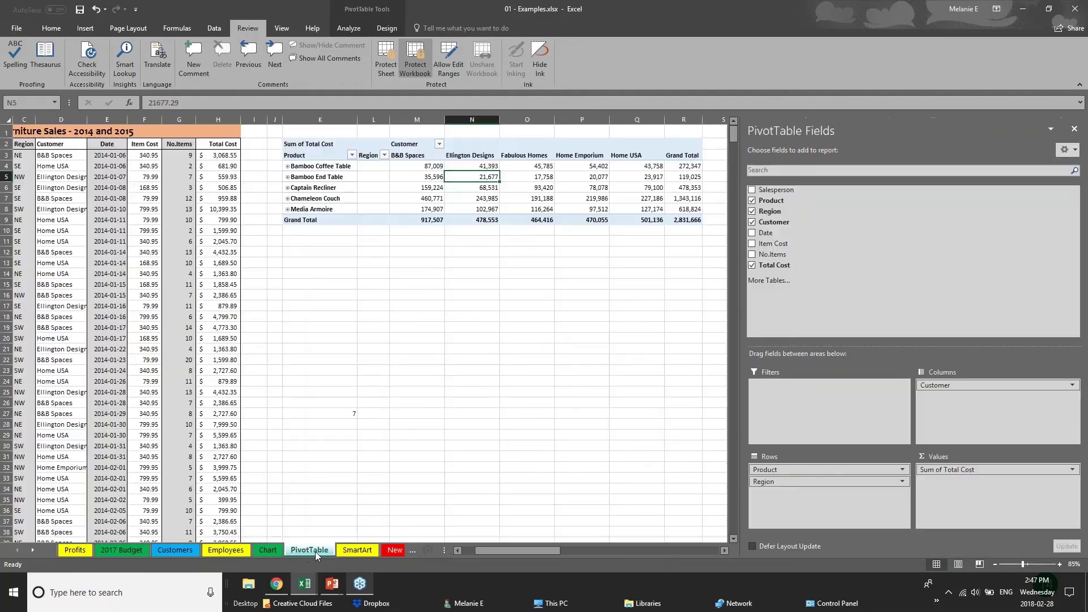
click(172, 549)
click(242, 551)
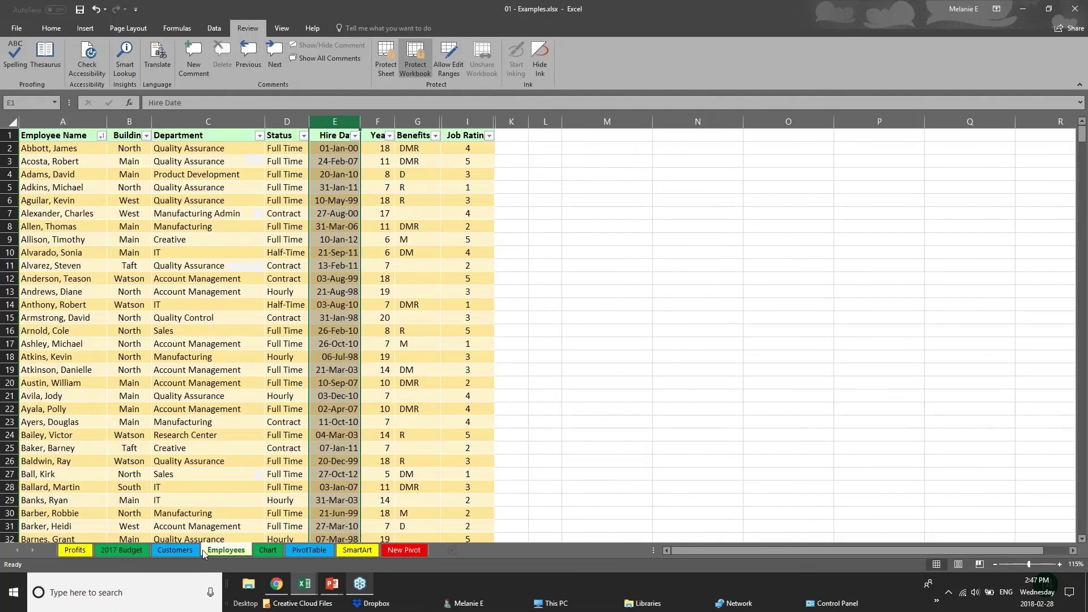
- Unprotect the workbook structure by entering its password, then reopen the Employees tab menu
right_click(232, 552)
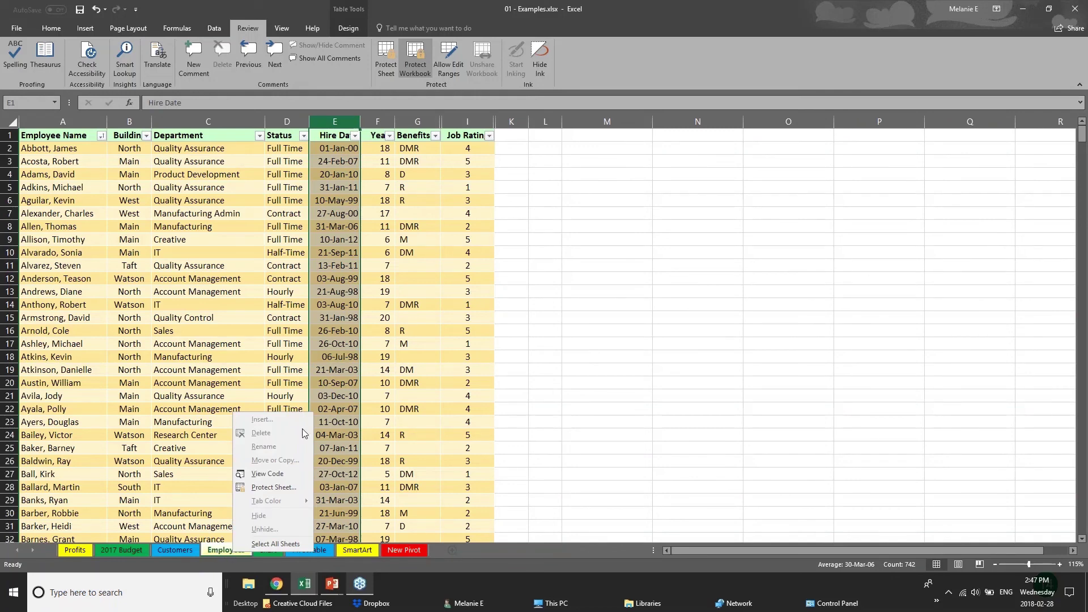
click(421, 67)
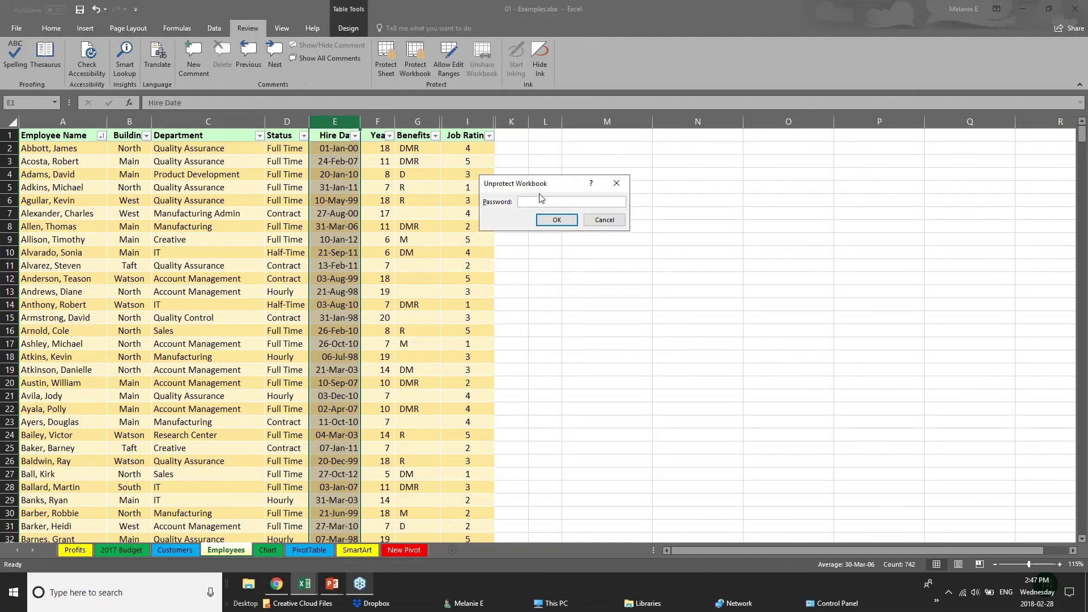
key(Return)
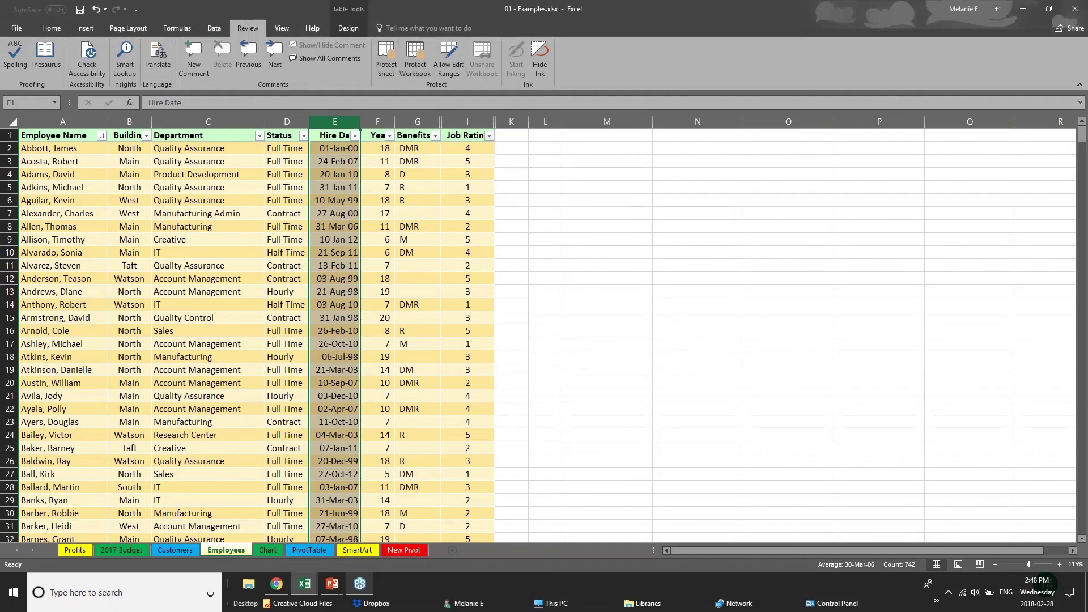
right_click(236, 552)
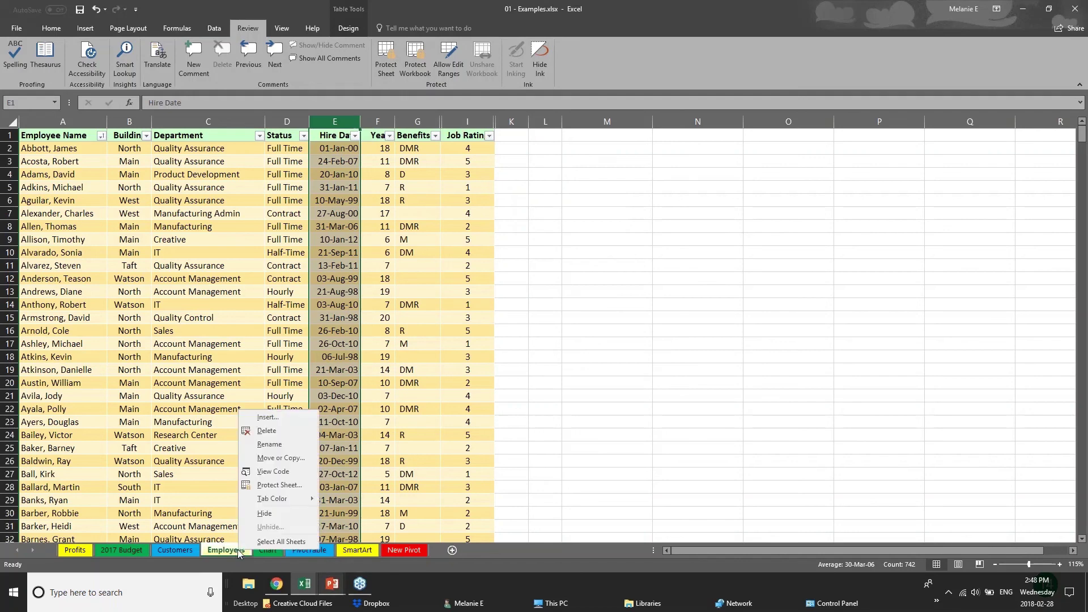
- Hide the Employees sheet and protect the workbook structure with a confirmed password
click(262, 515)
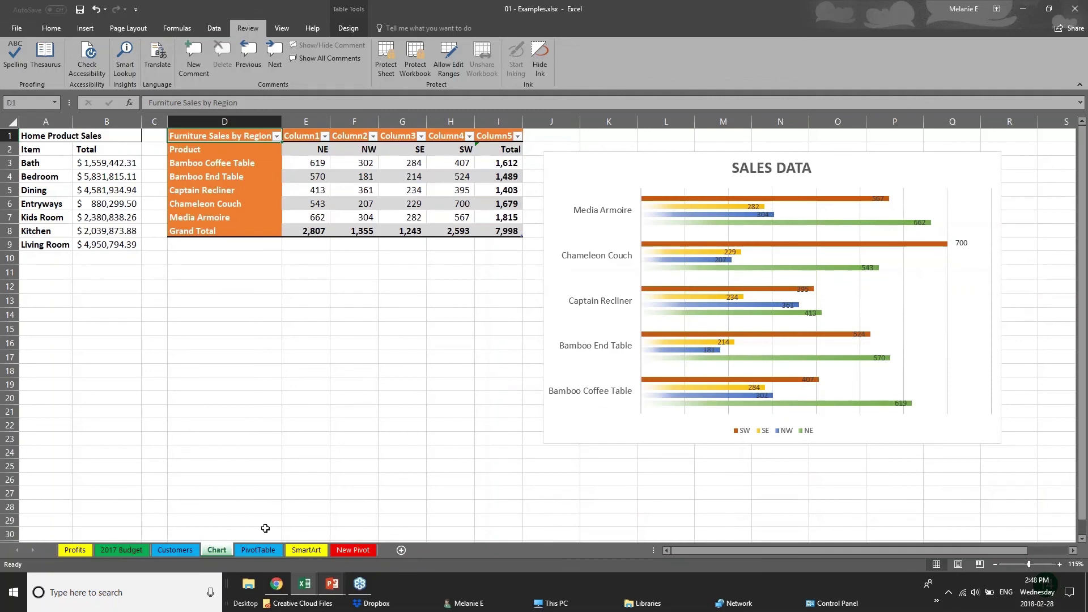
click(419, 69)
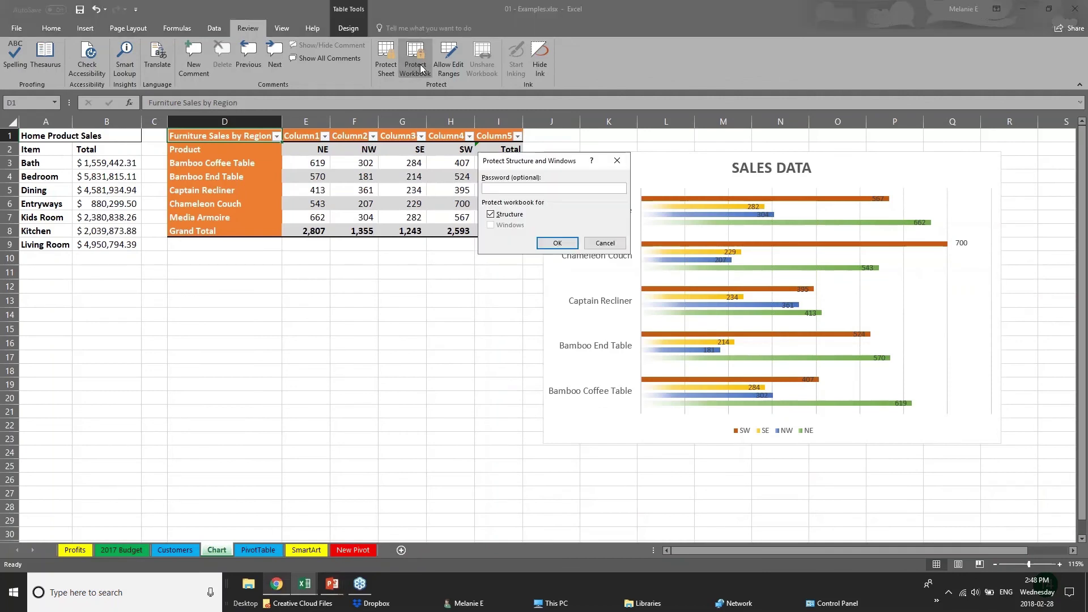
text(••)
key(Return)
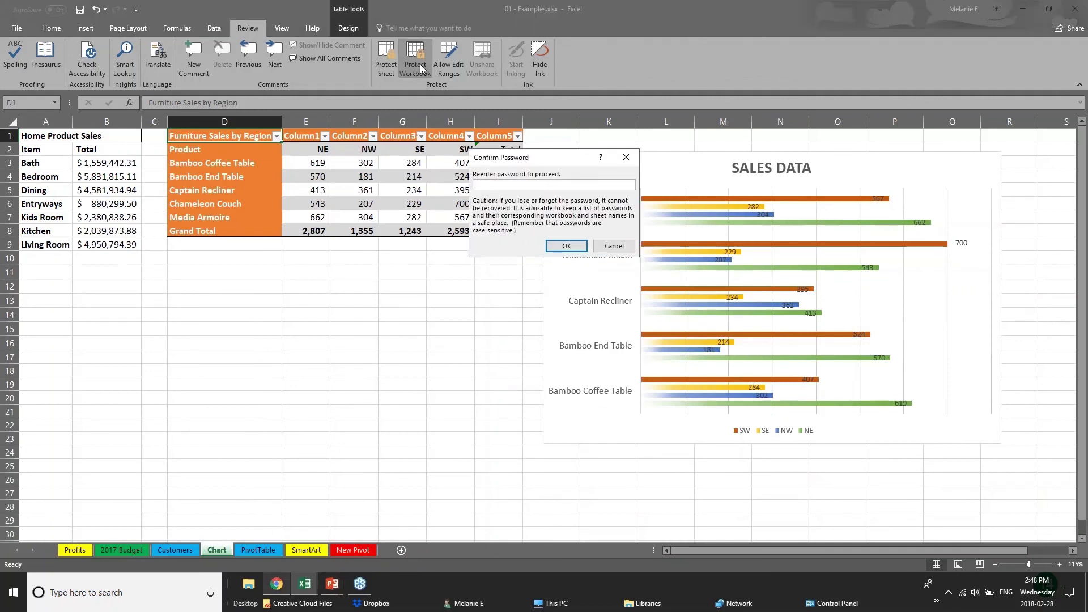
text(••)
key(Return)
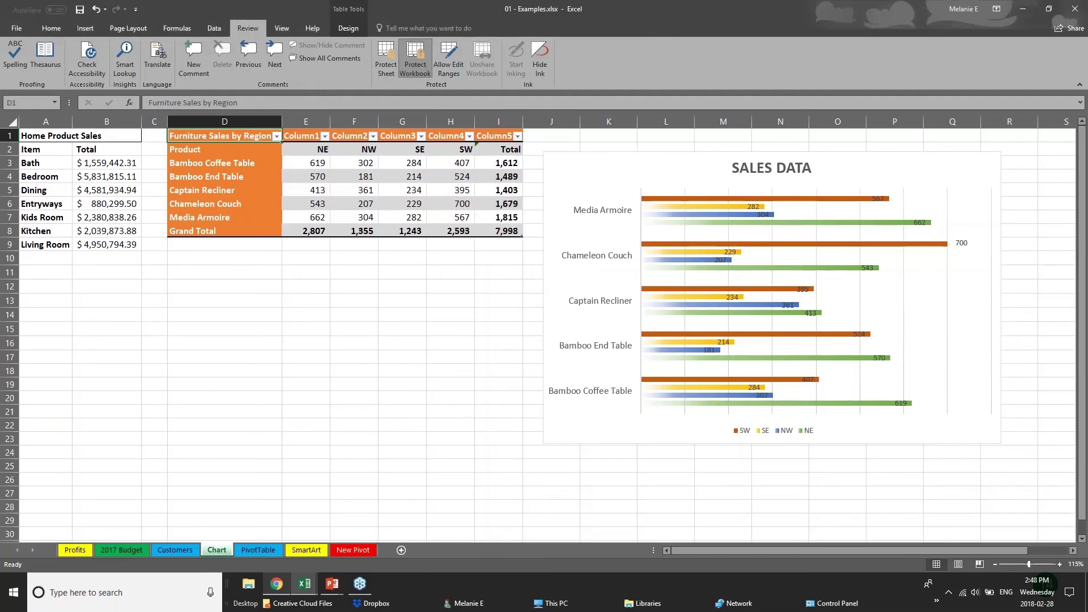
- Check the Customers, PivotTable, 2017 Budget and Chart tabs to confirm Employees stays hidden
click(190, 550)
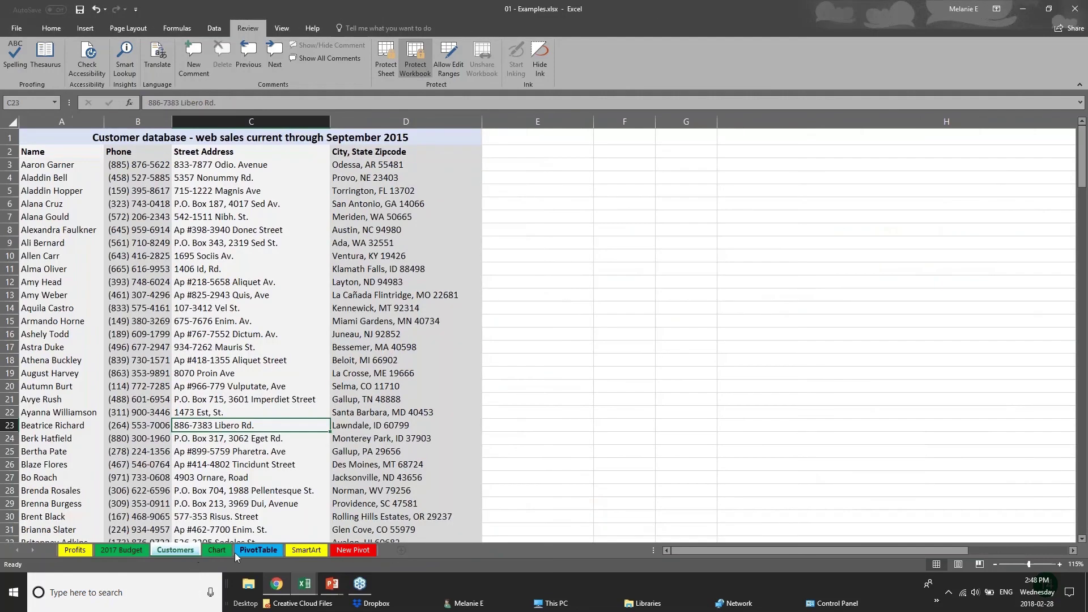
click(246, 550)
right_click(259, 551)
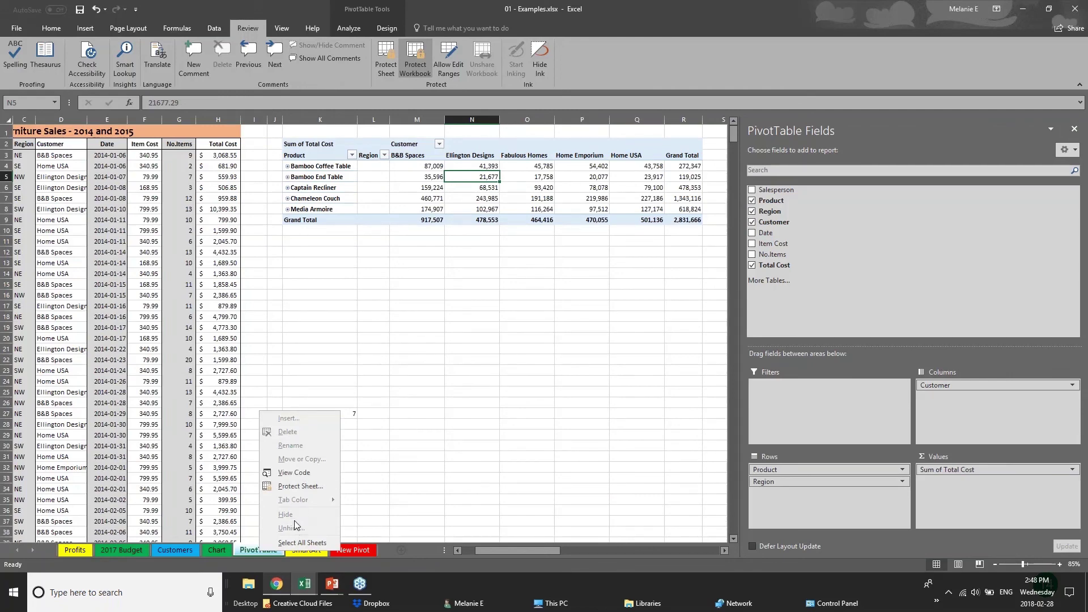
click(132, 558)
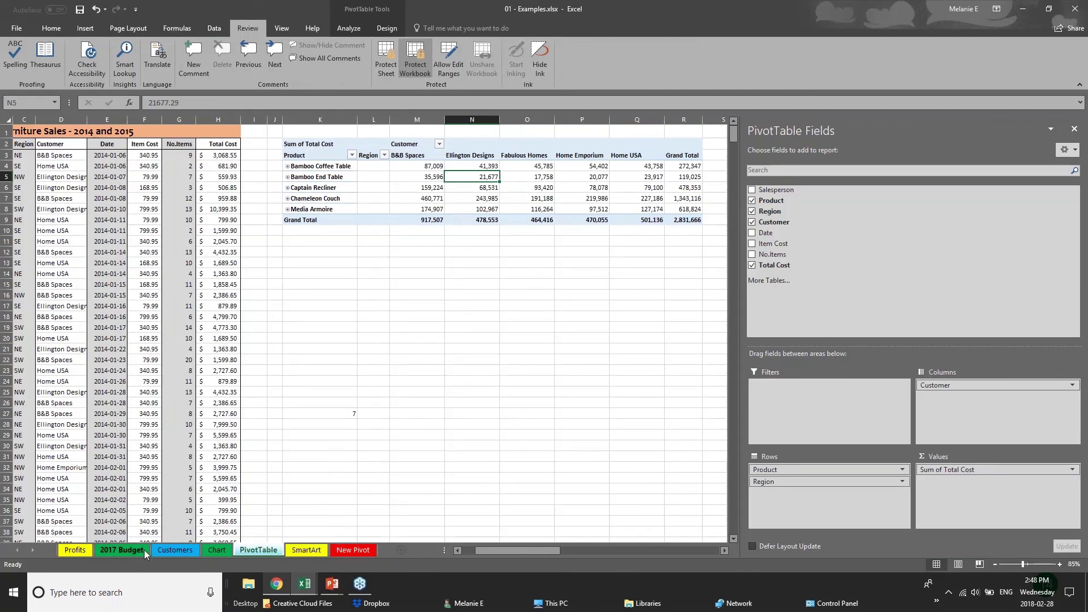
click(144, 549)
click(181, 549)
click(217, 549)
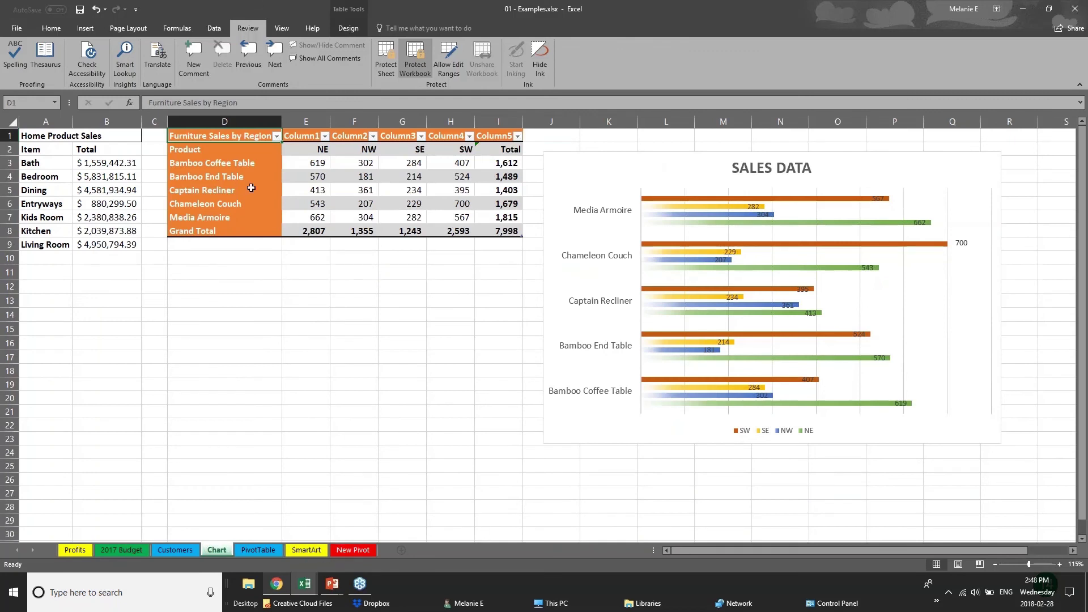
- Enter the workbook password in Unprotect Workbook to lift the structure protection
click(412, 50)
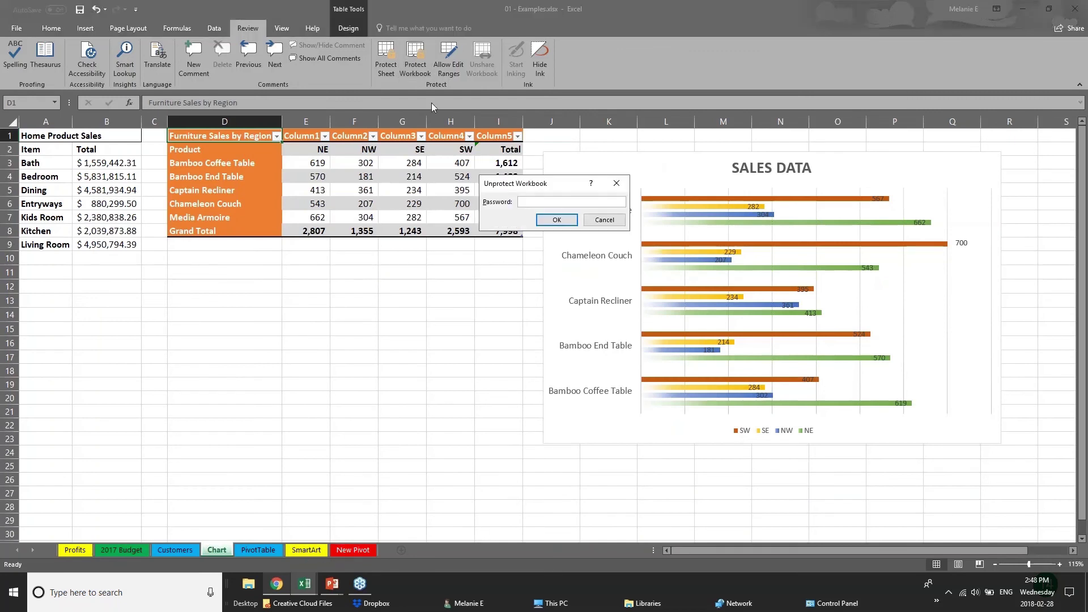
key(Return)
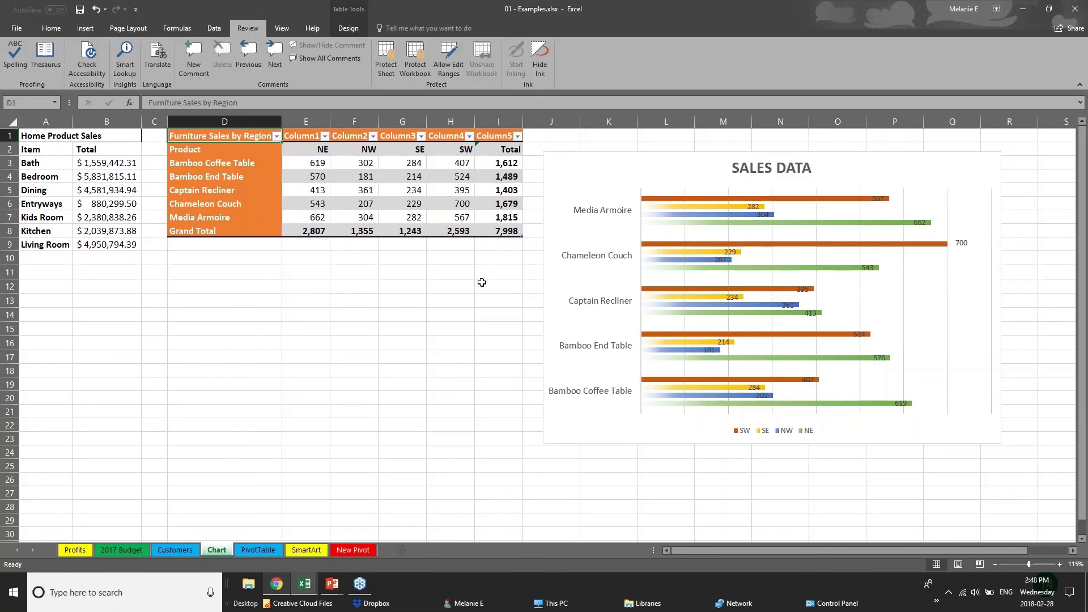
click(332, 583)
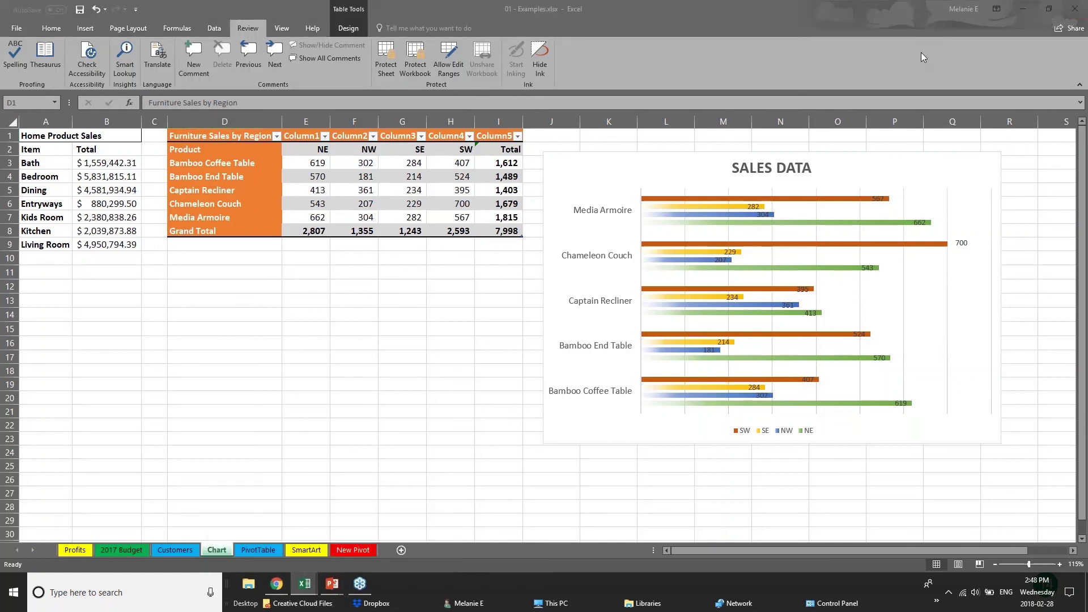
- Upload the workbook to OneDrive and invite a colleague from the suggested contacts
click(1063, 31)
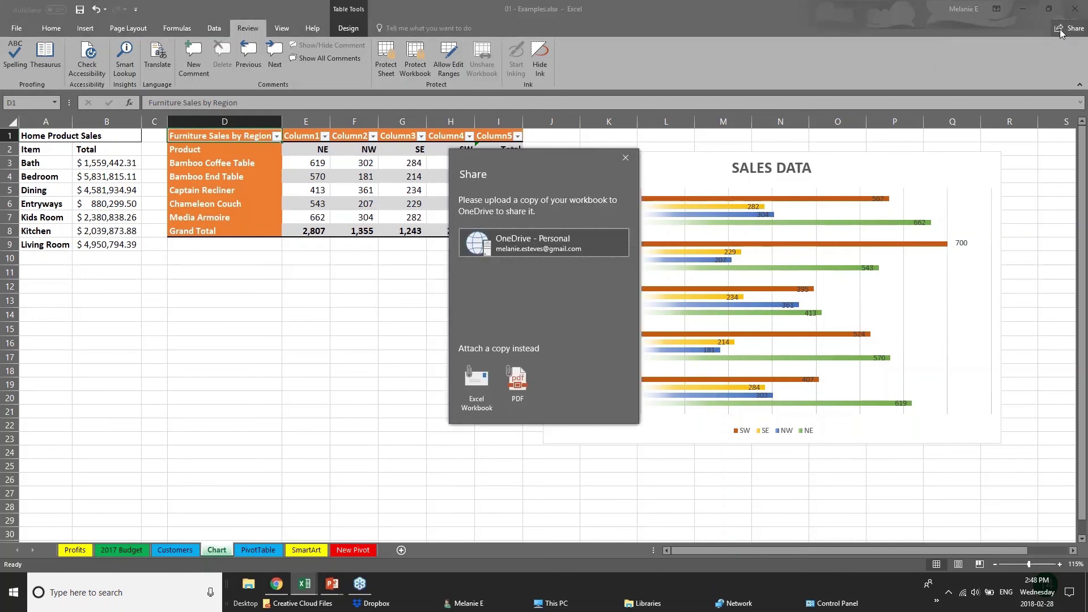
click(476, 245)
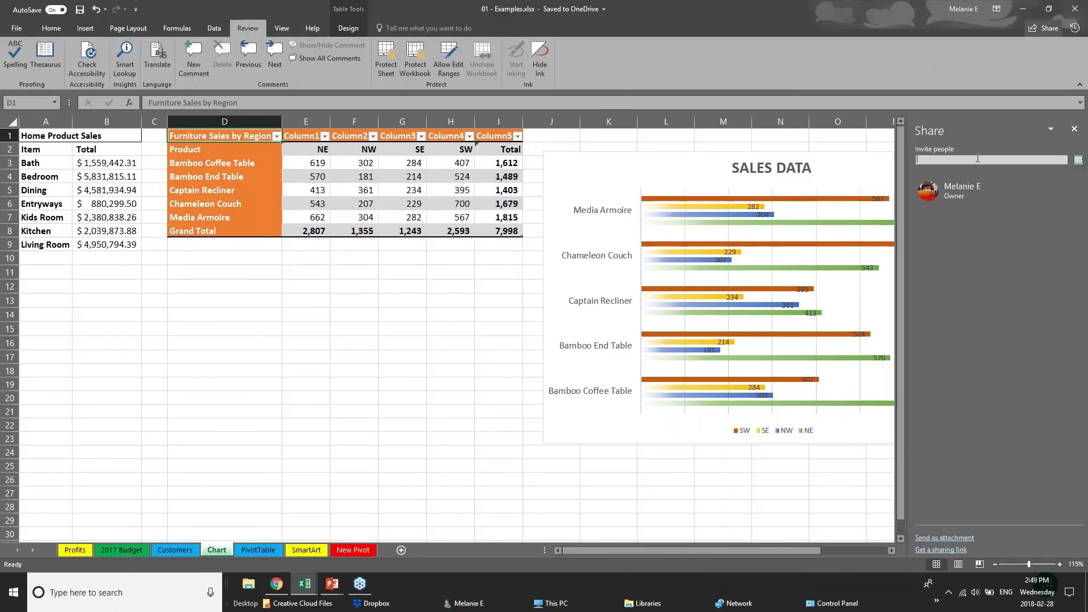
text(c)
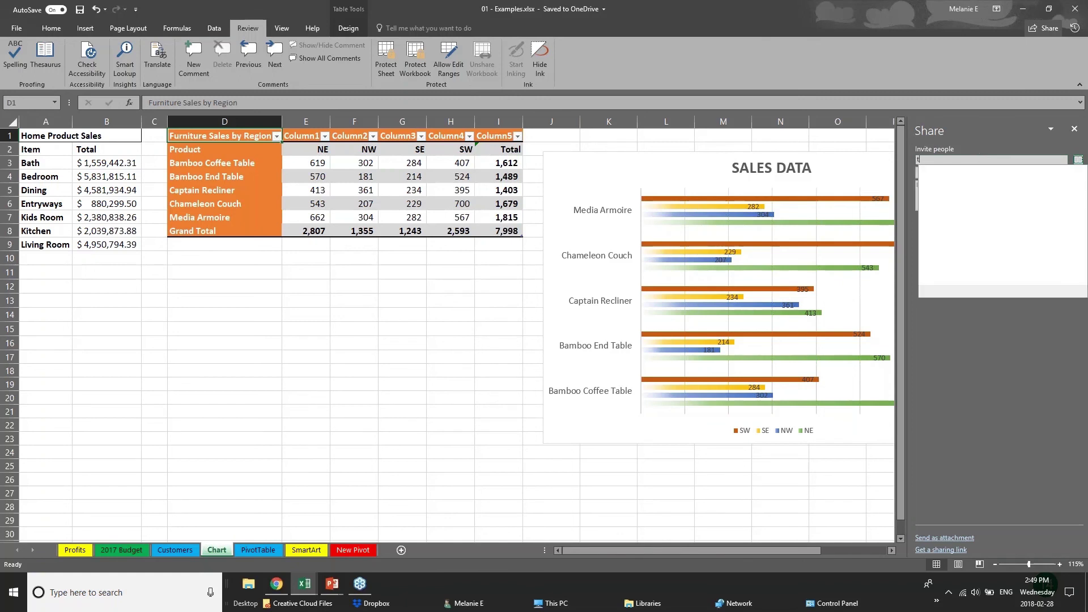
text(hery)
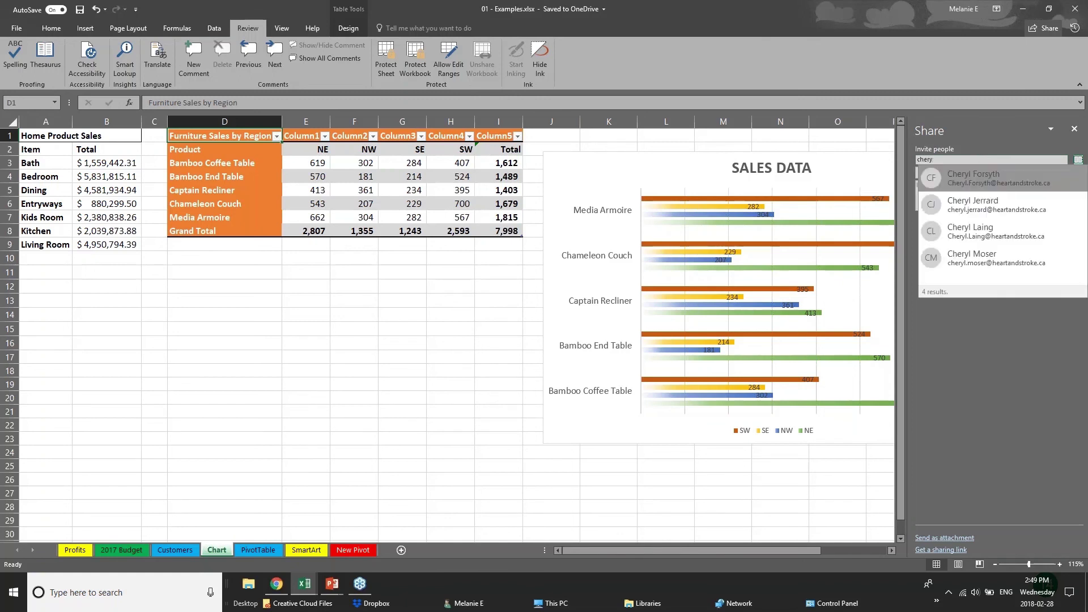
click(1022, 236)
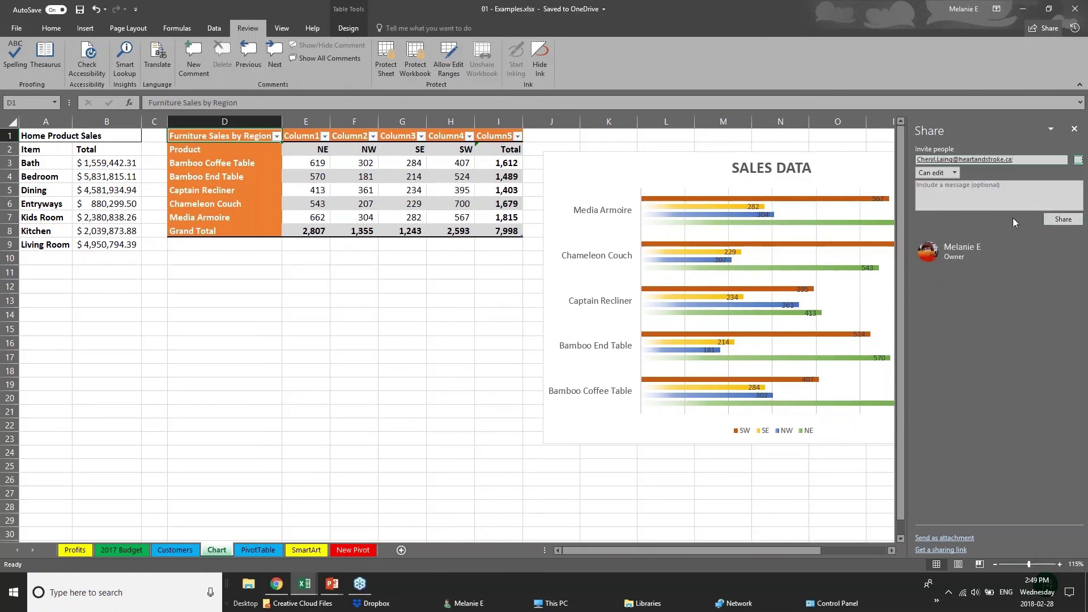
- Set the invite to Can view, send it, and bring PowerPoint to the front
click(952, 175)
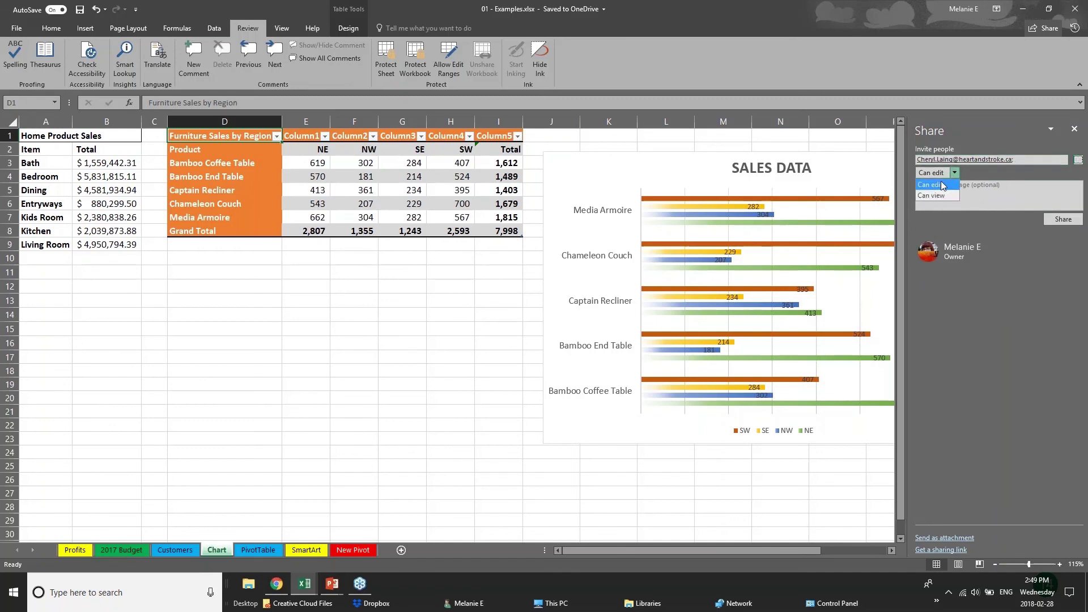
click(943, 196)
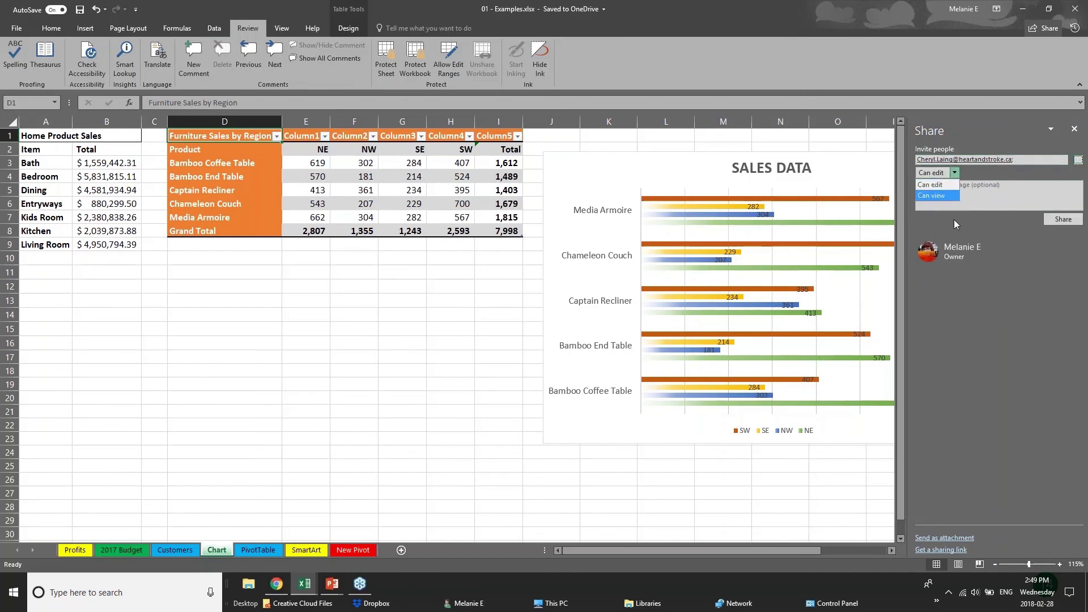
click(1048, 220)
click(1074, 129)
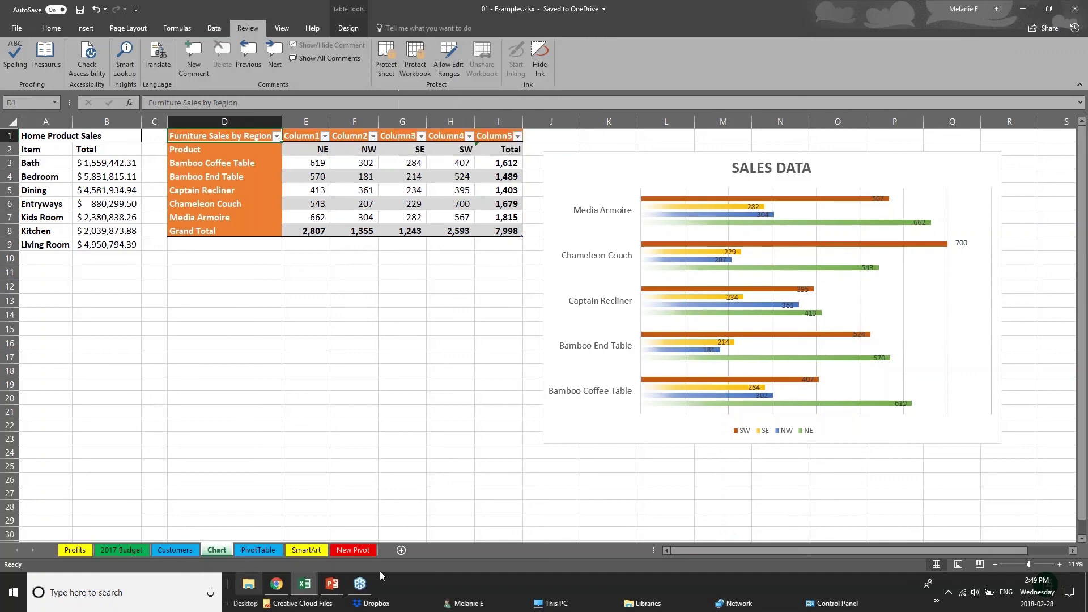
click(332, 584)
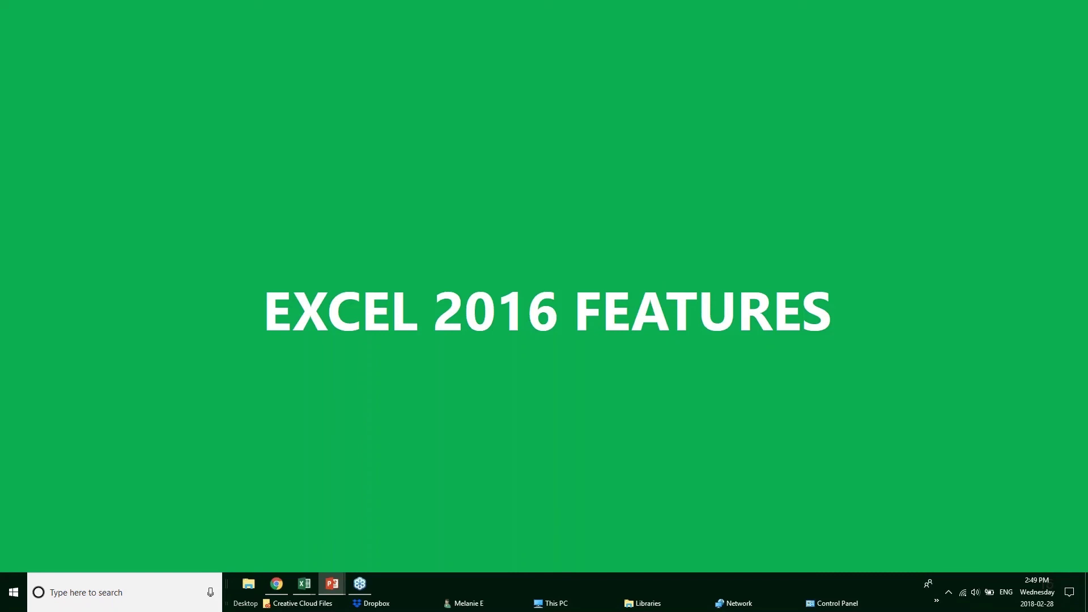
- Advance to the QUICK ANALYSIS TOOL slide, then bring Webinar Sample Workbook v1.xlsx forward in Excel
key(Right)
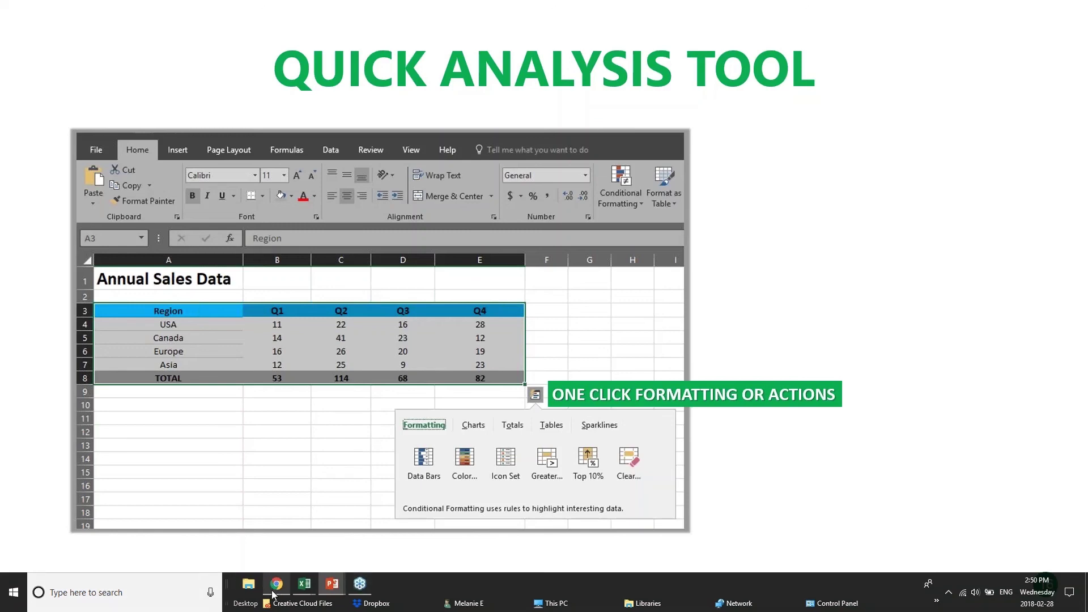
mouse_move(312, 591)
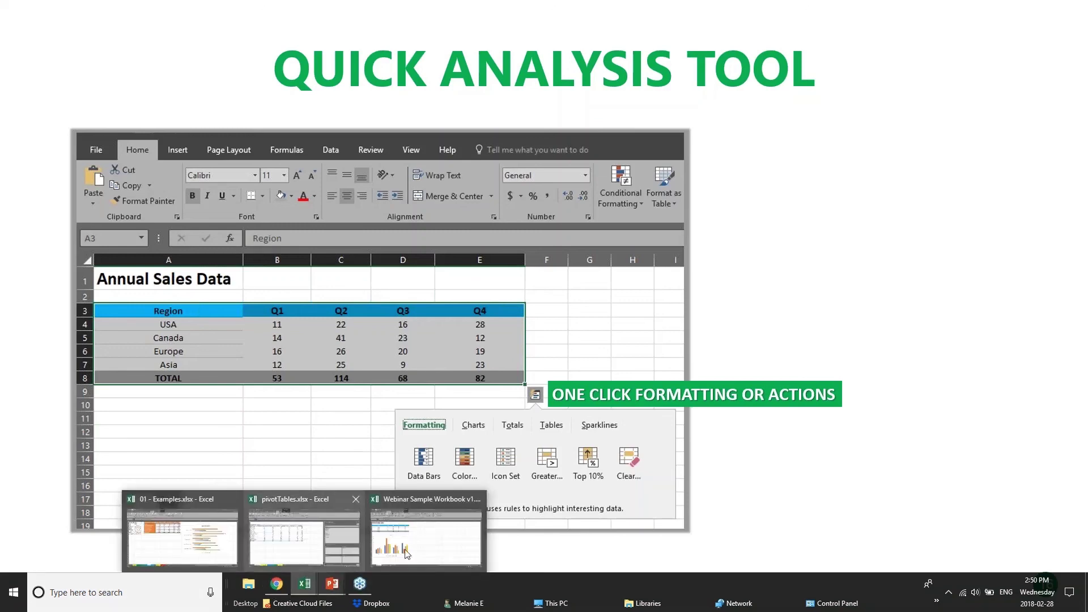
click(436, 537)
- Select the Annual Sales Data table A3:E8 and apply a Quick Analysis colour scale
click(401, 253)
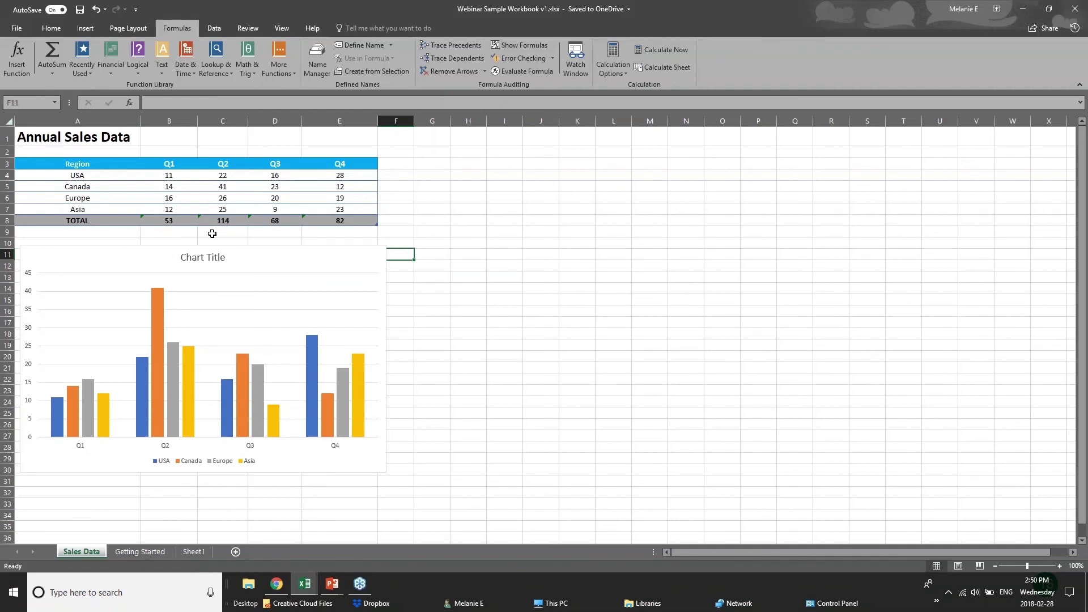
drag(84, 169, 362, 218)
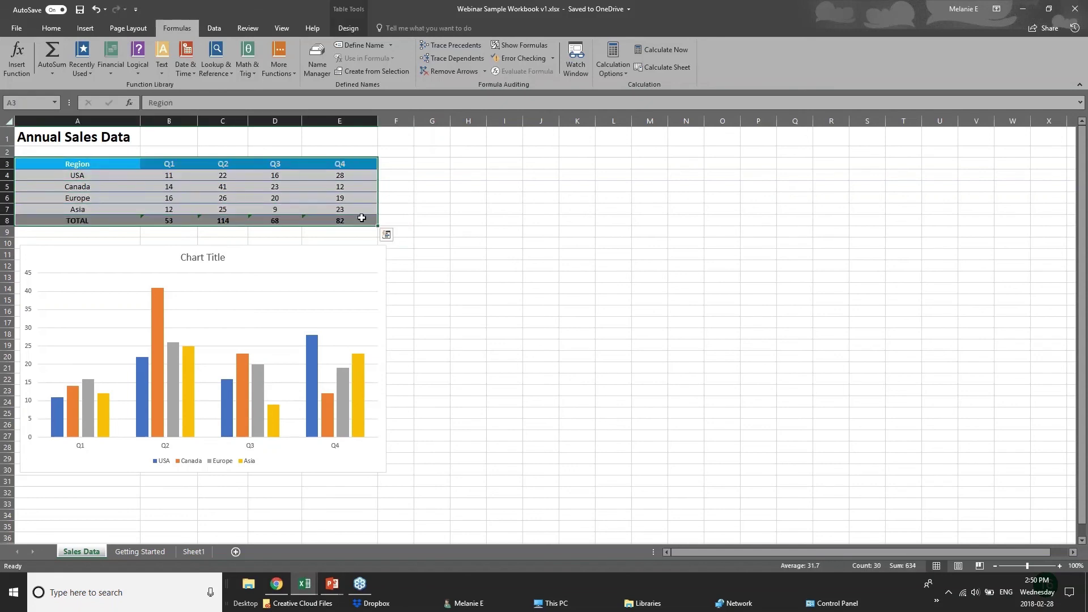
click(386, 235)
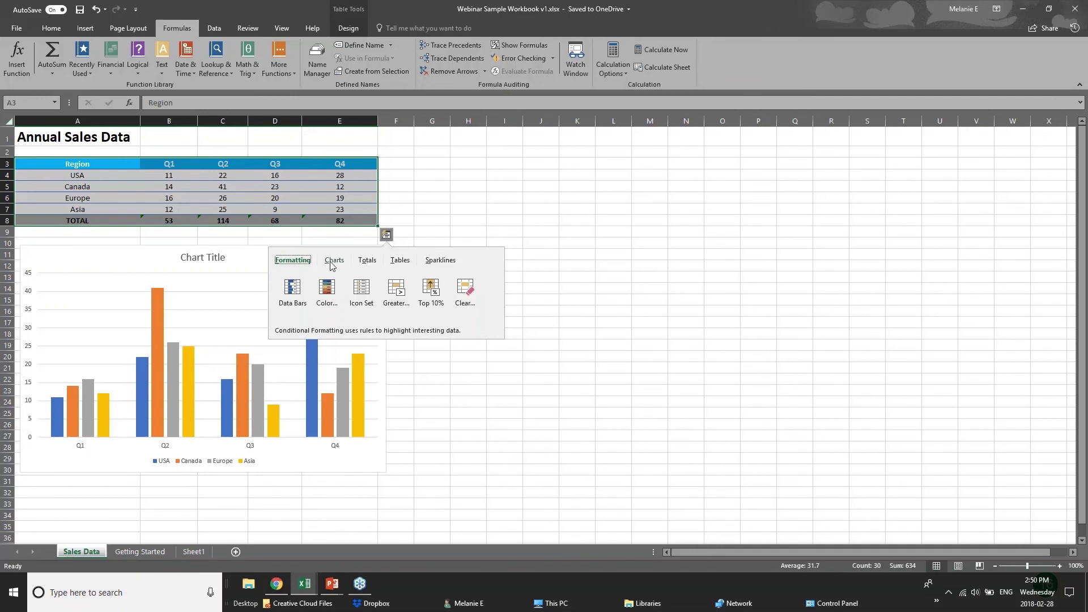
click(367, 260)
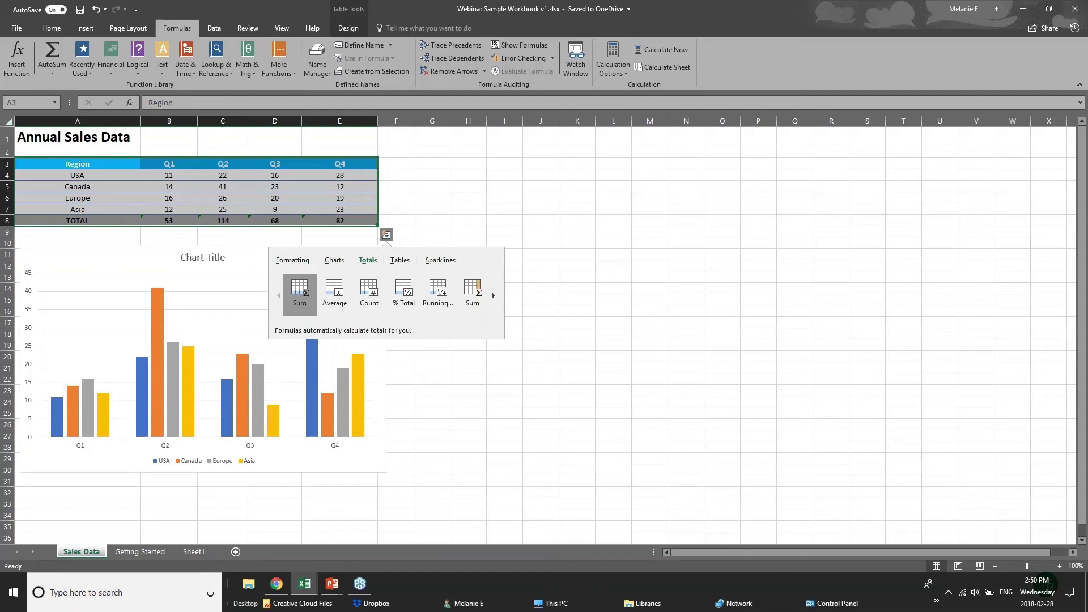
click(299, 260)
click(328, 295)
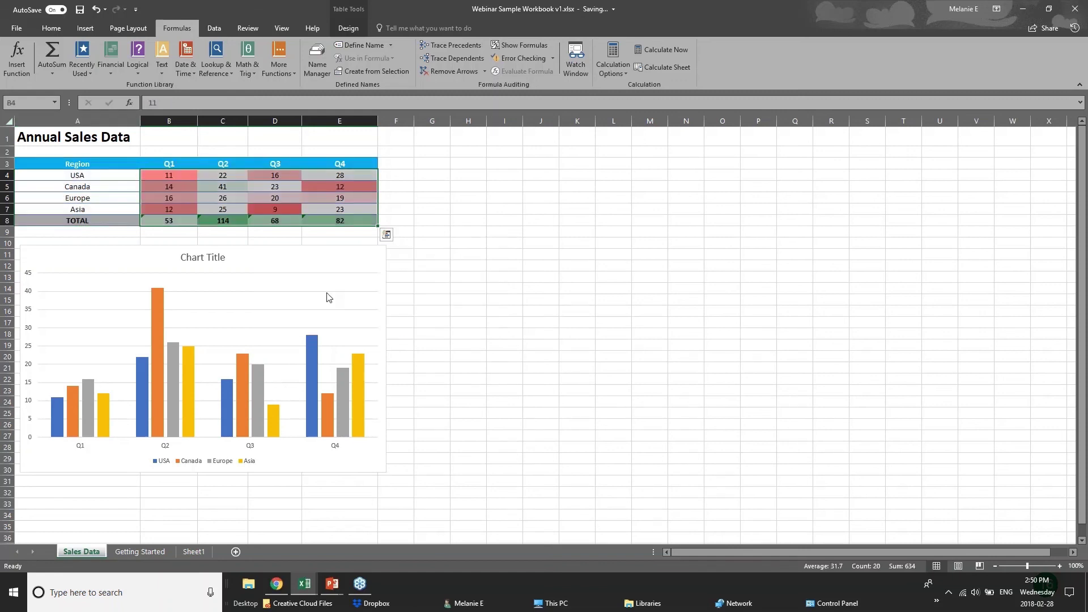
- Add data bars and a light red highlight for values greater than 61.5
click(386, 234)
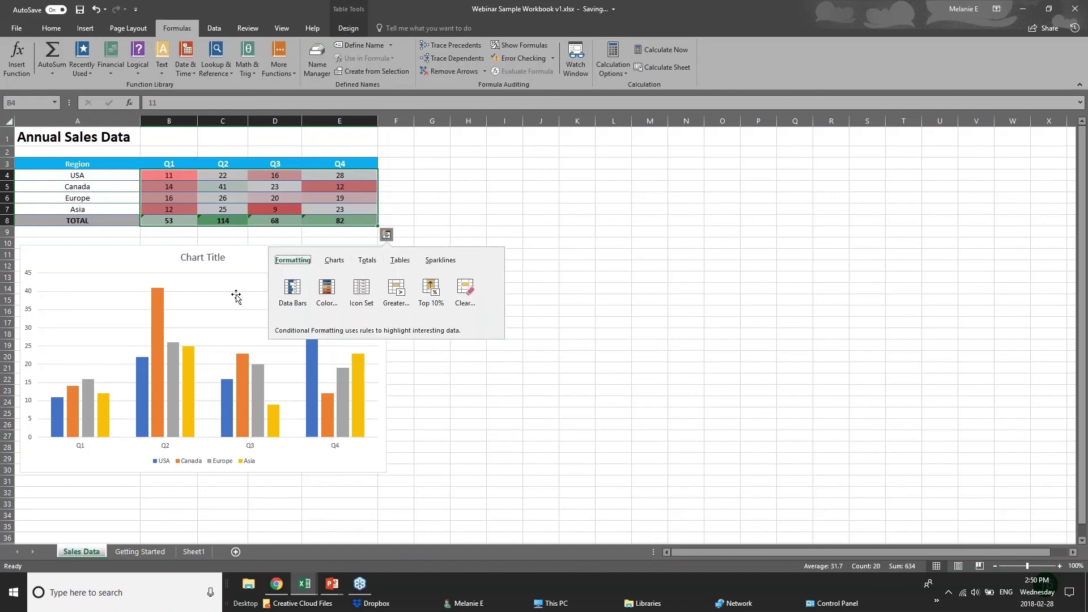
click(293, 292)
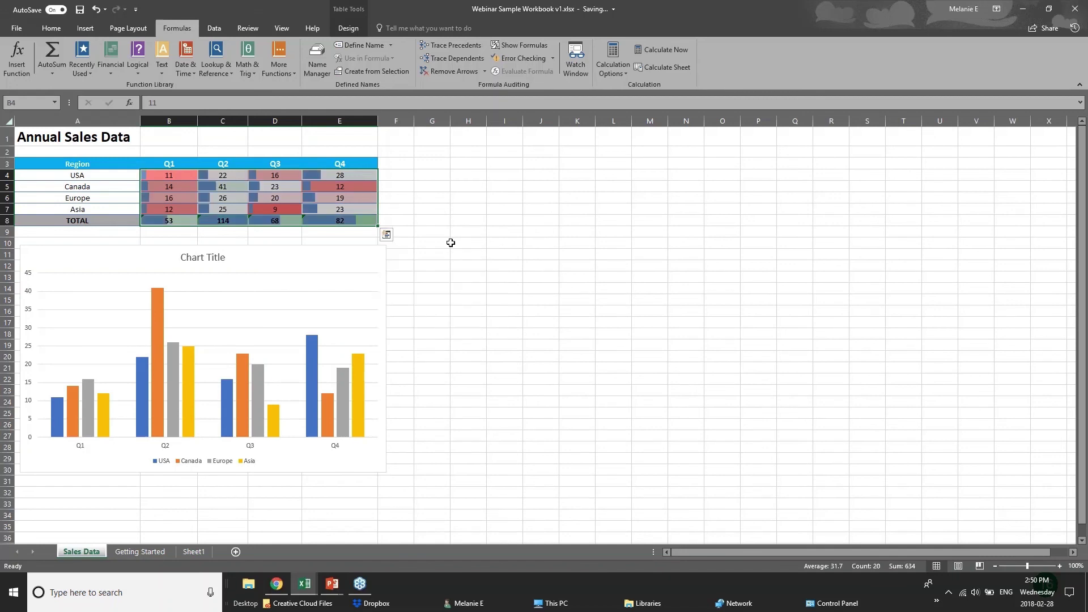
click(386, 234)
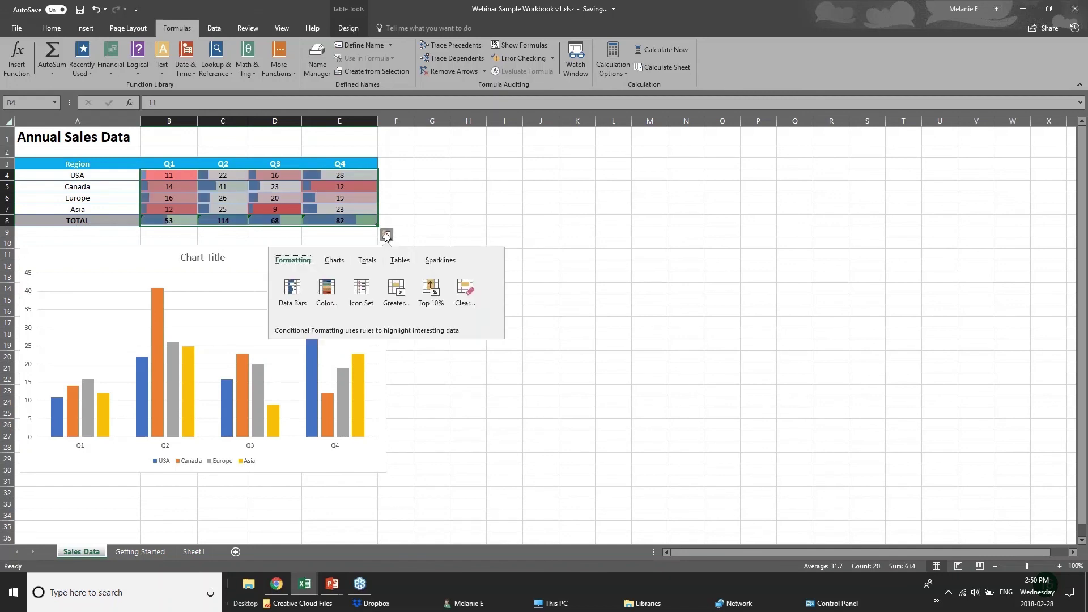
click(397, 301)
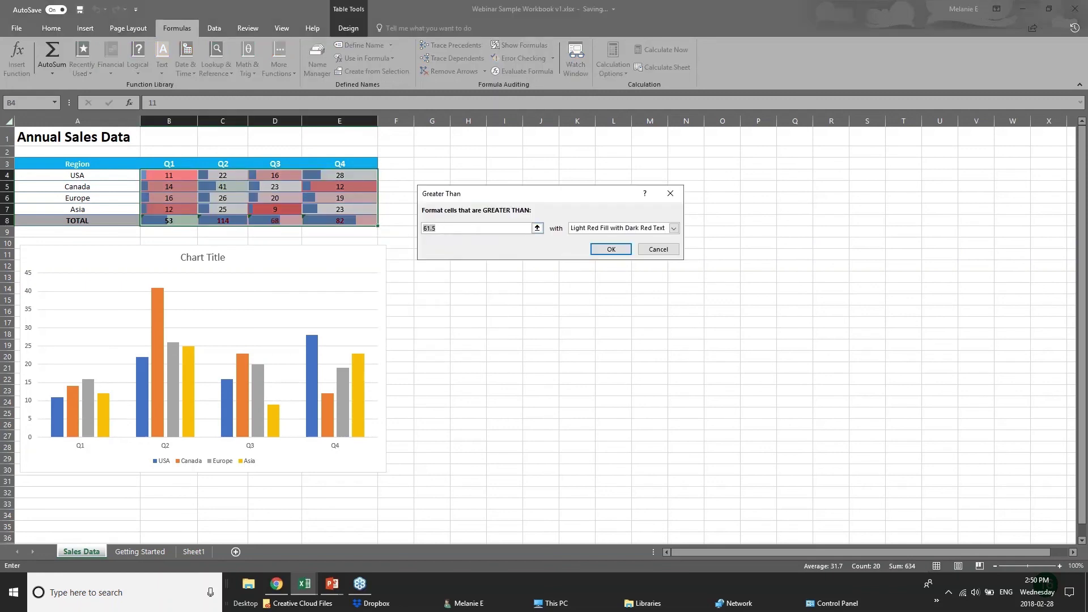
key(Return)
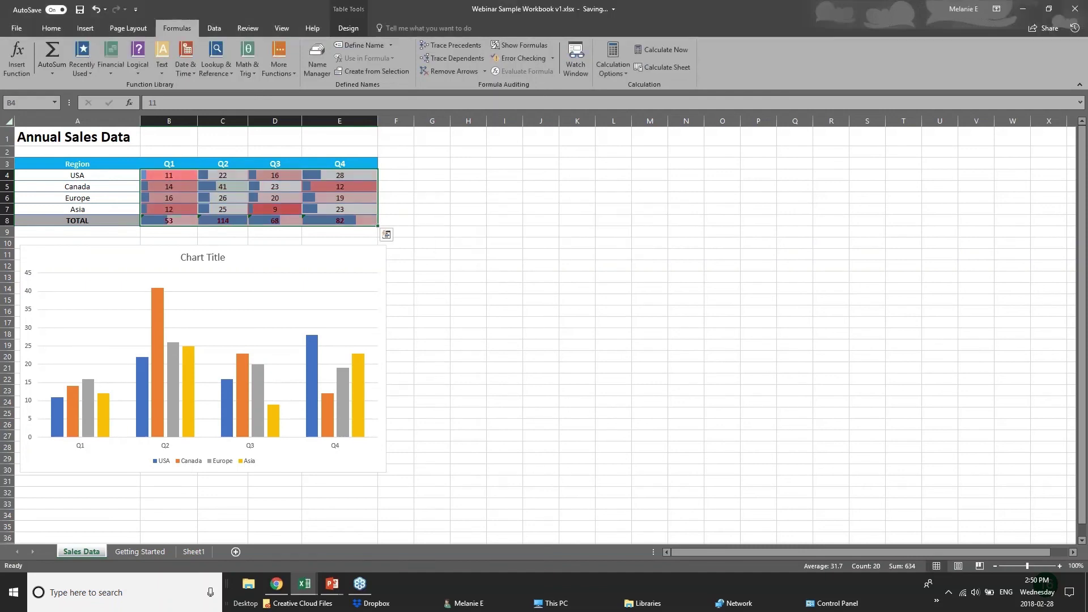
click(340, 252)
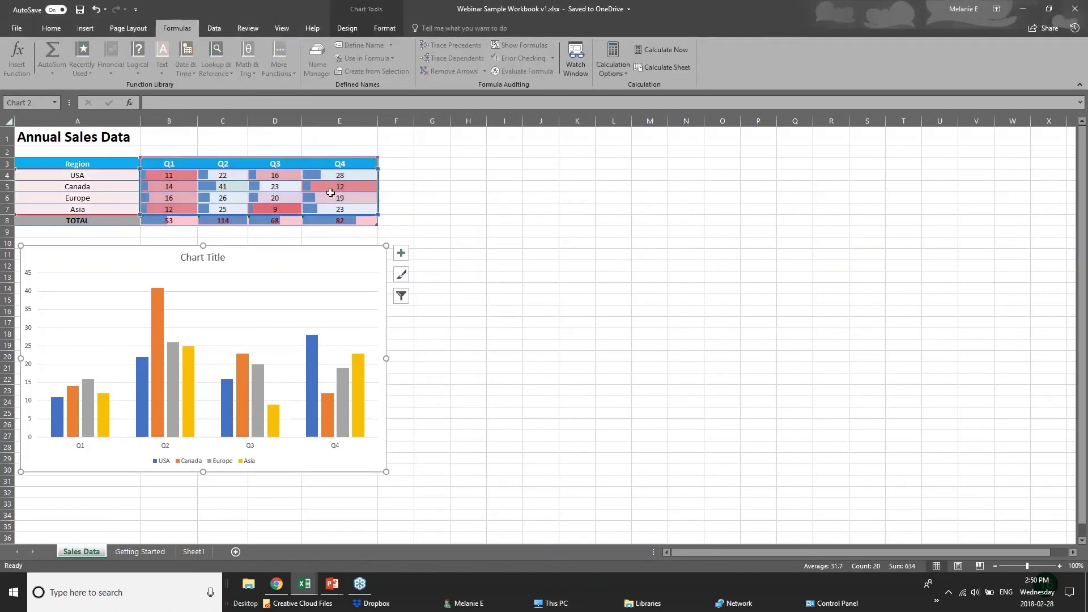
click(312, 222)
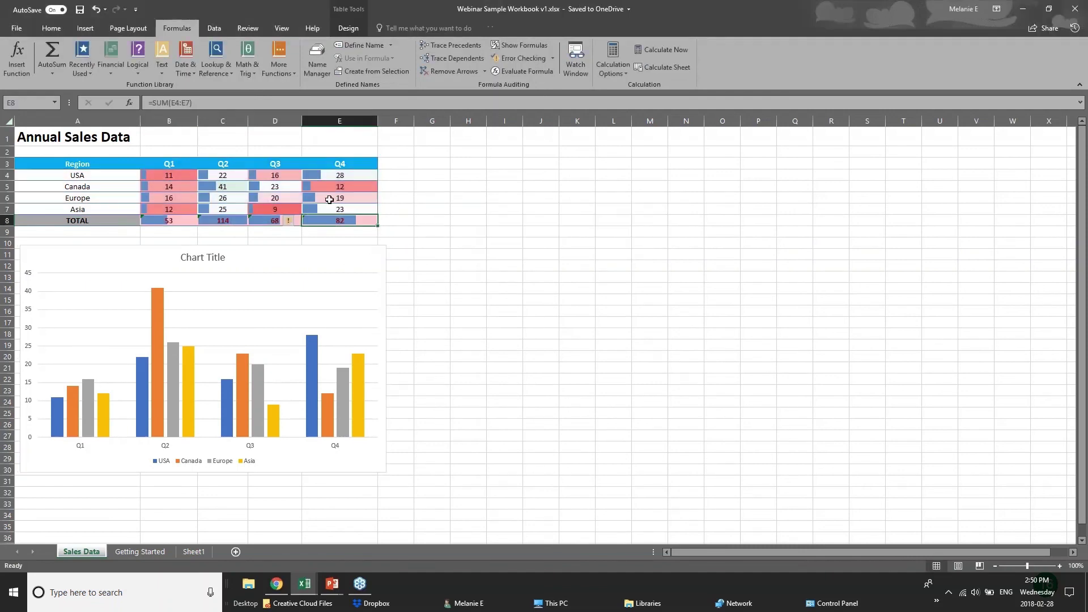
drag(56, 164, 343, 221)
click(386, 234)
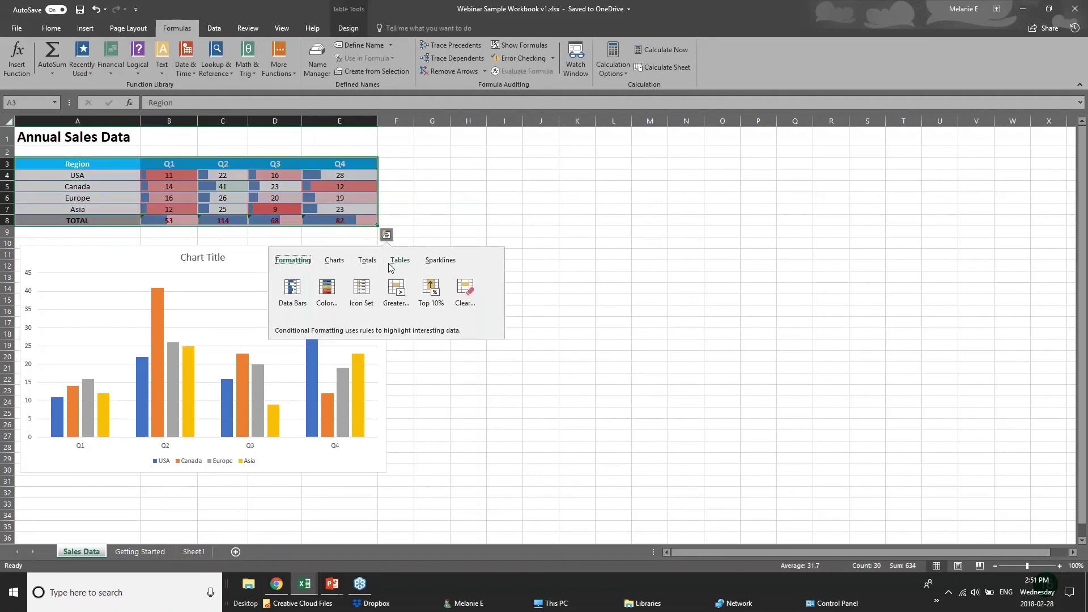
click(335, 262)
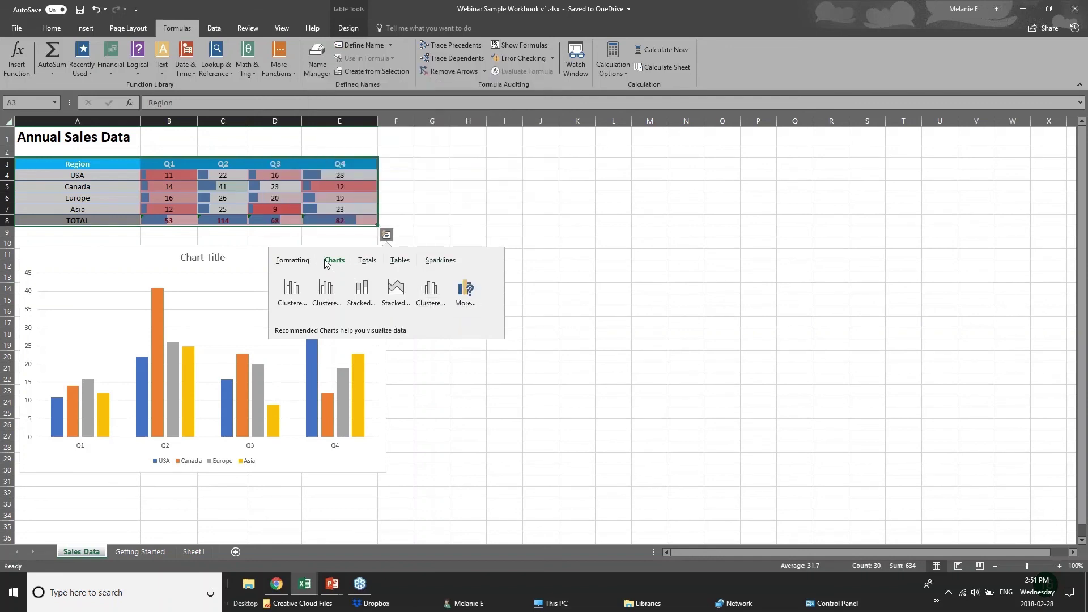
click(274, 163)
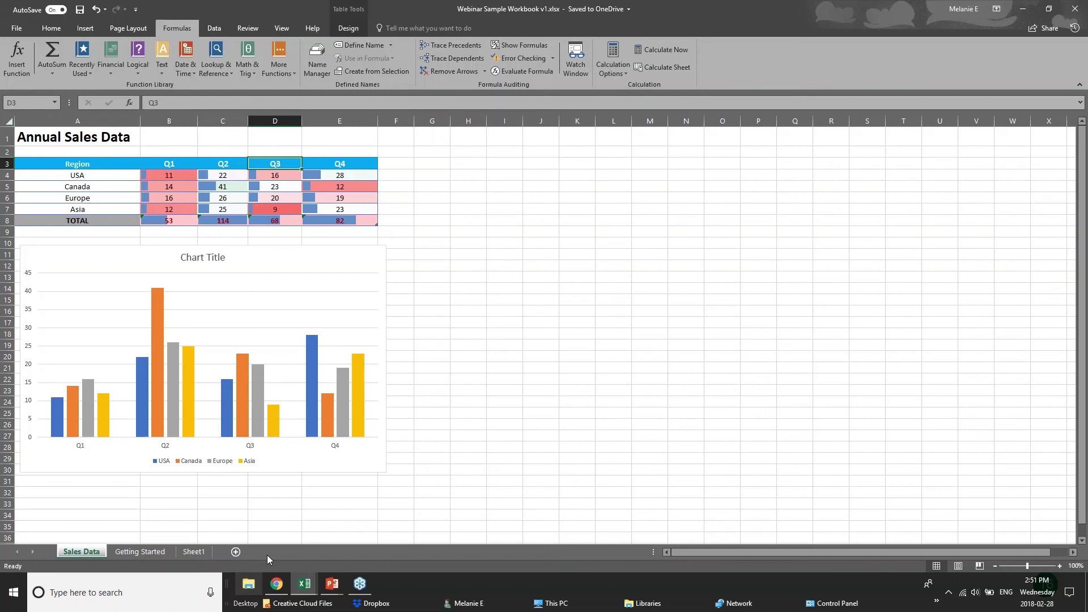
- Show the NEW CHARTS slide, then return to the 01 - Examples workbook's Chart sheet
drag(77, 165, 340, 220)
click(395, 222)
click(332, 583)
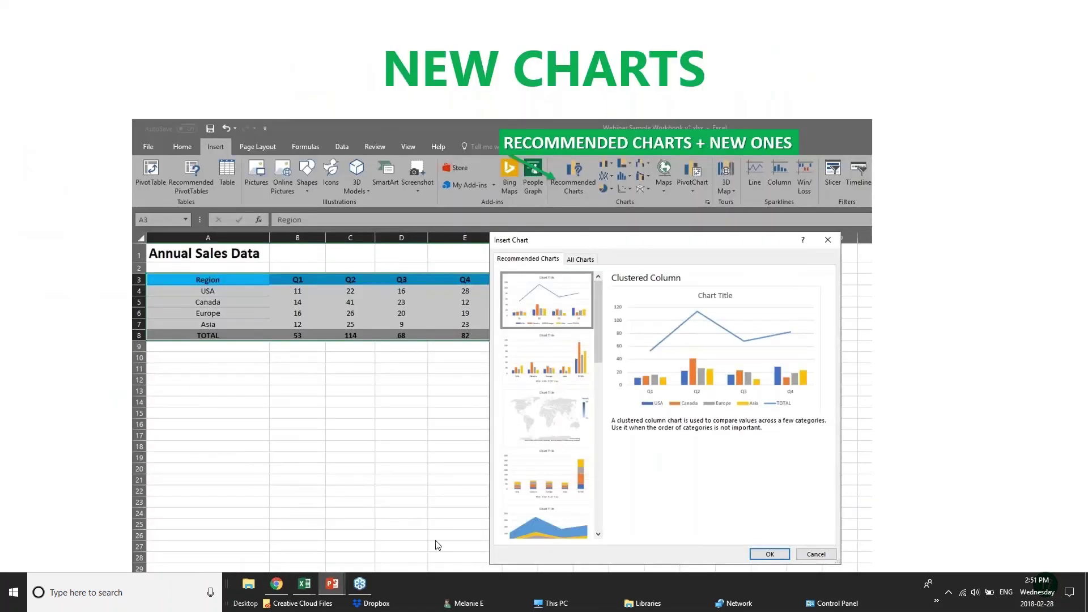
mouse_move(304, 584)
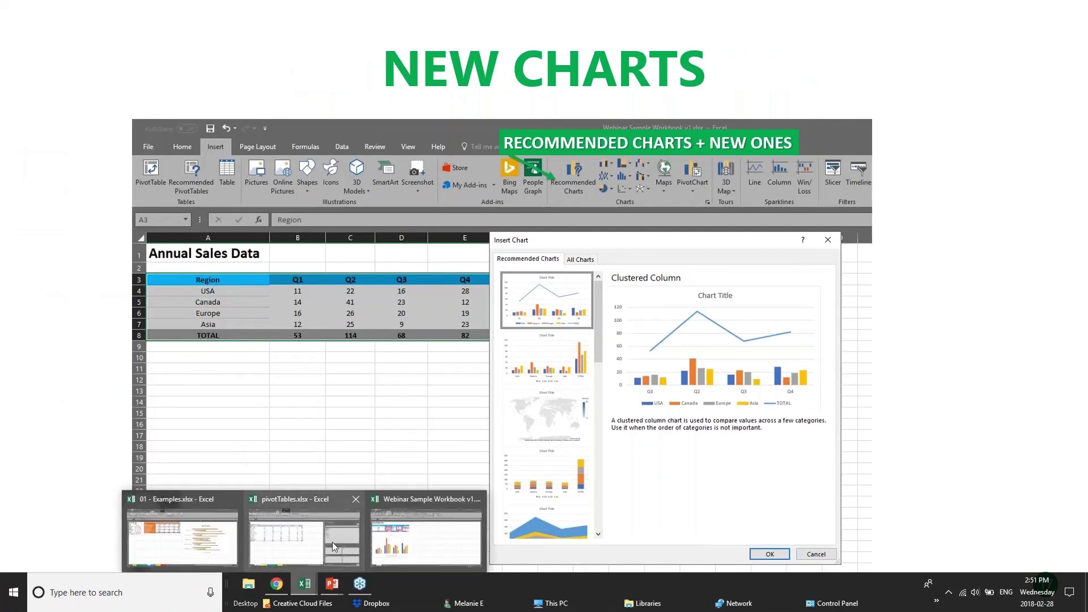
click(332, 541)
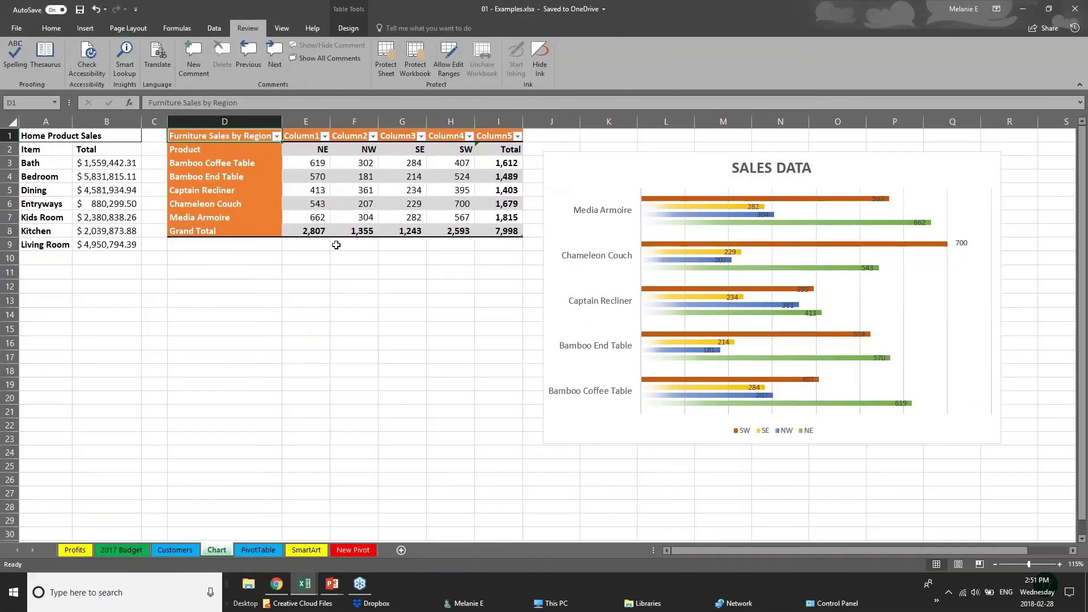
- Preview a treemap of the Home Product Sales data, then dismiss it without inserting
drag(434, 298, 434, 289)
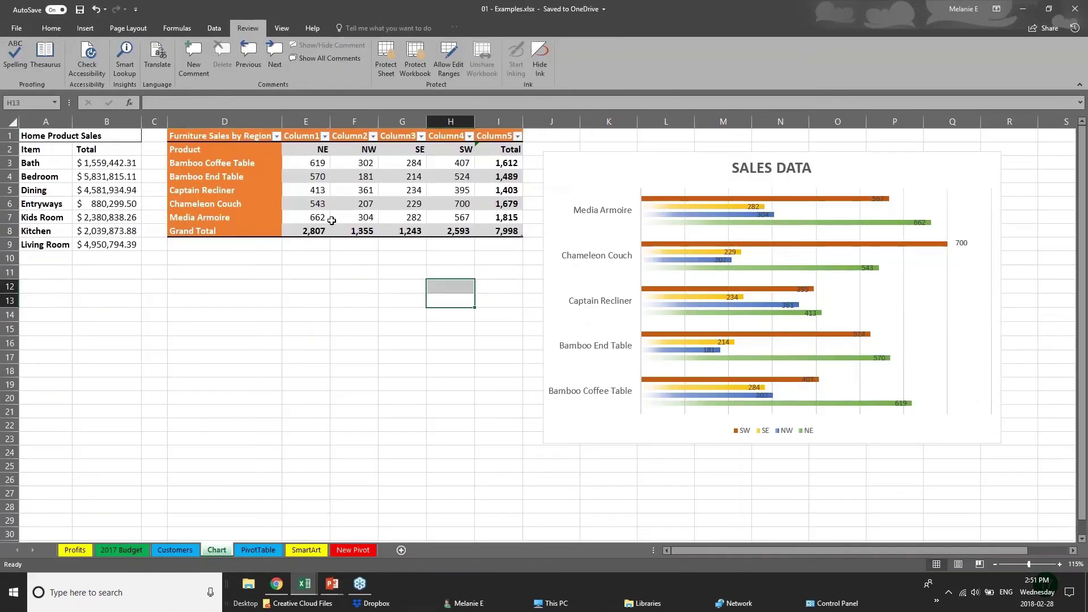
click(85, 27)
click(84, 179)
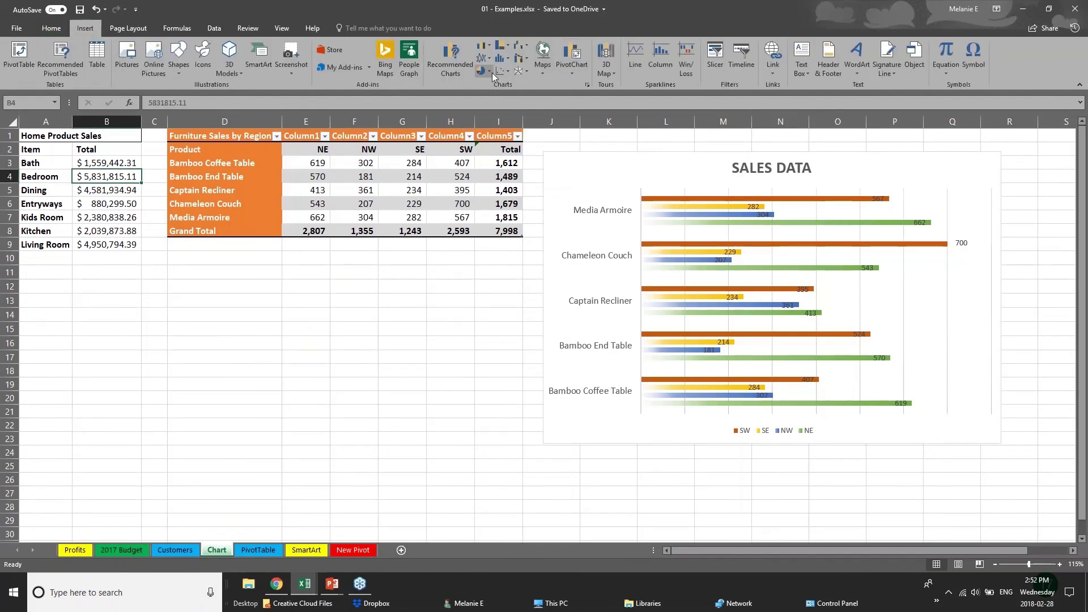
click(508, 47)
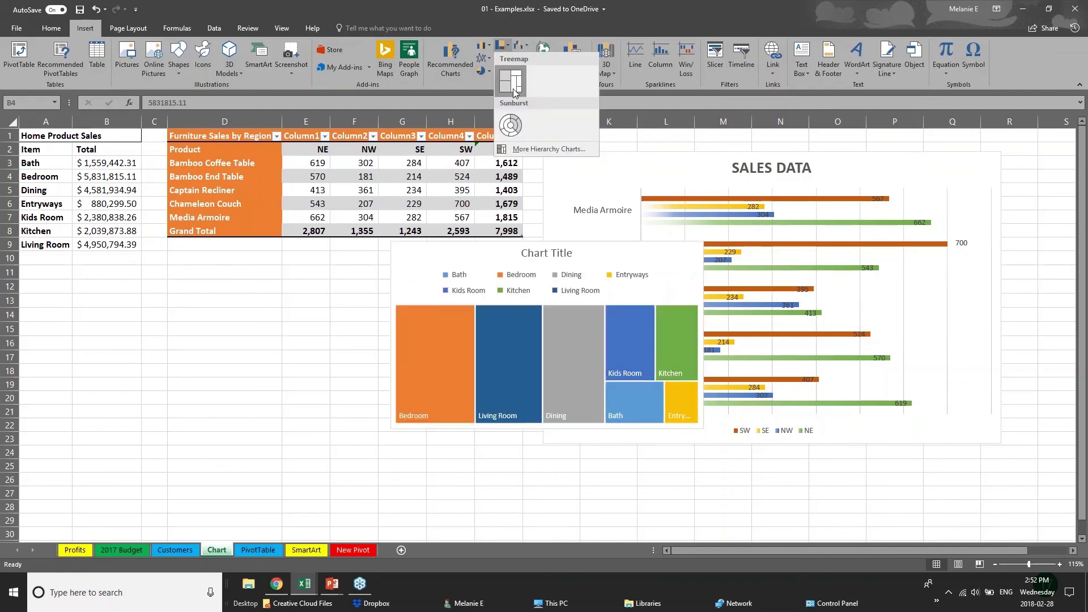
click(235, 136)
- Insert a treemap chart of the regional furniture sales figures in E3:I8
drag(235, 136, 374, 195)
click(302, 165)
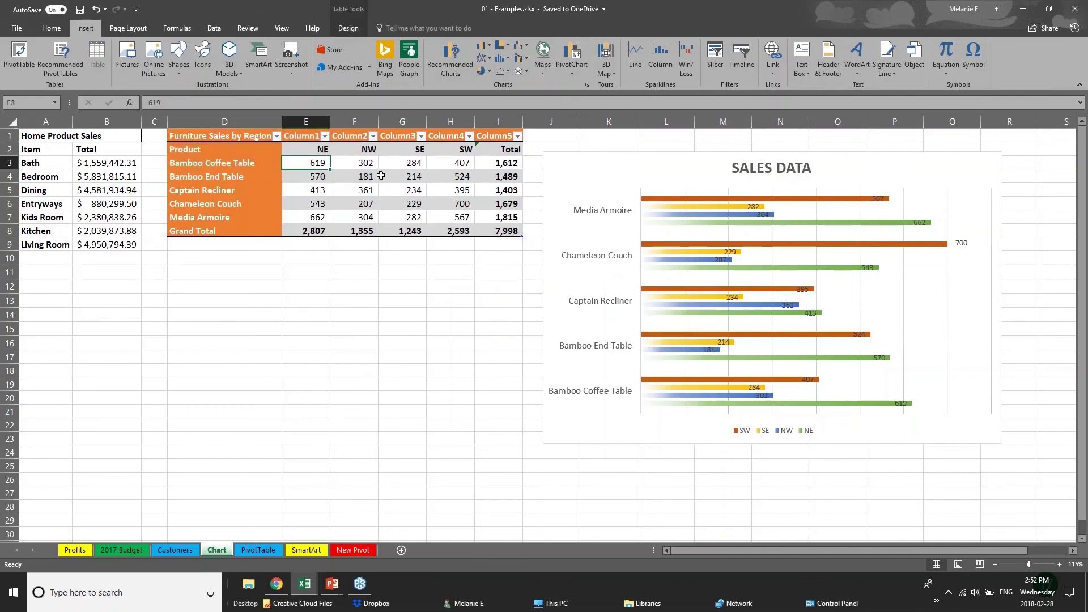
drag(302, 164, 513, 232)
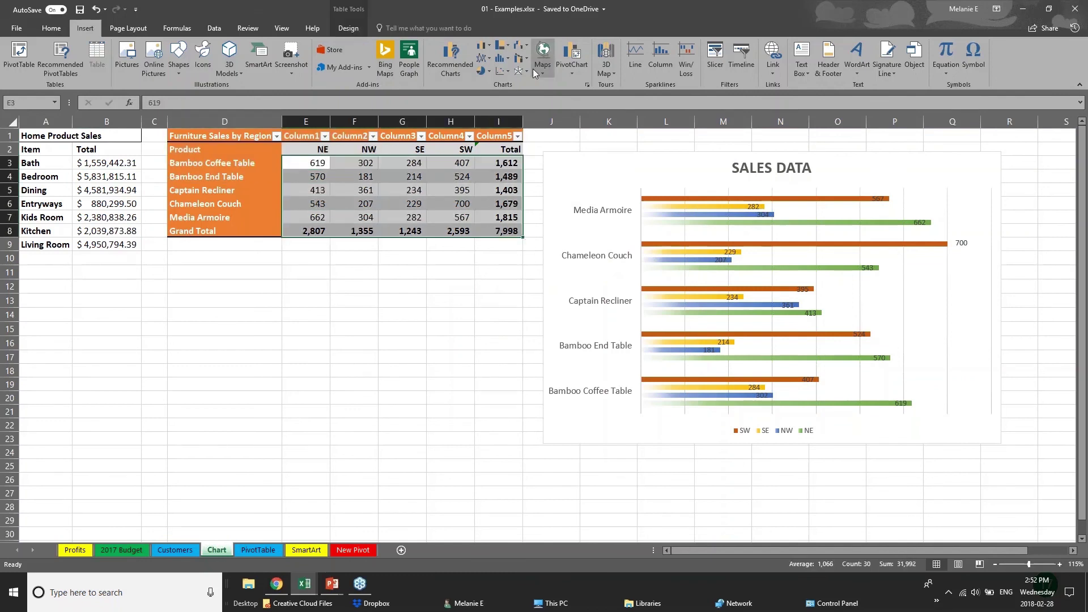
click(518, 47)
click(519, 79)
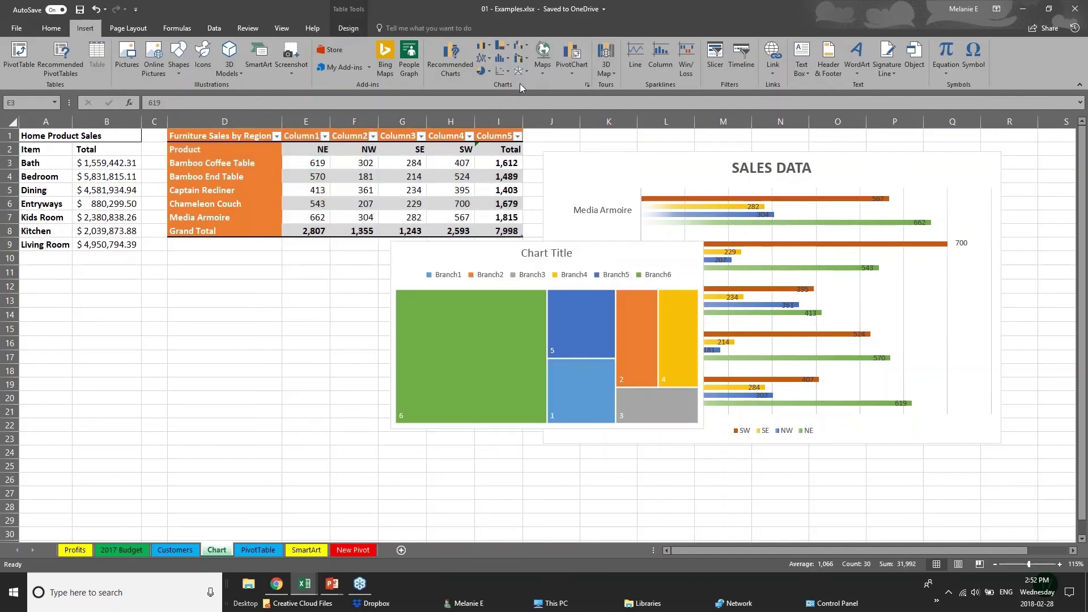
- Move the new treemap below the tables, left of the SALES DATA chart
click(541, 449)
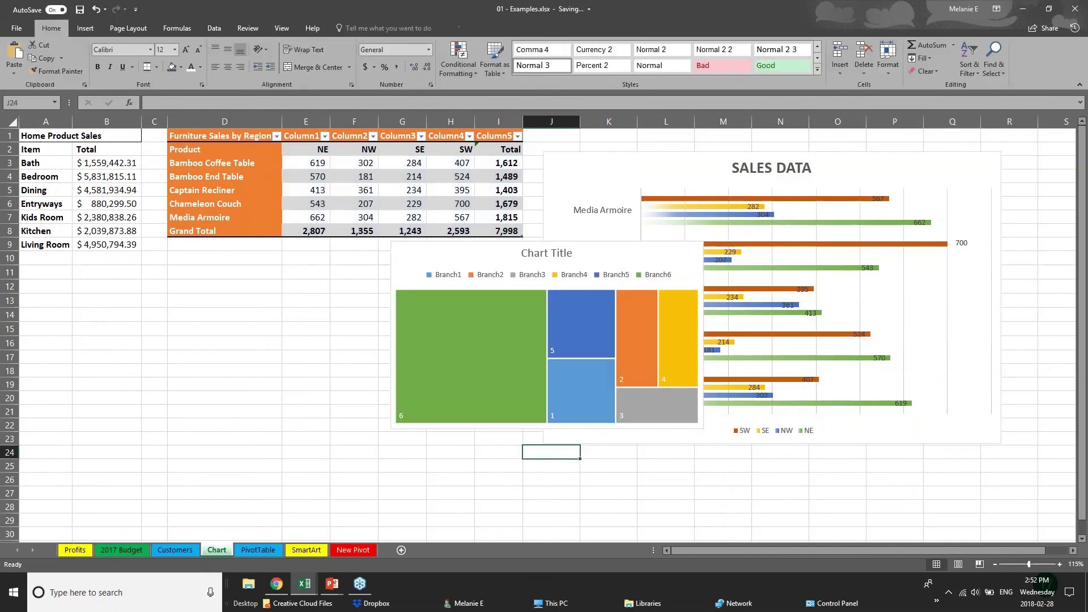
drag(501, 248, 286, 278)
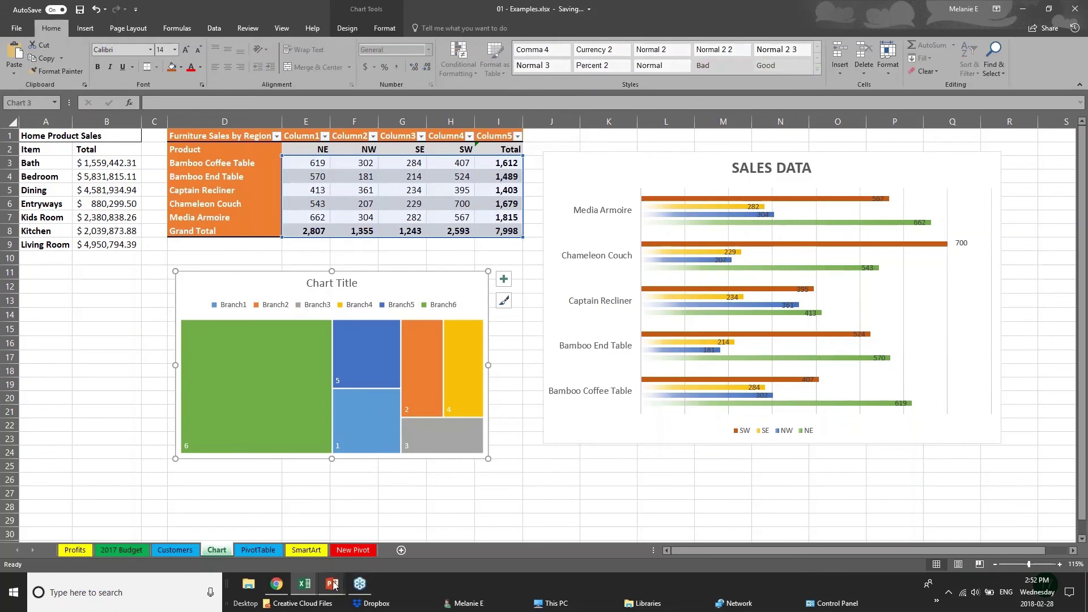
click(107, 385)
click(84, 28)
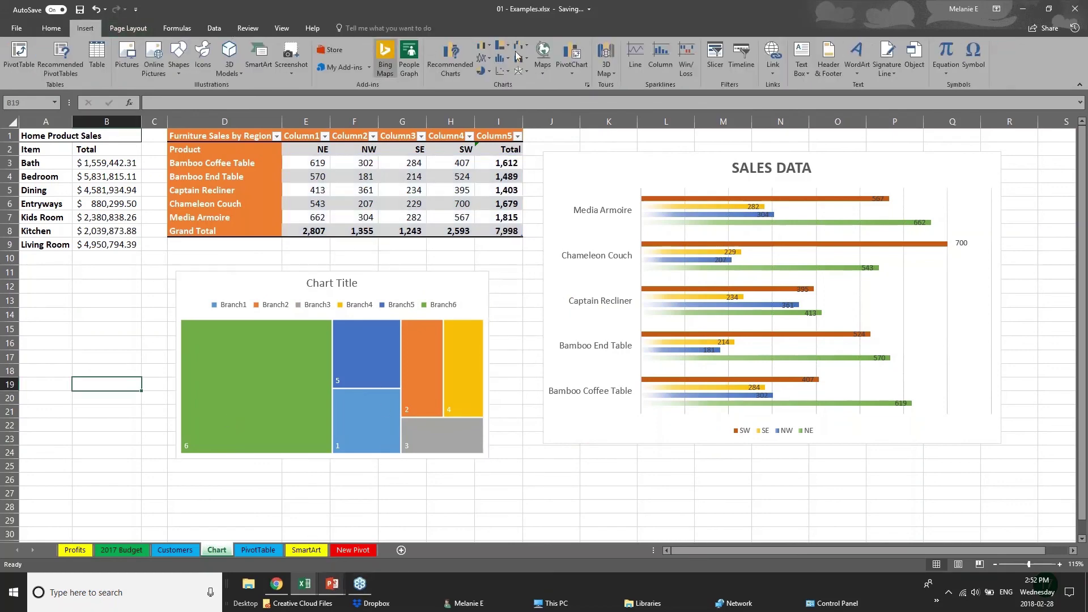
click(522, 76)
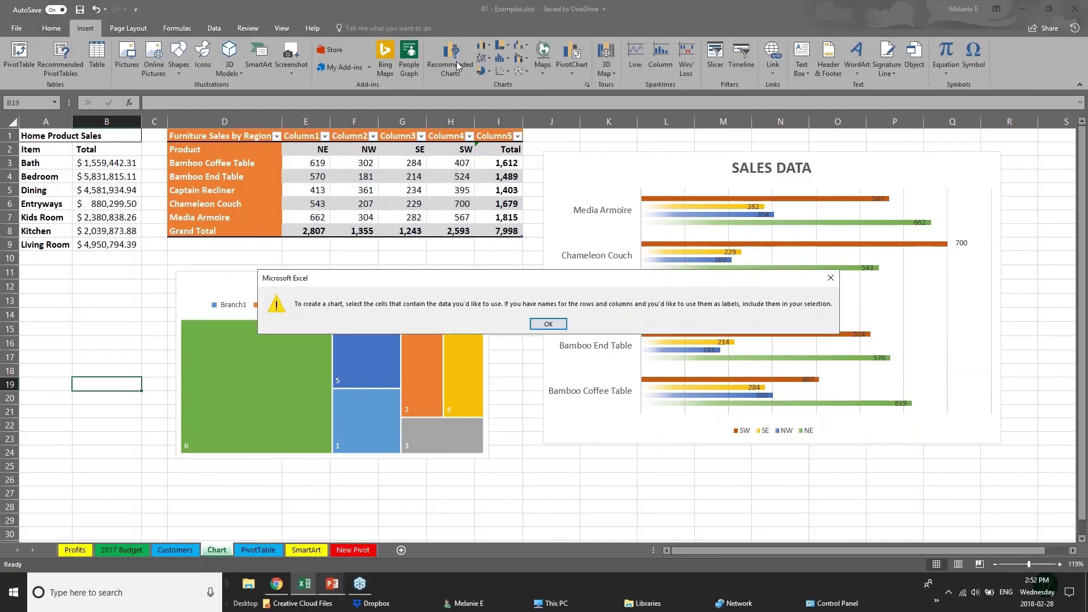
click(548, 323)
click(355, 214)
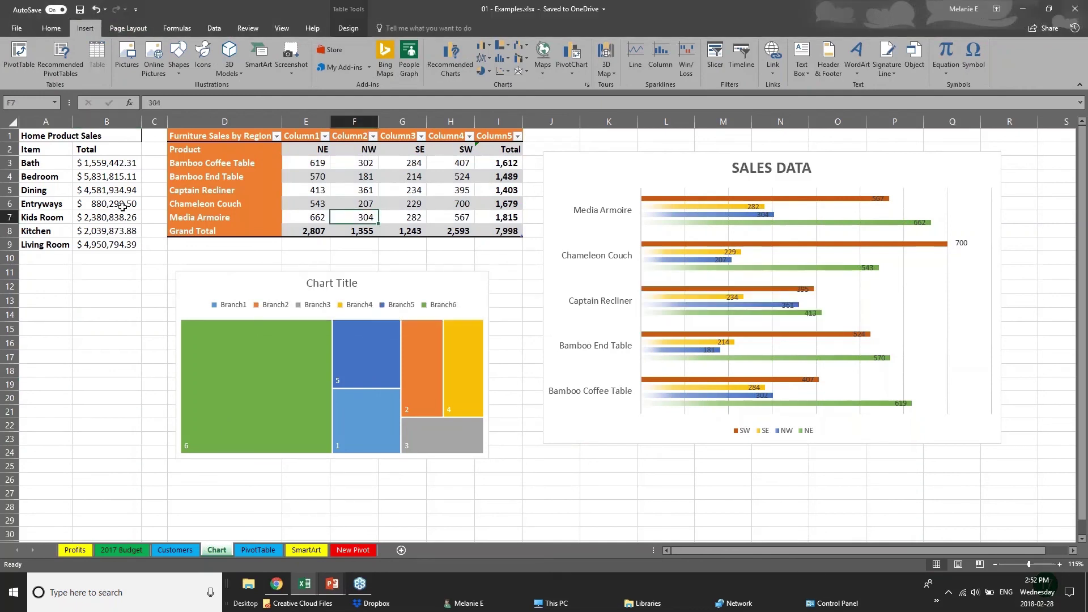
drag(310, 165, 510, 230)
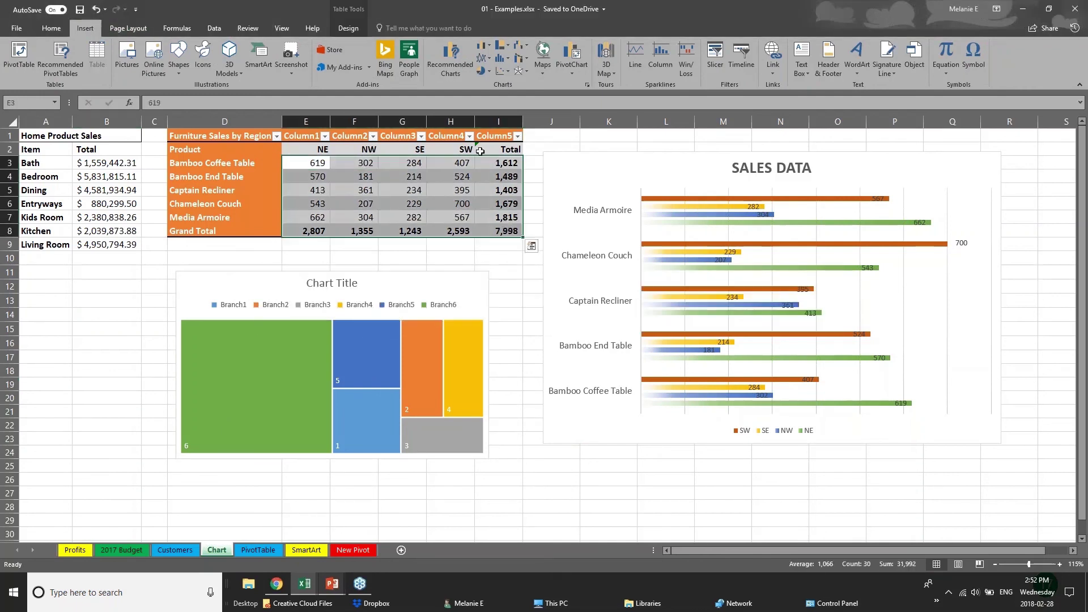
click(451, 59)
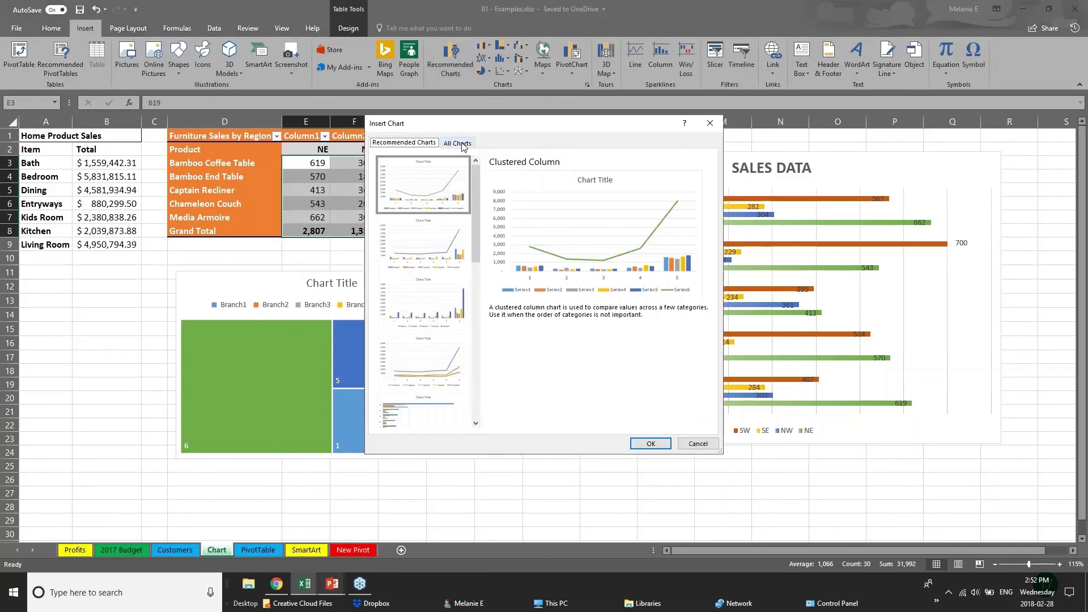
click(457, 142)
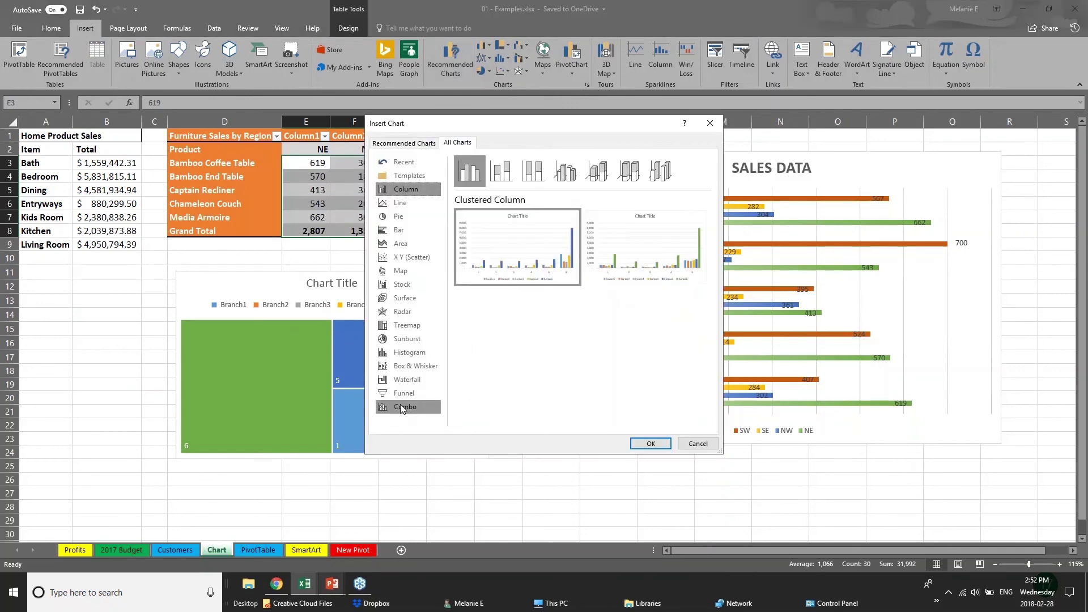
click(407, 384)
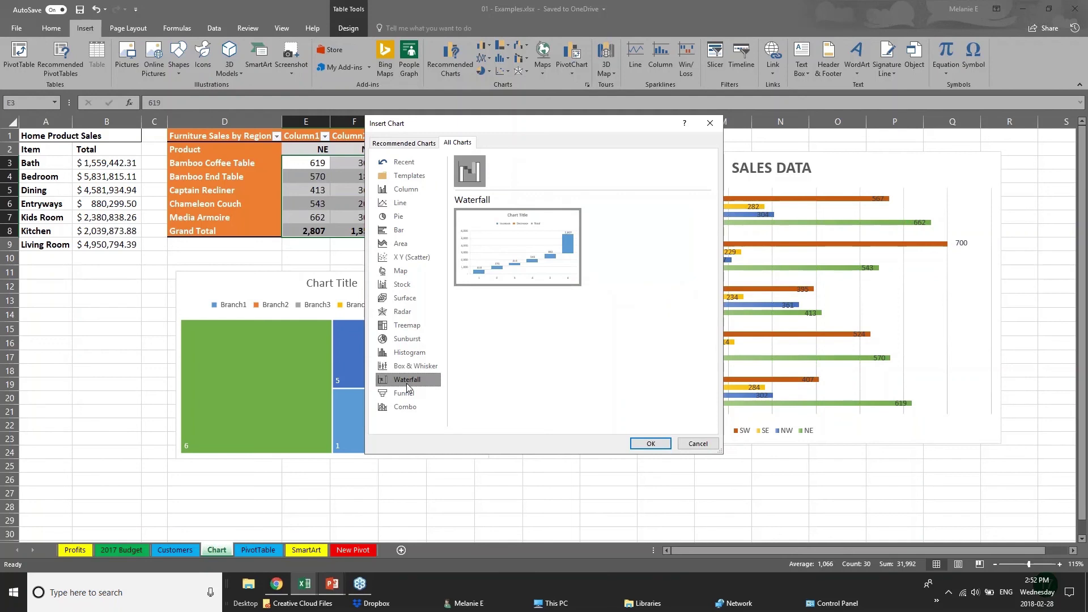
click(405, 325)
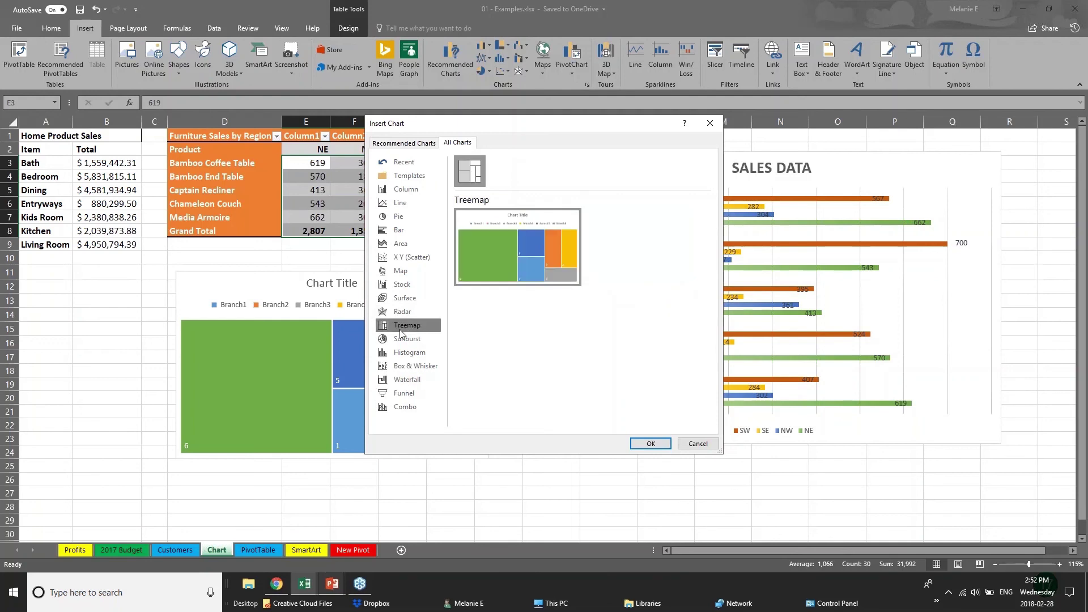
click(424, 368)
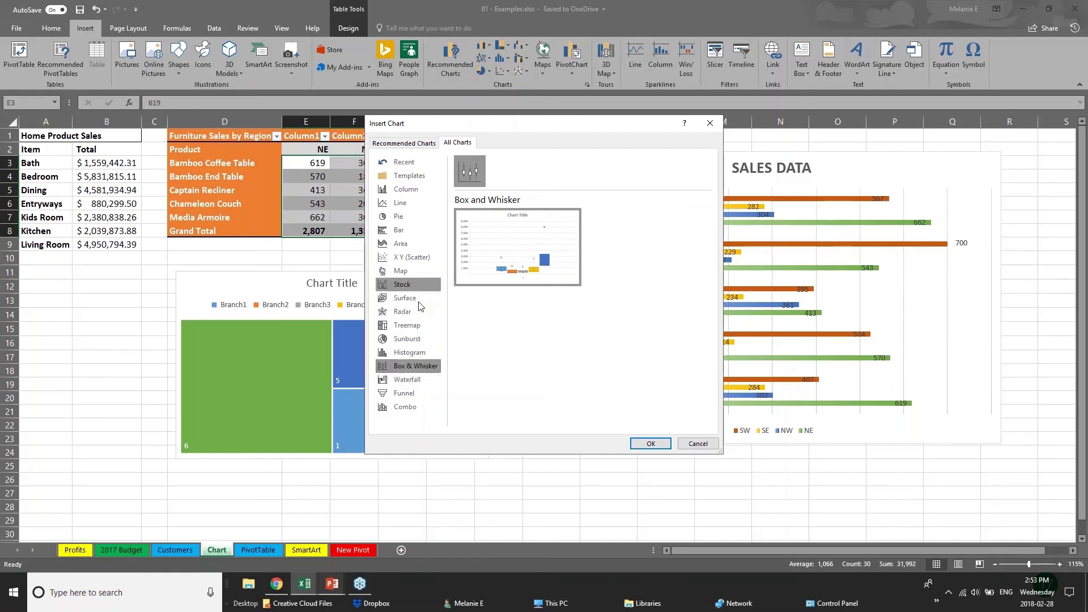
click(416, 338)
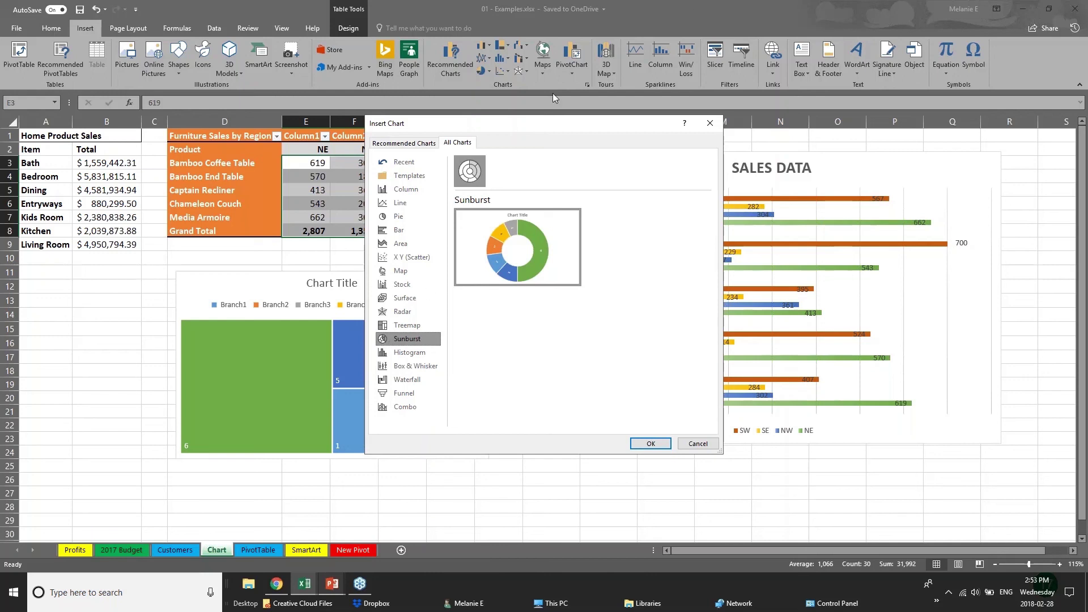
click(394, 142)
click(422, 254)
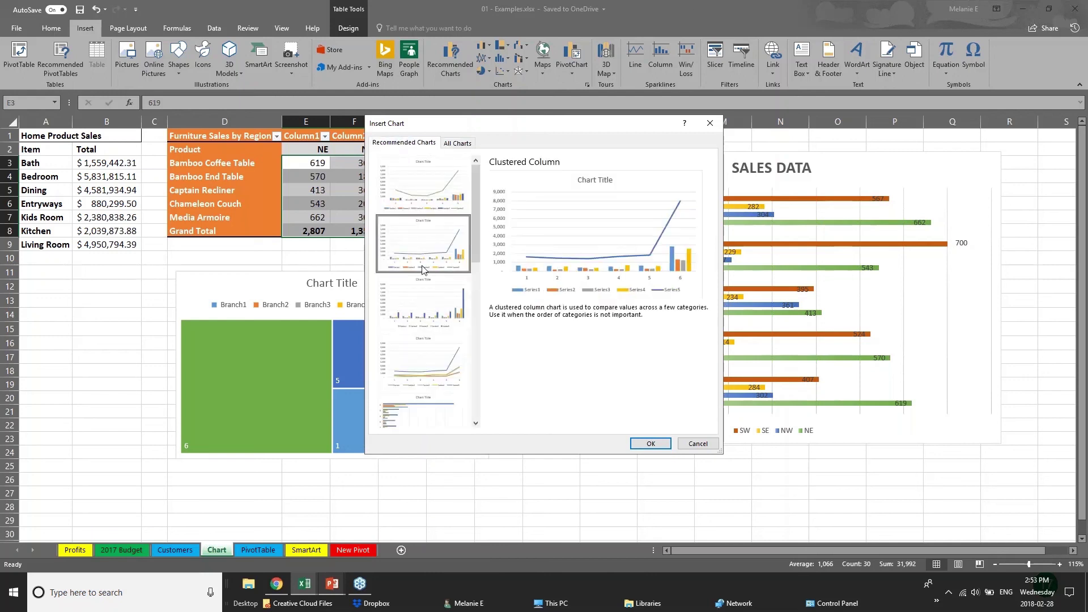
click(421, 320)
click(426, 360)
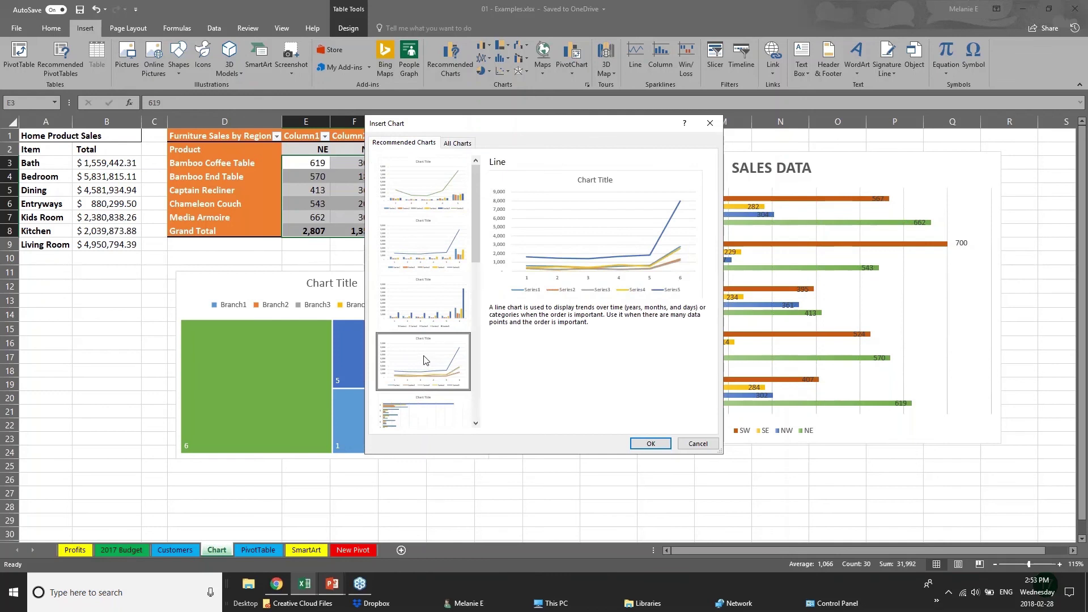
- Close Excel's chart gallery and advance the PowerPoint slide show to the 3D POWER MAPS slide
click(696, 443)
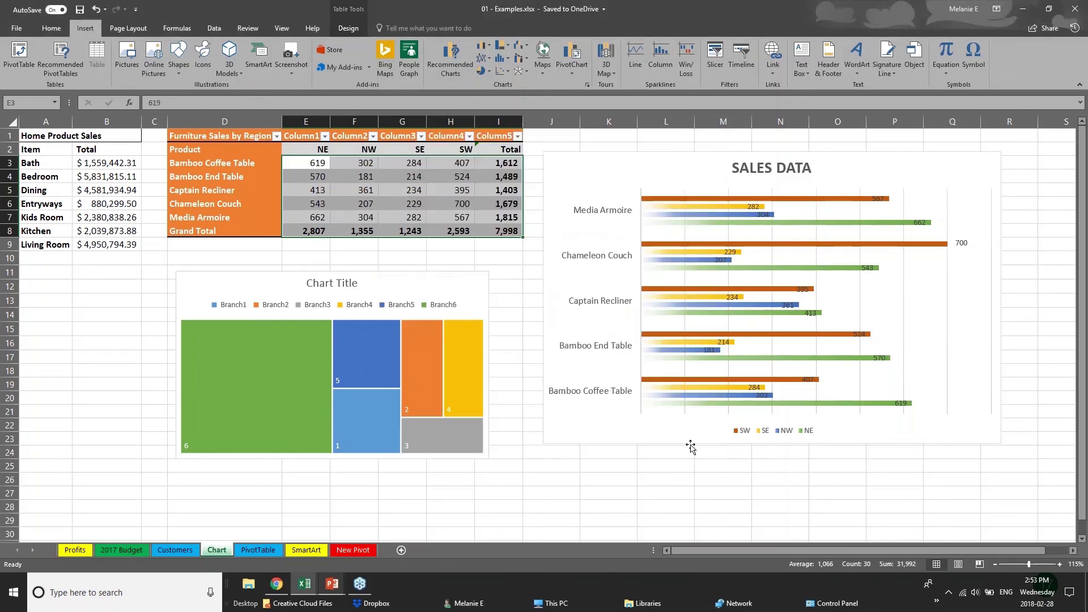
mouse_move(332, 584)
click(405, 527)
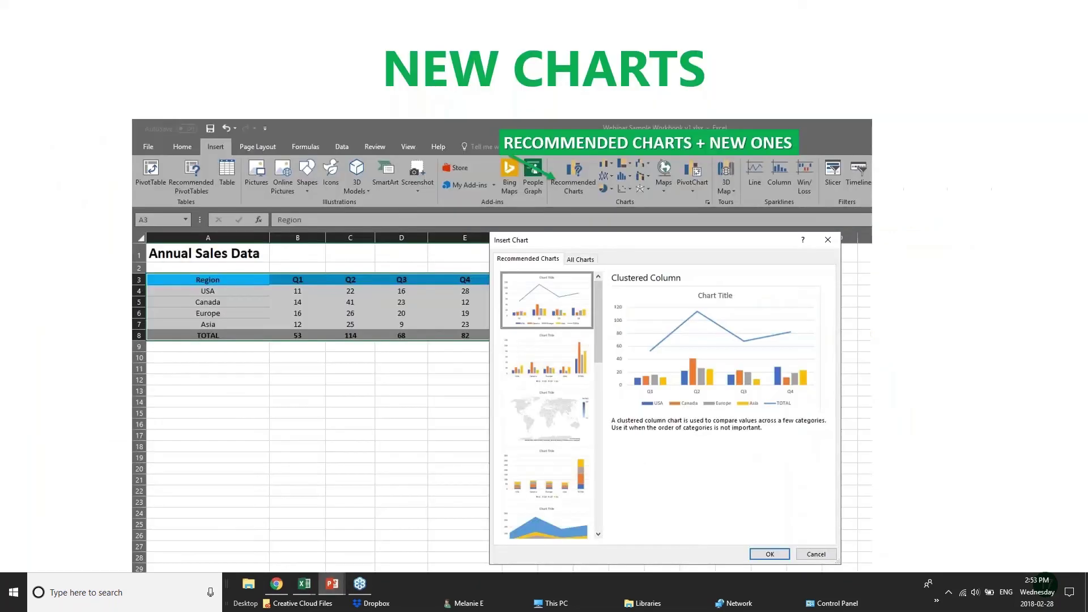
click(480, 355)
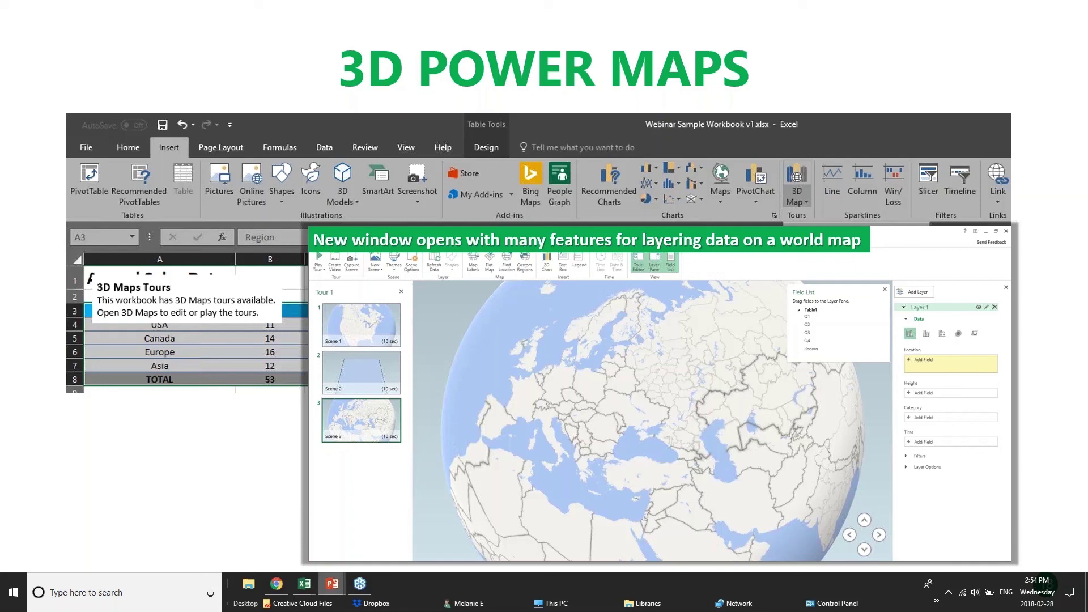
- Switch from PowerPoint to the 01 - Examples.xlsx workbook through its taskbar preview
mouse_move(304, 583)
click(180, 548)
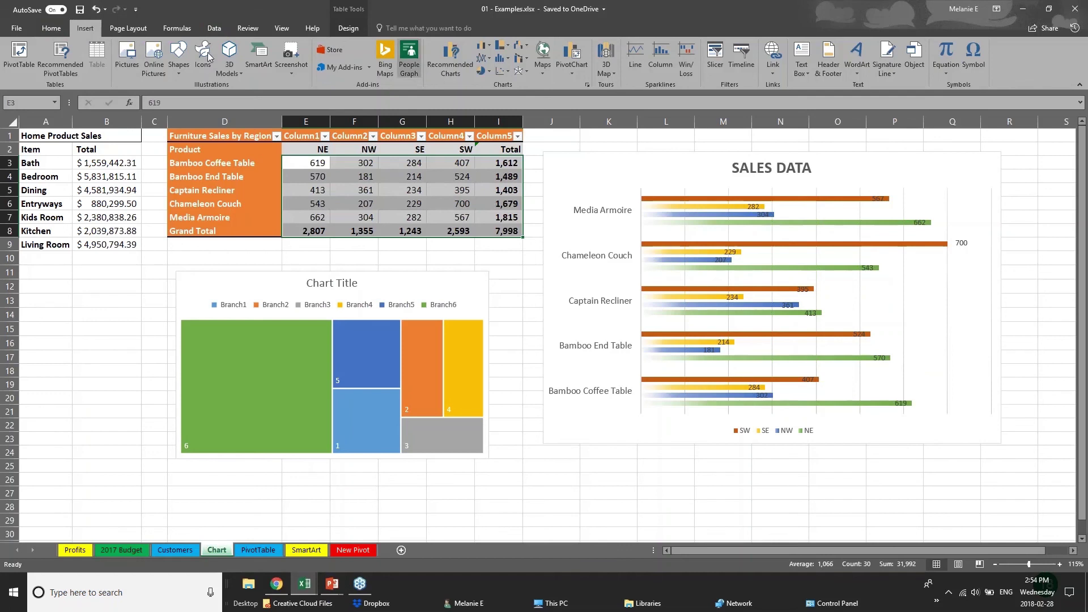
- Open the 3D Map dropdown on Excel's Insert ribbon
click(614, 72)
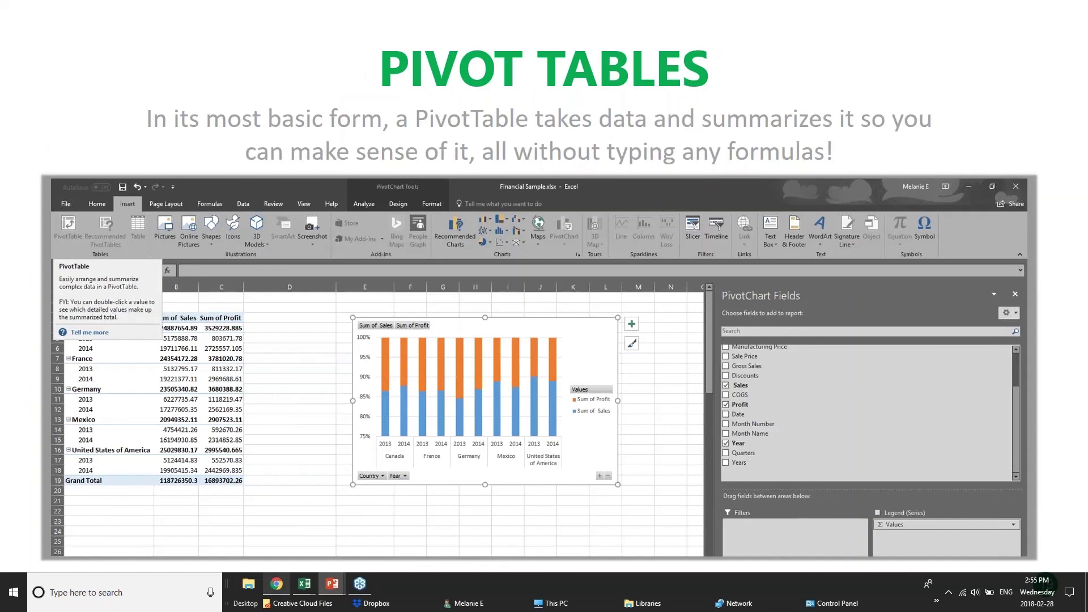
- Bring up pivotTables.xlsx and view its DateGrouping, OtherGrouping and Slicers sheets
mouse_move(304, 584)
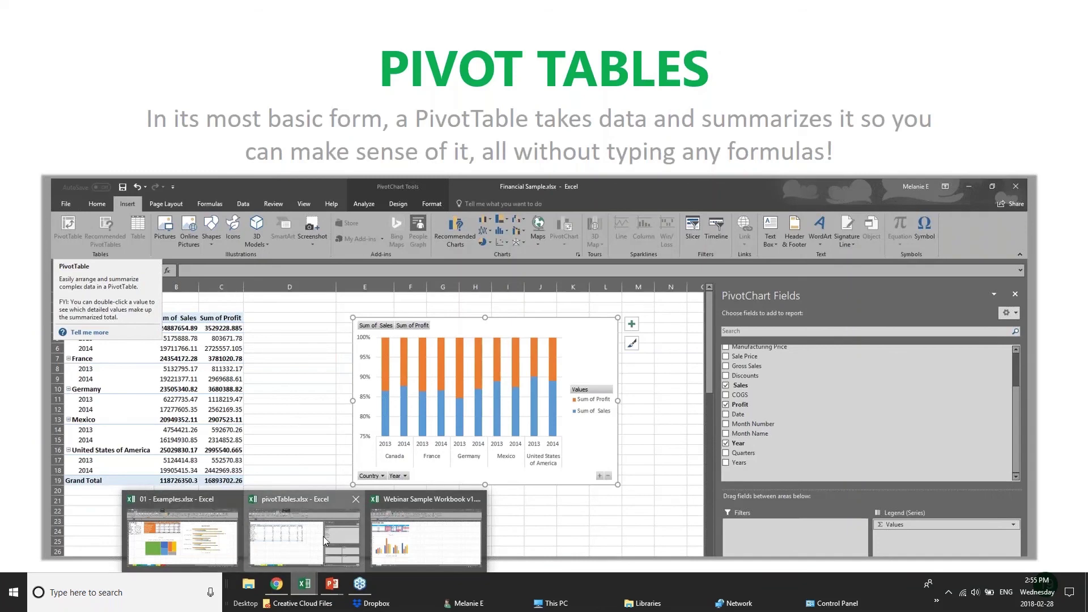
click(323, 536)
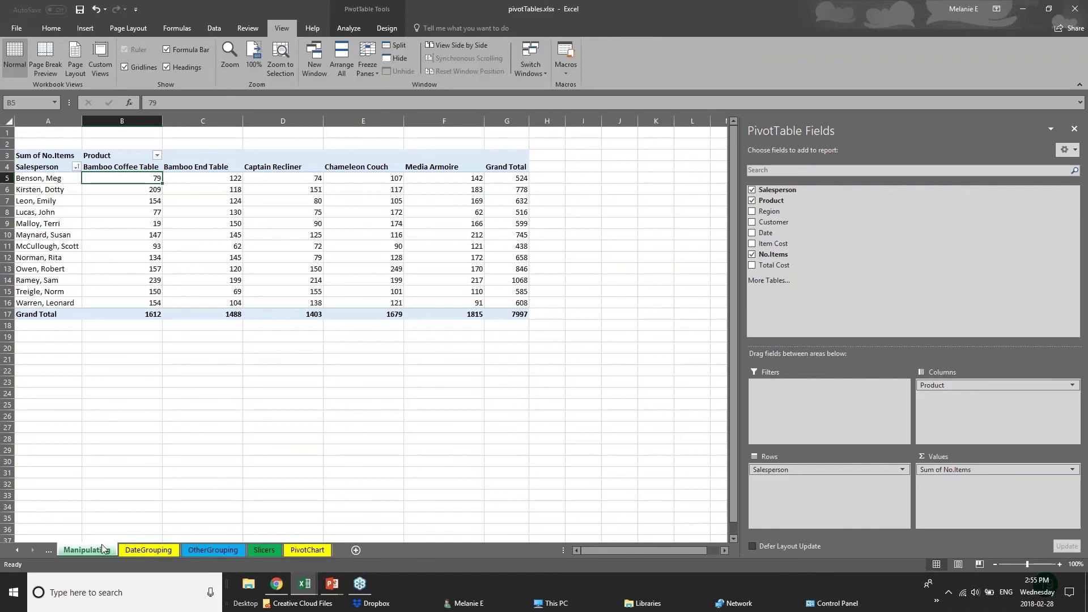
click(167, 552)
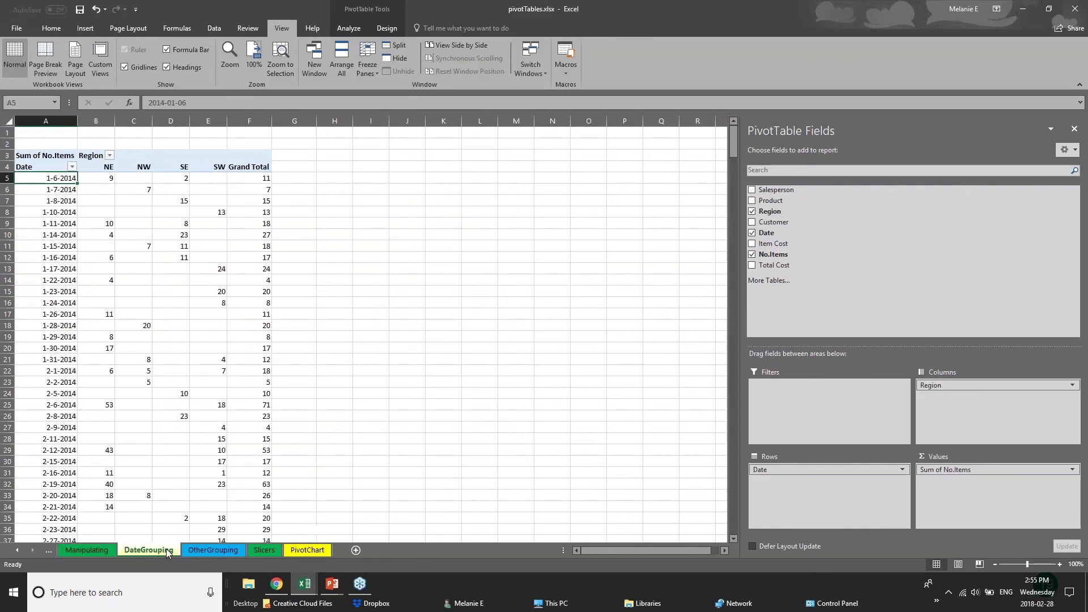
click(229, 551)
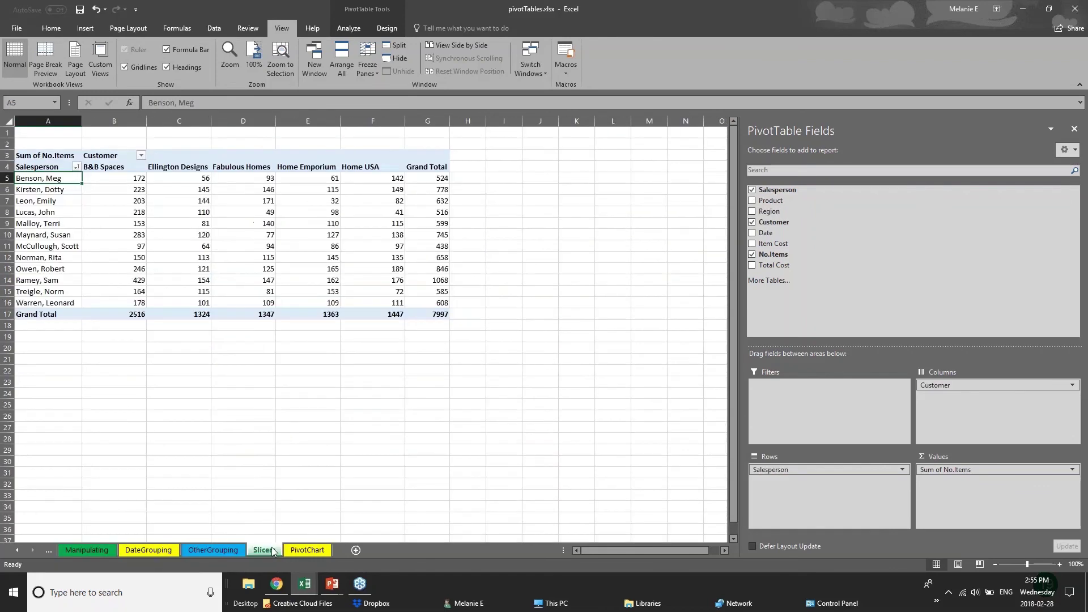
click(276, 552)
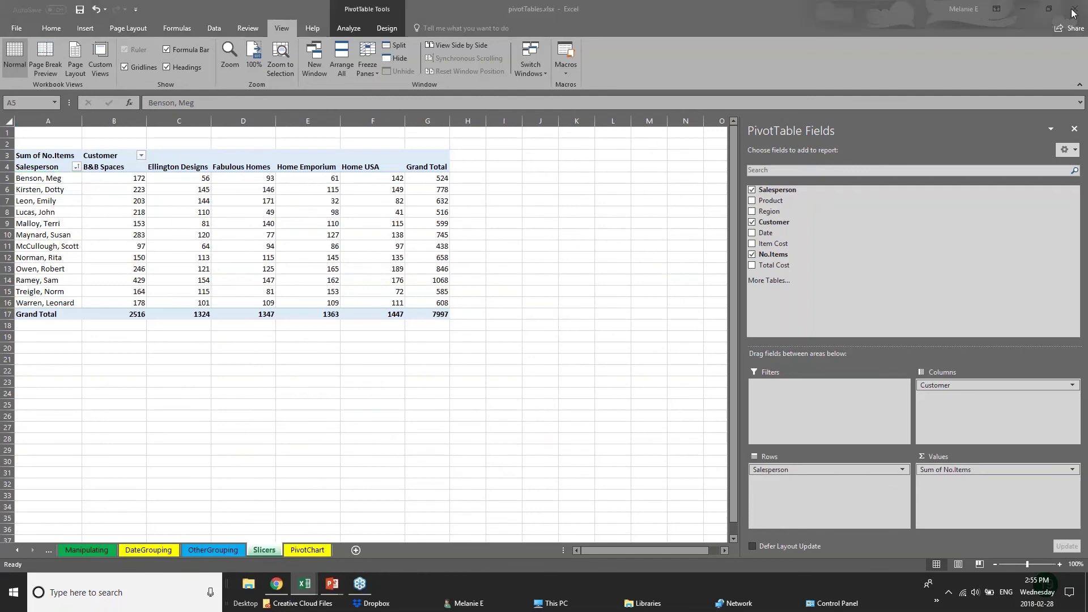
- Close the PivotTable Fields pane and select the whole Salesperson by Customer pivot table
click(1074, 130)
click(336, 287)
click(117, 303)
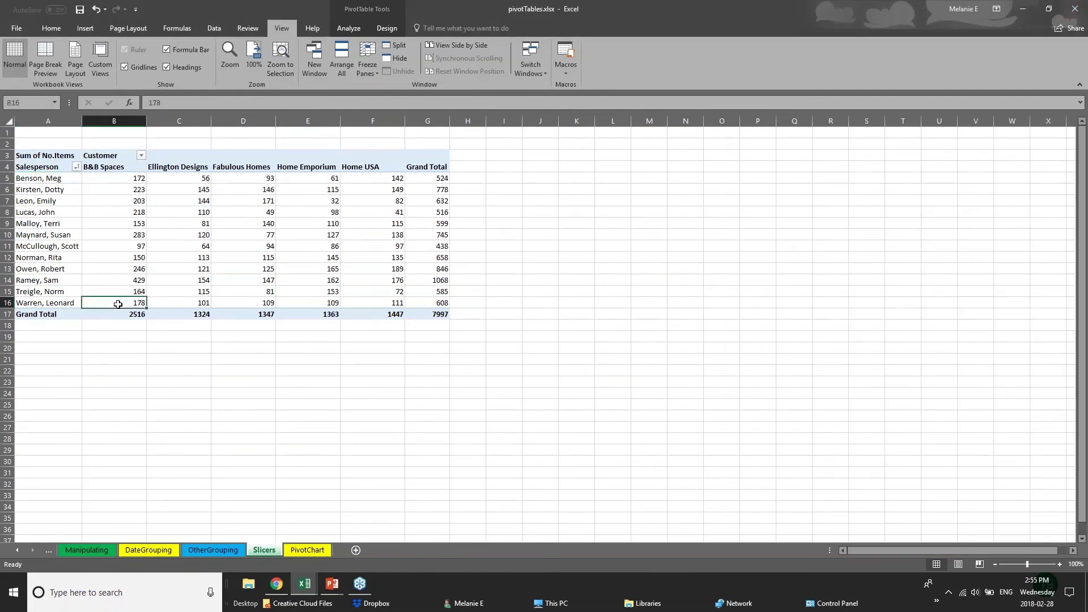
click(41, 149)
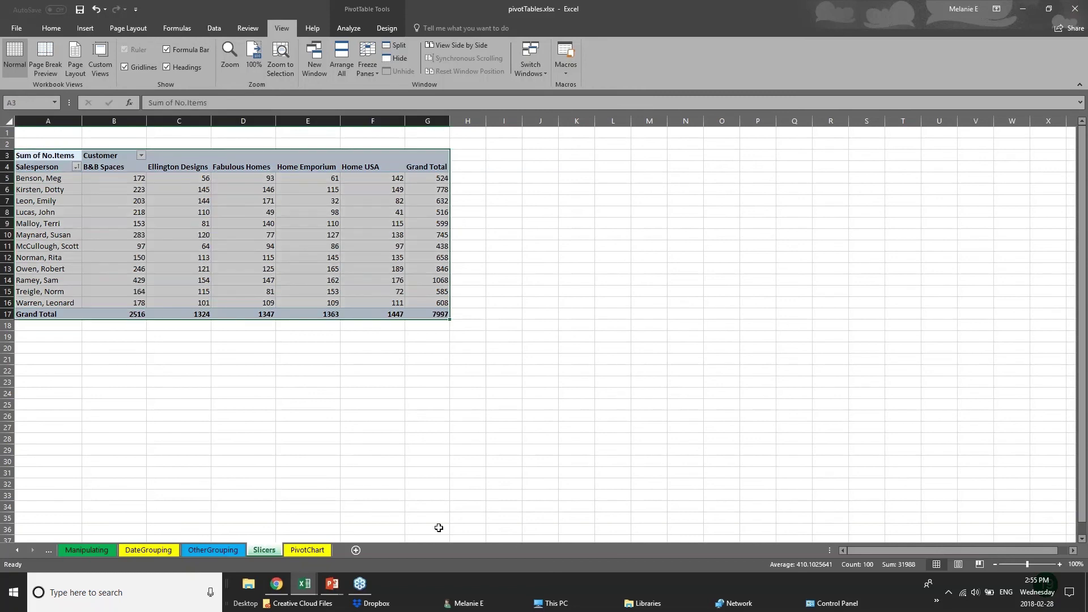
- Return briefly to the PowerPoint slide show, then back to pivotTables.xlsx
click(332, 585)
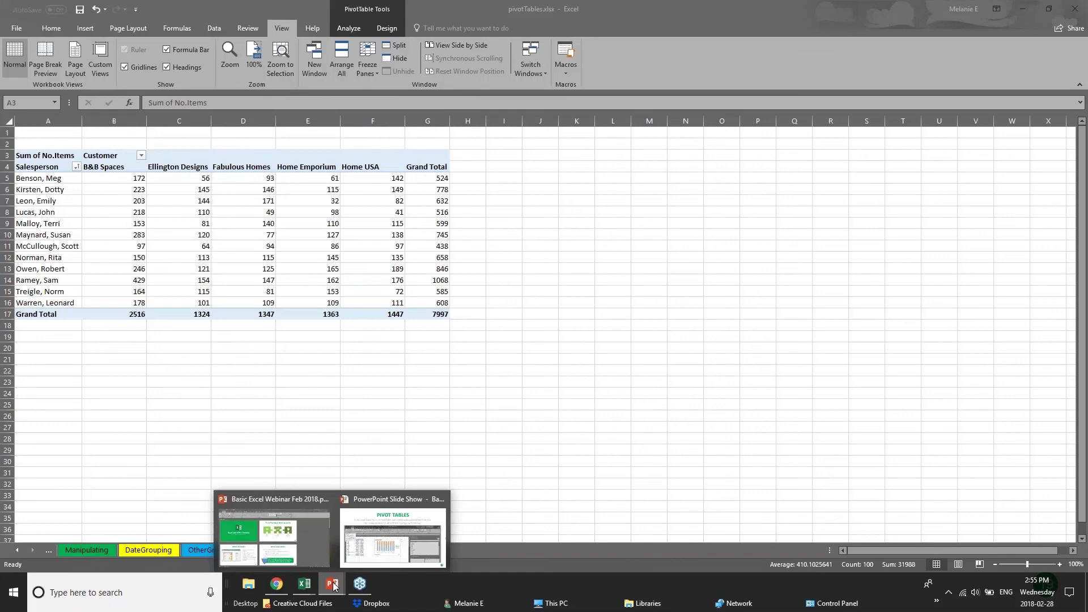
click(363, 544)
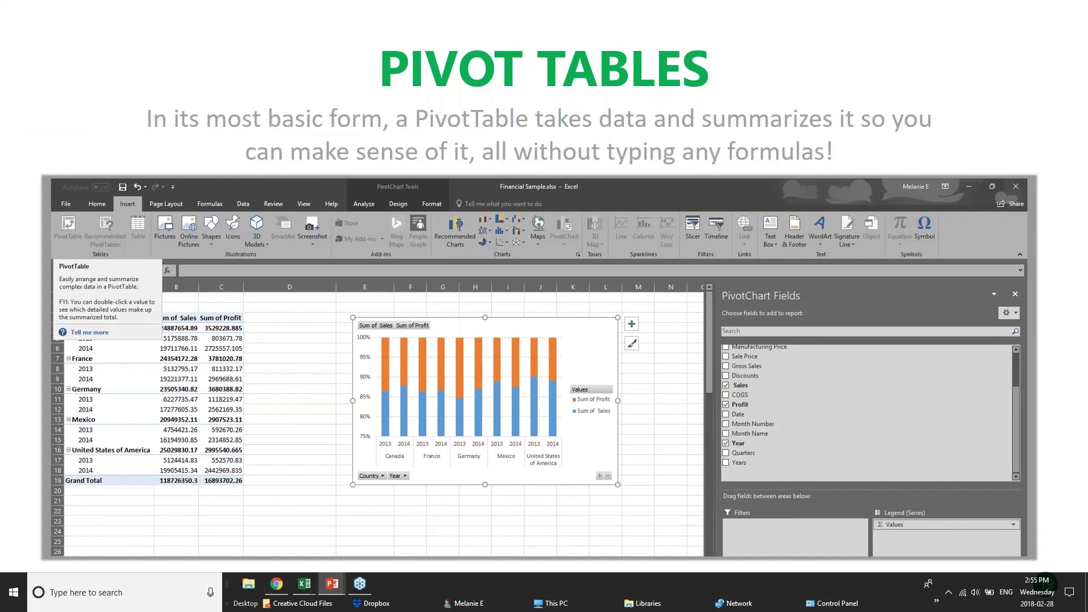
mouse_move(304, 583)
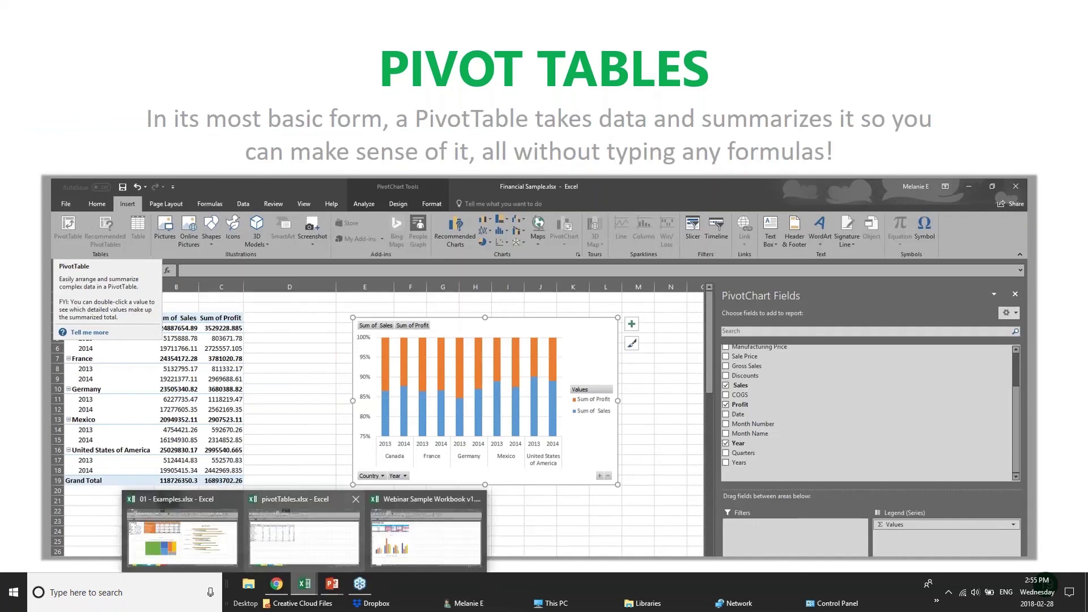
click(312, 544)
- Highlight parts of the pivot: a salesperson row, cells A7:B8 and column C values
click(18, 178)
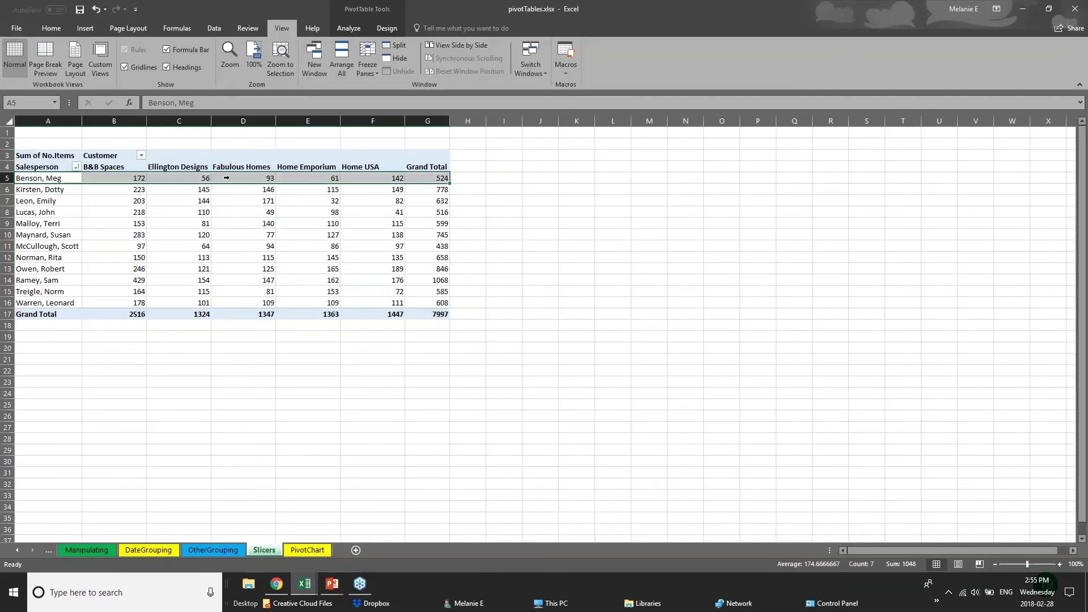
click(468, 178)
drag(56, 201, 128, 213)
click(179, 162)
click(238, 348)
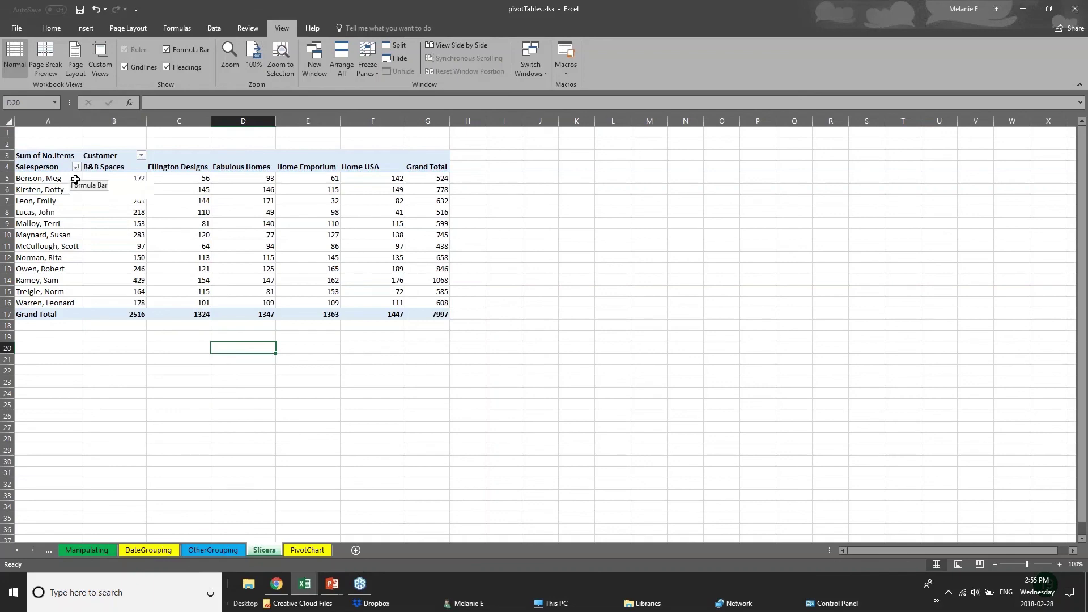
- View the OtherGrouping and PivotChart sheets, then return to 01 - Examples.xlsx
click(226, 549)
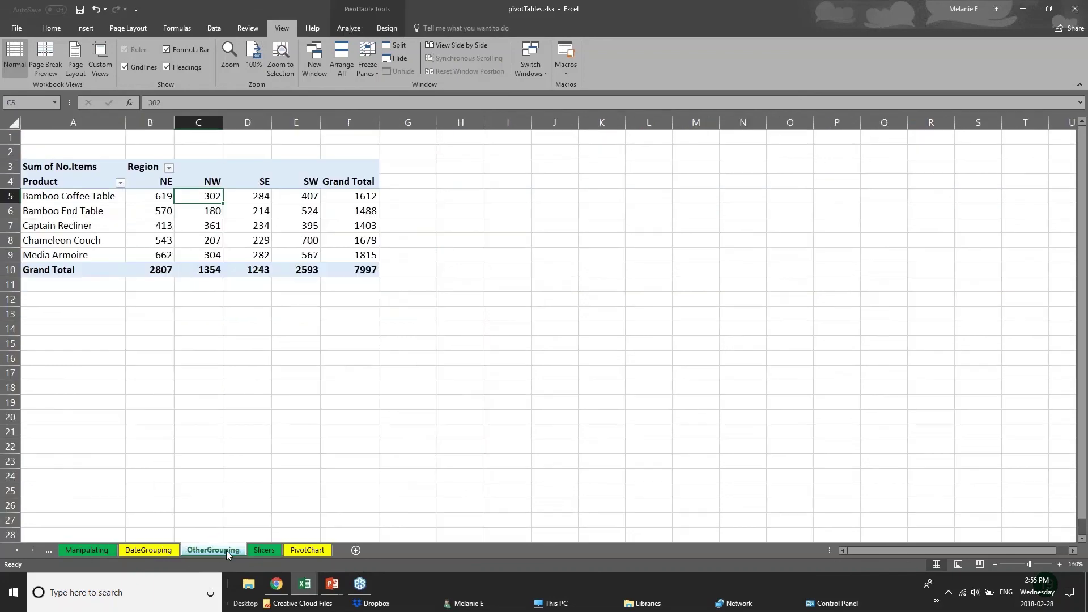
click(306, 550)
mouse_move(304, 584)
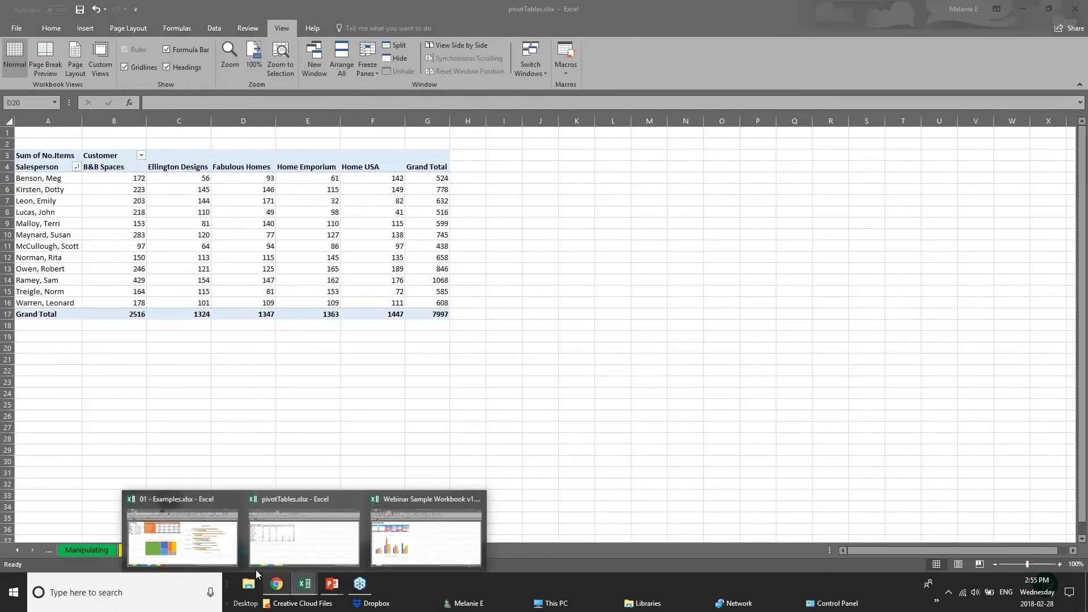
click(232, 538)
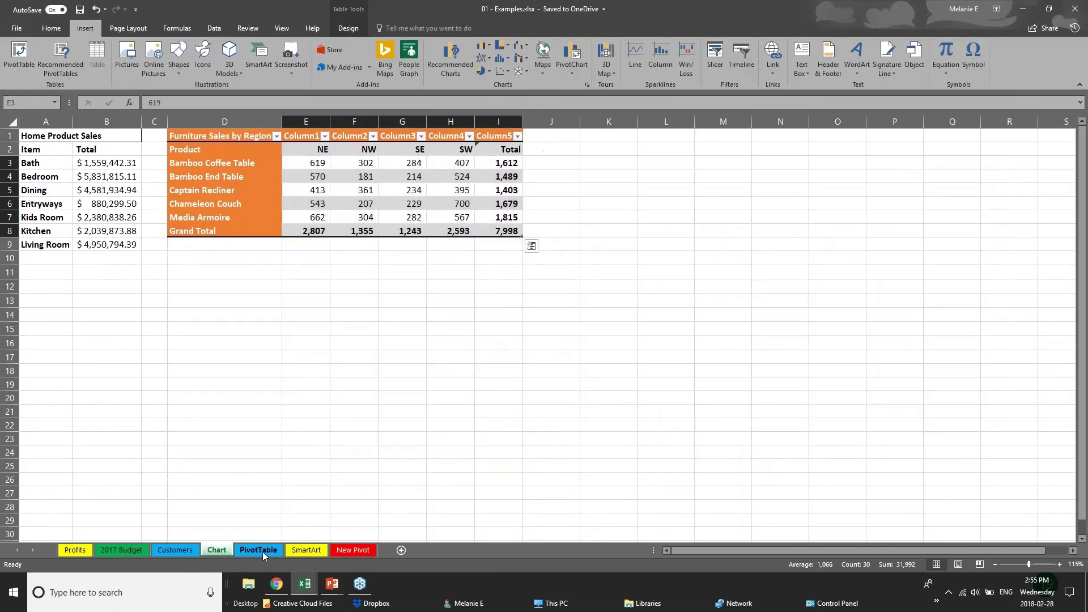
- Delete the old pivot table K1:T11 on the PivotTable sheet
click(263, 551)
click(320, 144)
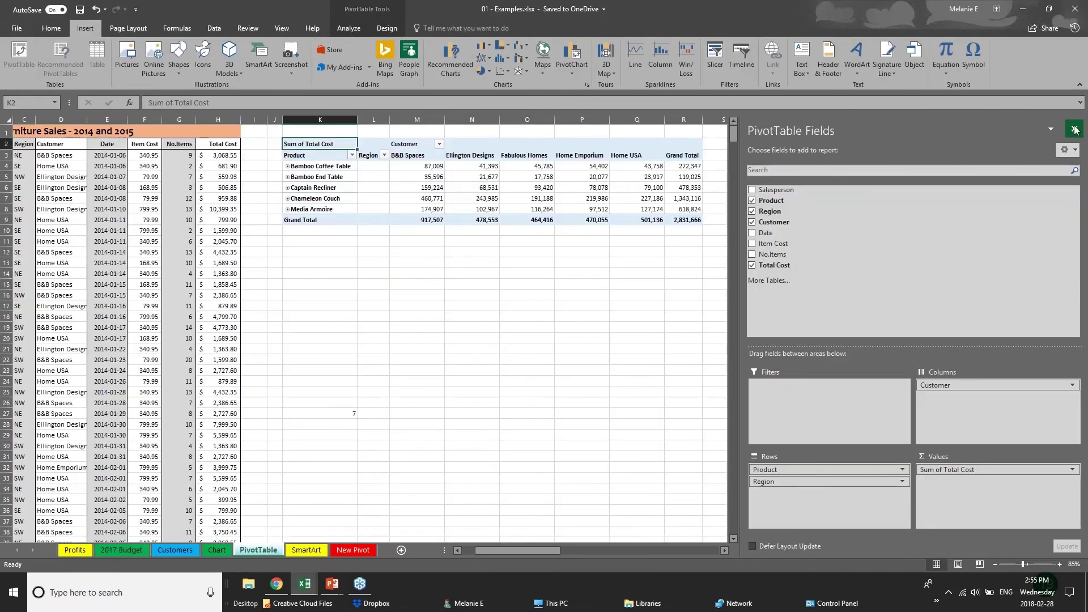
click(1073, 129)
drag(320, 132, 764, 243)
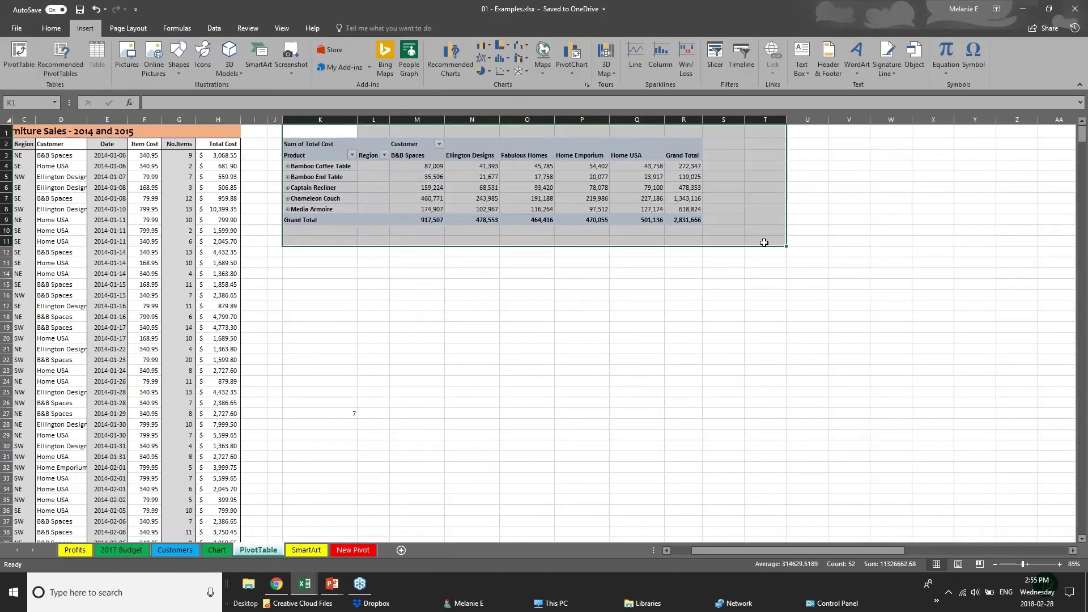
key(Delete)
click(150, 230)
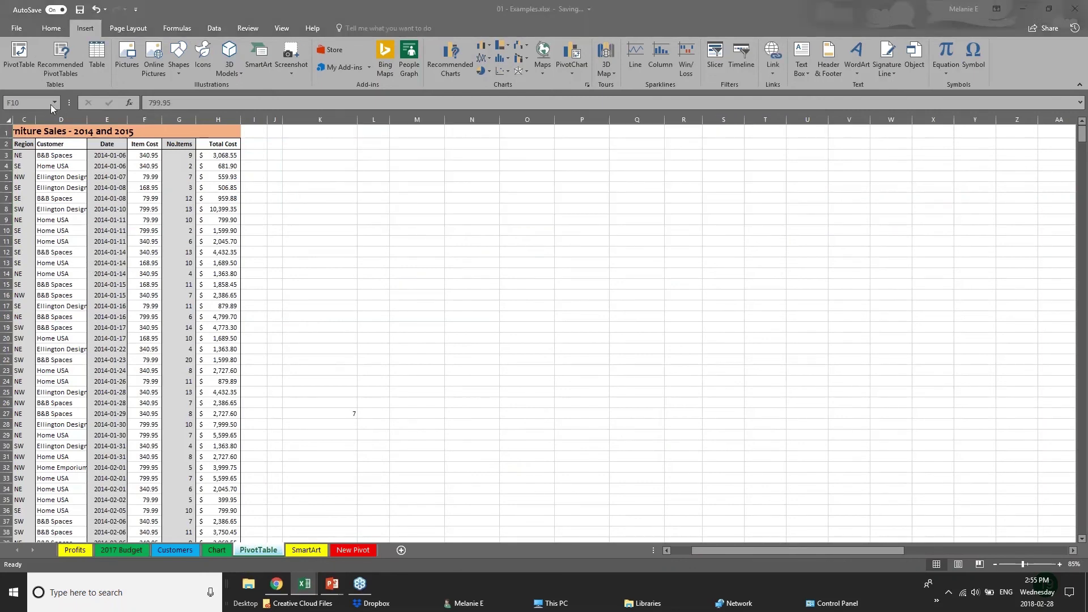
- Inspect the furniture sales data and the Total Cost formula
drag(708, 548, 671, 550)
click(39, 176)
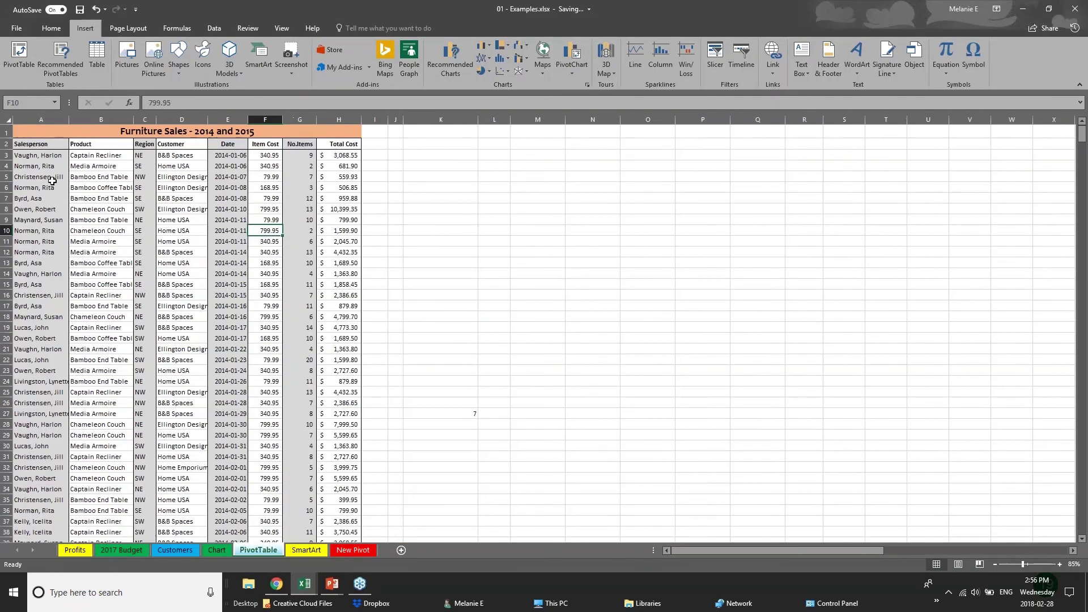
scroll(27, 331, down, 5)
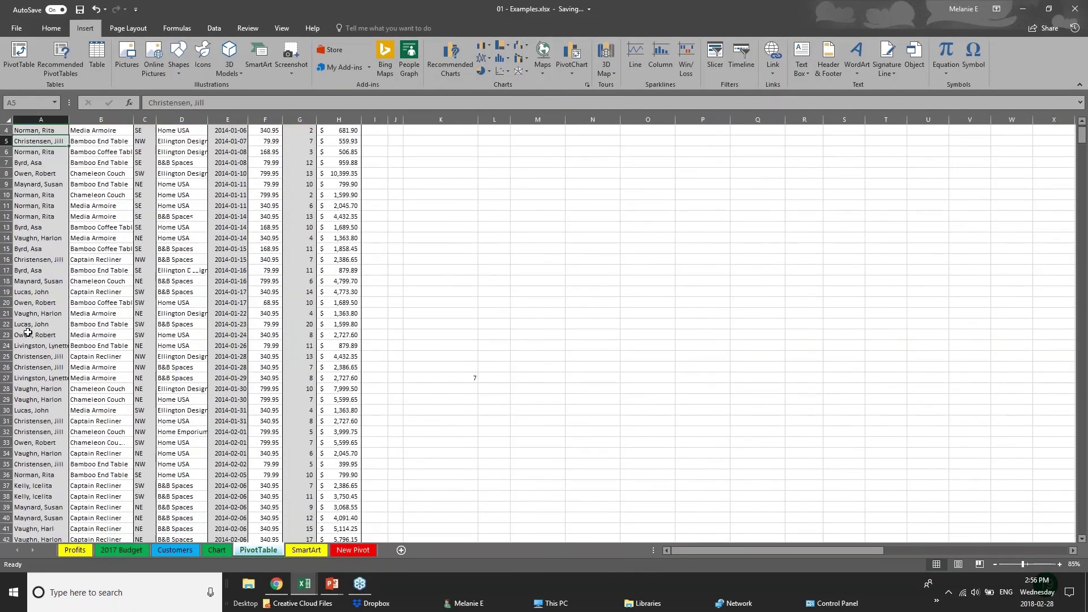
scroll(328, 162, up, 5)
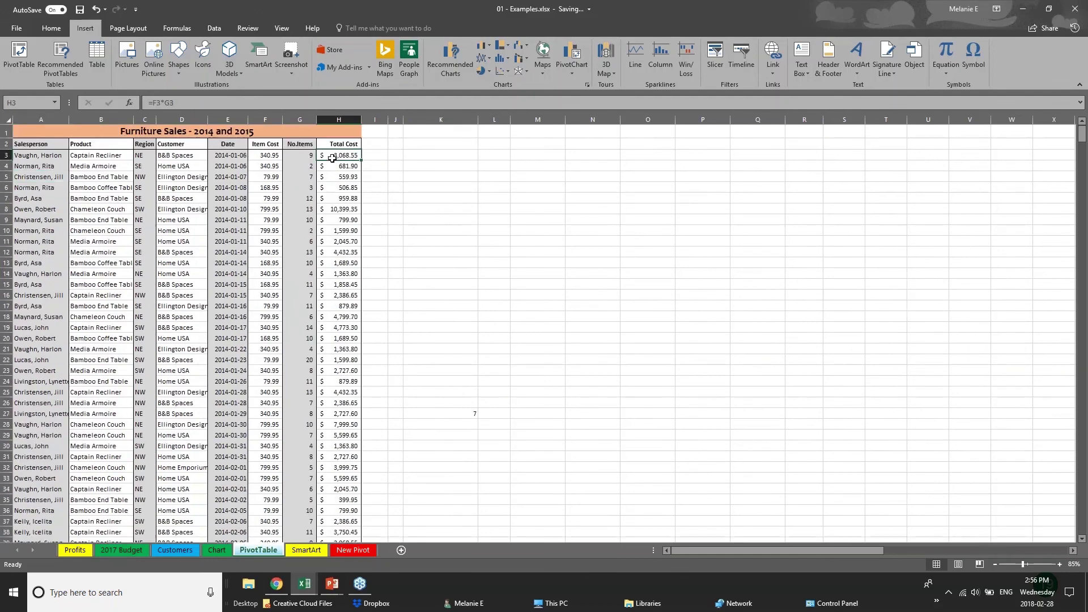
click(335, 228)
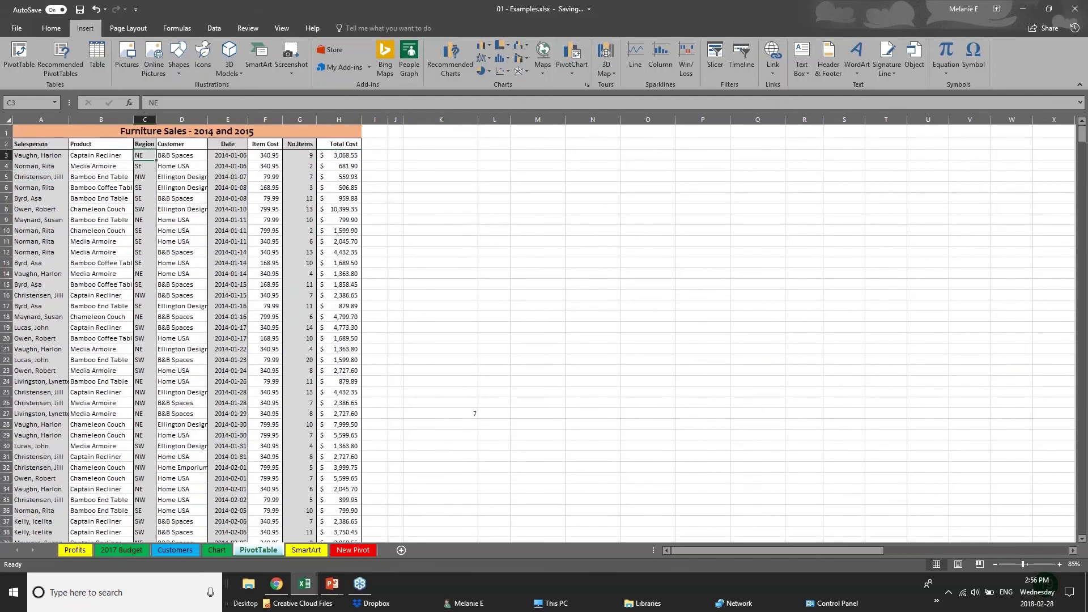
- Scroll through the sales records, select the whole sheet, then select empty cell K14
click(64, 317)
scroll(71, 452, down, 5)
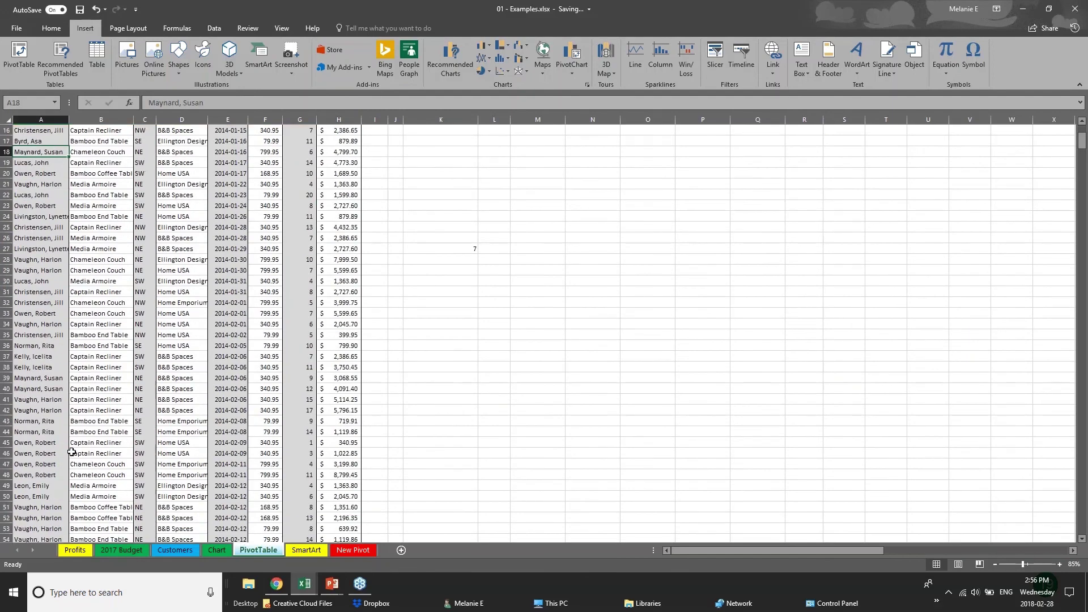
scroll(72, 452, down, 20)
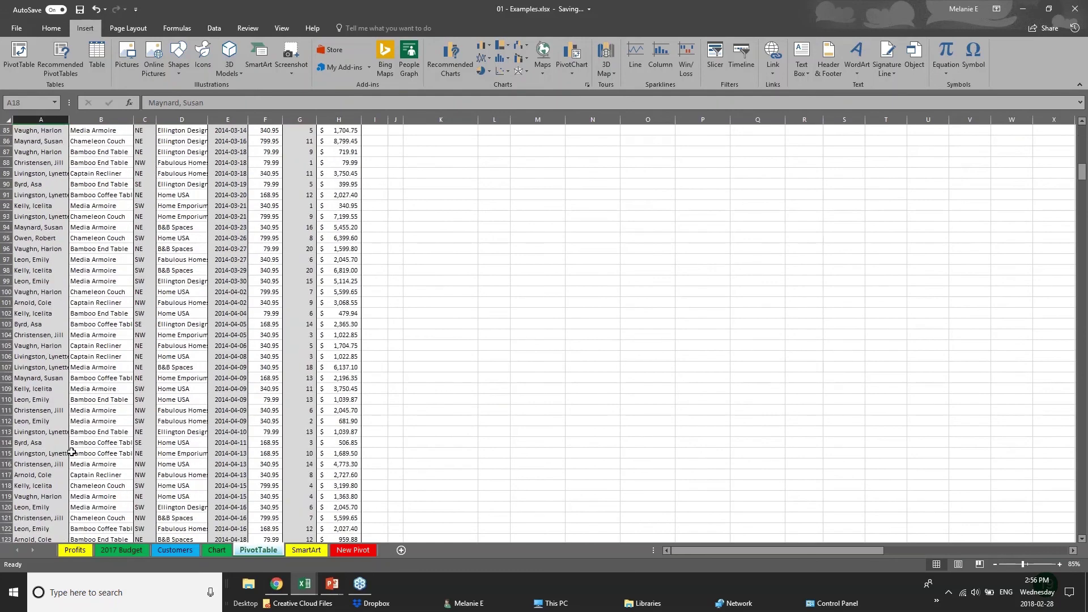
scroll(71, 451, down, 17)
scroll(72, 452, up, 20)
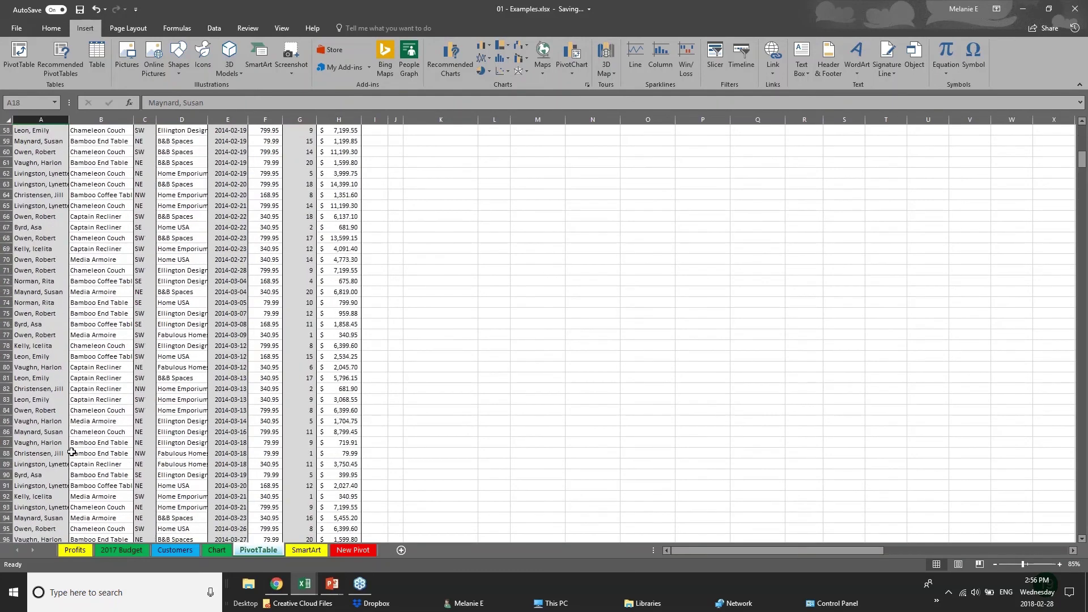
scroll(72, 444, up, 5)
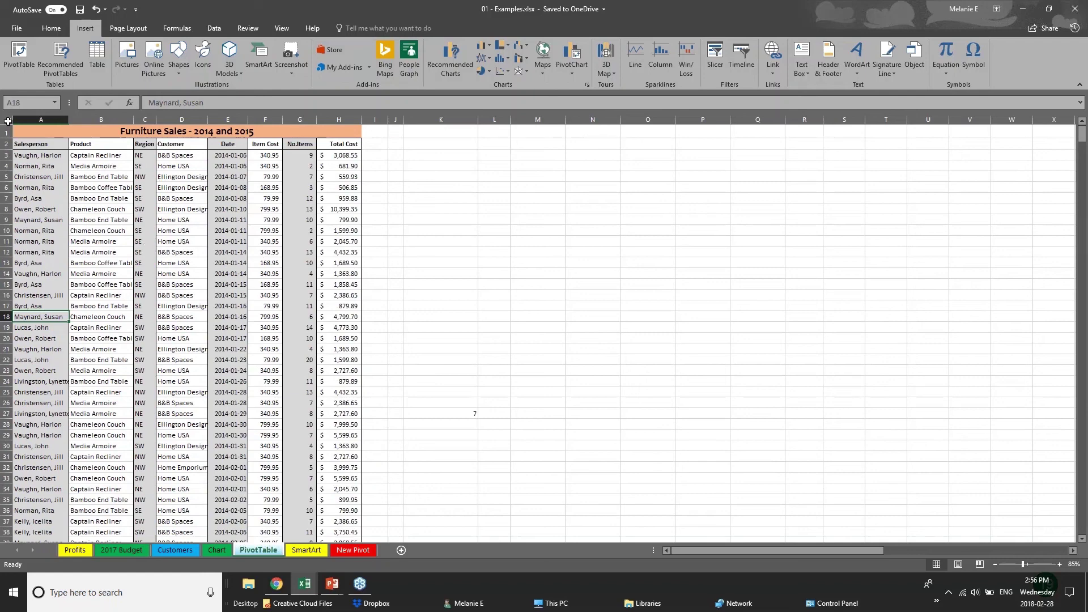
click(8, 121)
click(438, 273)
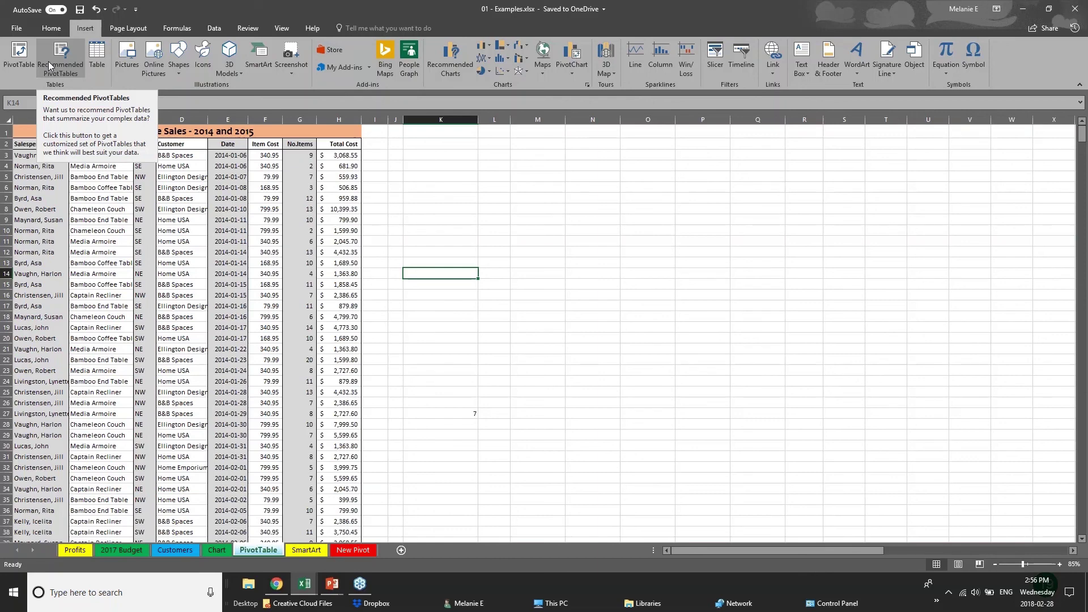
- Try a PivotTable from columns A–H, hit the invalid field name error, and cancel
click(17, 69)
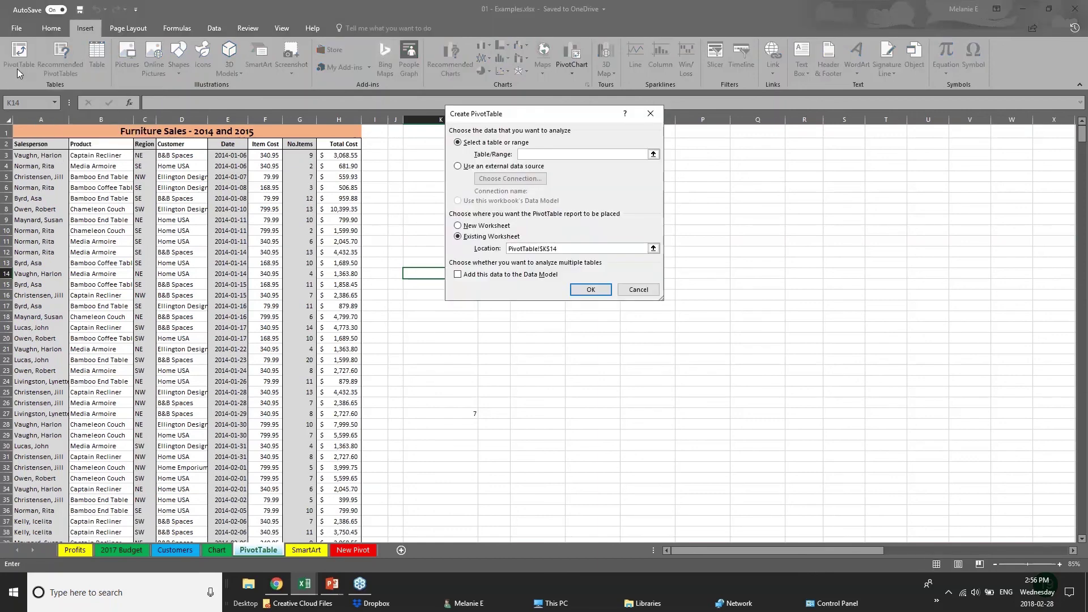
click(34, 120)
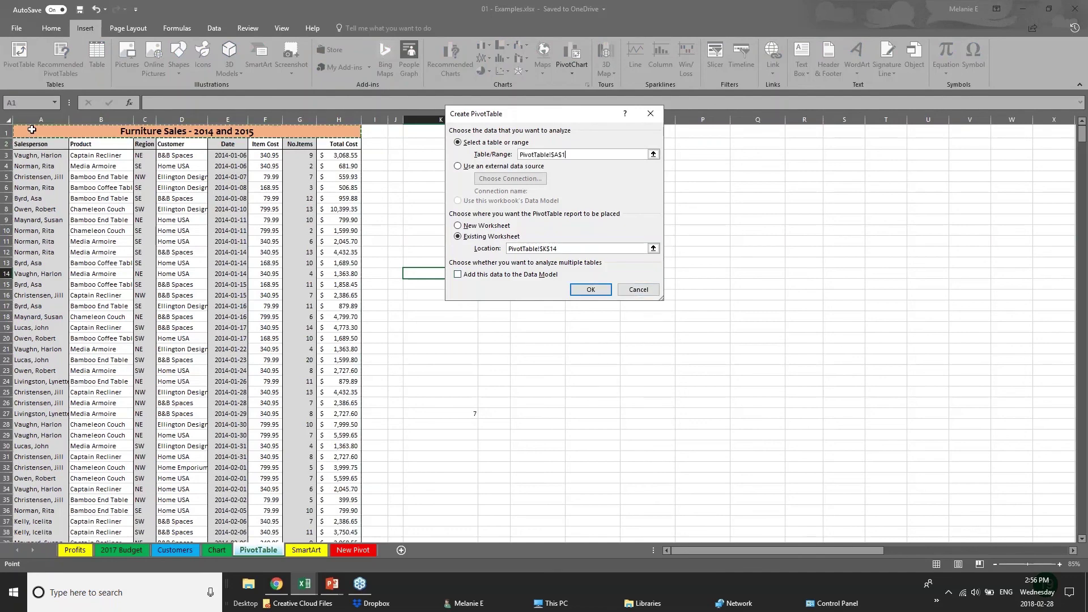
key(Escape)
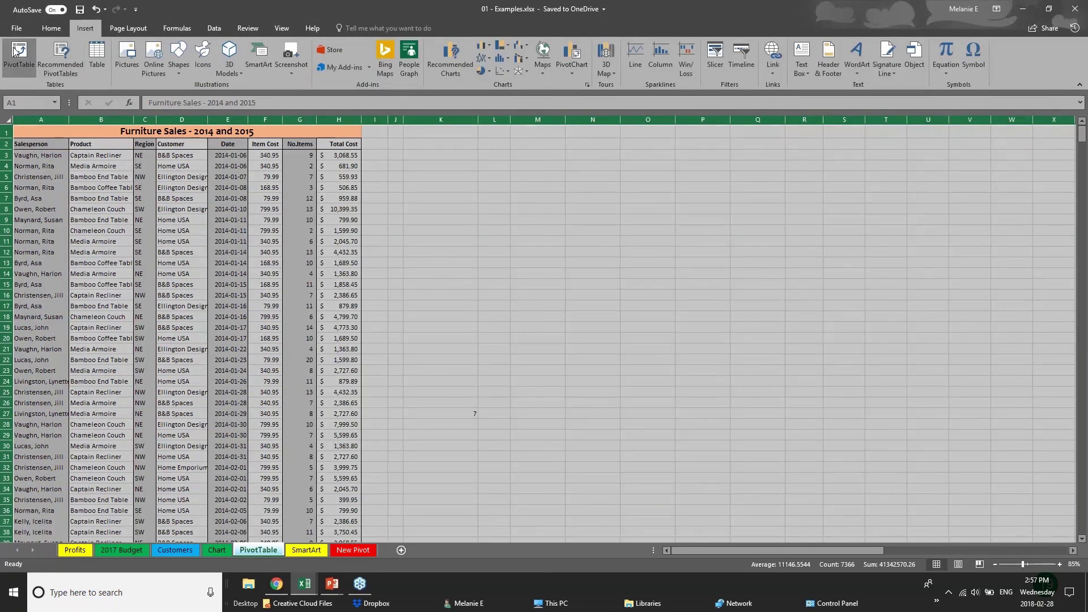
click(27, 52)
click(591, 290)
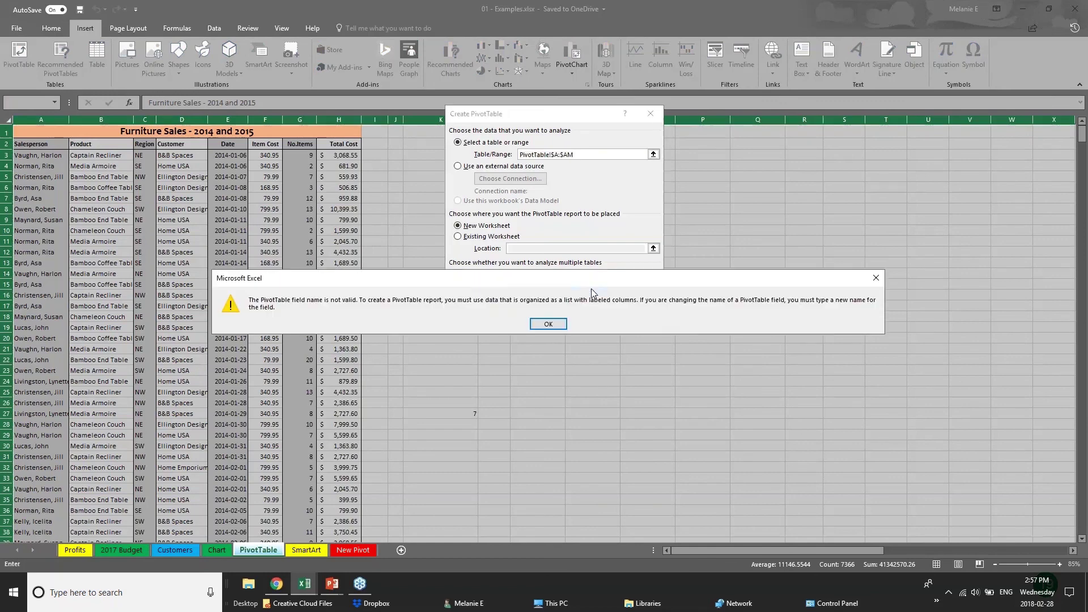
click(538, 325)
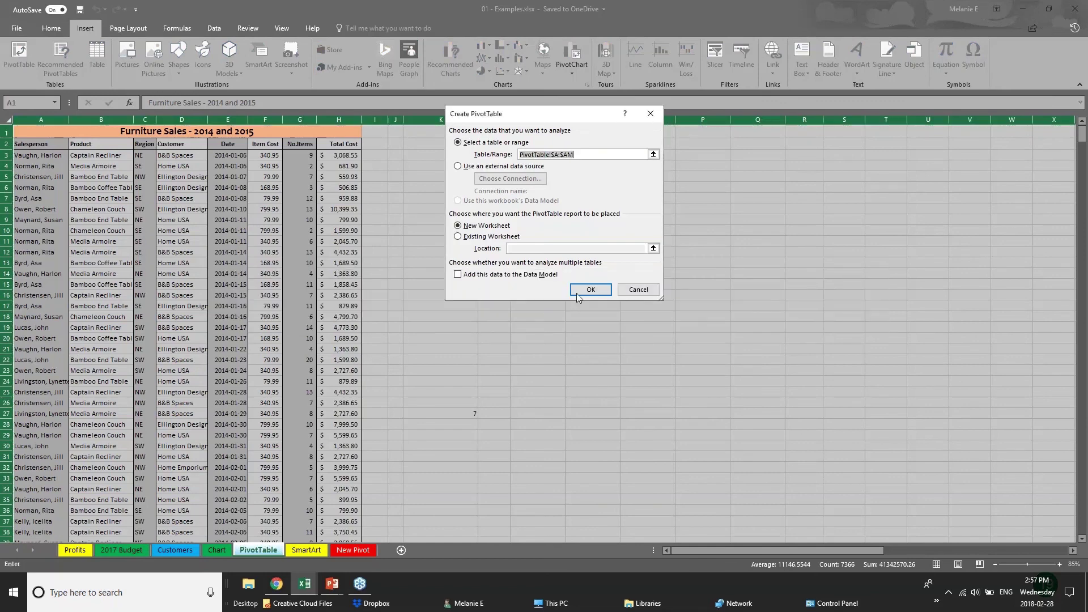
click(577, 294)
click(548, 323)
click(639, 291)
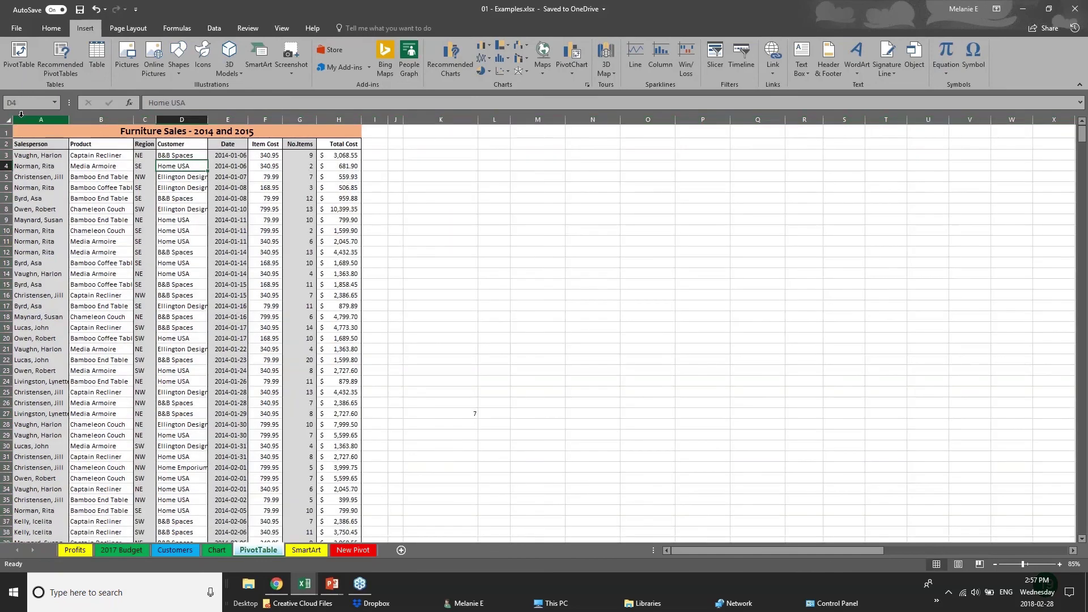
- Select the data from header cell A2 and insert a PivotTable on a new worksheet
click(34, 143)
key(ctrl+shift+Down)
key(ctrl+shift+Right)
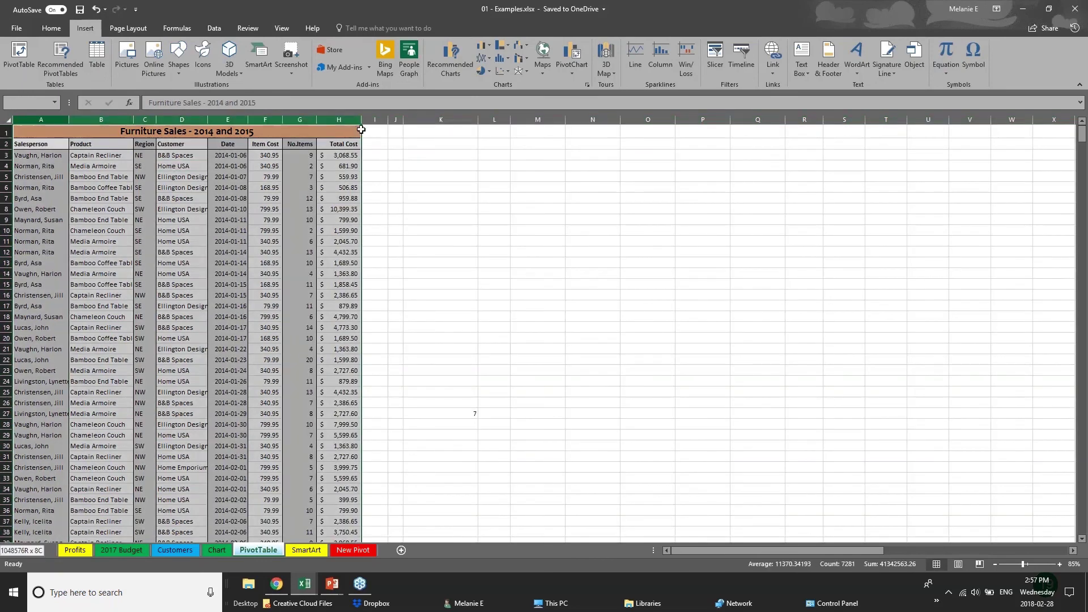
click(18, 57)
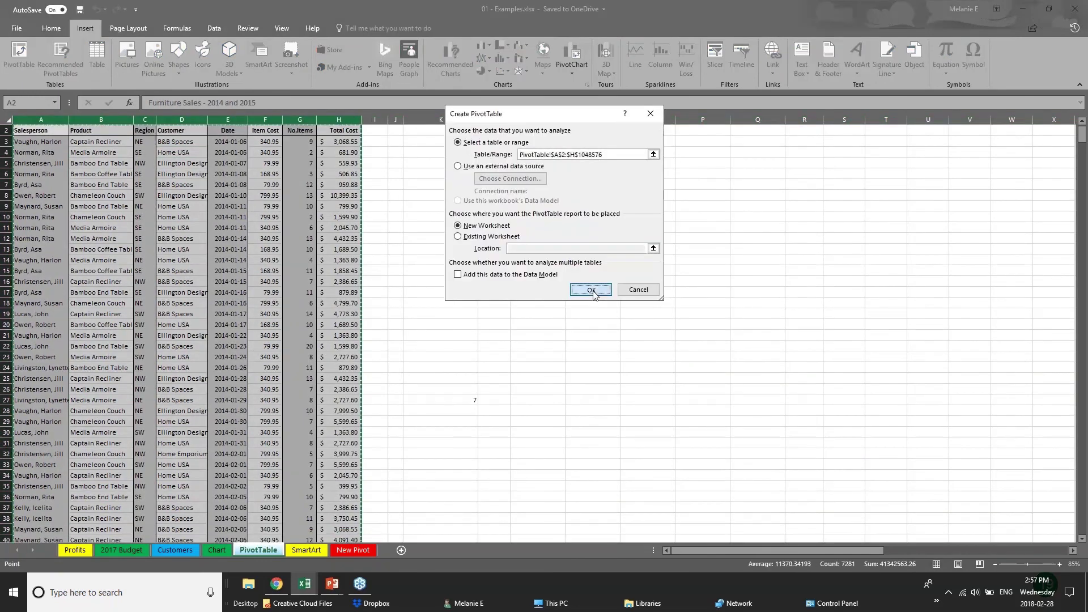
click(661, 289)
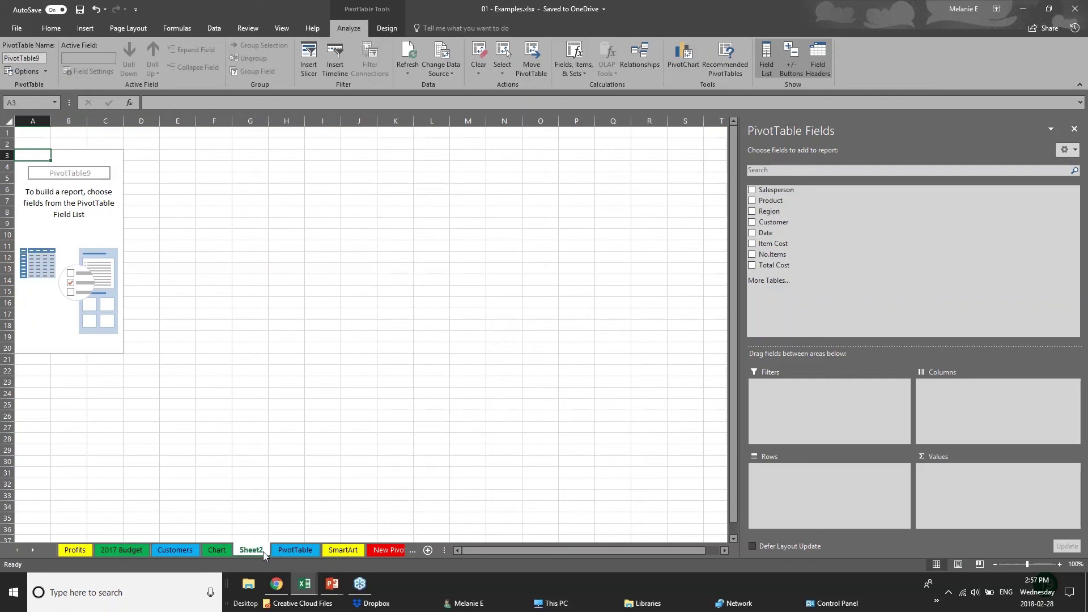
- Rename Sheet2 to 'PIVOT 2' and select a cell in the empty PivotTable
double_click(262, 550)
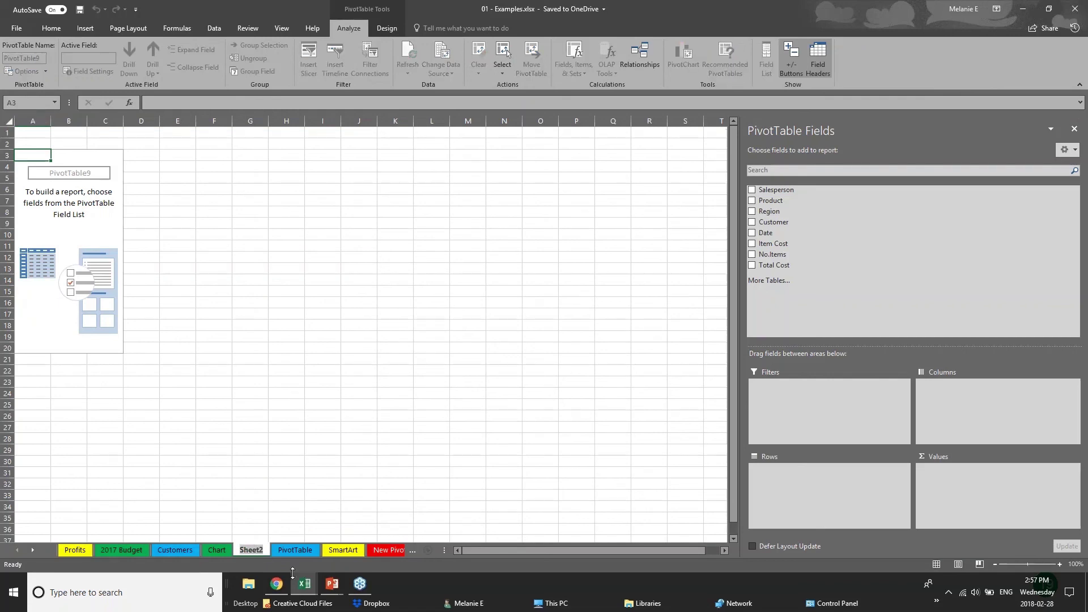
text(PIV)
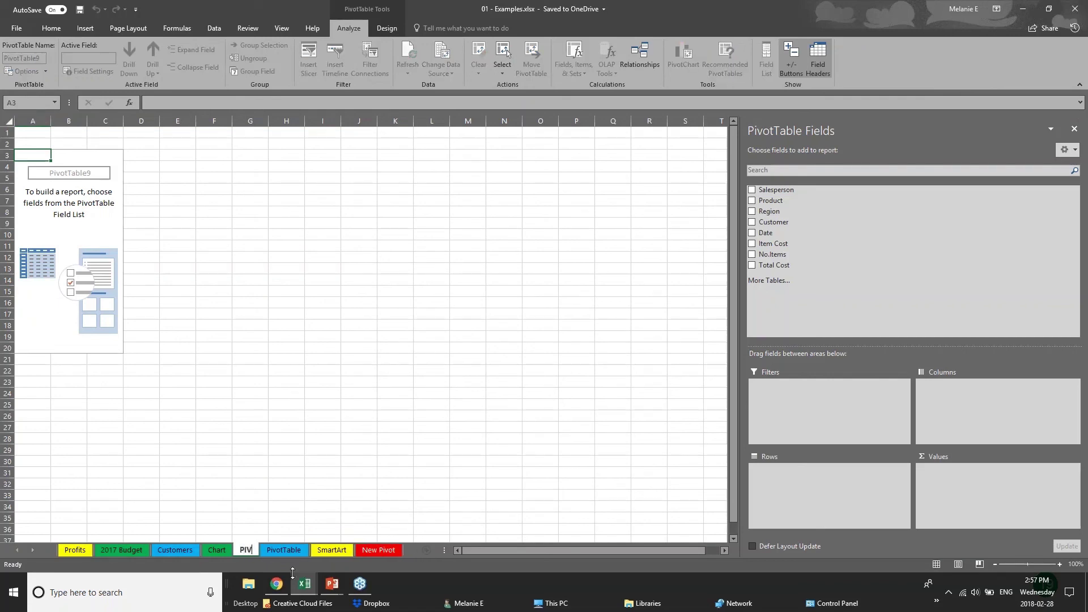
text(OT 2)
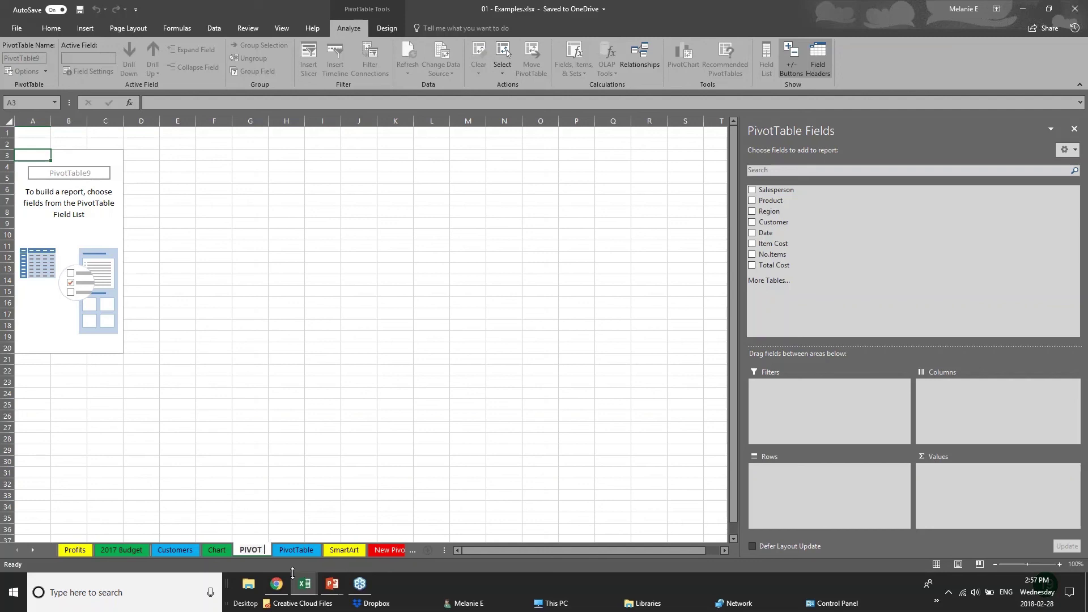
key(Return)
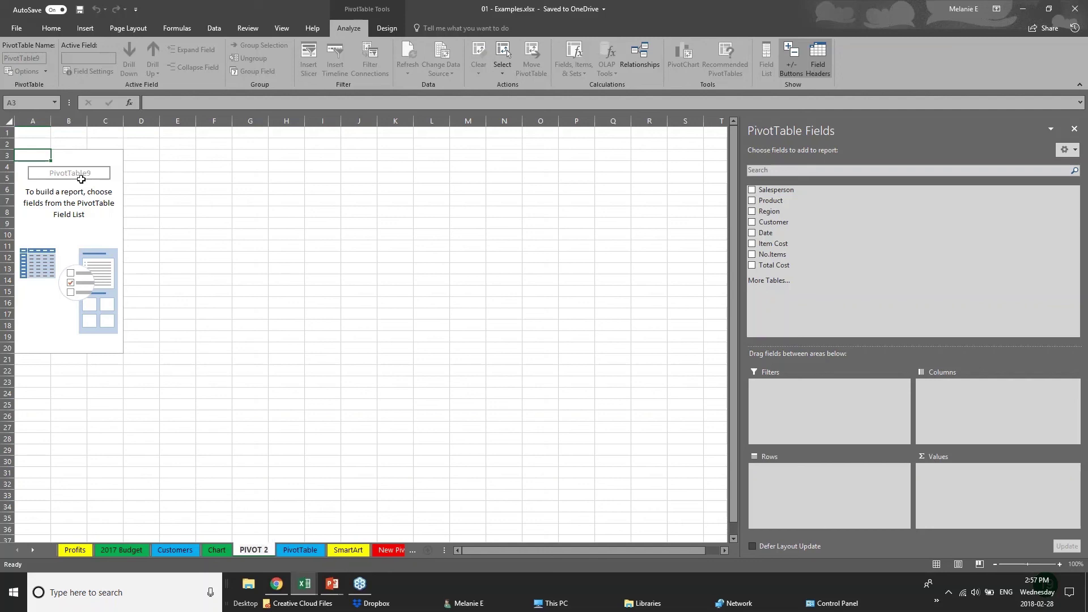
click(81, 176)
click(75, 166)
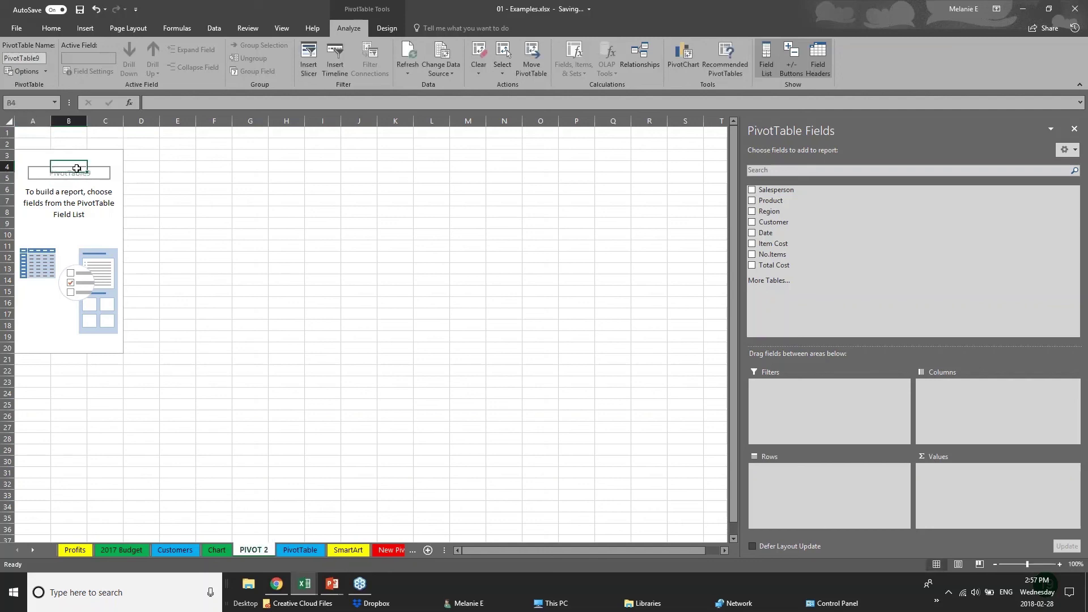
- Put Region and Years in the PivotTable rows, dropping the Quarters and Date fields
click(1075, 11)
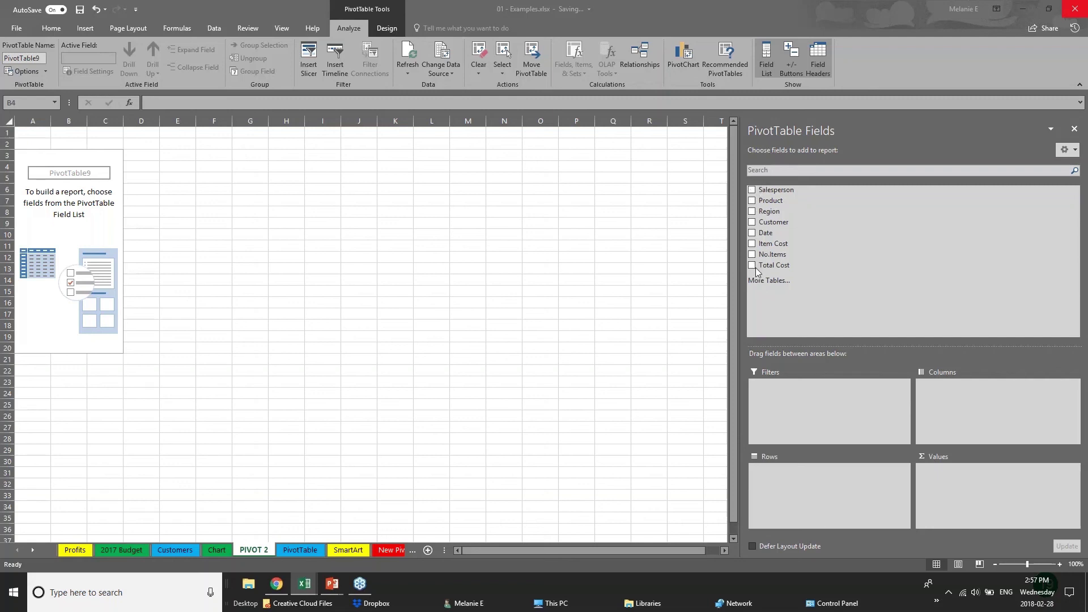
click(751, 212)
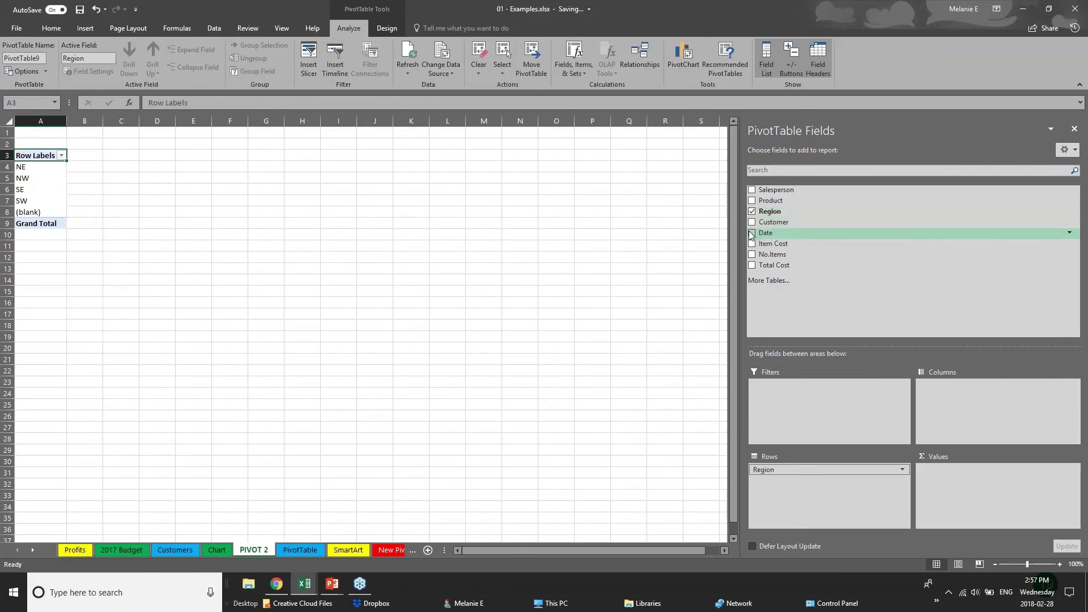
click(752, 234)
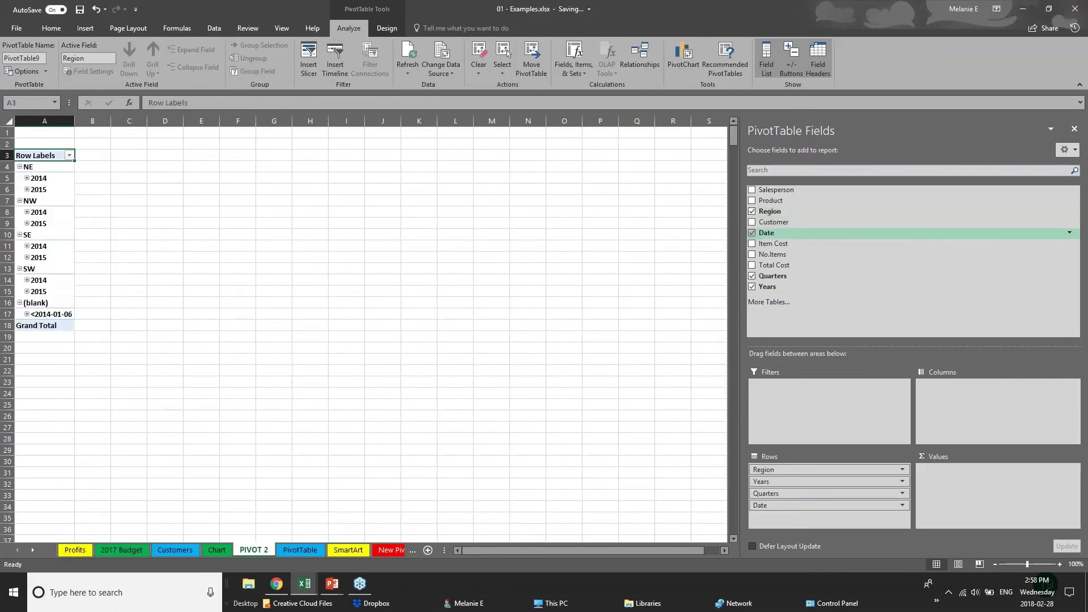
click(752, 276)
click(751, 233)
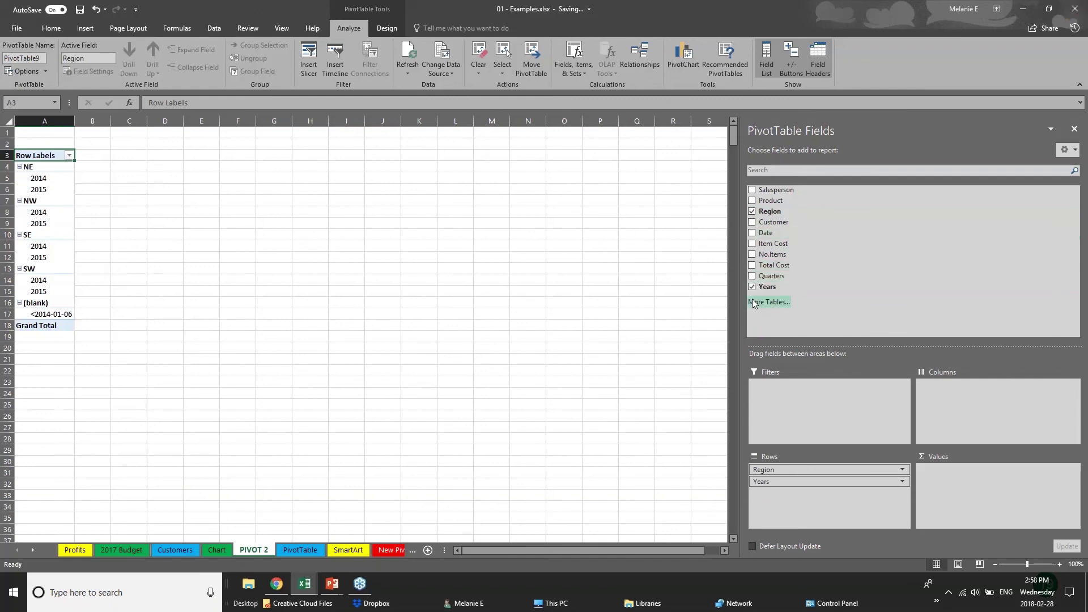
- Add Sum of Total Cost to the values and widen columns A and B
click(752, 266)
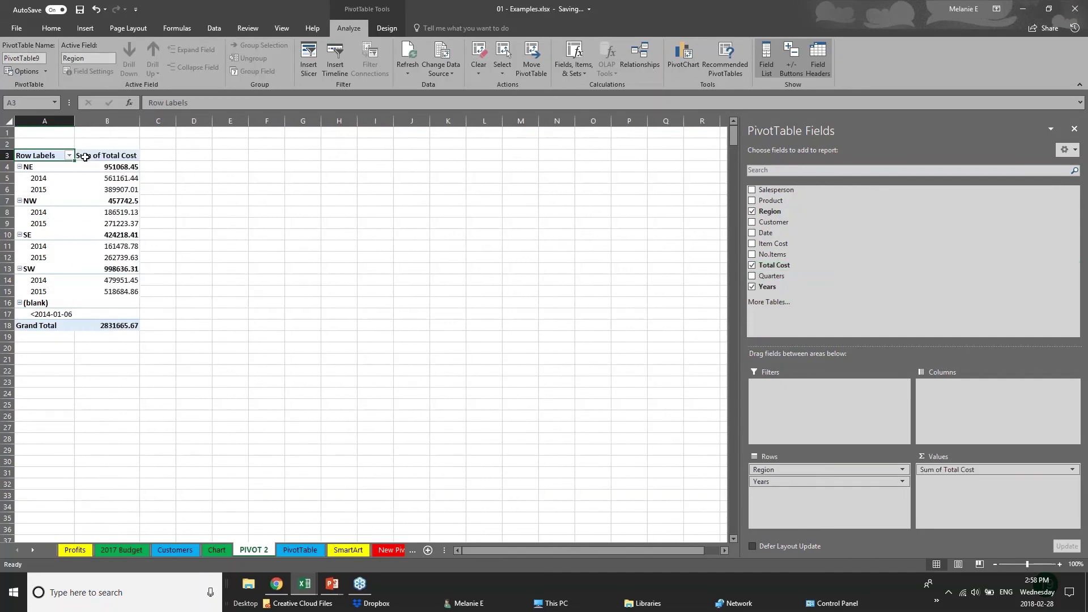
drag(76, 124, 119, 124)
drag(184, 124, 255, 124)
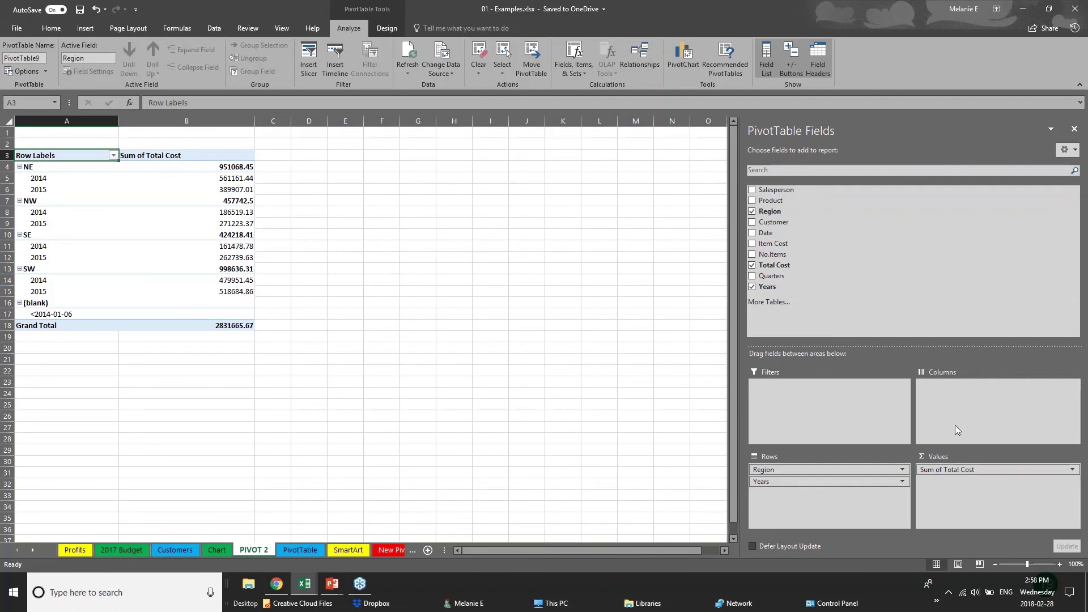
- Move the Years field from Rows to Columns
click(799, 481)
click(814, 483)
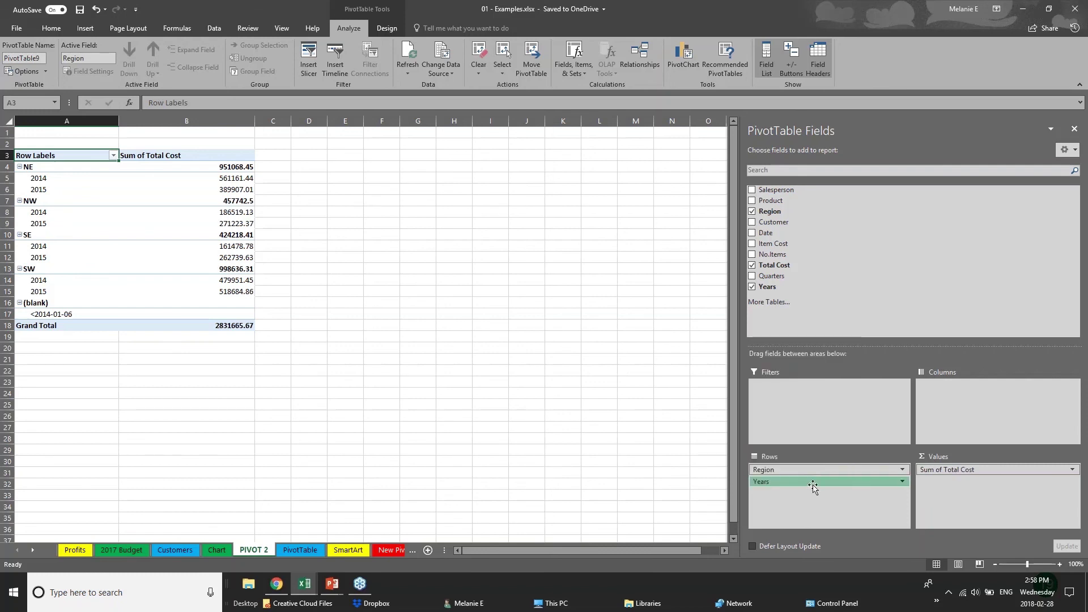
click(809, 482)
drag(809, 482, 965, 408)
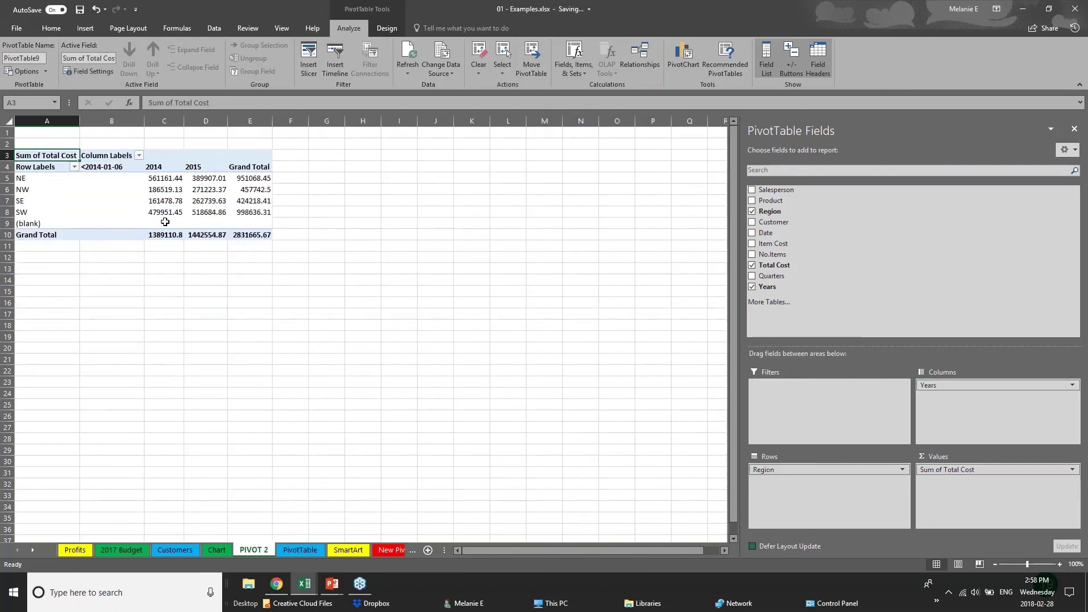
- Check the regional 2014 and 2015 totals, then move Years back into the rows
click(129, 181)
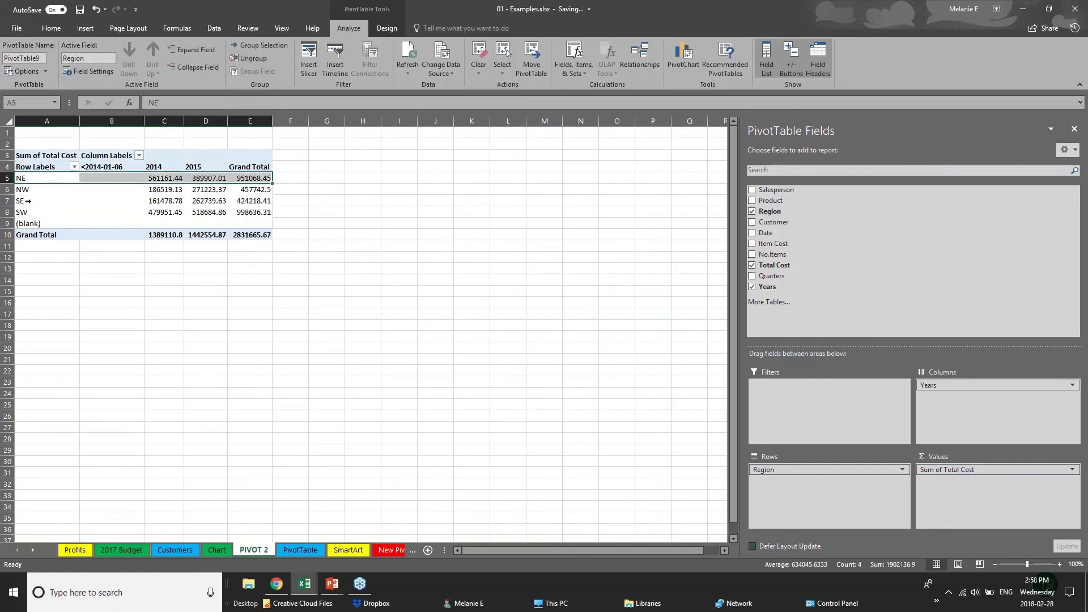
key(Down)
key(Down)
key(Down)
click(152, 179)
click(158, 202)
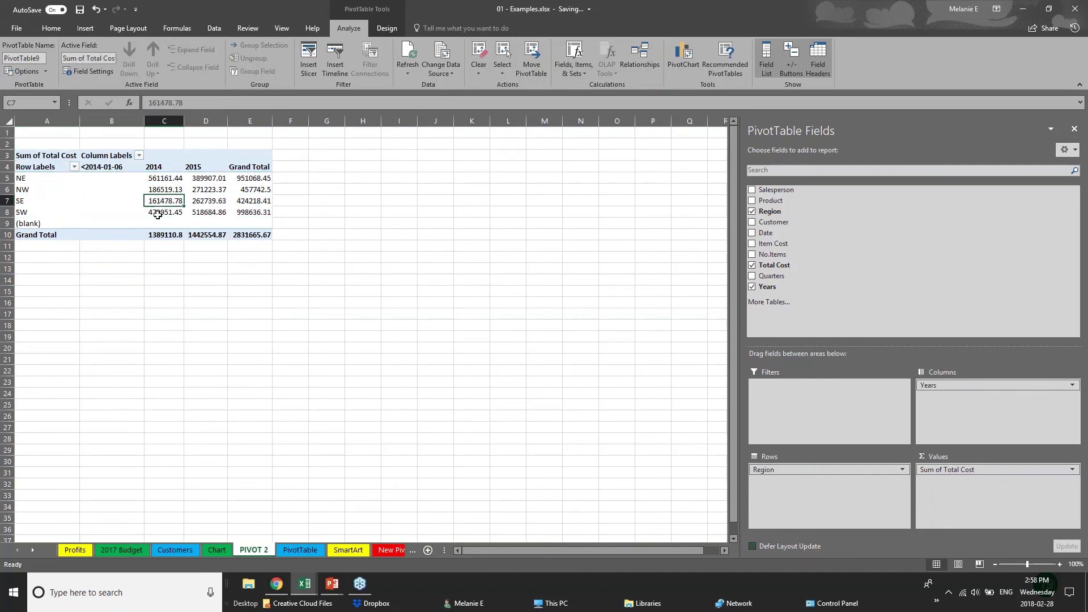
click(221, 169)
click(220, 193)
click(216, 212)
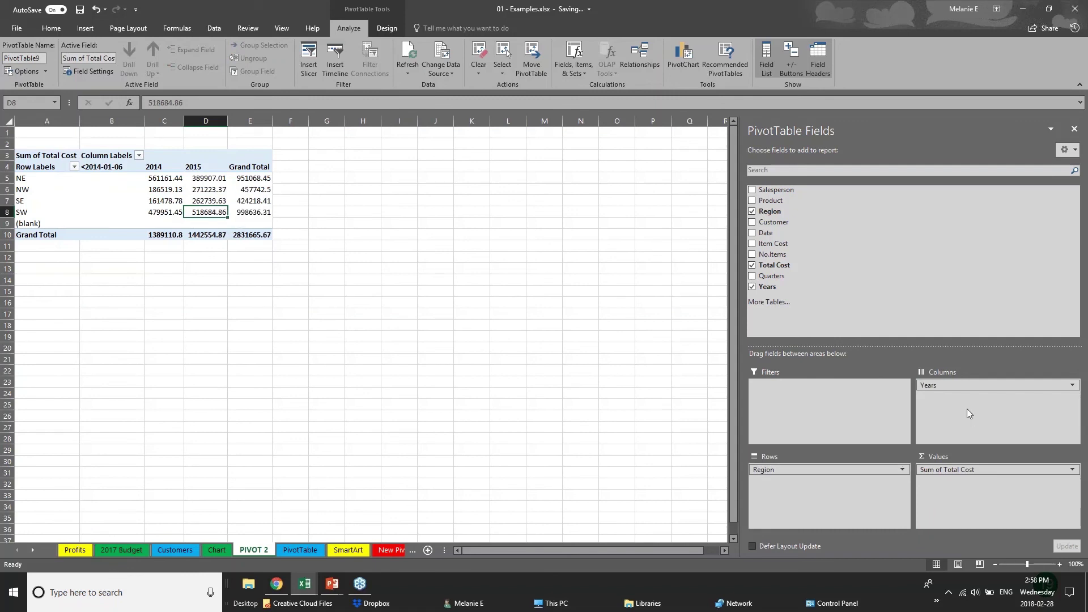
mouse_move(952, 385)
mouse_down()
mouse_move(935, 420)
mouse_move(815, 495)
mouse_move(811, 487)
mouse_move(963, 386)
mouse_up()
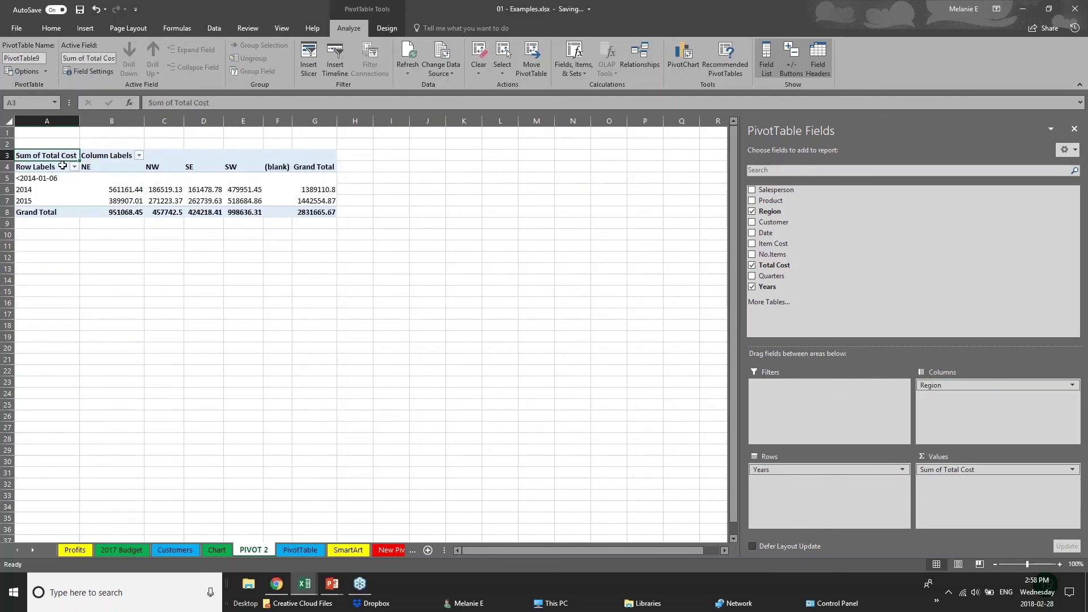
- Add Customer and Date, placing Customer in the columns under Region
click(752, 223)
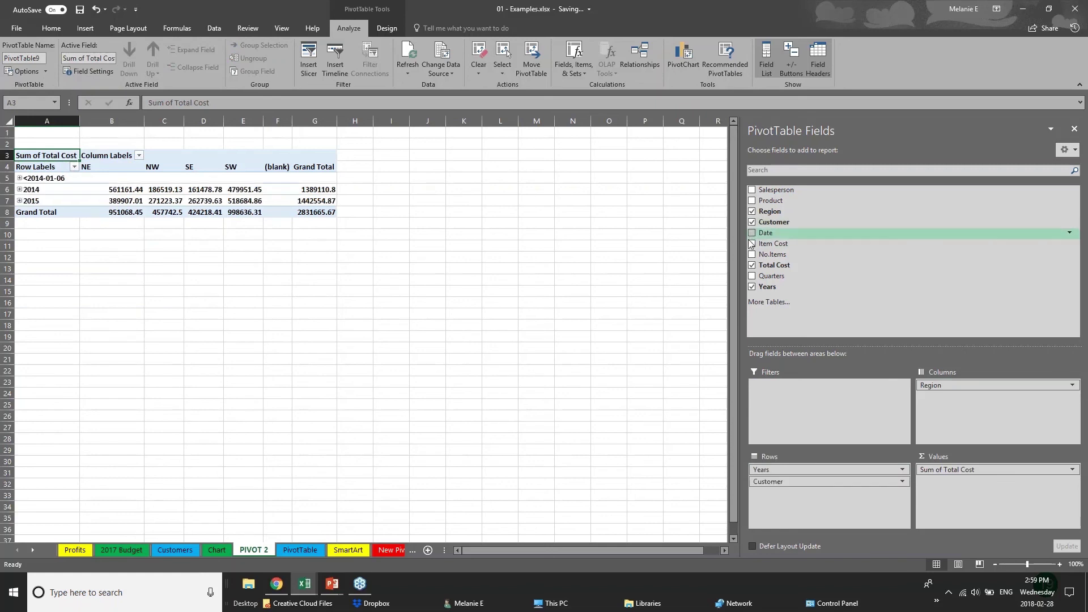
click(752, 233)
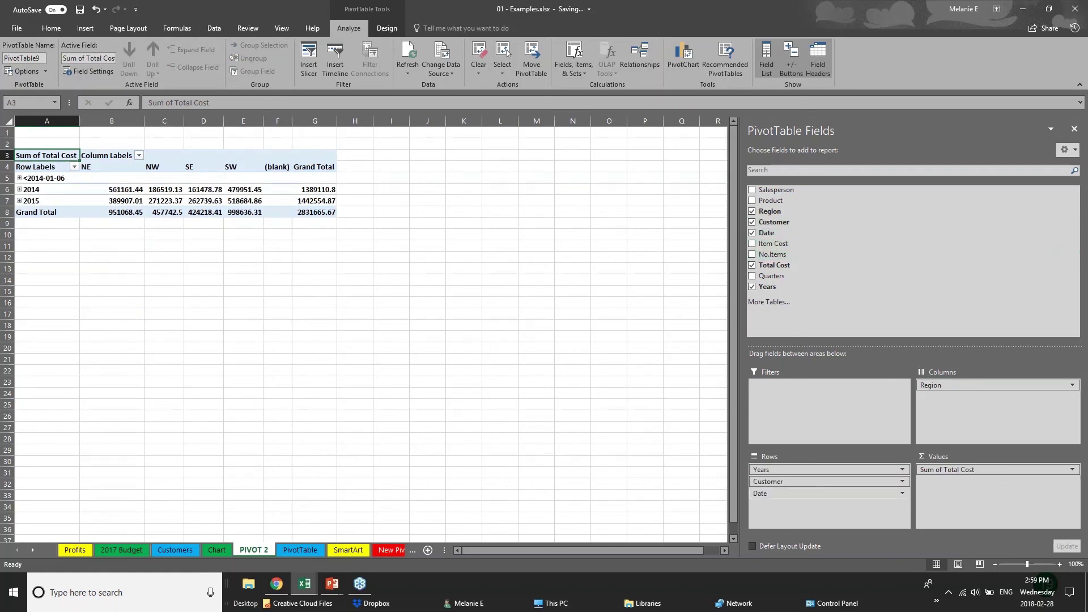
drag(866, 481, 964, 398)
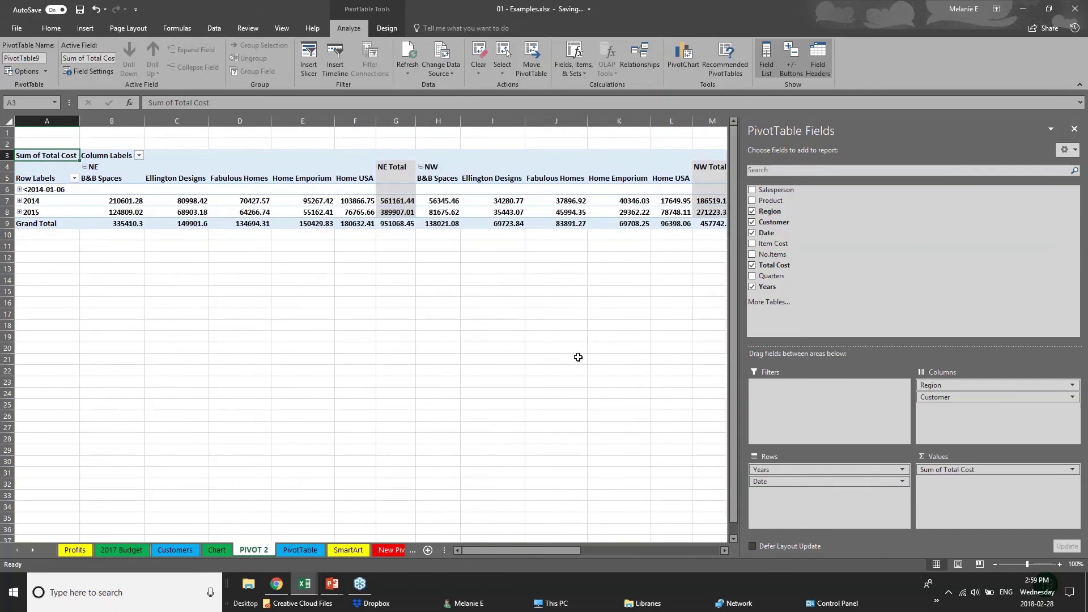
- Expand the 2014 and 2015 rows into months, then collapse them again
click(20, 192)
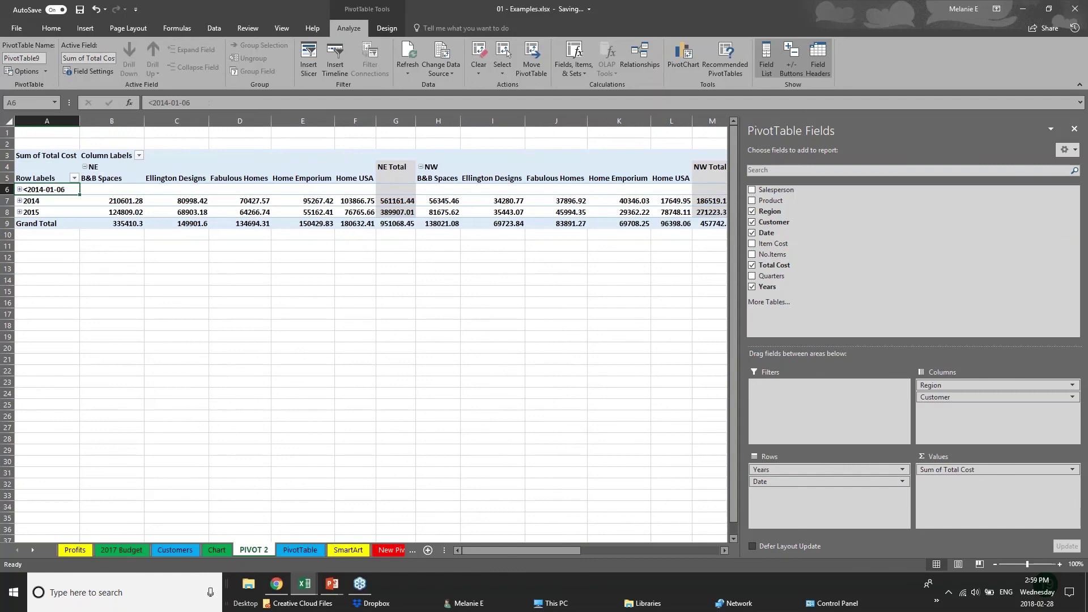
click(20, 202)
click(19, 202)
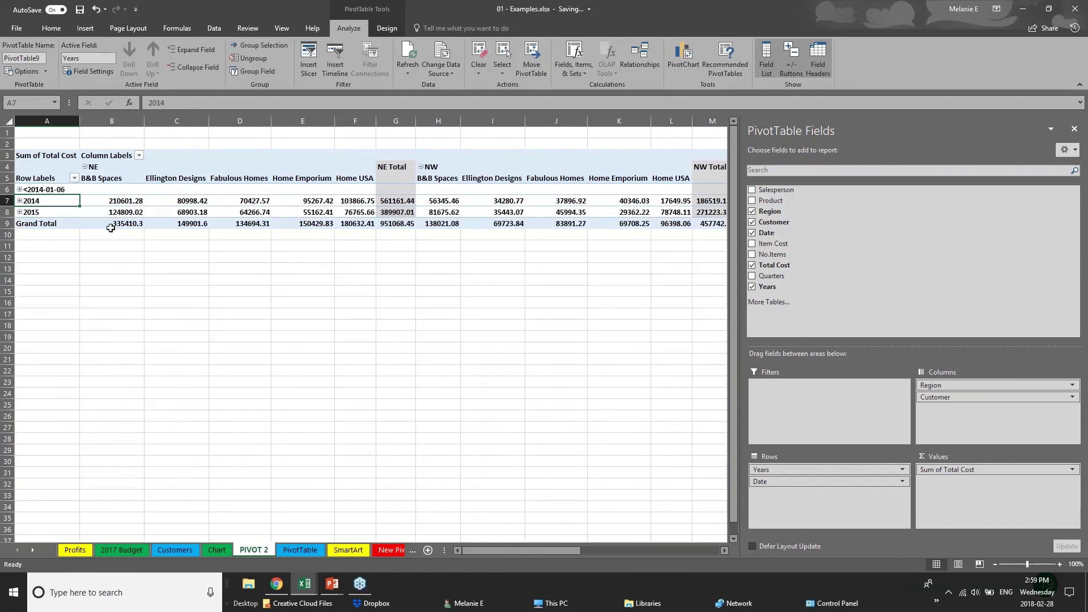
click(20, 212)
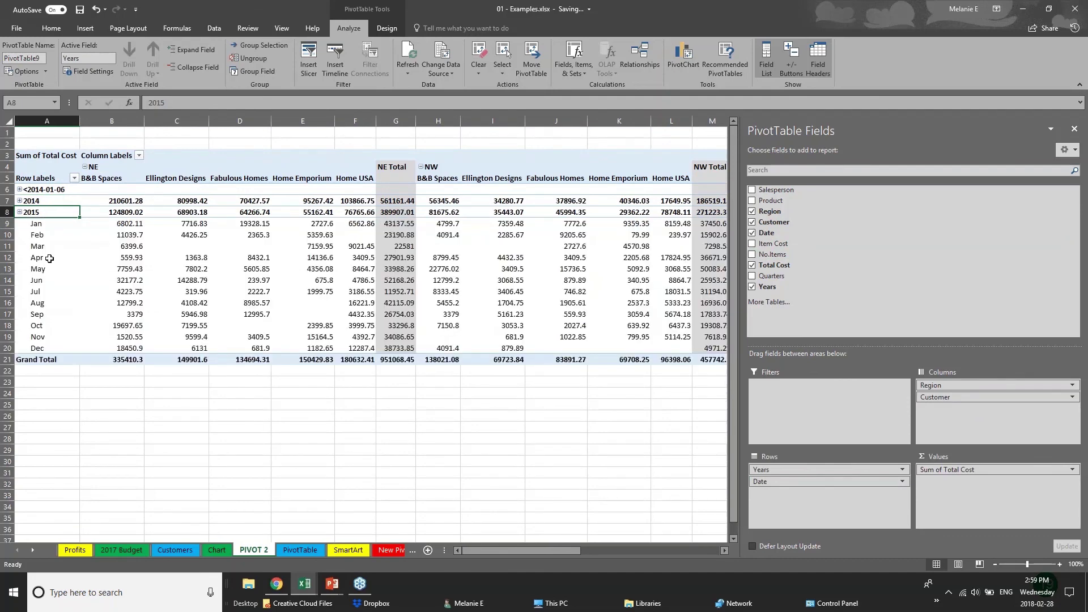
click(20, 212)
- Remove the Customer and Date fields, leaving Total Cost by Region and Years
click(453, 279)
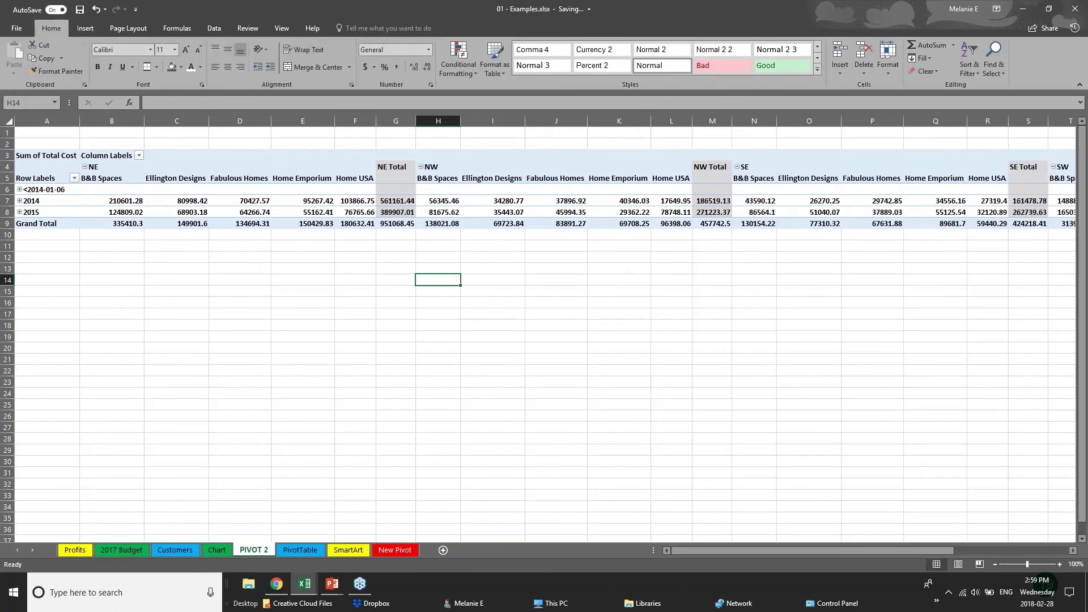
click(796, 190)
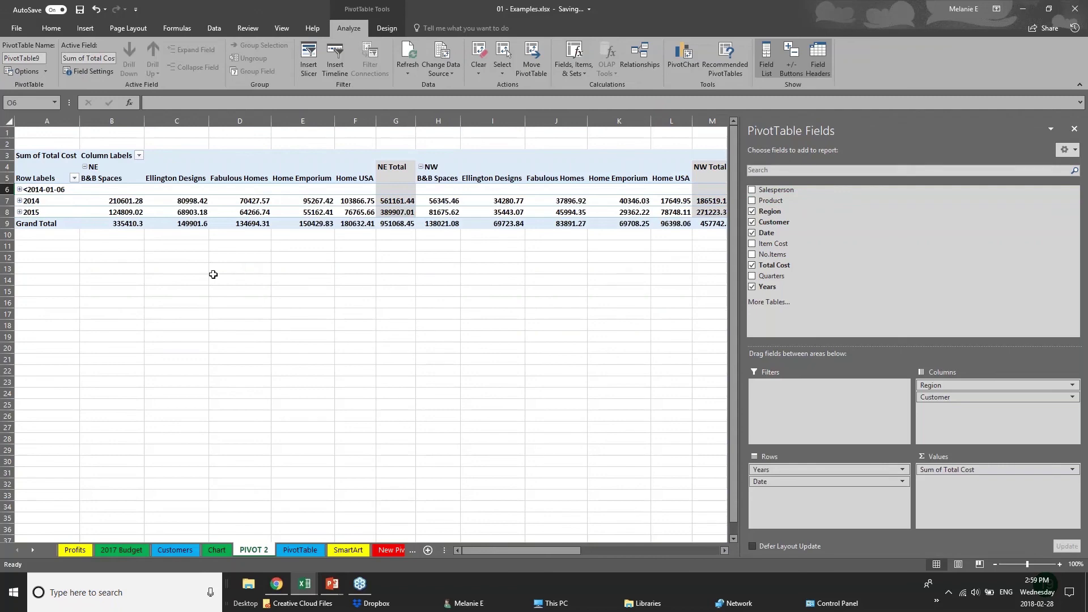
click(61, 269)
click(385, 214)
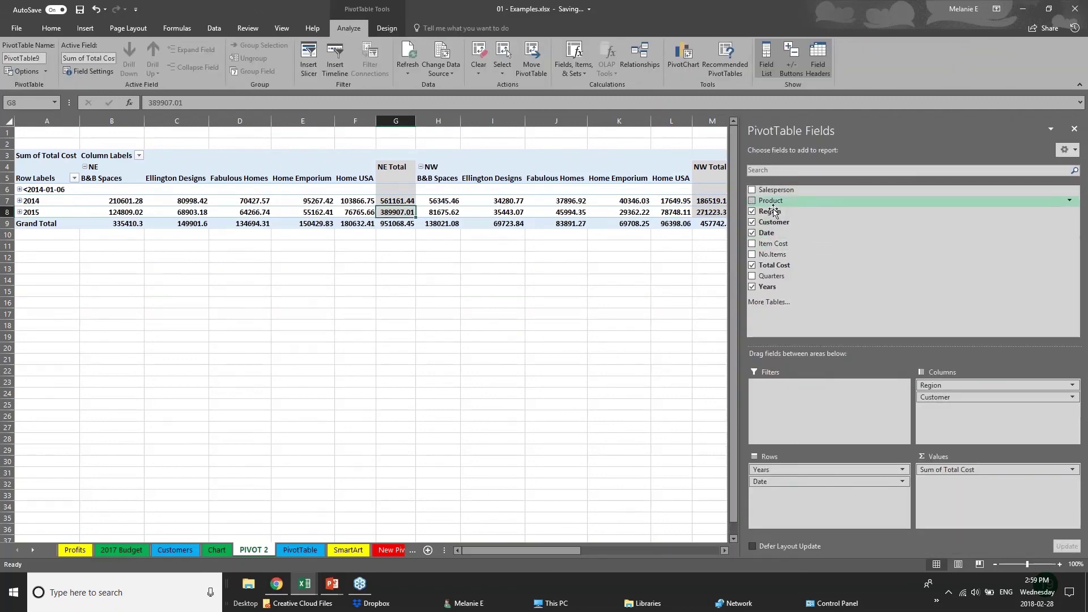
click(751, 222)
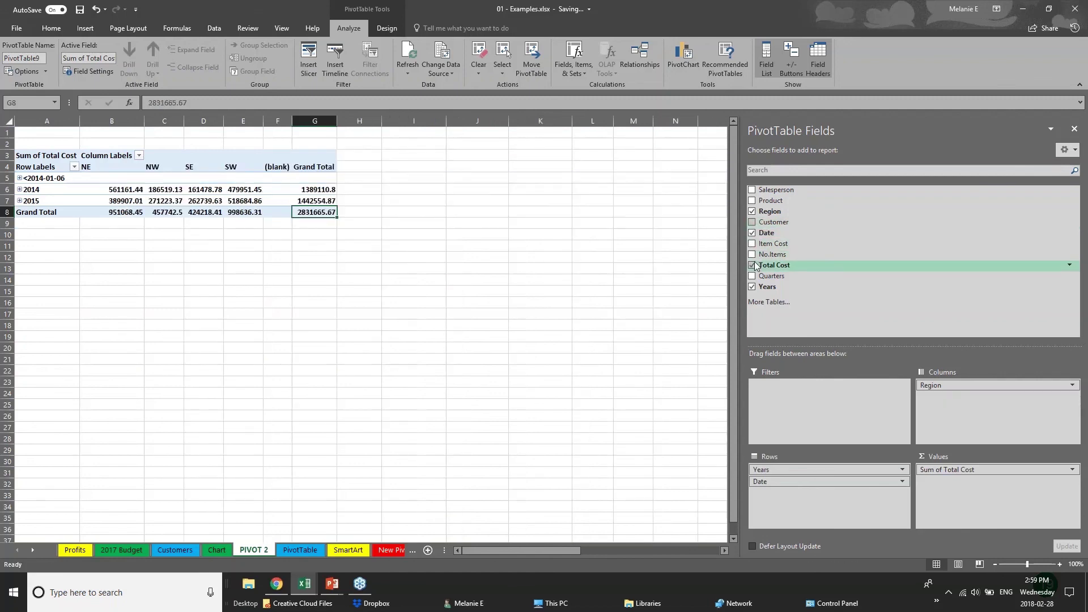
click(752, 233)
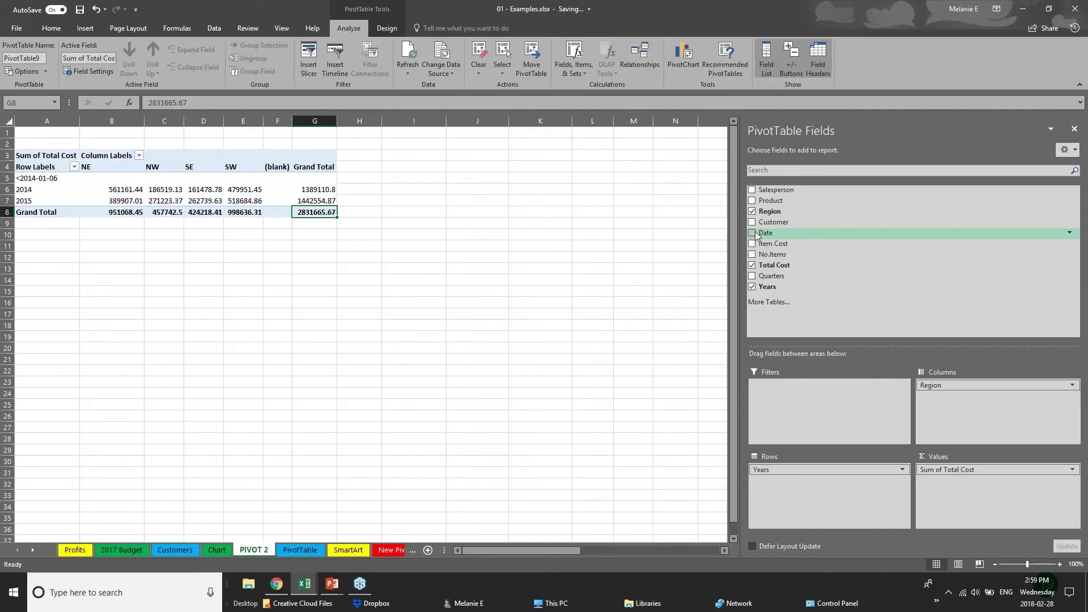
click(65, 245)
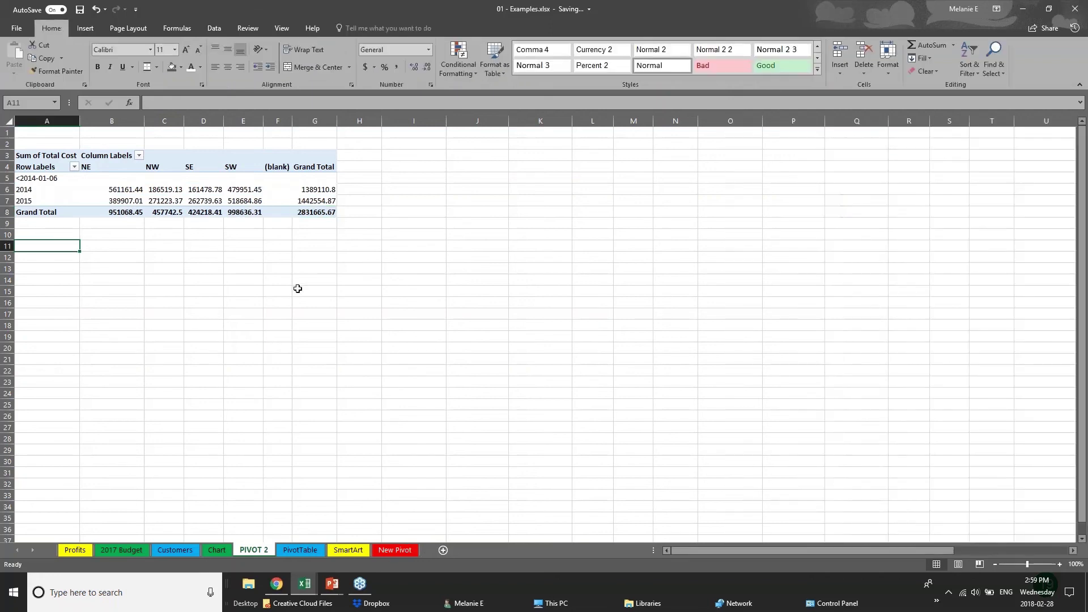
click(170, 211)
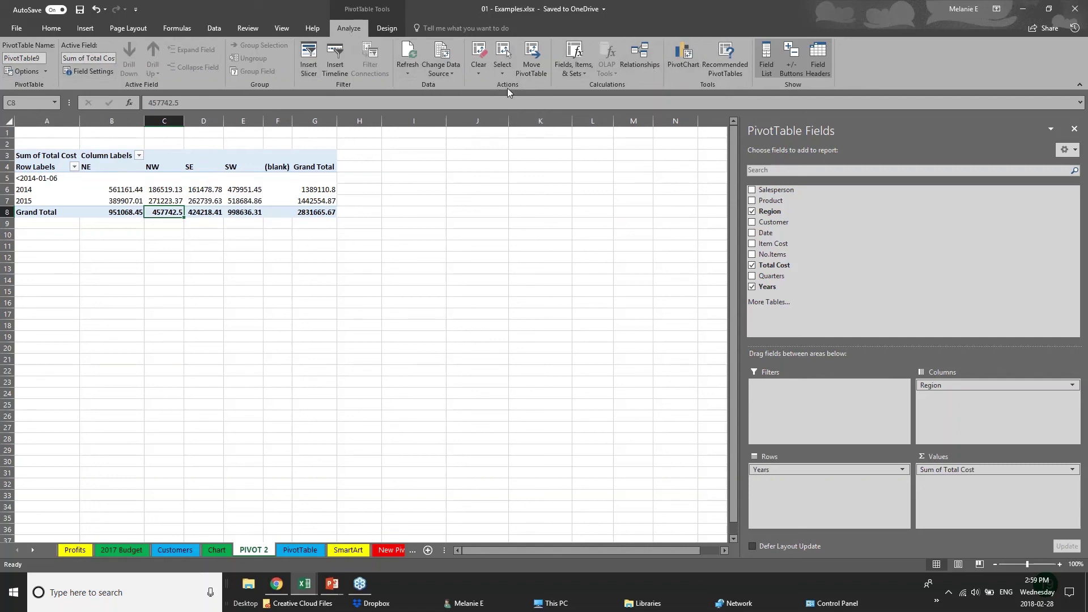
- Insert a clustered column PivotChart from the pivot and place it beside the table near column I
click(690, 66)
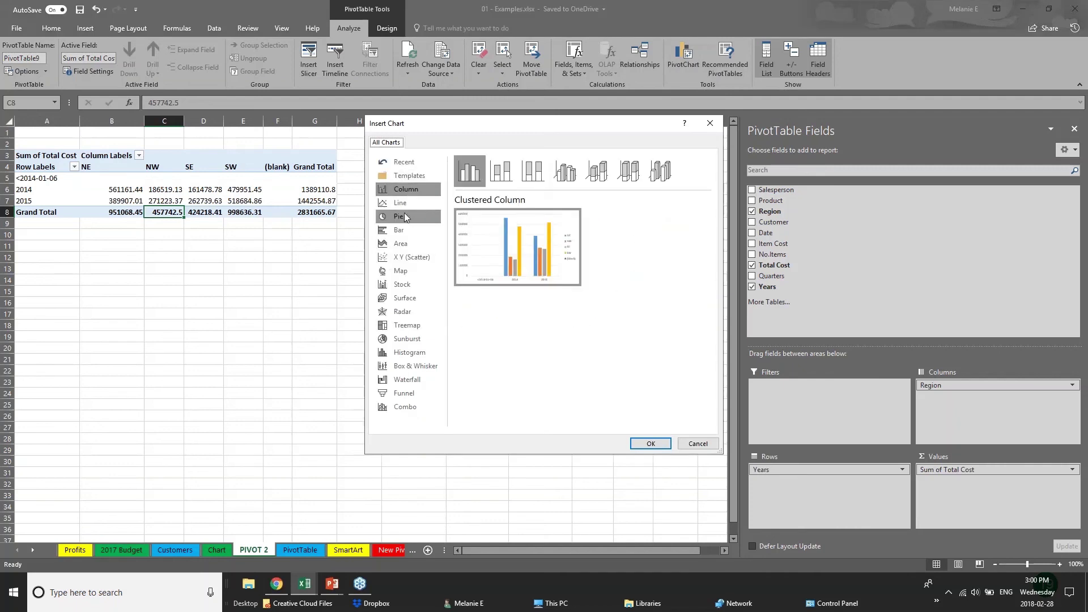
click(650, 443)
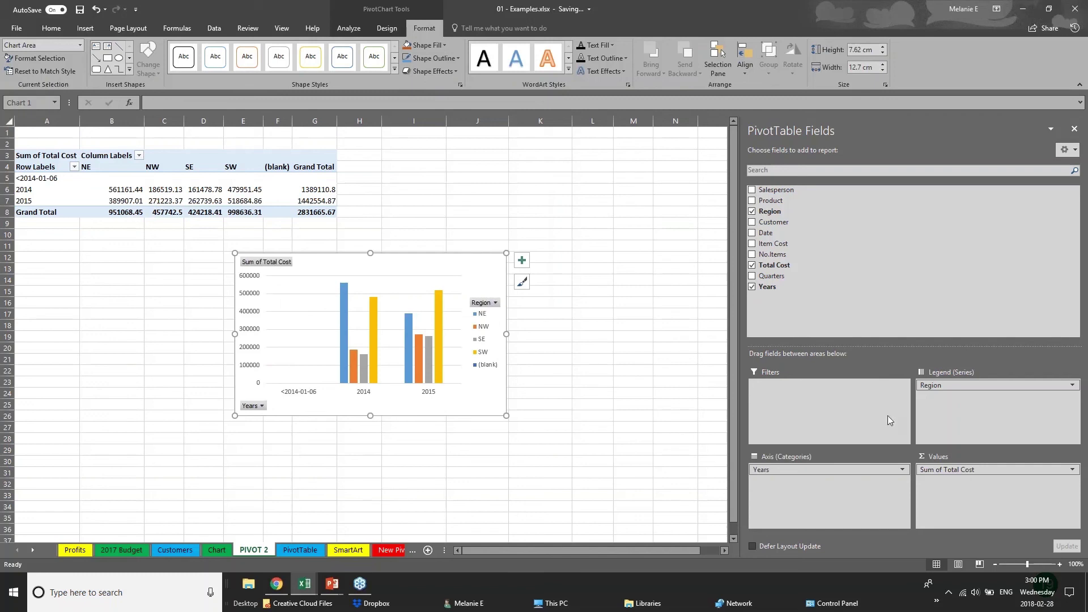
drag(456, 274, 626, 153)
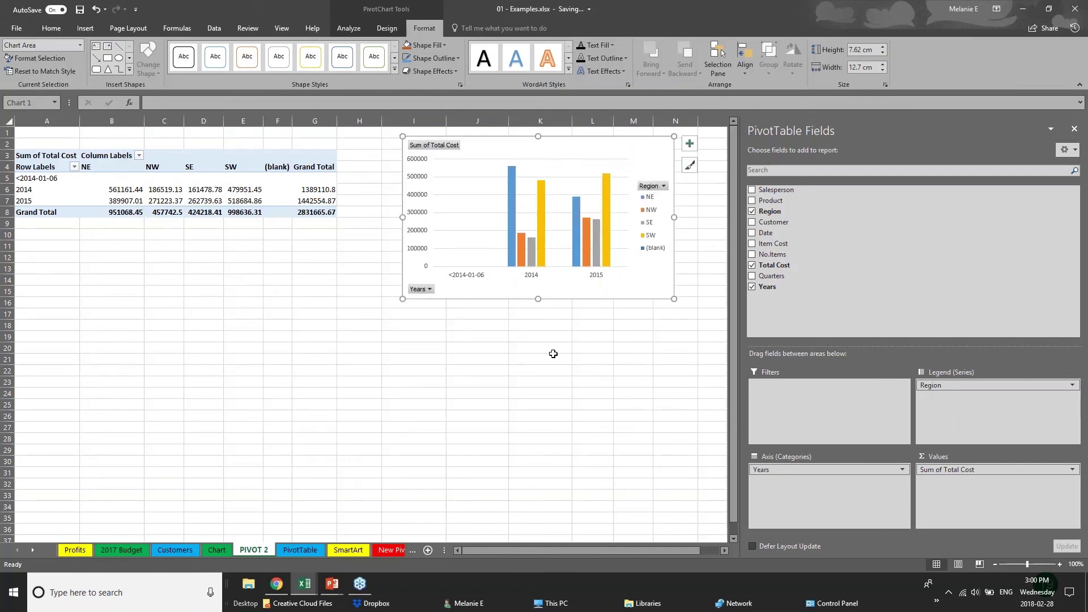
- Add Product and Customer to the chart's axis categories alongside Years, checking the Customer filter list
click(837, 470)
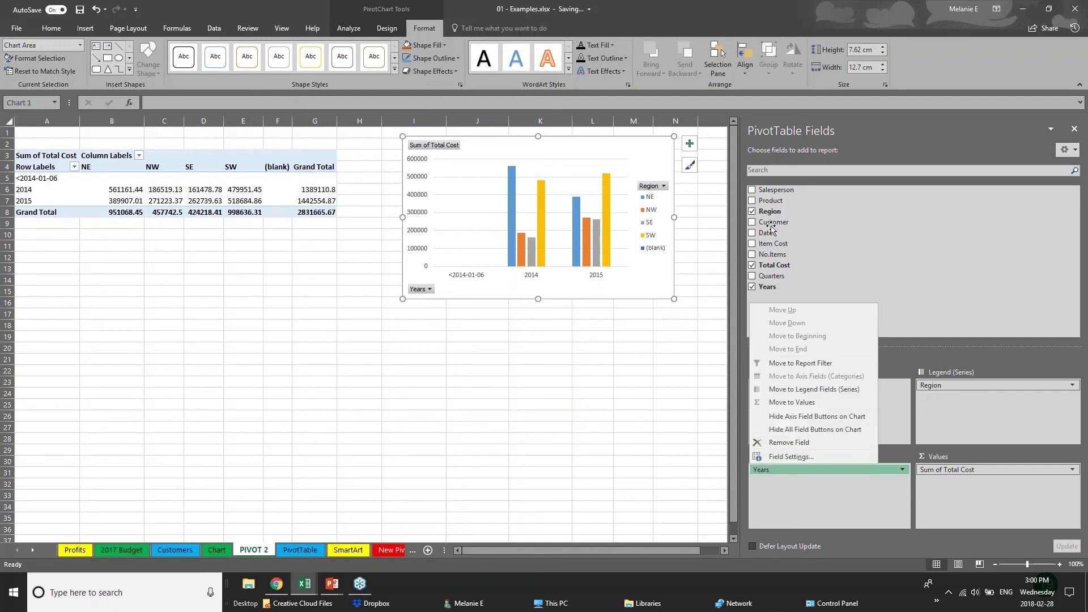
click(752, 201)
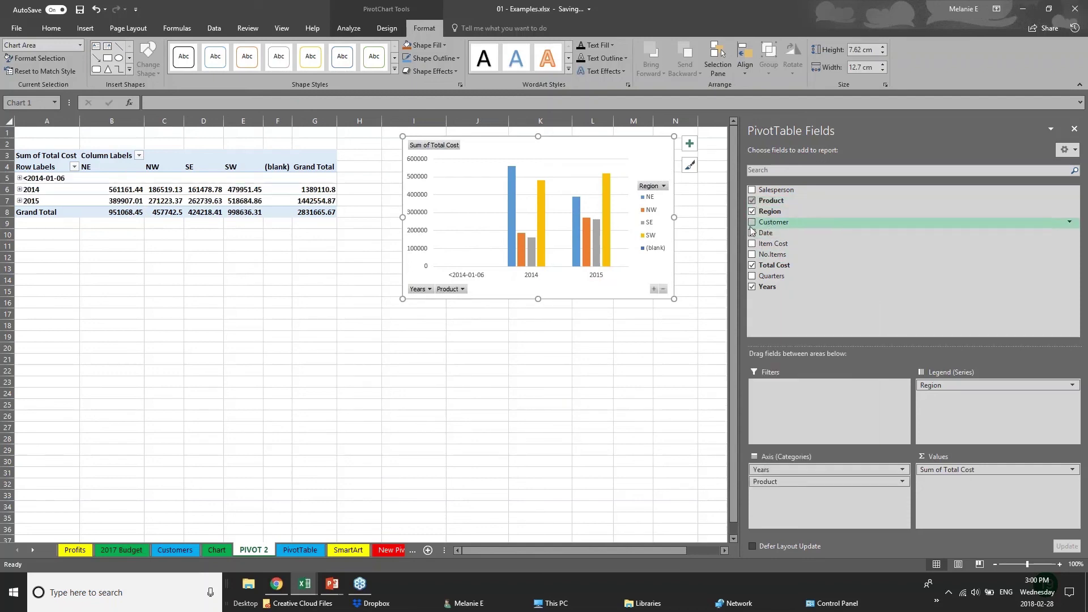
click(752, 222)
click(500, 289)
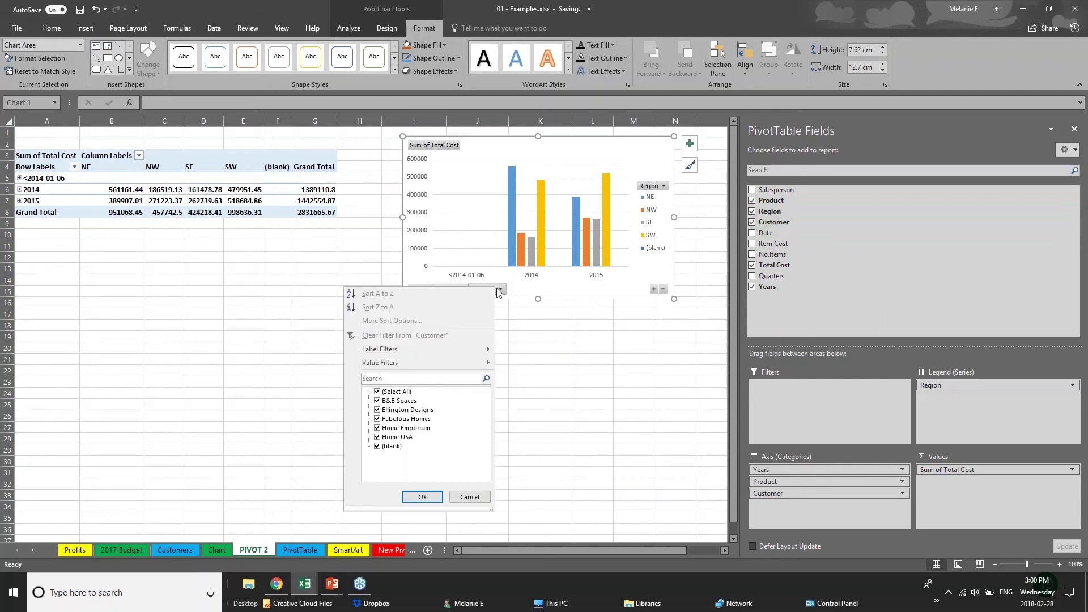
click(517, 318)
click(500, 289)
click(548, 325)
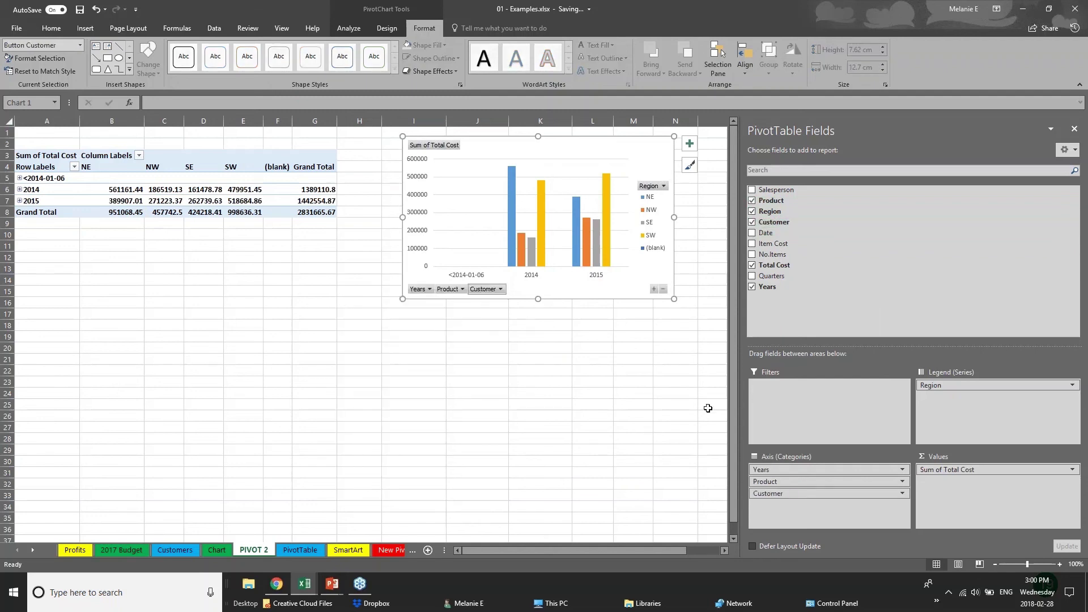
- Move the chart below the table, with Region on the axis and Customer and Product as legend series
drag(825, 493, 966, 397)
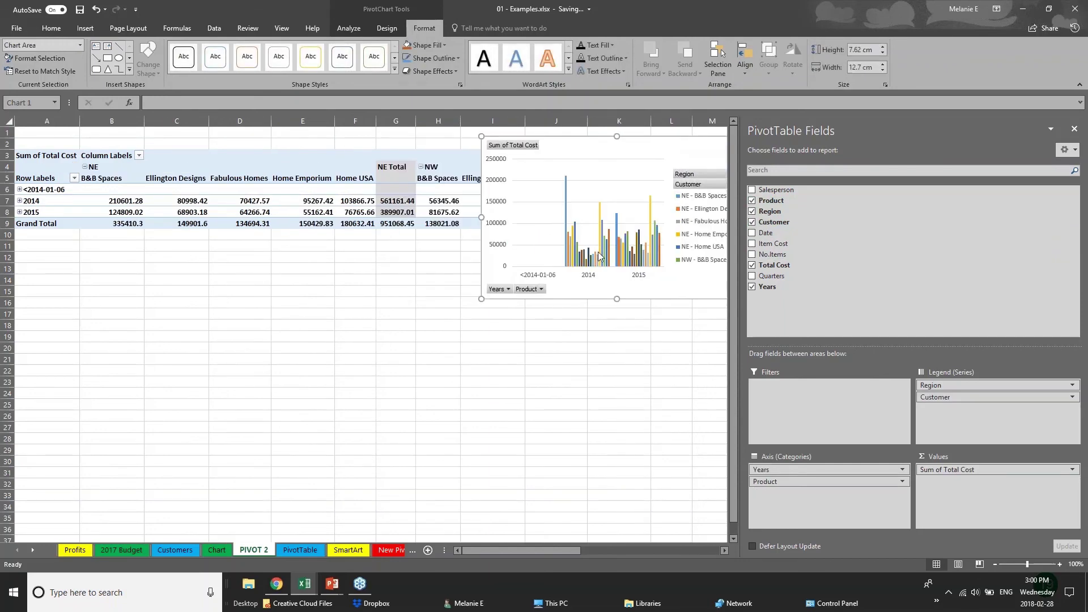
drag(676, 156, 516, 340)
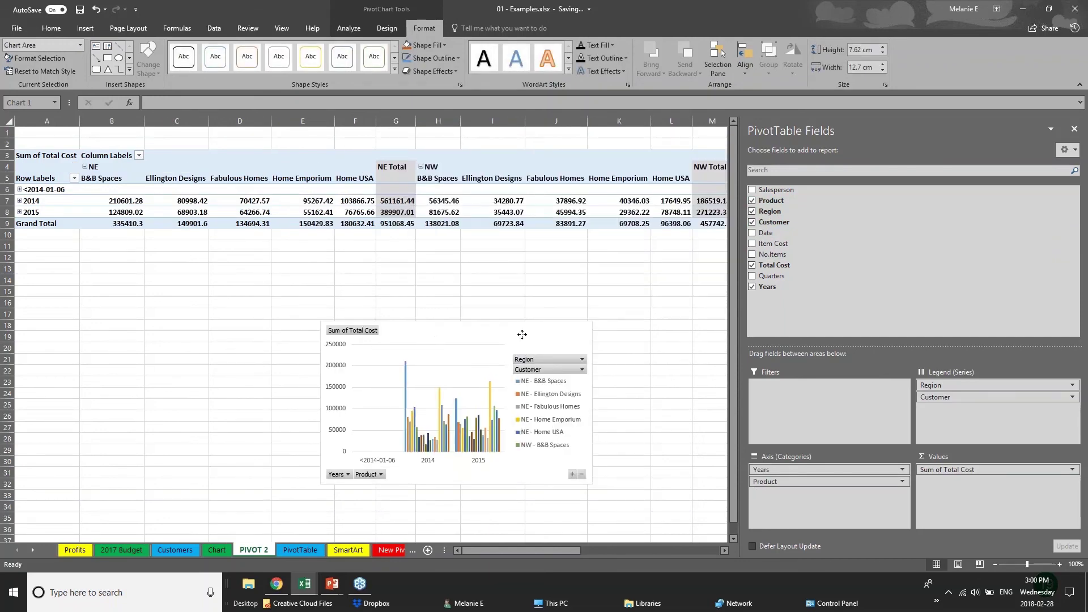
drag(963, 395, 820, 518)
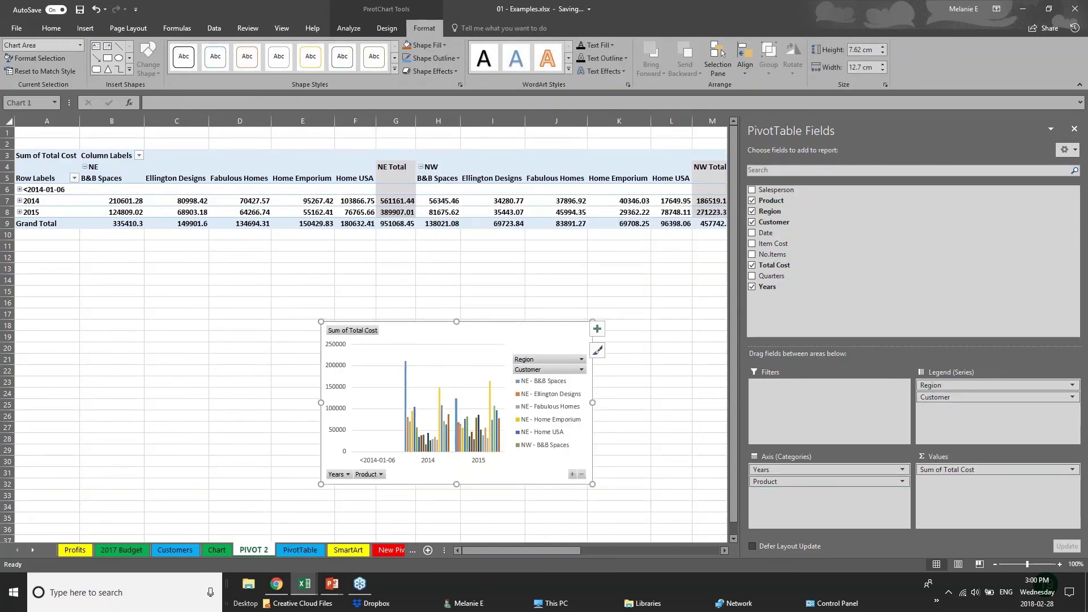
drag(804, 481, 949, 398)
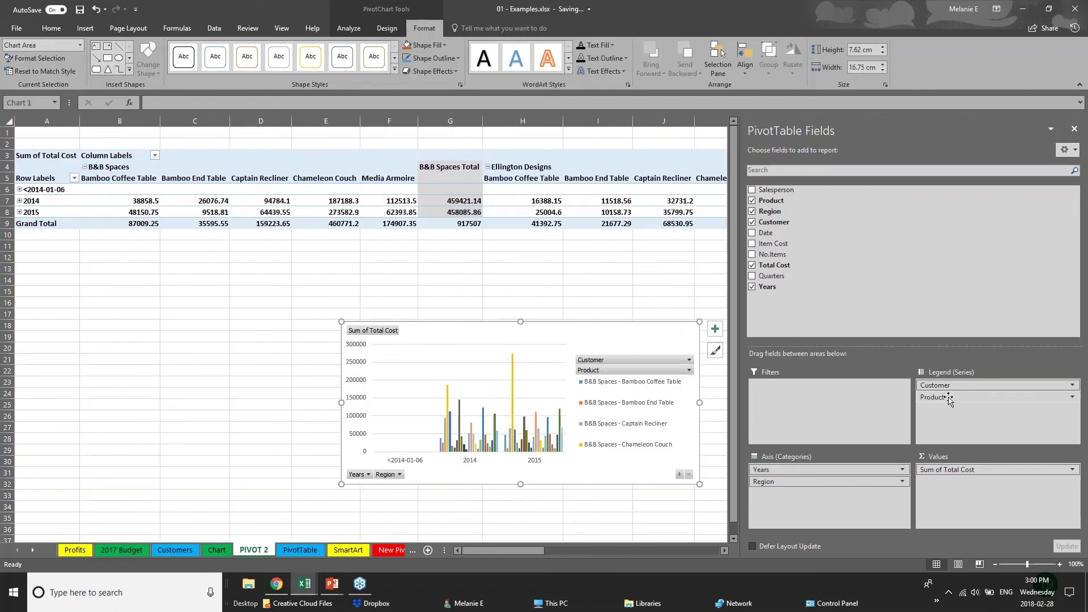
- Deselect the chart, return to the PowerPoint slide show and advance to the Thank you slide
click(85, 28)
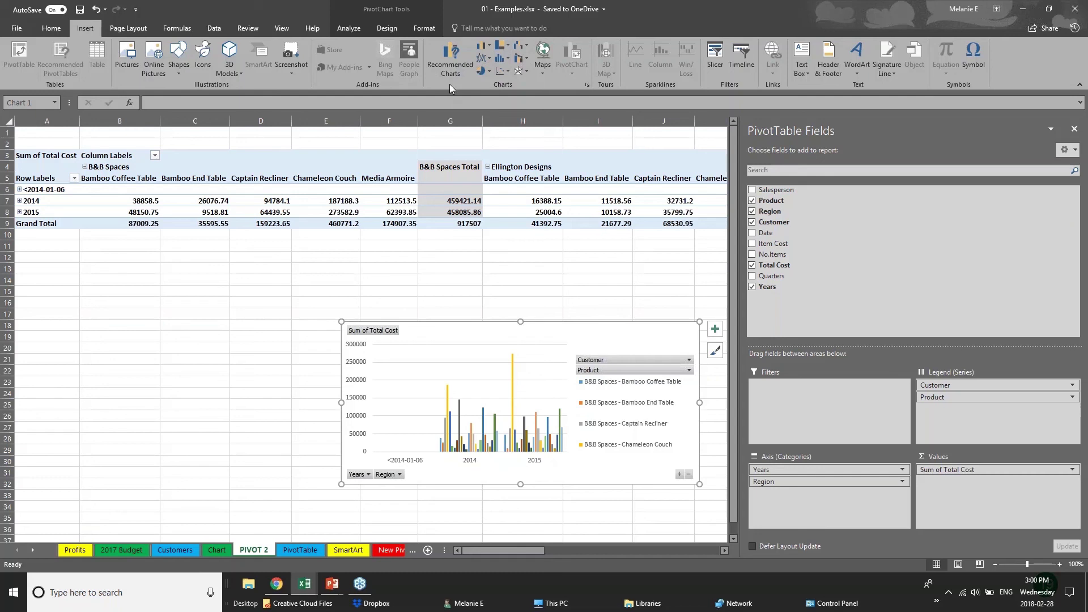
click(312, 338)
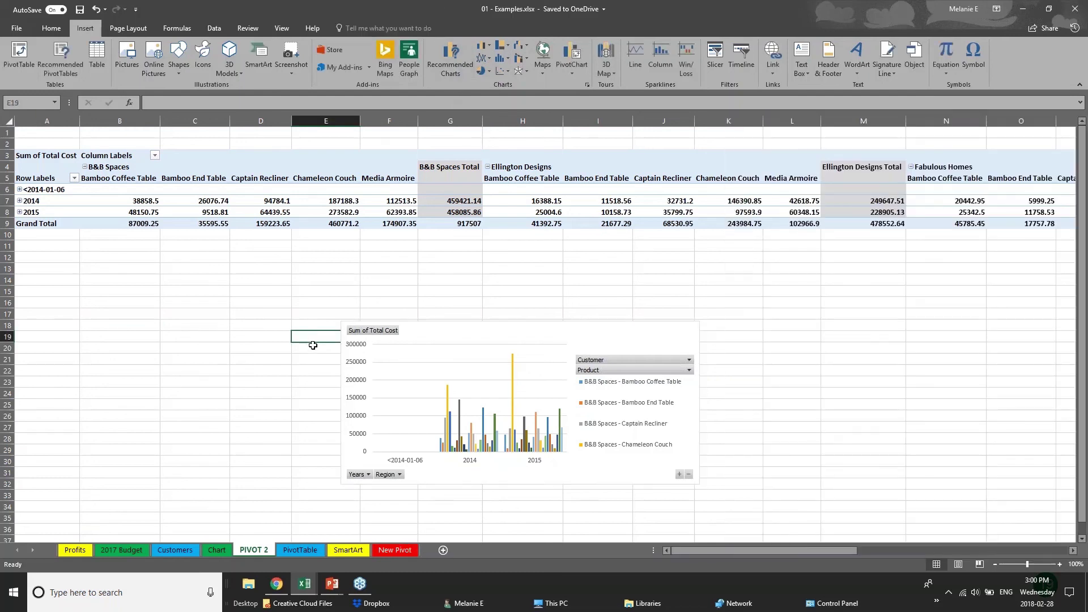
click(331, 584)
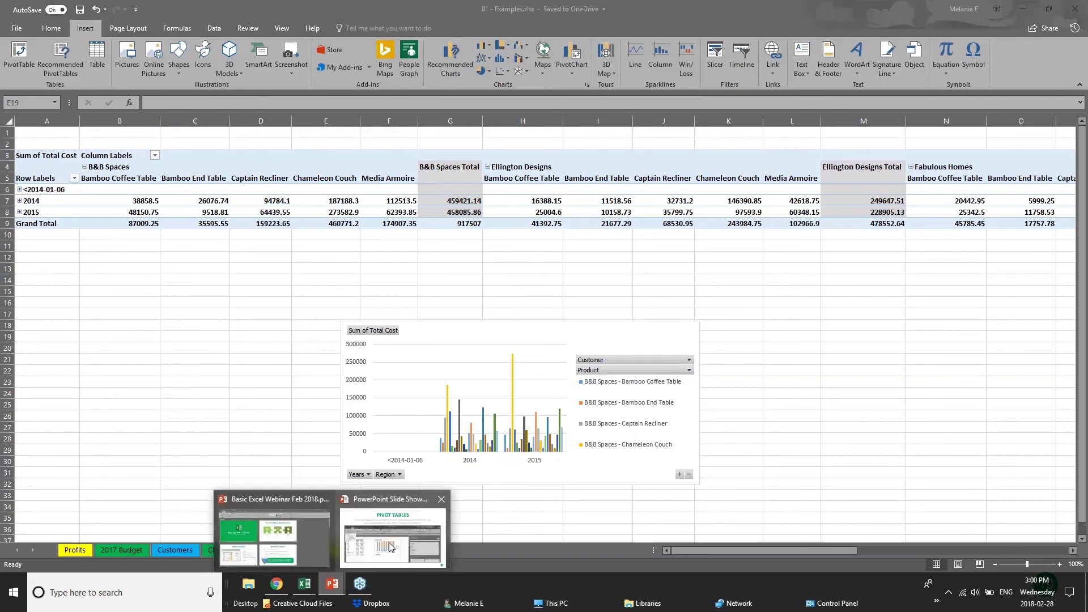
click(391, 547)
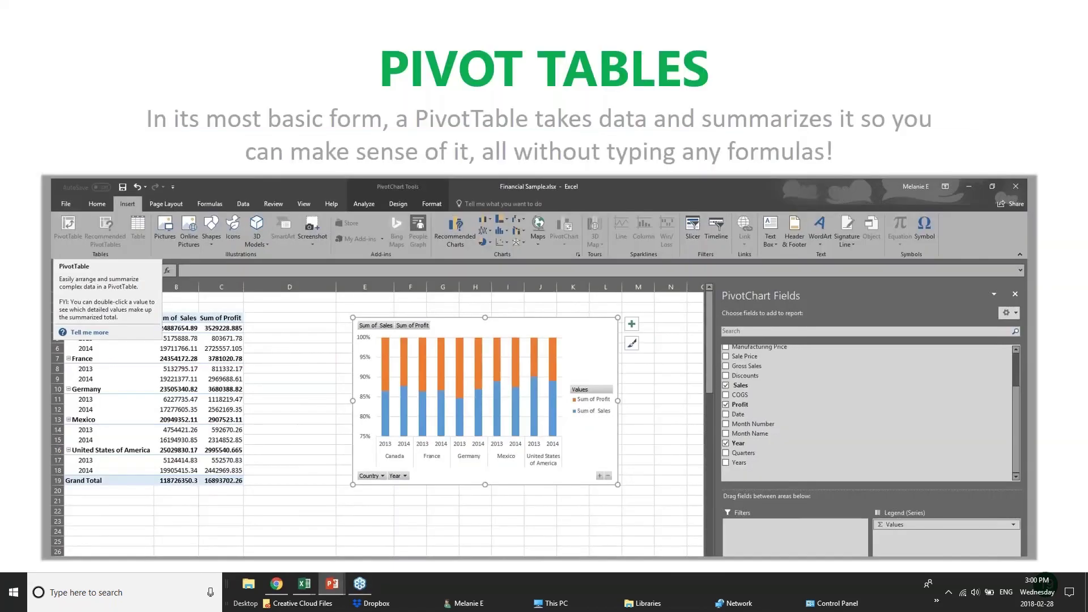
key(Right)
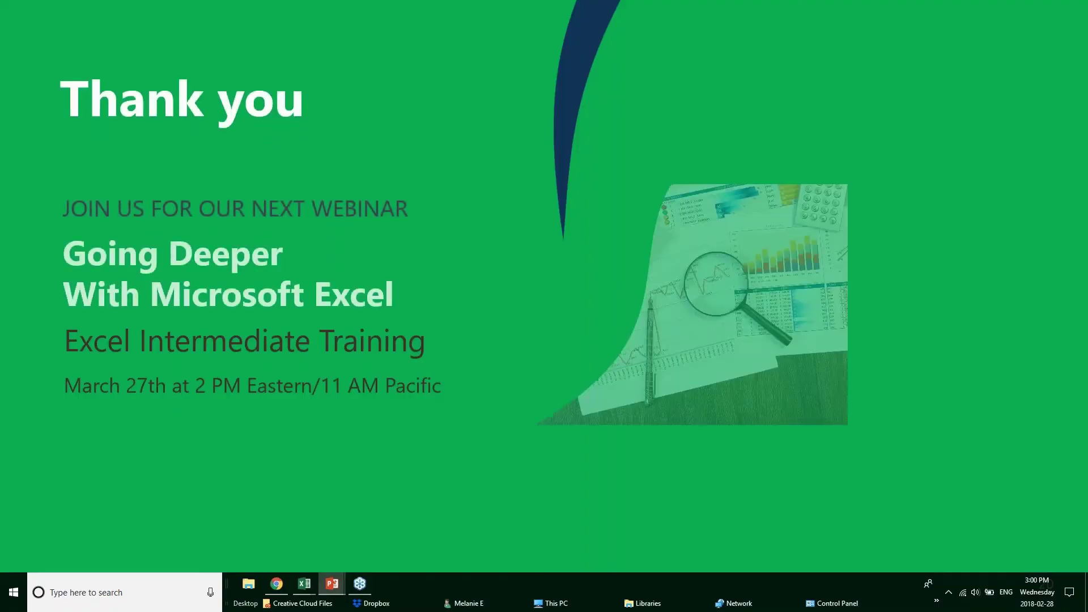